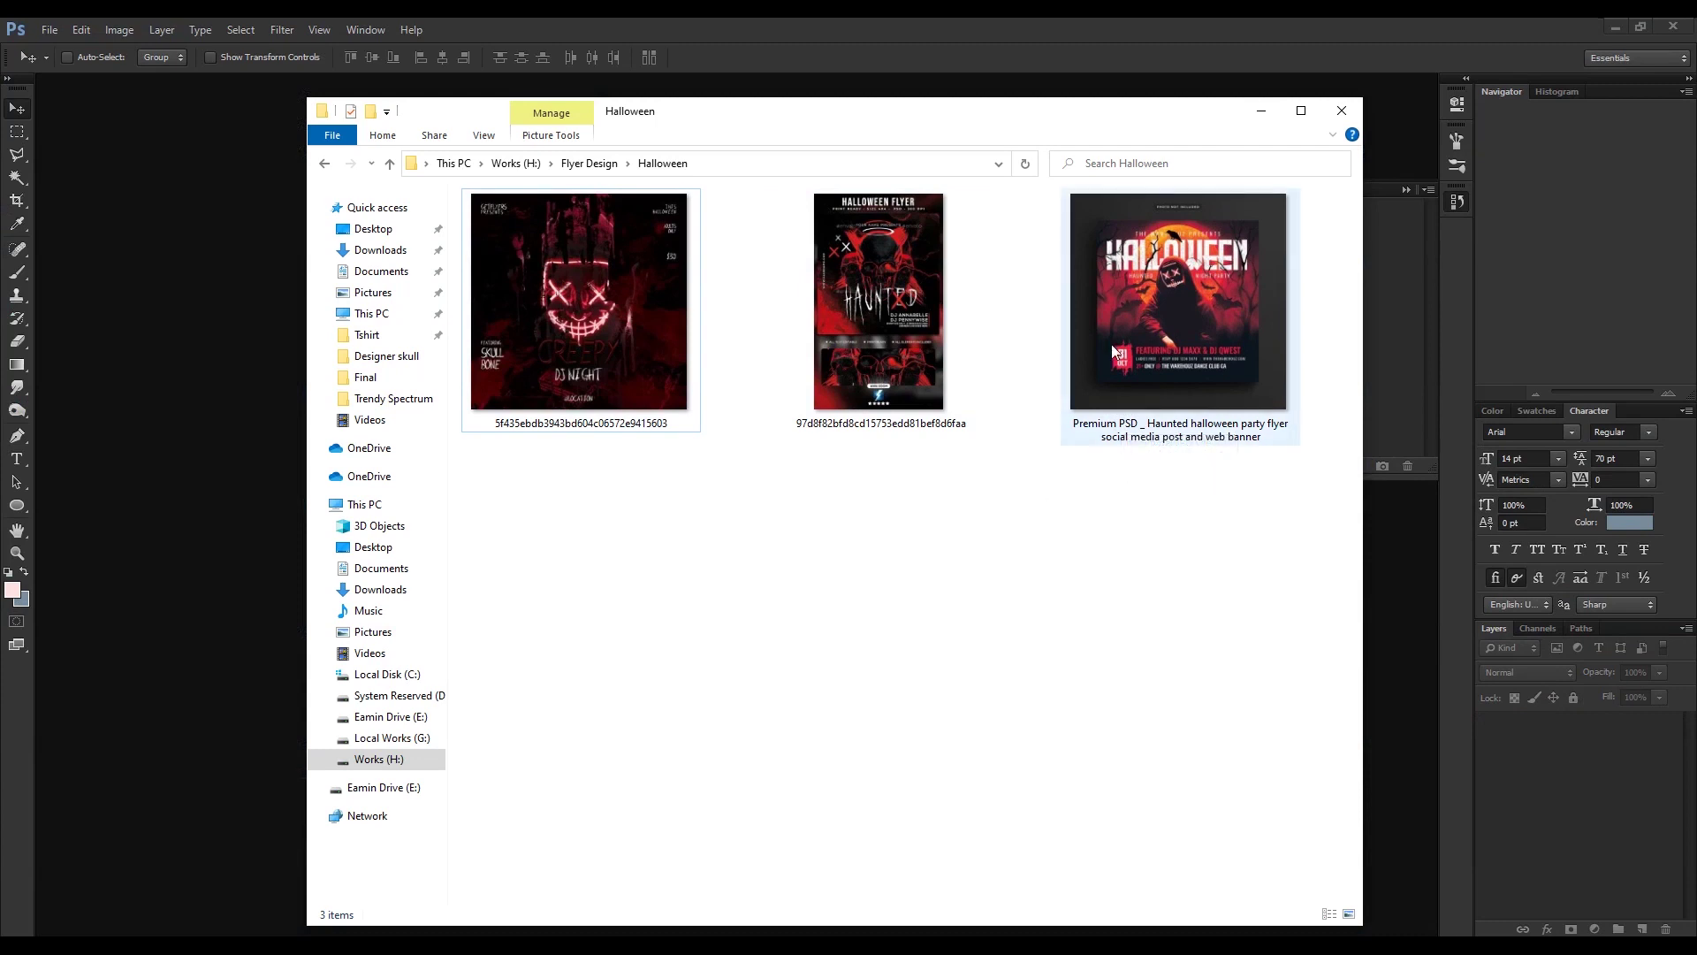
Open the Premium PSD Haunted Halloween flyer JPG from Explorer in Photoshop as a reference
{"action": "left_click", "coordinate": [1111, 343]}
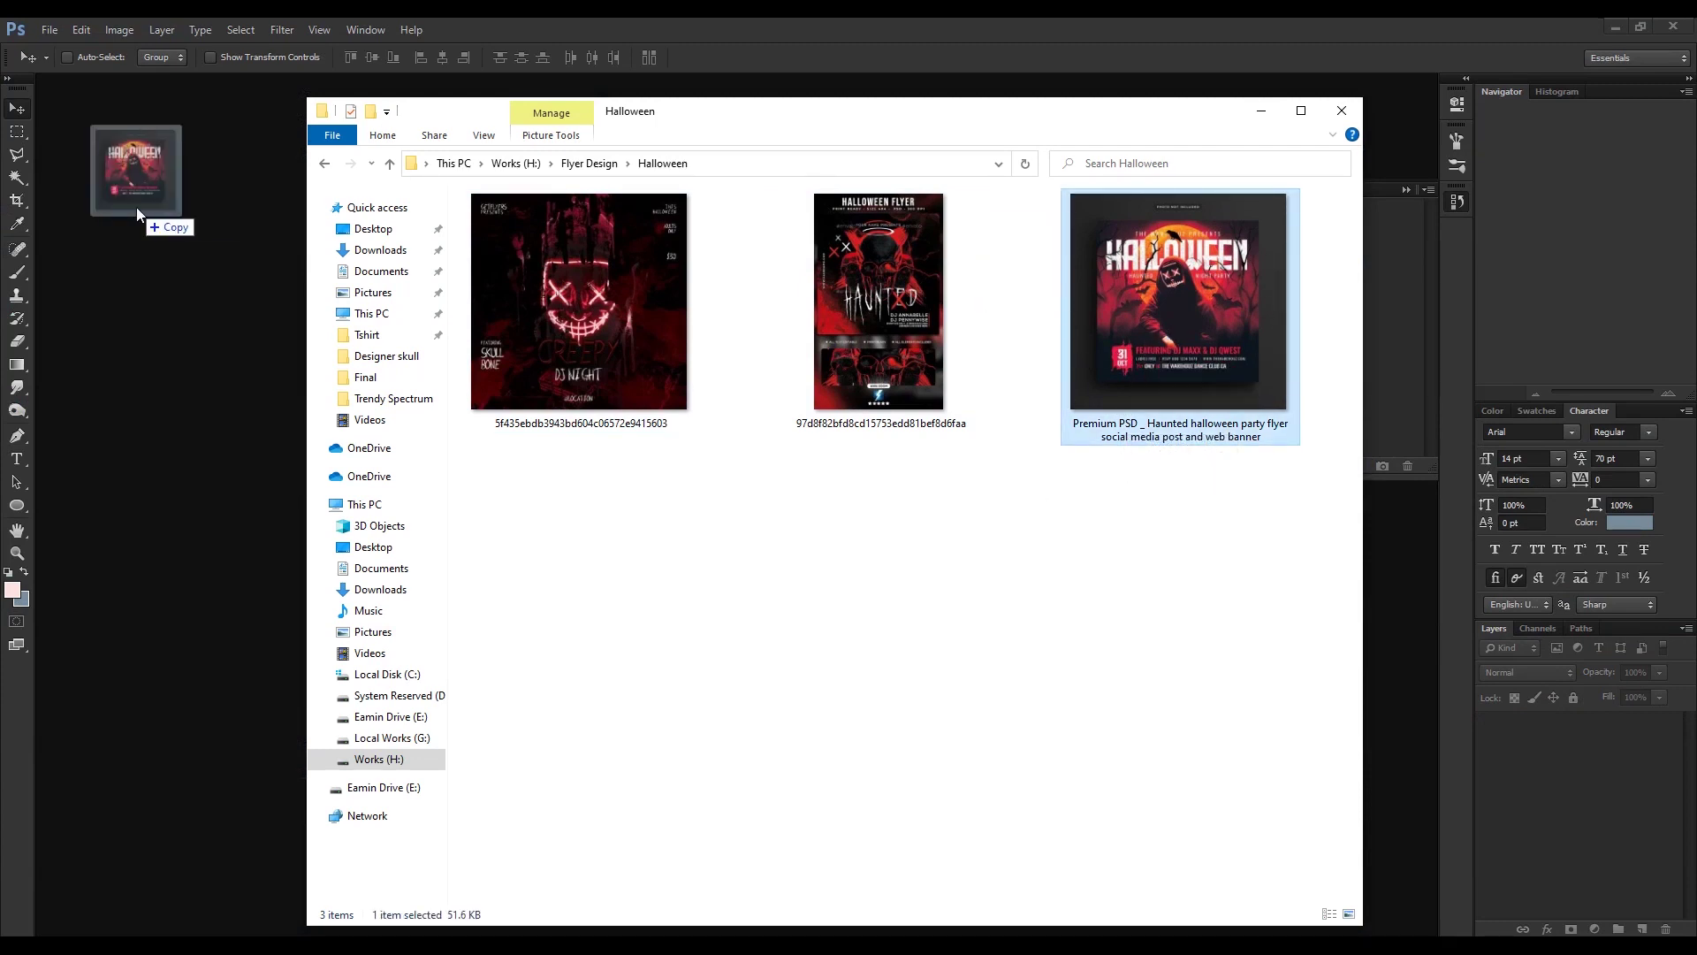
{"action": "left_click_drag", "start_coordinate": [1080, 391], "coordinate": [141, 203]}
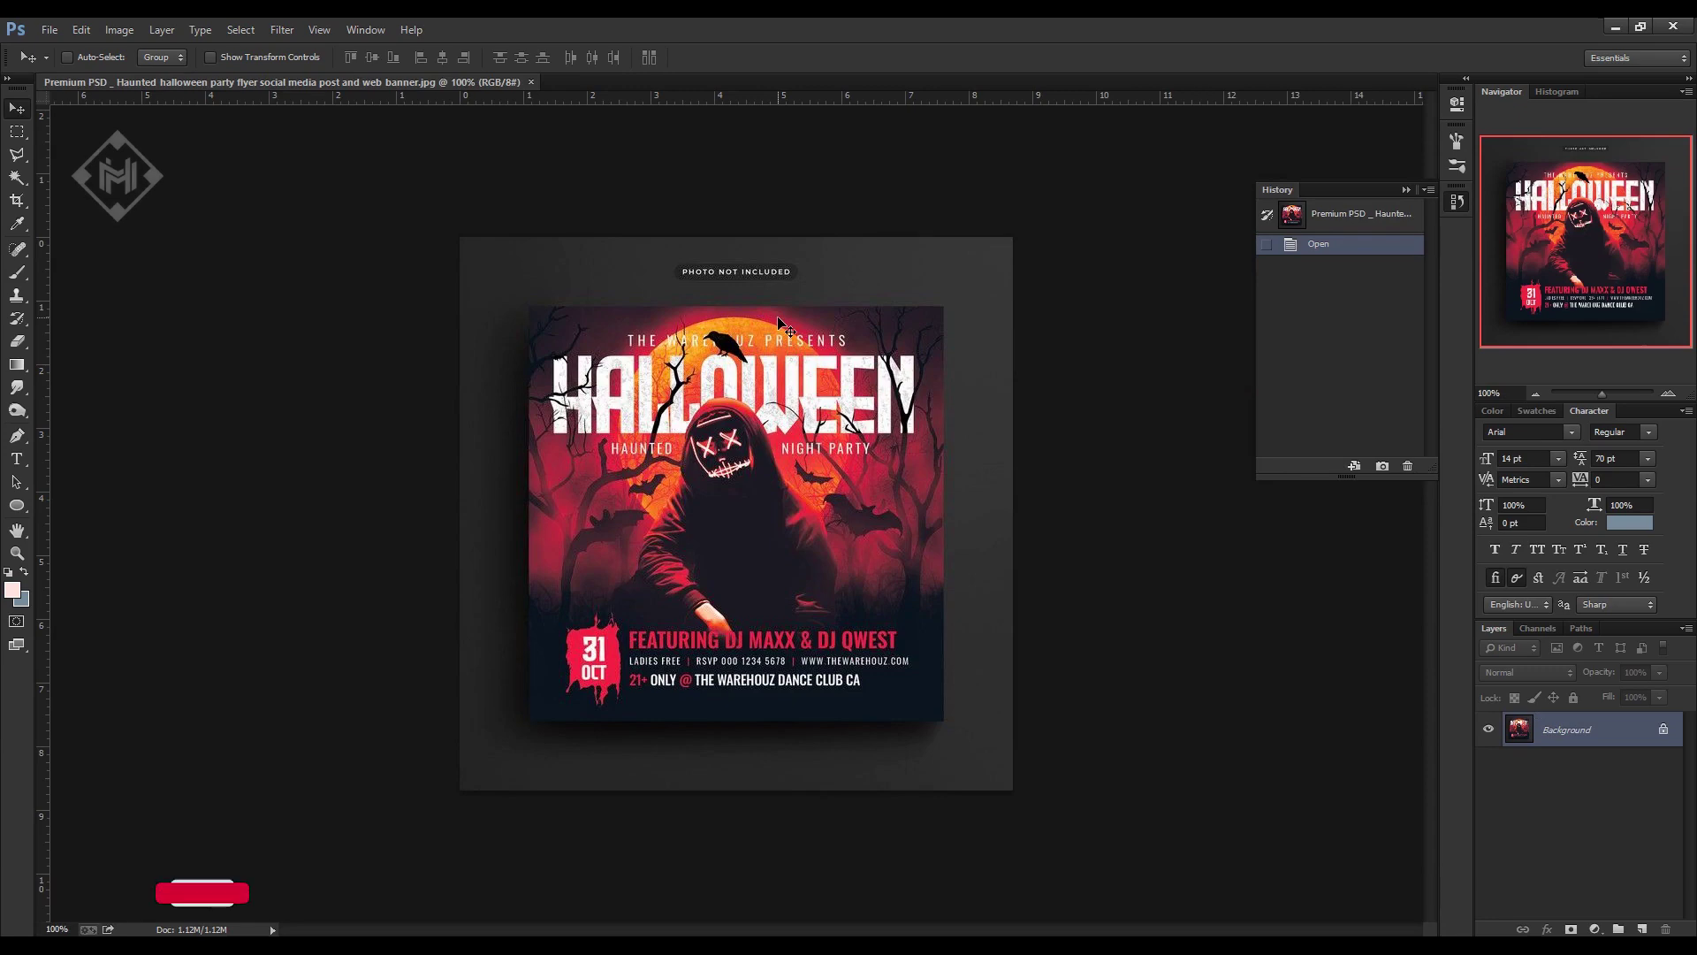
{"action": "key", "text": "ctrl+plus"}
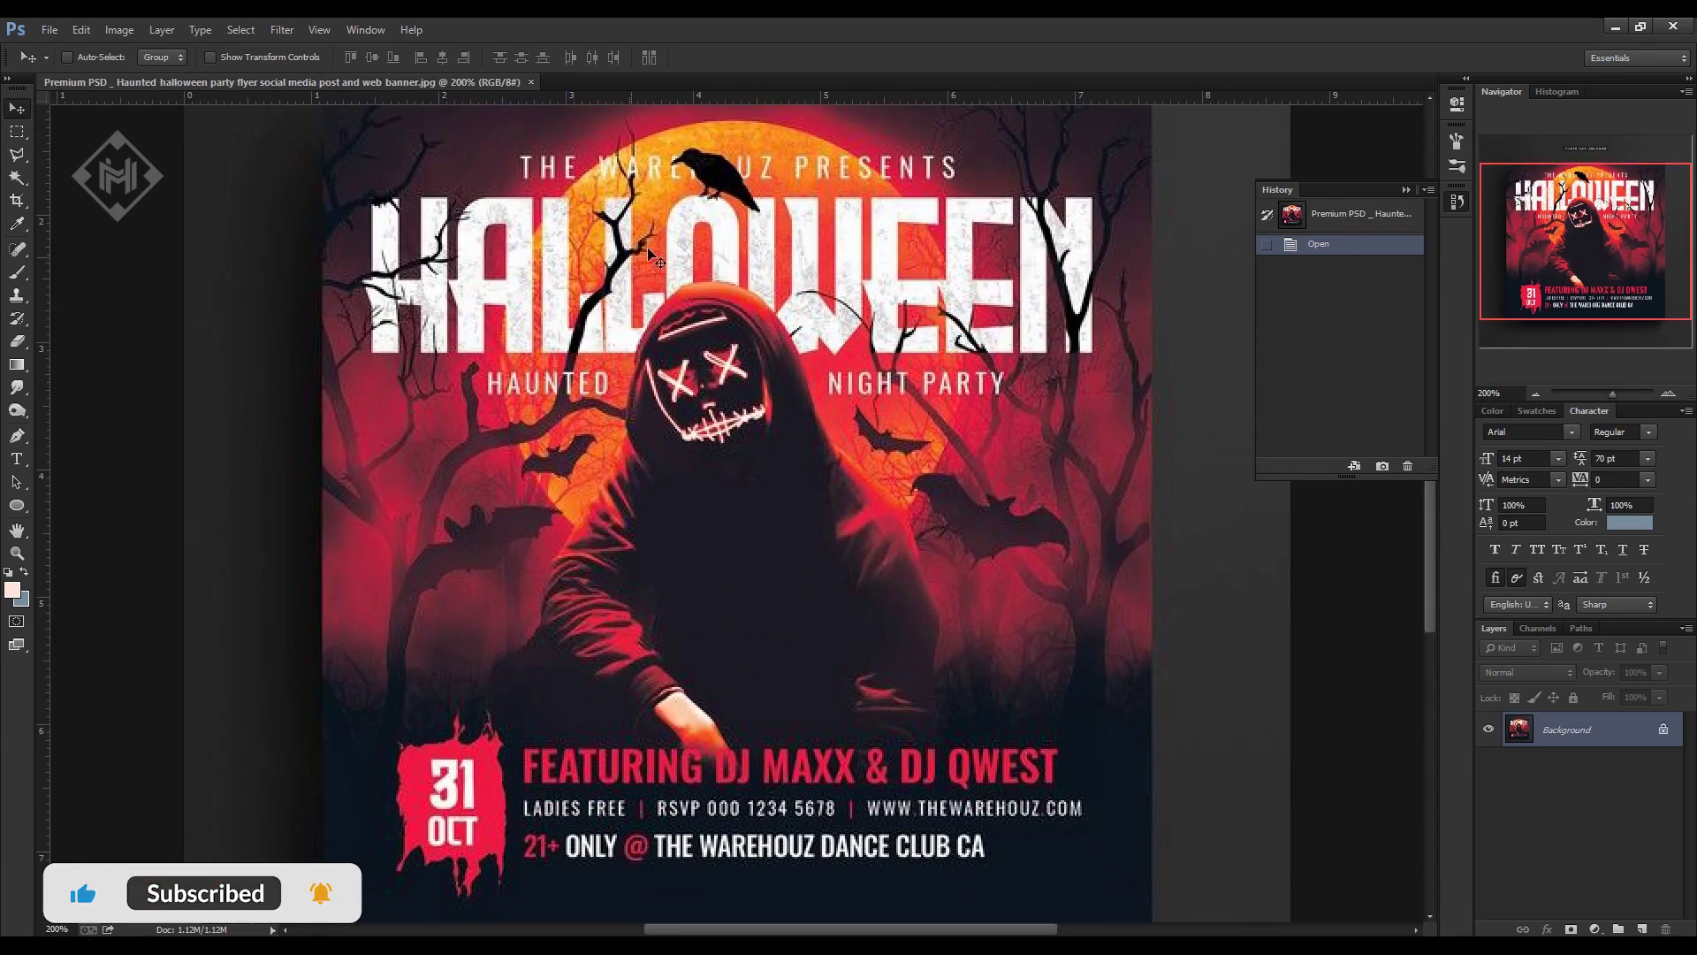
{"action": "left_click", "coordinate": [1535, 395]}
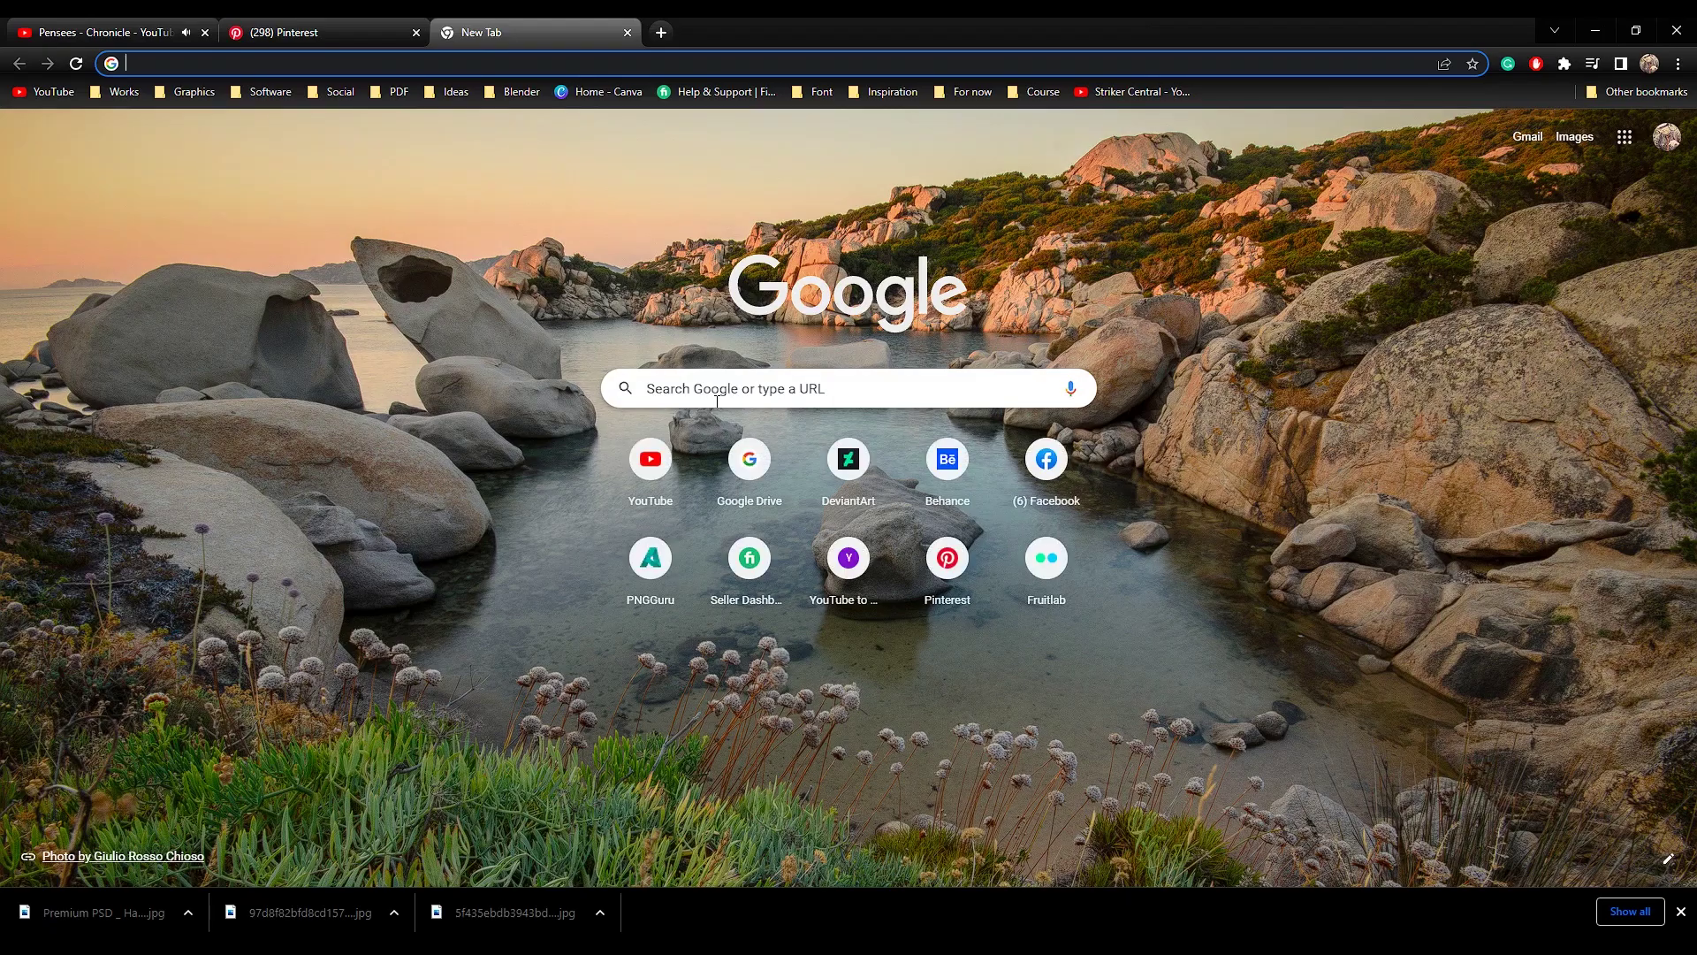
Go to pexels.com and search for 'halloween' photos
{"action": "type", "text": "pex"}
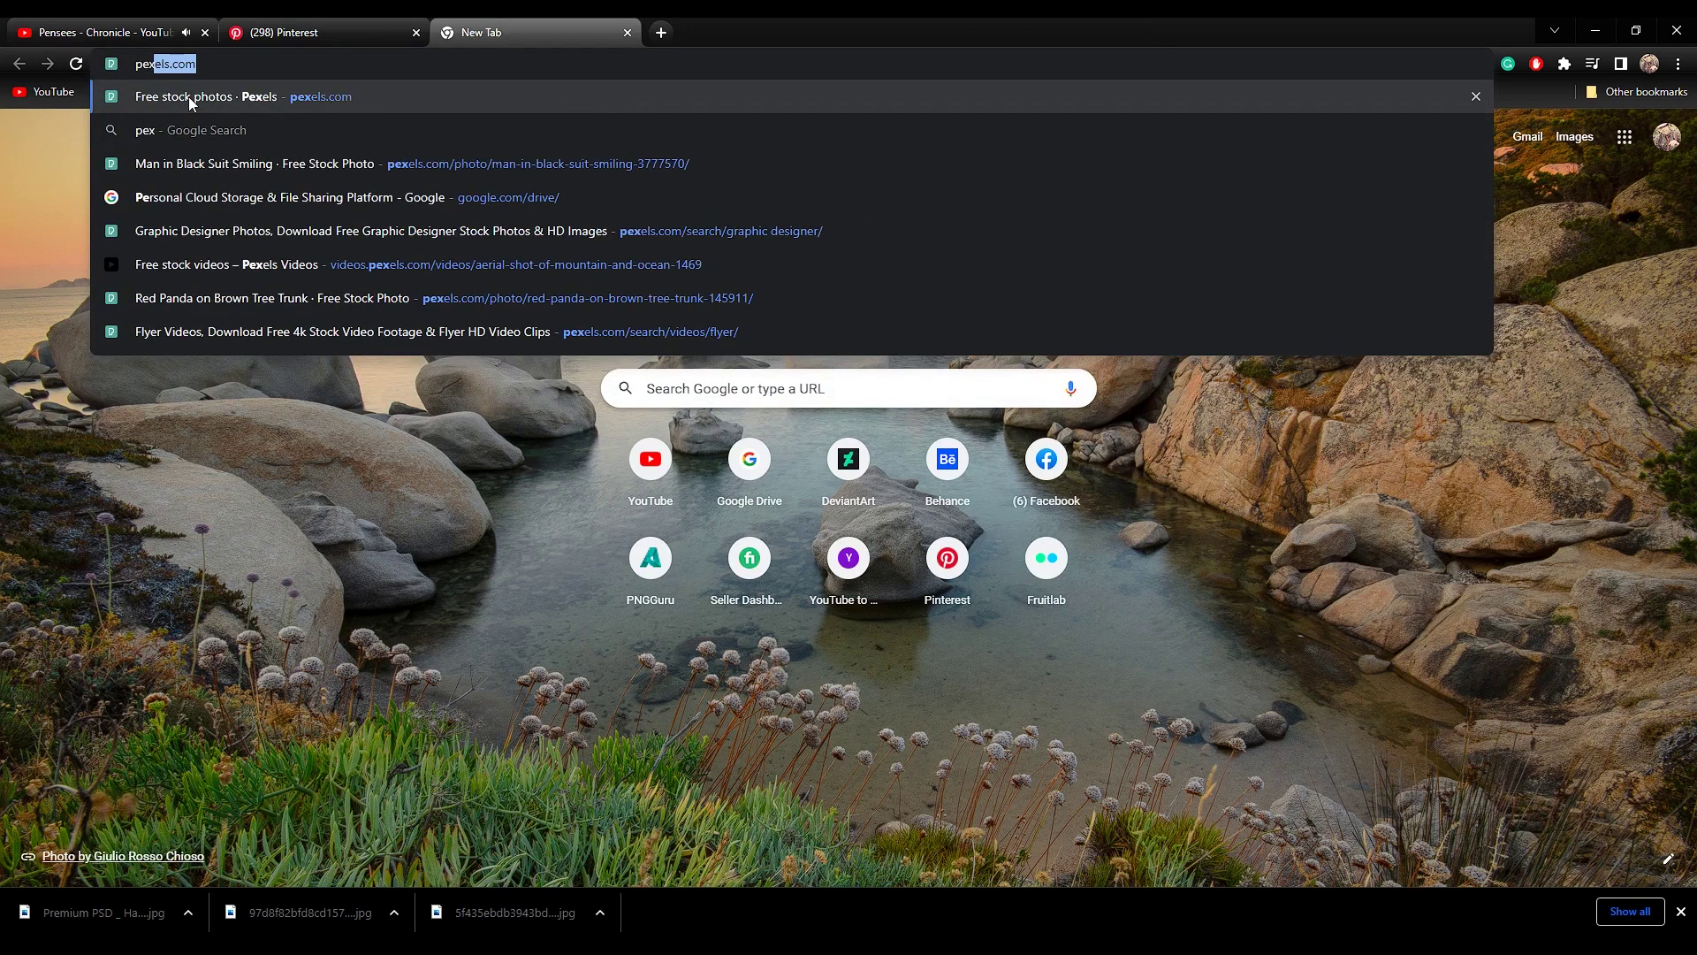
{"action": "key", "text": "Return"}
{"action": "left_click", "coordinate": [696, 375]}
{"action": "type", "text": "hallowe"}
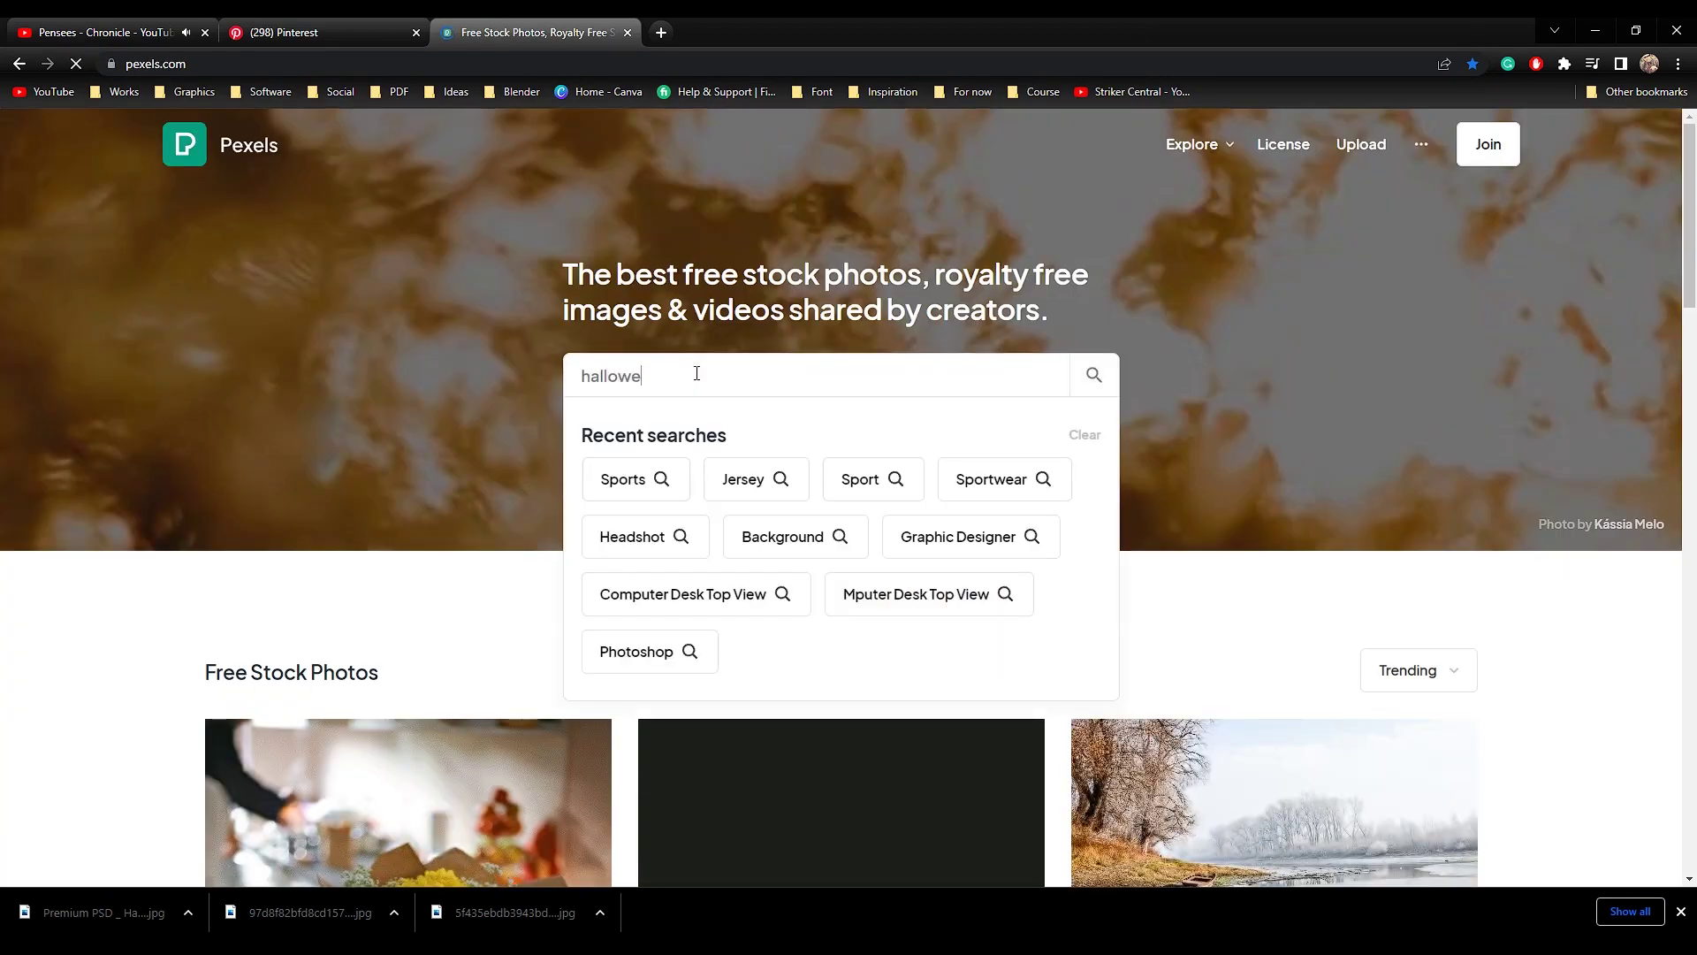
{"action": "type", "text": "en"}
{"action": "key", "text": "Return"}
Browse the halloween results and open the red hoodie photo's page
{"action": "scroll", "coordinate": [235, 379], "scroll_direction": "down", "scroll_amount": 10}
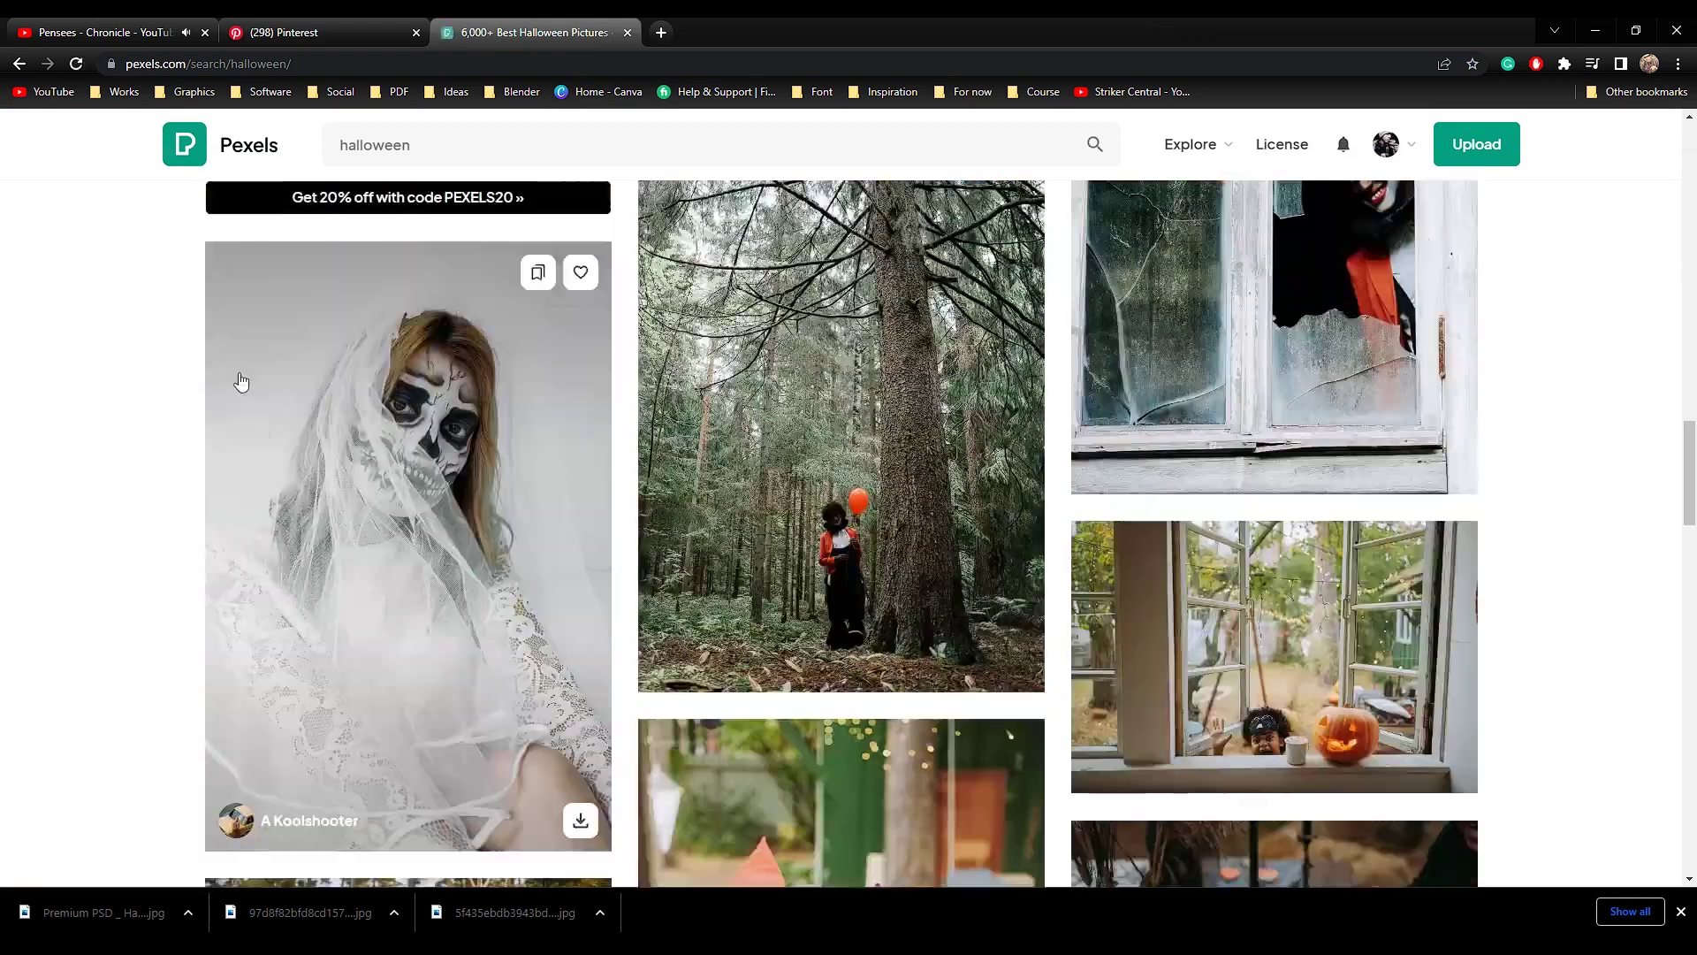
{"action": "scroll", "coordinate": [530, 424], "scroll_direction": "down", "scroll_amount": 10}
{"action": "scroll", "coordinate": [796, 468], "scroll_direction": "down", "scroll_amount": 10}
{"action": "scroll", "coordinate": [1100, 513], "scroll_direction": "down", "scroll_amount": 10}
{"action": "scroll", "coordinate": [1099, 513], "scroll_direction": "down", "scroll_amount": 10}
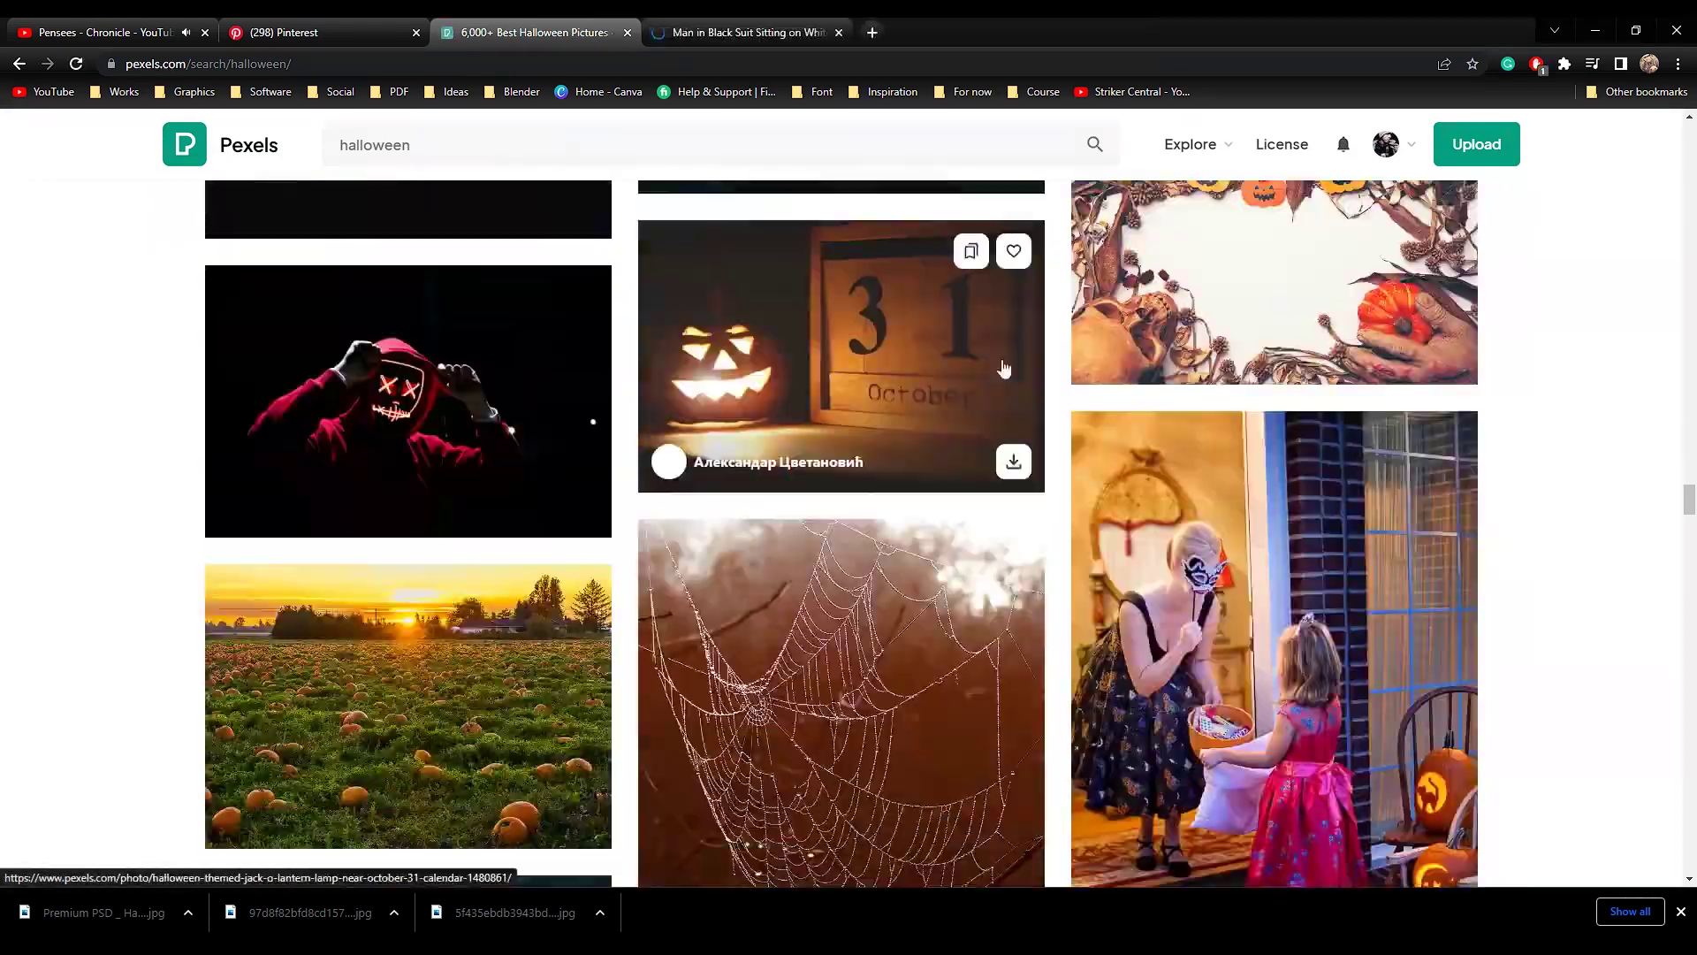
{"action": "left_click", "coordinate": [405, 398]}
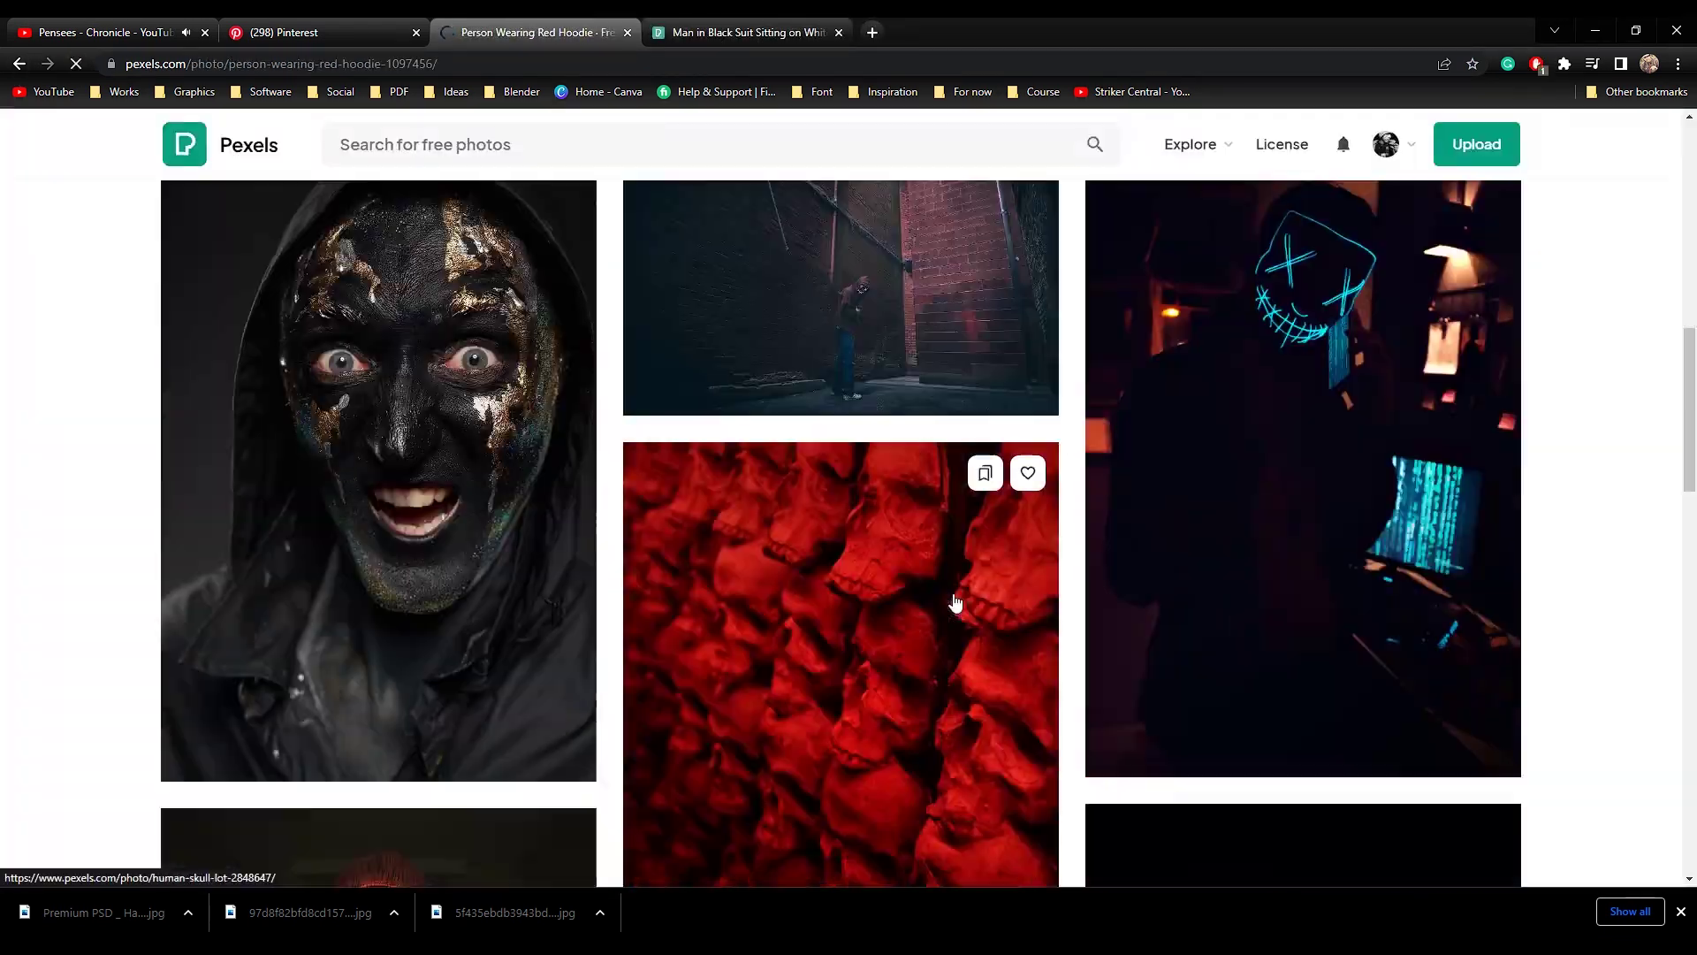
{"action": "scroll", "coordinate": [956, 606], "scroll_direction": "down", "scroll_amount": 3}
{"action": "scroll", "coordinate": [1134, 576], "scroll_direction": "down", "scroll_amount": 5}
{"action": "scroll", "coordinate": [1152, 432], "scroll_direction": "down", "scroll_amount": 10}
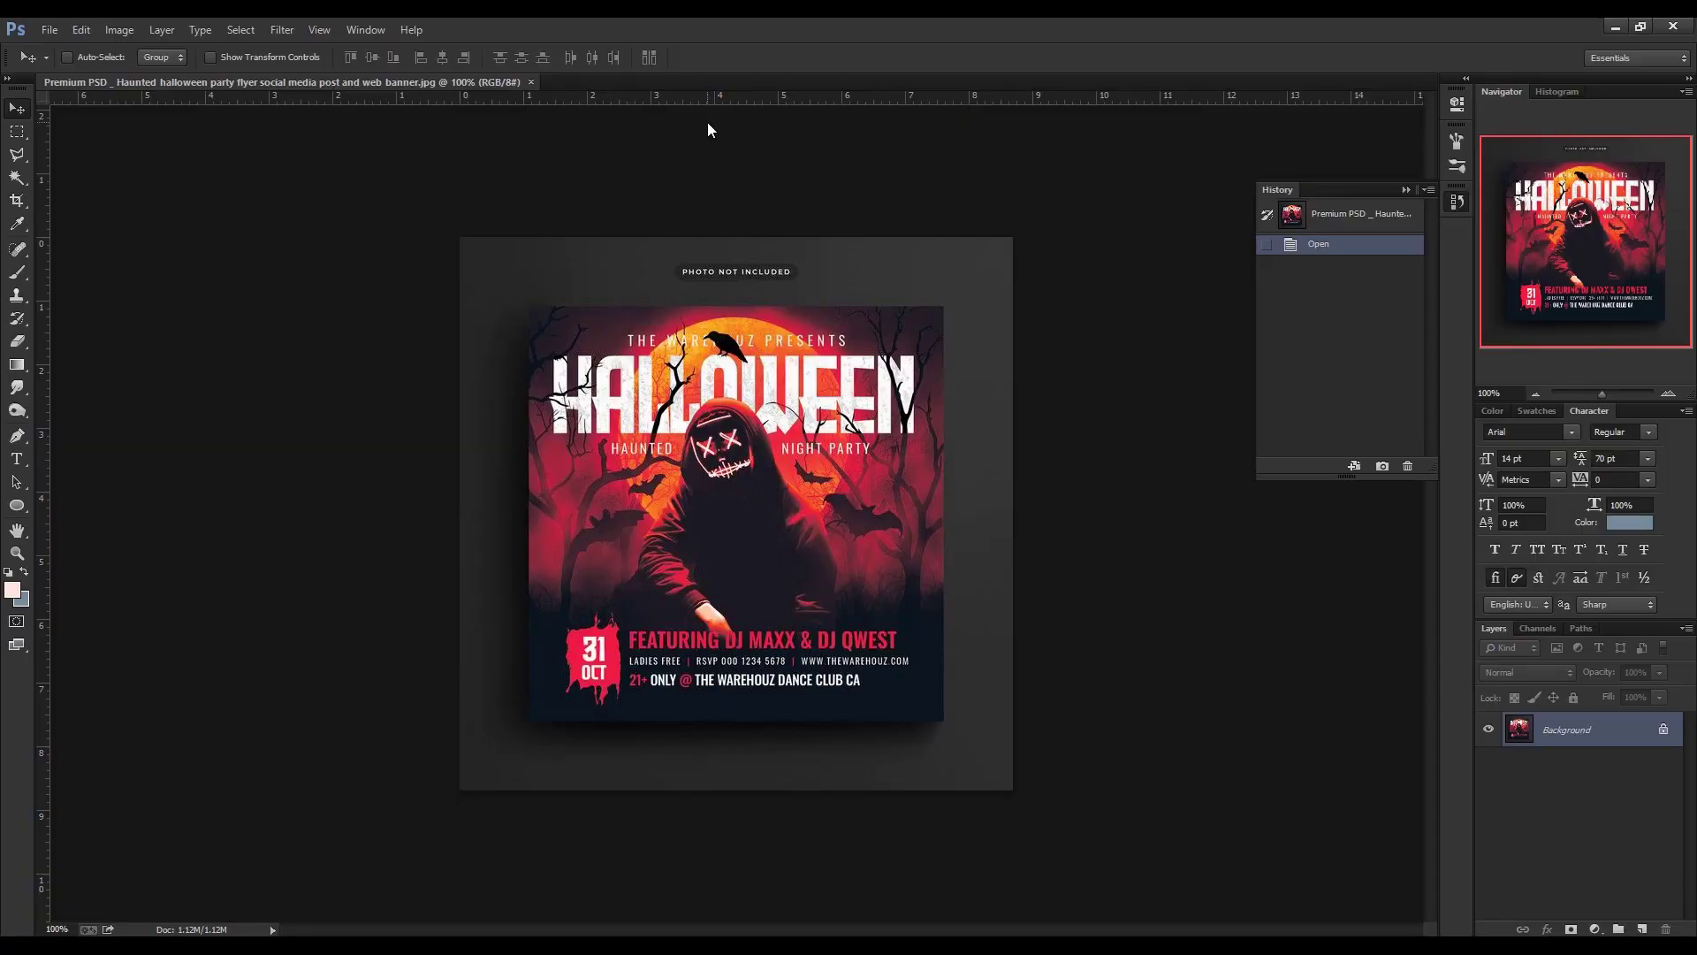
Create a new 3000 × 3000 pixel, 300 ppi white document
{"action": "key", "text": "ctrl+n"}
{"action": "type", "text": "3000"}
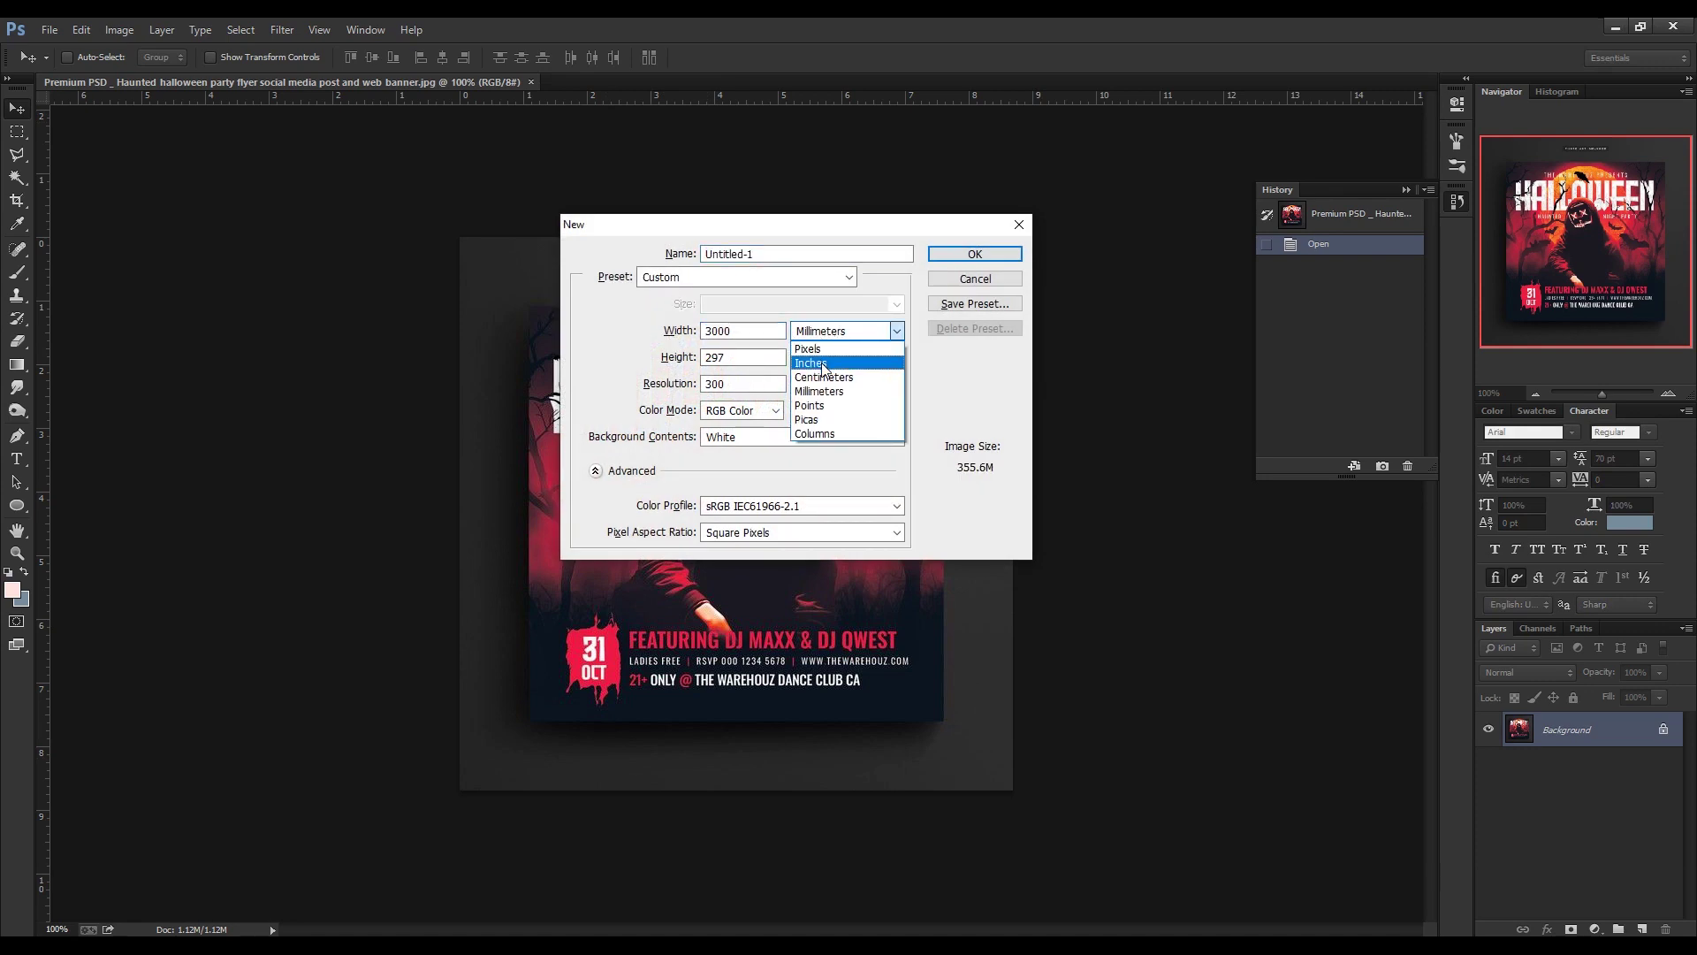
{"action": "left_click", "coordinate": [809, 350]}
{"action": "type", "text": "3000"}
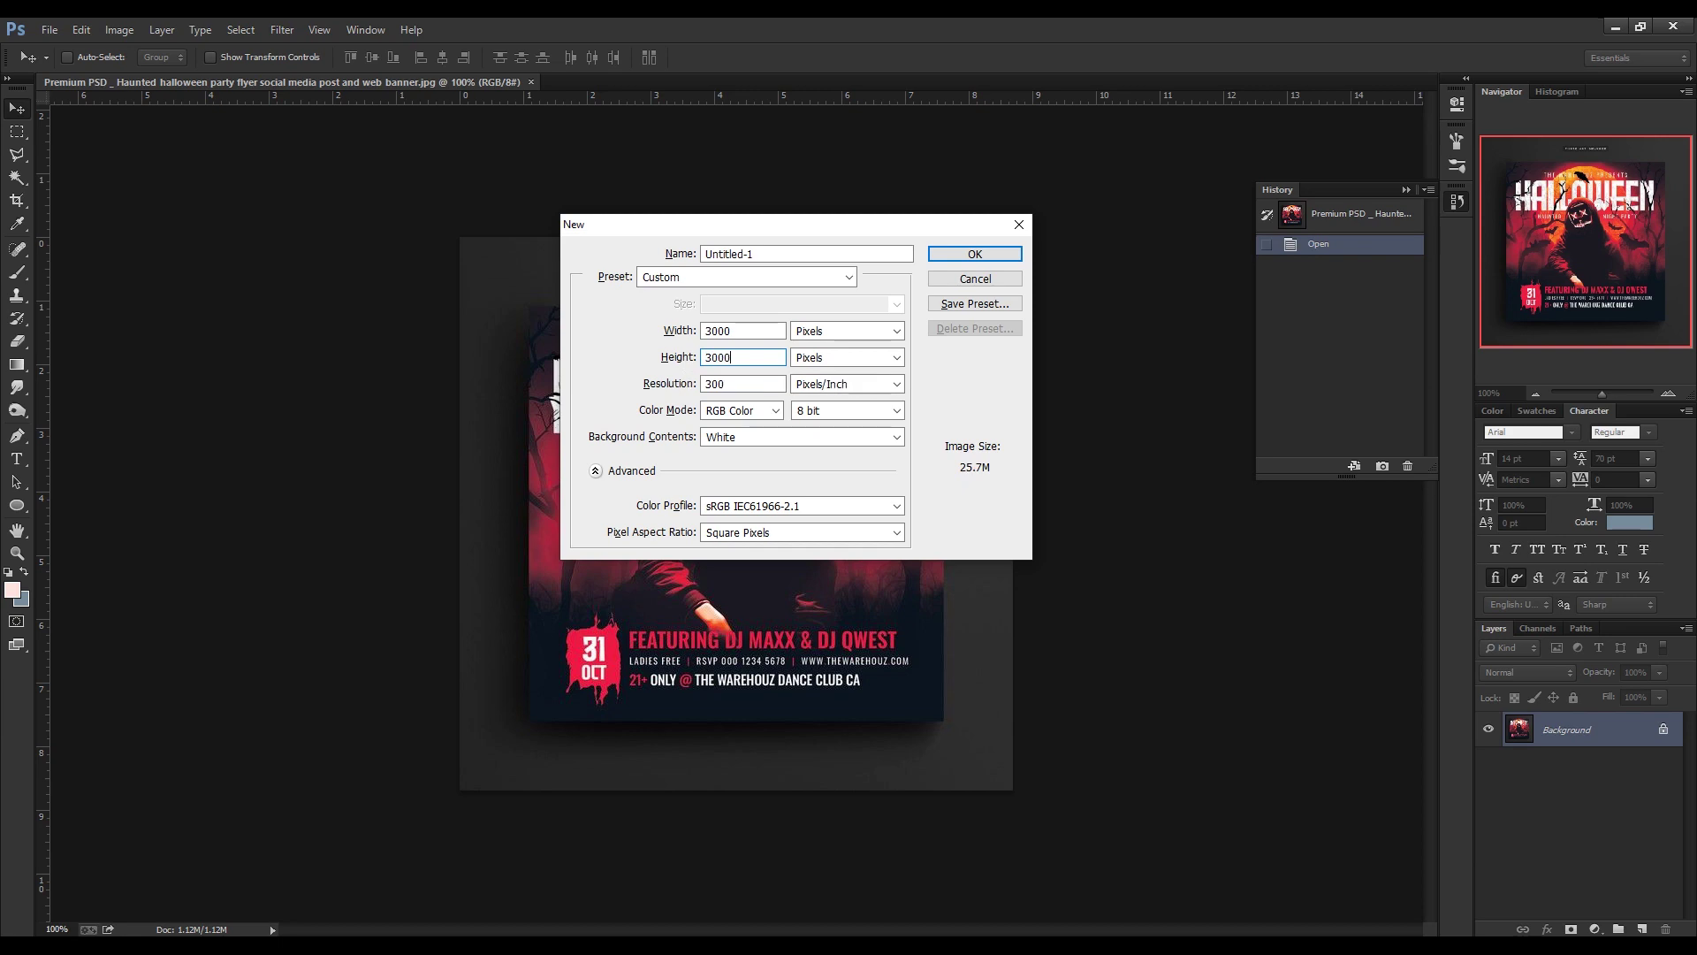
{"action": "left_click", "coordinate": [983, 252]}
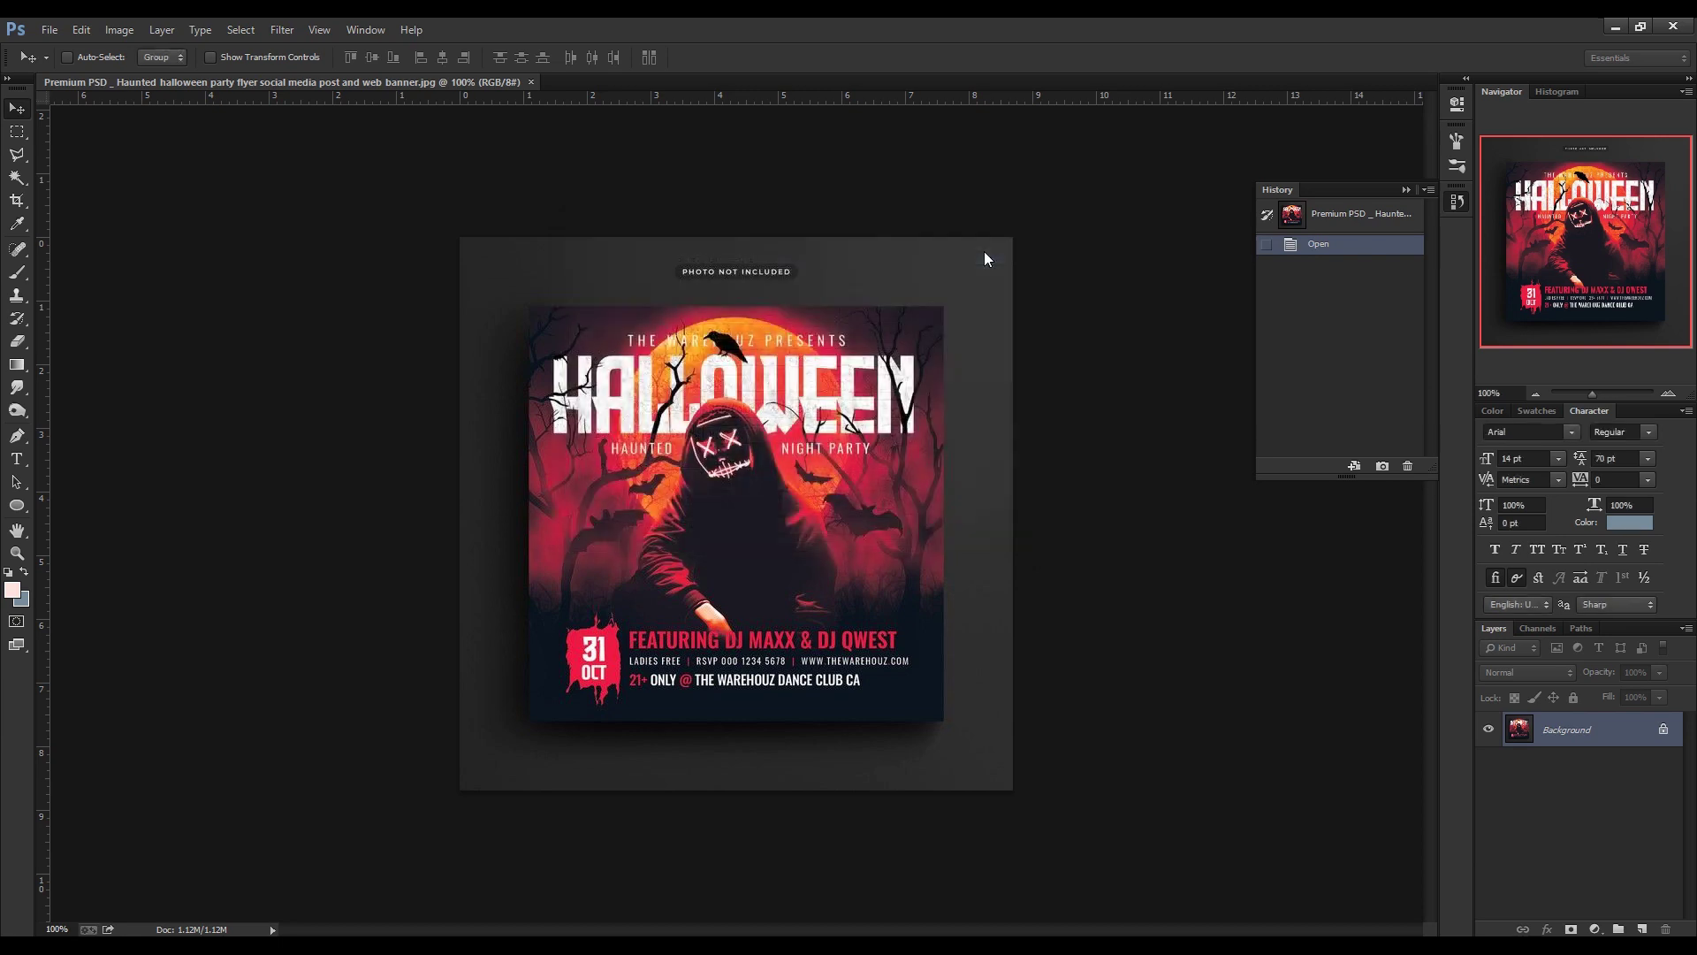
{"action": "left_click", "coordinate": [1594, 929]}
Add a black 000000 Solid Color fill layer and vertical and horizontal guides crossing at the centre
{"action": "left_click", "coordinate": [1414, 555]}
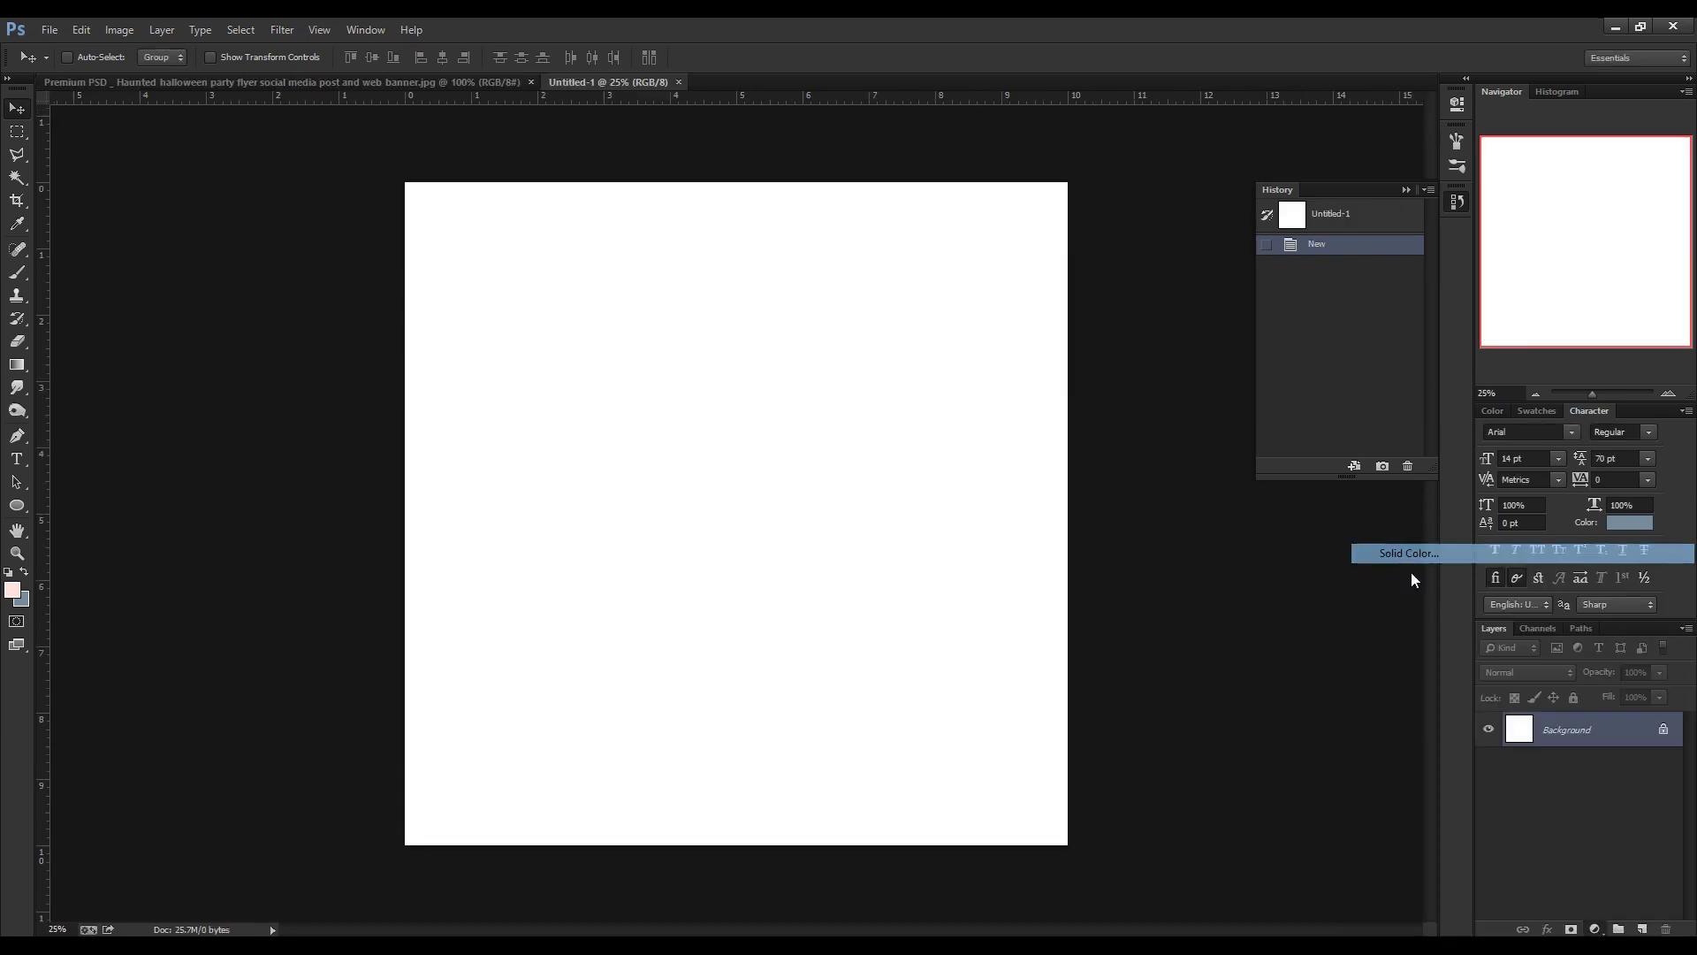
{"action": "type", "text": "000000"}
{"action": "key", "text": "Return"}
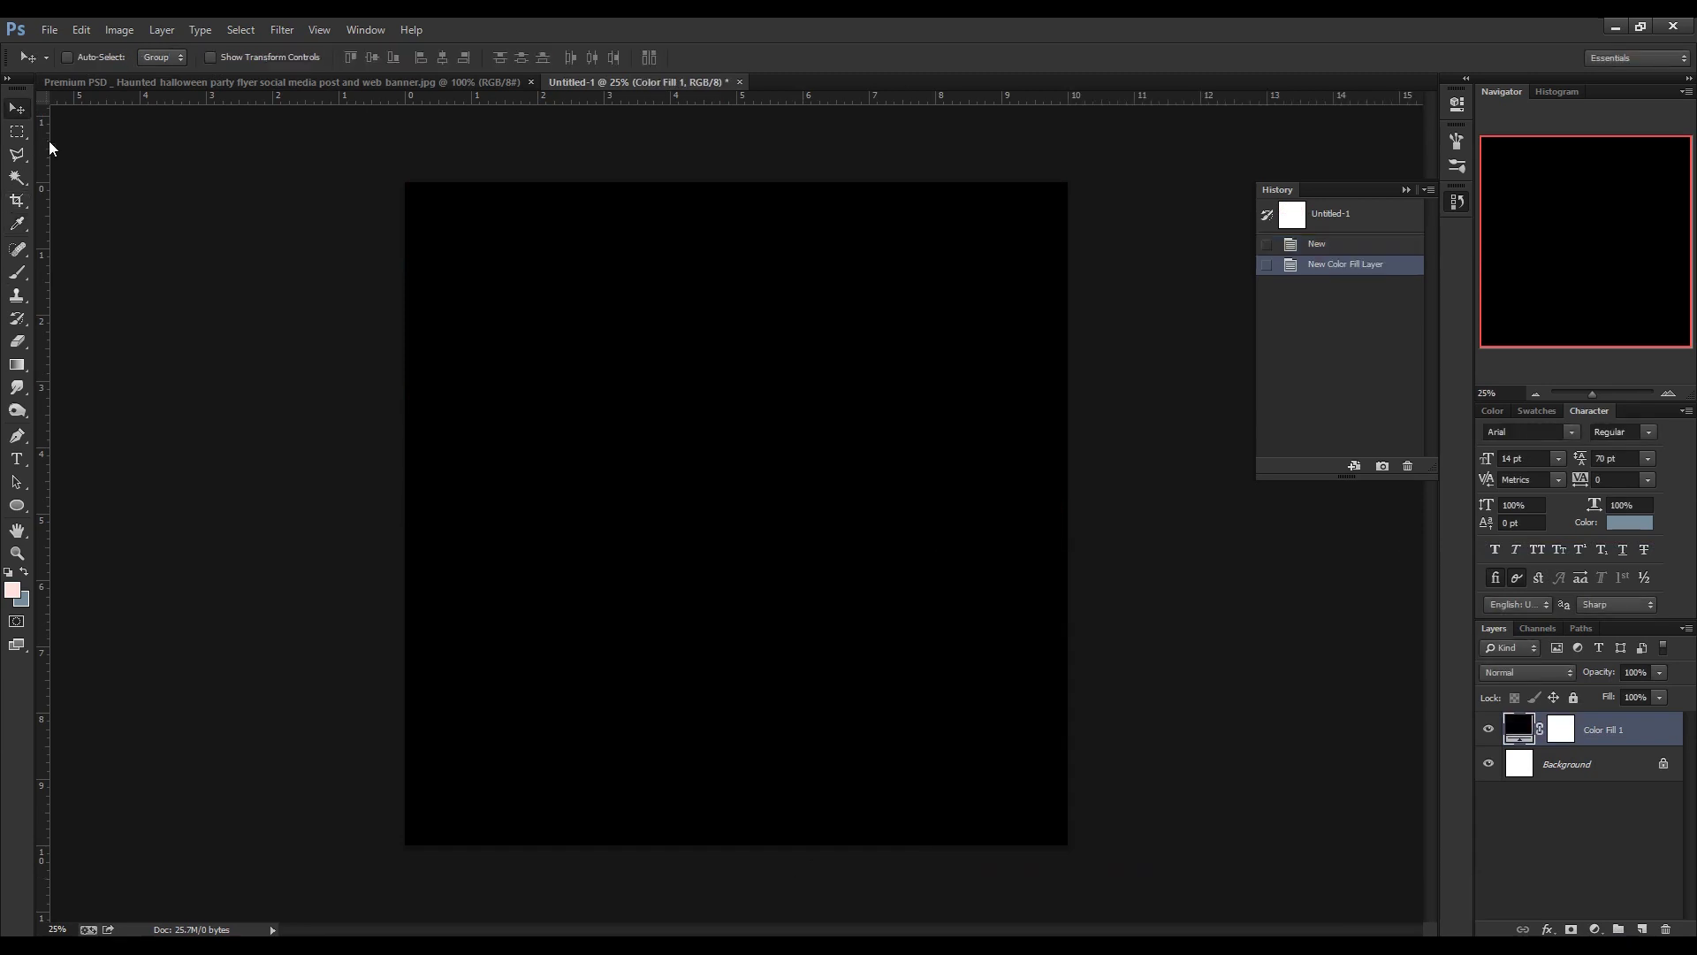
{"action": "left_click_drag", "start_coordinate": [45, 141], "coordinate": [735, 199]}
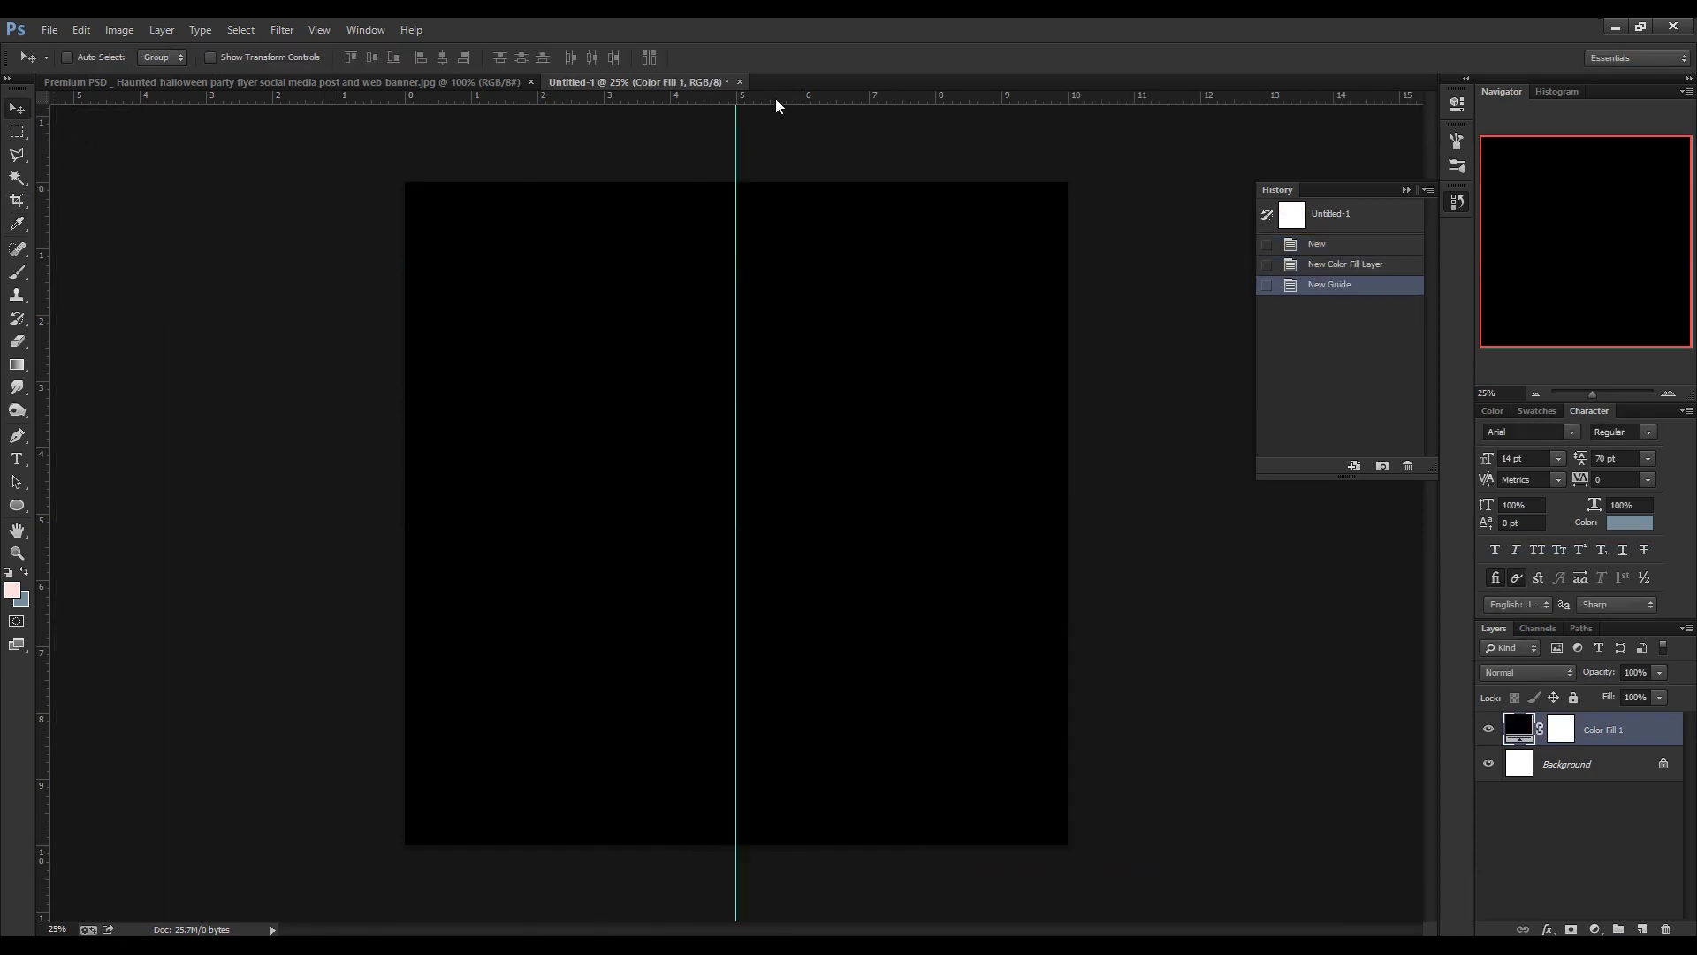
{"action": "left_click_drag", "start_coordinate": [776, 105], "coordinate": [878, 513]}
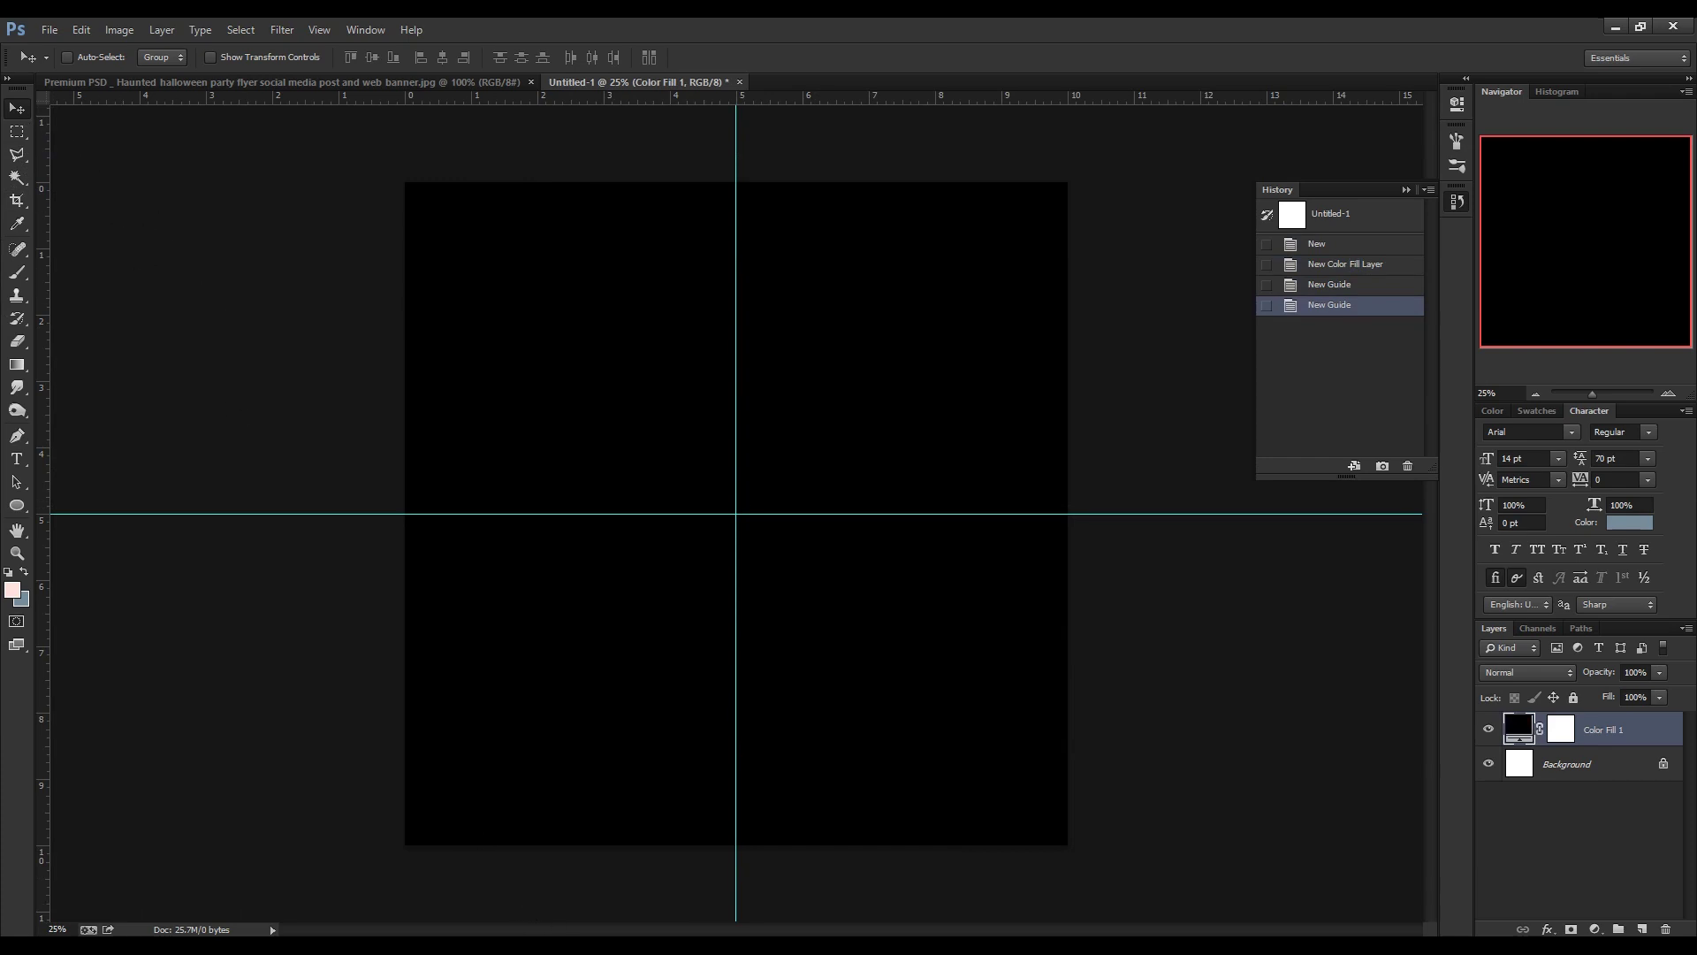
Place the hooded pumpkin photo enlarged and centred on the guides, then add a layer mask
{"action": "left_click", "coordinate": [625, 884]}
{"action": "left_click_drag", "start_coordinate": [898, 321], "coordinate": [935, 540]}
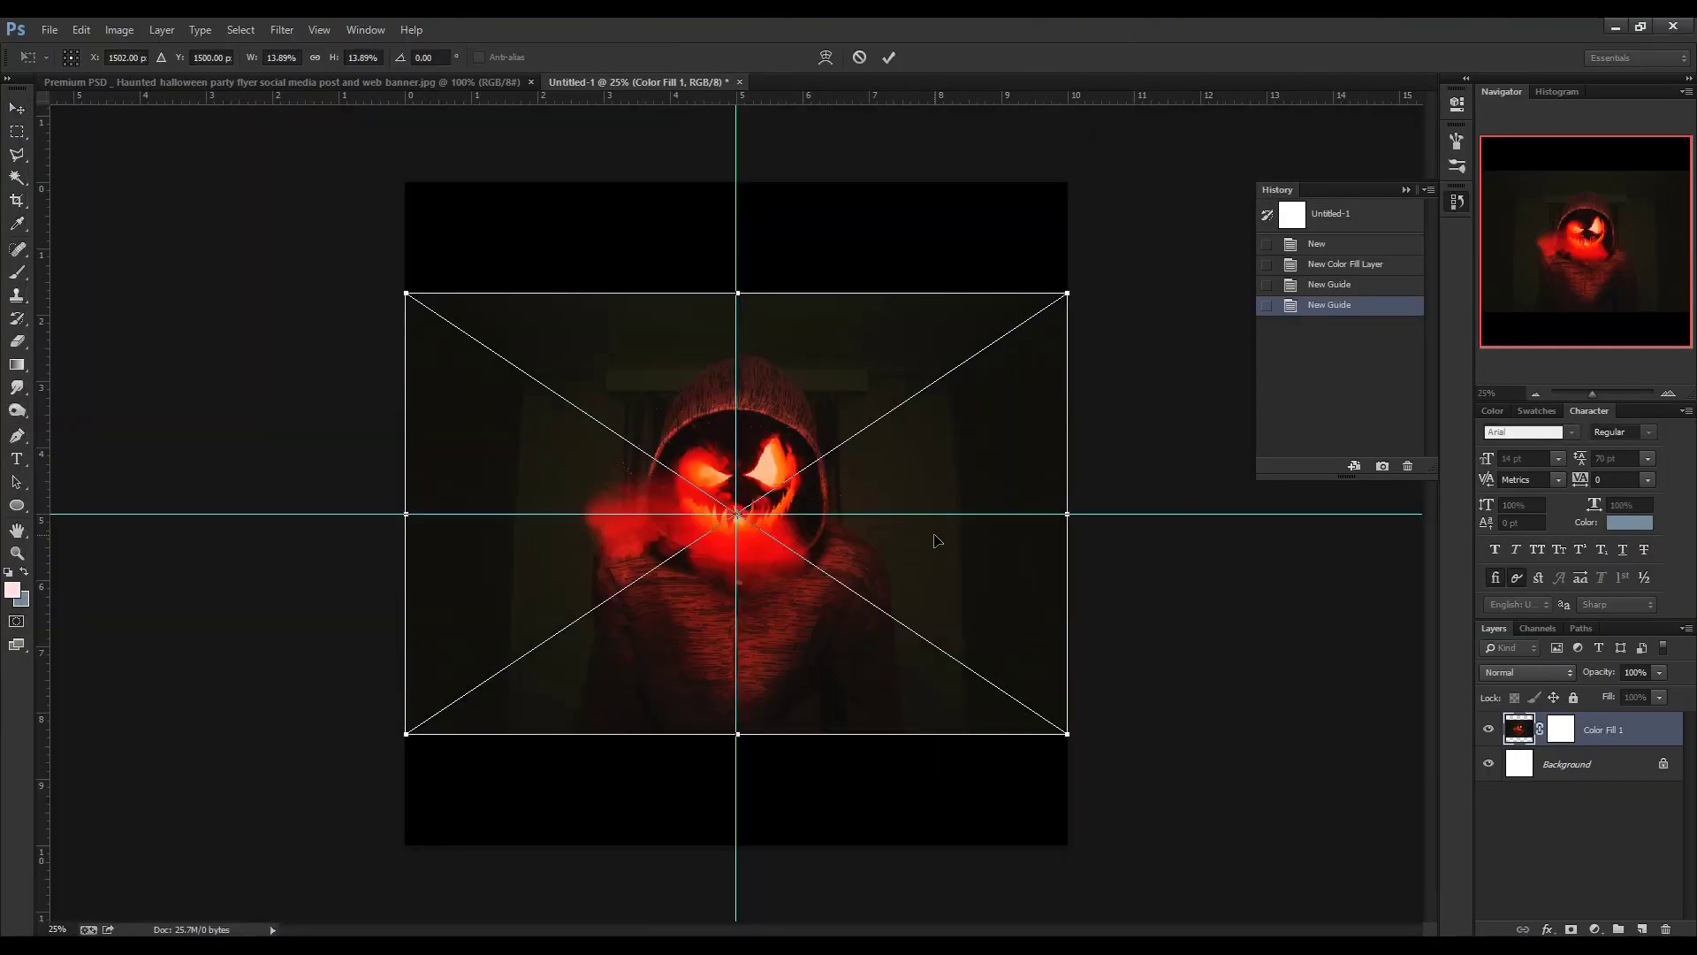
{"action": "left_click_drag", "start_coordinate": [406, 293], "coordinate": [296, 218]}
{"action": "left_click_drag", "start_coordinate": [886, 630], "coordinate": [939, 644]}
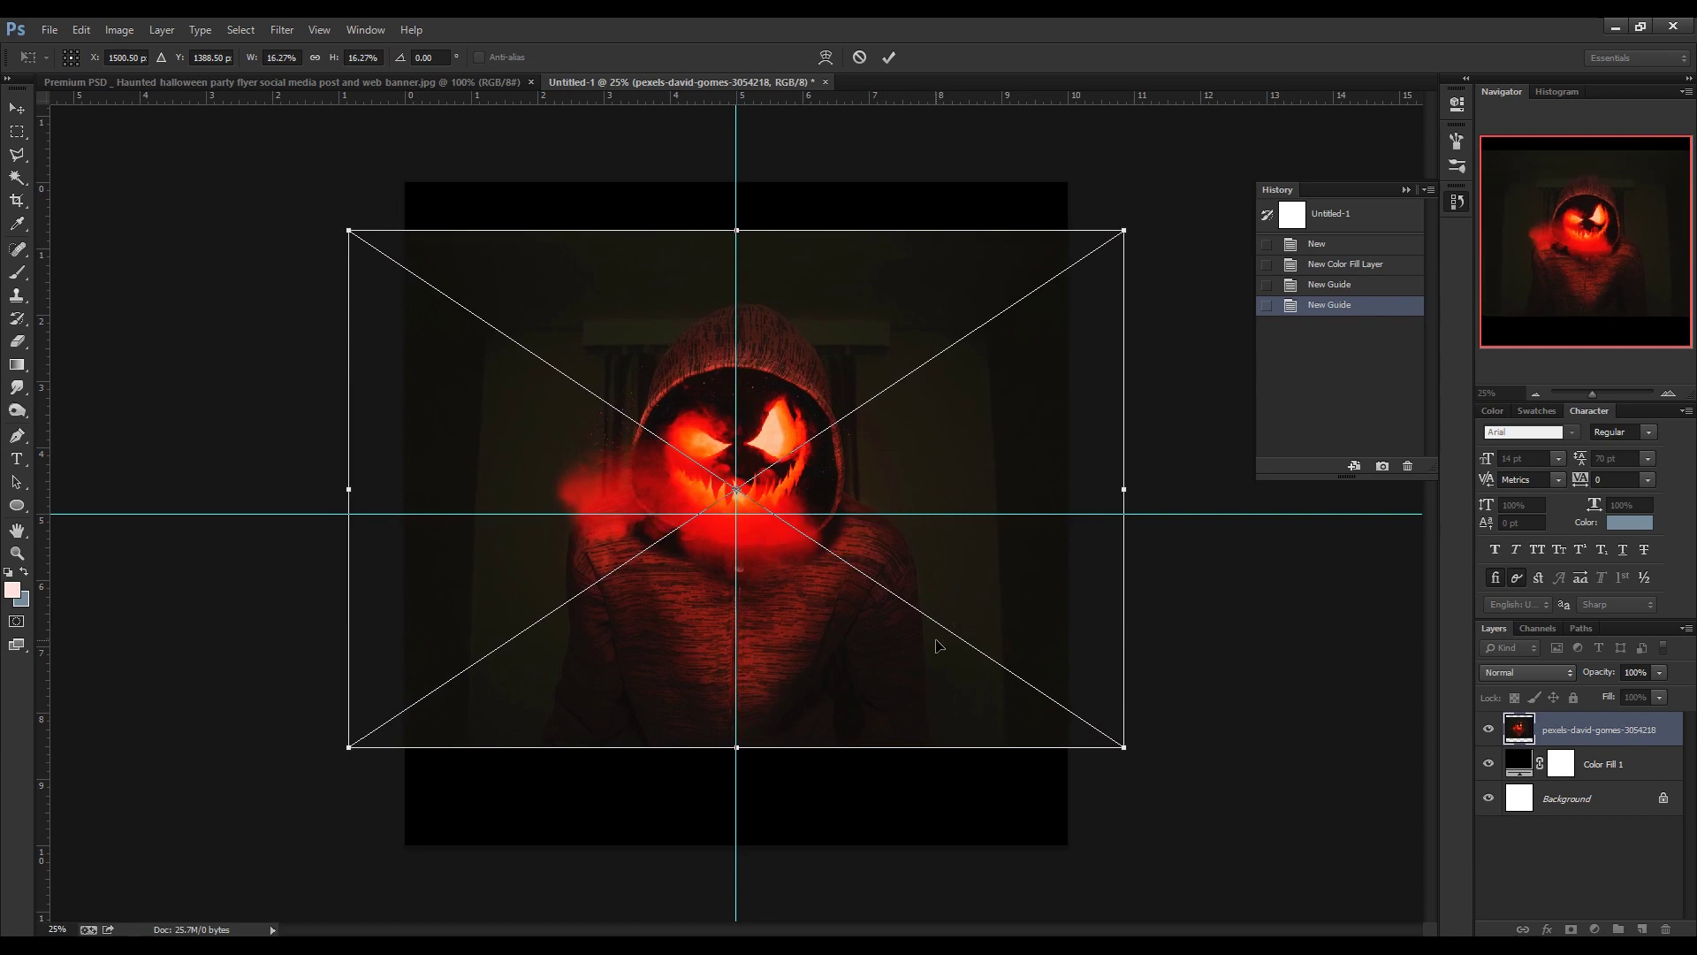
{"action": "key", "text": "Return"}
{"action": "left_click", "coordinate": [1571, 929]}
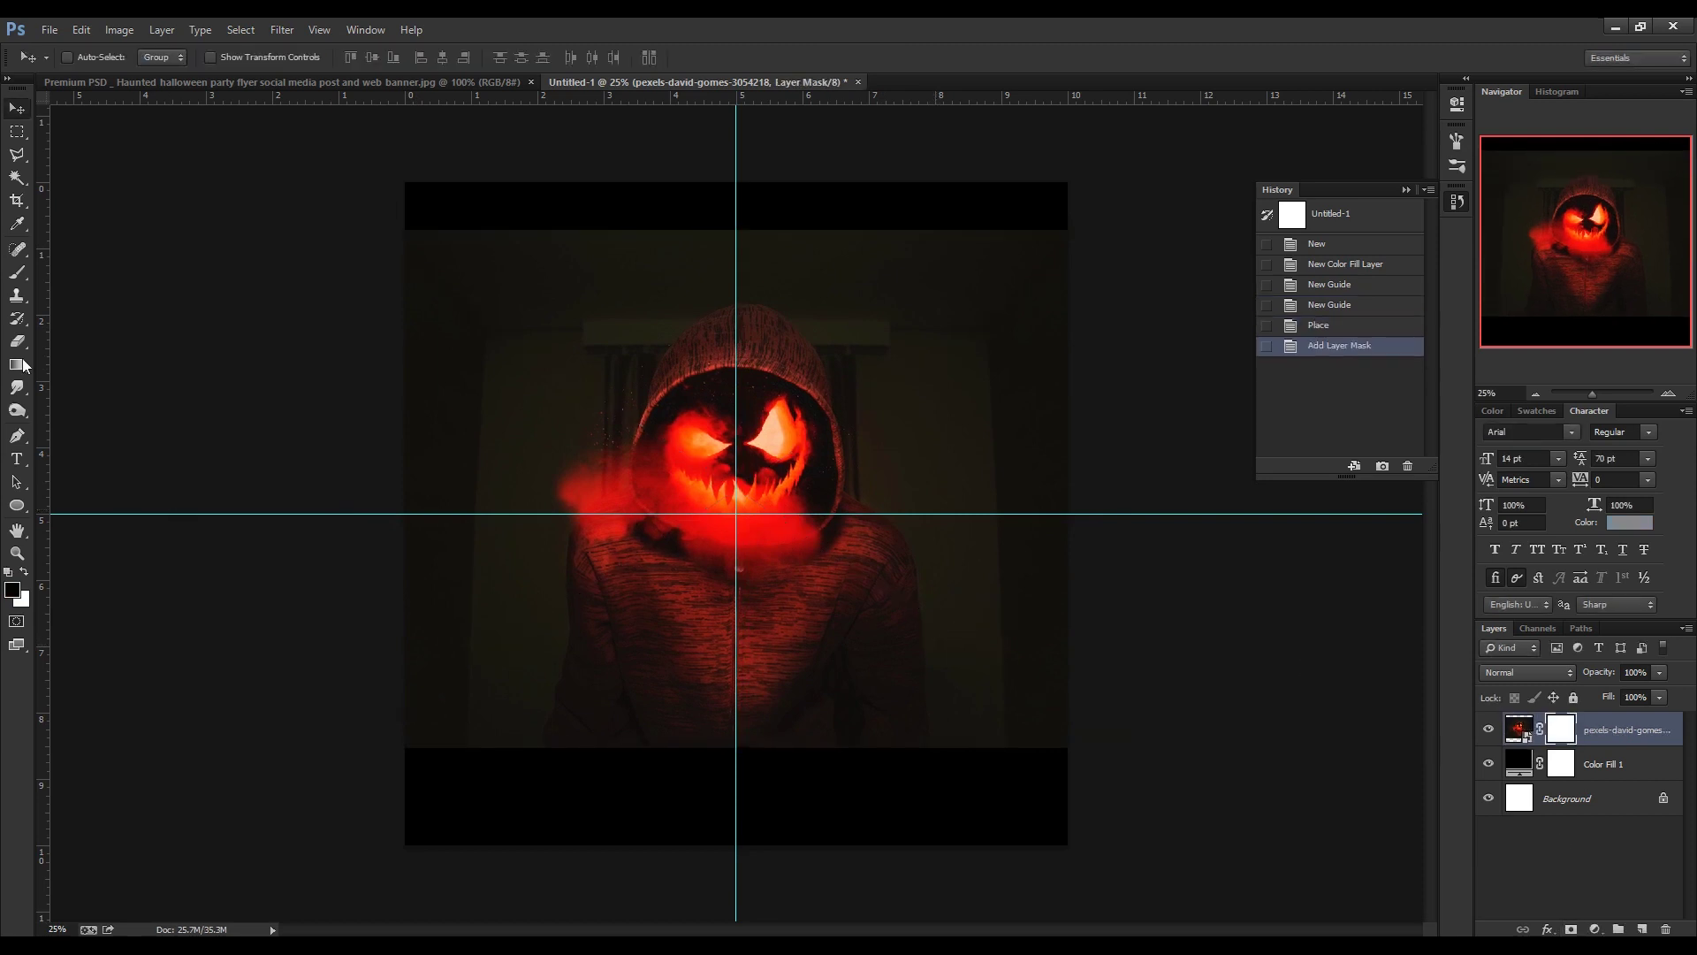
Set a 384 px soft brush and zoom in on the figure's torso
{"action": "left_click", "coordinate": [17, 272]}
{"action": "right_click", "coordinate": [708, 315]}
{"action": "left_click_drag", "start_coordinate": [781, 321], "coordinate": [788, 320]}
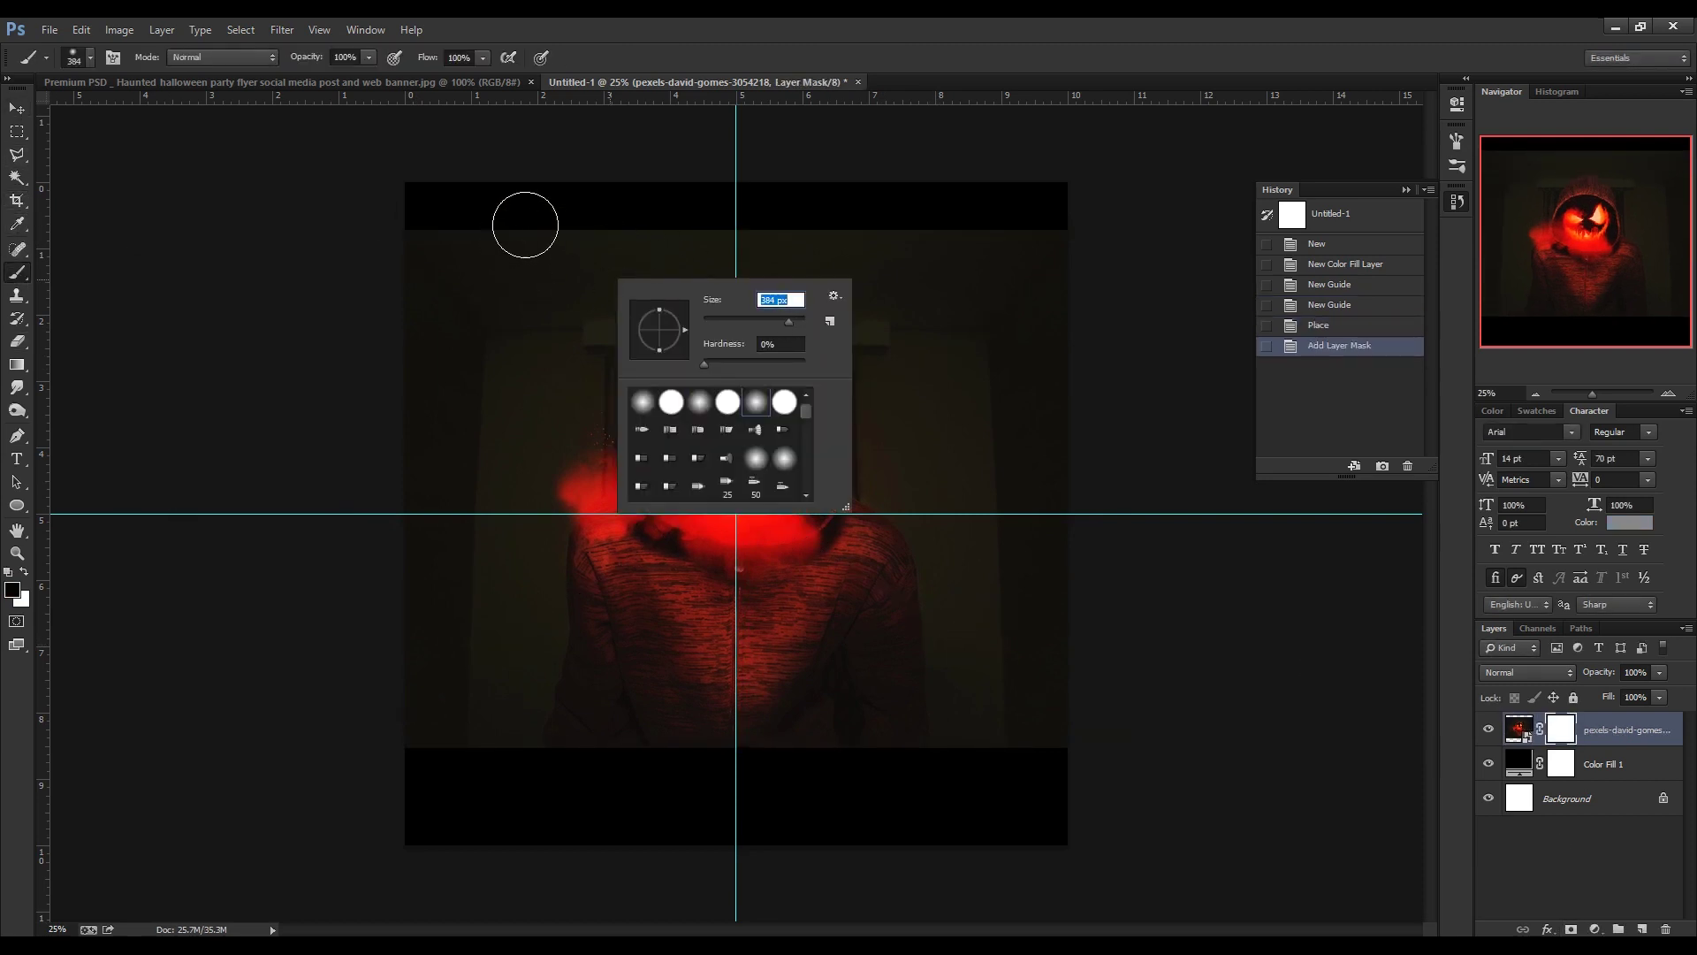
{"action": "key", "text": "Return"}
{"action": "key", "text": "ctrl+plus"}
{"action": "key", "text": "ctrl+plus"}
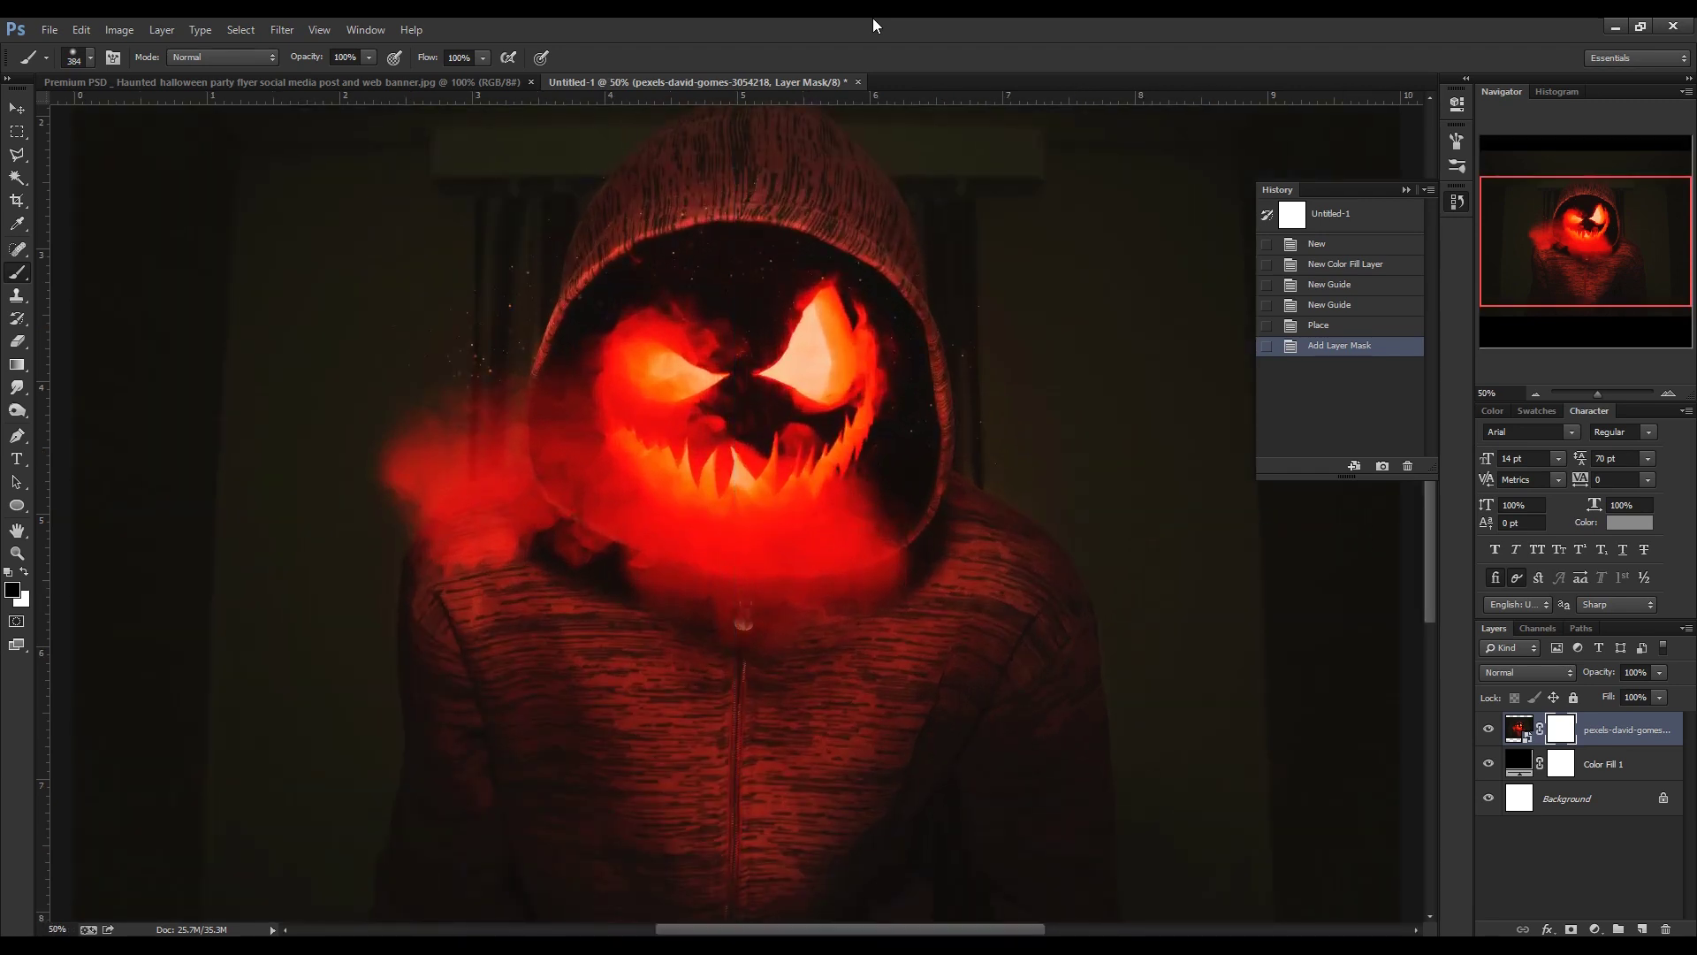
{"action": "key", "text": "ctrl+plus"}
{"action": "mouse_move", "coordinate": [668, 551]}
{"action": "left_mouse_down"}
{"action": "mouse_move", "coordinate": [739, 286]}
{"action": "mouse_move", "coordinate": [842, 127]}
{"action": "left_mouse_up"}
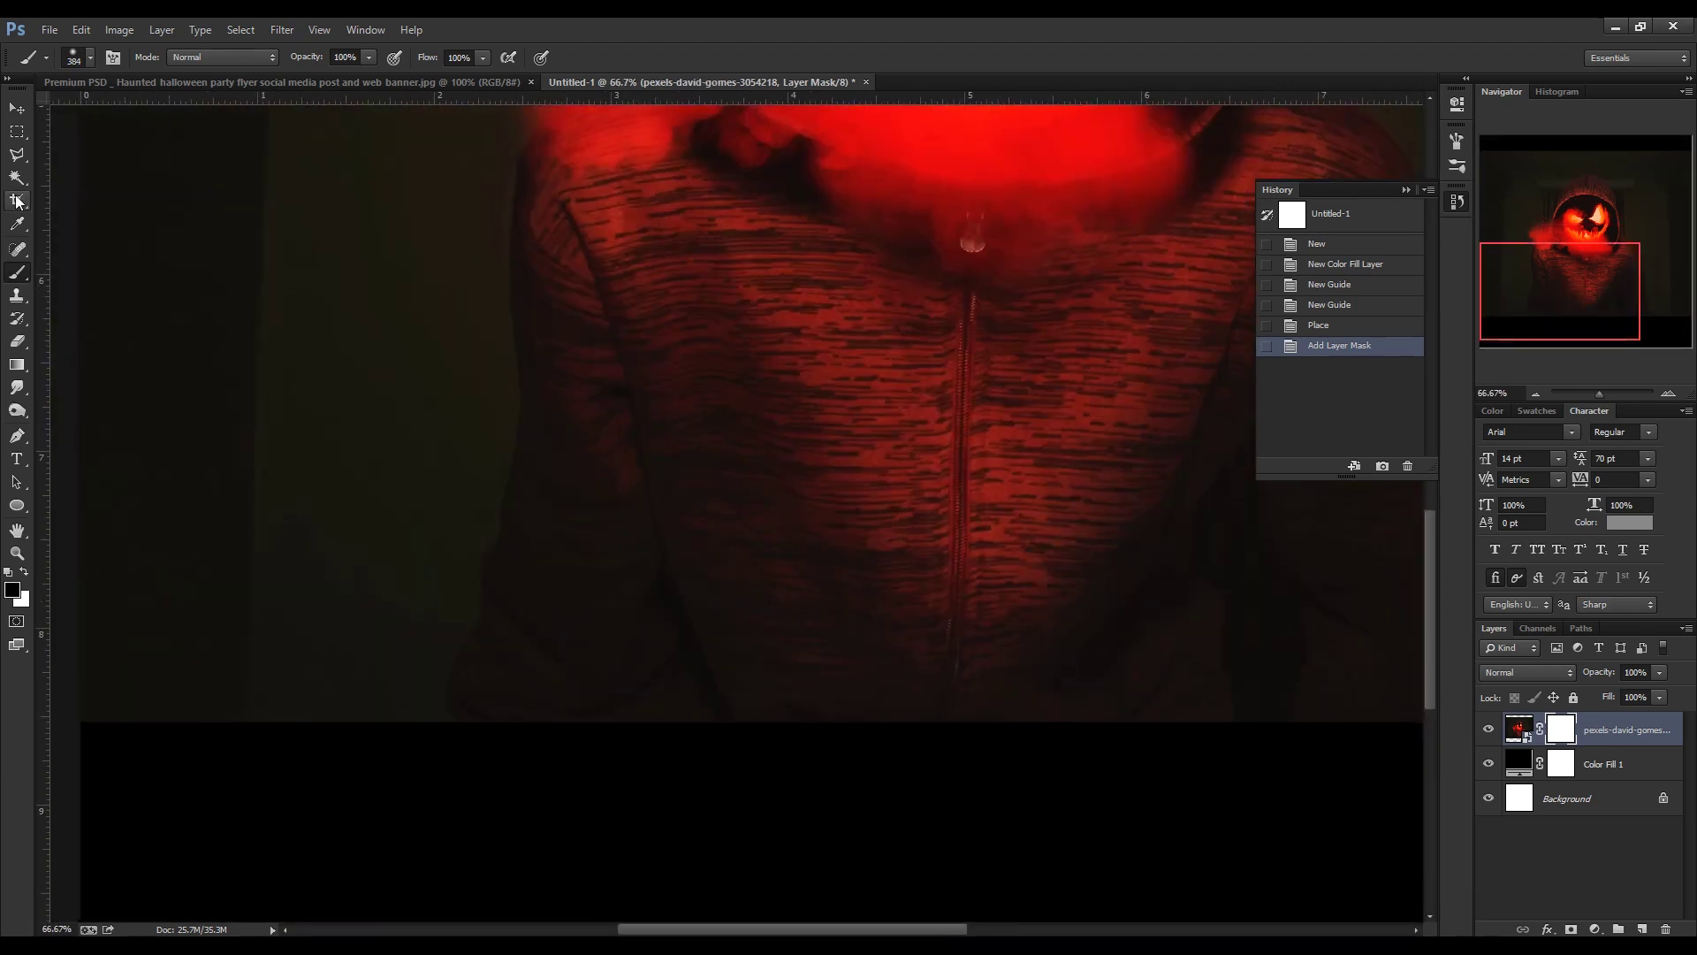
Trace a no-fill Pen path at 200% along the torso's red edge and over the hood's top
{"action": "key", "text": "p"}
{"action": "key", "text": "ctrl+plus"}
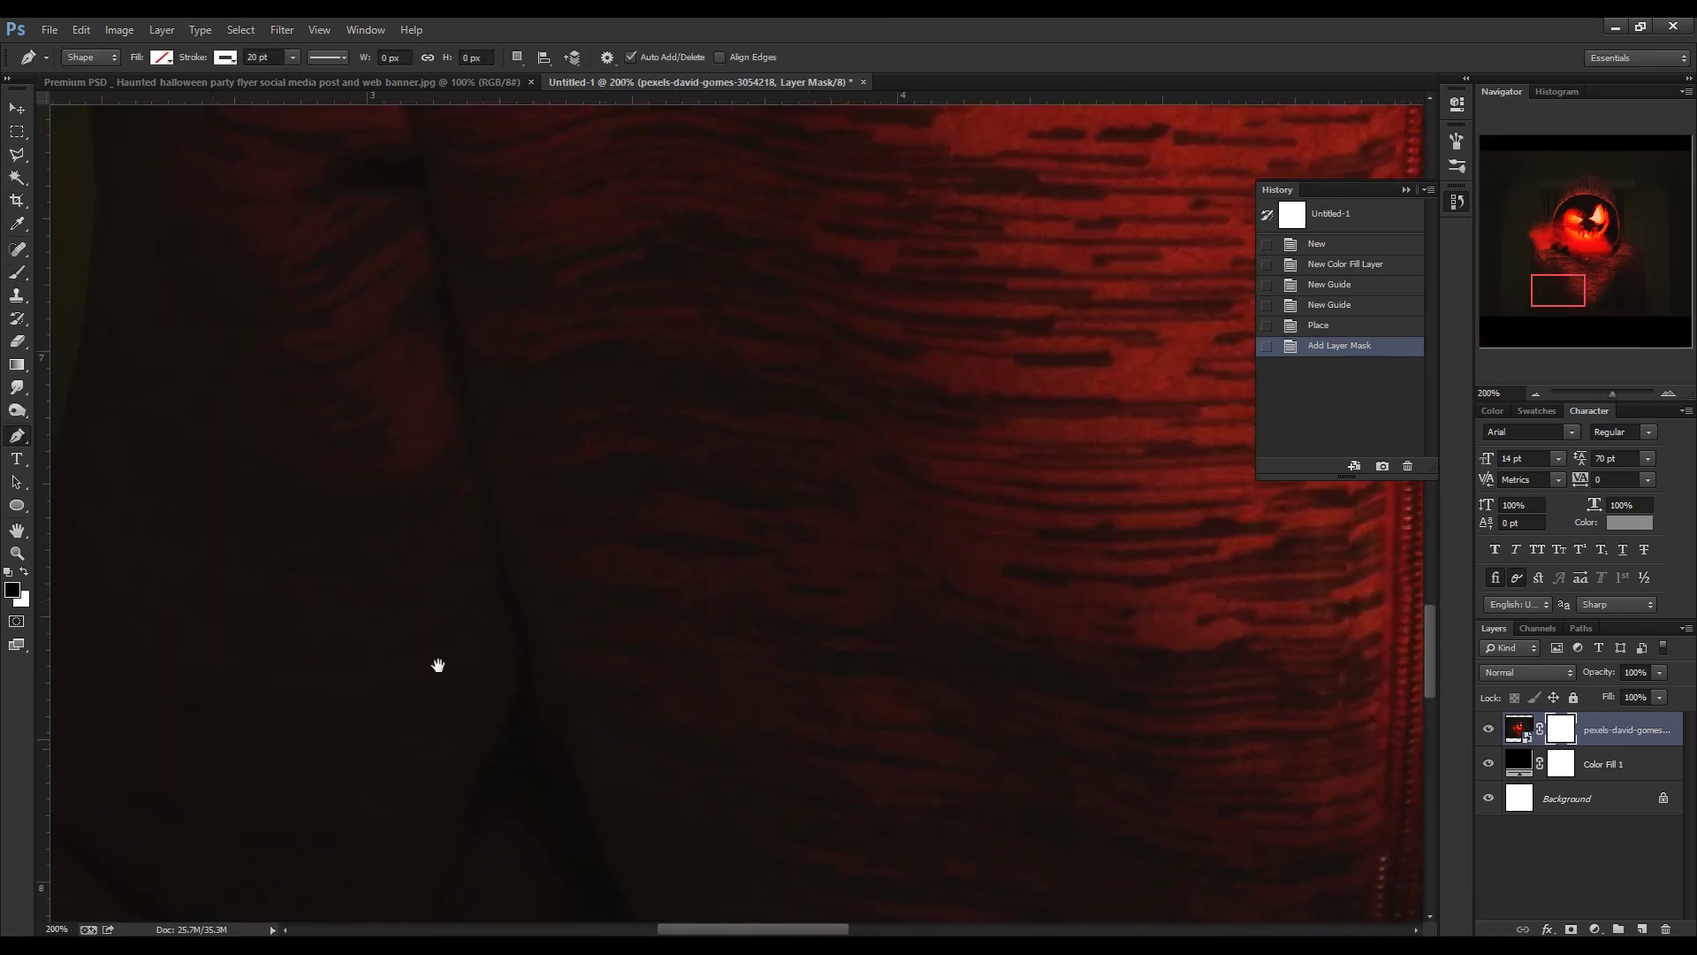
{"action": "key", "text": "ctrl+plus"}
{"action": "left_click", "coordinate": [674, 680]}
{"action": "left_click_drag", "start_coordinate": [647, 528], "coordinate": [612, 634]}
{"action": "left_click", "coordinate": [161, 56]}
{"action": "mouse_move", "coordinate": [731, 333]}
{"action": "left_mouse_down"}
{"action": "mouse_move", "coordinate": [773, 238]}
{"action": "mouse_move", "coordinate": [796, 284]}
{"action": "left_mouse_up"}
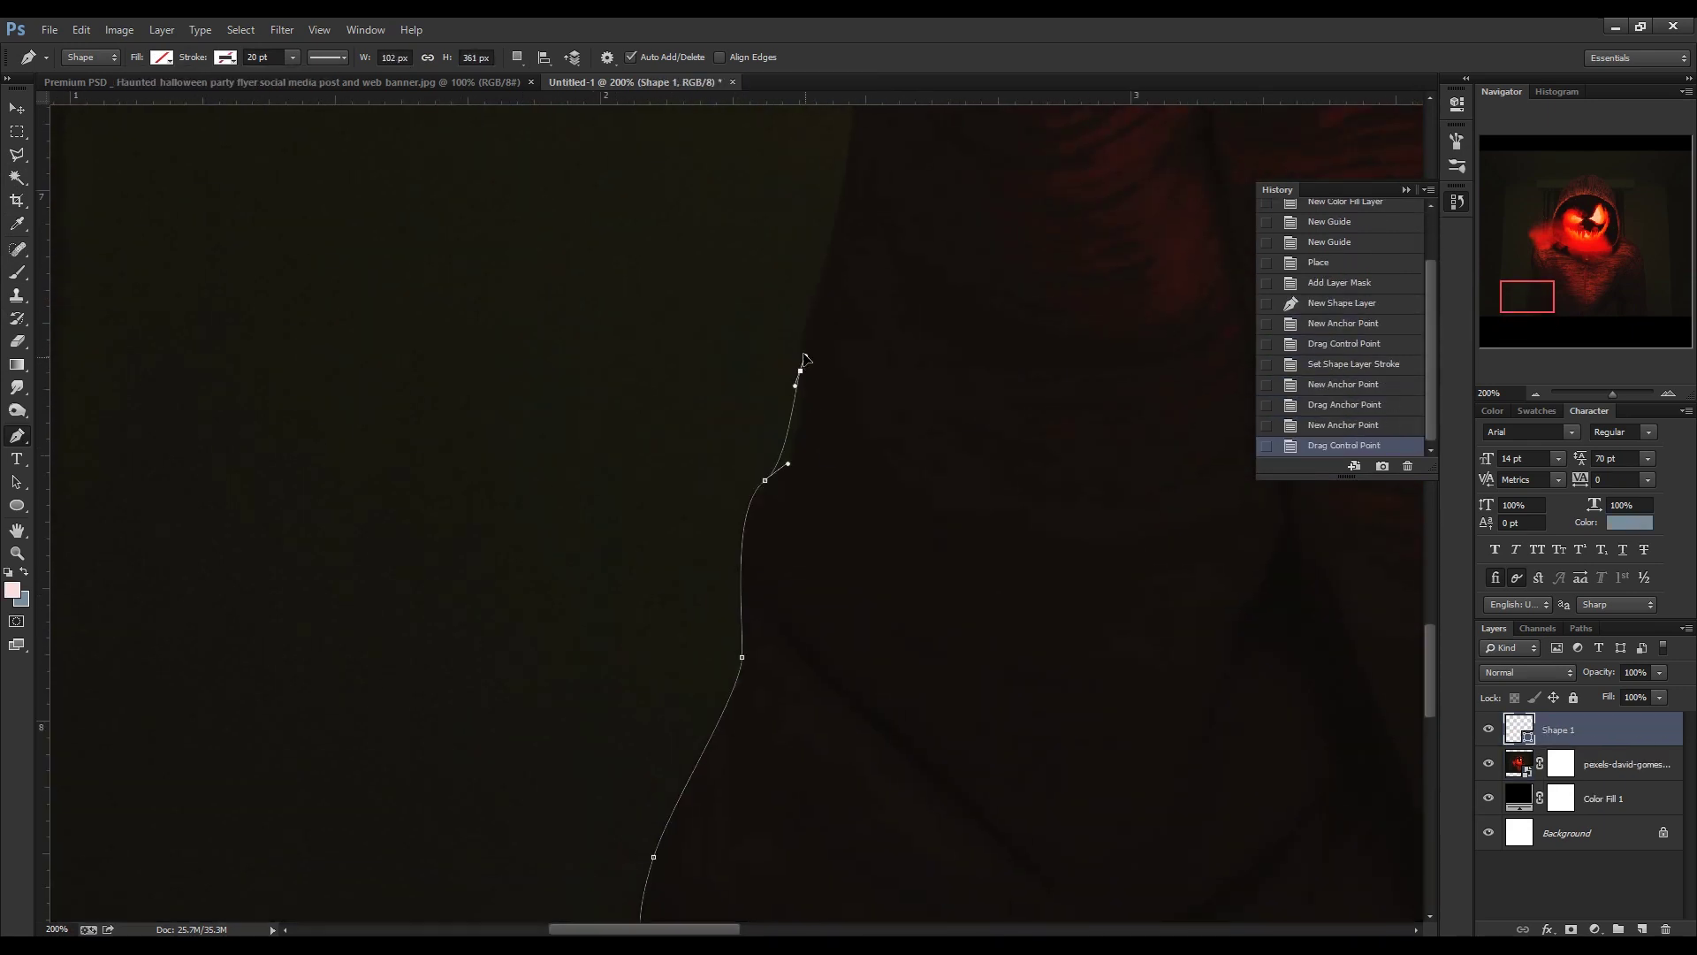
{"action": "mouse_move", "coordinate": [726, 597]}
{"action": "left_mouse_down"}
{"action": "mouse_move", "coordinate": [778, 385]}
{"action": "mouse_move", "coordinate": [769, 404]}
{"action": "left_mouse_up"}
{"action": "mouse_move", "coordinate": [792, 277]}
{"action": "left_mouse_down"}
{"action": "mouse_move", "coordinate": [701, 560]}
{"action": "mouse_move", "coordinate": [543, 660]}
{"action": "left_mouse_up"}
{"action": "left_click", "coordinate": [802, 787]}
{"action": "left_click_drag", "start_coordinate": [840, 466], "coordinate": [856, 425]}
{"action": "mouse_move", "coordinate": [813, 550]}
{"action": "left_mouse_down"}
{"action": "mouse_move", "coordinate": [761, 495]}
{"action": "mouse_move", "coordinate": [776, 435]}
{"action": "left_mouse_up"}
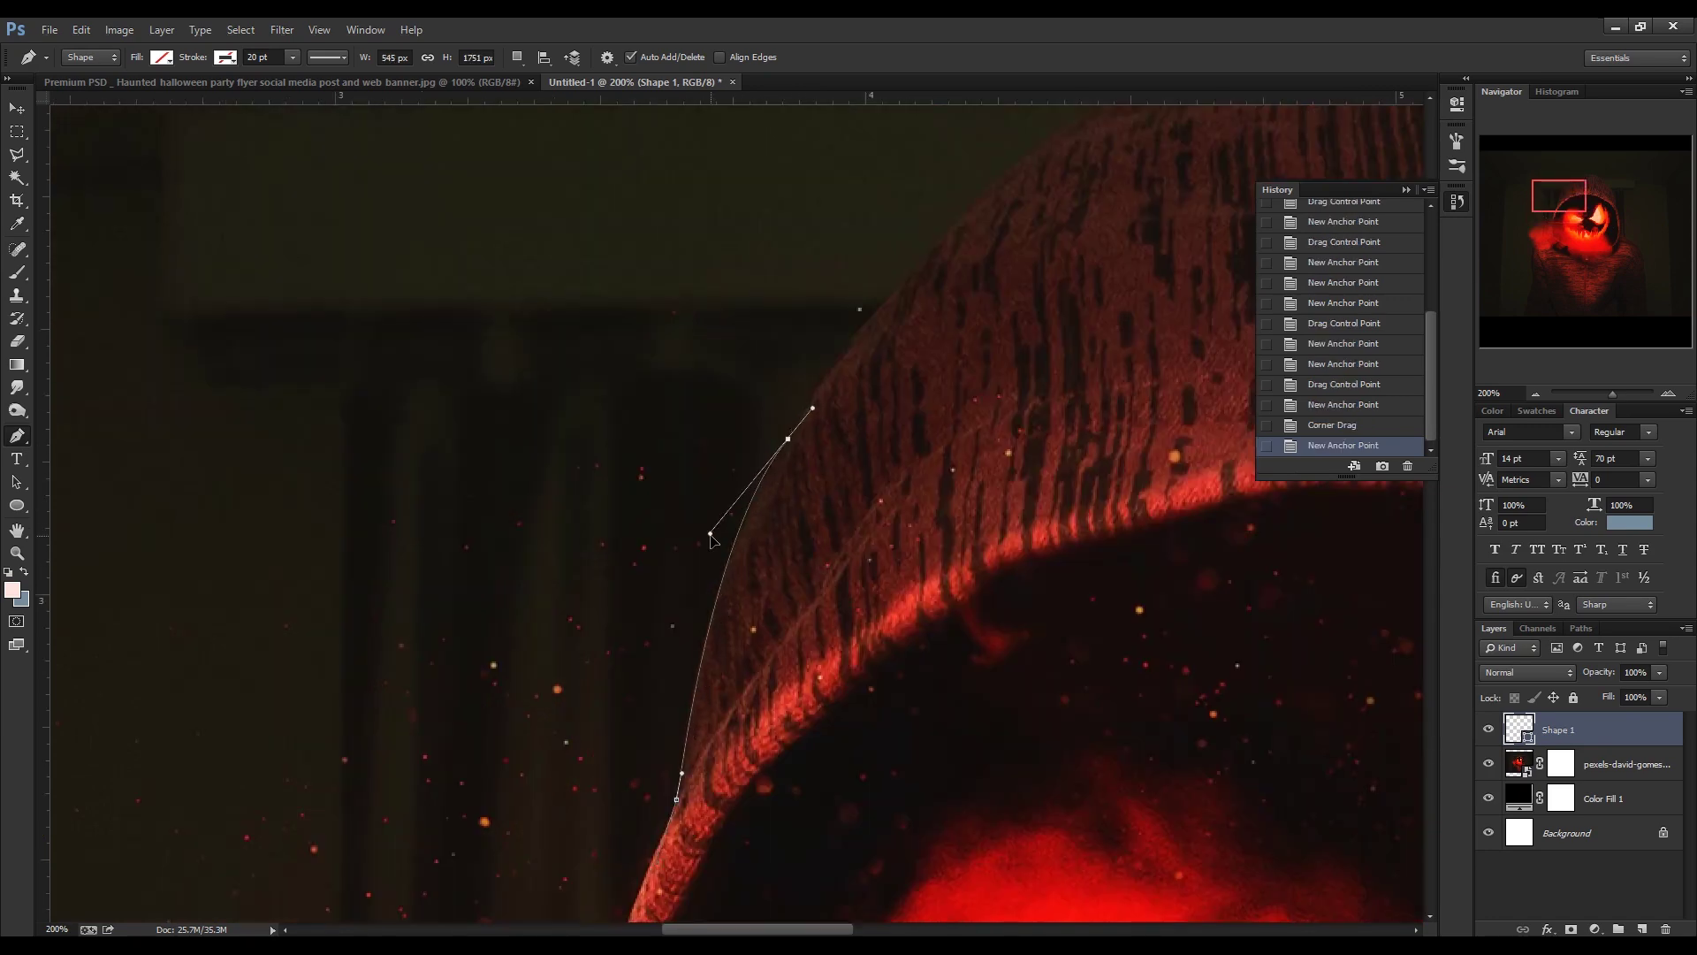
{"action": "left_click_drag", "start_coordinate": [532, 647], "coordinate": [560, 626]}
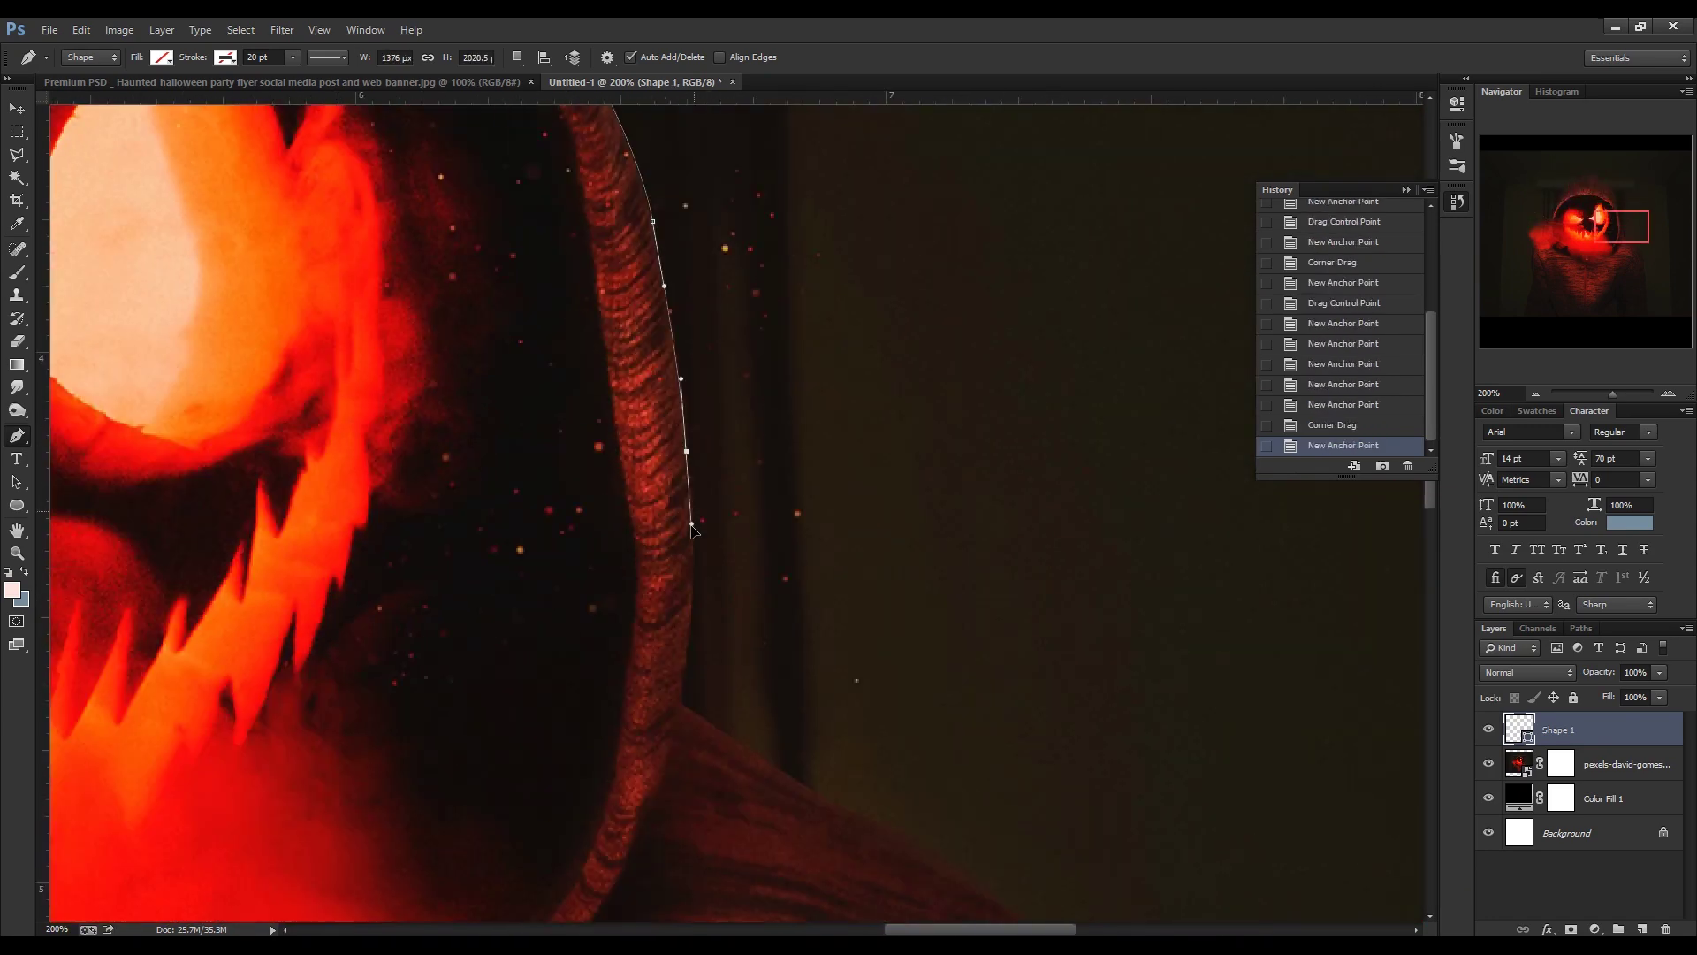
Complete the path with anchors down the hood's side and edge
{"action": "left_click", "coordinate": [414, 293]}
{"action": "left_click", "coordinate": [420, 367]}
{"action": "left_click", "coordinate": [404, 466]}
{"action": "left_click_drag", "start_coordinate": [404, 467], "coordinate": [422, 480]}
{"action": "left_click", "coordinate": [709, 598]}
{"action": "left_click", "coordinate": [796, 520]}
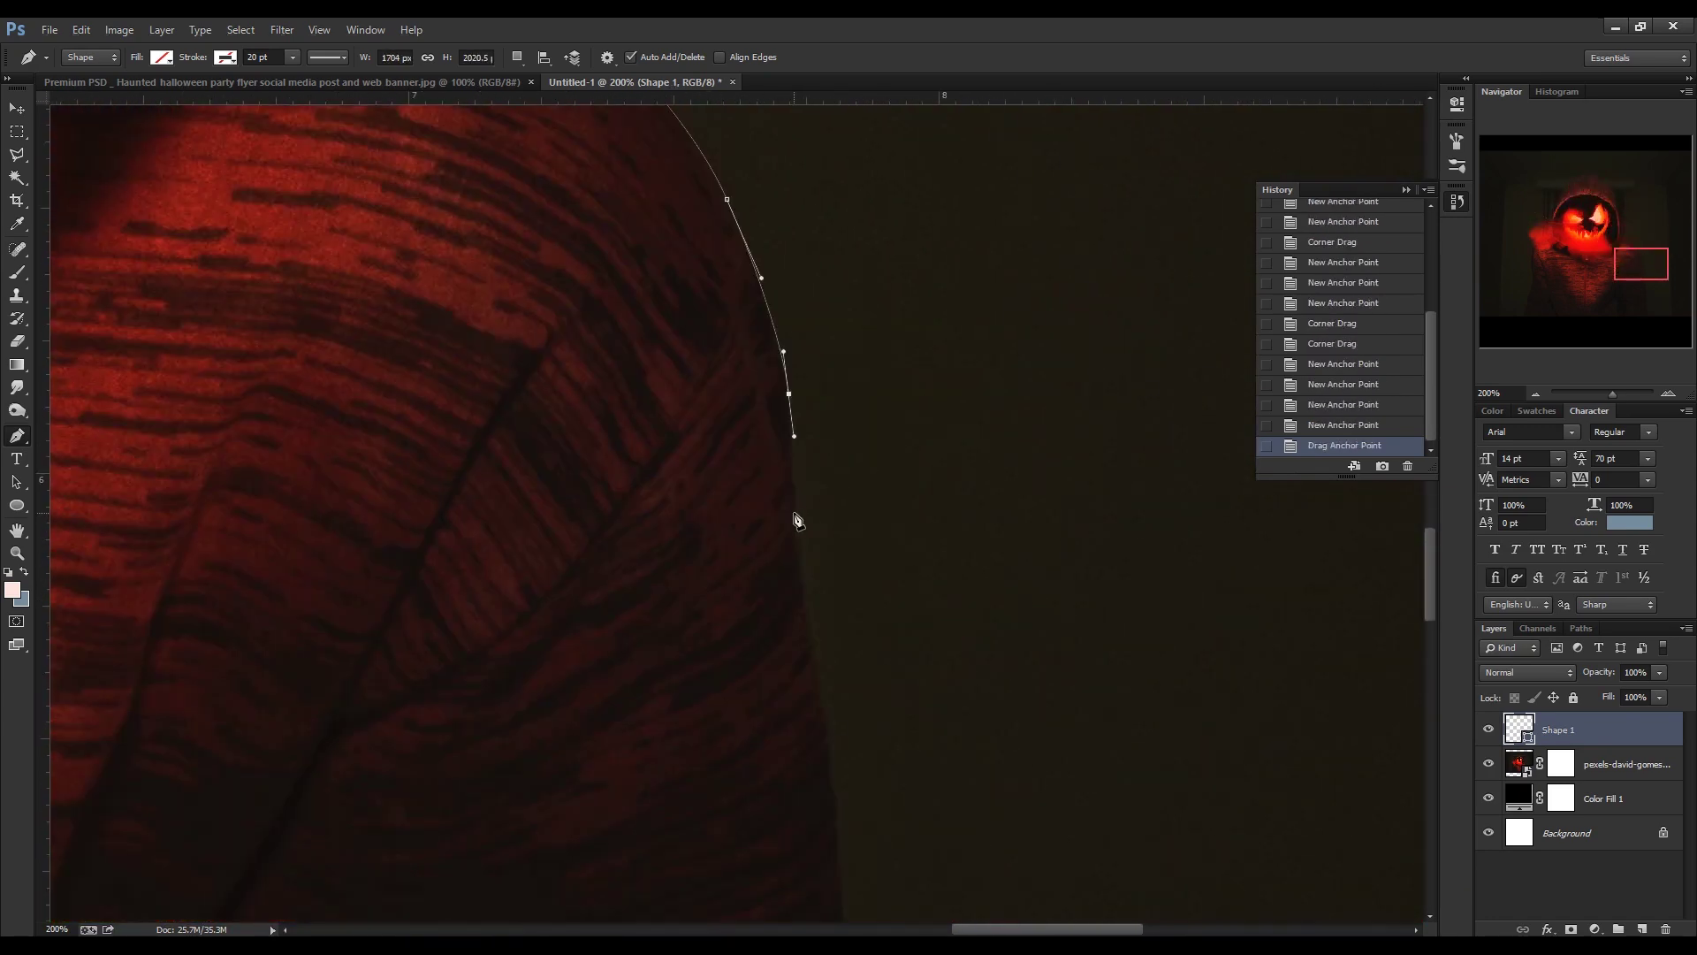
{"action": "left_click", "coordinate": [807, 485]}
{"action": "left_click", "coordinate": [801, 346]}
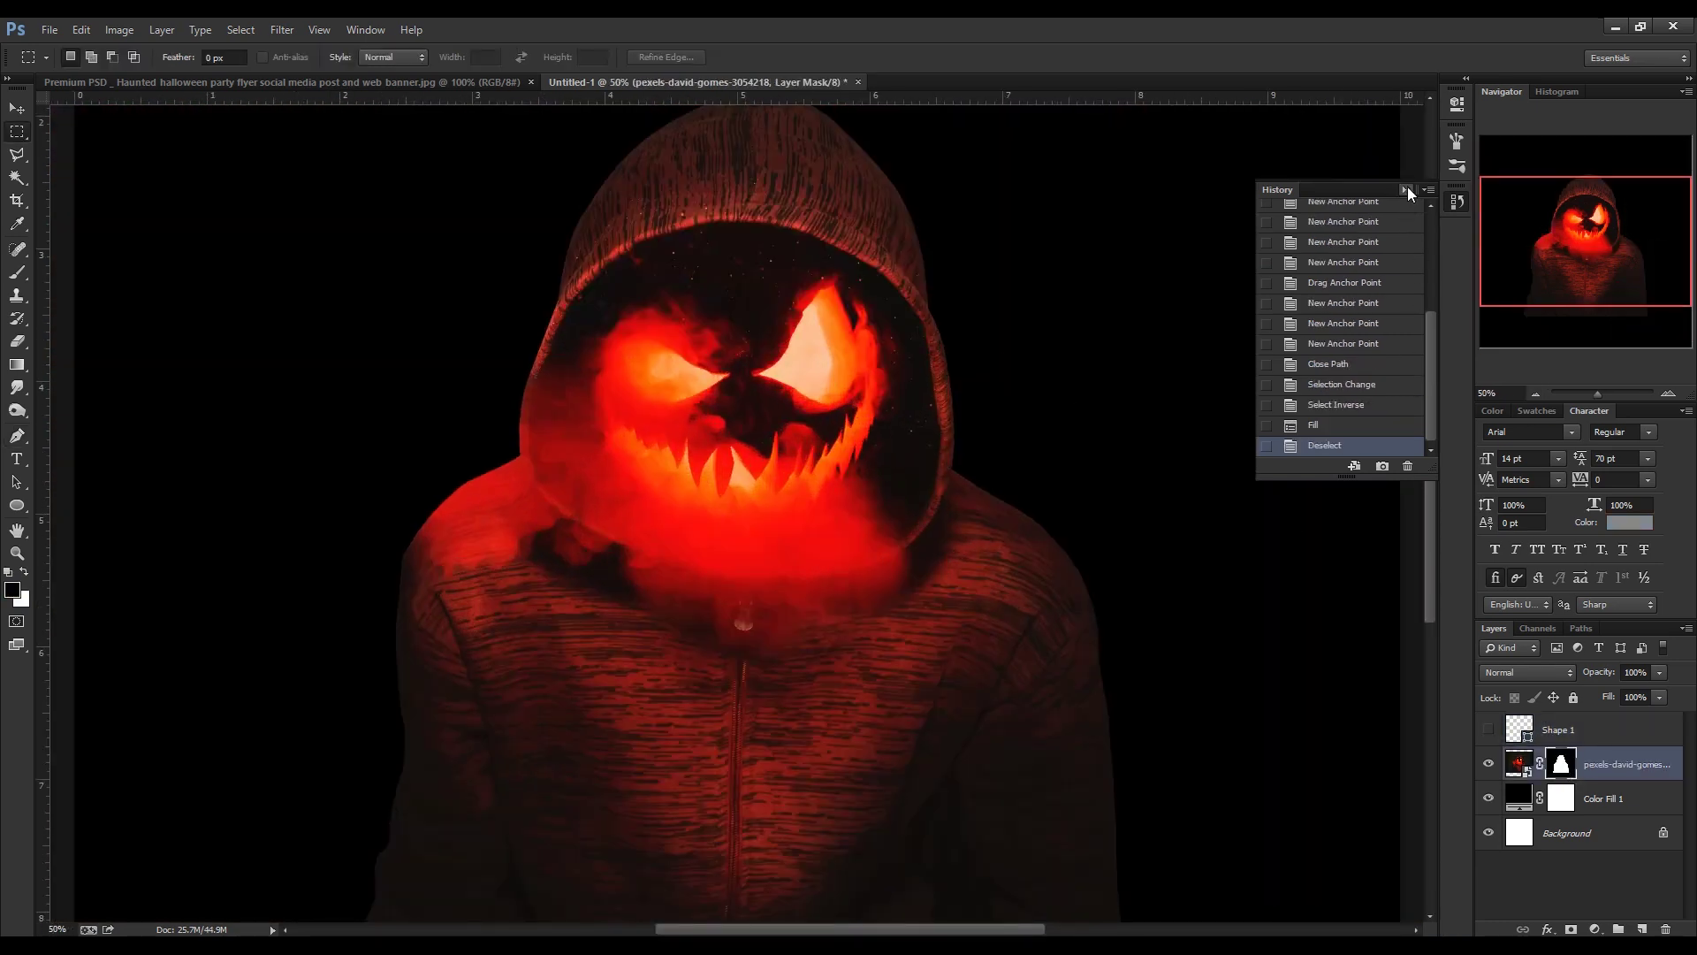
{"action": "left_click", "coordinate": [22, 108]}
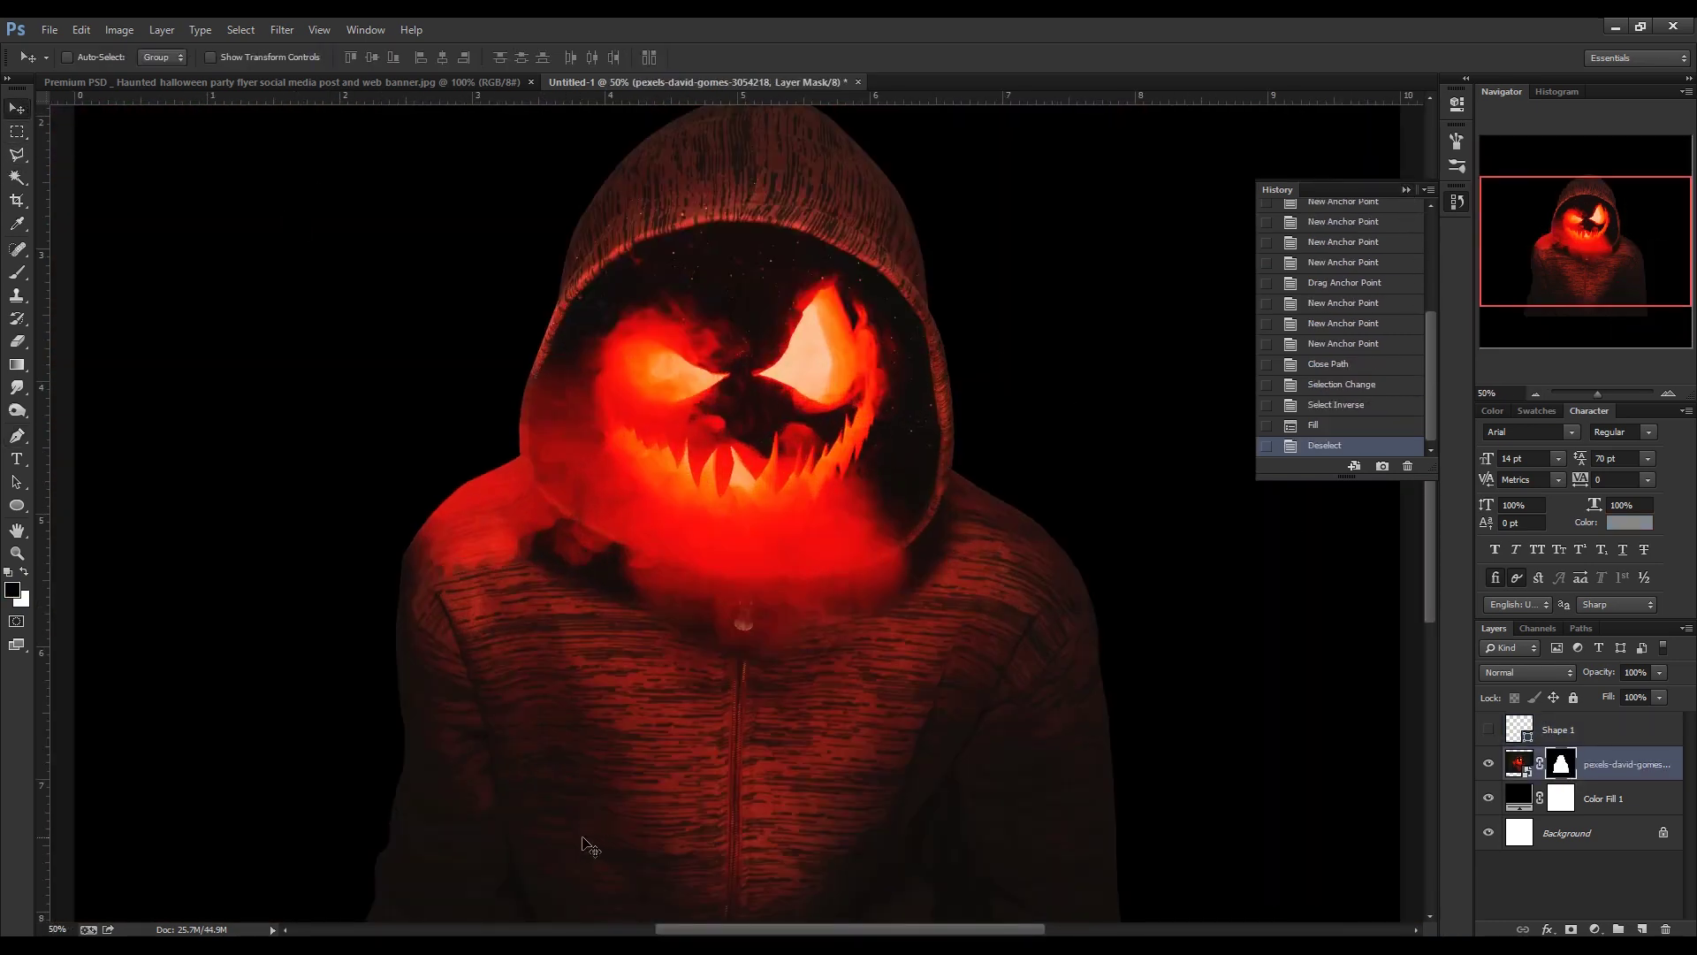
{"action": "left_click", "coordinate": [18, 280]}
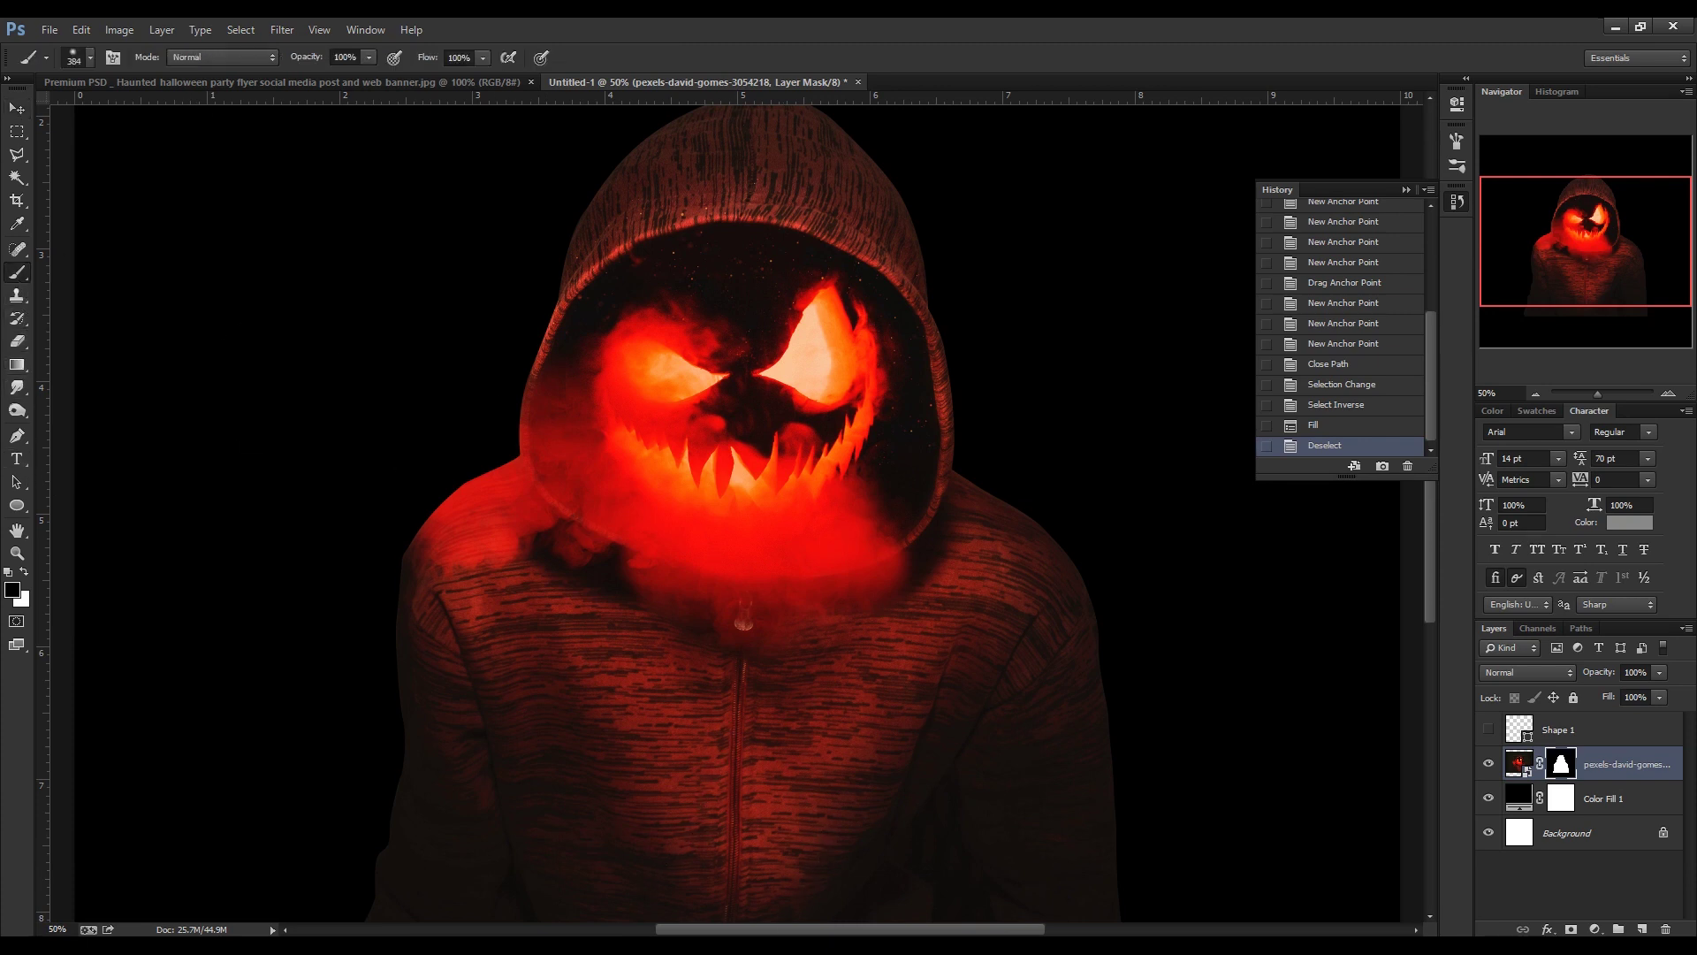
{"action": "key", "text": "alt+Tab"}
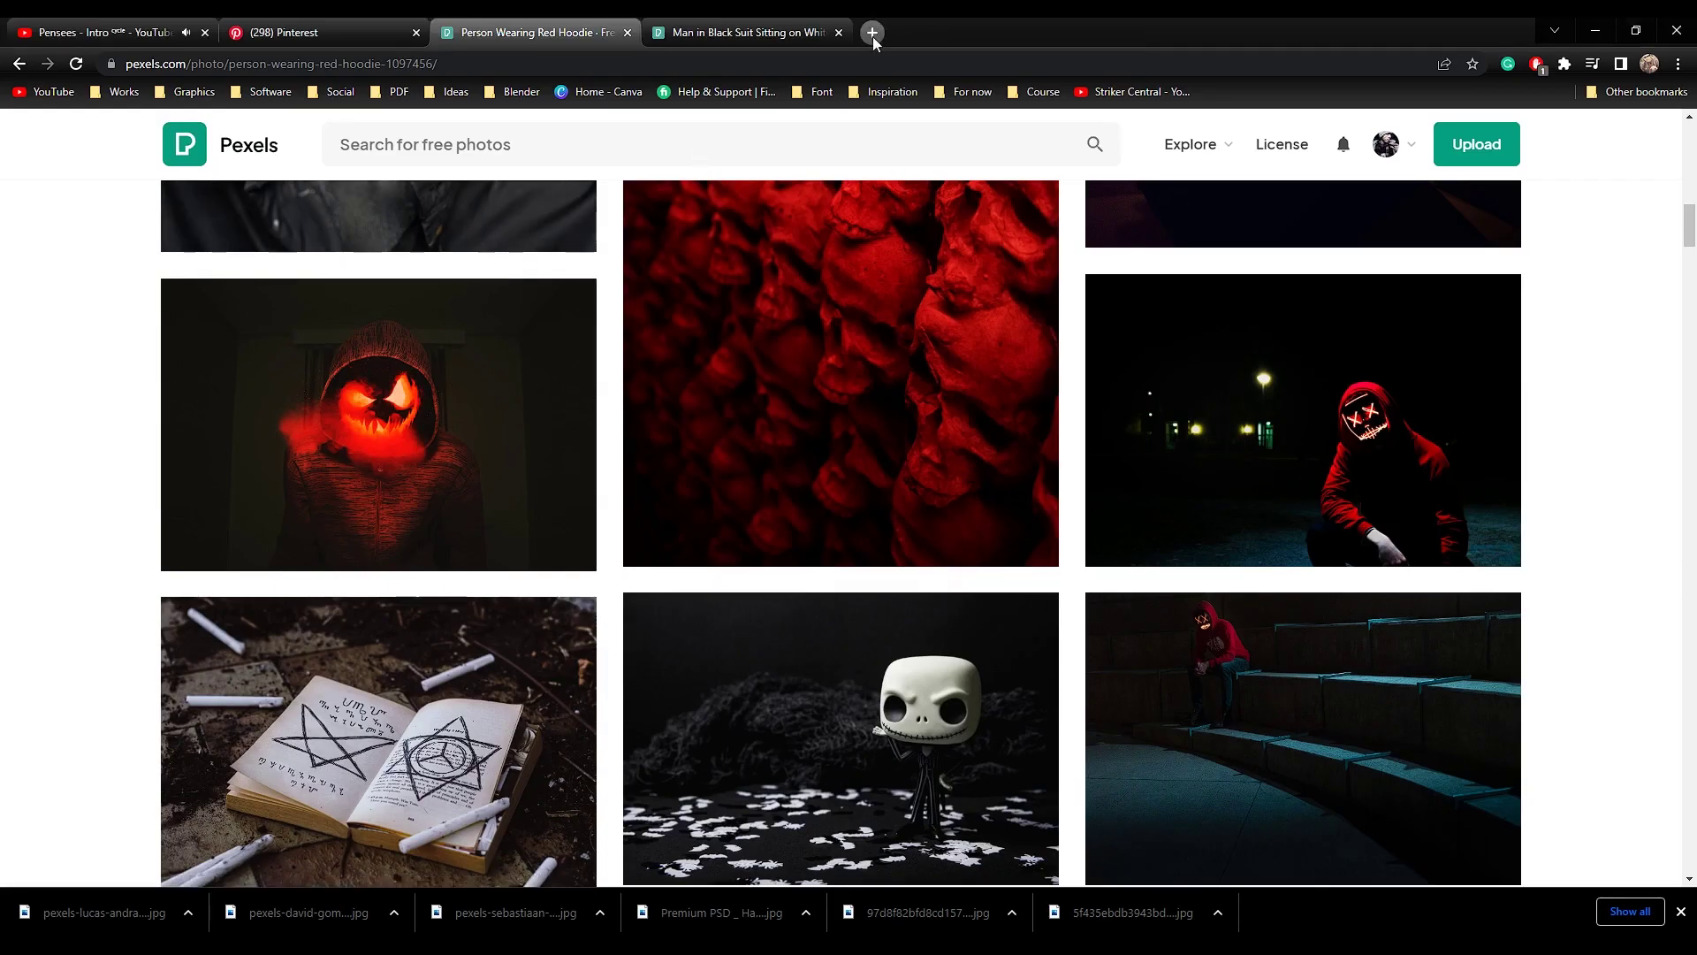
Search brusheezy.com for 'cloud' brushes and look at the 16 Cloud Brushes pack
{"action": "left_click", "coordinate": [872, 33]}
{"action": "type", "text": "brusheezy.com"}
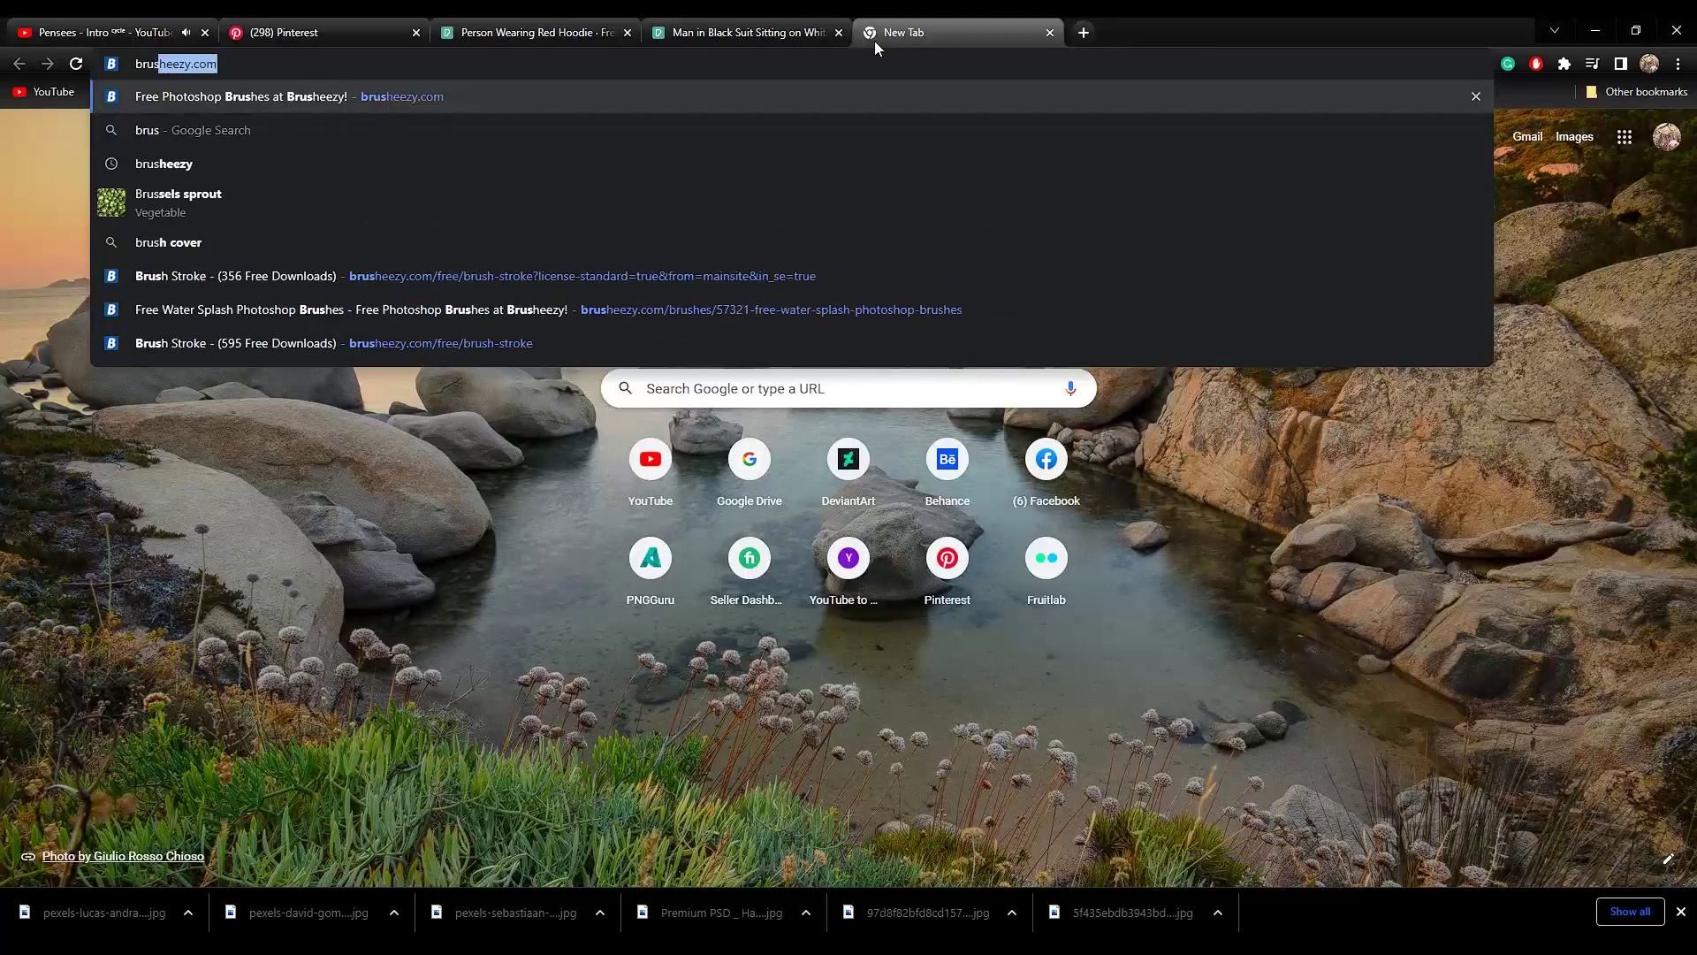
{"action": "left_click", "coordinate": [355, 100]}
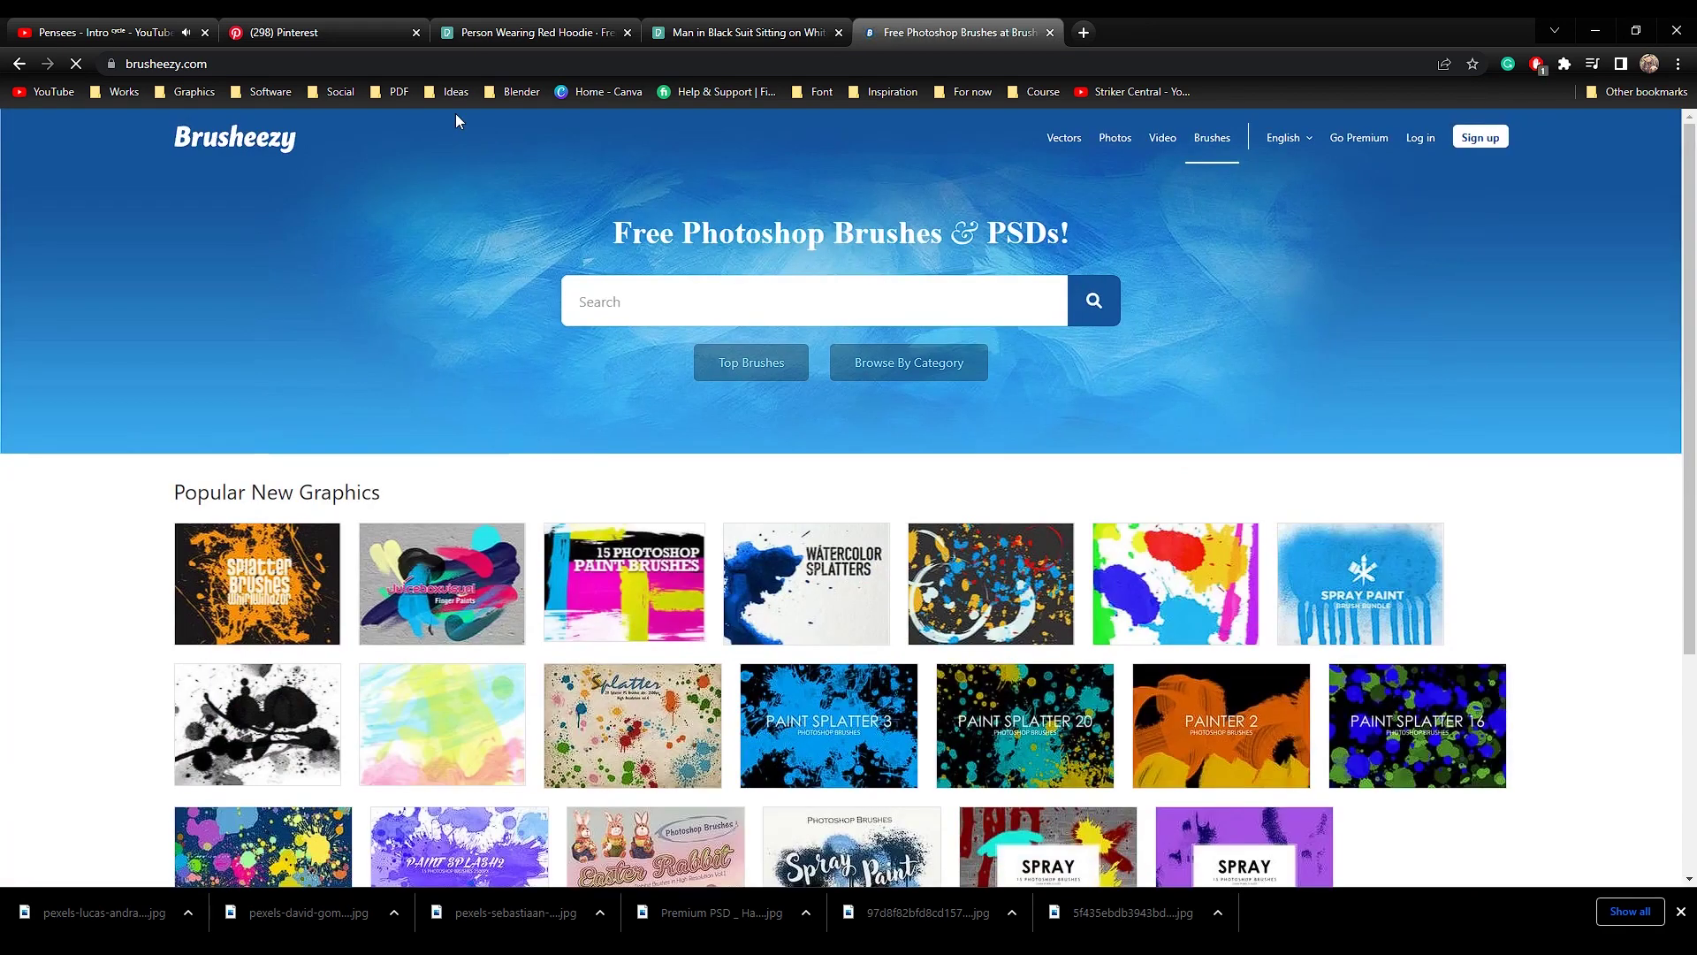
{"action": "left_click", "coordinate": [707, 288]}
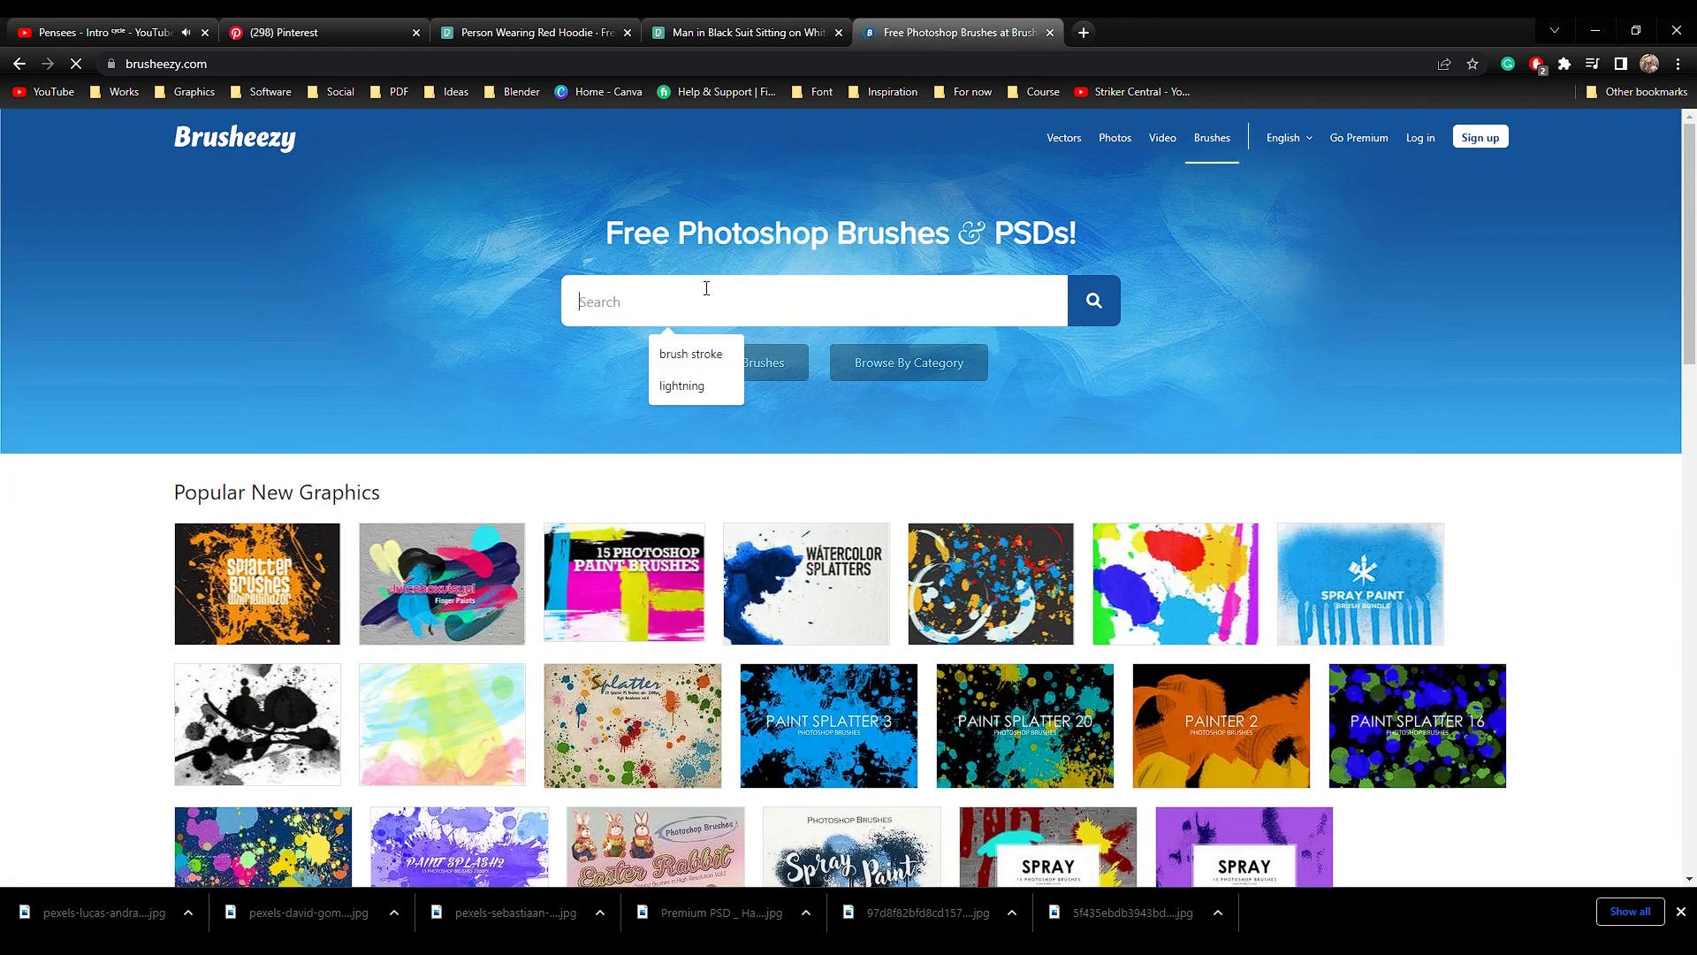
{"action": "type", "text": "cloud"}
{"action": "key", "text": "Return"}
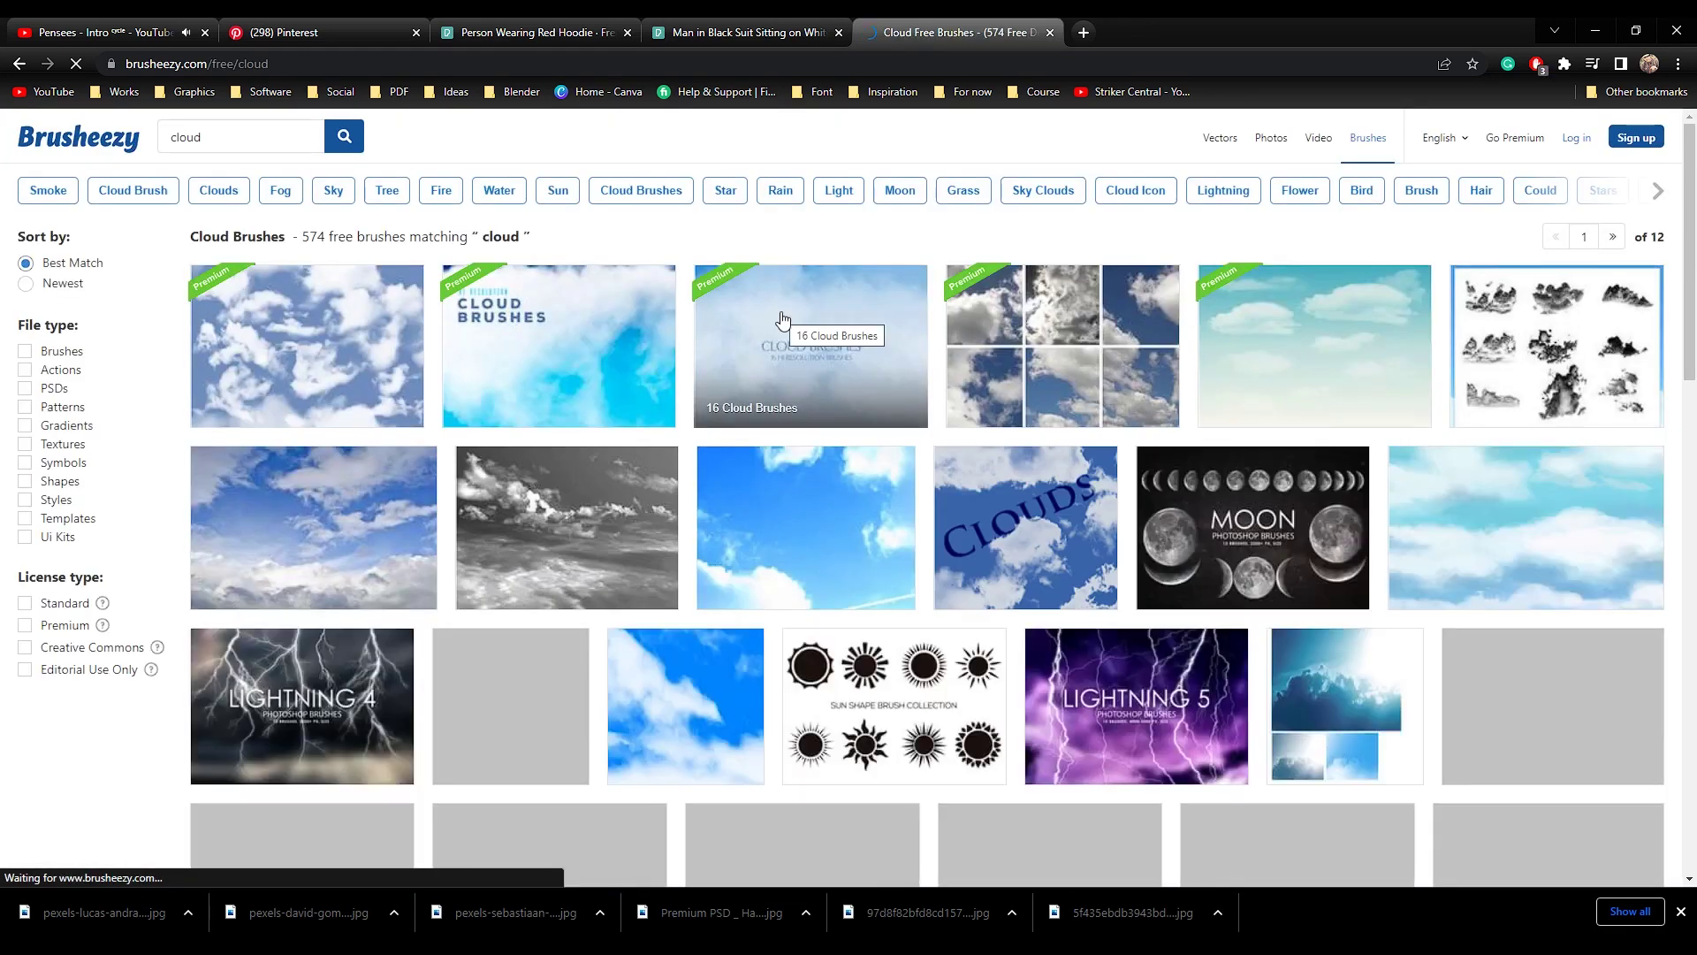
{"action": "scroll", "coordinate": [783, 320], "scroll_direction": "down", "scroll_amount": 1}
{"action": "left_click", "coordinate": [815, 380]}
{"action": "key", "text": "alt+Left"}
Switch to smoke brushes, download the Smoke 17 pack, and open the Fog 10 page
{"action": "scroll", "coordinate": [631, 360], "scroll_direction": "down", "scroll_amount": 5}
{"action": "scroll", "coordinate": [631, 360], "scroll_direction": "down", "scroll_amount": 5}
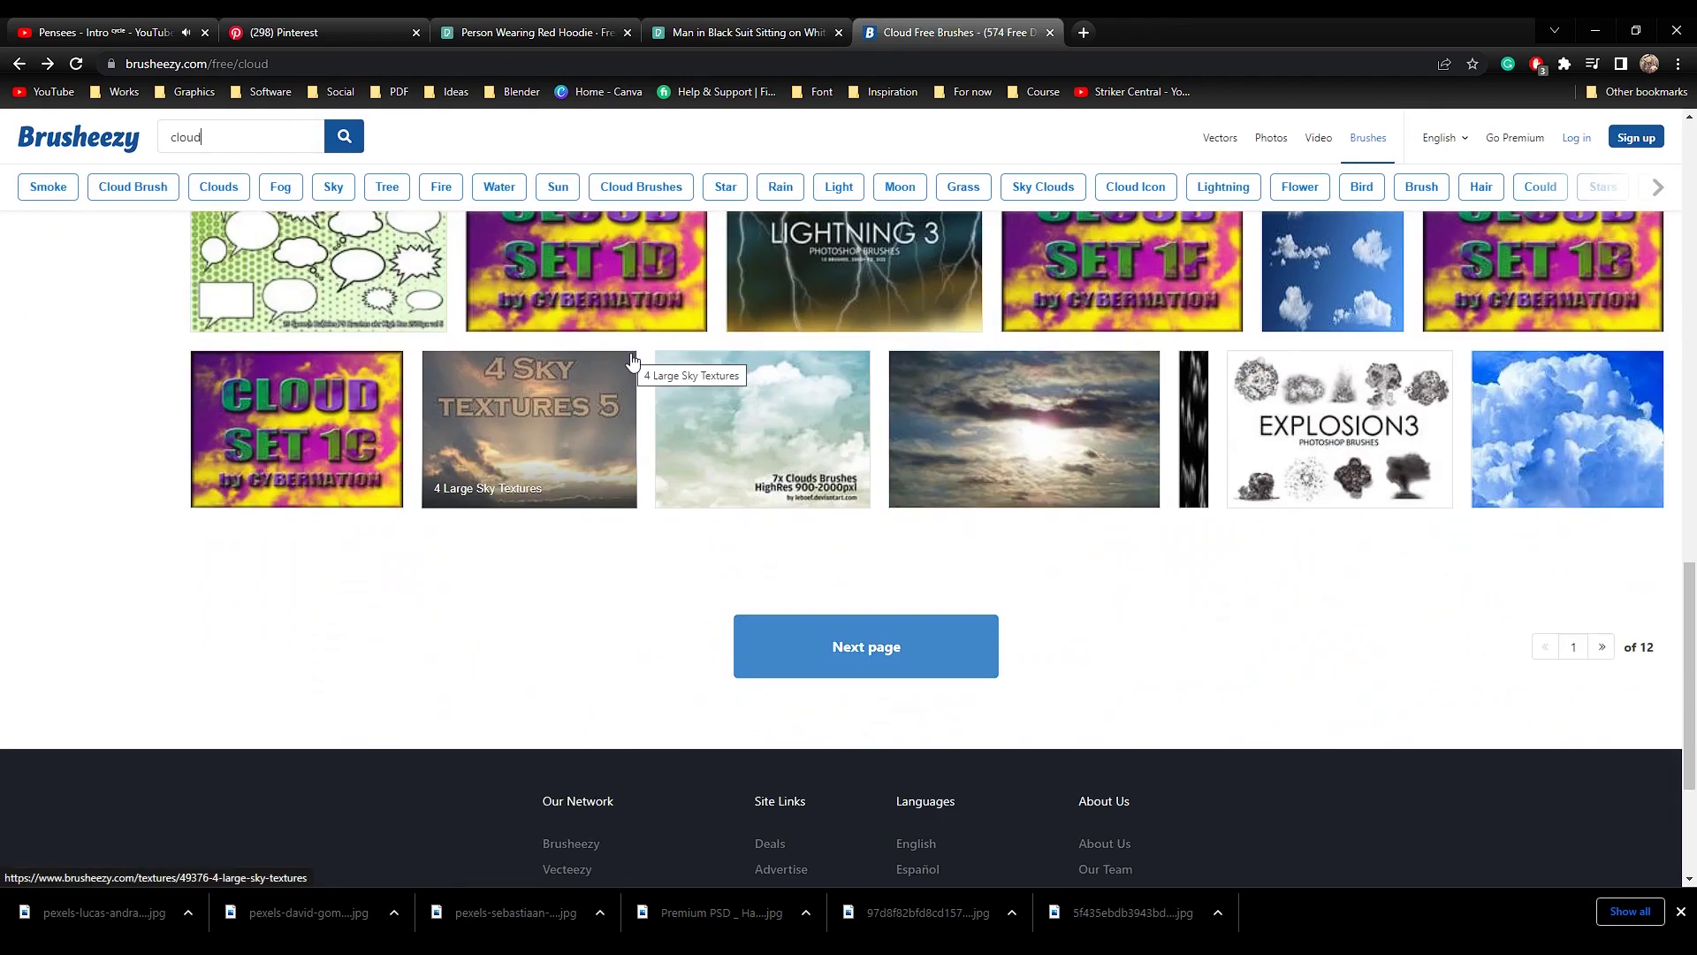
{"action": "scroll", "coordinate": [631, 360], "scroll_direction": "up", "scroll_amount": 5}
{"action": "scroll", "coordinate": [631, 360], "scroll_direction": "up", "scroll_amount": 5}
{"action": "scroll", "coordinate": [631, 360], "scroll_direction": "up", "scroll_amount": 5}
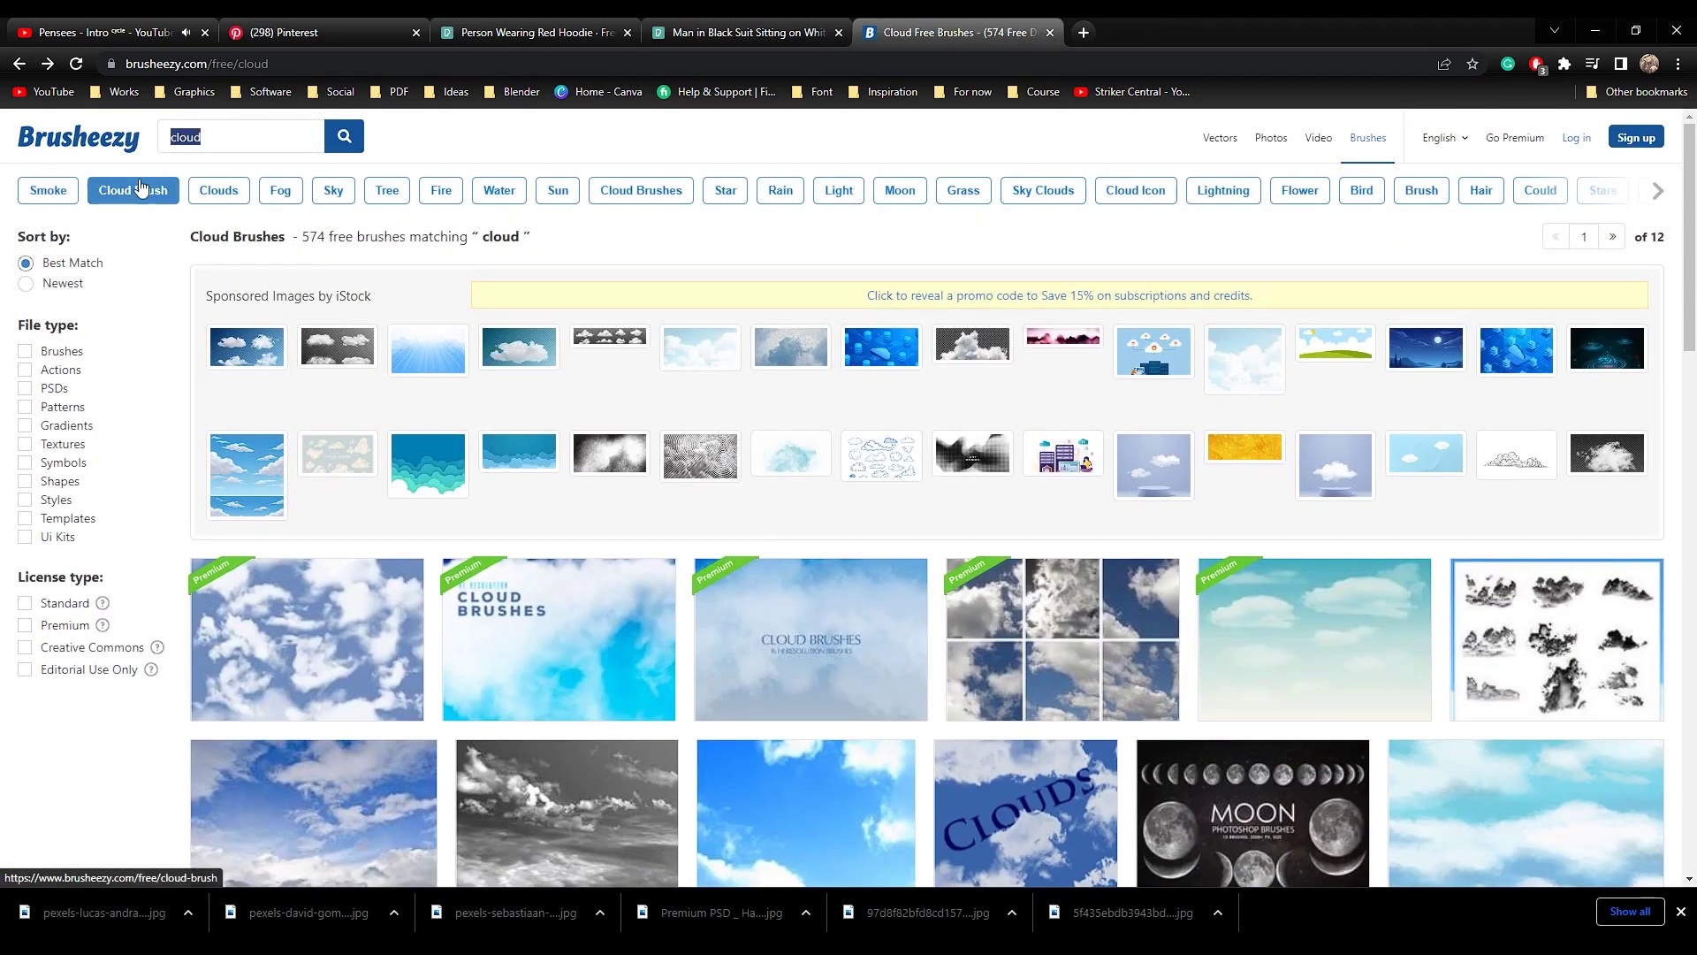
{"action": "left_click", "coordinate": [48, 190]}
{"action": "scroll", "coordinate": [1040, 477], "scroll_direction": "down", "scroll_amount": 5}
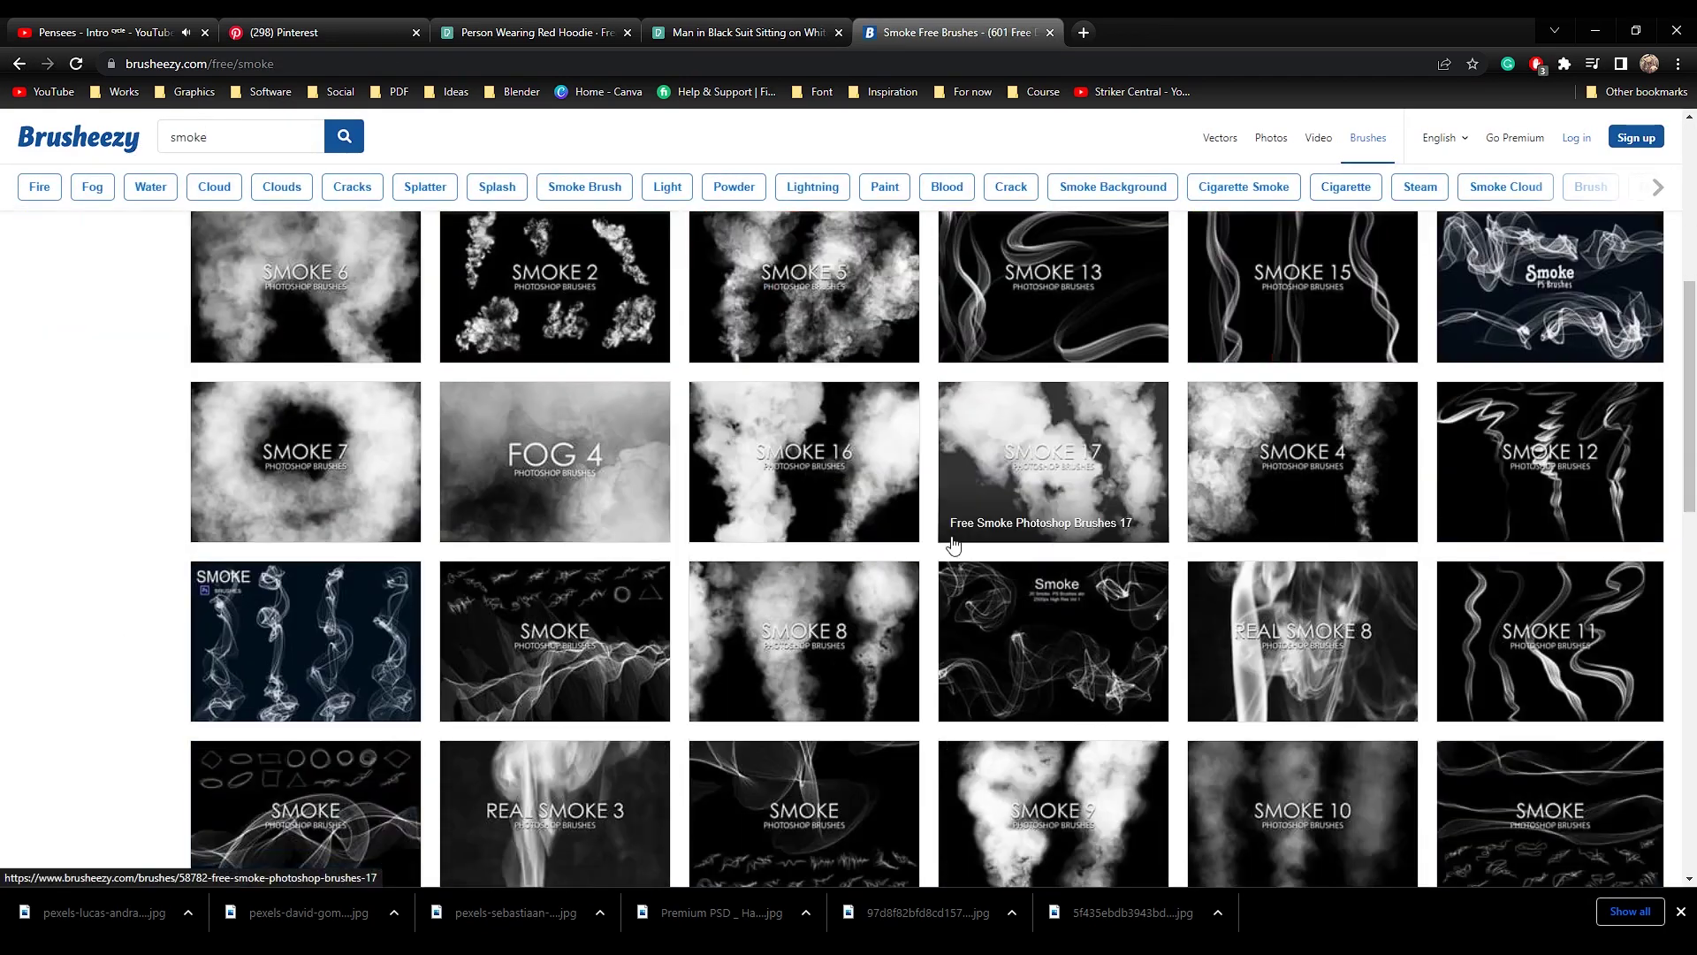
{"action": "left_click", "coordinate": [1053, 480]}
{"action": "left_click", "coordinate": [1063, 283]}
{"action": "scroll", "coordinate": [1020, 428], "scroll_direction": "down", "scroll_amount": 5}
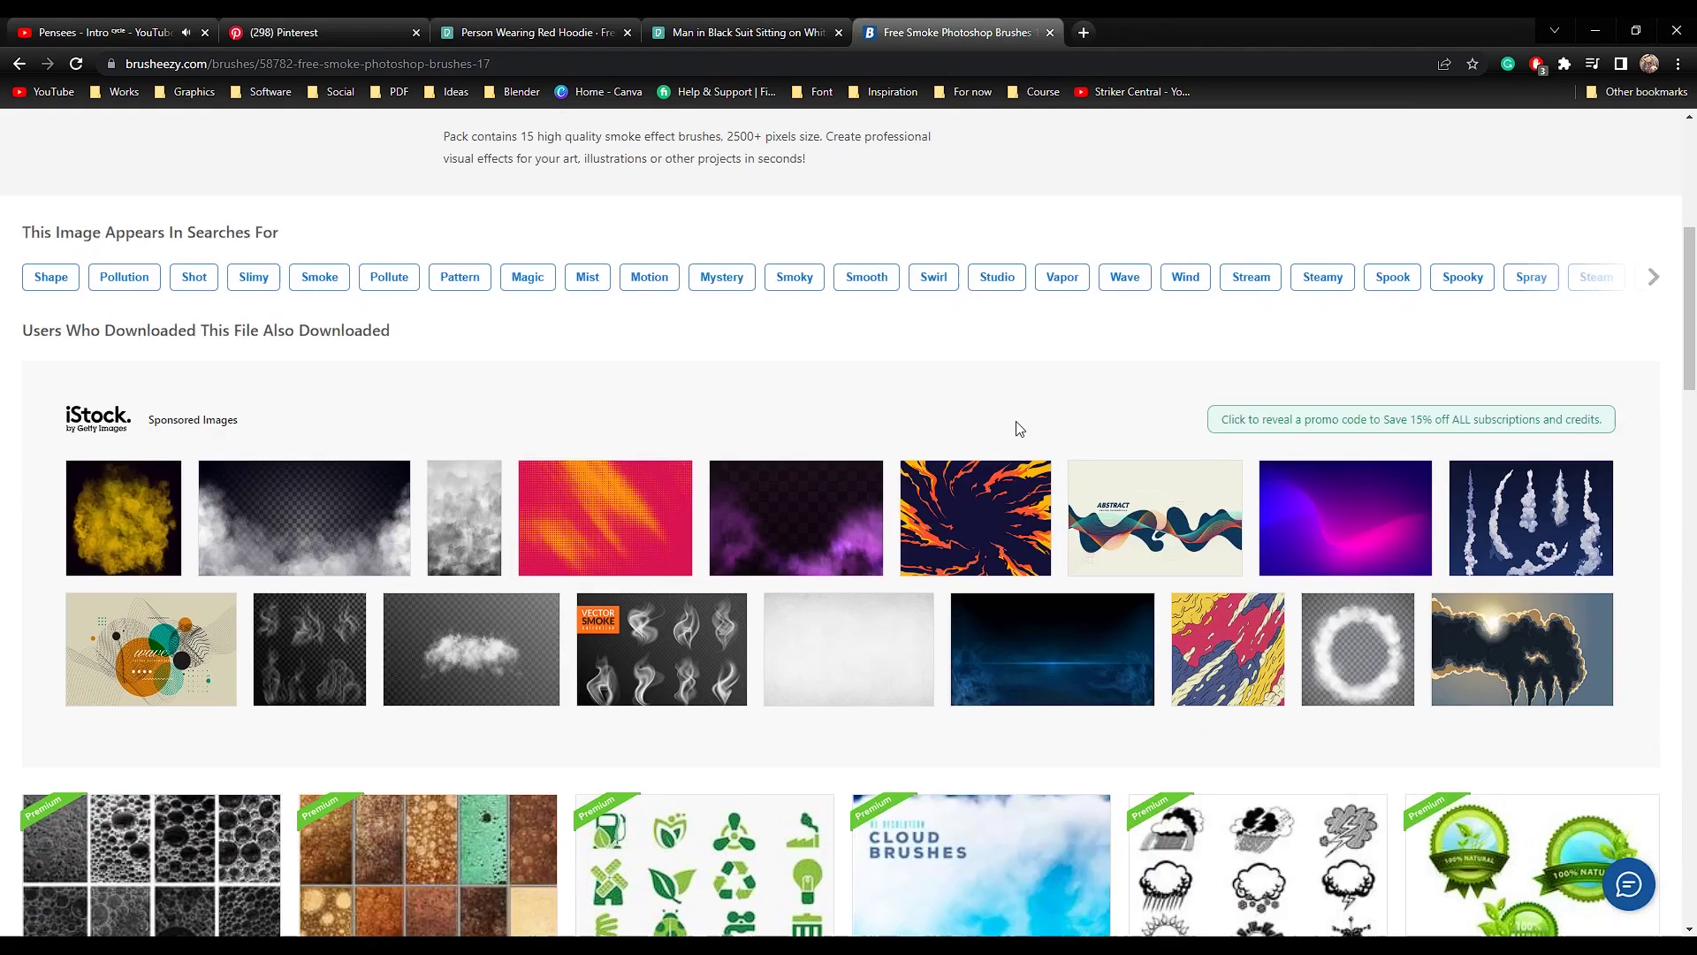
{"action": "key", "text": "alt+Left"}
{"action": "left_click", "coordinate": [463, 559]}
Download the Fog 10 pack, add a new layer, and pick a smaller 2500 smoke brush
{"action": "left_click", "coordinate": [1078, 268]}
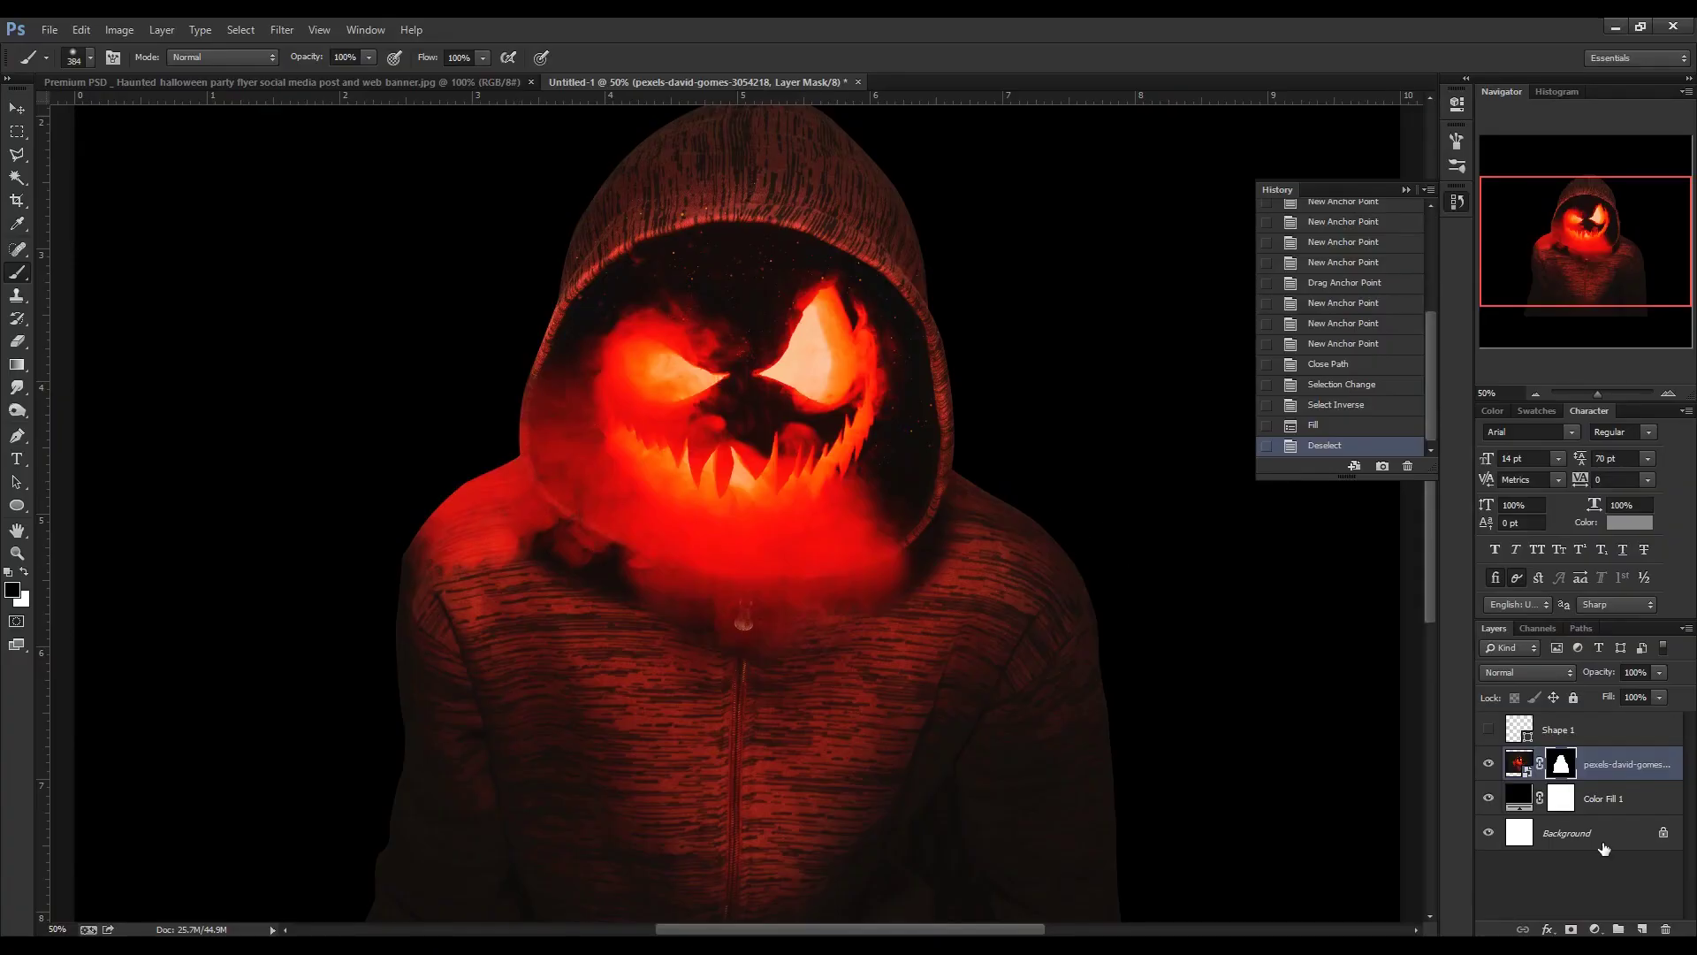
{"action": "key", "text": "ctrl+shift+alt+n"}
{"action": "right_click", "coordinate": [642, 621]}
{"action": "left_click_drag", "start_coordinate": [828, 754], "coordinate": [829, 836]}
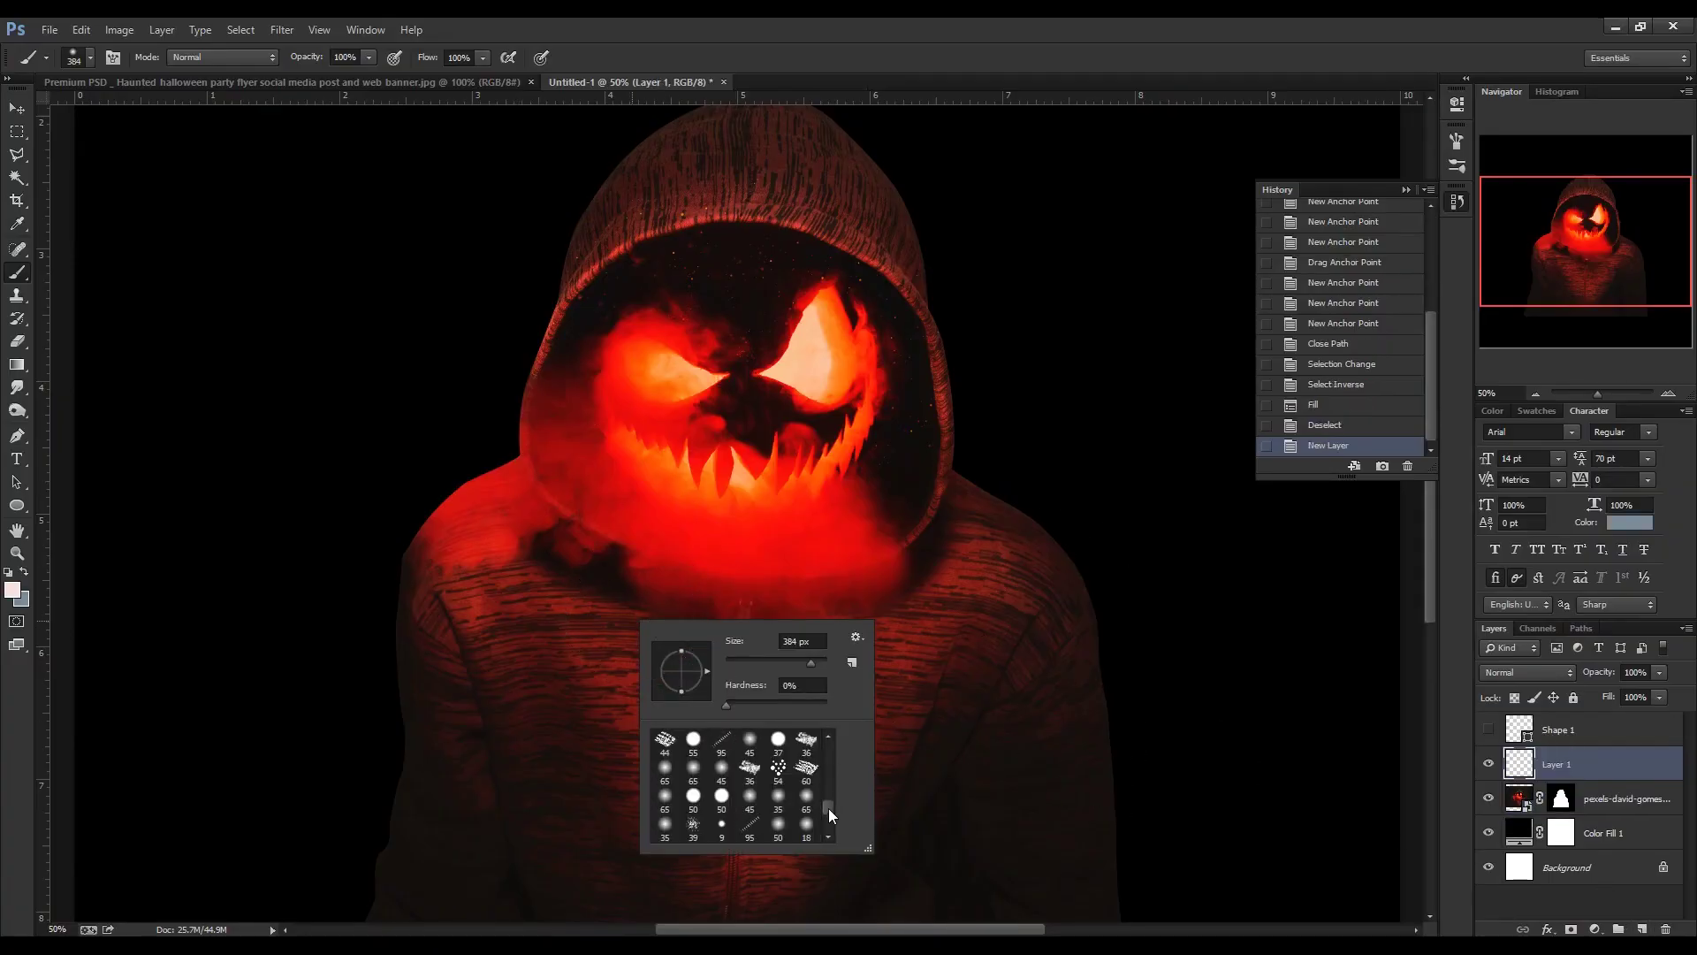
{"action": "left_click", "coordinate": [779, 826]}
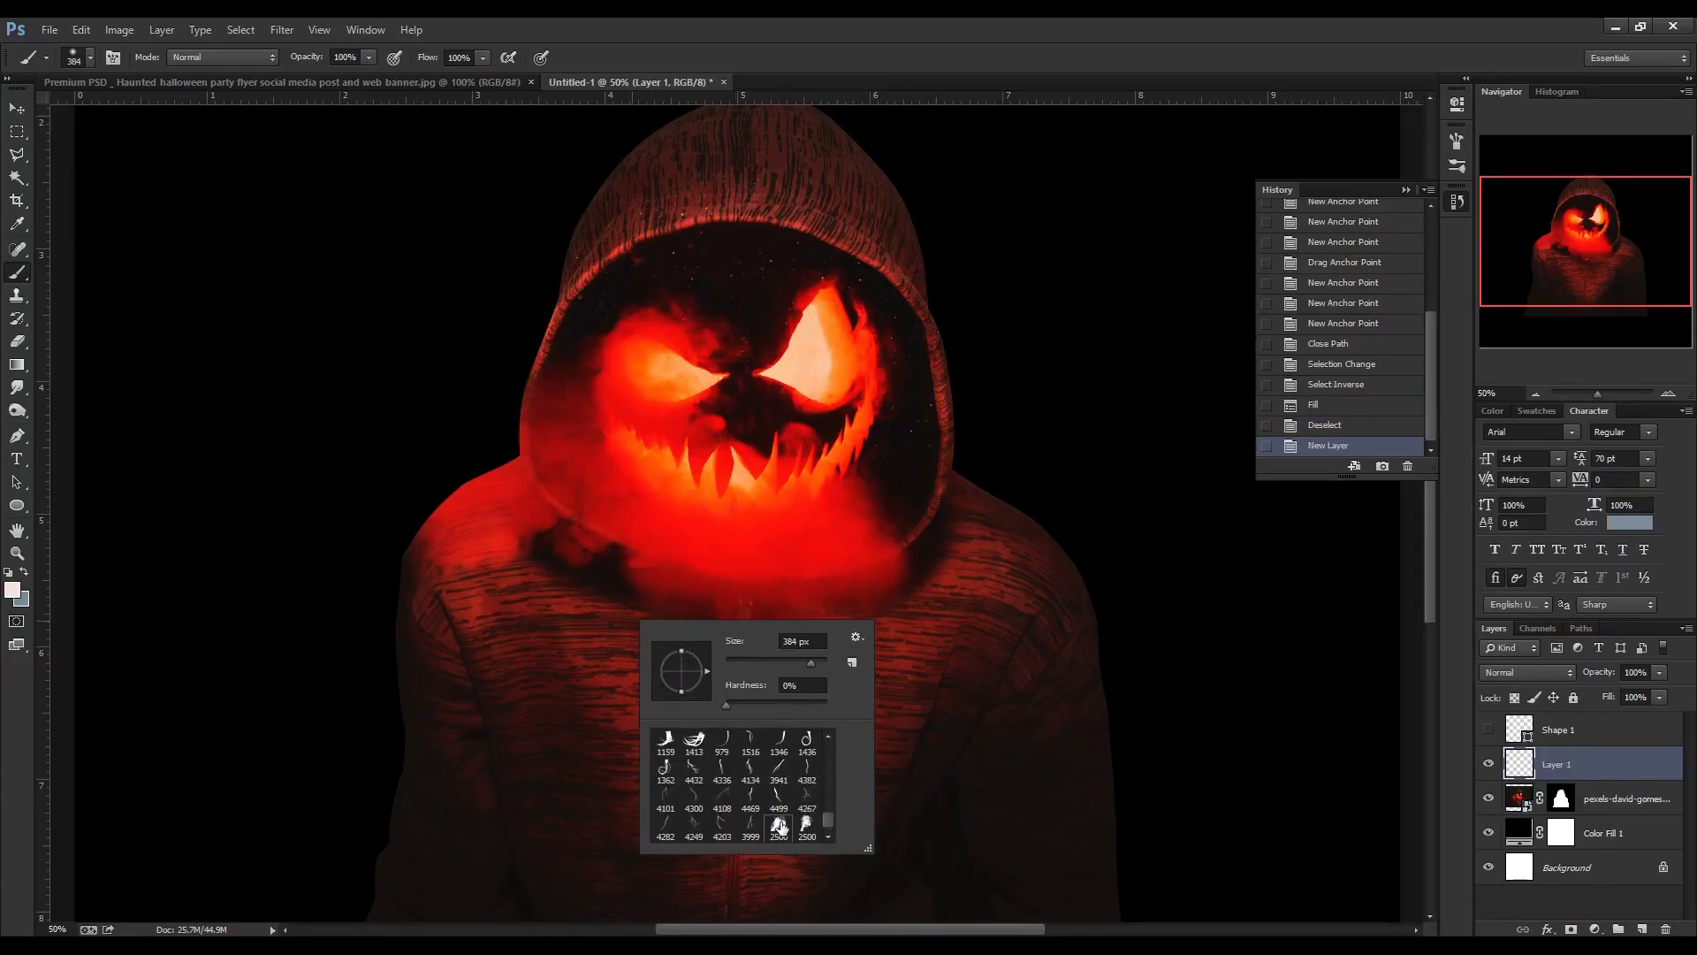
{"action": "left_click", "coordinate": [982, 25]}
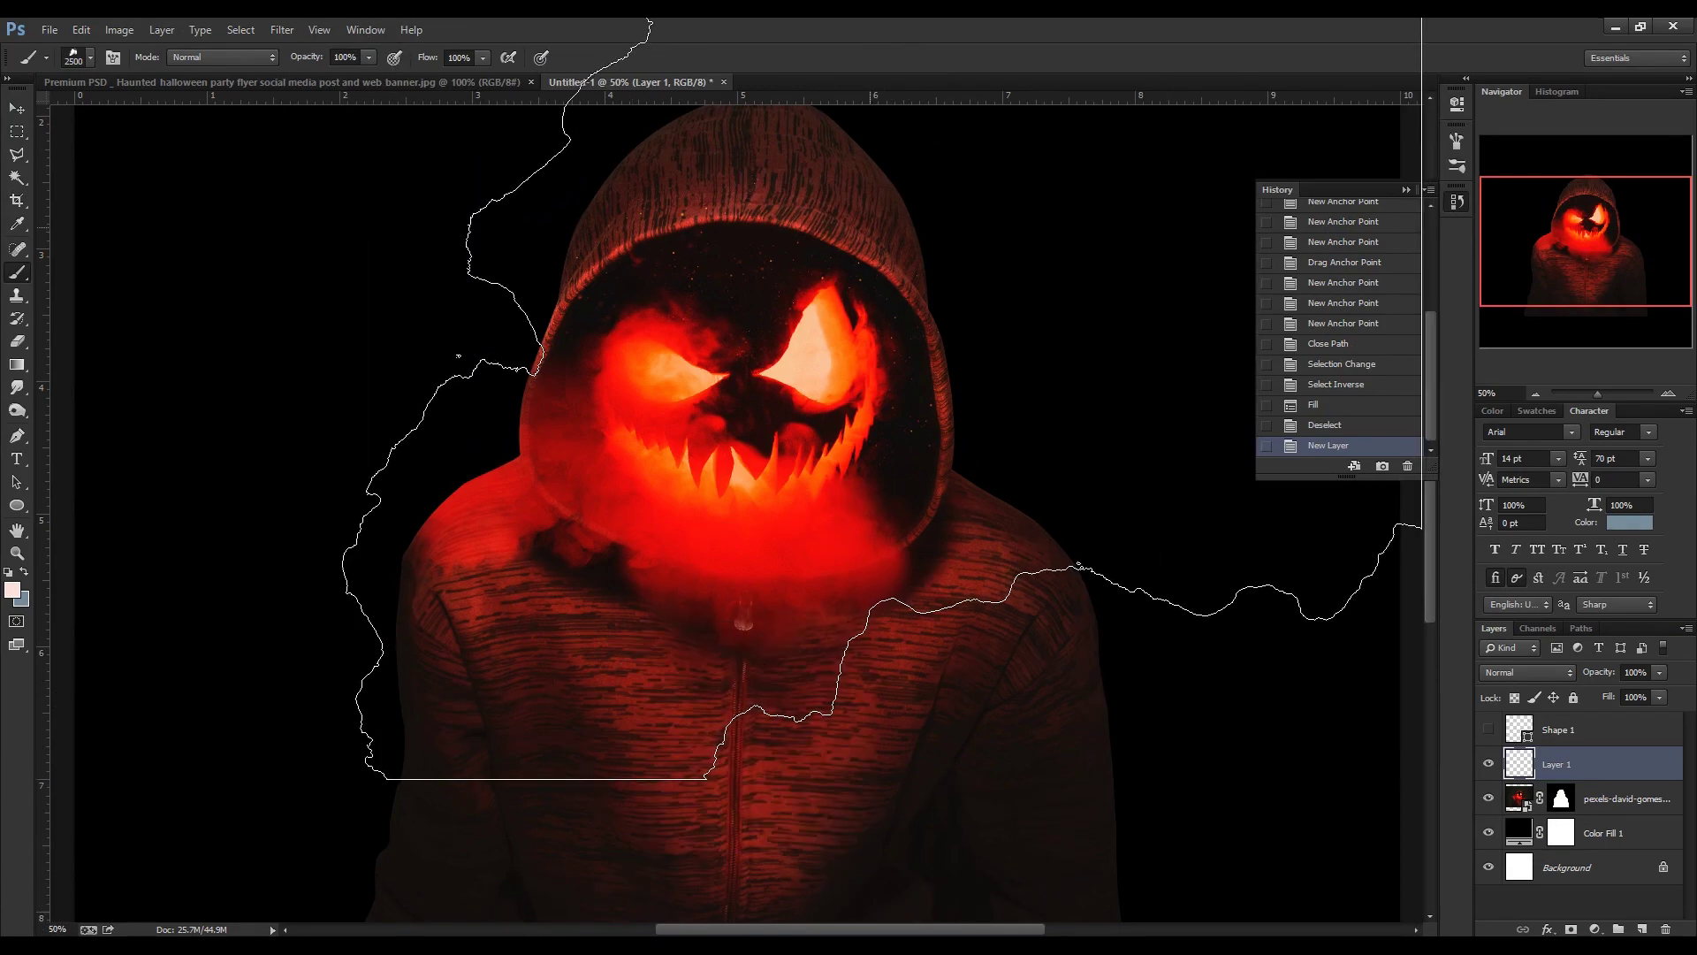
{"action": "key", "text": "bracketleft"}
{"action": "key", "text": "bracketleft"}
{"action": "key", "text": "bracketleft"}
{"action": "key", "text": "bracketleft"}
{"action": "key", "text": "bracketleft"}
{"action": "key", "text": "bracketleft"}
{"action": "key", "text": "bracketleft"}
{"action": "key", "text": "bracketleft"}
{"action": "key", "text": "bracketleft"}
Try white smoke stamps left of the face, including a rotated tip, and undo them
{"action": "left_click", "coordinate": [523, 498]}
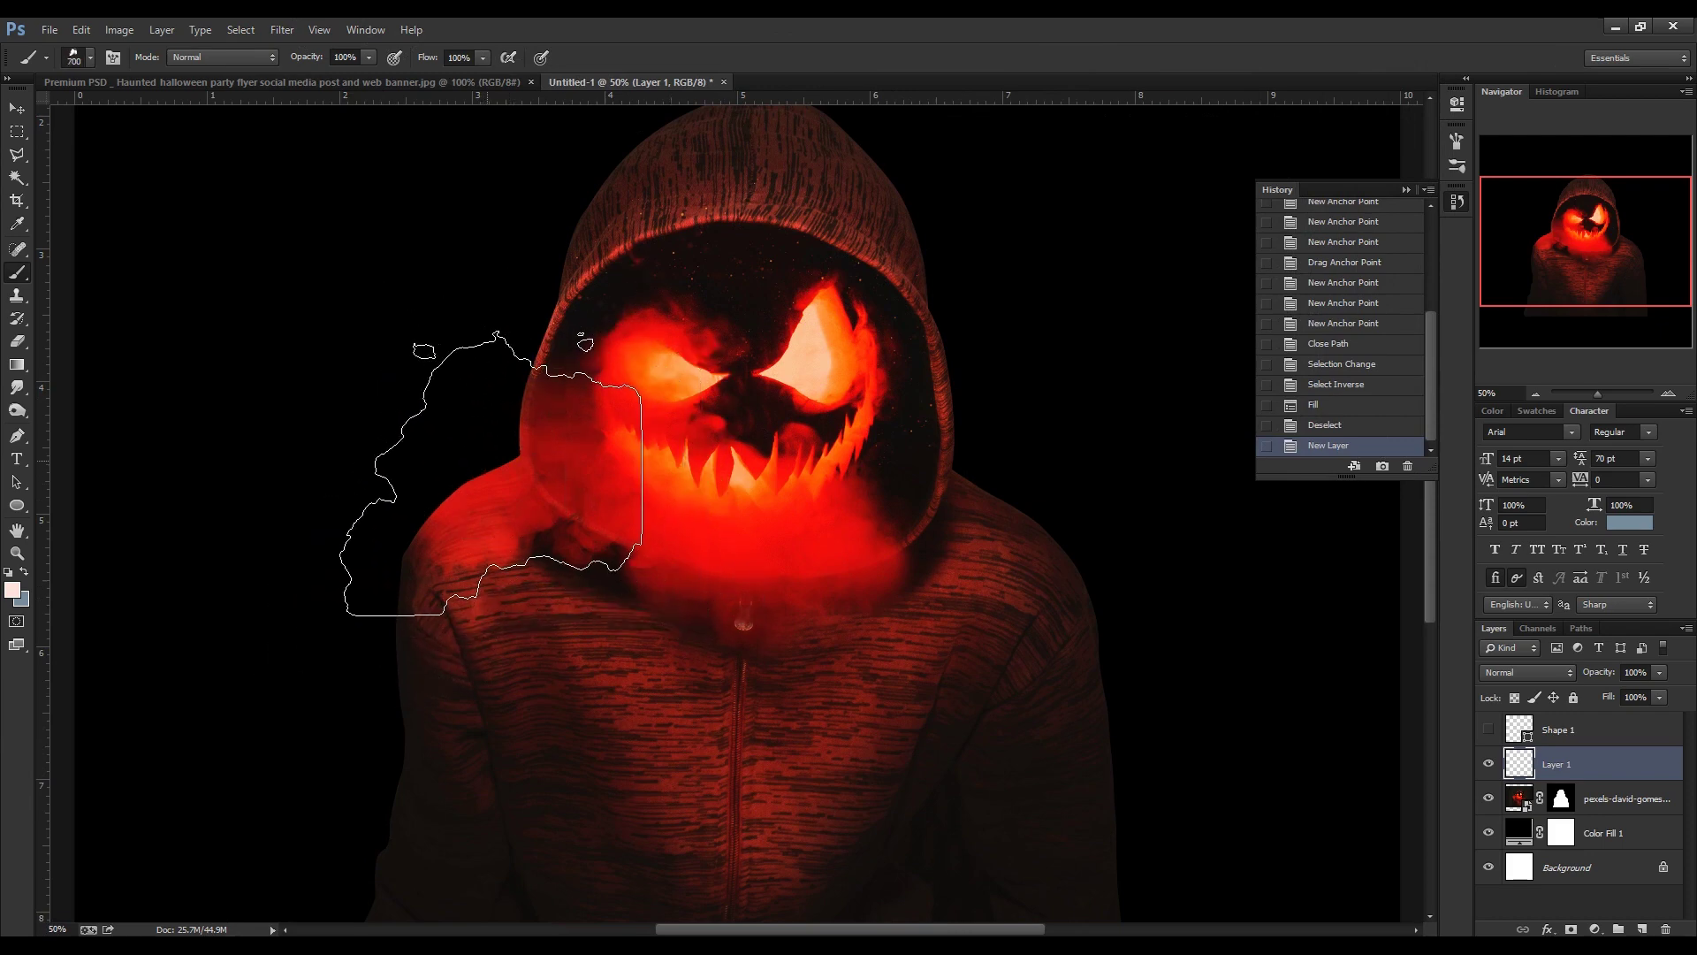
{"action": "left_click", "coordinate": [492, 451]}
{"action": "key", "text": "ctrl+z"}
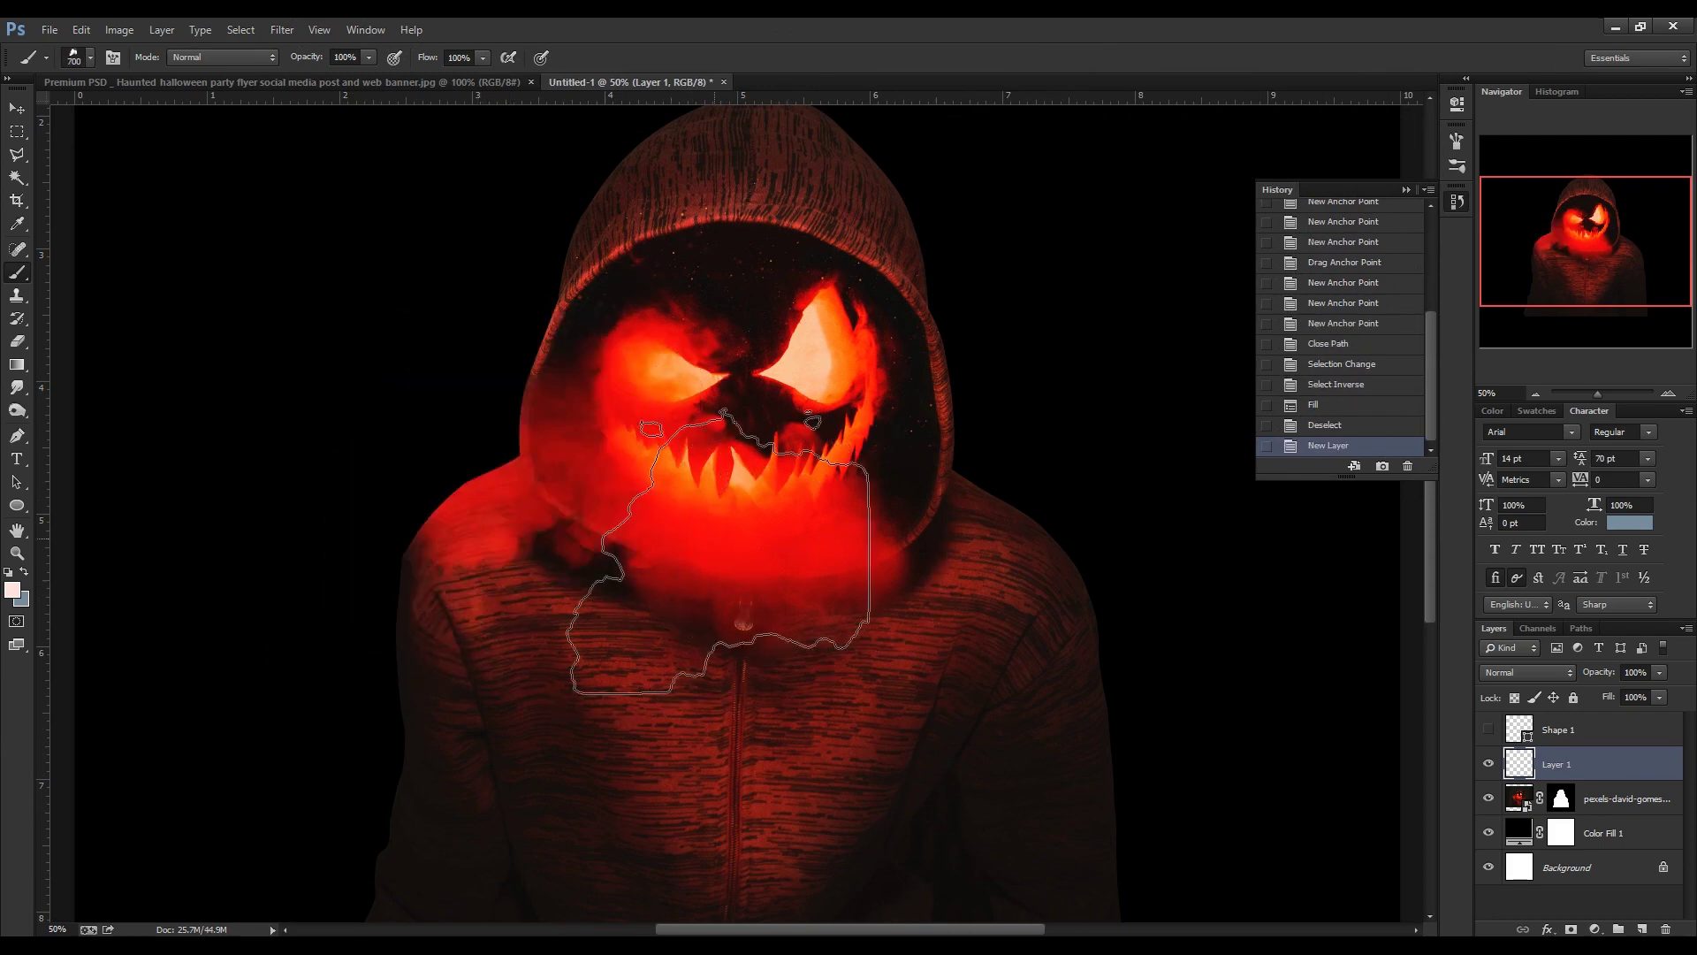
{"action": "right_click", "coordinate": [637, 530]}
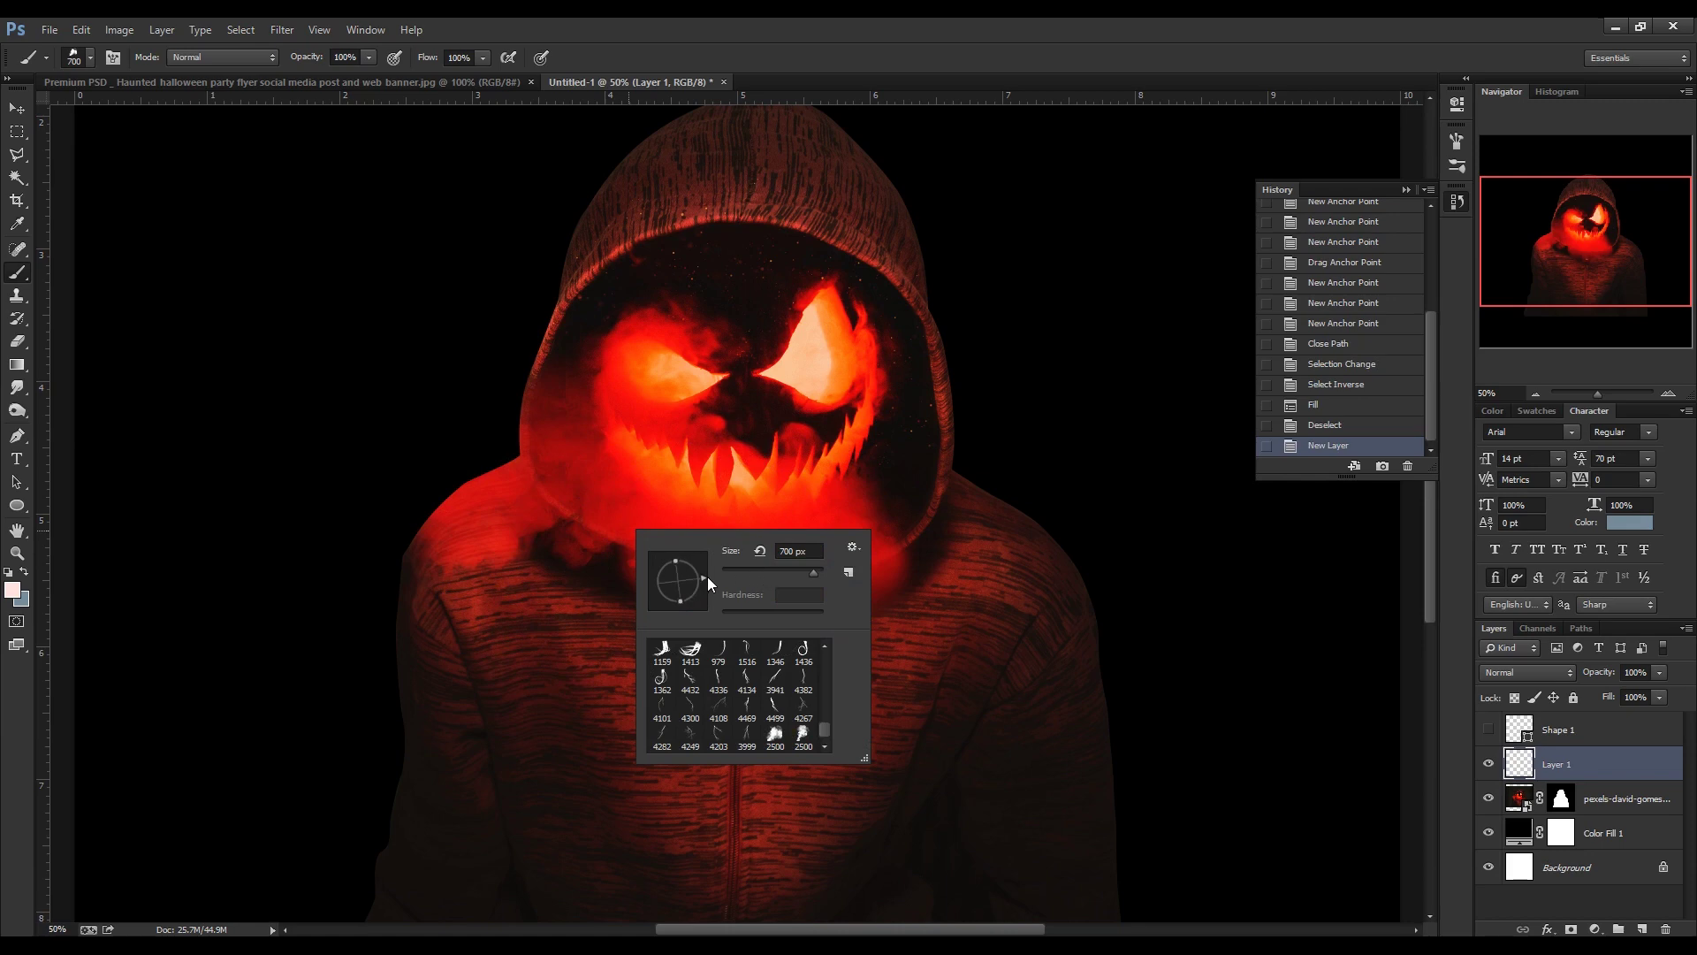
{"action": "left_click_drag", "start_coordinate": [708, 576], "coordinate": [700, 570]}
{"action": "left_click", "coordinate": [535, 485]}
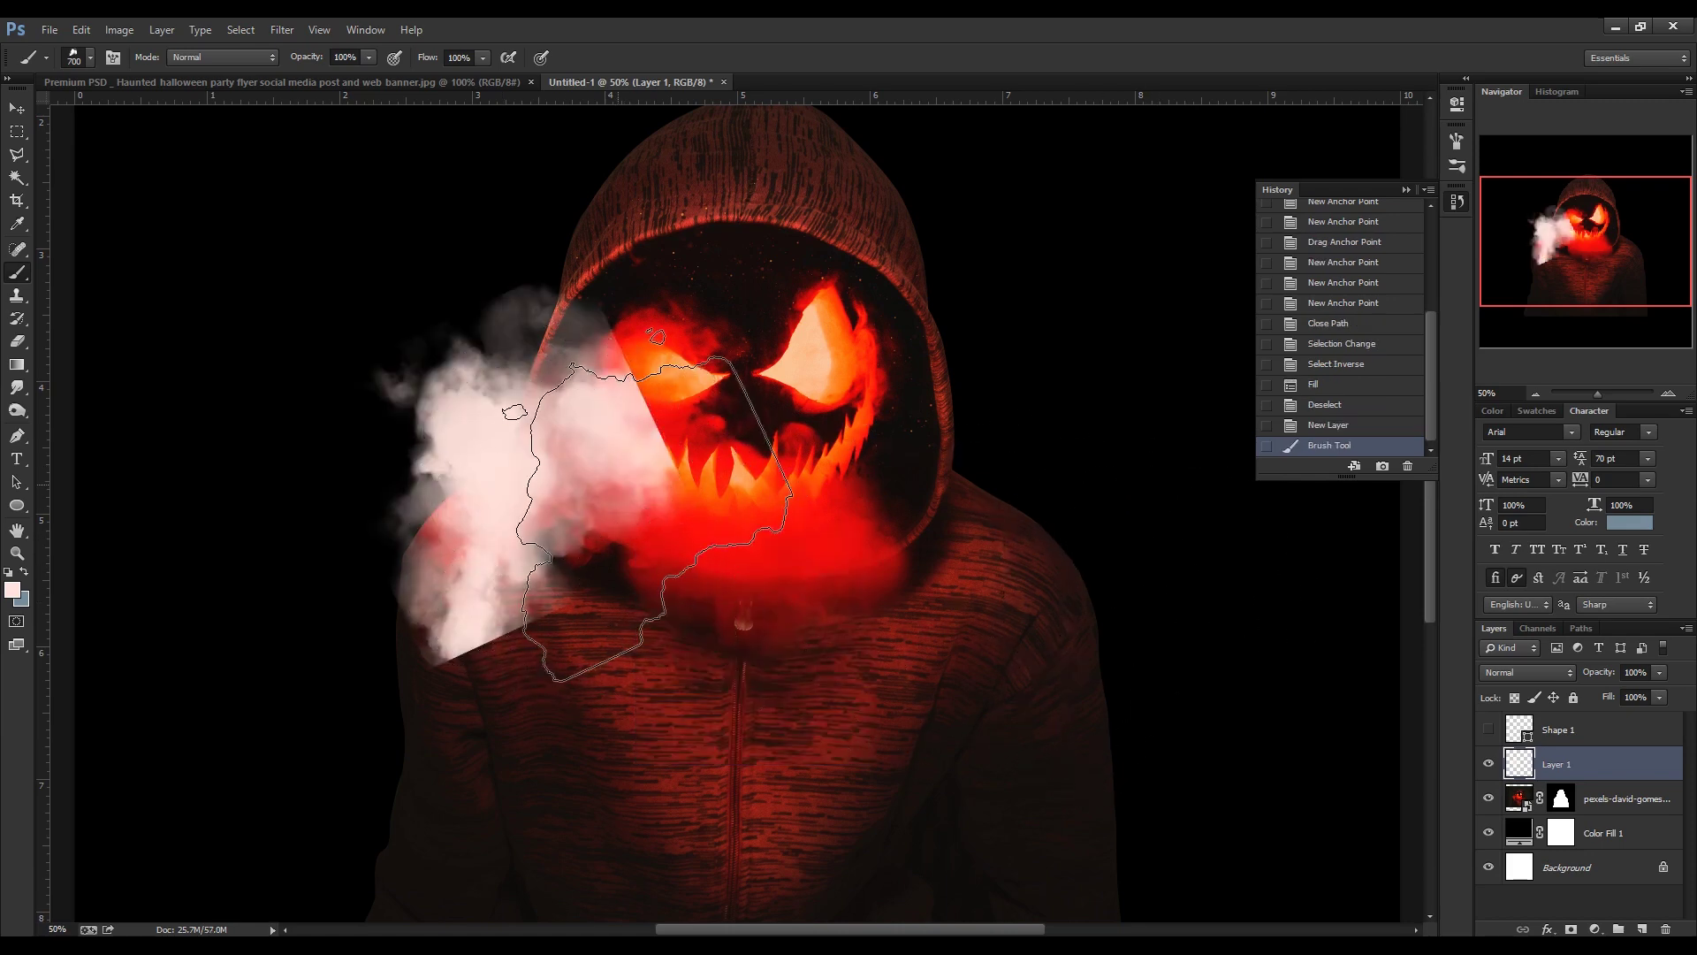
{"action": "key", "text": "ctrl+z"}
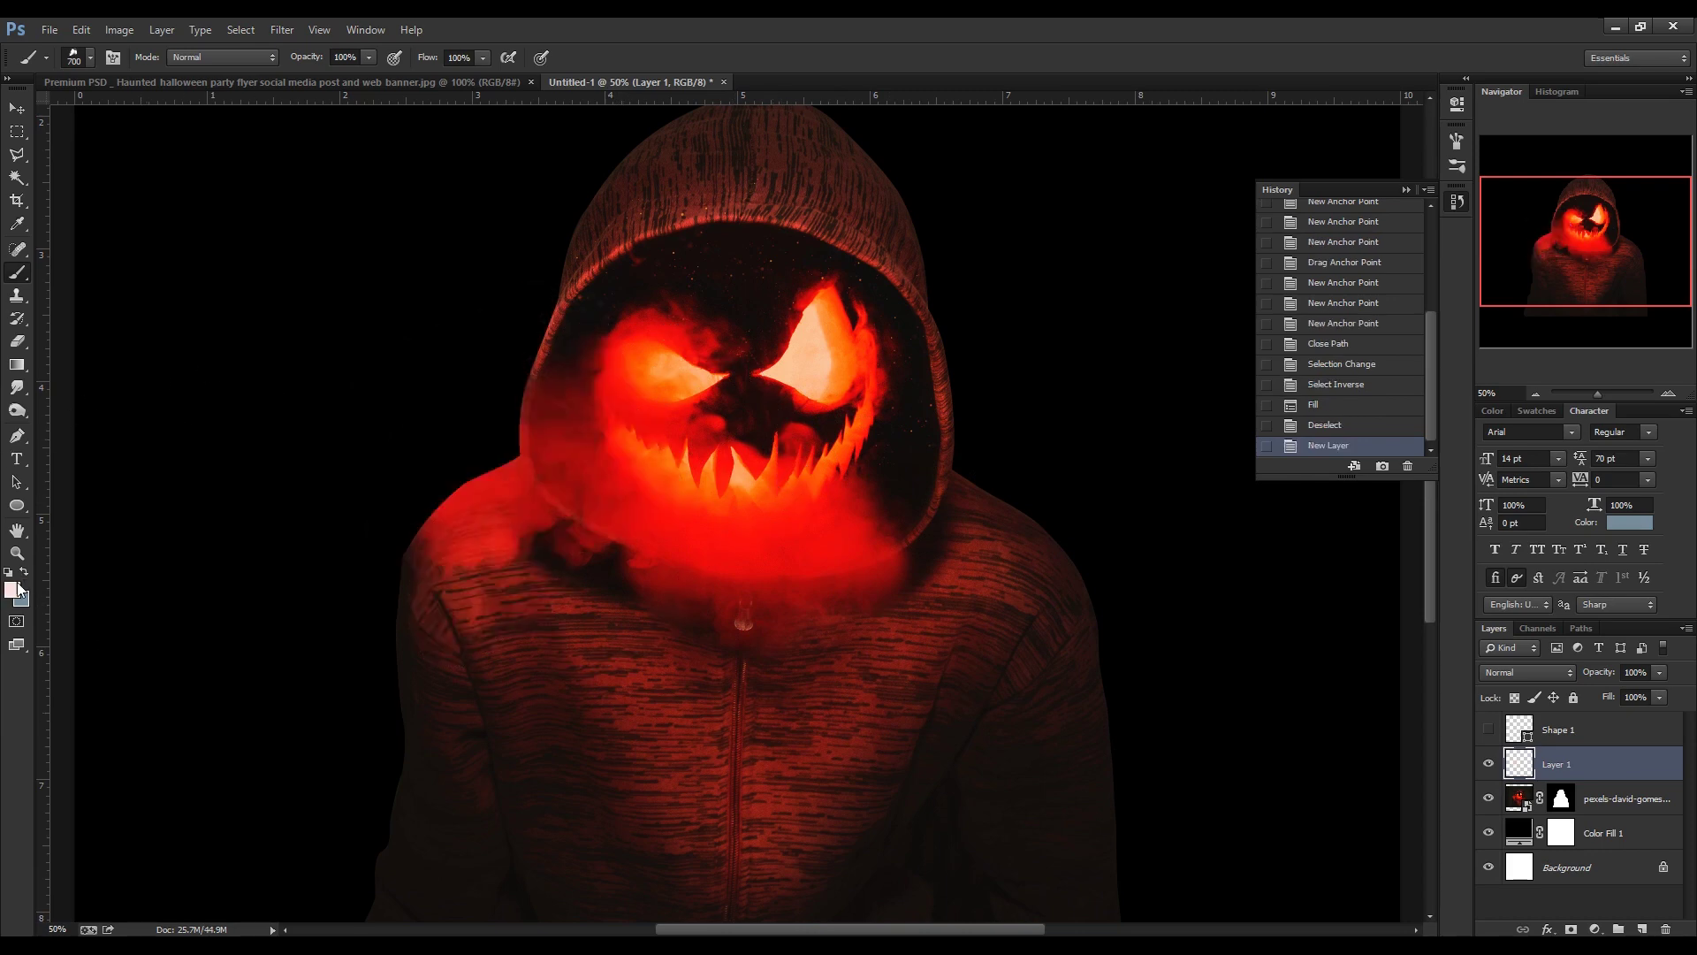
Sample red f2110f from the glowing face and stamp red smoke to its left
{"action": "left_click", "coordinate": [18, 590]}
{"action": "left_click", "coordinate": [833, 534]}
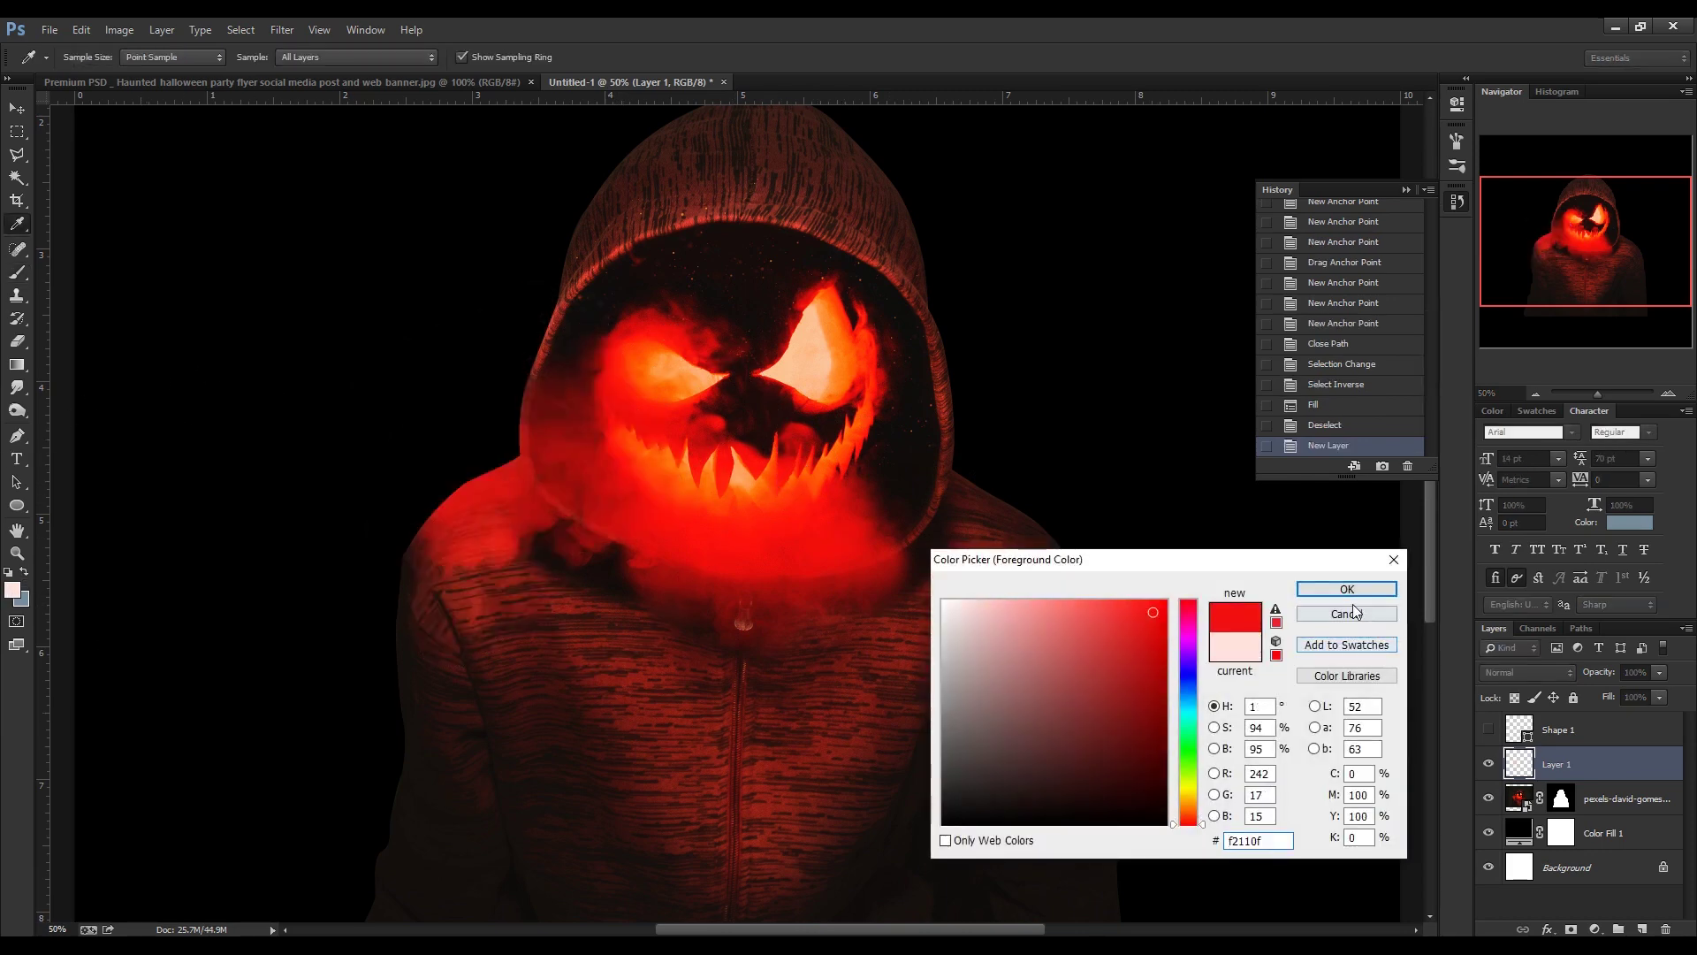
{"action": "key", "text": "Return"}
{"action": "left_click", "coordinate": [509, 473]}
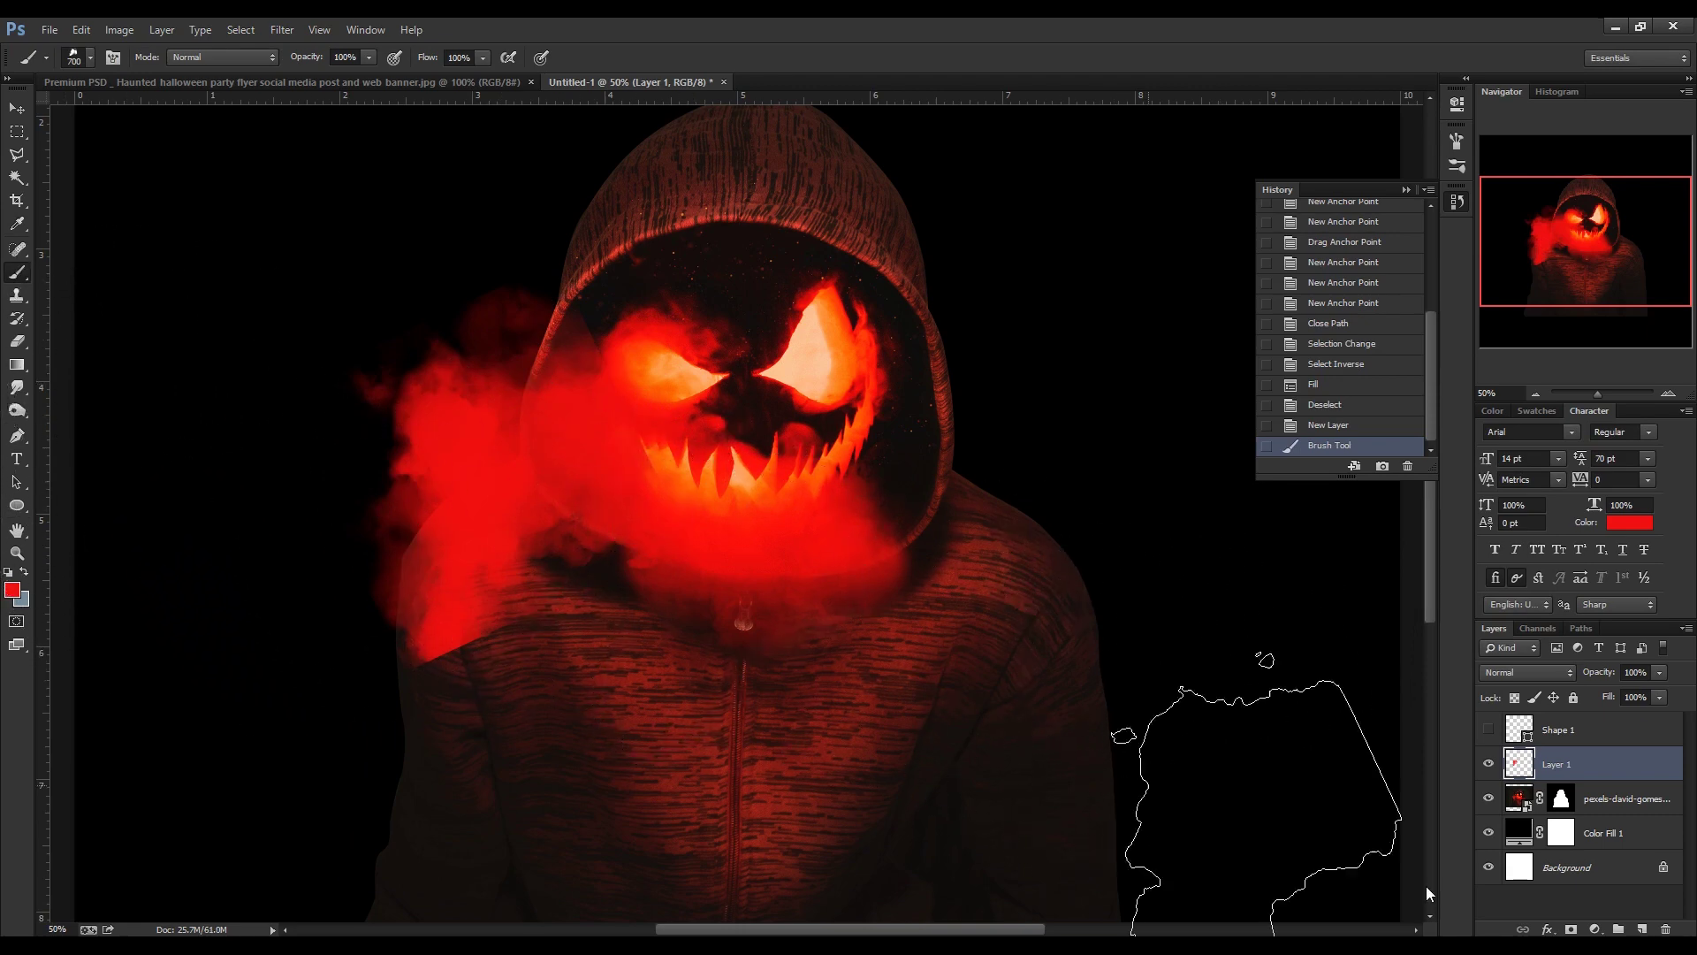
Mask the smoke layer and hide red smoke over the face, jaw and chest
{"action": "left_click", "coordinate": [1580, 930]}
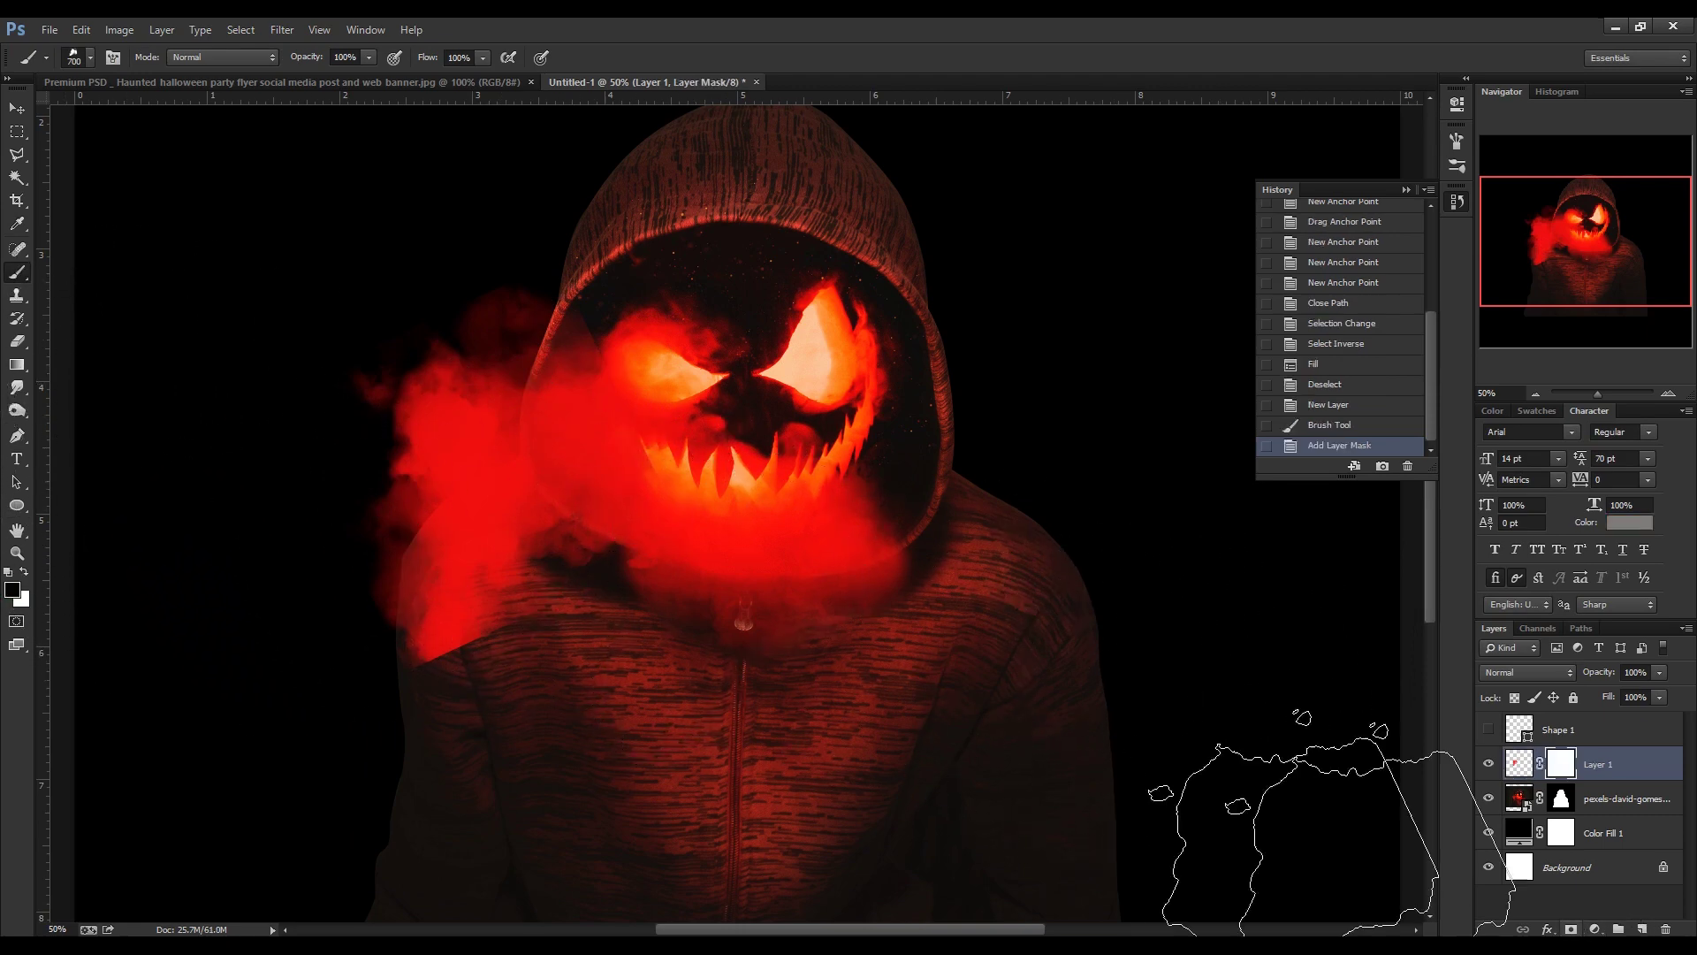
{"action": "left_click", "coordinate": [521, 742]}
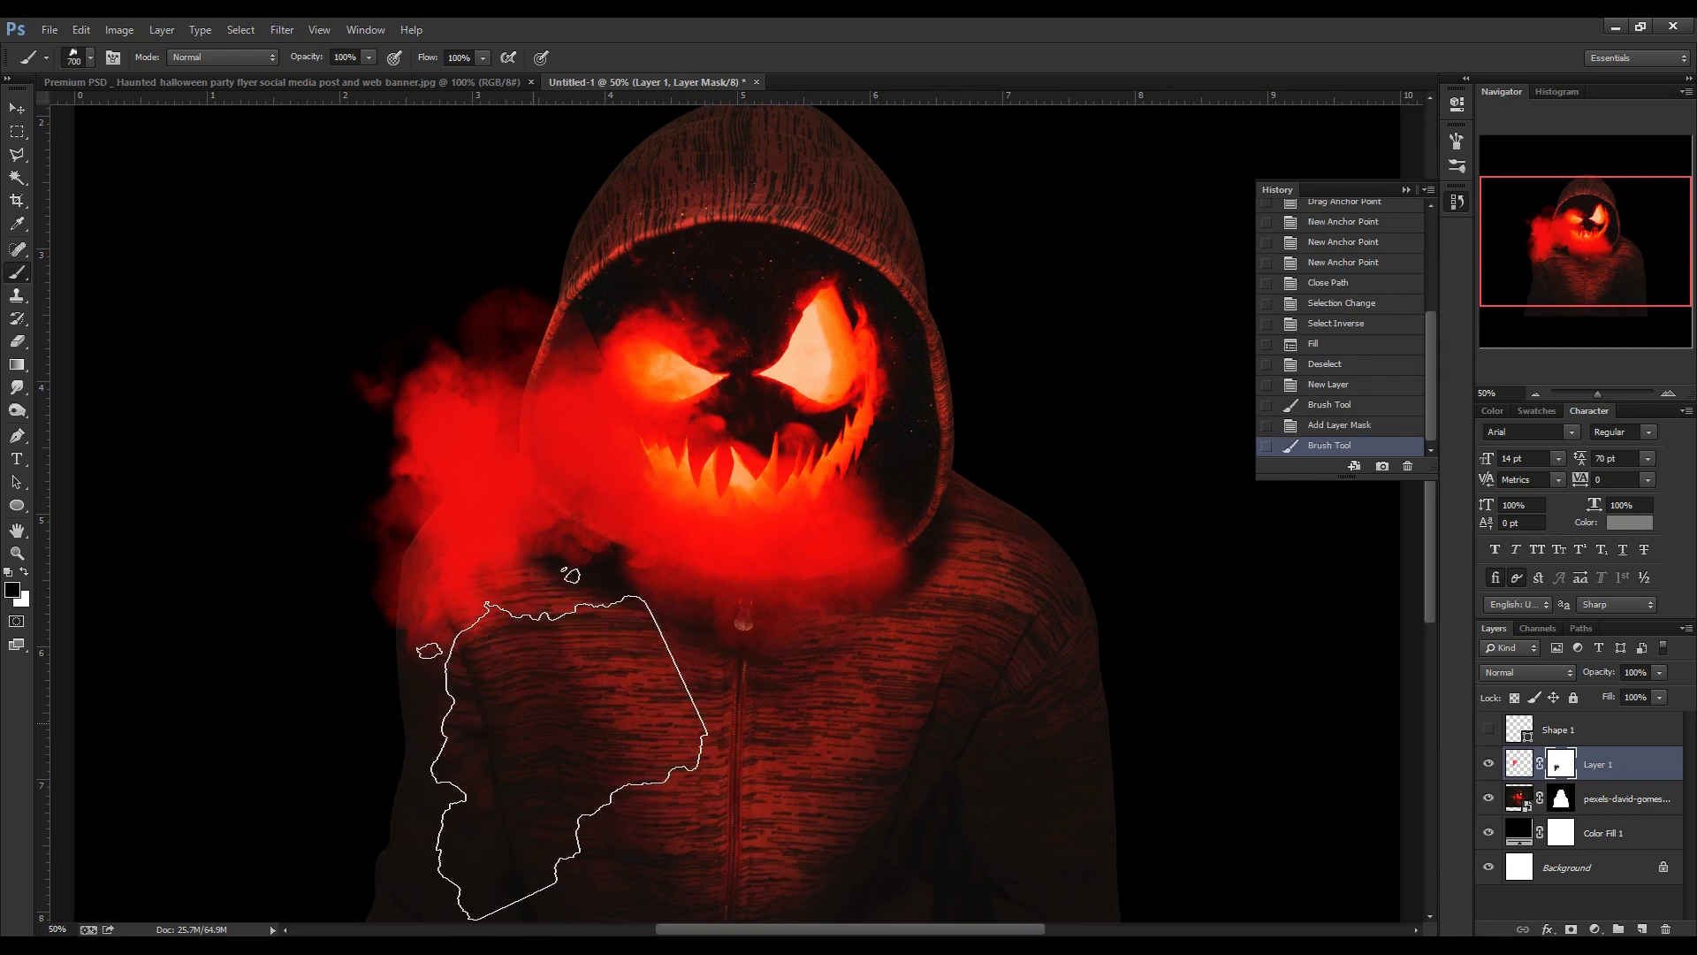
{"action": "left_click", "coordinate": [539, 747]}
{"action": "left_click", "coordinate": [619, 724]}
{"action": "left_click", "coordinate": [714, 398]}
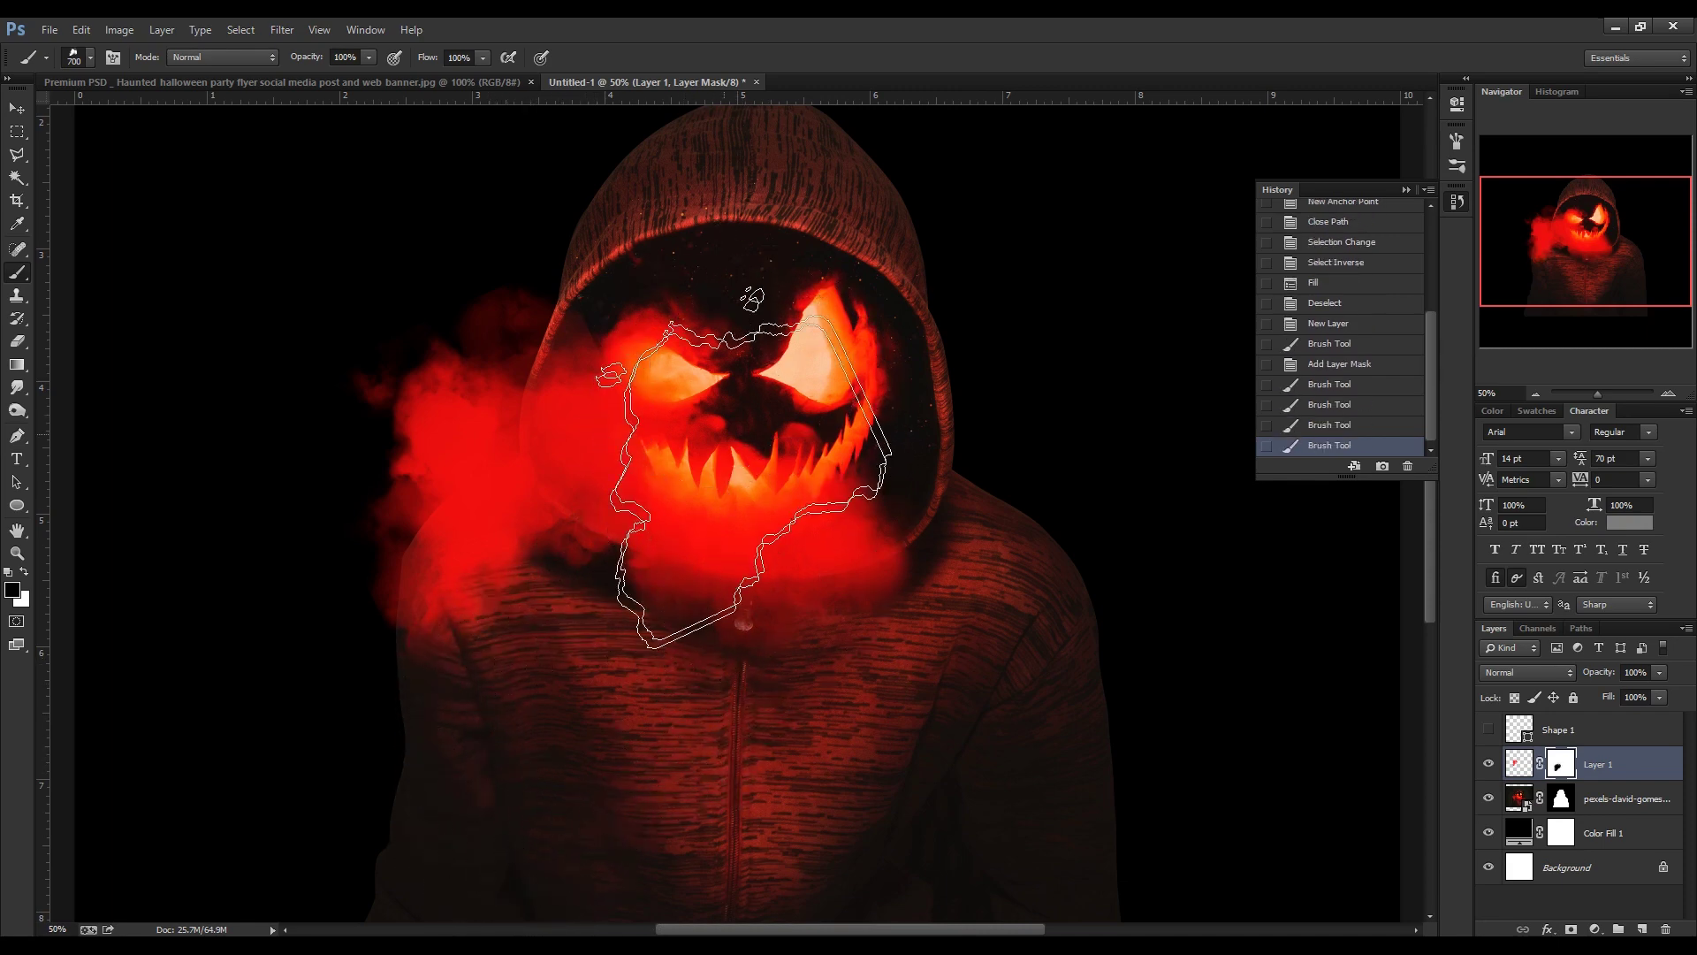
{"action": "right_click", "coordinate": [698, 530]}
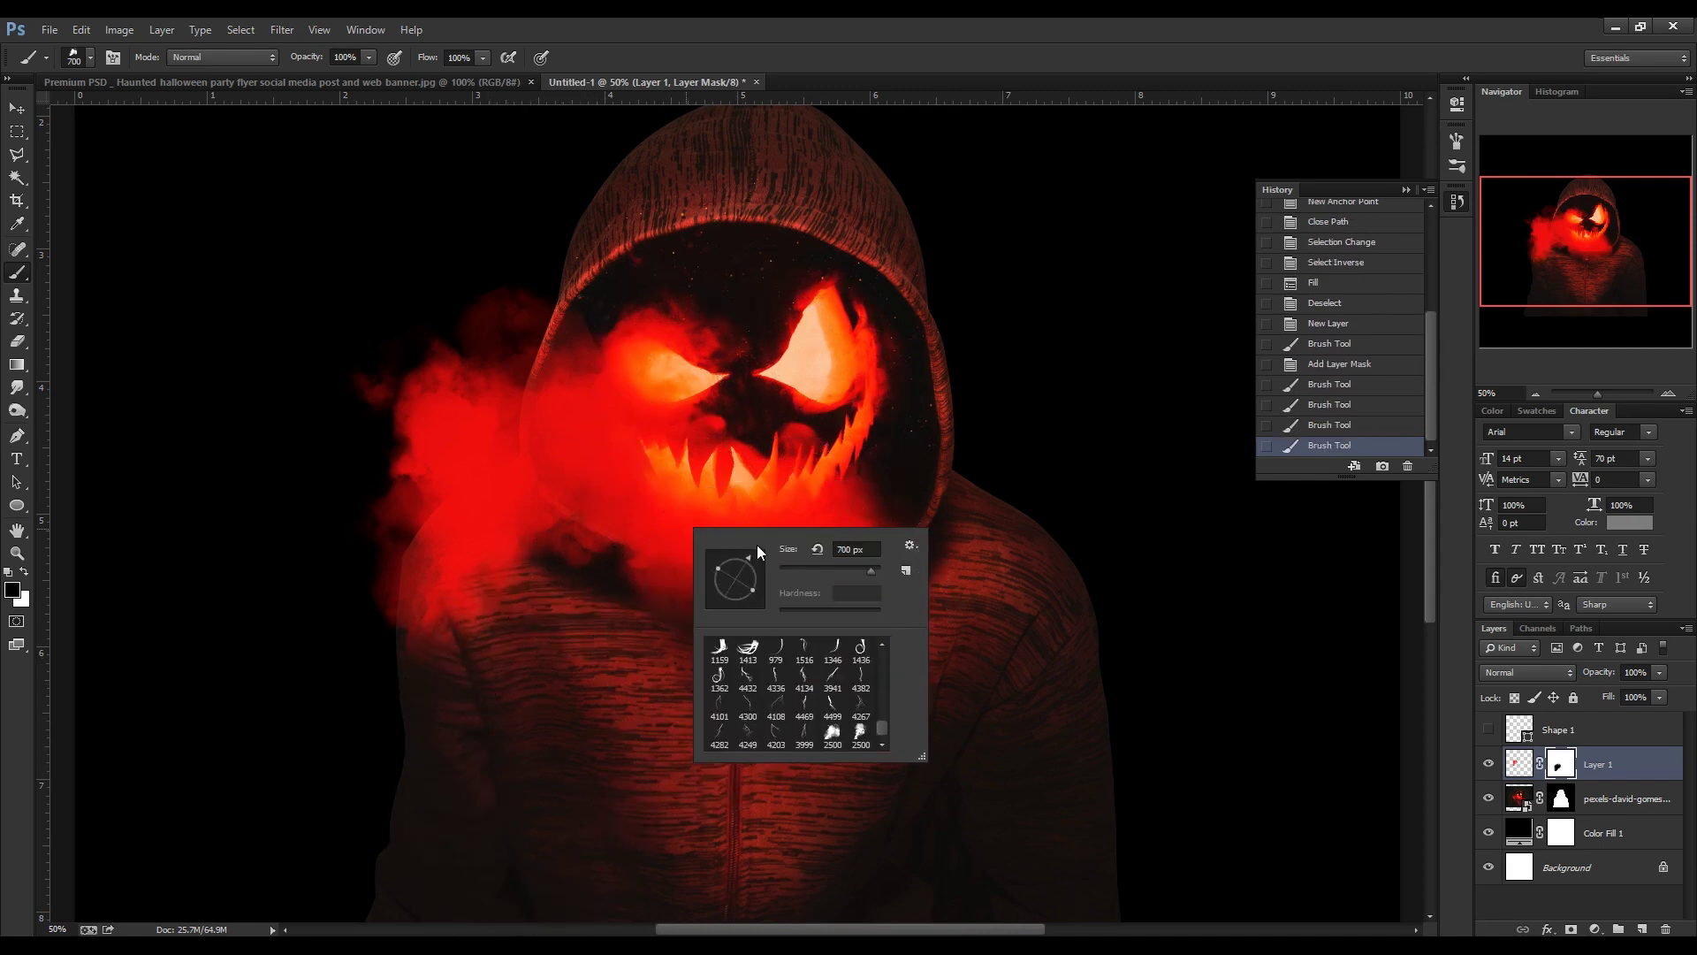
{"action": "left_click", "coordinate": [698, 371]}
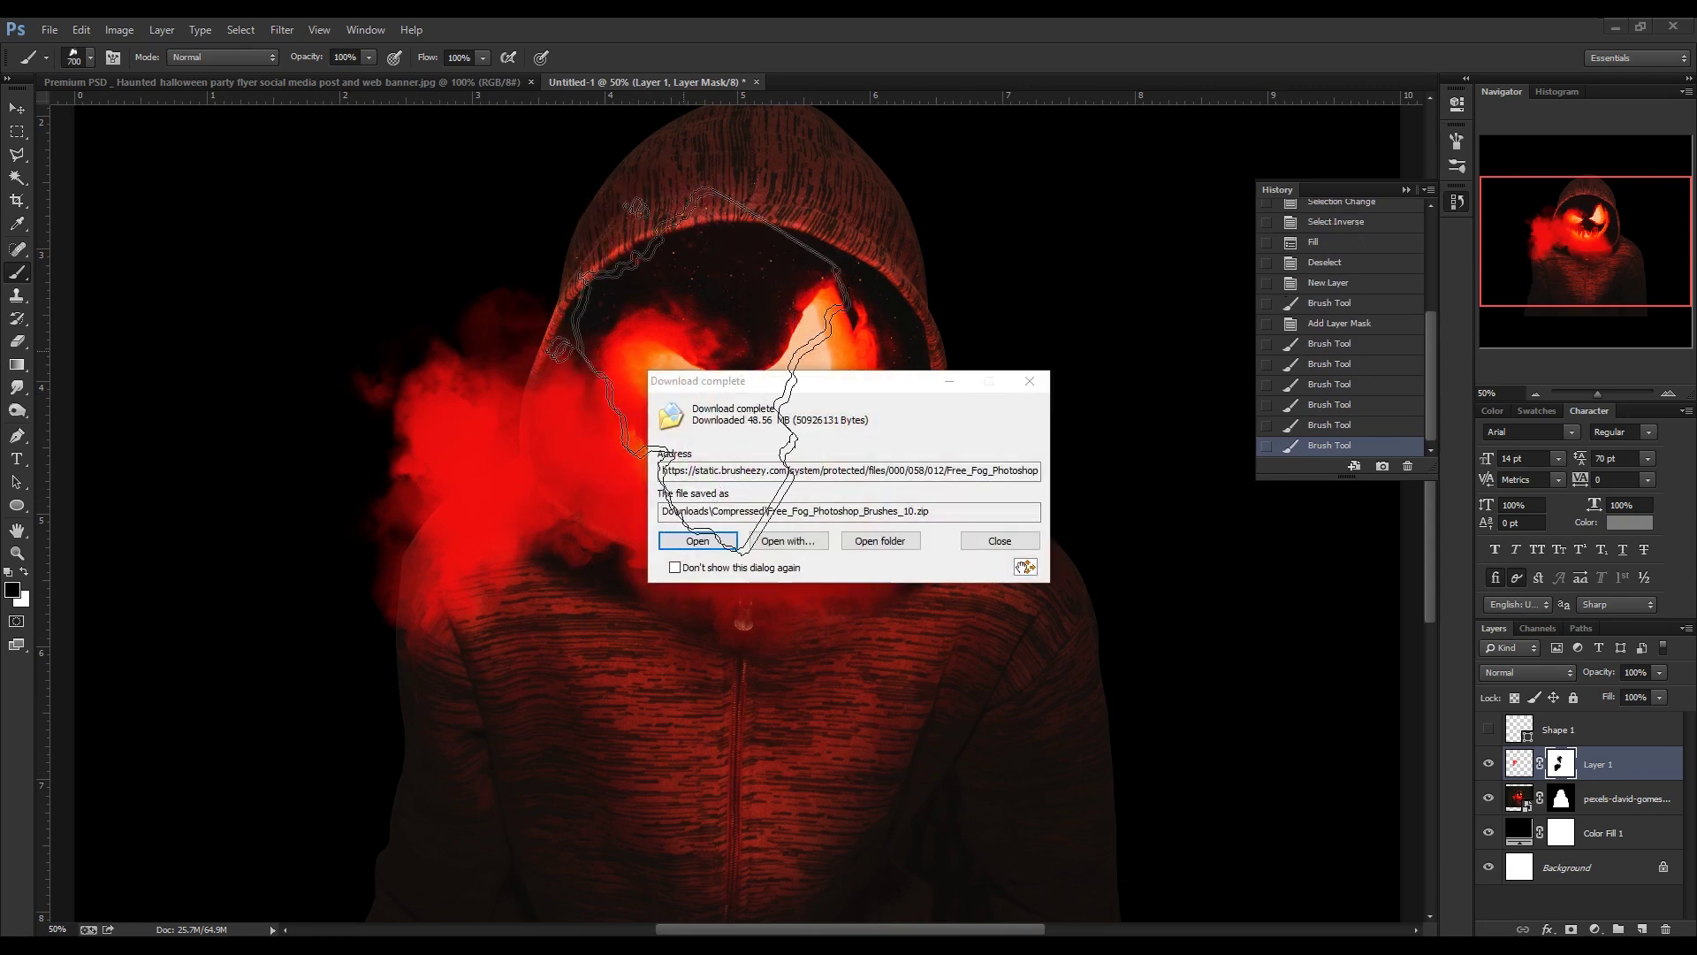
{"action": "left_click_drag", "start_coordinate": [854, 381], "coordinate": [1369, 420]}
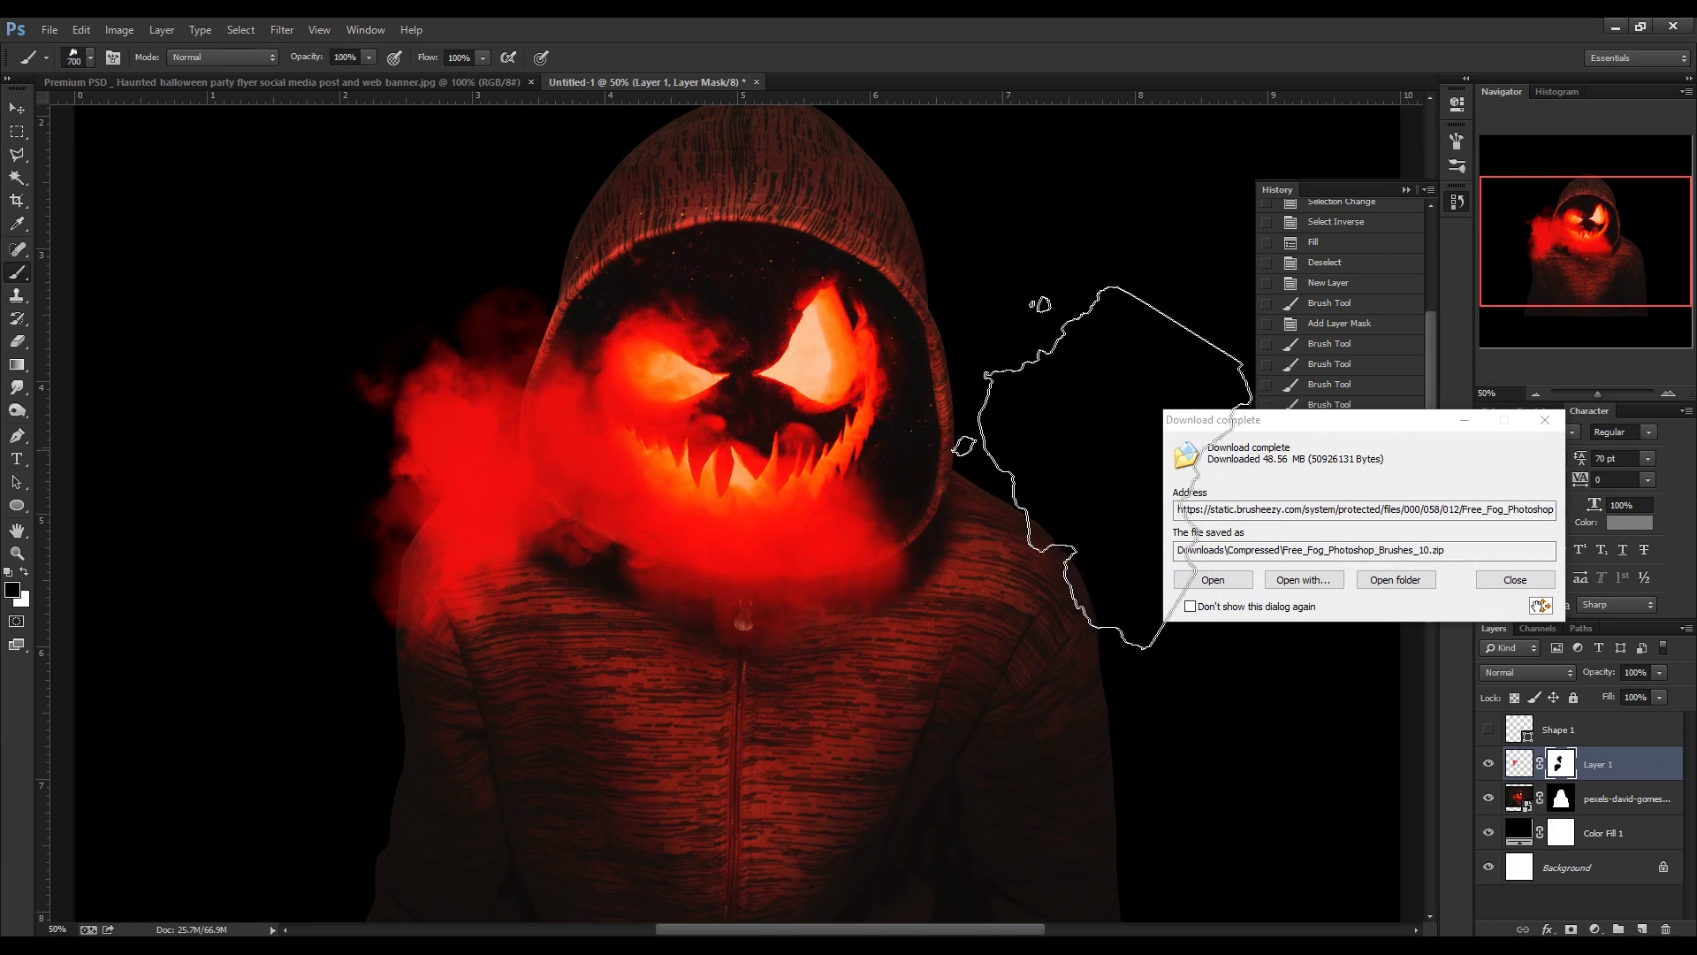
Scroll the brush presets and choose one of the large 2500 px smoke brushes
{"action": "right_click", "coordinate": [1008, 407]}
{"action": "left_click_drag", "start_coordinate": [1189, 539], "coordinate": [1183, 612]}
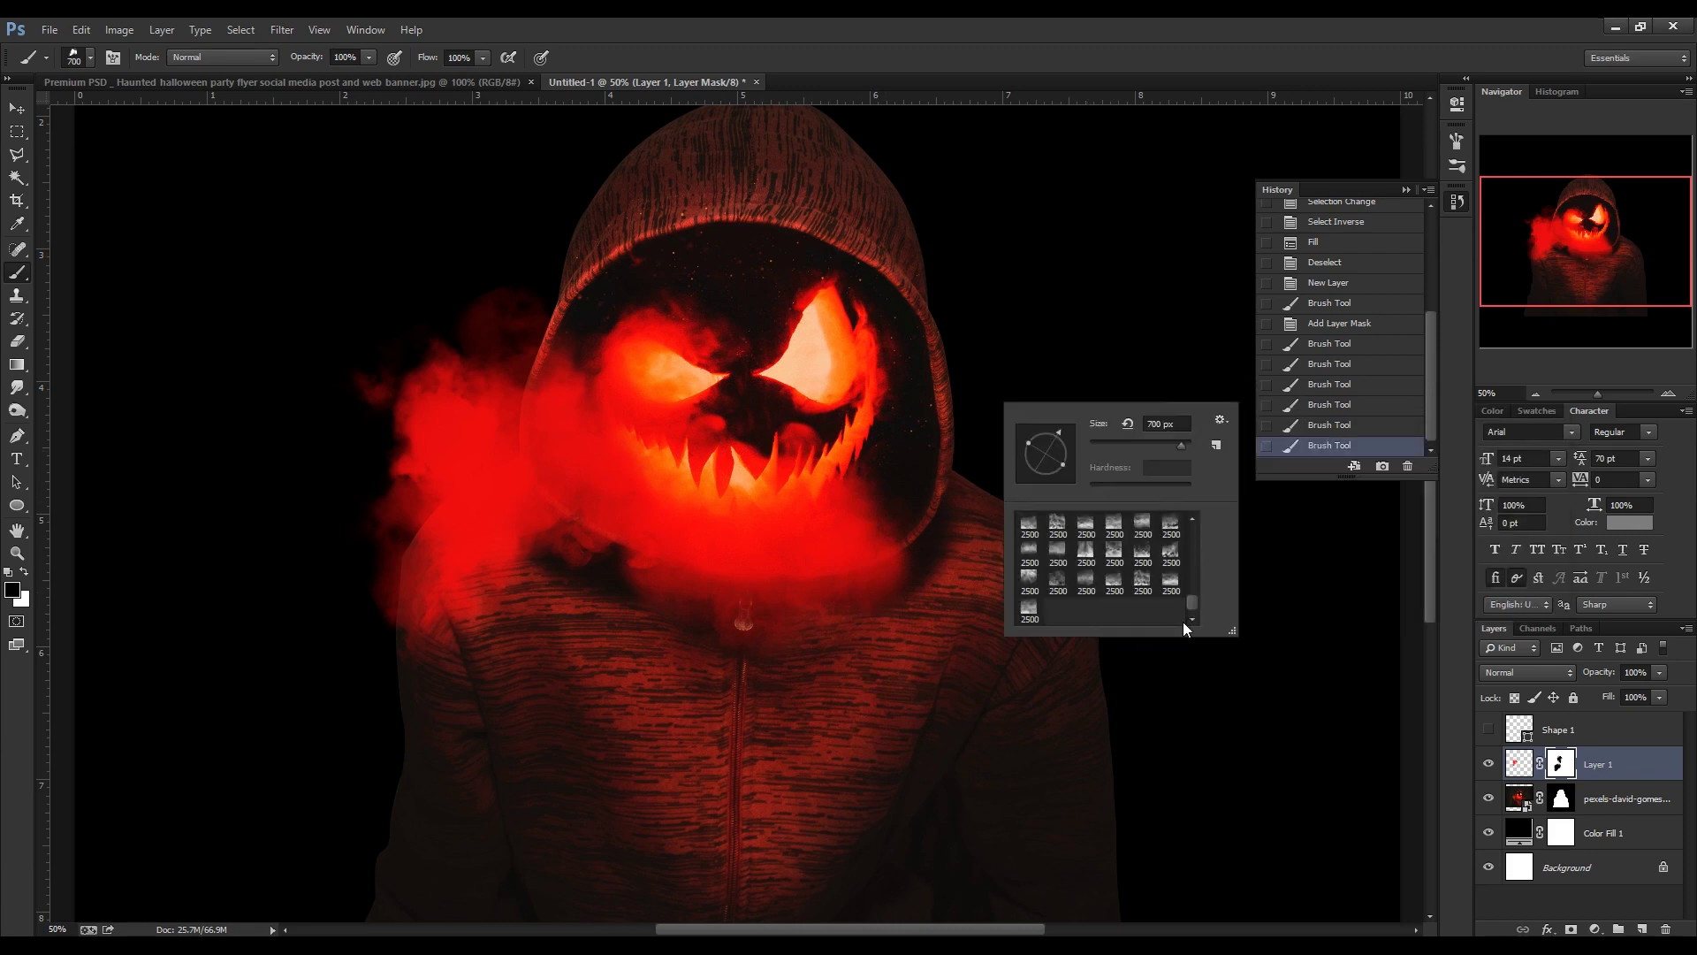
{"action": "scroll", "coordinate": [1086, 598], "scroll_direction": "up", "scroll_amount": 1}
{"action": "scroll", "coordinate": [1115, 594], "scroll_direction": "up", "scroll_amount": 2}
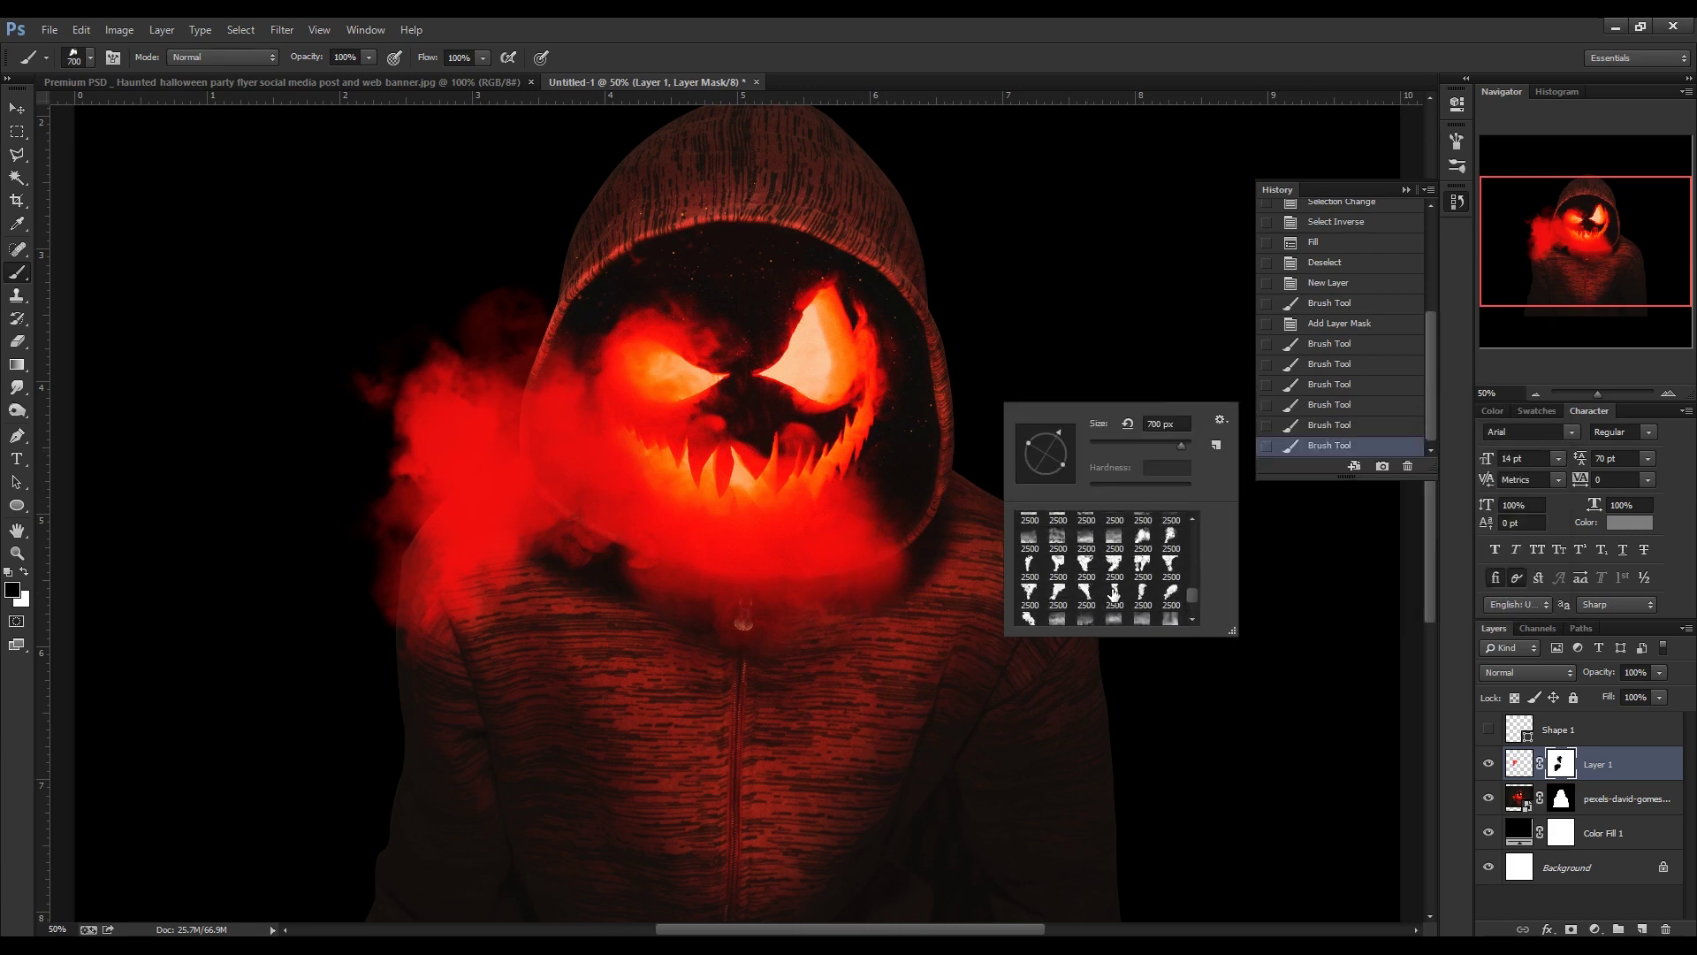
{"action": "scroll", "coordinate": [1112, 601], "scroll_direction": "up", "scroll_amount": 1}
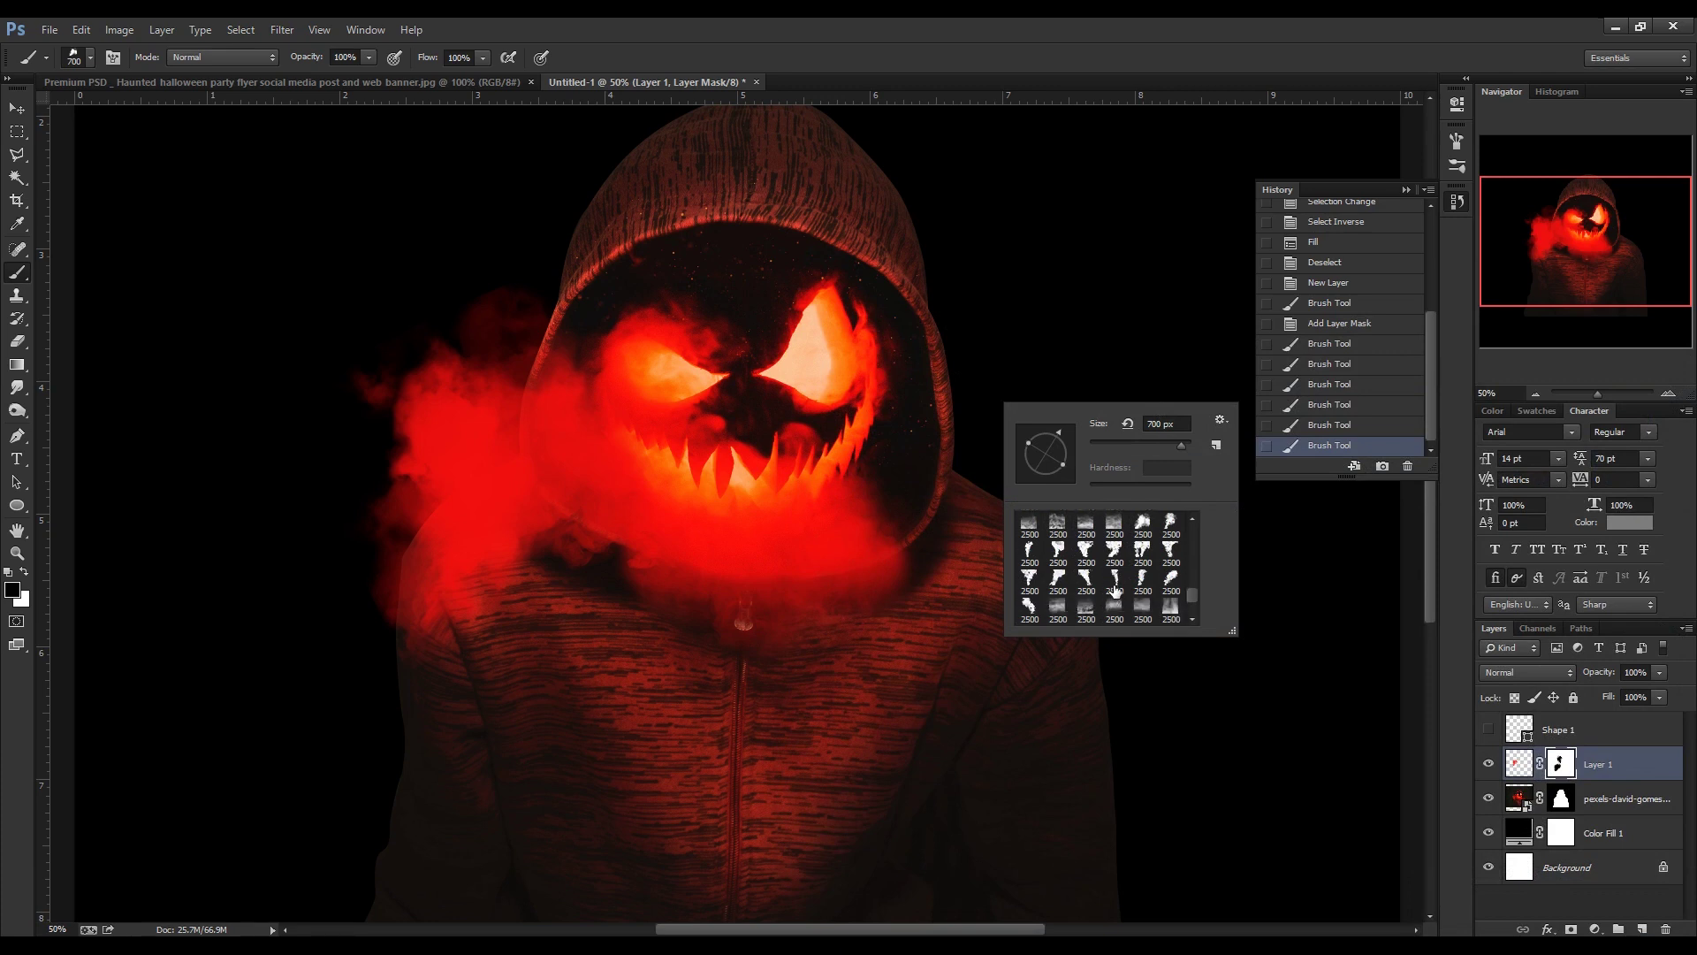
{"action": "scroll", "coordinate": [1118, 601], "scroll_direction": "up", "scroll_amount": 1}
{"action": "scroll", "coordinate": [1123, 601], "scroll_direction": "down", "scroll_amount": 1}
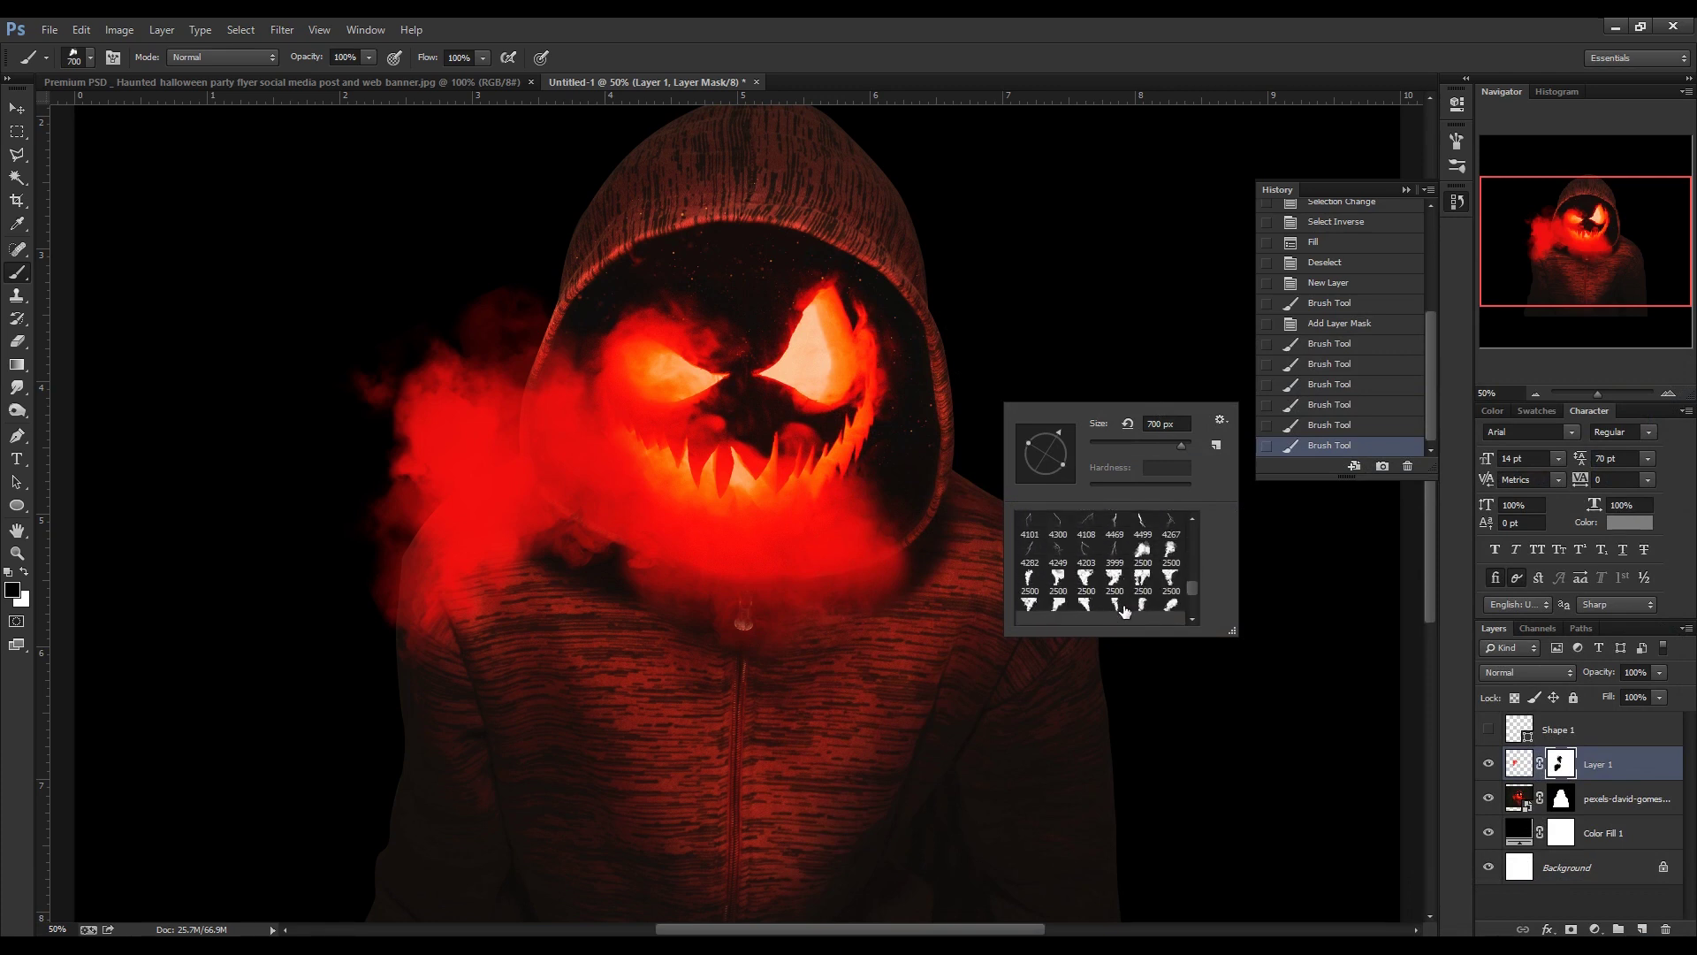
{"action": "scroll", "coordinate": [1124, 604], "scroll_direction": "down", "scroll_amount": 1}
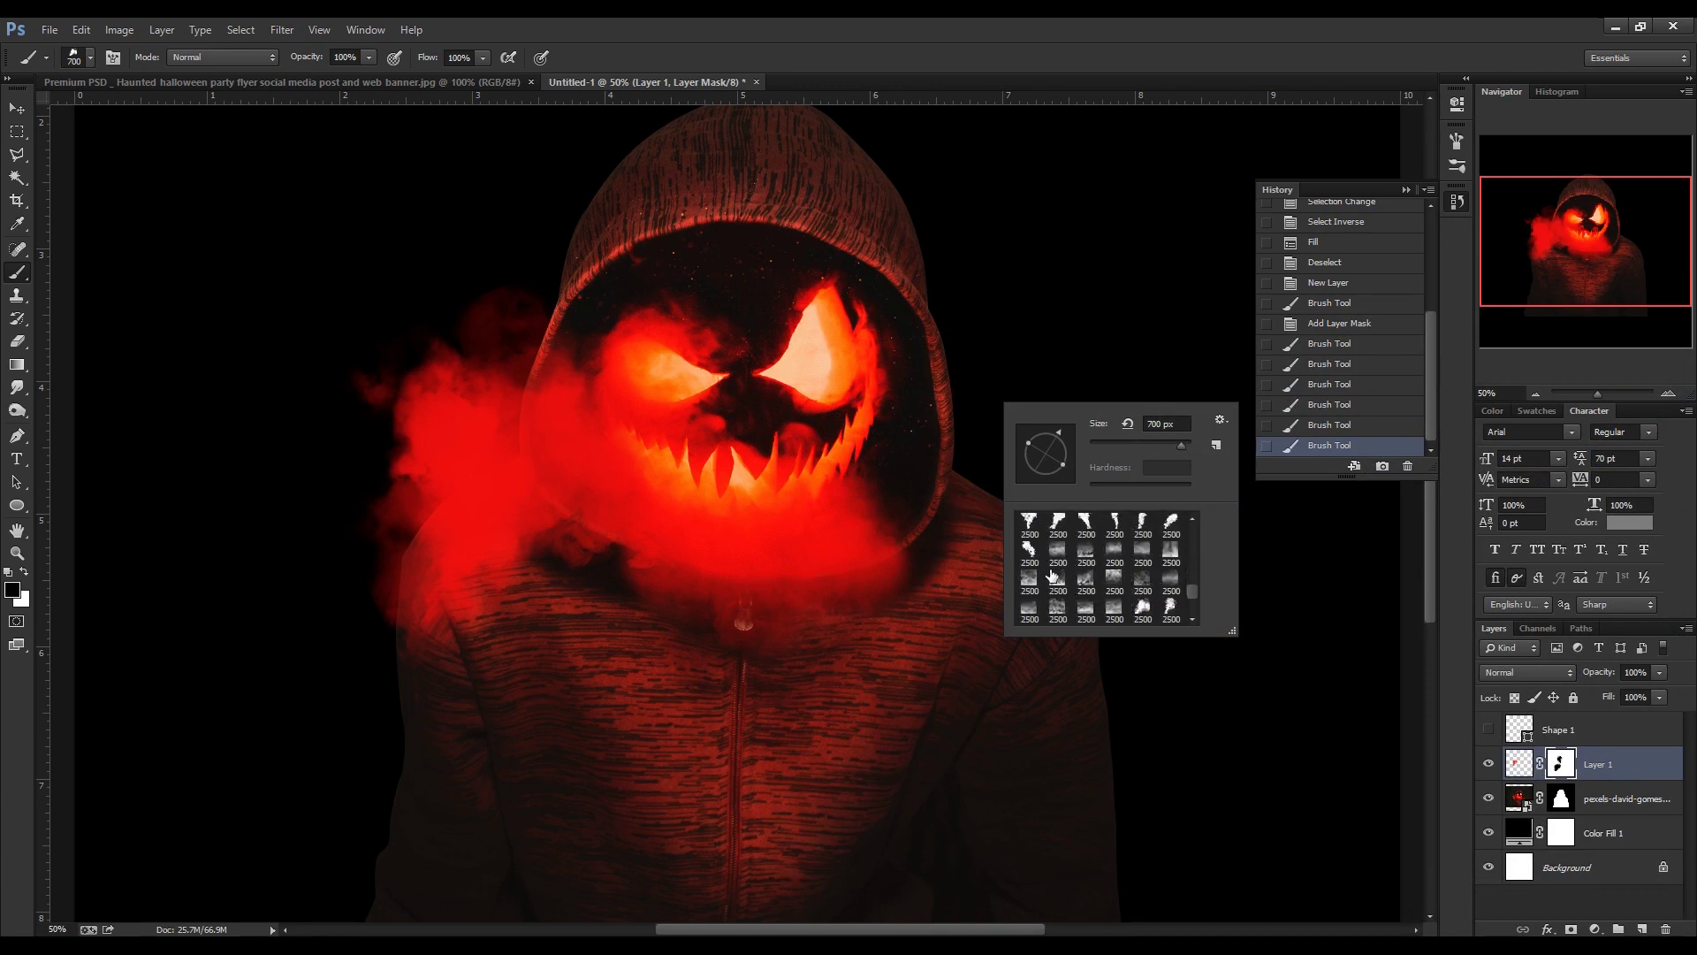
{"action": "scroll", "coordinate": [1052, 576], "scroll_direction": "up", "scroll_amount": 1}
{"action": "key", "text": "Return"}
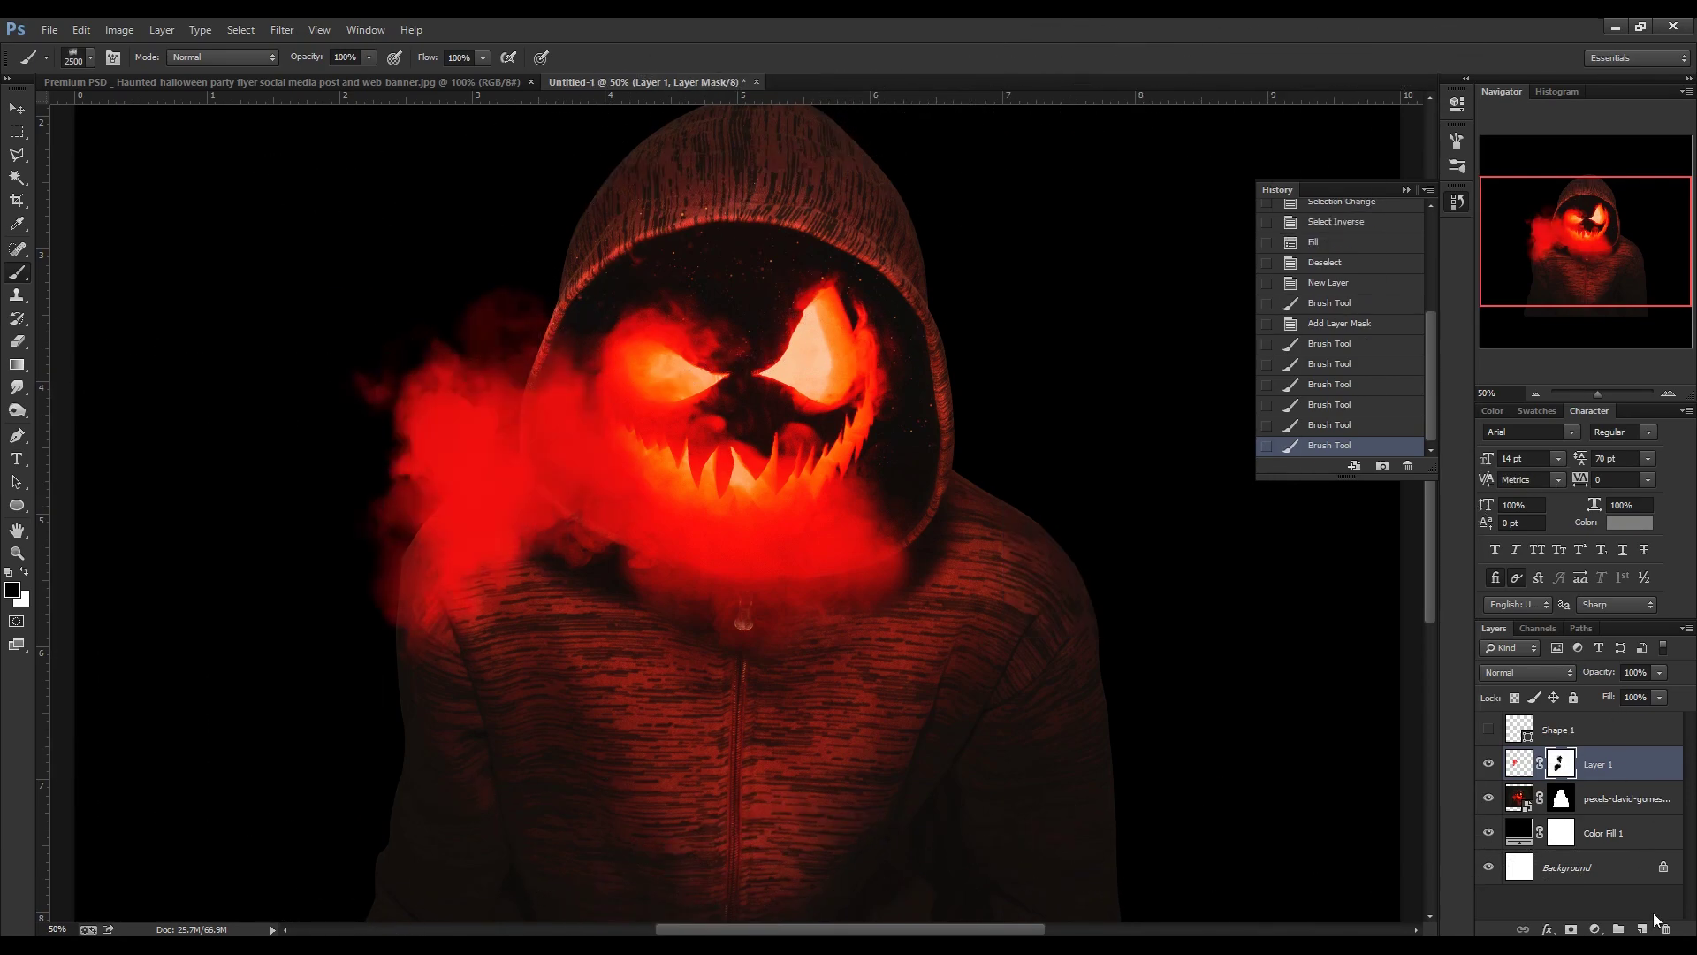
Add Layer 2 for fog, try a red smoke wash, and undo it
{"action": "left_click", "coordinate": [1641, 928], "text": "ctrl"}
{"action": "left_click_drag", "start_coordinate": [730, 221], "coordinate": [731, 795]}
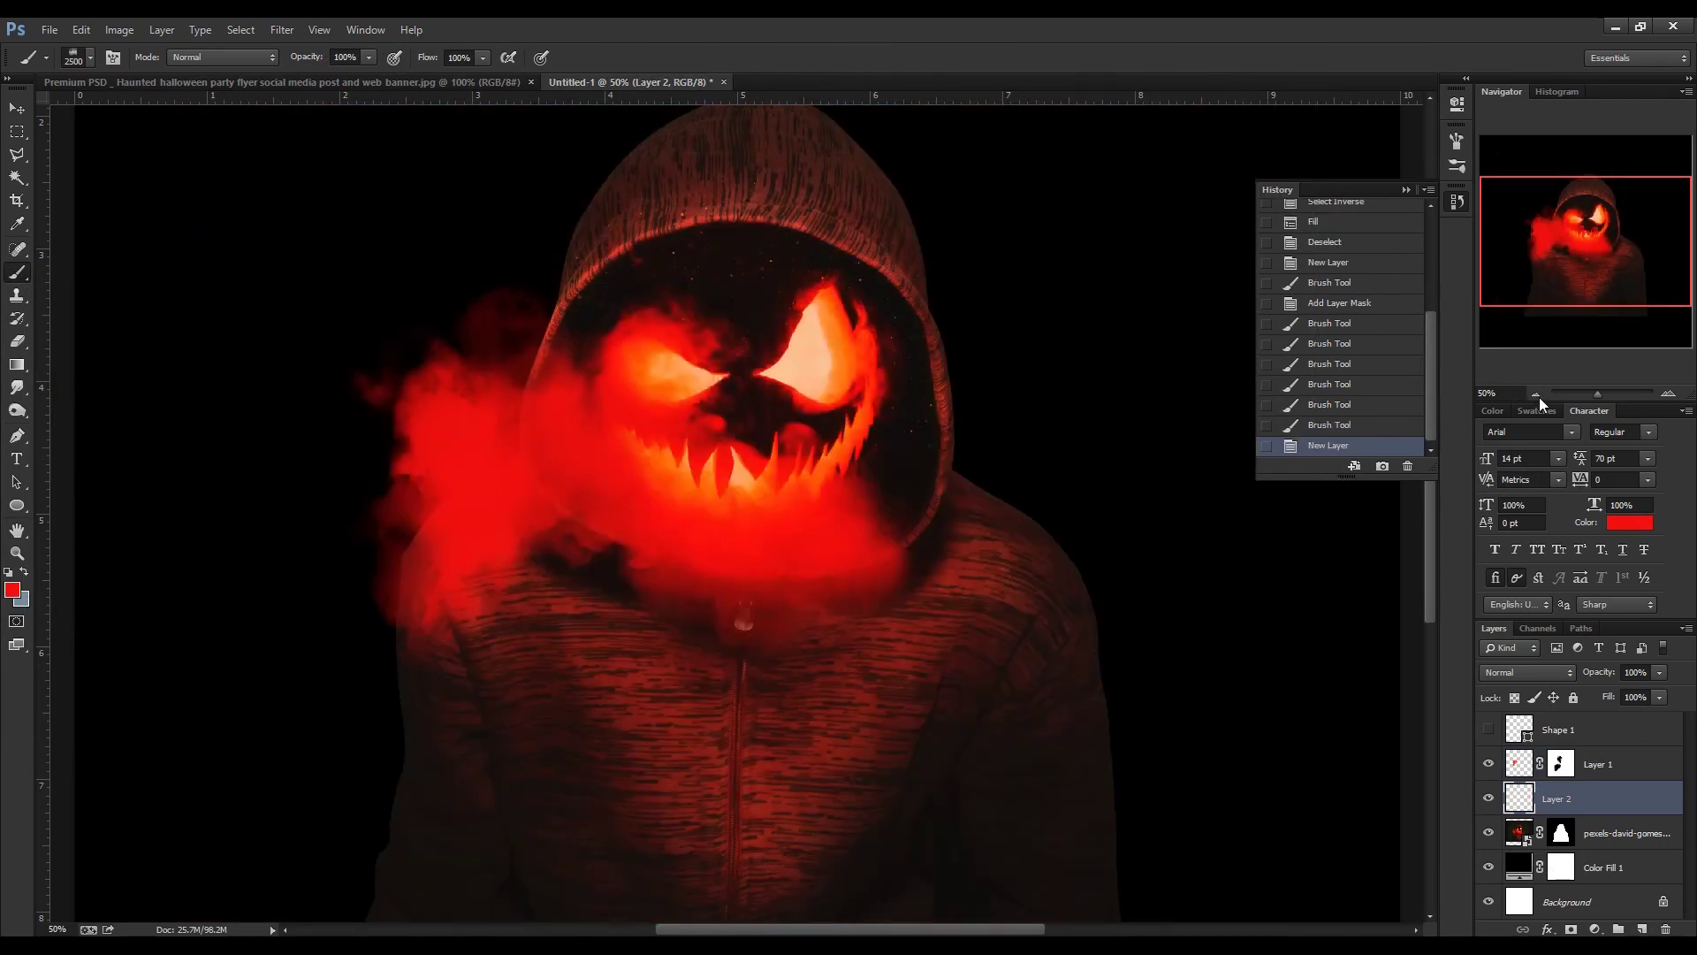
{"action": "left_click", "coordinate": [1534, 393]}
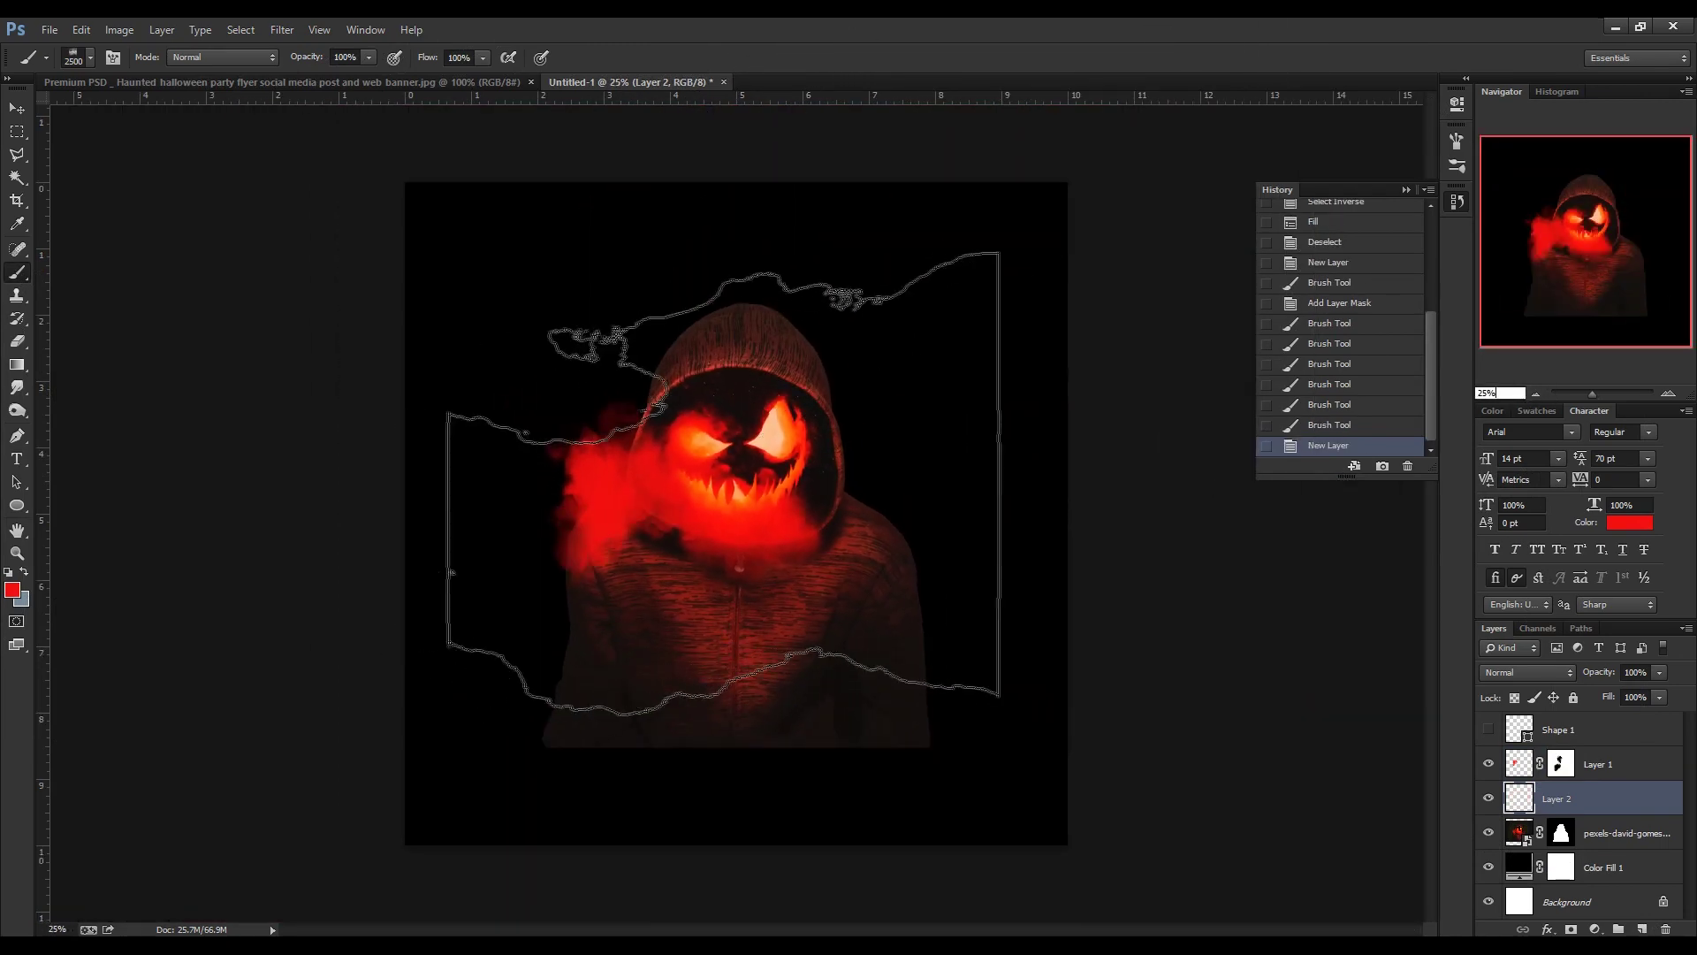
{"action": "right_click", "coordinate": [734, 495]}
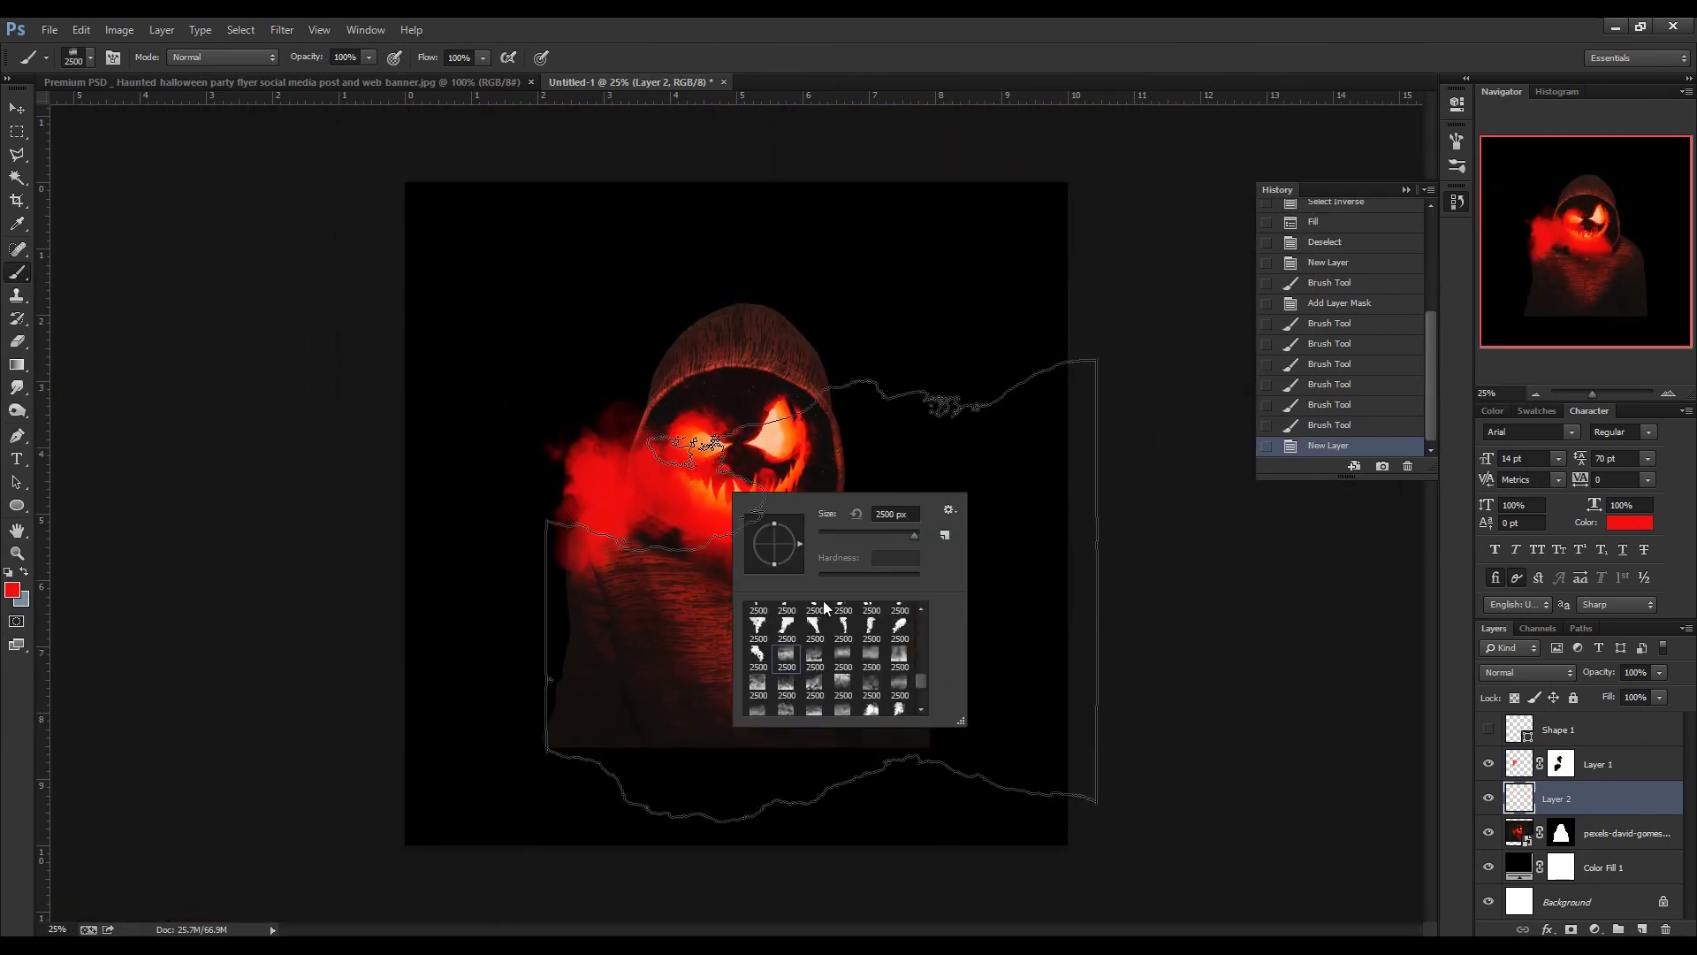
{"action": "left_click", "coordinate": [901, 661]}
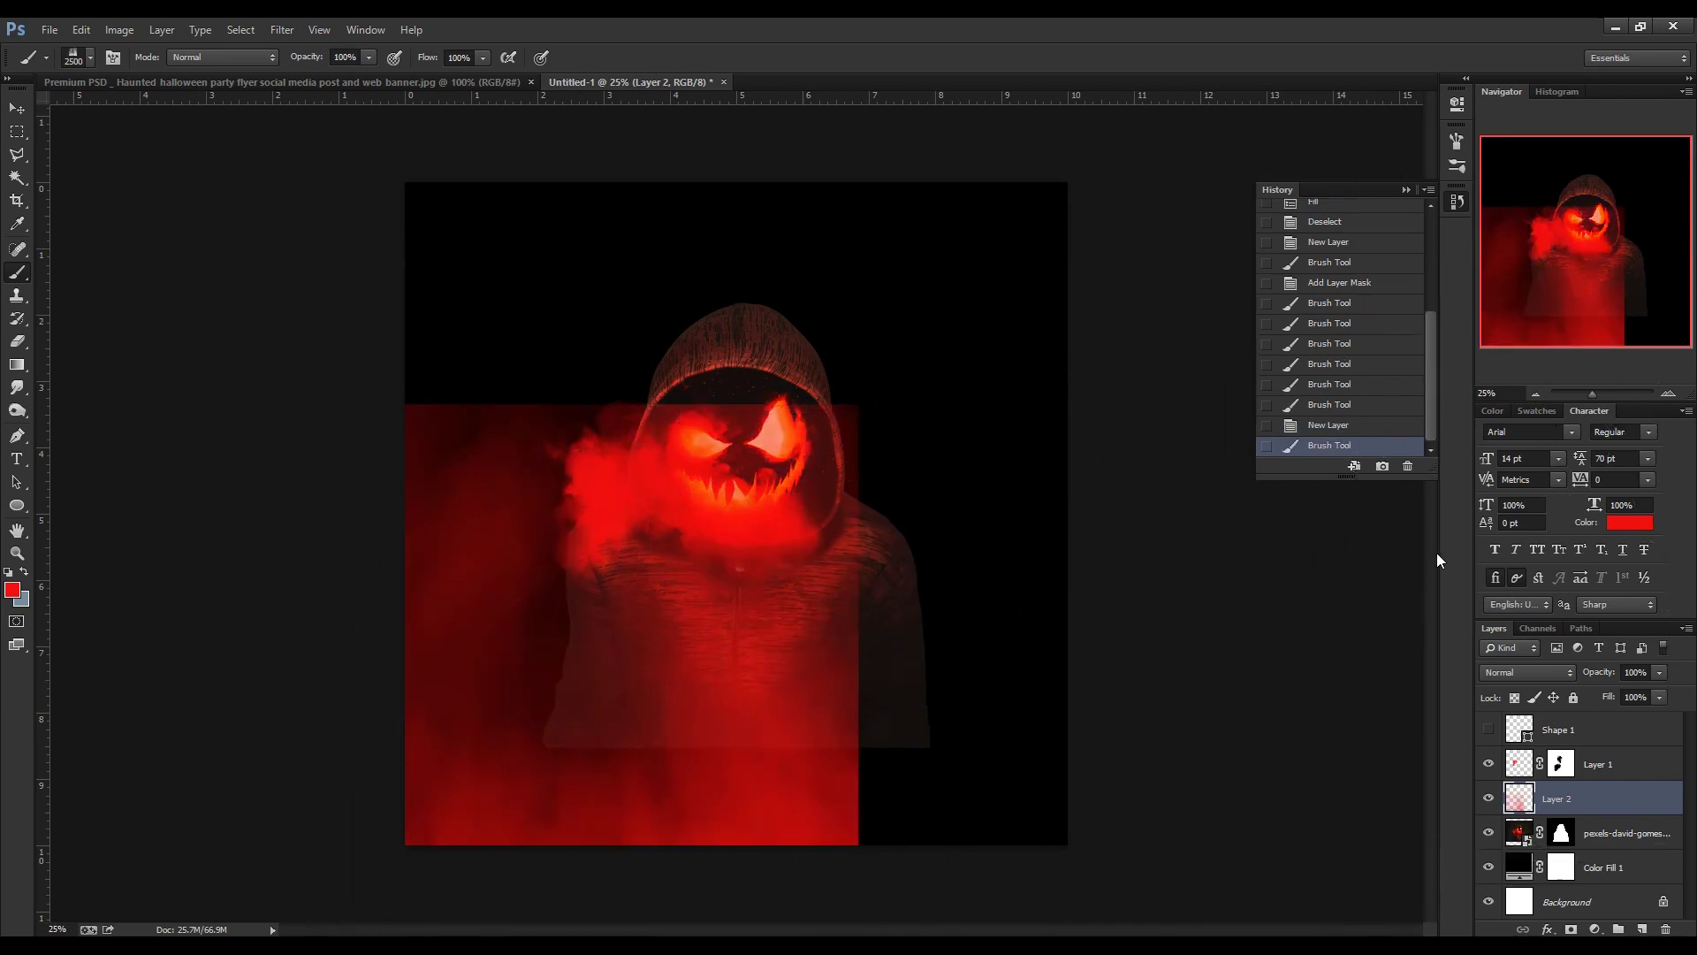
{"action": "key", "text": "ctrl+z"}
Try other smoke shapes and a 3400 px brush along the bottom, undoing each stamp
{"action": "right_click", "coordinate": [967, 619]}
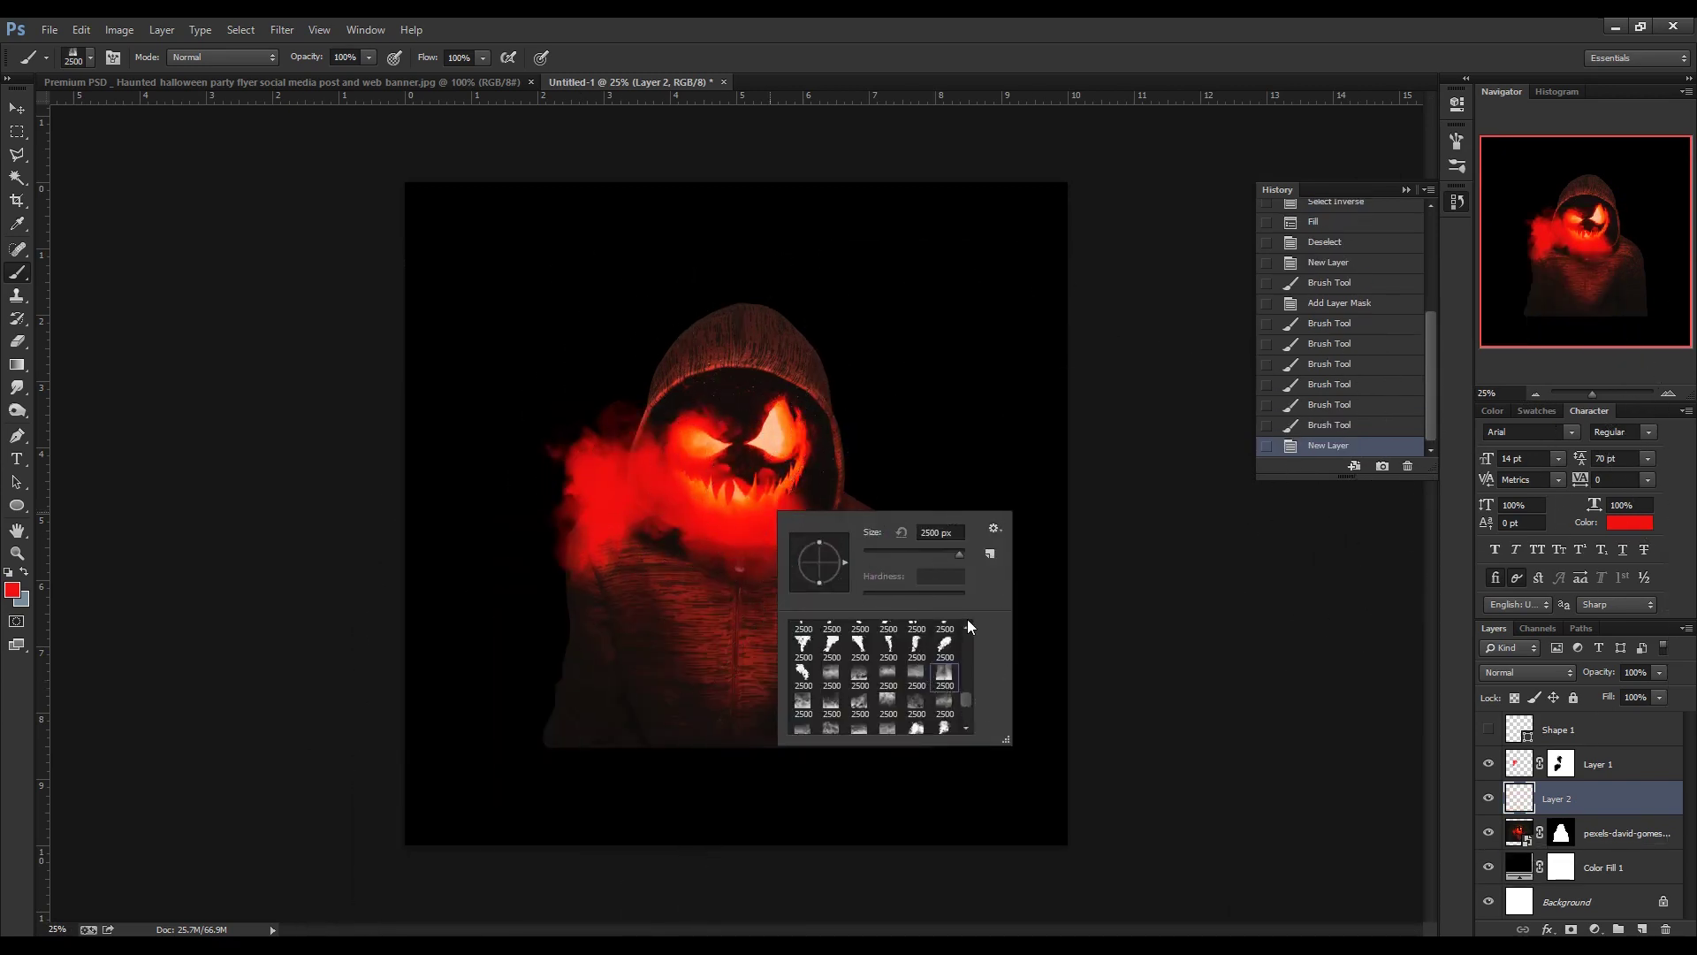
{"action": "left_click", "coordinate": [919, 681]}
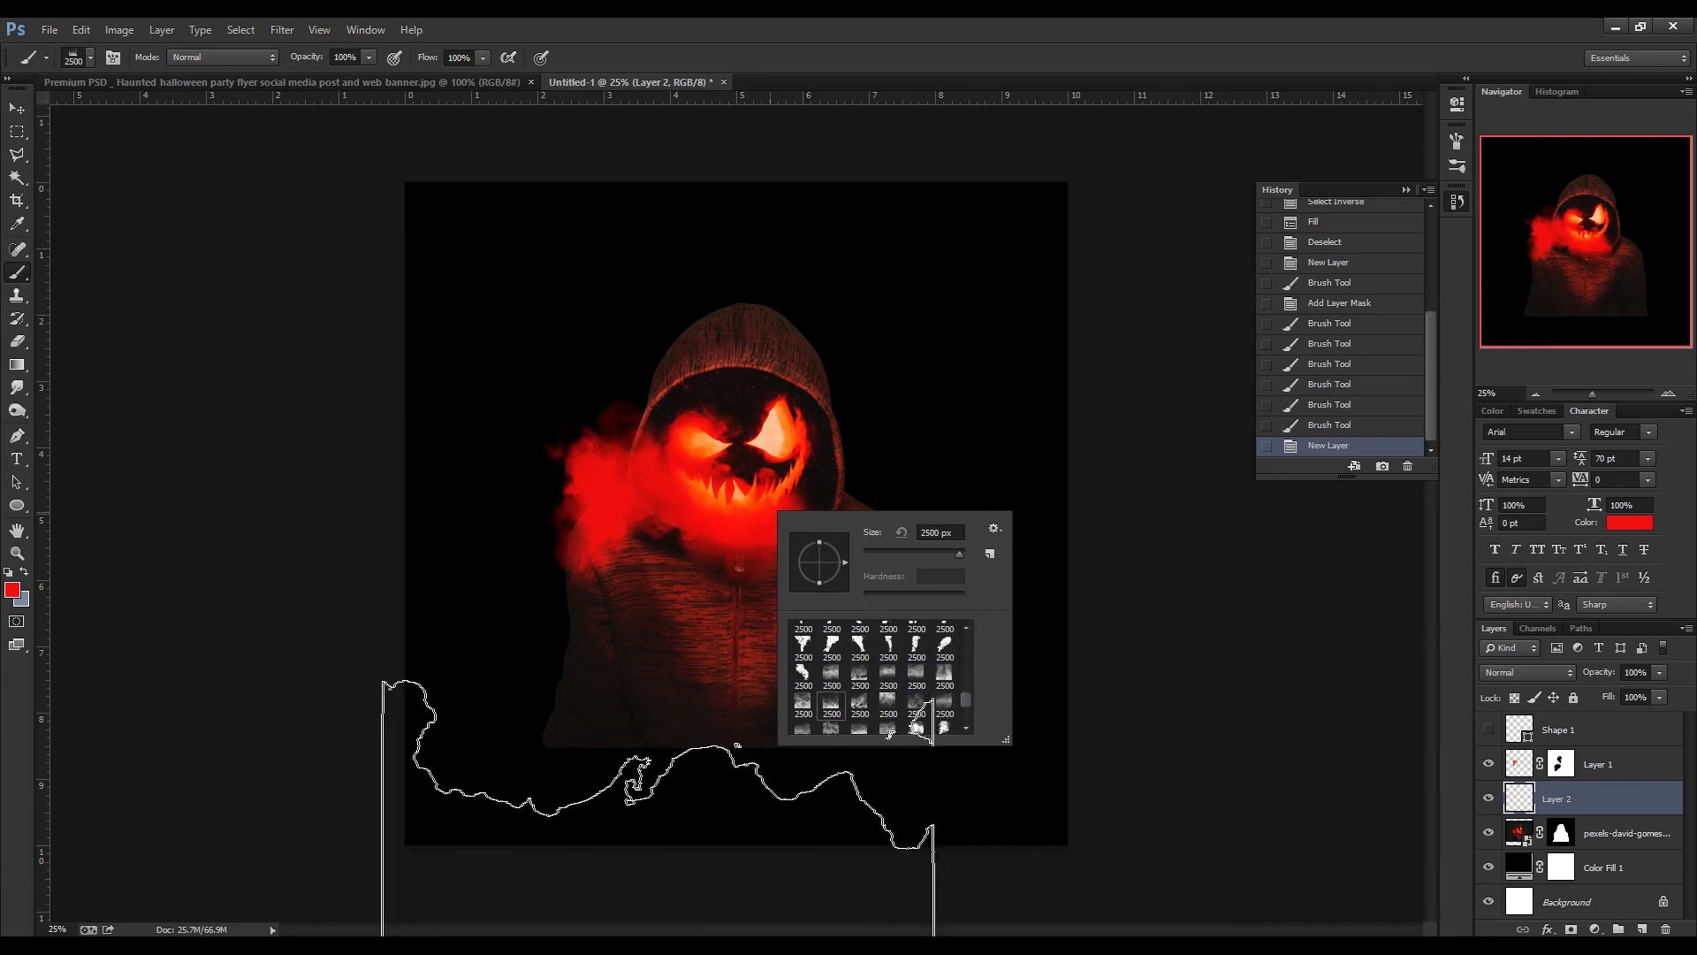
{"action": "left_click", "coordinate": [659, 709]}
{"action": "key", "text": "ctrl+z"}
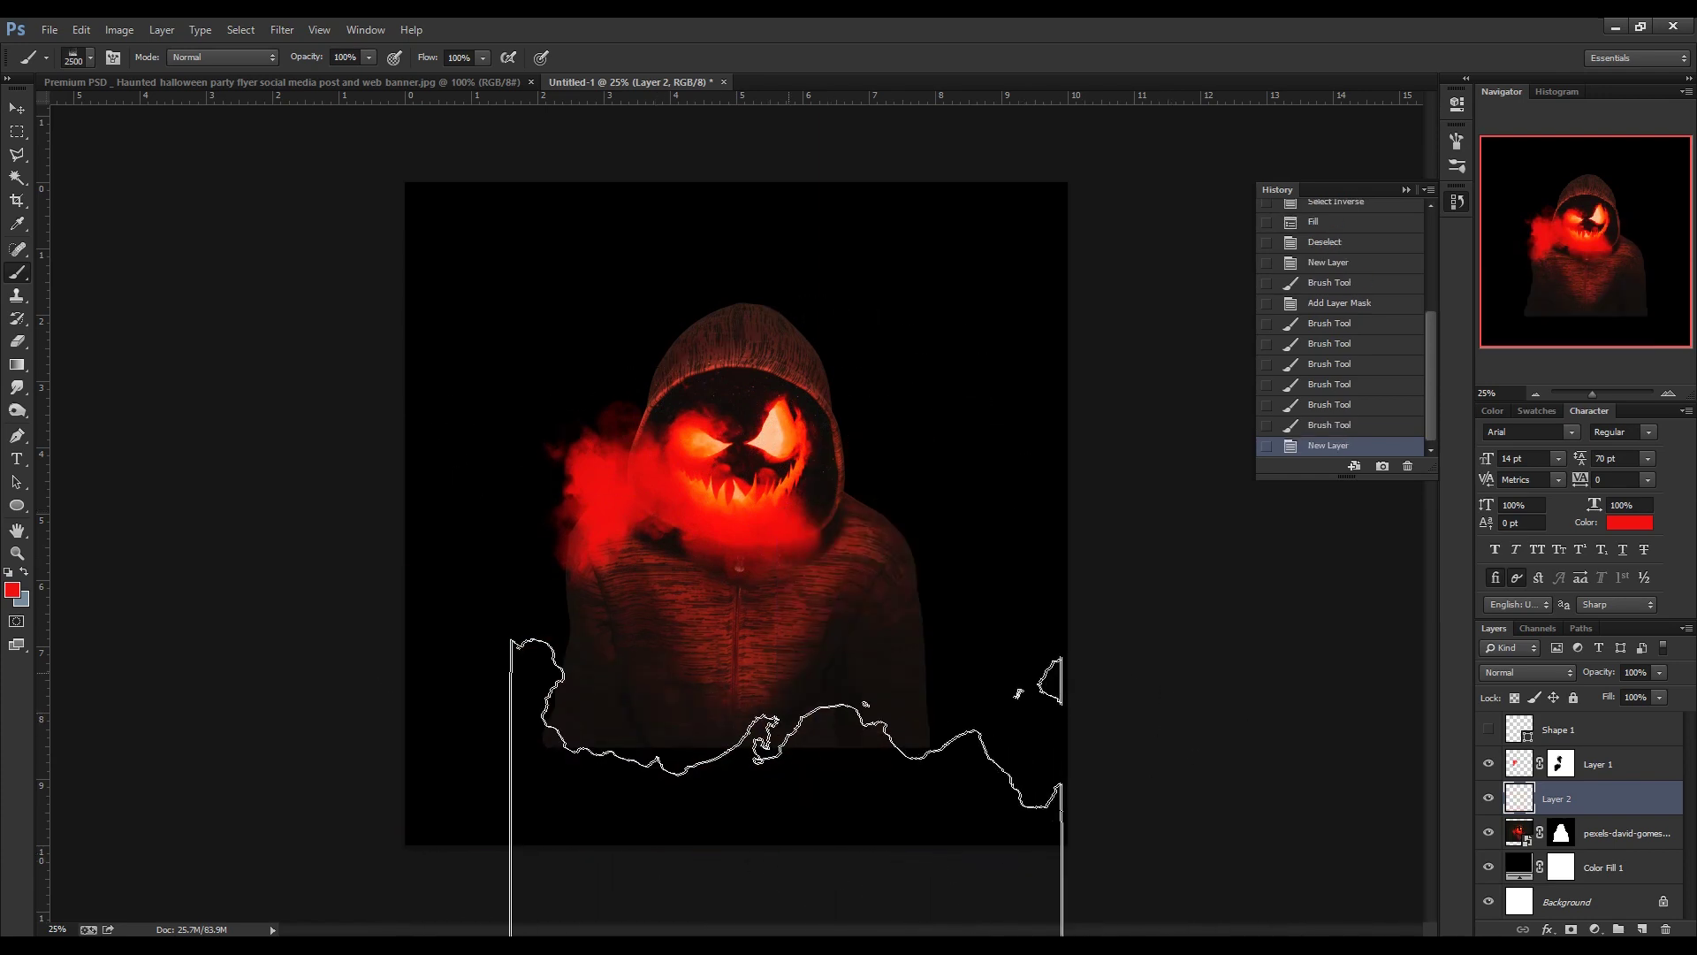
{"action": "key", "text": "bracketright"}
{"action": "key", "text": "bracketright"}
{"action": "key", "text": "bracketright"}
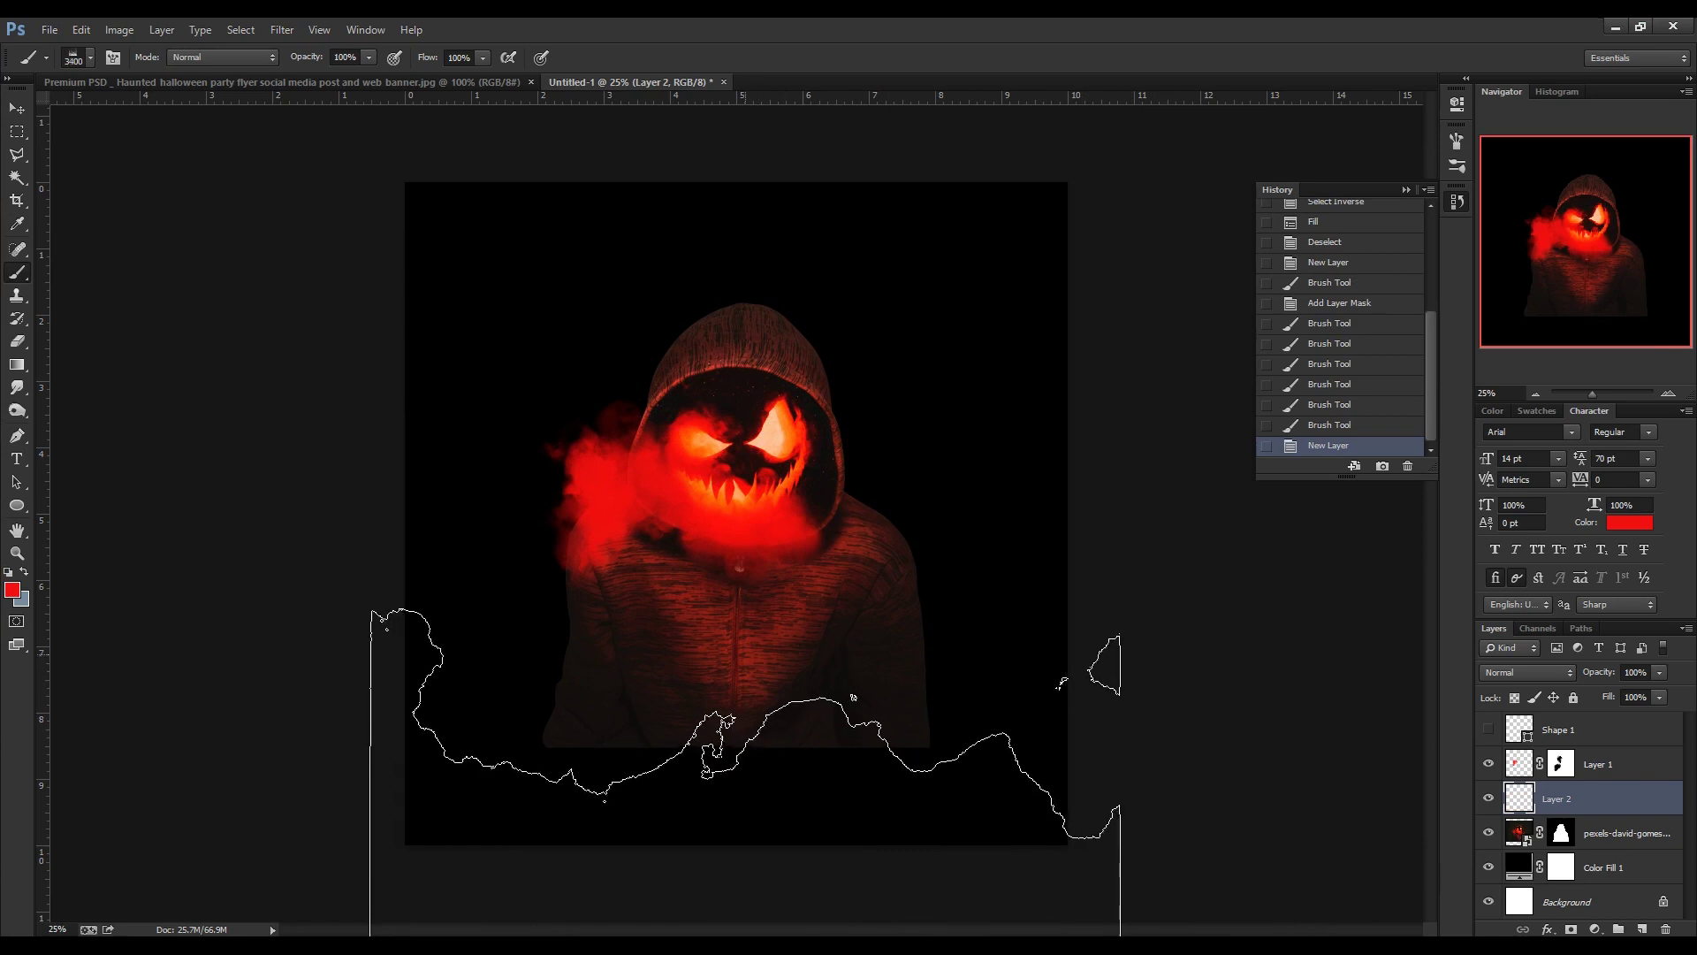
{"action": "left_click", "coordinate": [746, 920]}
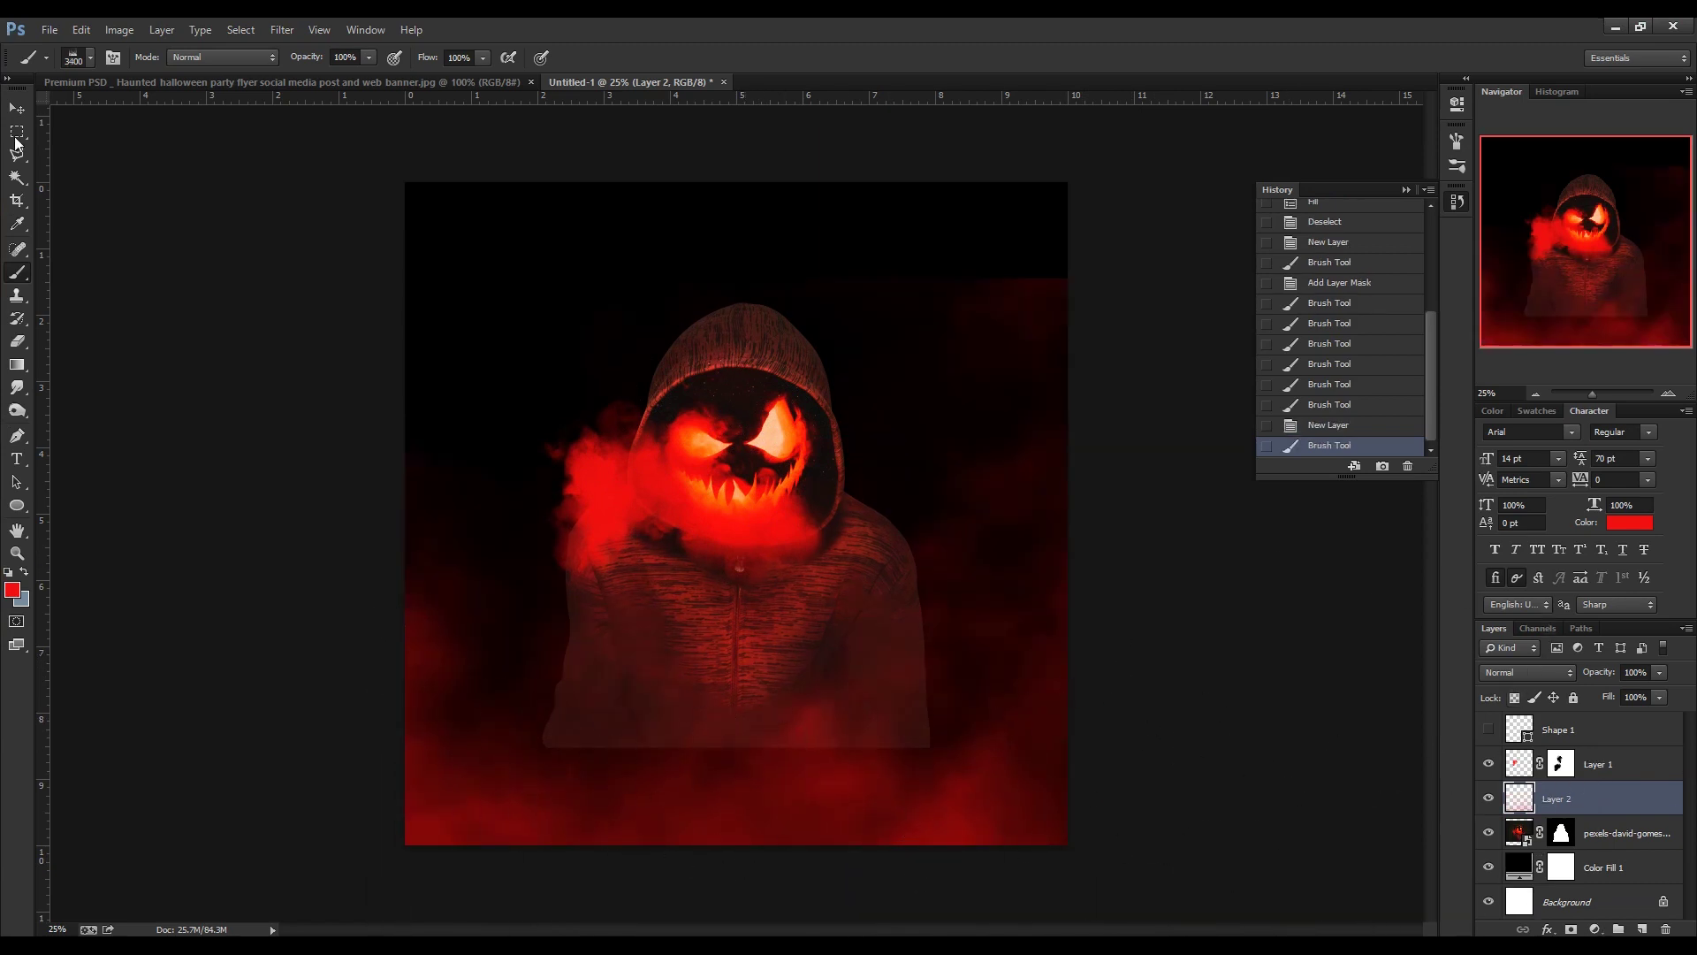
{"action": "key", "text": "ctrl+z"}
{"action": "key", "text": "v"}
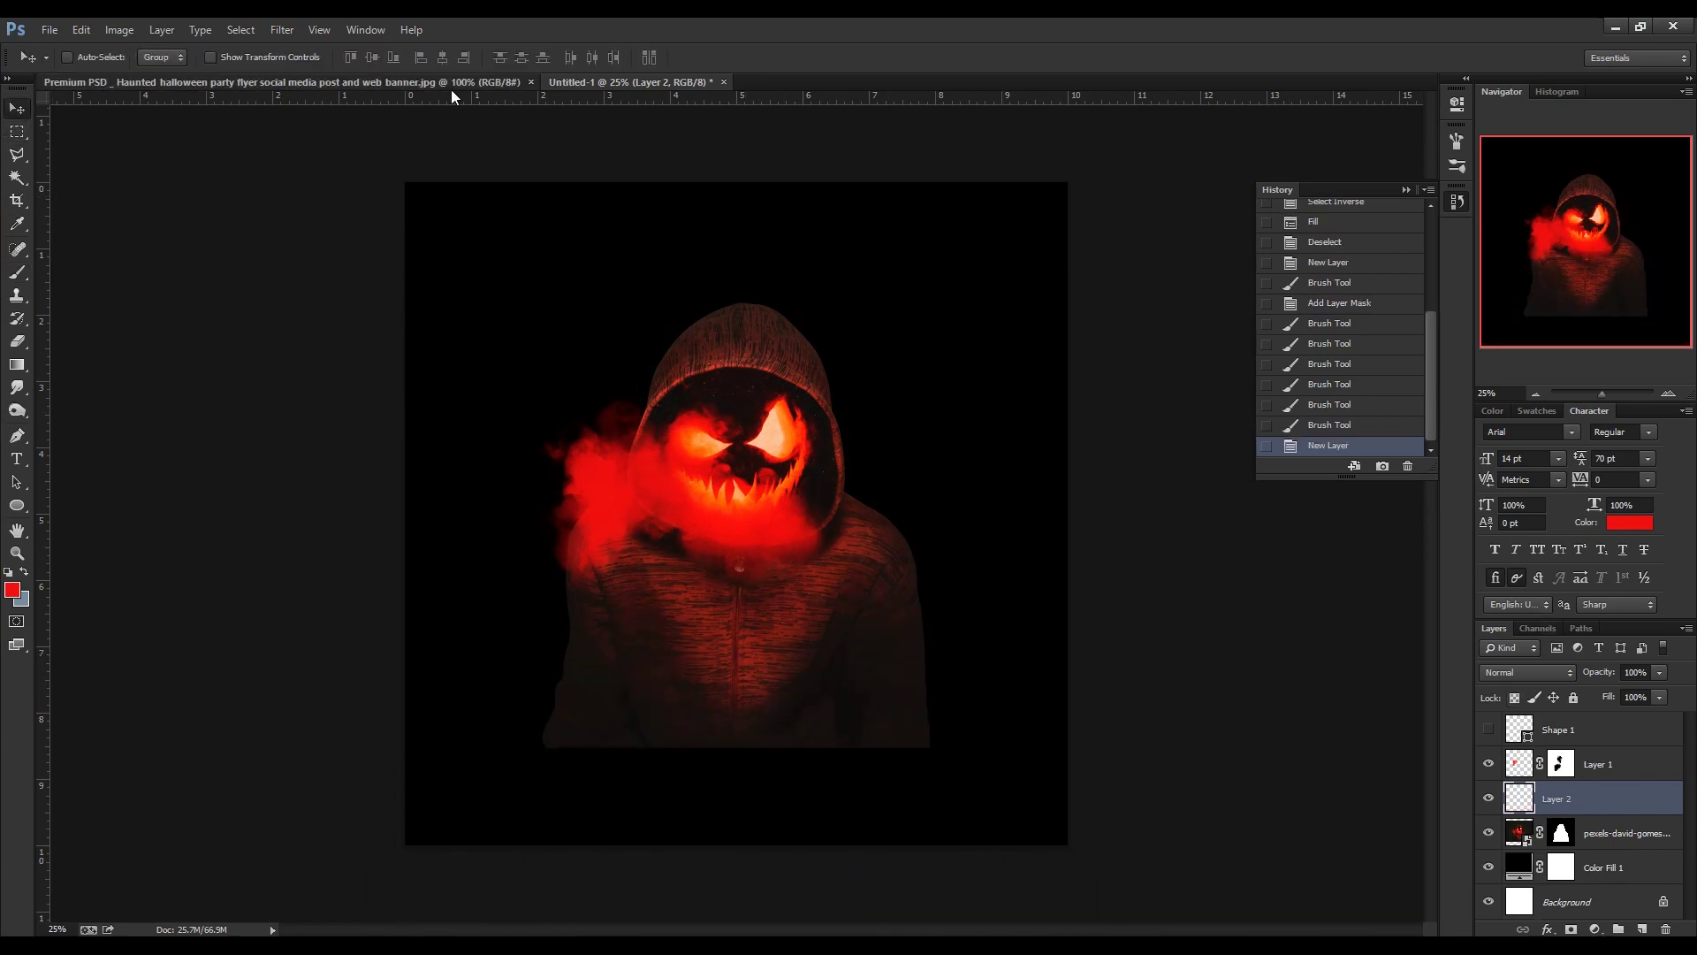
{"action": "left_click", "coordinate": [451, 82]}
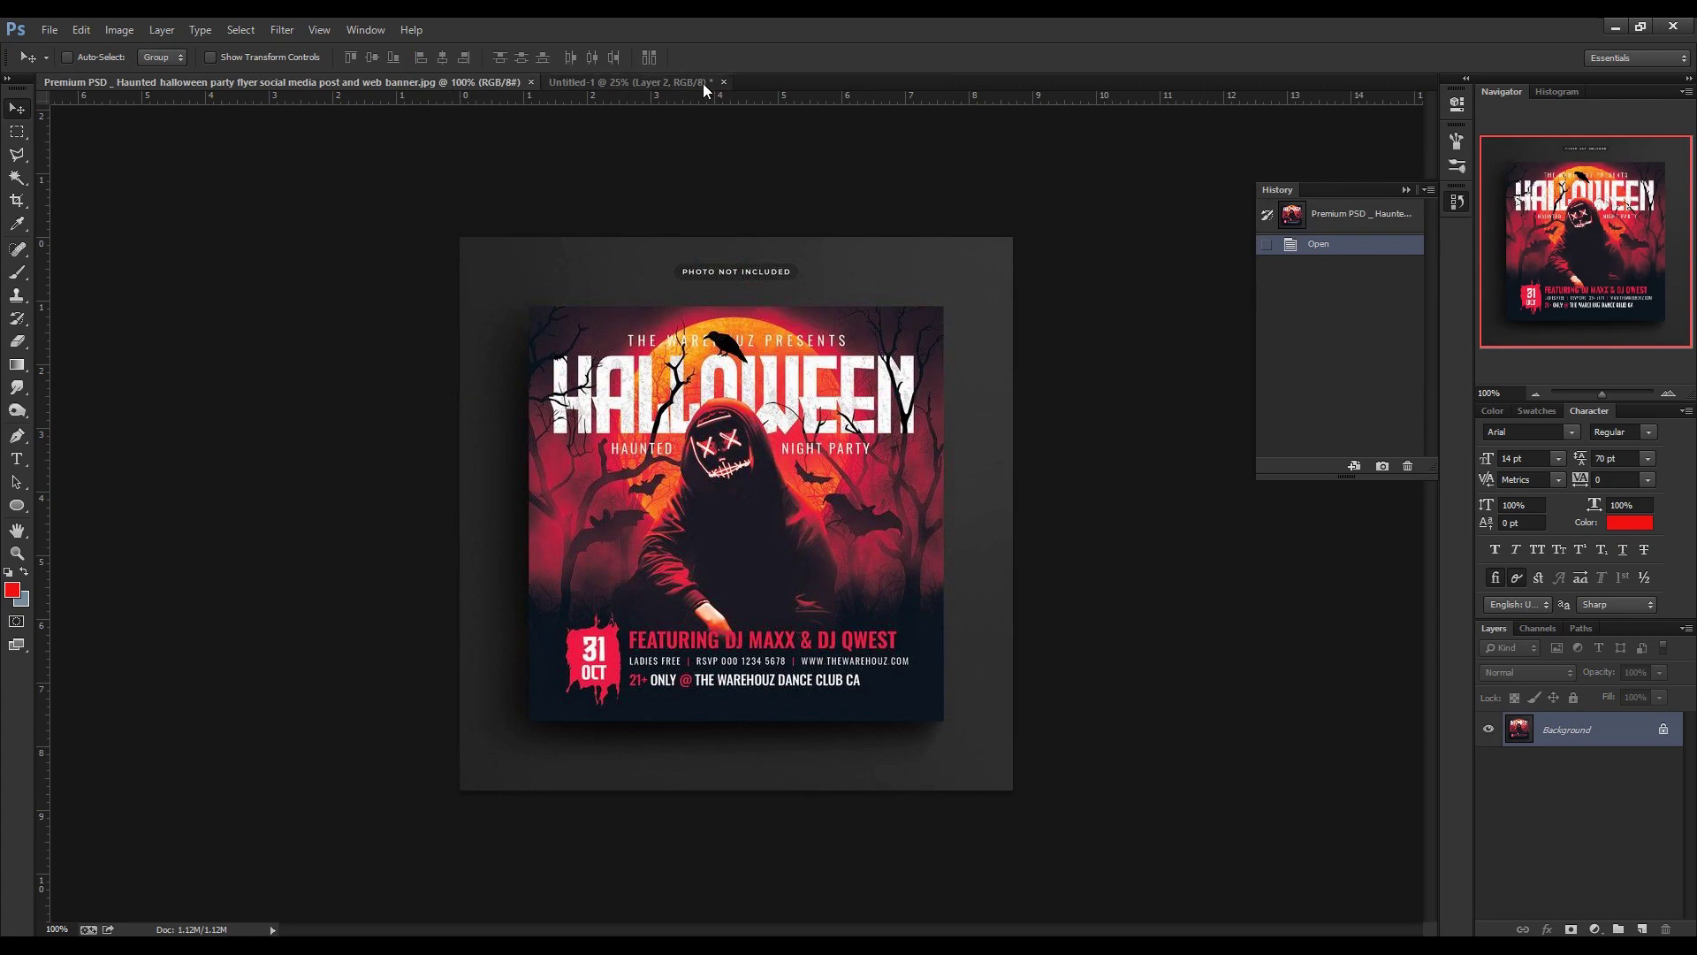
{"action": "left_click", "coordinate": [671, 81]}
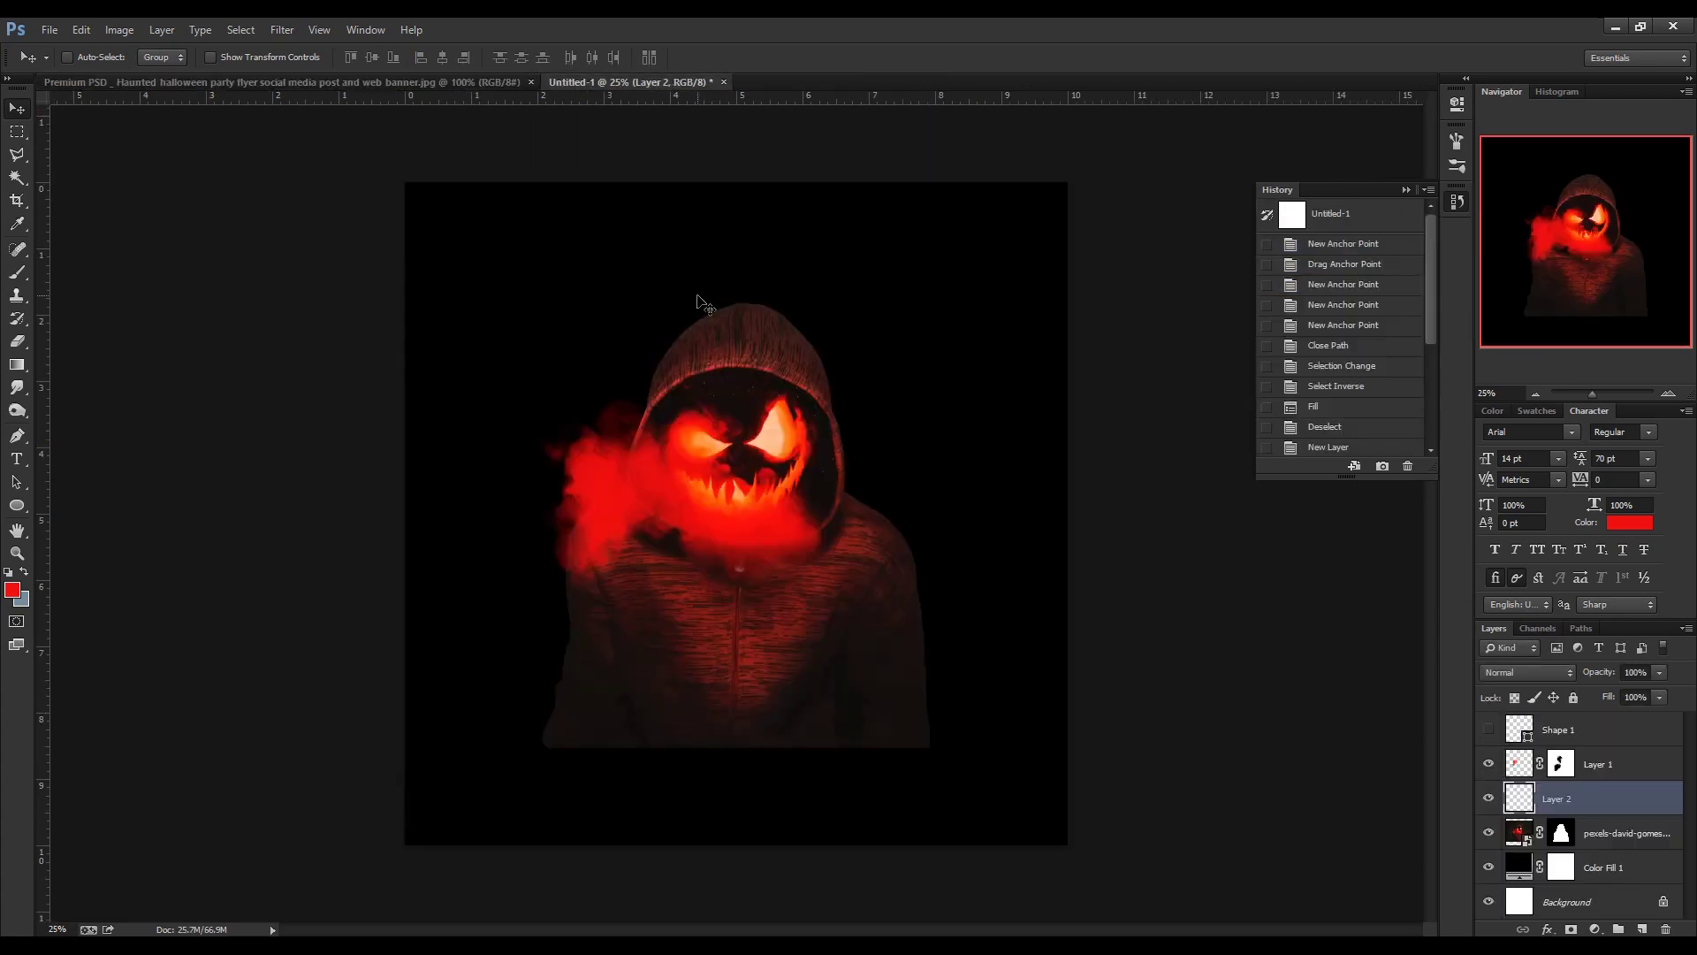
{"action": "left_click", "coordinate": [516, 83]}
{"action": "left_click", "coordinate": [632, 82]}
{"action": "key", "text": "ctrl+plus"}
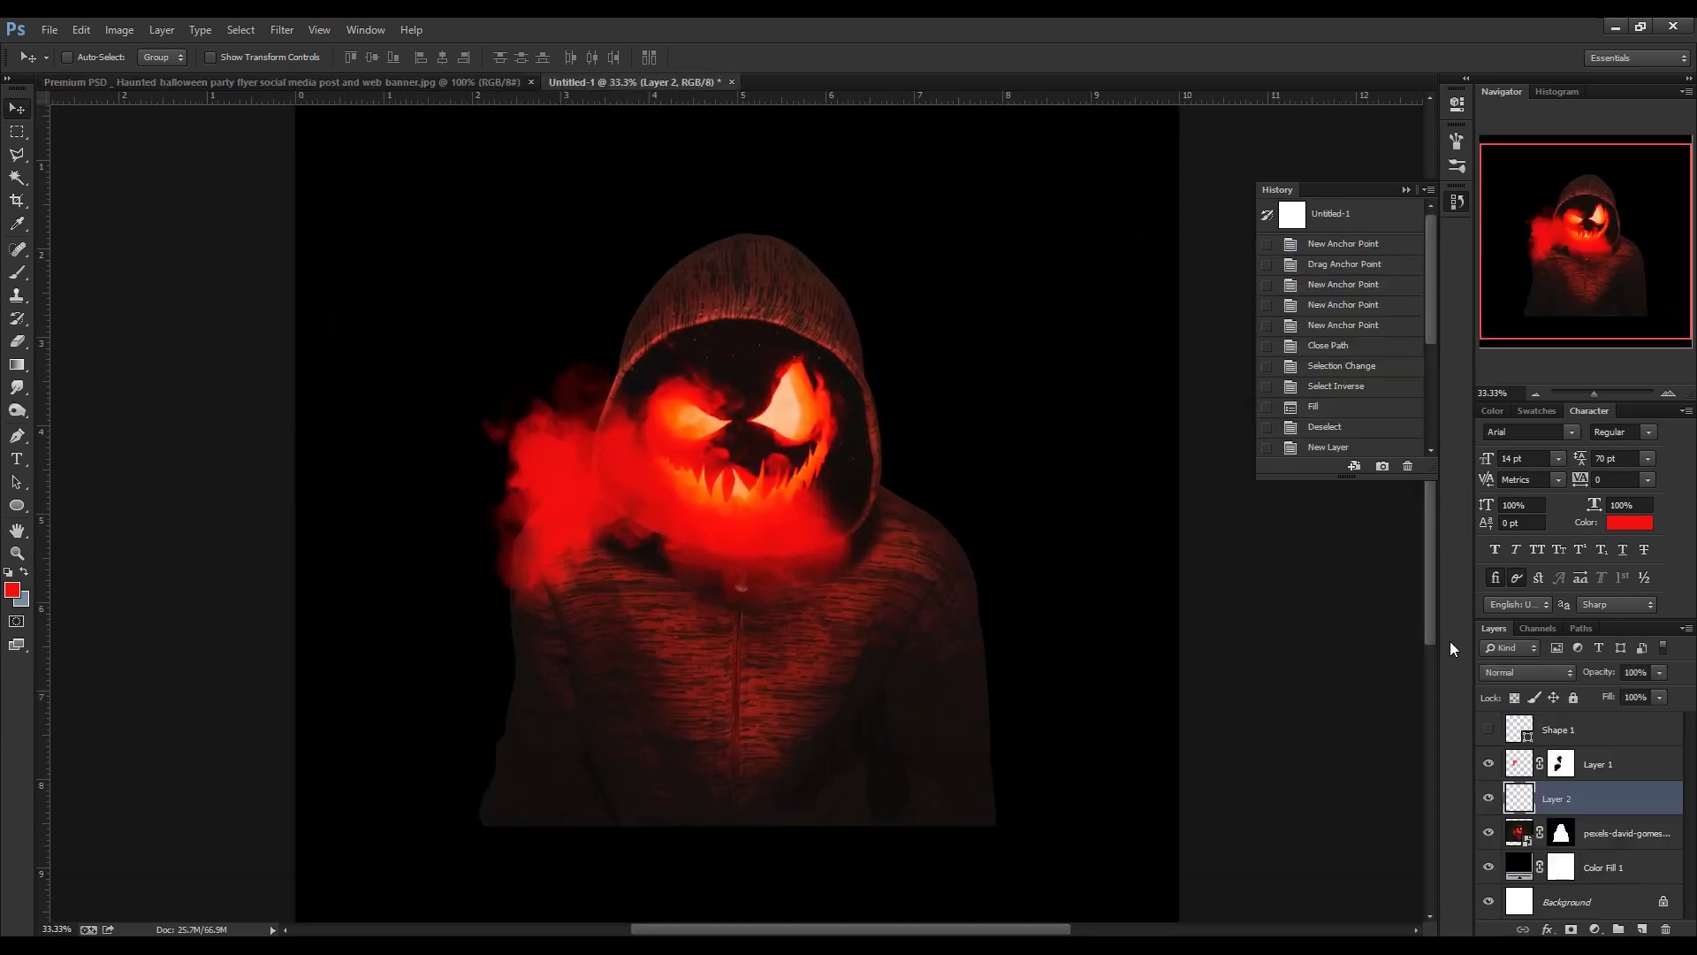
{"action": "left_click", "coordinate": [290, 85]}
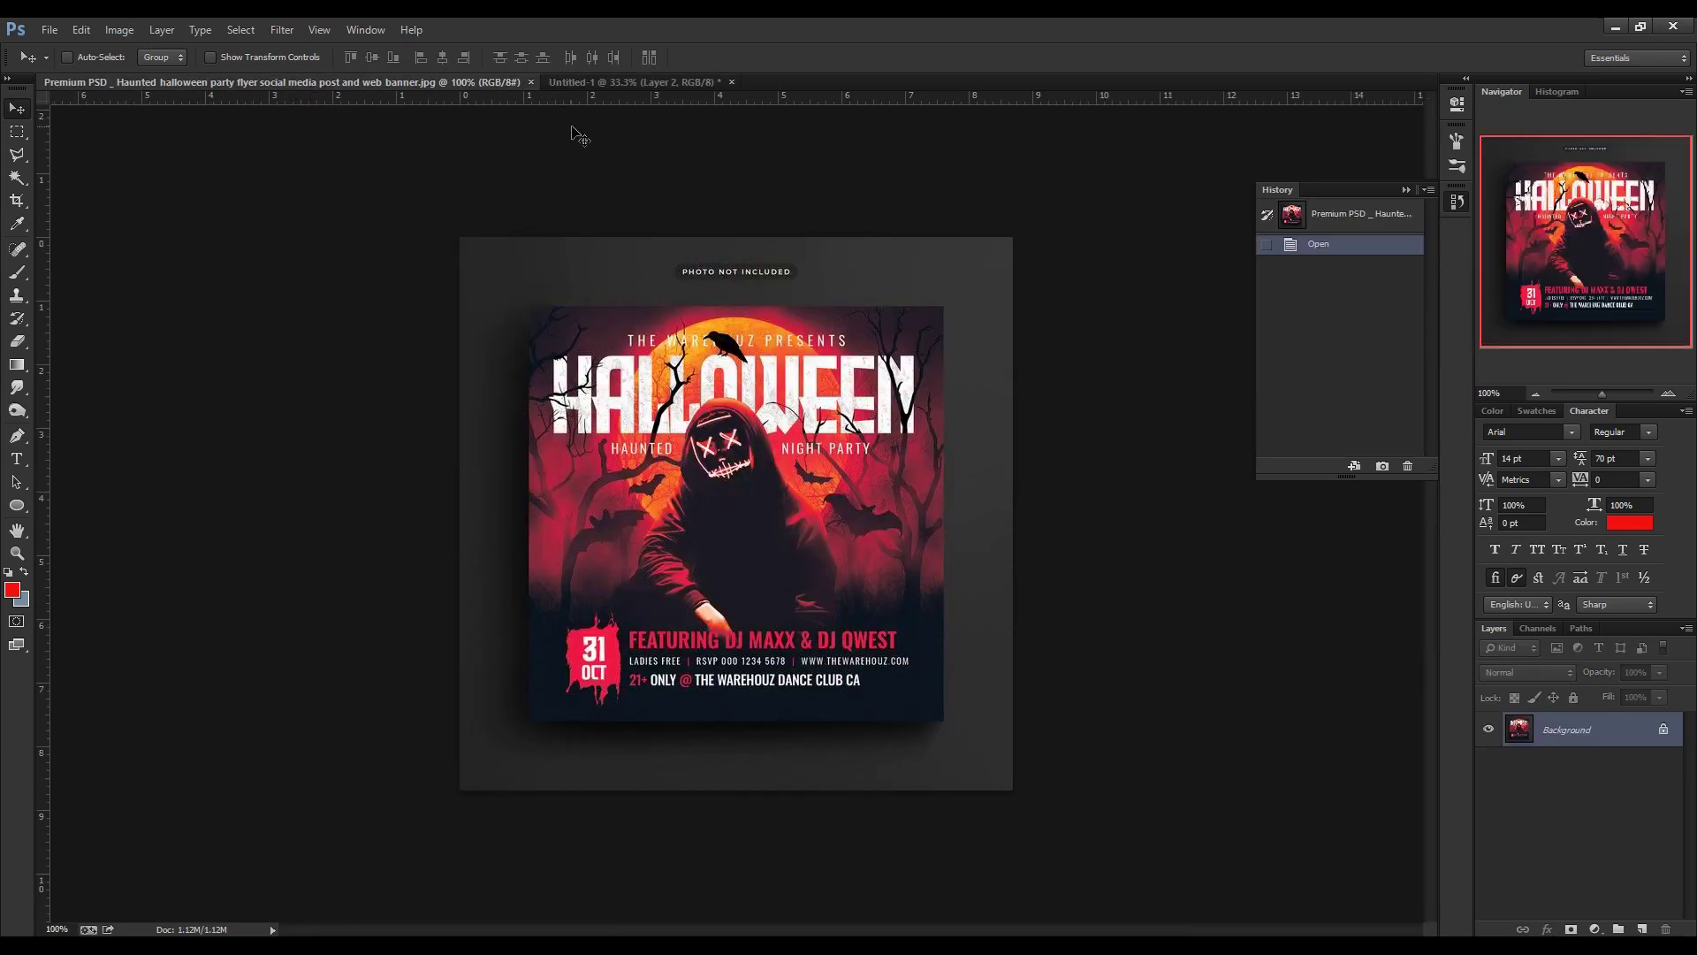
{"action": "left_click", "coordinate": [606, 83]}
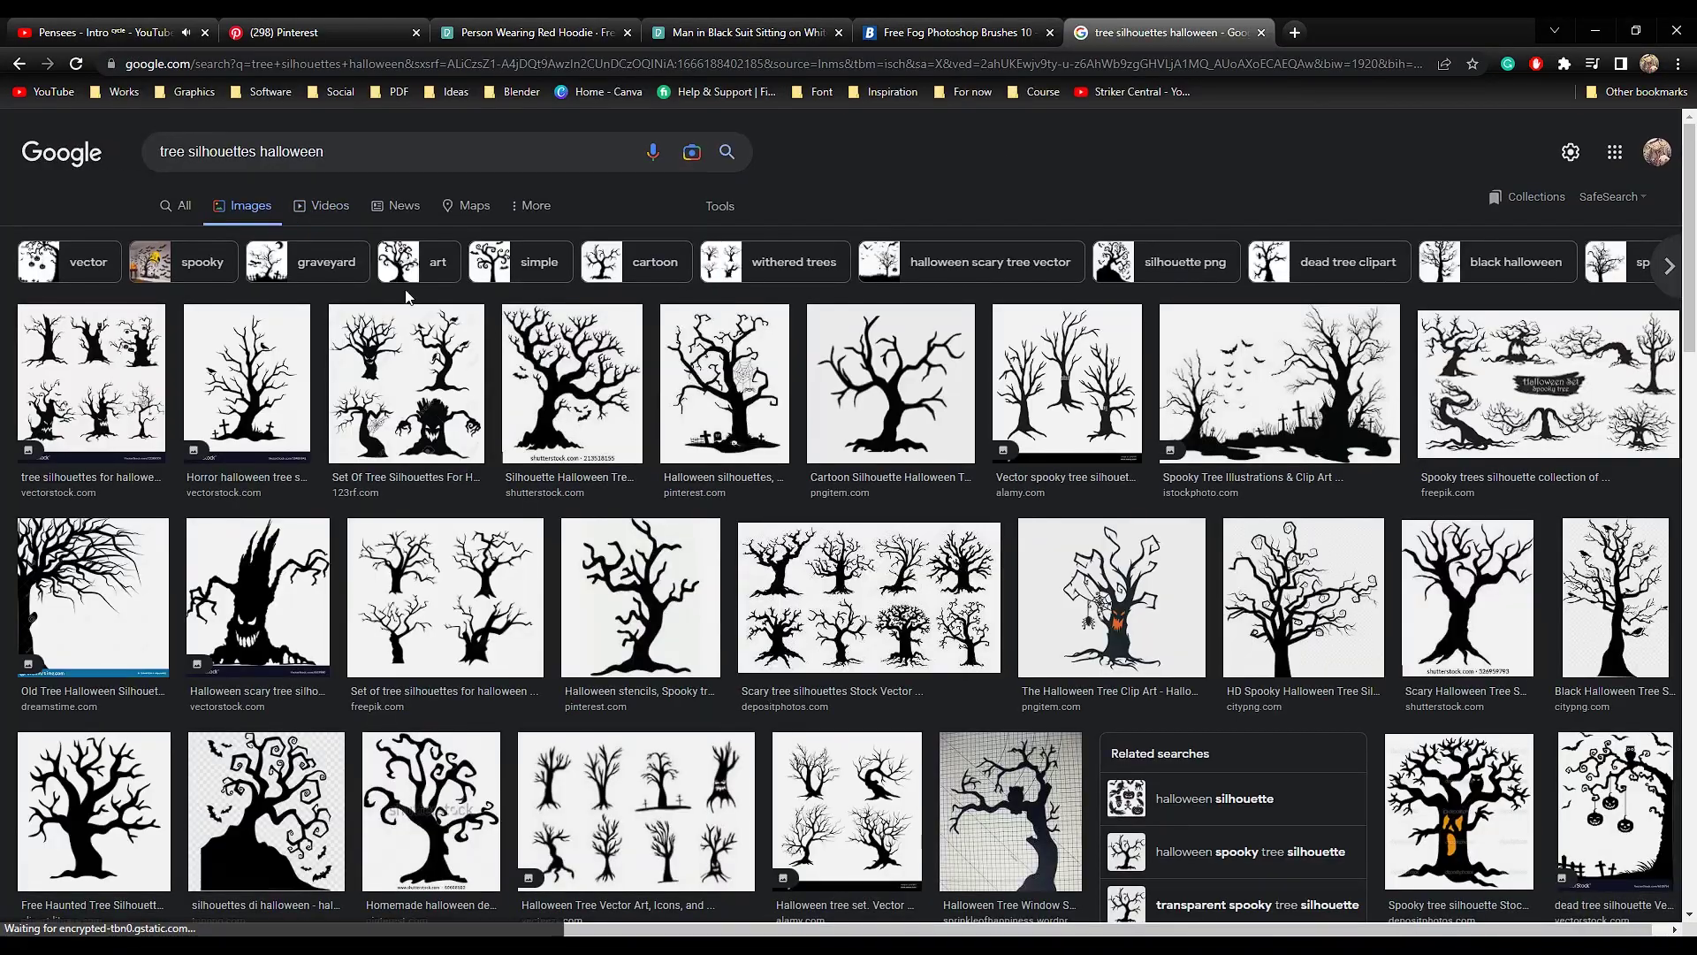
Scroll the 'tree silhouettes halloween' results and preview a tree silhouette image
{"action": "scroll", "coordinate": [474, 386], "scroll_direction": "down", "scroll_amount": 2}
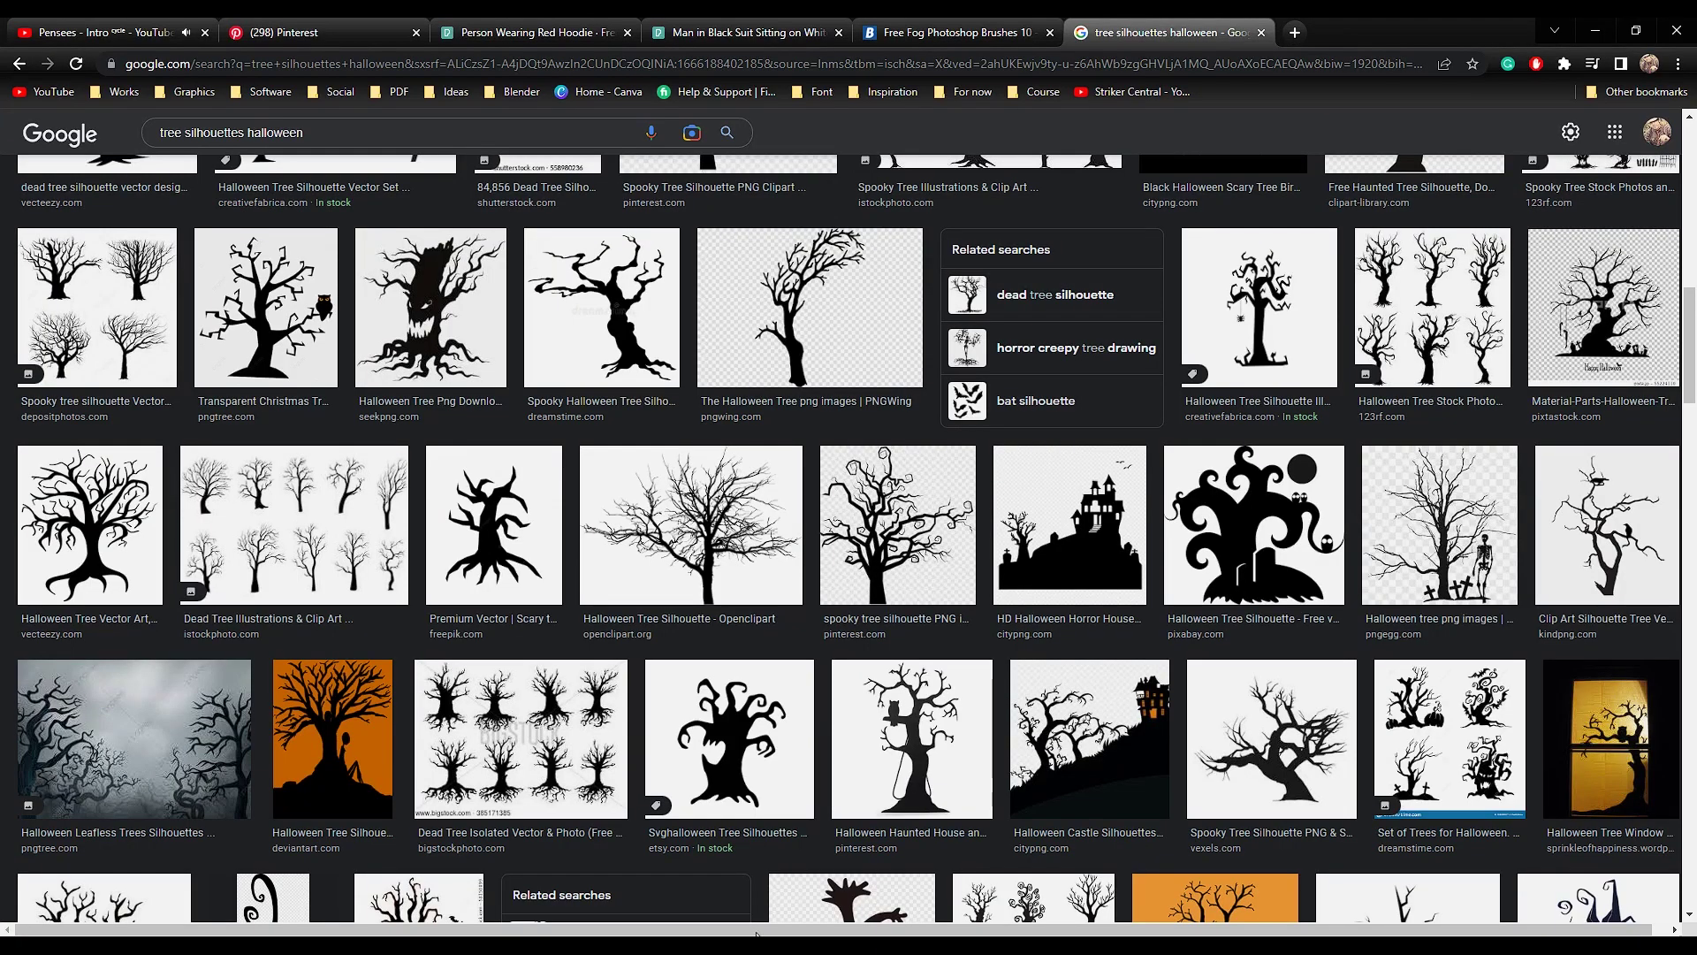
{"action": "left_click", "coordinate": [689, 526]}
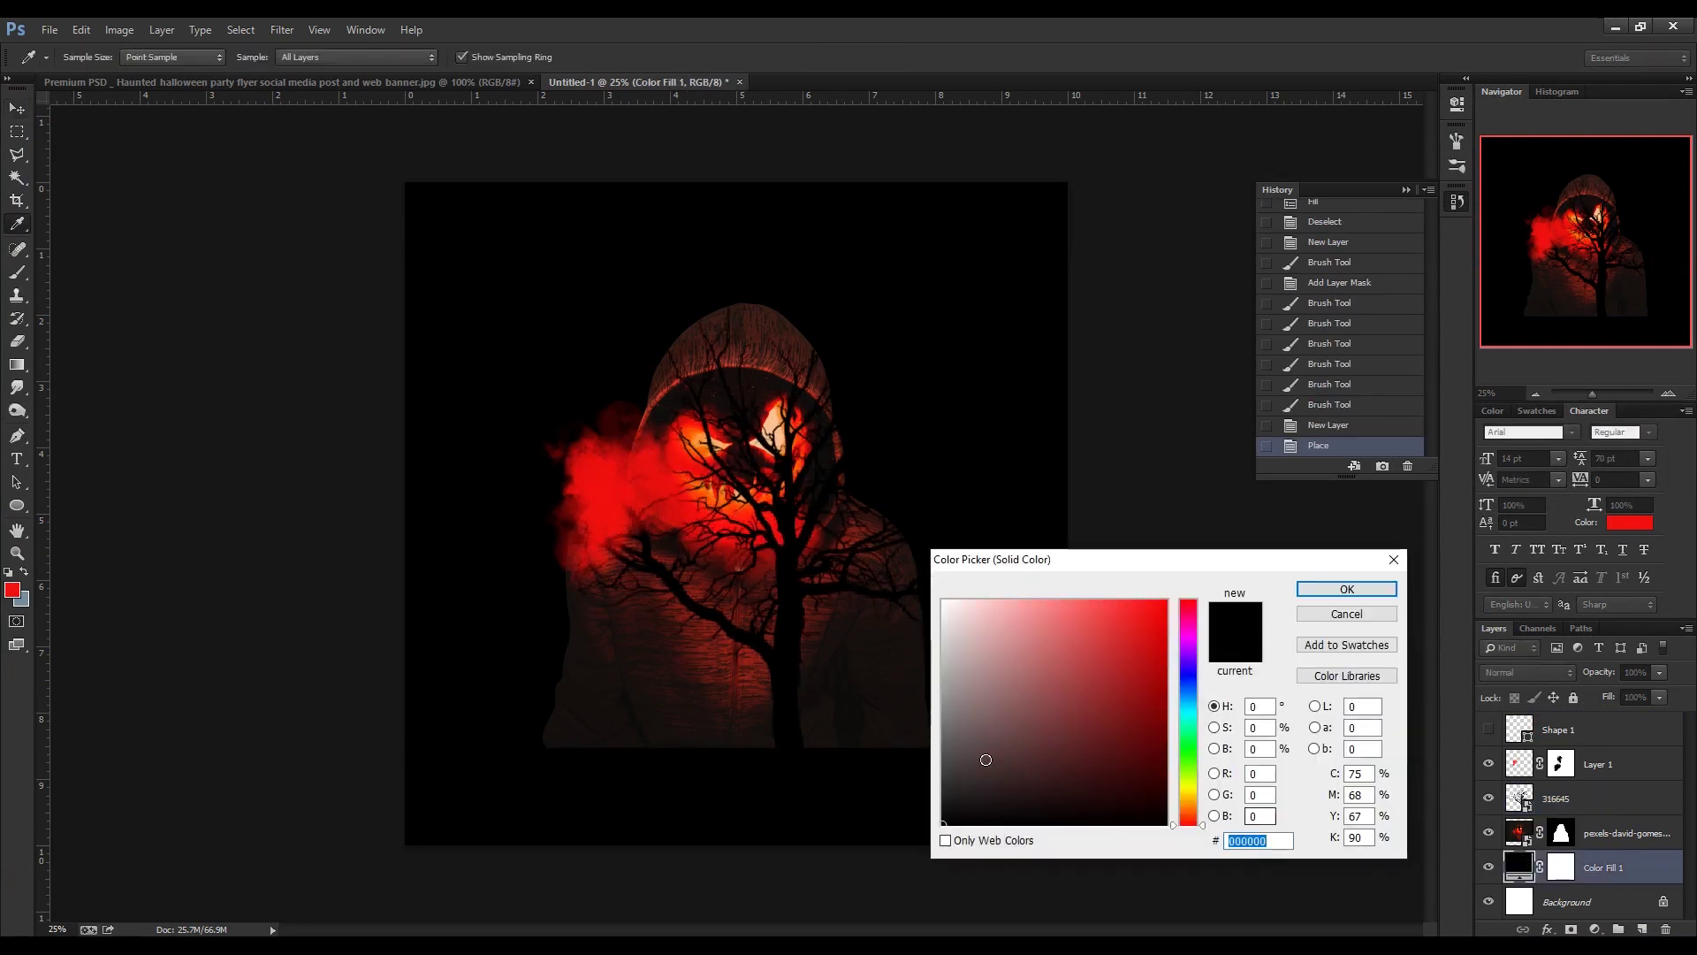
Put tree 316645 behind the figure at top-right and duplicate a copy to the left
{"action": "left_click_drag", "start_coordinate": [1591, 798], "coordinate": [1636, 848]}
{"action": "left_click_drag", "start_coordinate": [919, 654], "coordinate": [1121, 442]}
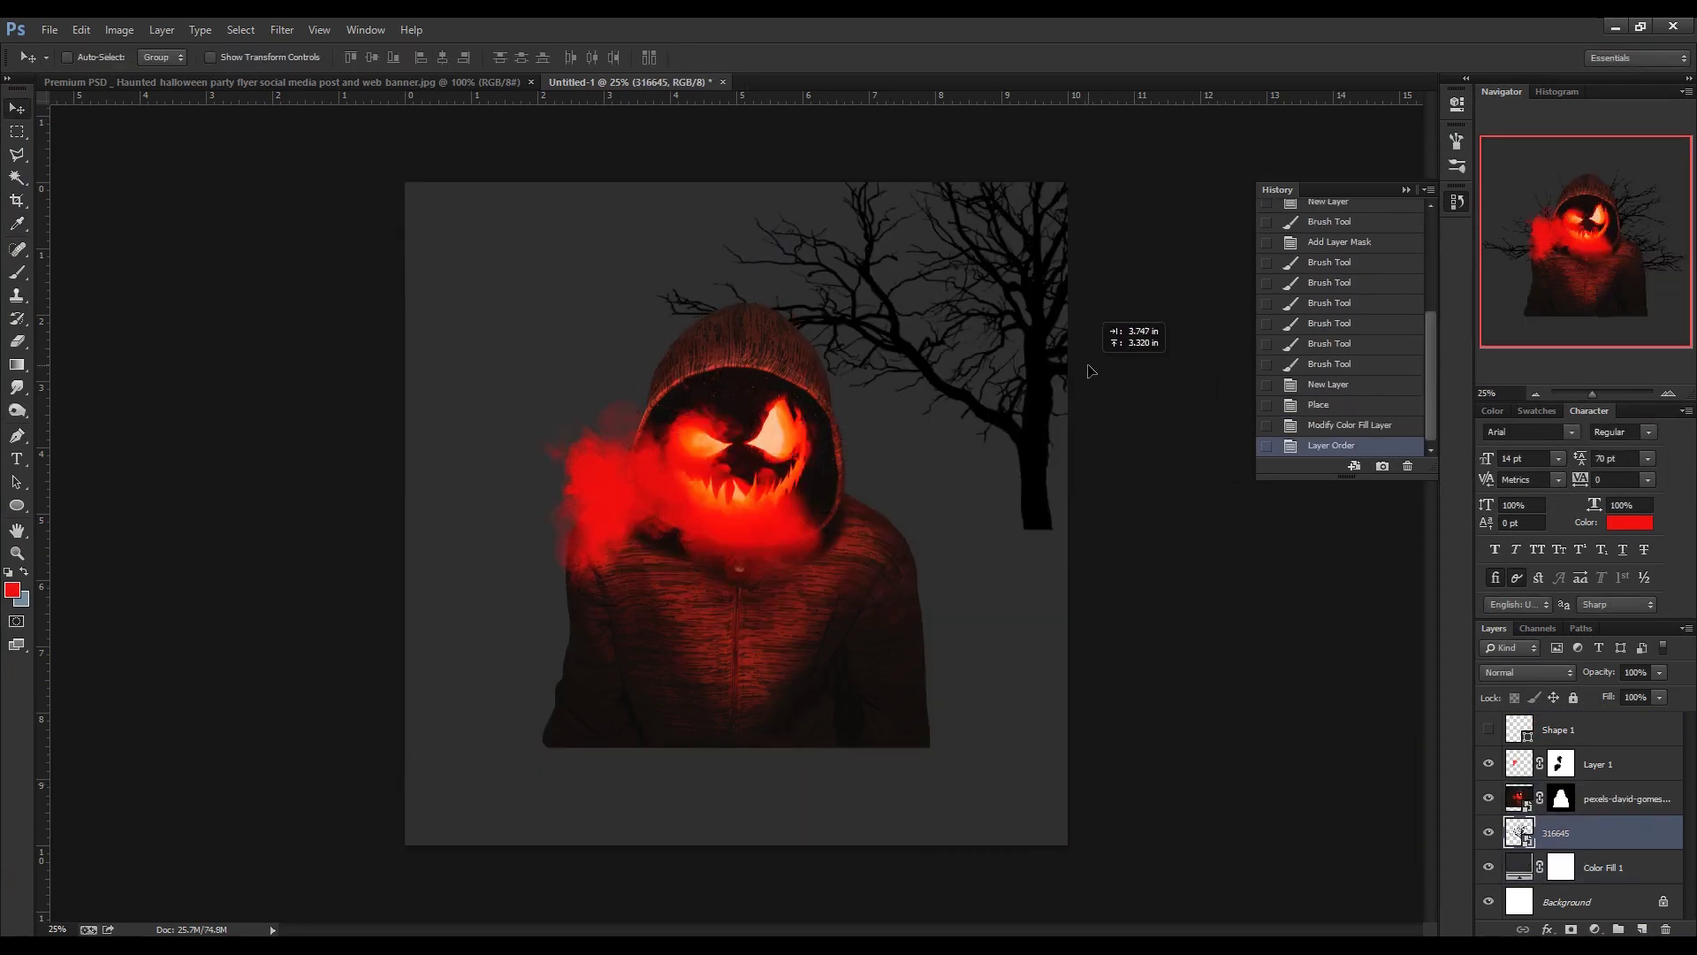
{"action": "key", "text": "ctrl+j"}
{"action": "mouse_move", "coordinate": [1074, 524]}
{"action": "left_mouse_down"}
{"action": "mouse_move", "coordinate": [363, 447]}
{"action": "mouse_move", "coordinate": [549, 473]}
{"action": "left_mouse_up"}
Scale the tree copy to about 65% at top-left, then open the birds-tree PNG
{"action": "key", "text": "ctrl+t"}
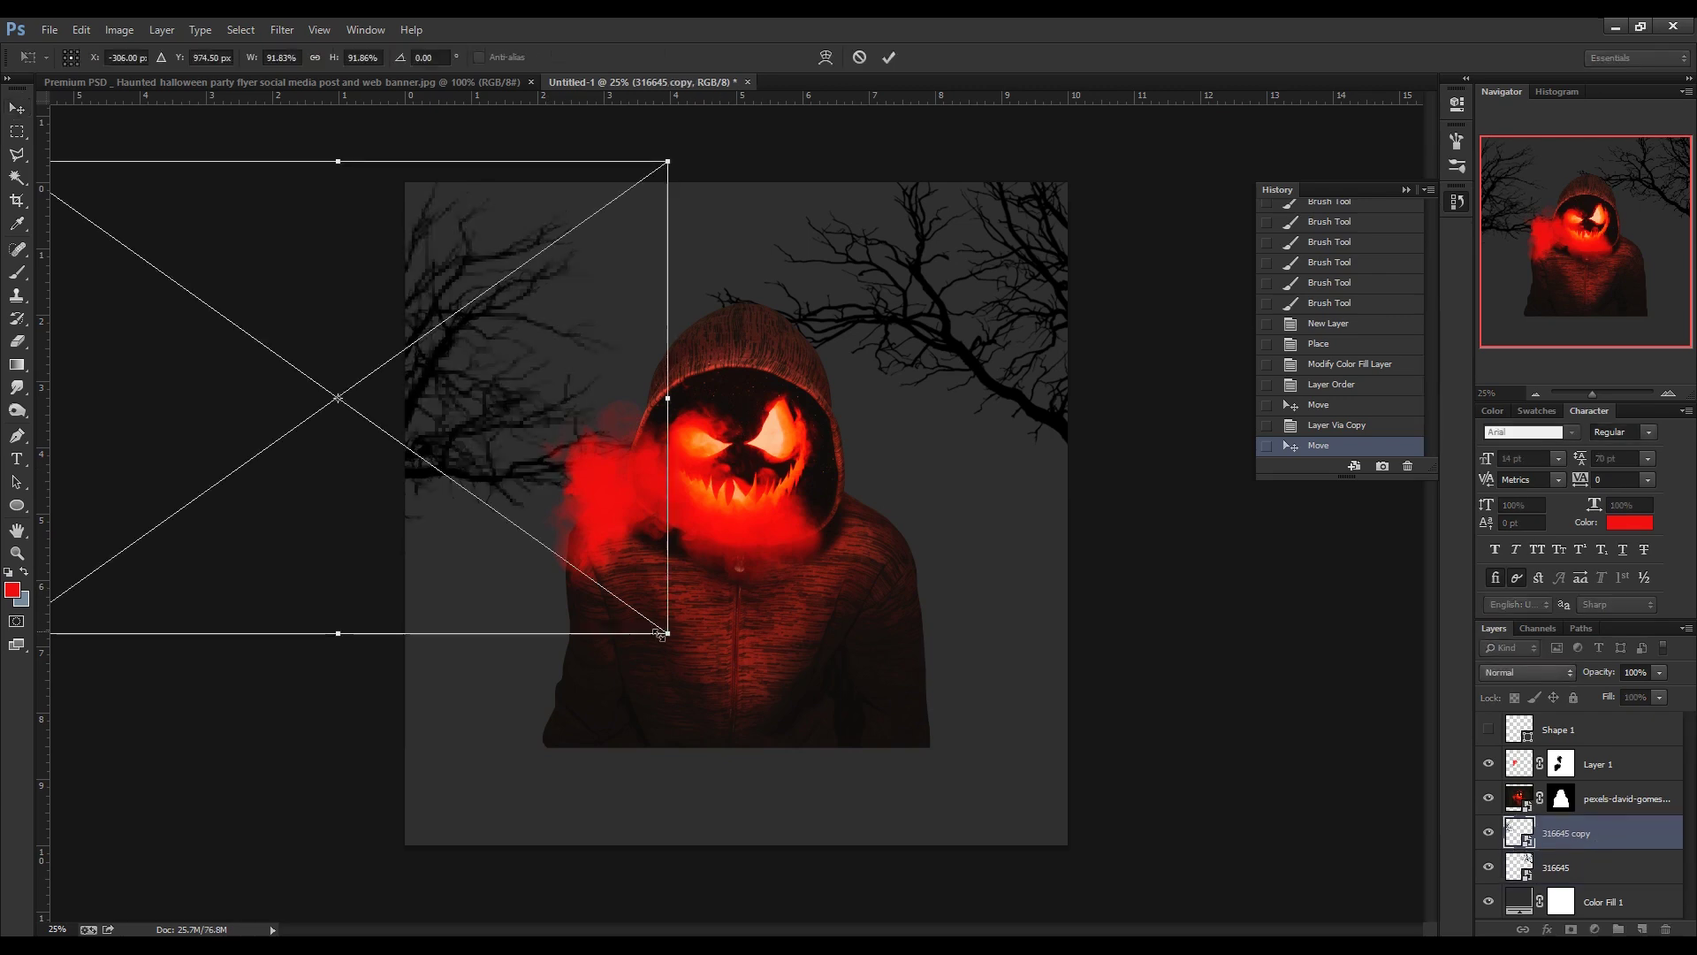
{"action": "left_click_drag", "start_coordinate": [618, 575], "coordinate": [463, 488]}
{"action": "key", "text": "Return"}
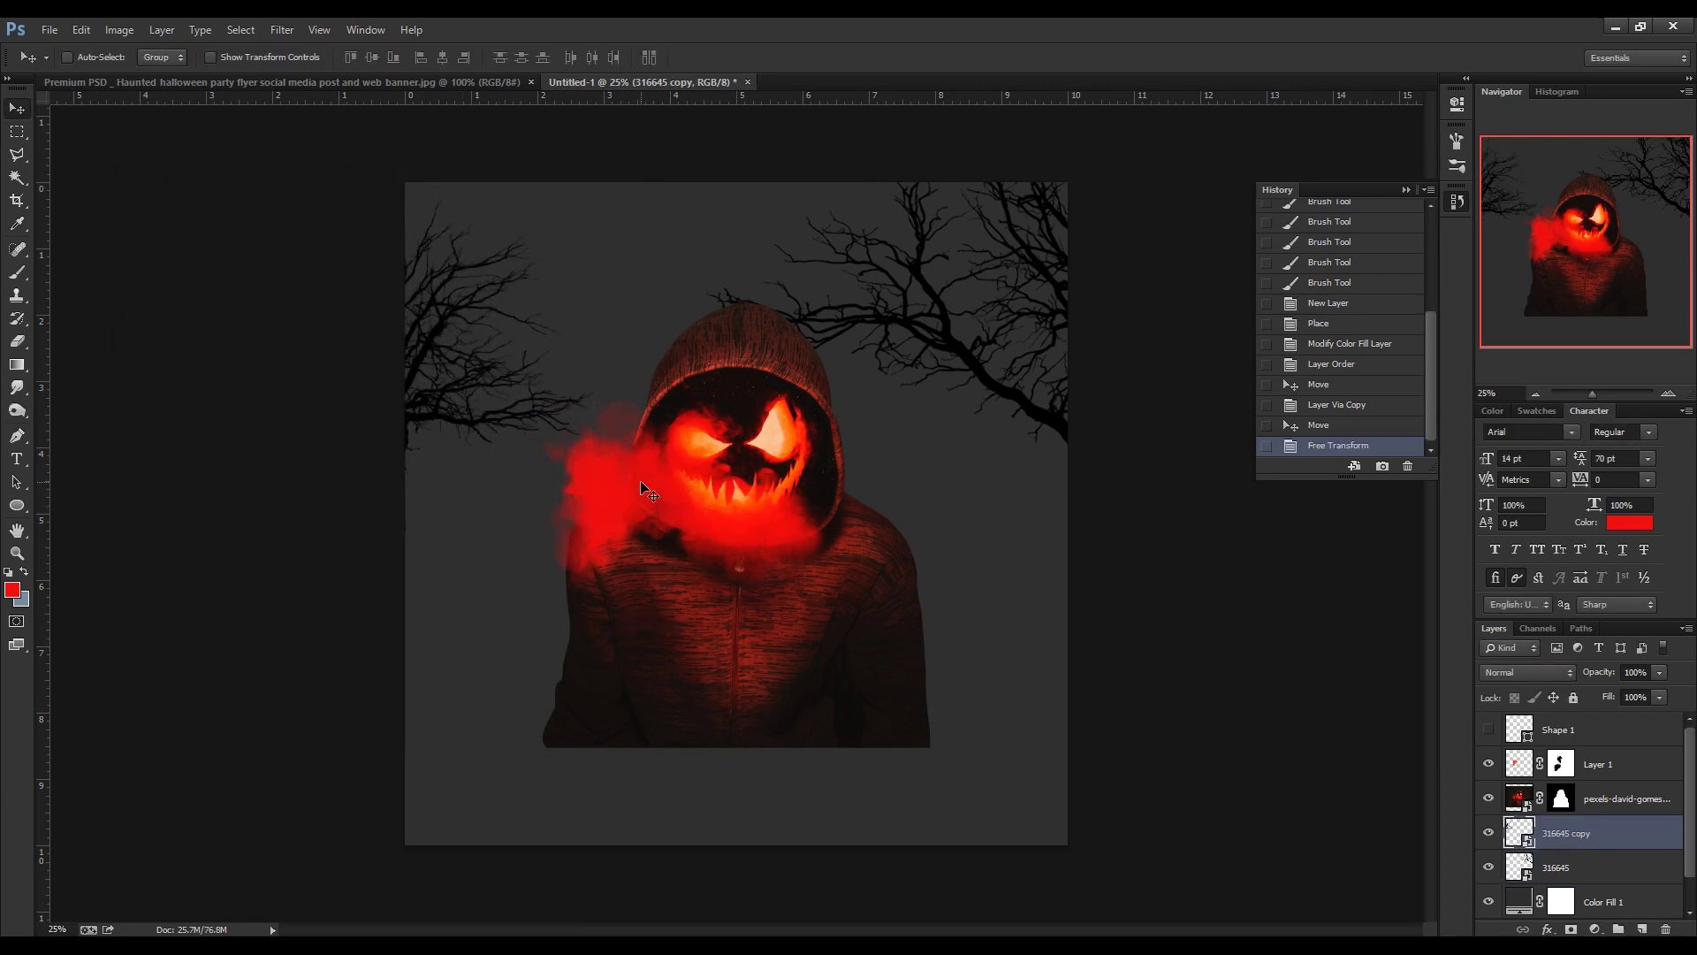
{"action": "left_click_drag", "start_coordinate": [534, 443], "coordinate": [539, 444]}
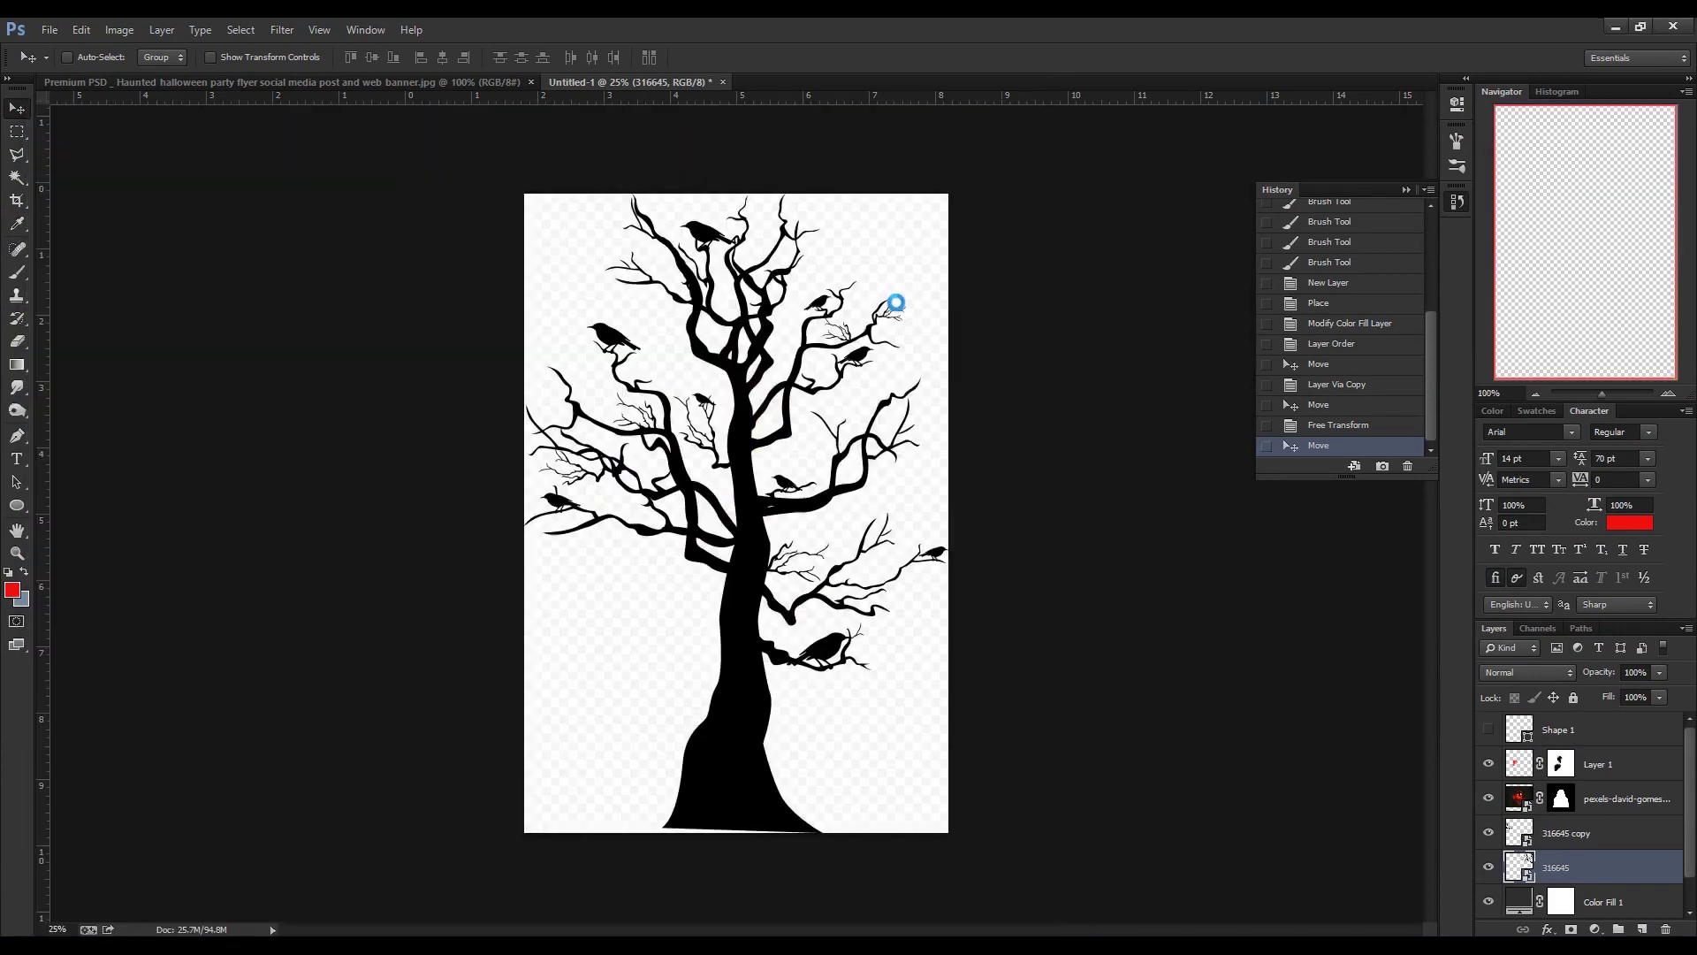
{"action": "left_click", "coordinate": [241, 26]}
{"action": "left_click", "coordinate": [270, 199]}
Turn the colour-selected birds tree into a solid colour fill smart object
{"action": "left_click", "coordinate": [675, 379]}
{"action": "left_click", "coordinate": [1596, 929]}
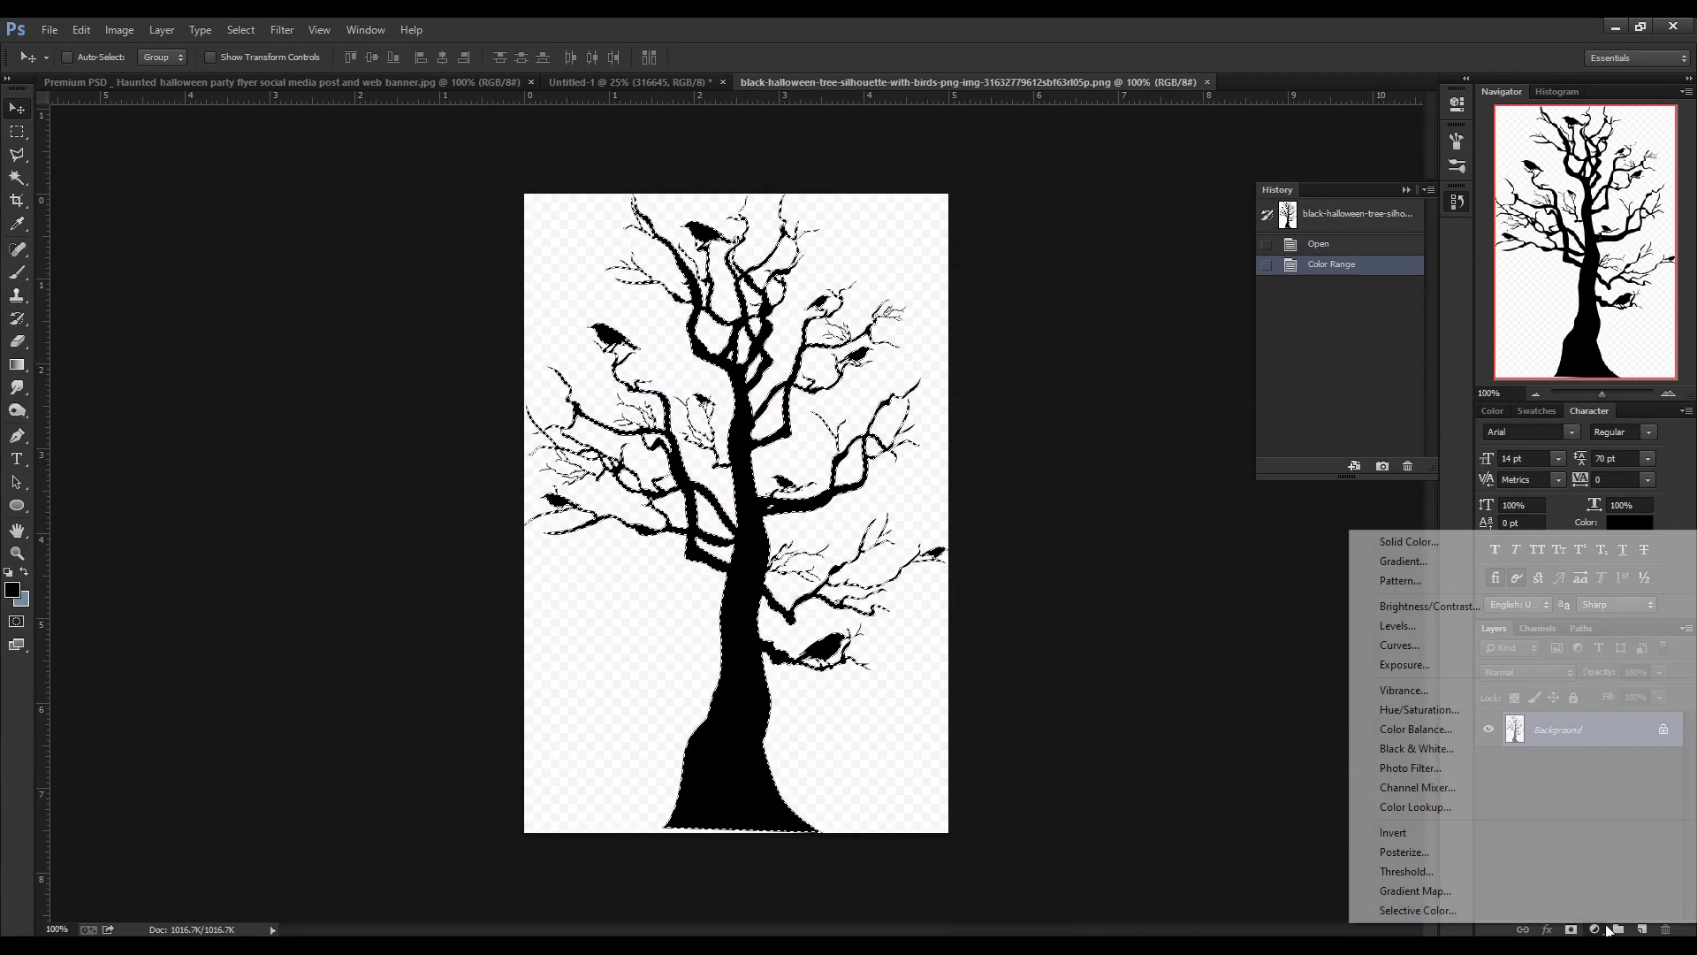
{"action": "left_click", "coordinate": [1379, 541]}
{"action": "left_click", "coordinate": [1344, 587]}
{"action": "right_click", "coordinate": [1591, 730]}
{"action": "left_click", "coordinate": [1584, 209]}
Bring the bird tree into the flyer document and reorder its layer in the stack
{"action": "mouse_move", "coordinate": [739, 531]}
{"action": "left_mouse_down"}
{"action": "mouse_move", "coordinate": [651, 454]}
{"action": "mouse_move", "coordinate": [438, 648]}
{"action": "left_mouse_up"}
{"action": "key", "text": "ctrl+t"}
{"action": "key", "text": "Return"}
{"action": "key", "text": "ctrl+Tab"}
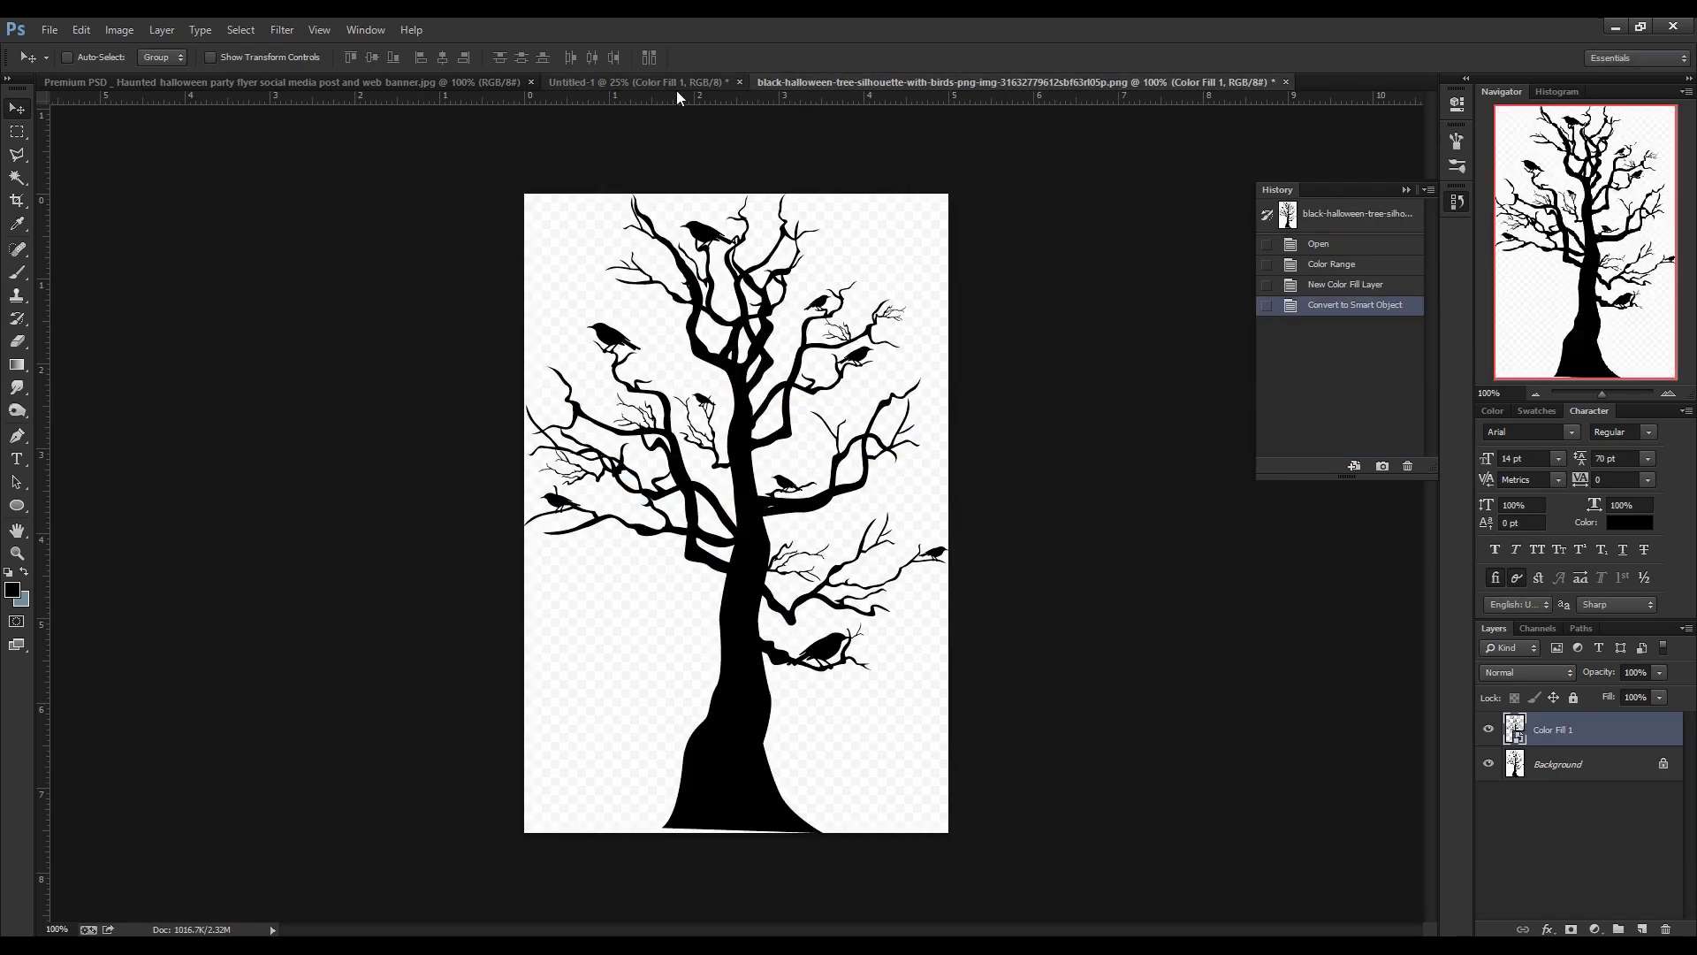
{"action": "key", "text": "ctrl+shift+Tab"}
{"action": "left_click_drag", "start_coordinate": [1556, 867], "coordinate": [1507, 844]}
Paint dark fog across the canvas bottom on a new layer
{"action": "left_click", "coordinate": [1642, 929], "text": "ctrl"}
{"action": "key", "text": "b"}
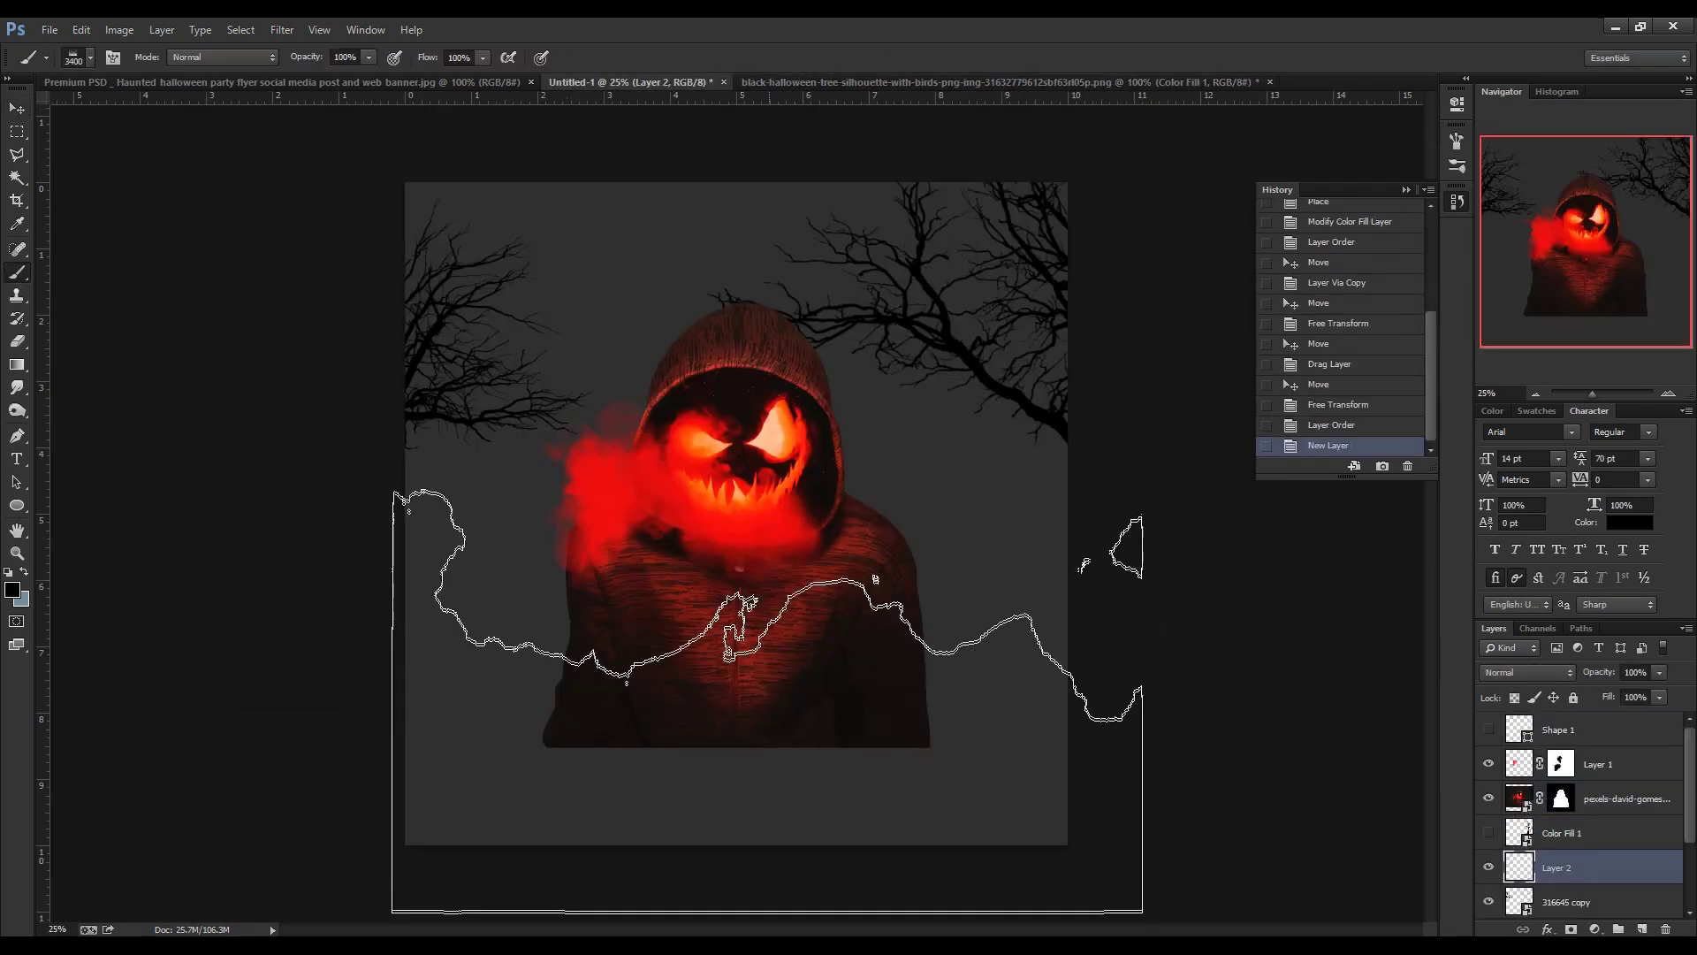
{"action": "left_click", "coordinate": [765, 698]}
Brush red smoke across the lower canvas on a new layer below Layer 2
{"action": "left_click", "coordinate": [12, 589]}
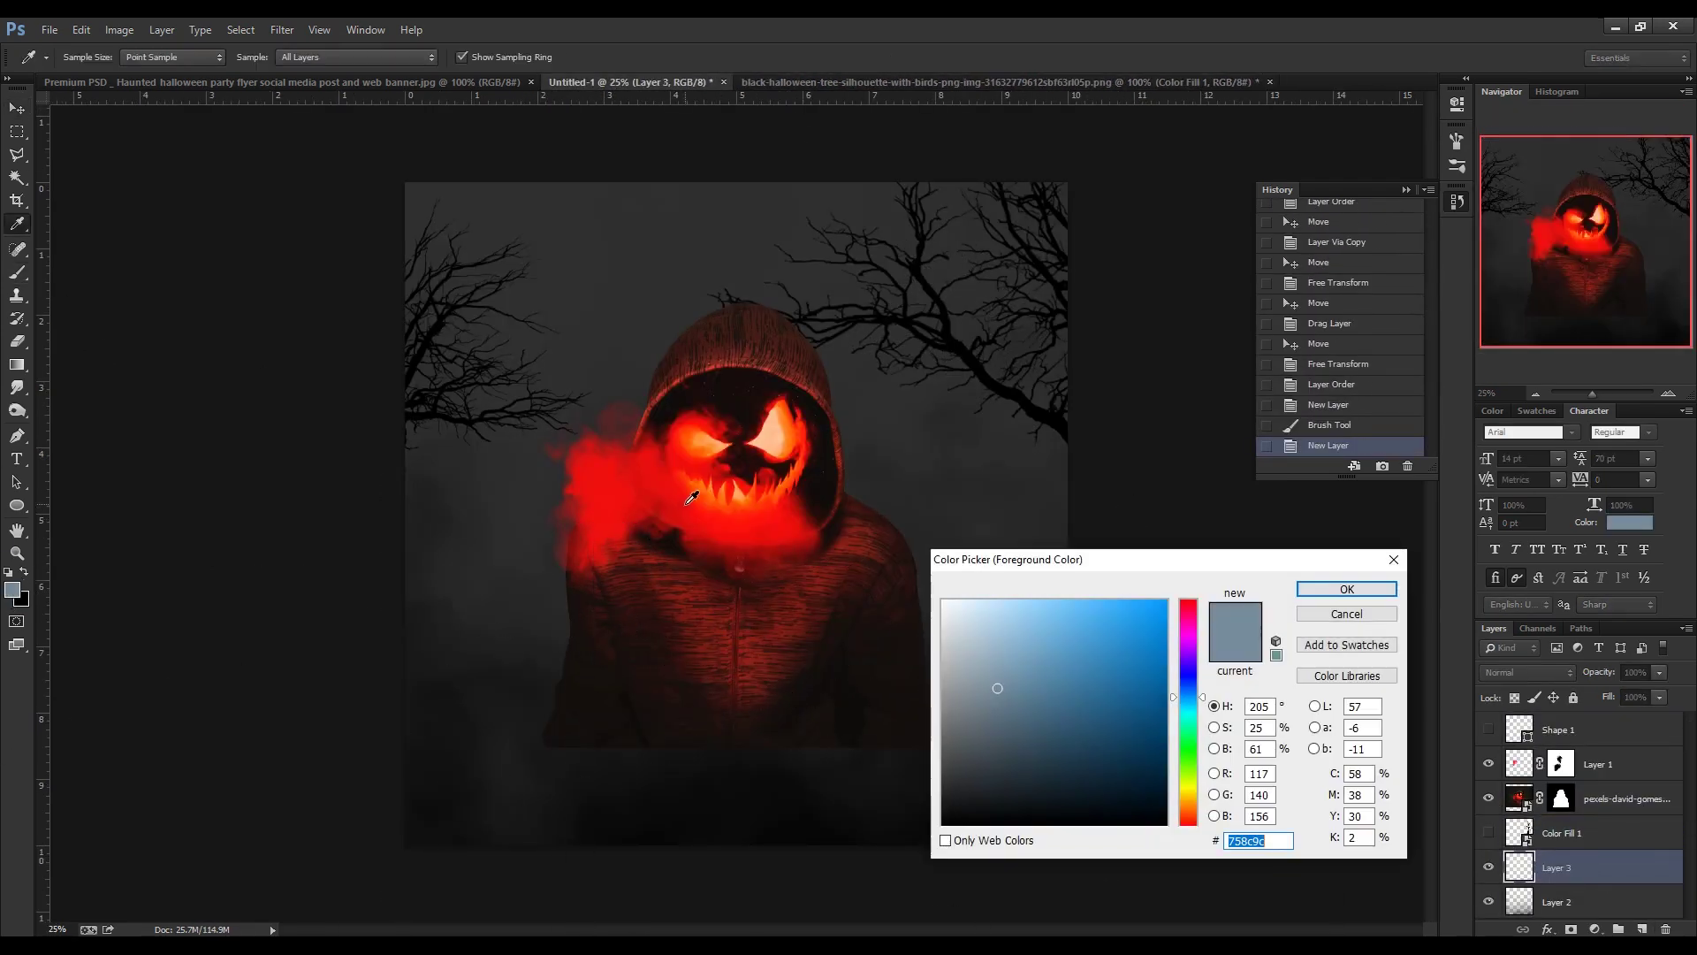
{"action": "left_click", "coordinate": [1341, 583]}
{"action": "left_click", "coordinate": [1642, 929]}
{"action": "left_click_drag", "start_coordinate": [1553, 855], "coordinate": [1556, 911]}
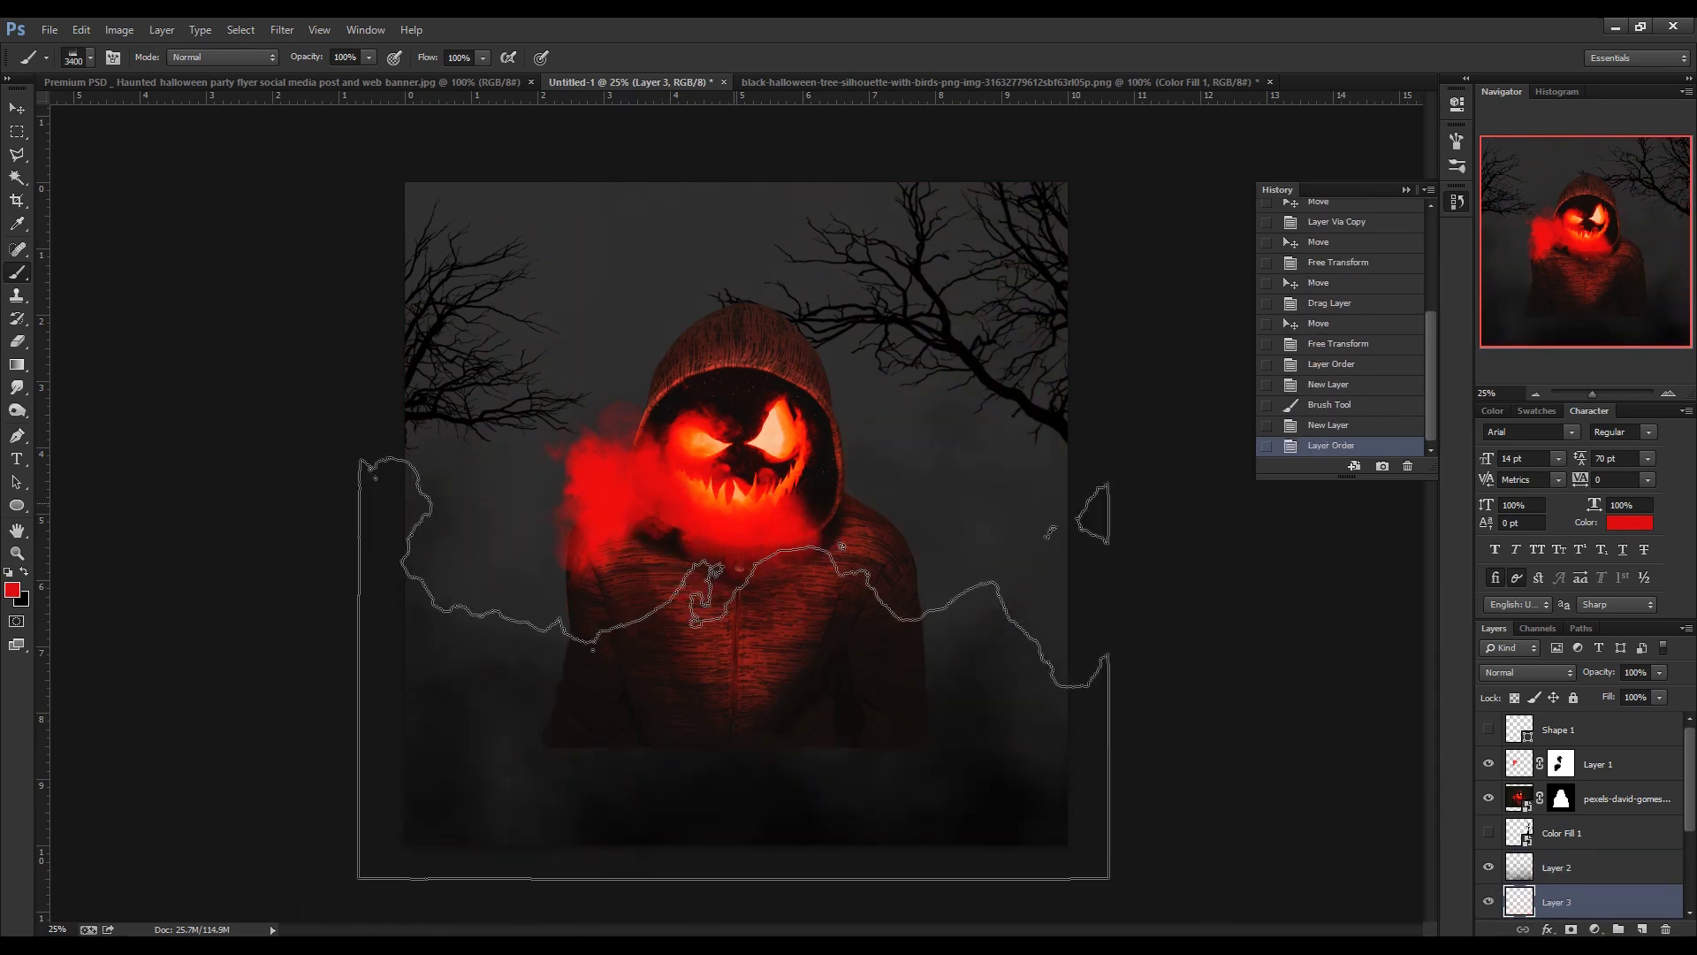
{"action": "left_click", "coordinate": [729, 672]}
Move and scale the crow tree to the right, checking against the reference flyer
{"action": "left_click", "coordinate": [1489, 831]}
{"action": "left_click", "coordinate": [1564, 832]}
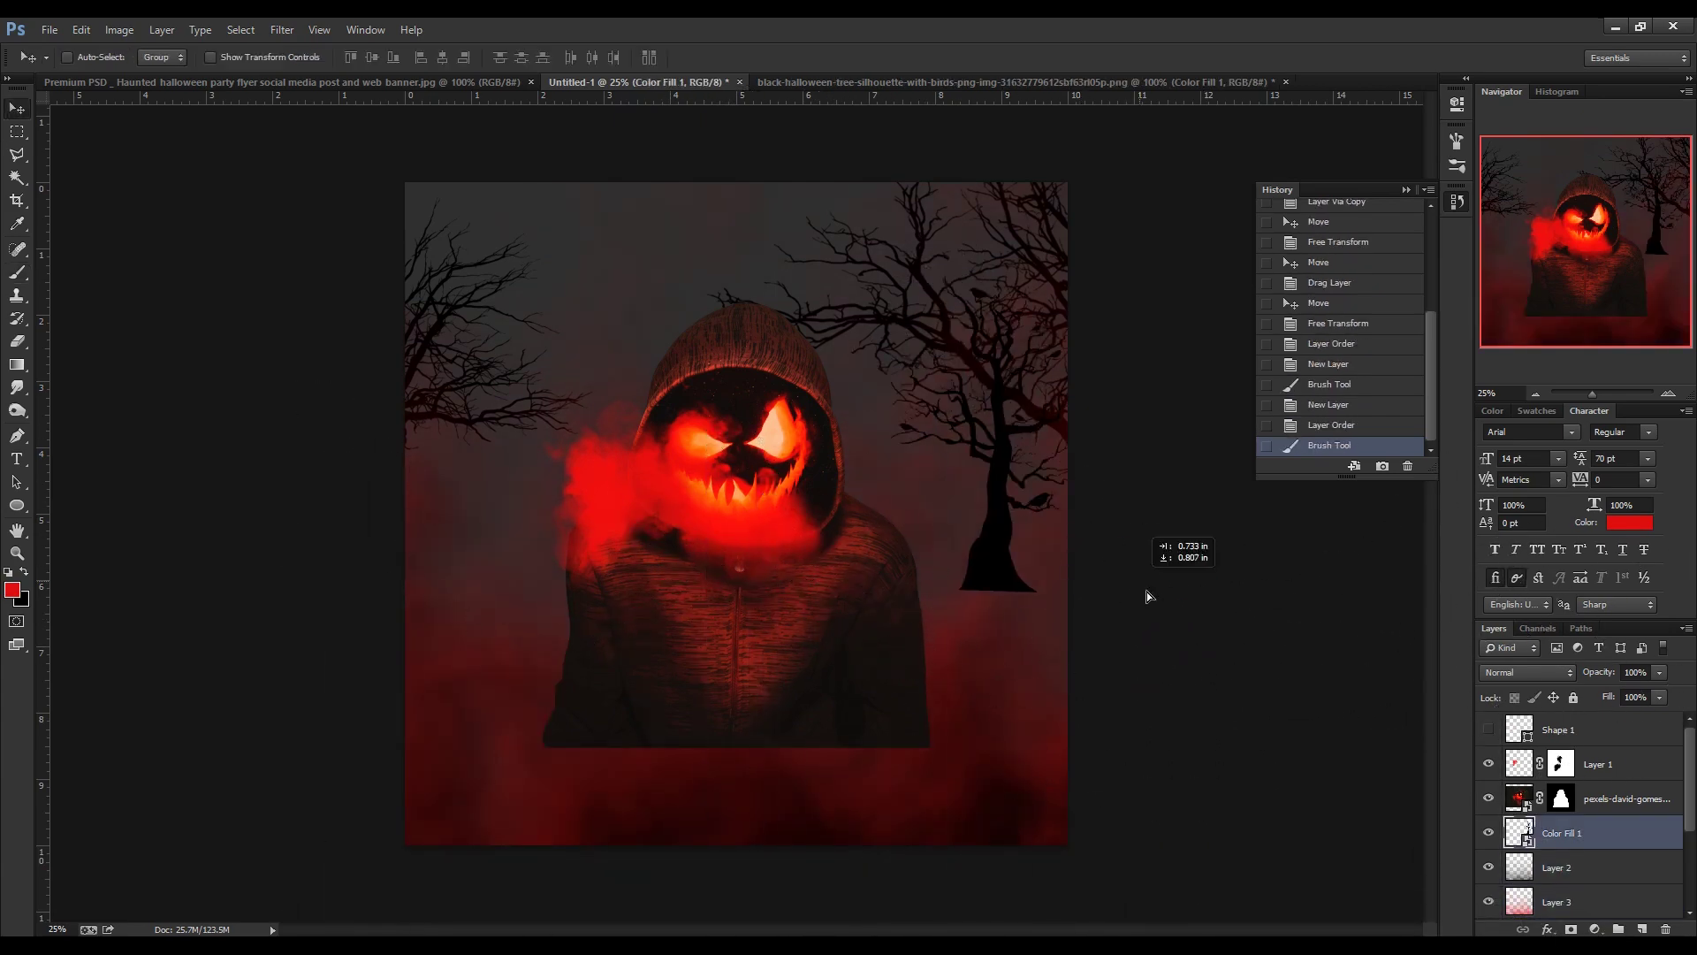
{"action": "key", "text": "v"}
{"action": "left_click_drag", "start_coordinate": [1148, 591], "coordinate": [1137, 652]}
{"action": "key", "text": "ctrl+t"}
{"action": "key", "text": "Return"}
{"action": "left_click", "coordinate": [283, 82]}
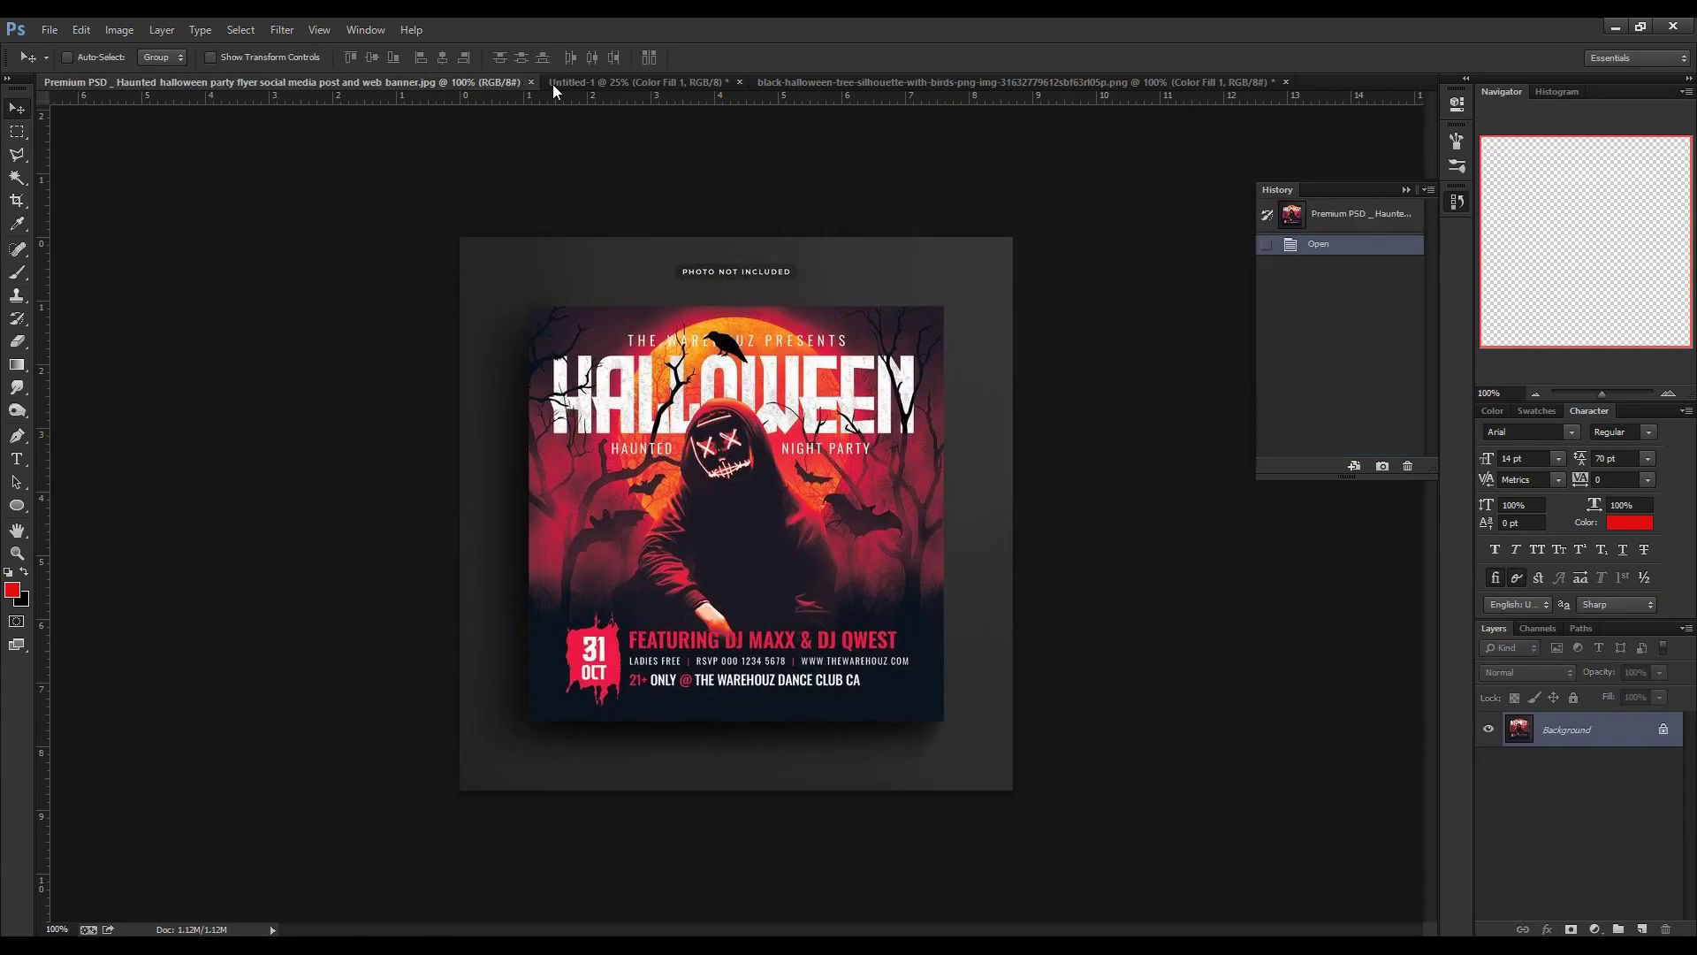
{"action": "left_click", "coordinate": [554, 83]}
Shift the tree left and resize and reposition bare tree 316645
{"action": "mouse_move", "coordinate": [1011, 374]}
{"action": "left_mouse_down"}
{"action": "mouse_move", "coordinate": [616, 298]}
{"action": "mouse_move", "coordinate": [849, 319]}
{"action": "left_mouse_up"}
{"action": "scroll", "coordinate": [1567, 872], "scroll_direction": "down", "scroll_amount": 3}
{"action": "left_click", "coordinate": [1564, 867]}
{"action": "key", "text": "ctrl+t"}
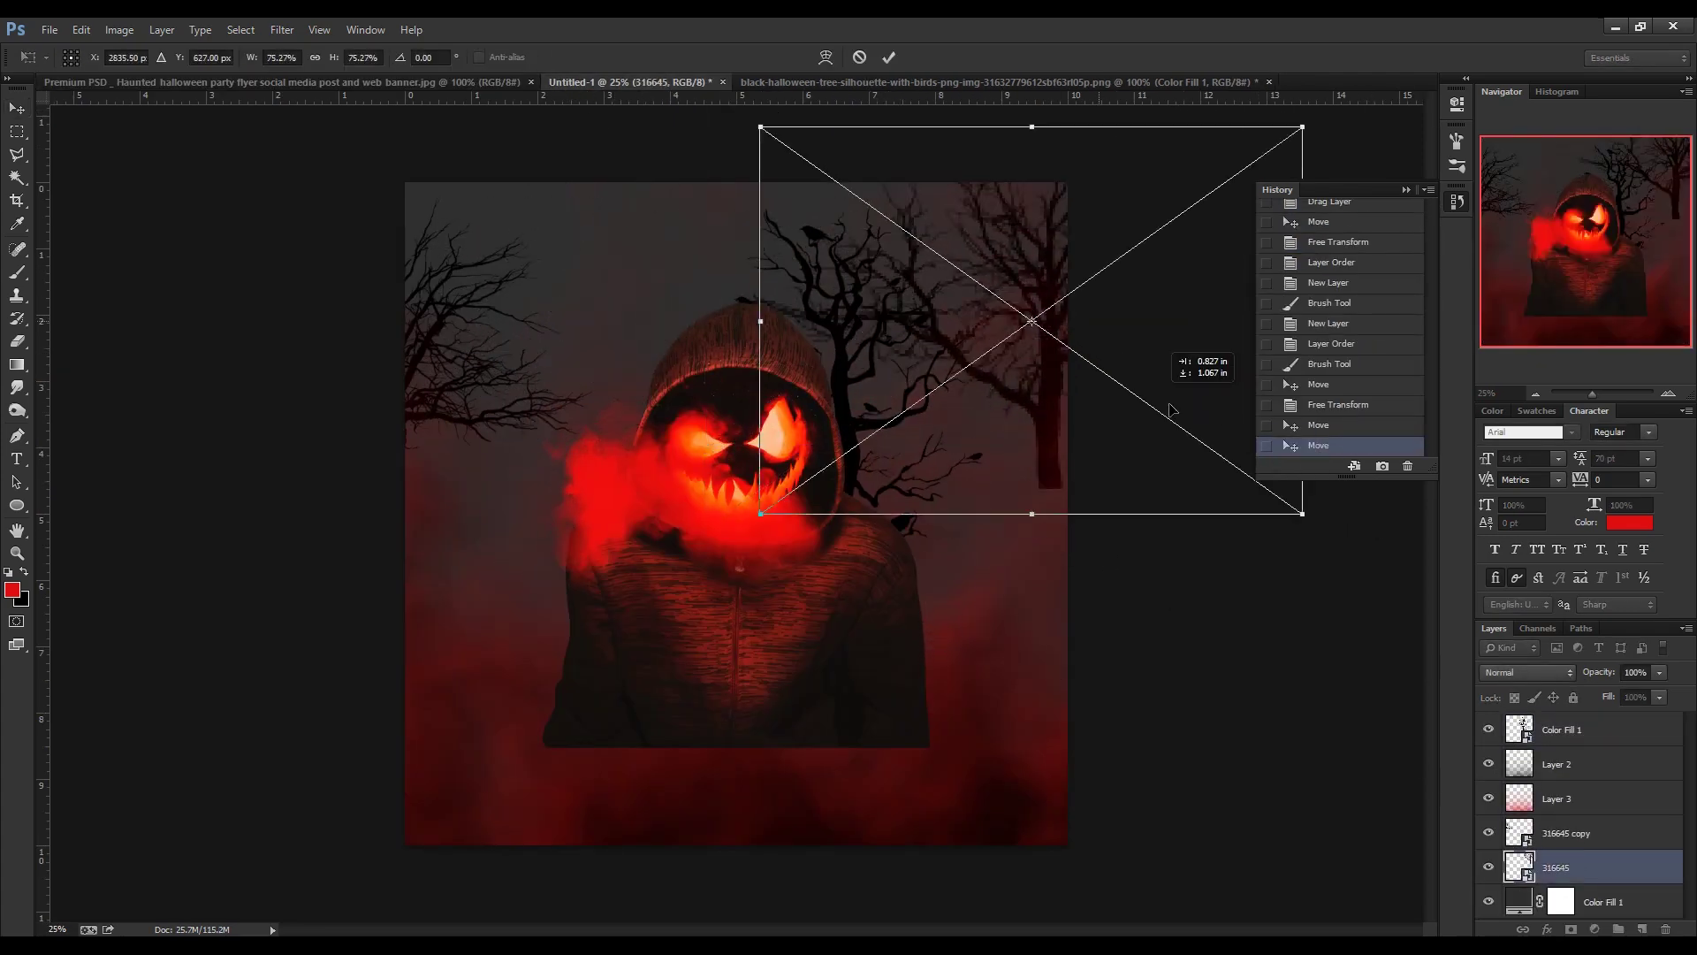
{"action": "left_click_drag", "start_coordinate": [1175, 353], "coordinate": [1238, 487]}
{"action": "key", "text": "Return"}
{"action": "left_click_drag", "start_coordinate": [1073, 542], "coordinate": [1131, 561]}
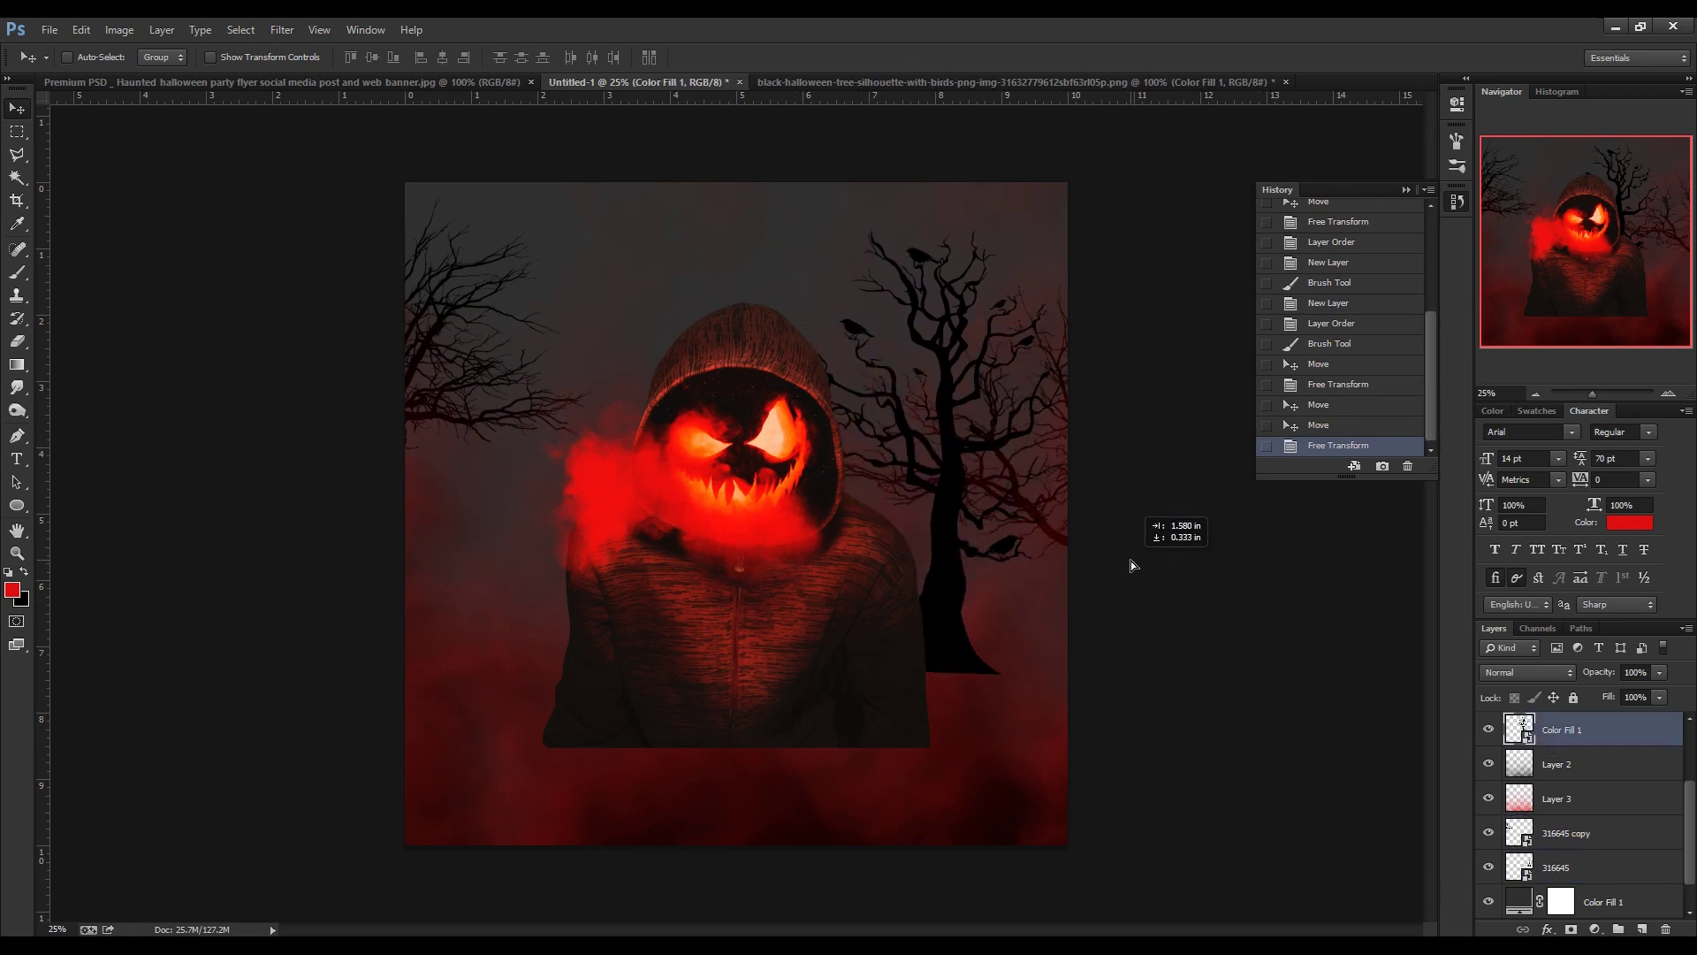
Hide the crow tree, select Layer 2, and view the reference flyer
{"action": "left_click", "coordinate": [1488, 729]}
{"action": "left_click", "coordinate": [1565, 763]}
{"action": "left_click", "coordinate": [410, 87]}
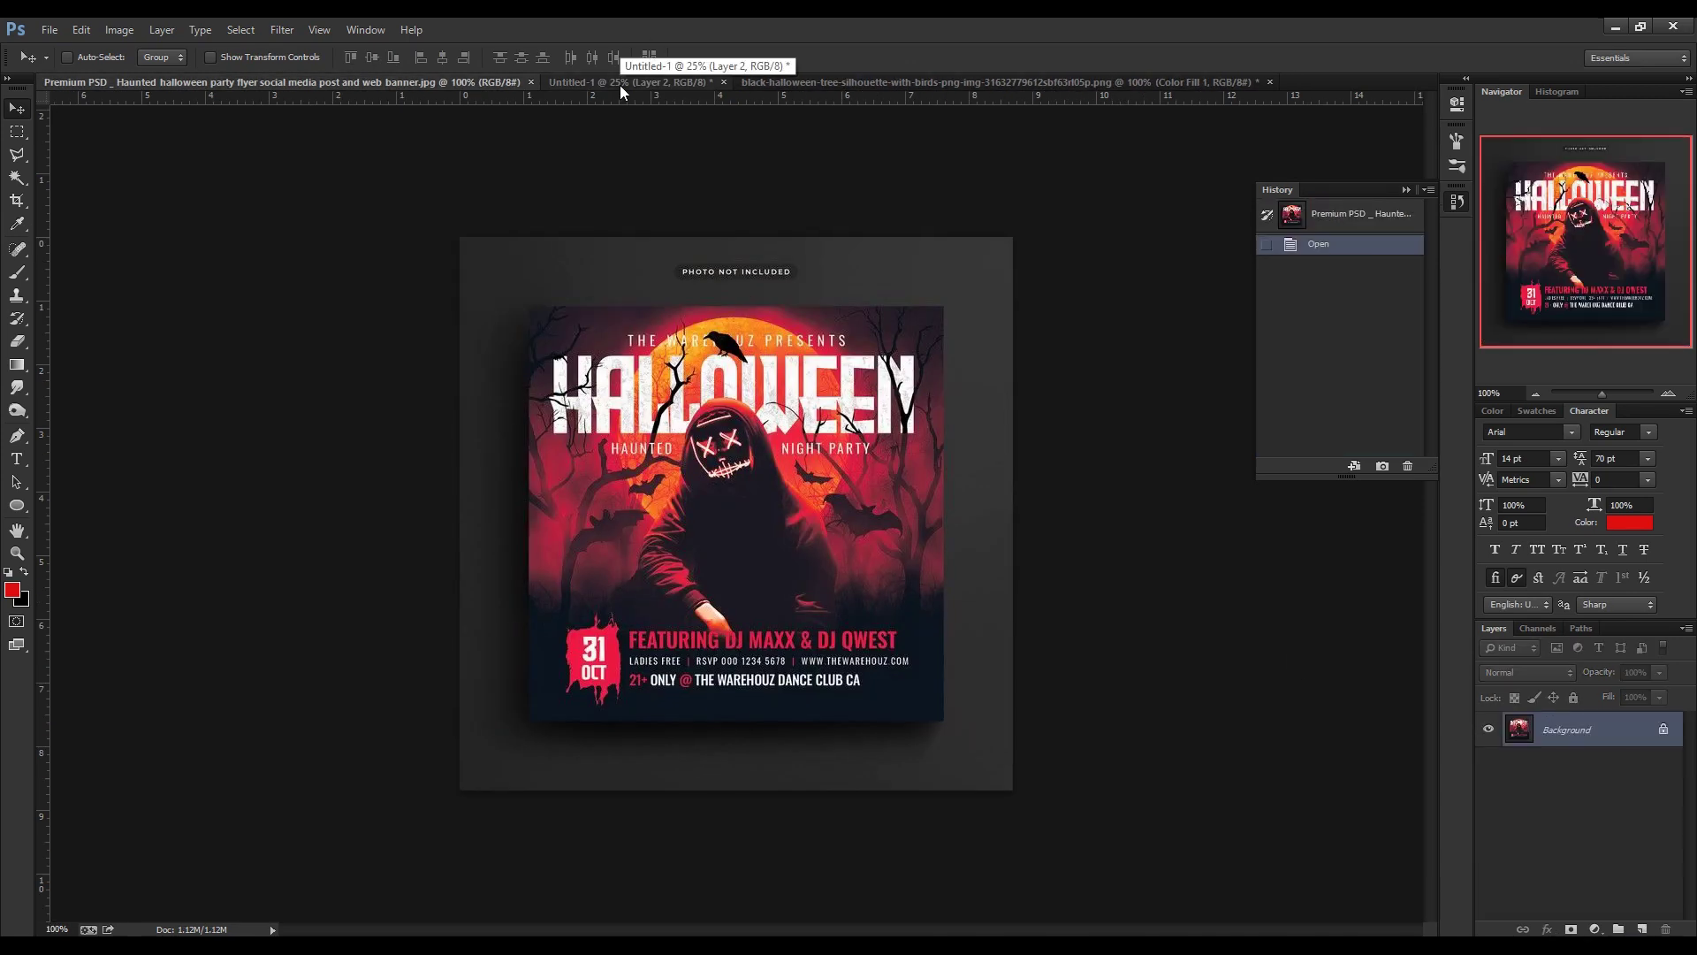
Search Google Images for 'red moon' and open the first blood-moon result
{"action": "key", "text": "alt+Tab"}
{"action": "type", "text": "red moon"}
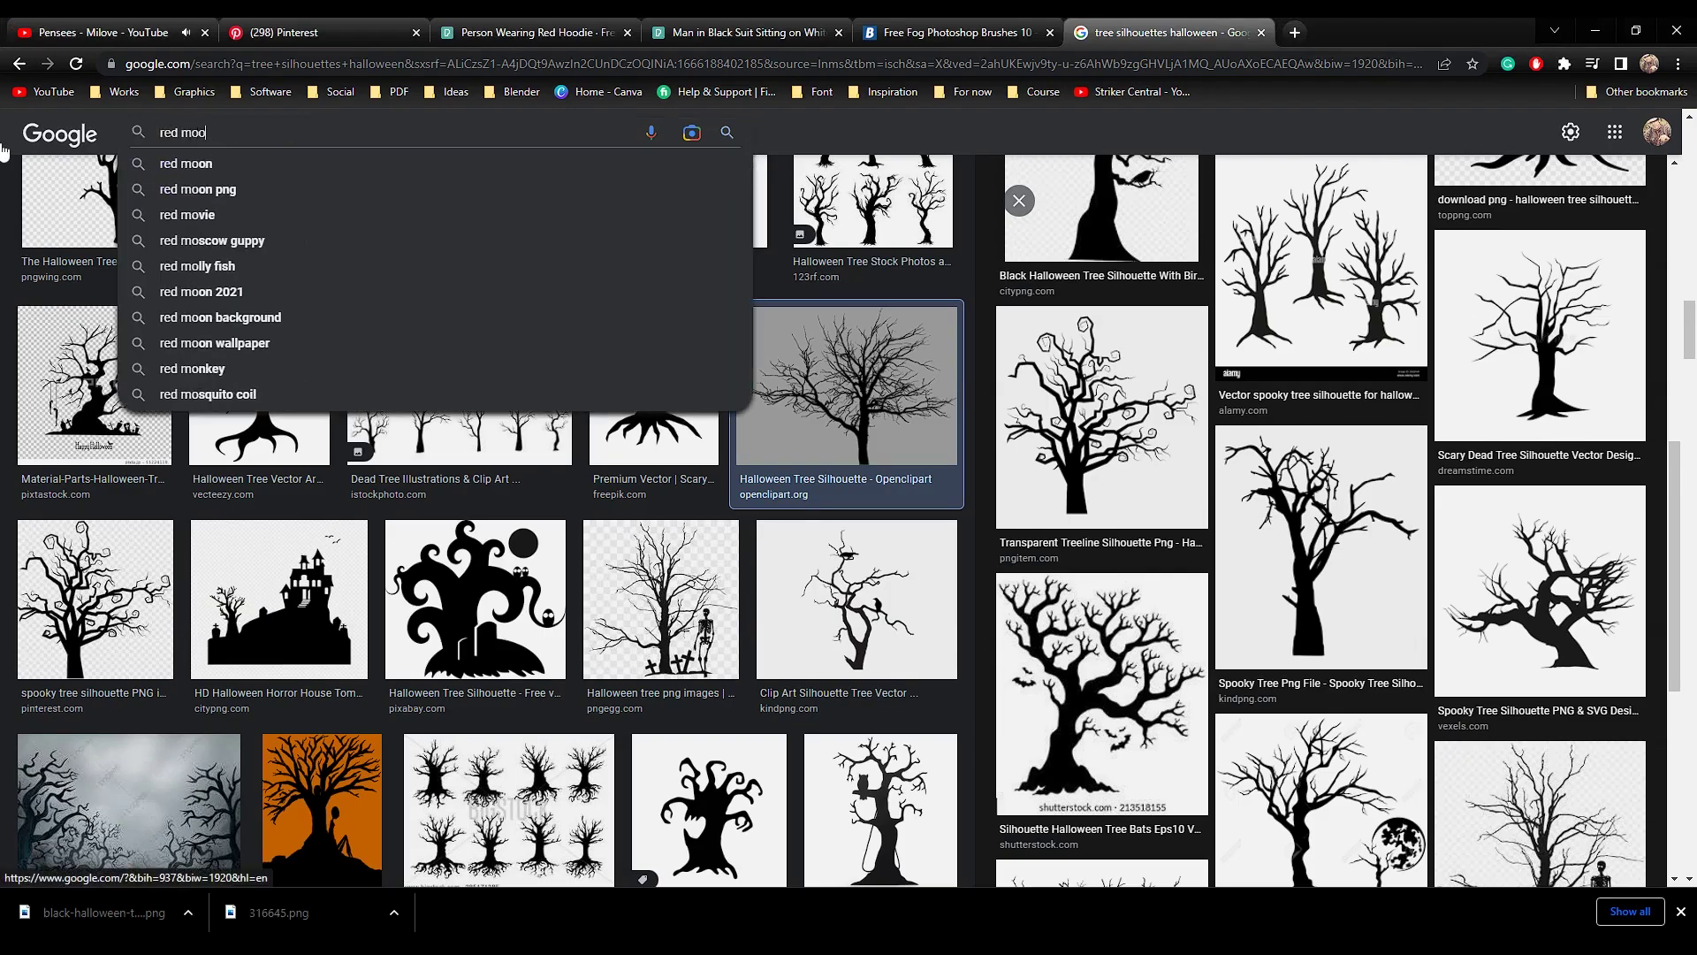
{"action": "key", "text": "Return"}
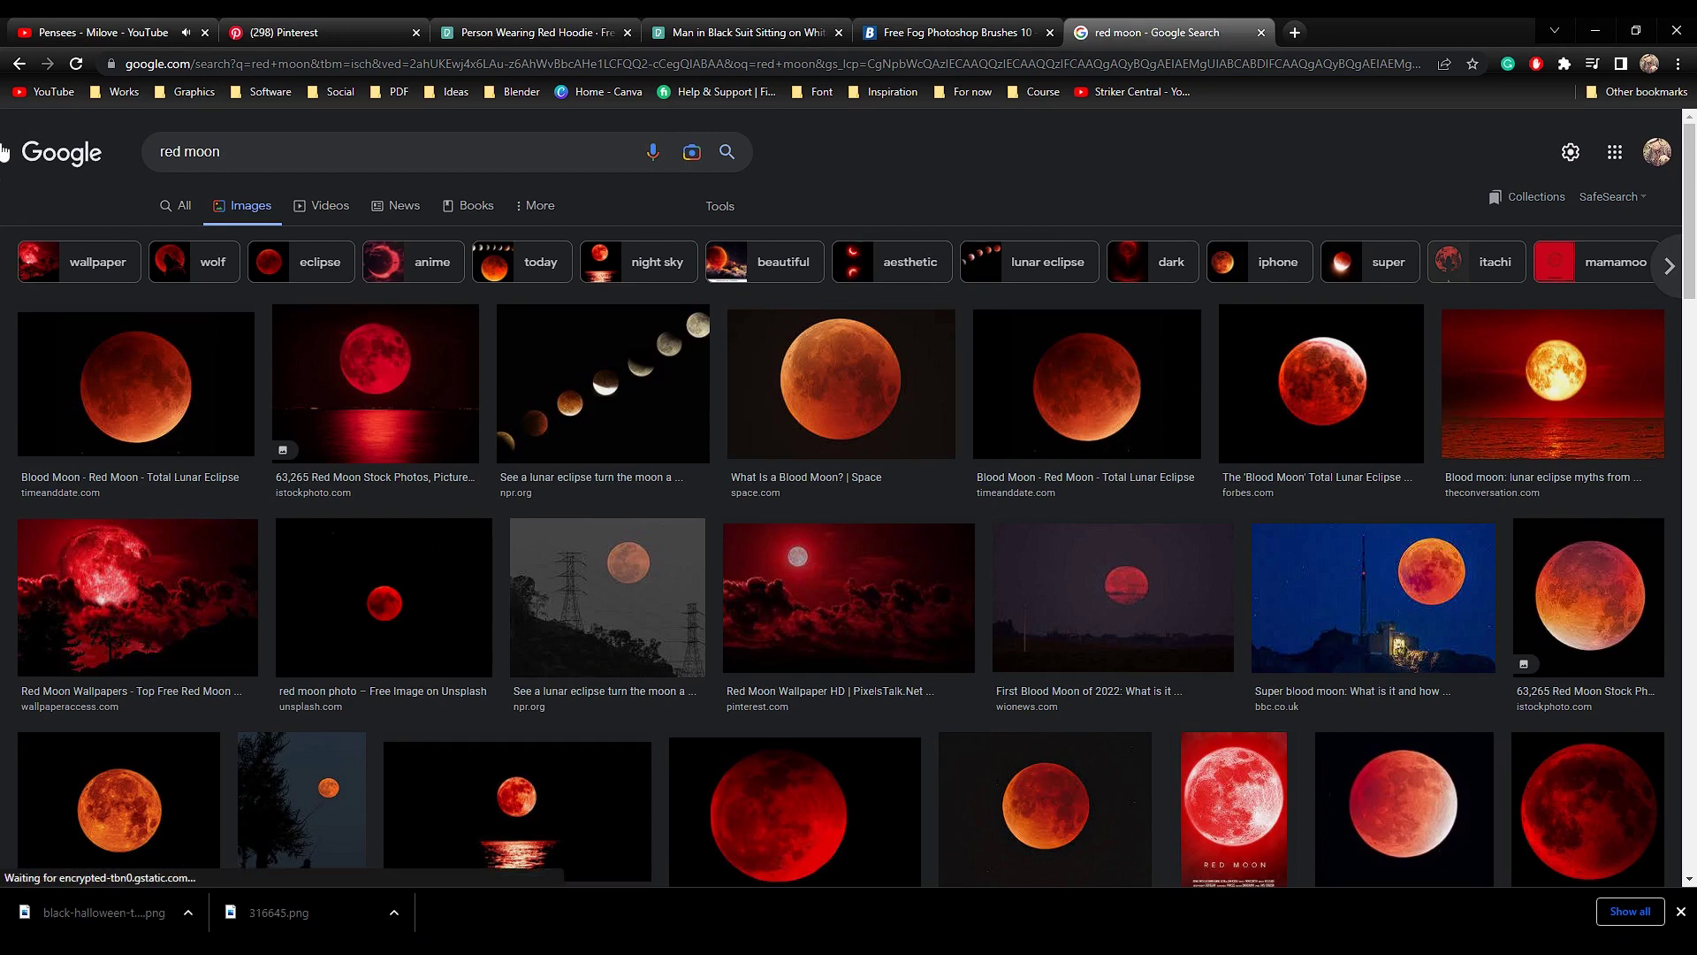
{"action": "scroll", "coordinate": [269, 571], "scroll_direction": "down", "scroll_amount": 2}
{"action": "scroll", "coordinate": [269, 571], "scroll_direction": "up", "scroll_amount": 2}
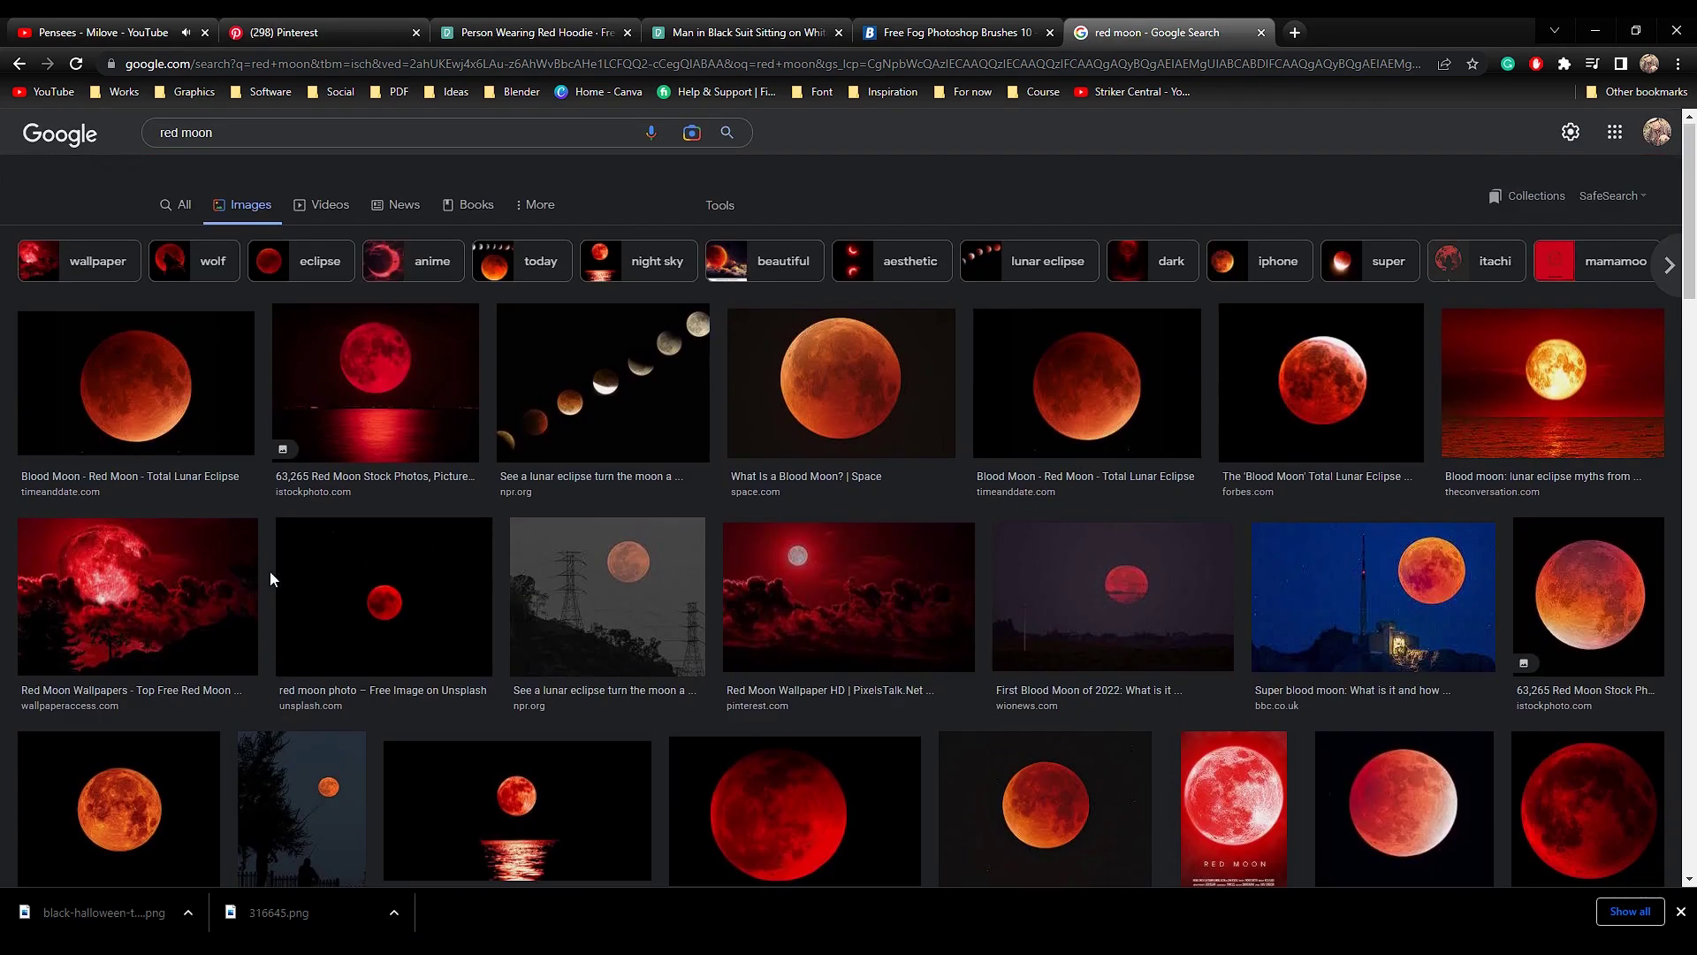
{"action": "left_click", "coordinate": [135, 384]}
Save the moon image and drag the downloaded file into Photoshop
{"action": "right_click", "coordinate": [1203, 399]}
{"action": "left_click", "coordinate": [1248, 527]}
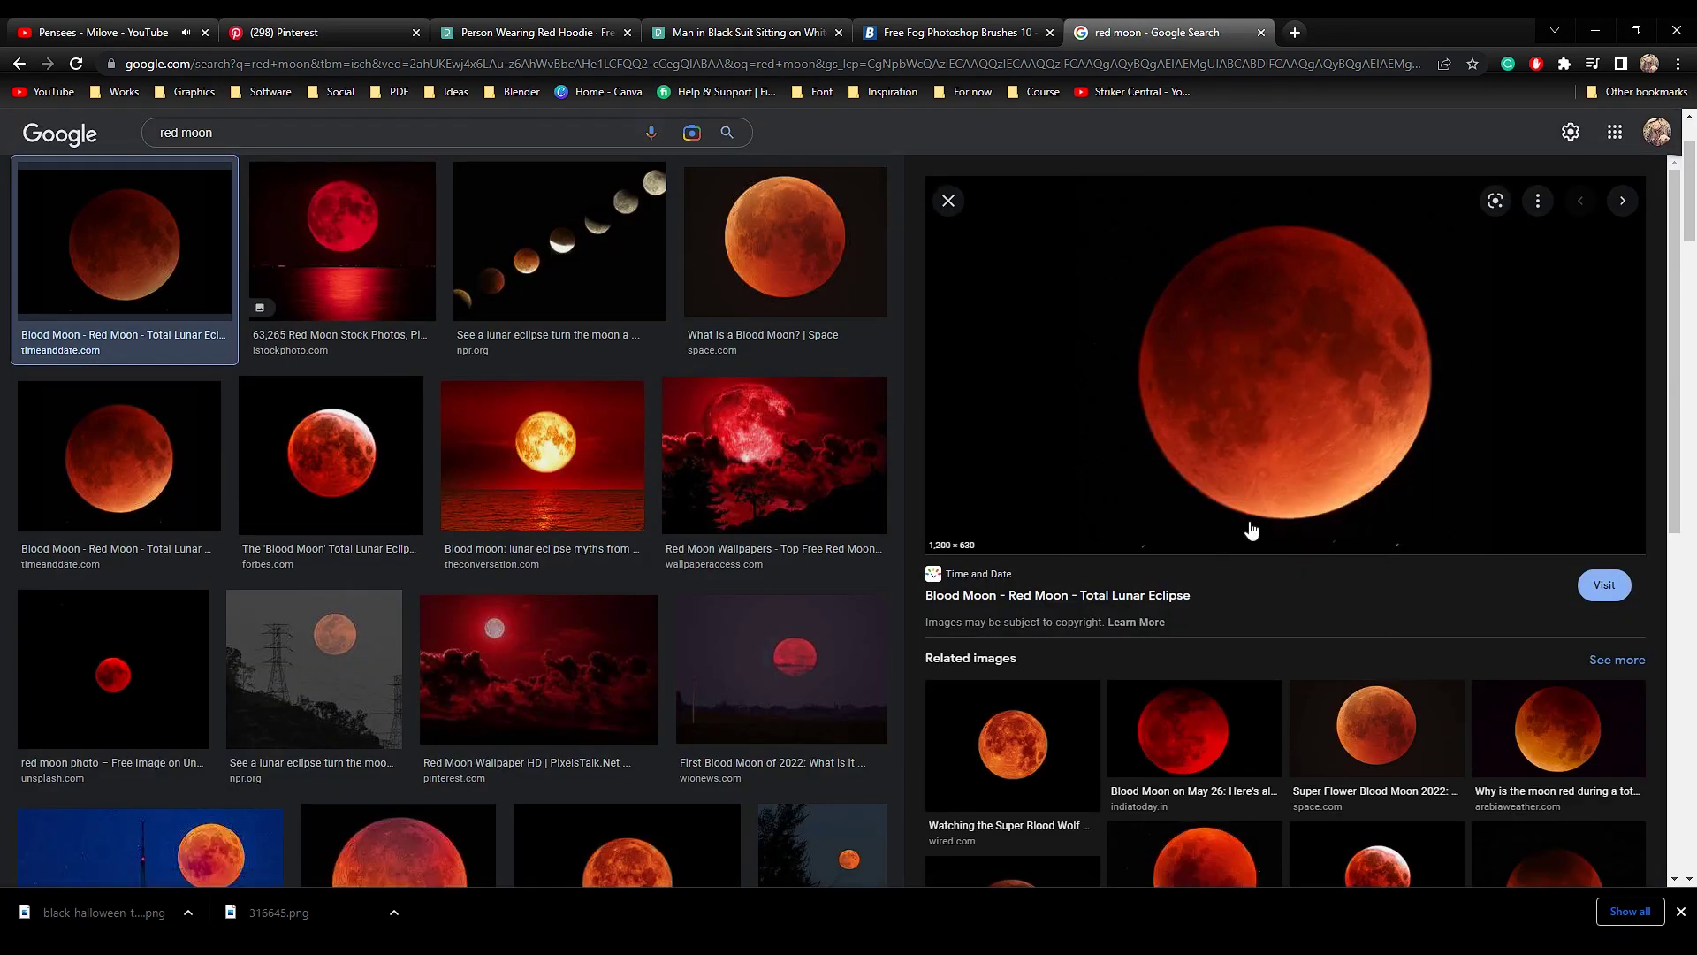
{"action": "key", "text": "Return"}
{"action": "left_click", "coordinate": [185, 912]}
{"action": "left_click", "coordinate": [234, 854]}
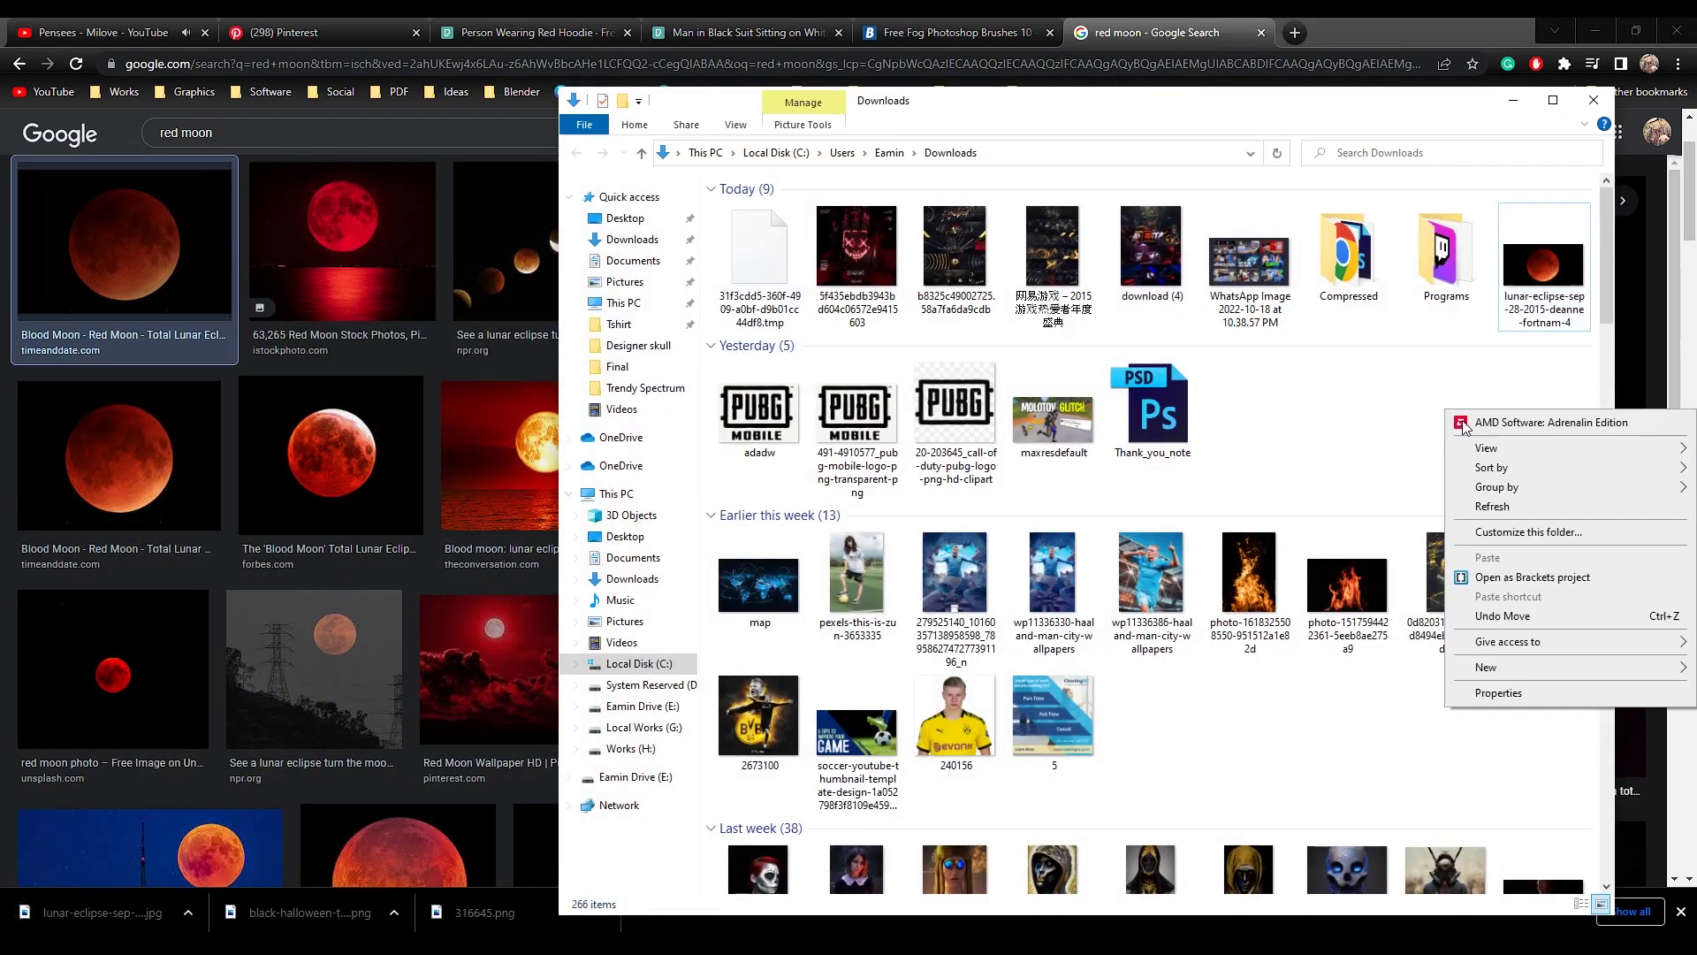
{"action": "left_click_drag", "start_coordinate": [762, 256], "coordinate": [756, 699]}
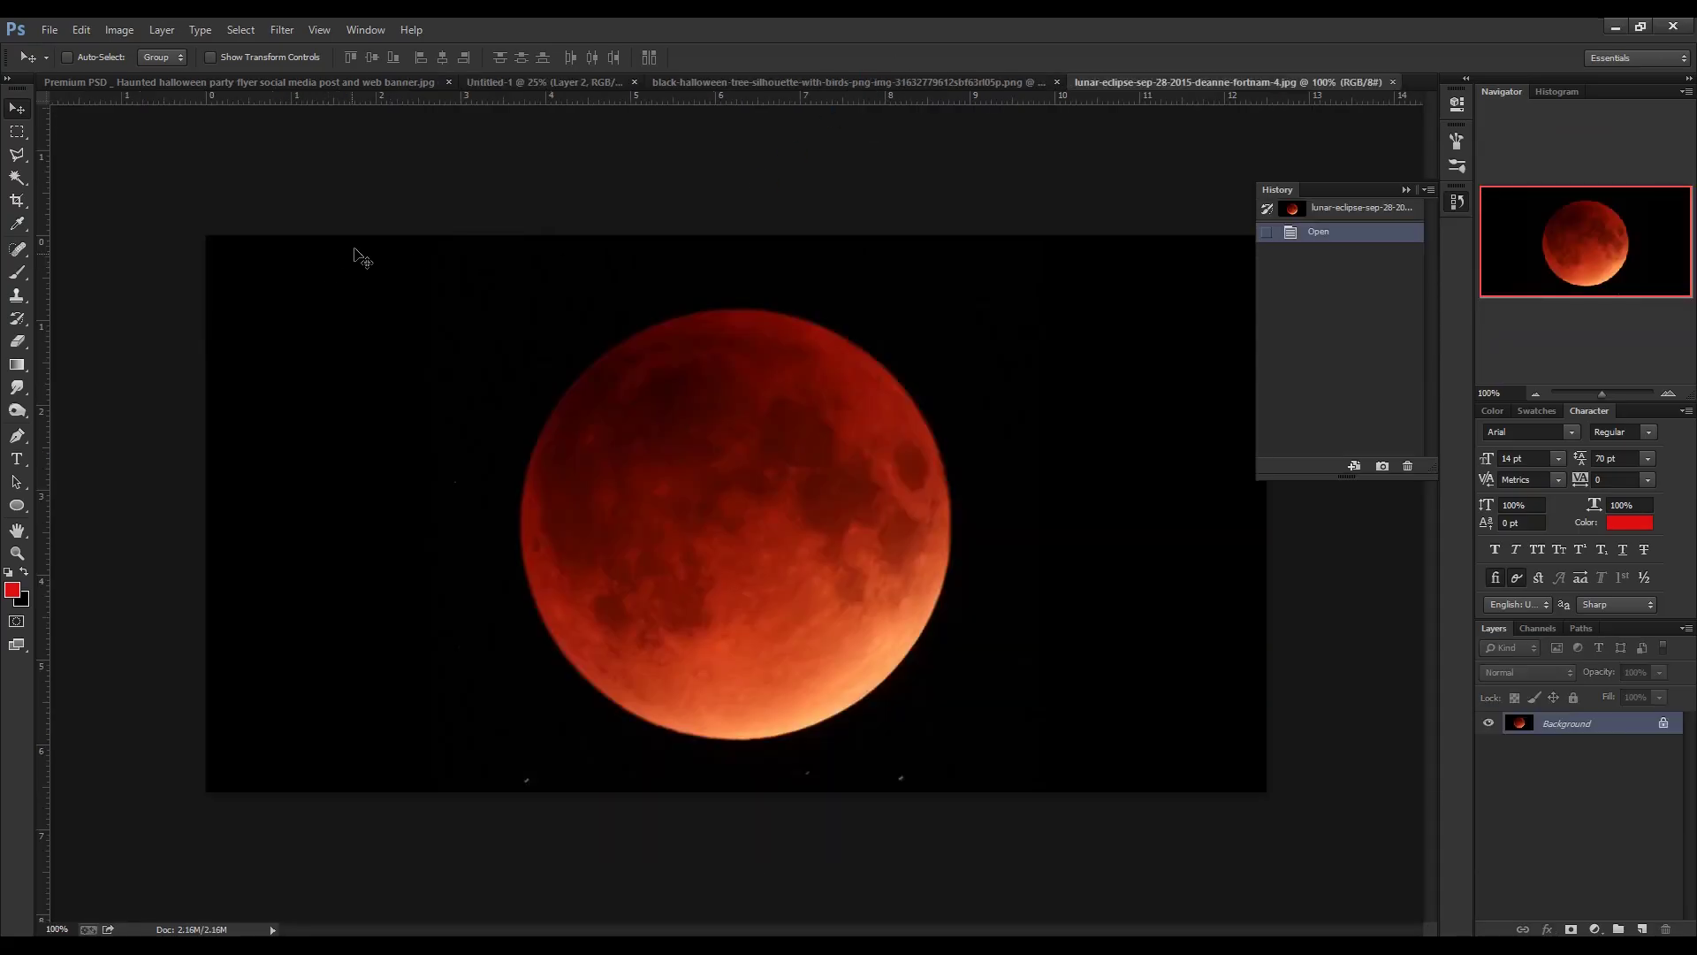
Close the tree document and convert the pasted moon layer to a Smart Object
{"action": "right_click", "coordinate": [716, 85]}
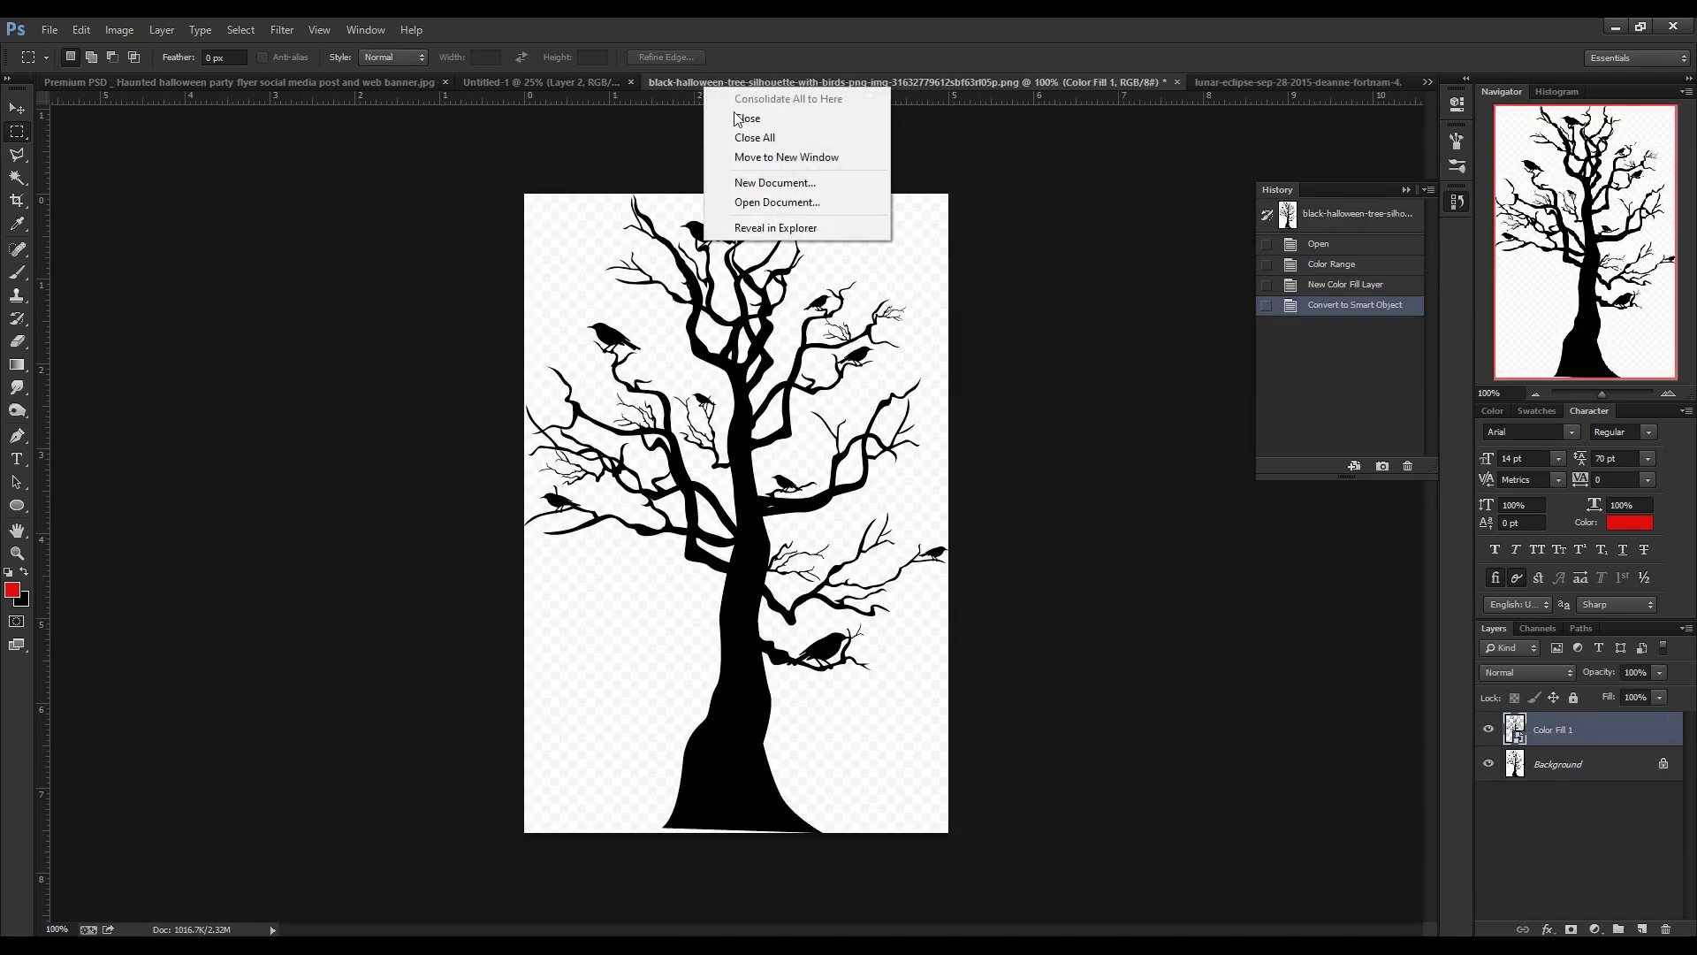
{"action": "left_click", "coordinate": [739, 118]}
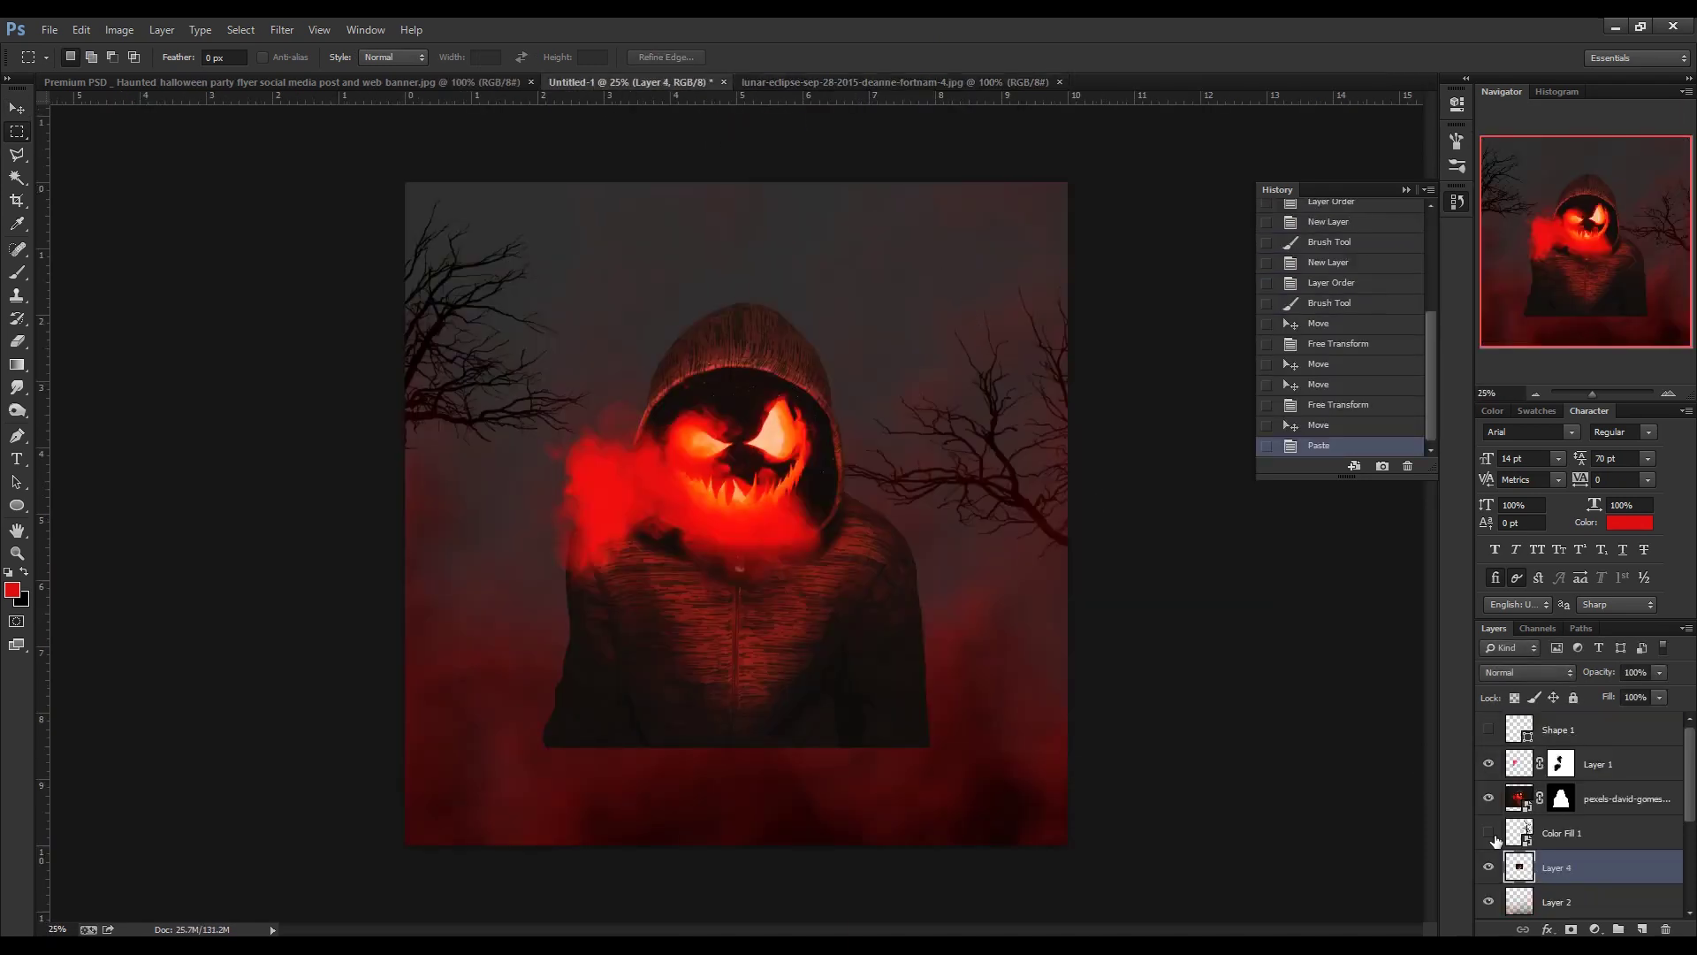
{"action": "right_click", "coordinate": [1556, 867]}
{"action": "left_click", "coordinate": [1571, 346]}
Scale the moon up across the whole canvas and clear the selection
{"action": "key", "text": "ctrl+t"}
{"action": "left_click_drag", "start_coordinate": [827, 425], "coordinate": [1124, 183]}
{"action": "left_click_drag", "start_coordinate": [890, 588], "coordinate": [890, 652]}
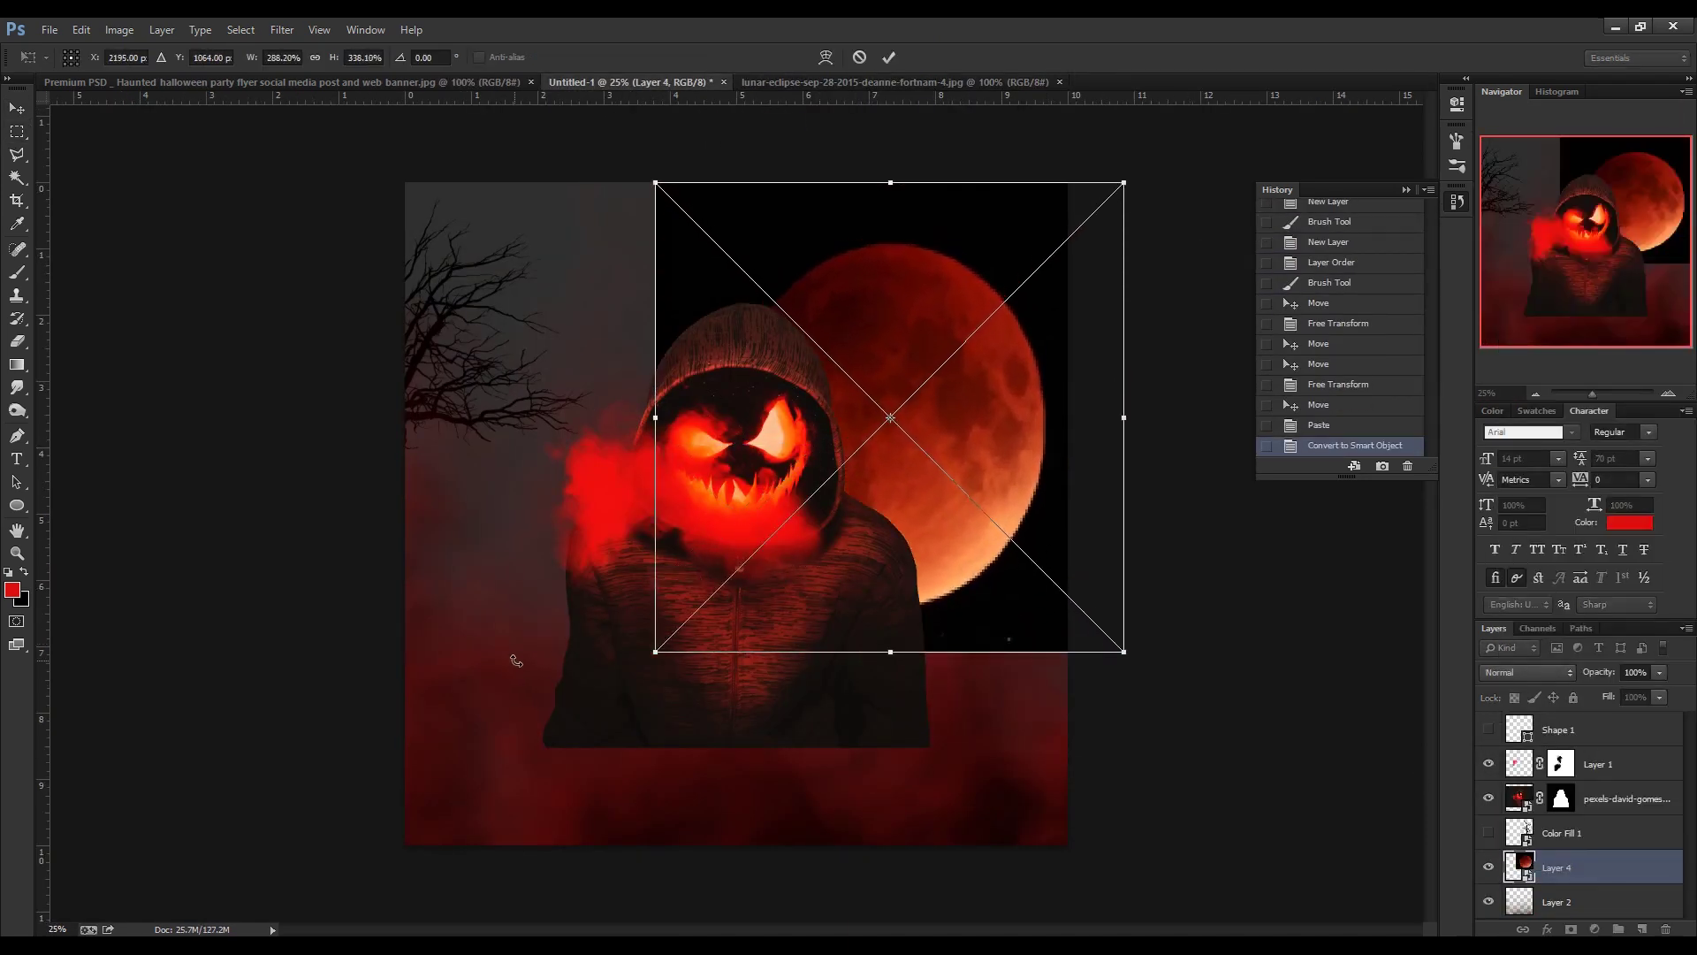
{"action": "left_click_drag", "start_coordinate": [655, 651], "coordinate": [319, 739]}
{"action": "key", "text": "Return"}
{"action": "key", "text": "ctrl+d"}
Shrink the moon behind the figure and set its blend mode to Lighten
{"action": "left_click", "coordinate": [22, 110]}
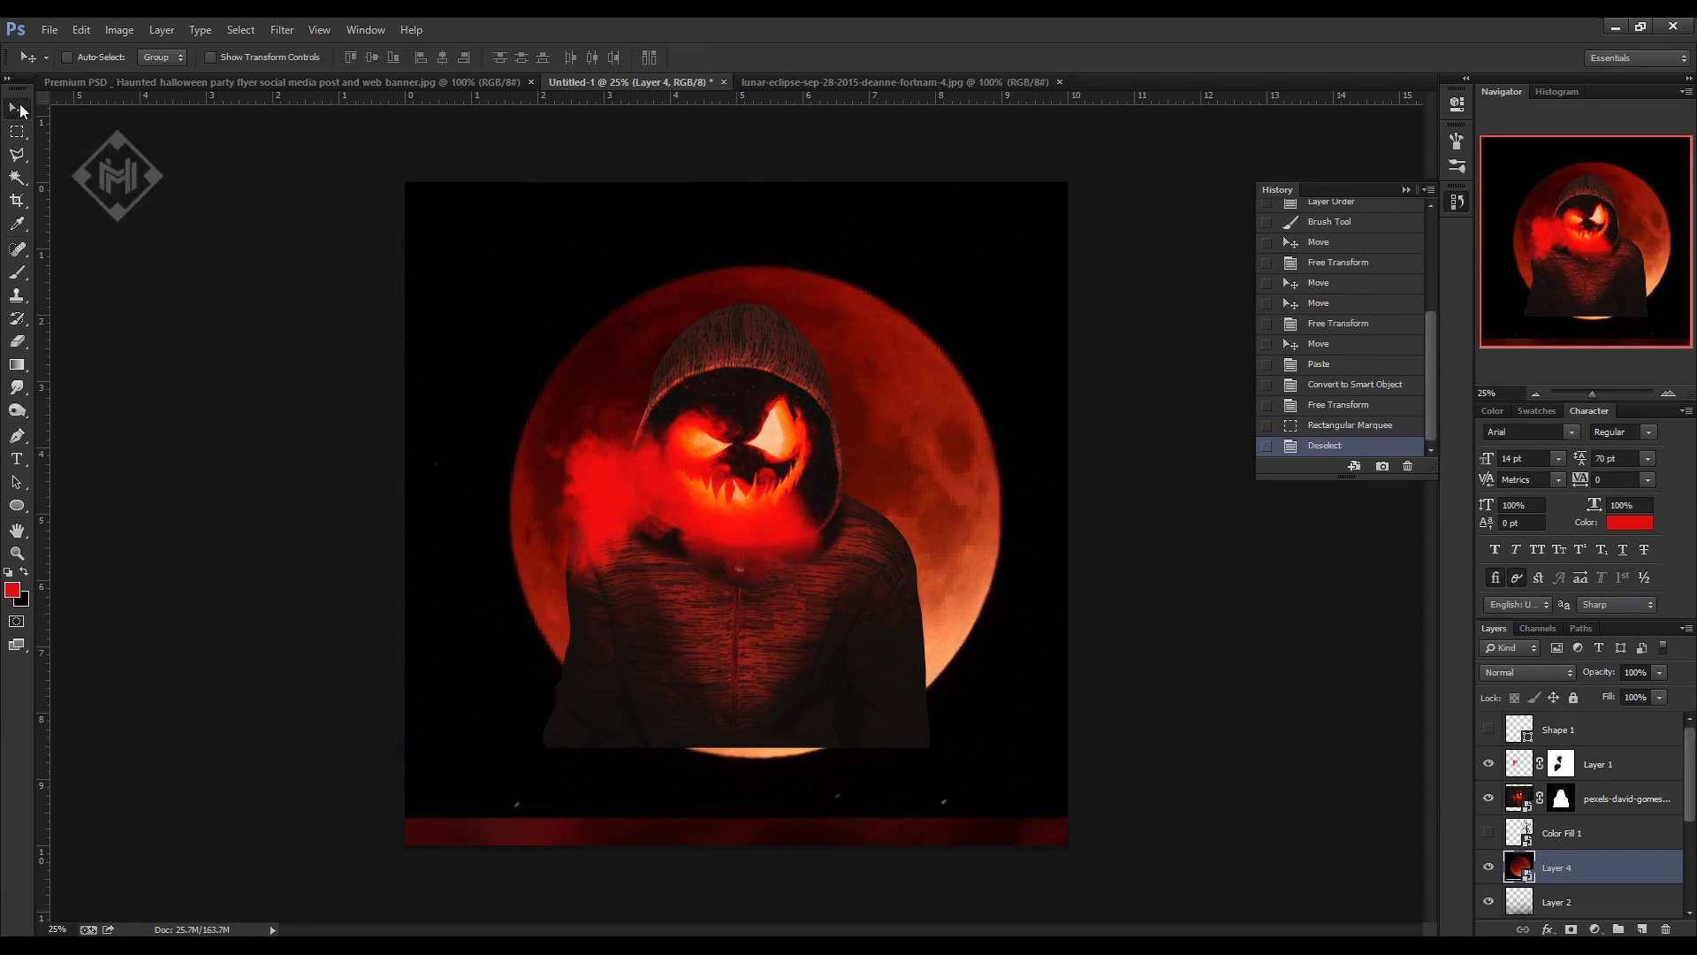
{"action": "key", "text": "ctrl+t"}
{"action": "left_click_drag", "start_coordinate": [1137, 814], "coordinate": [946, 675]}
{"action": "left_click_drag", "start_coordinate": [846, 462], "coordinate": [937, 424]}
{"action": "key", "text": "Return"}
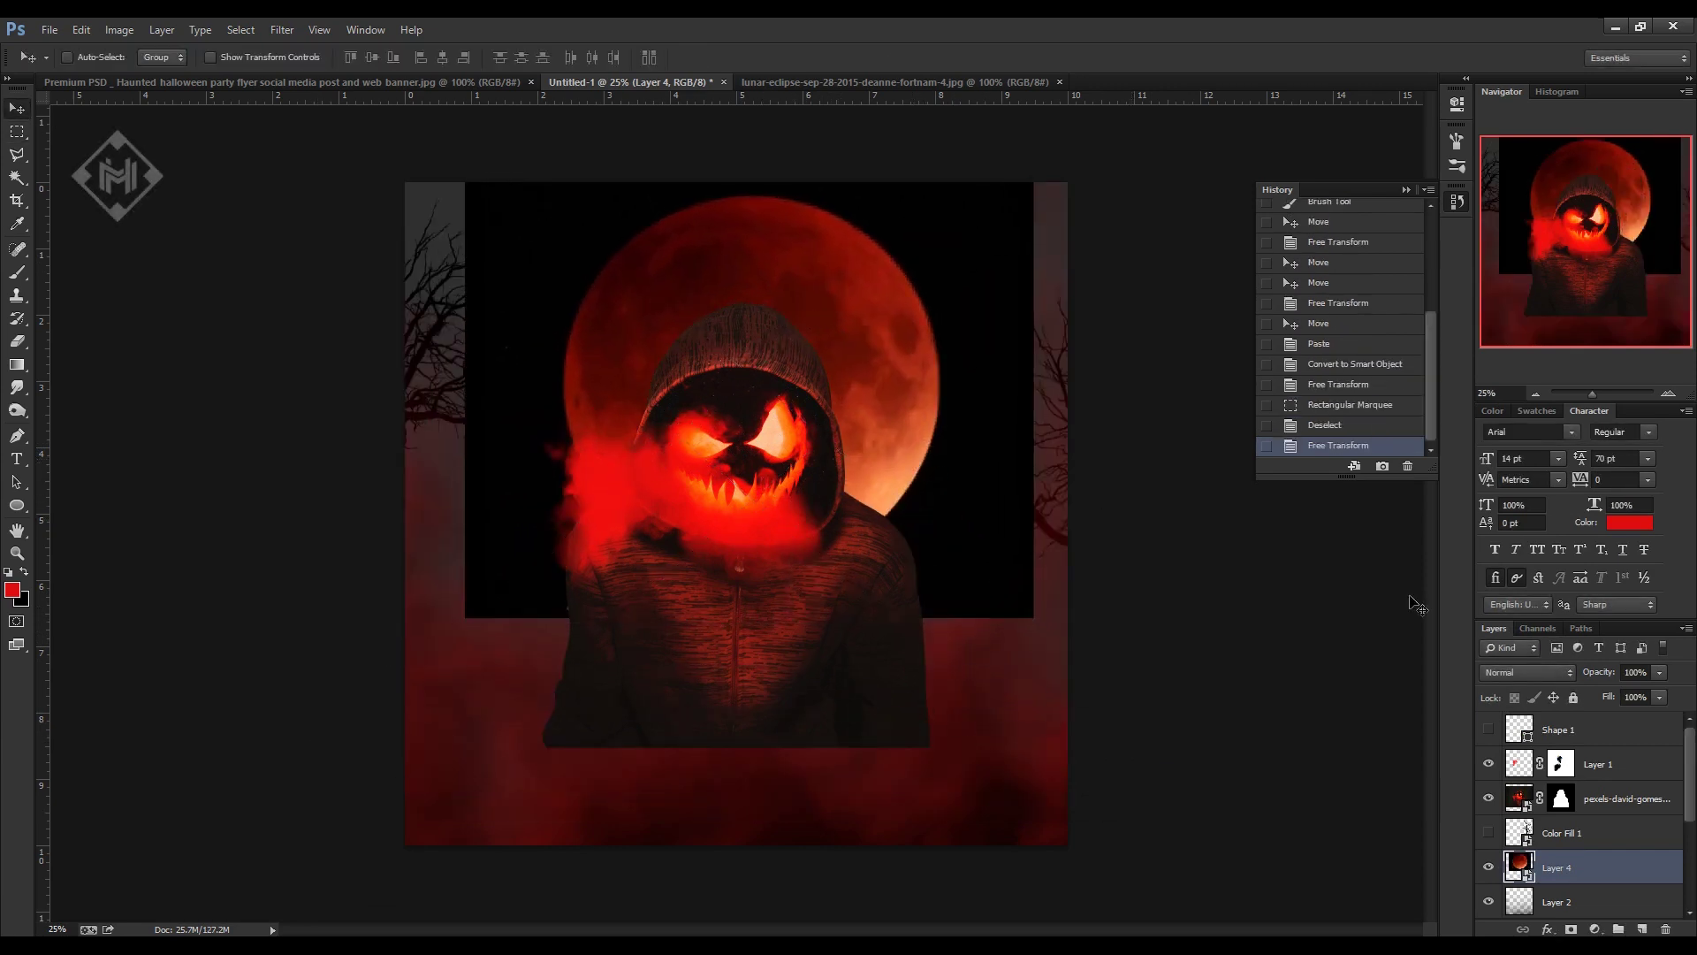
{"action": "left_click", "coordinate": [1527, 672]}
{"action": "left_click", "coordinate": [1516, 352]}
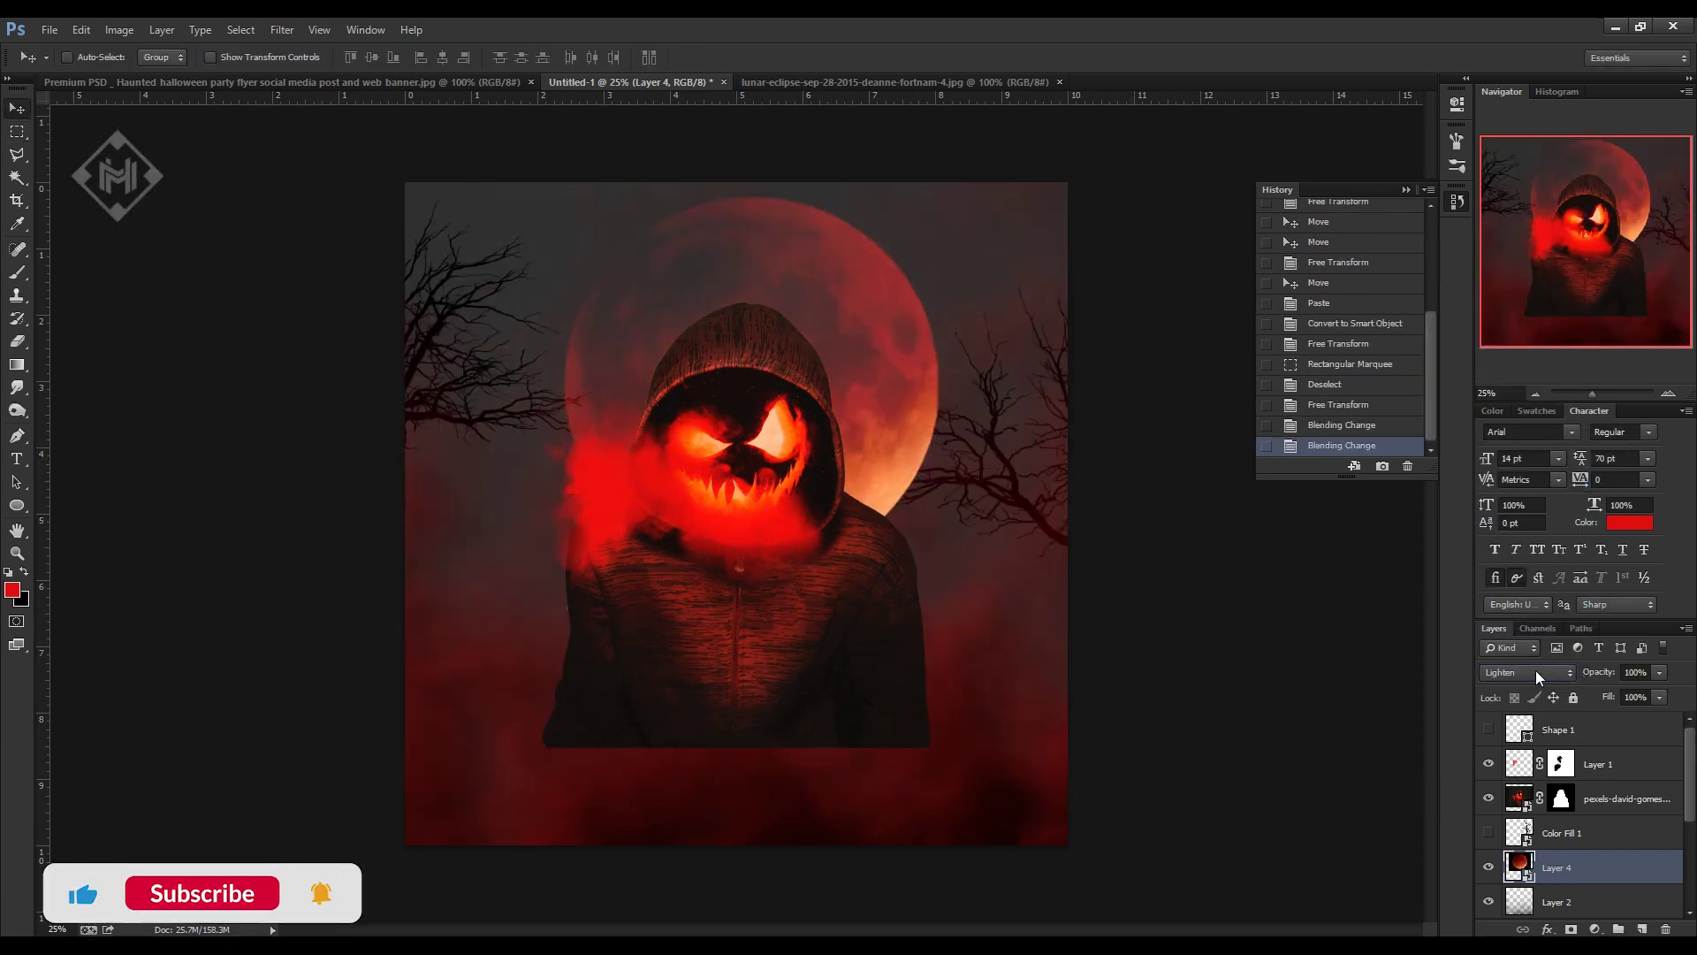
{"action": "left_click_drag", "start_coordinate": [950, 381], "coordinate": [940, 380]}
Lower the hooded figure and Layer 1 on the canvas, then select Layer 4
{"action": "left_click", "coordinate": [1608, 813]}
{"action": "left_click", "coordinate": [1598, 777], "text": "shift"}
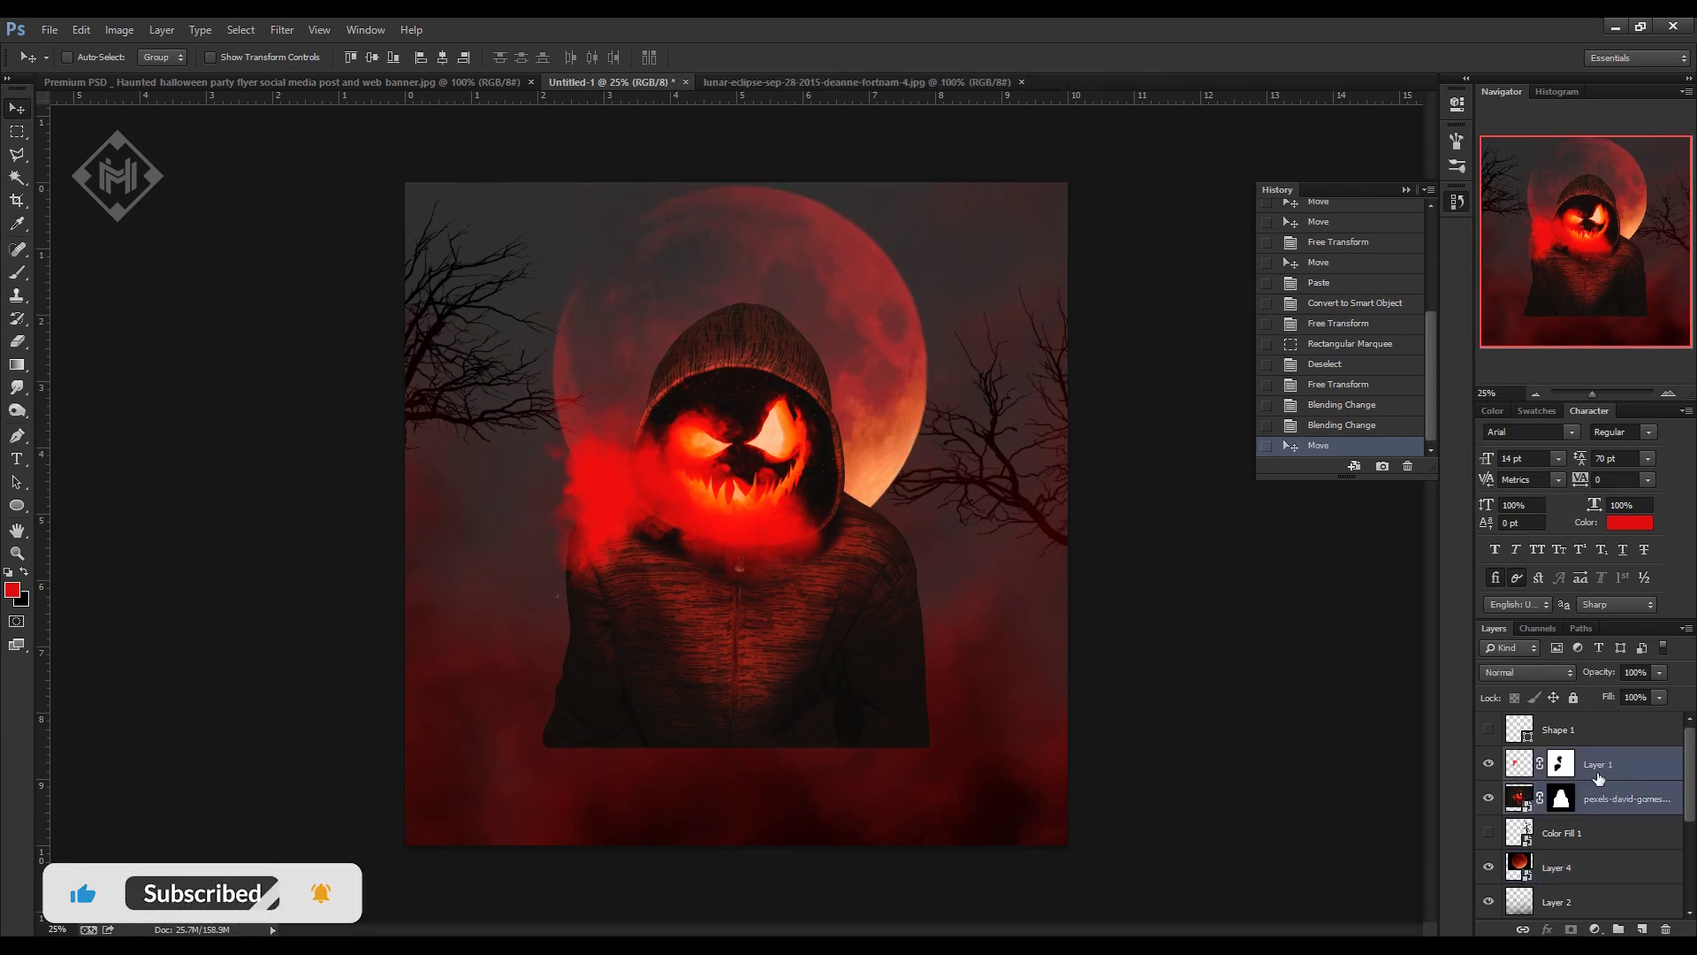
{"action": "left_click_drag", "start_coordinate": [937, 594], "coordinate": [936, 692]}
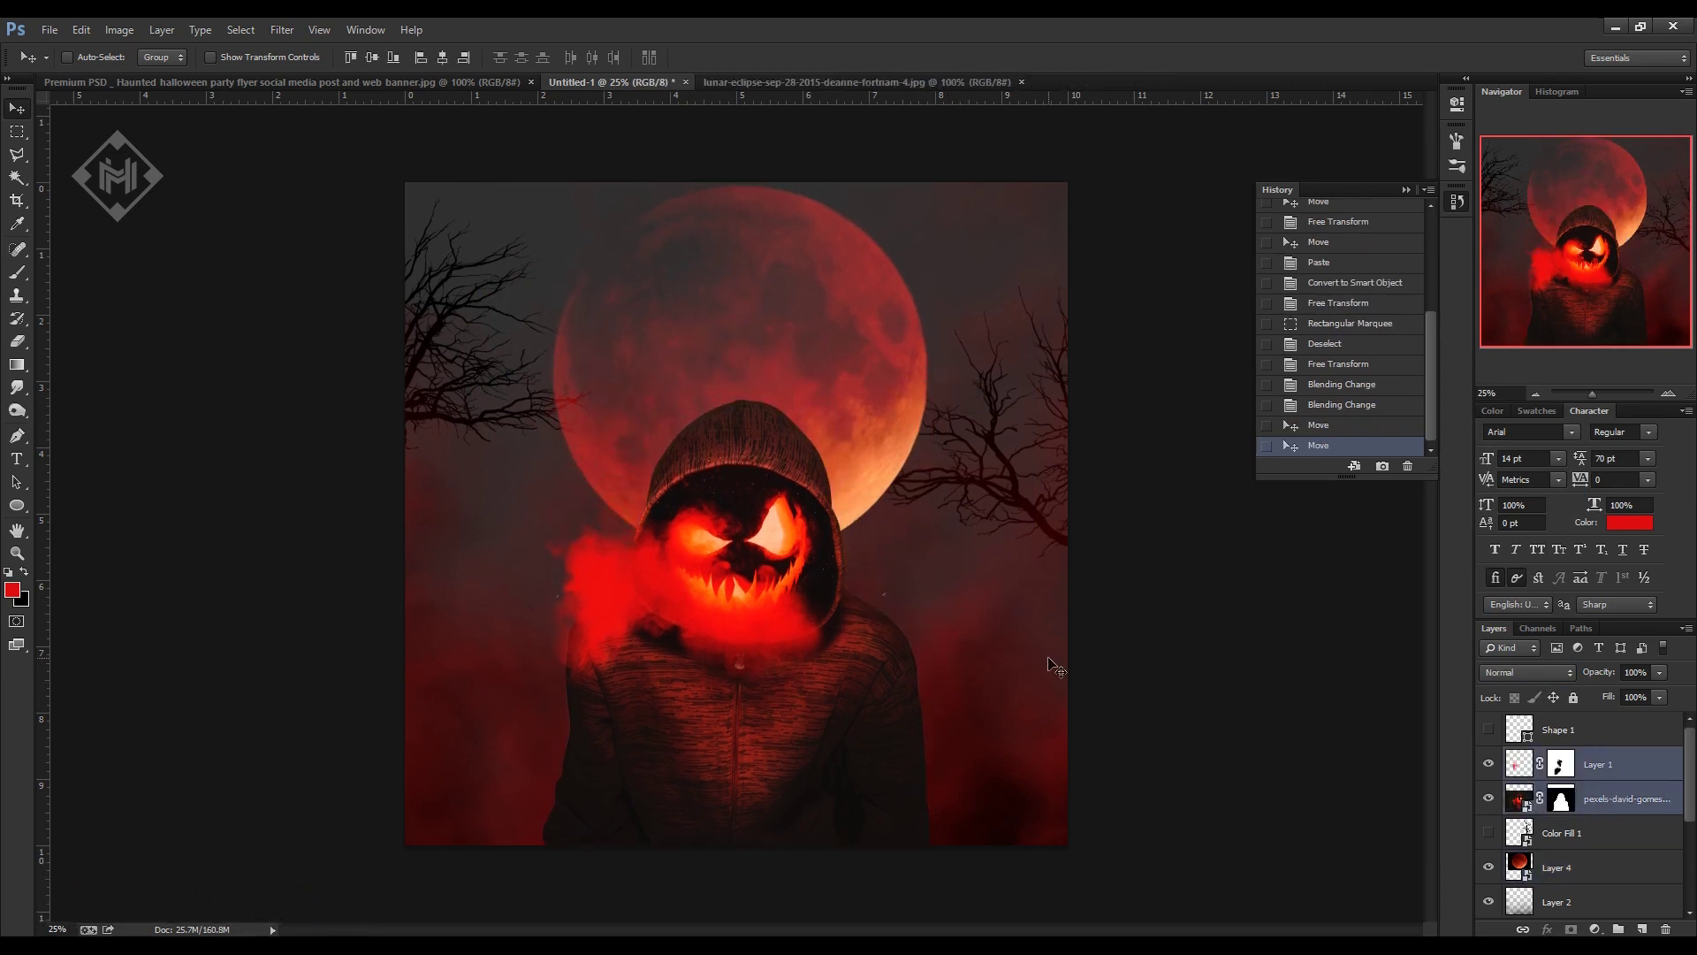
{"action": "scroll", "coordinate": [1591, 796], "scroll_direction": "down", "scroll_amount": 3}
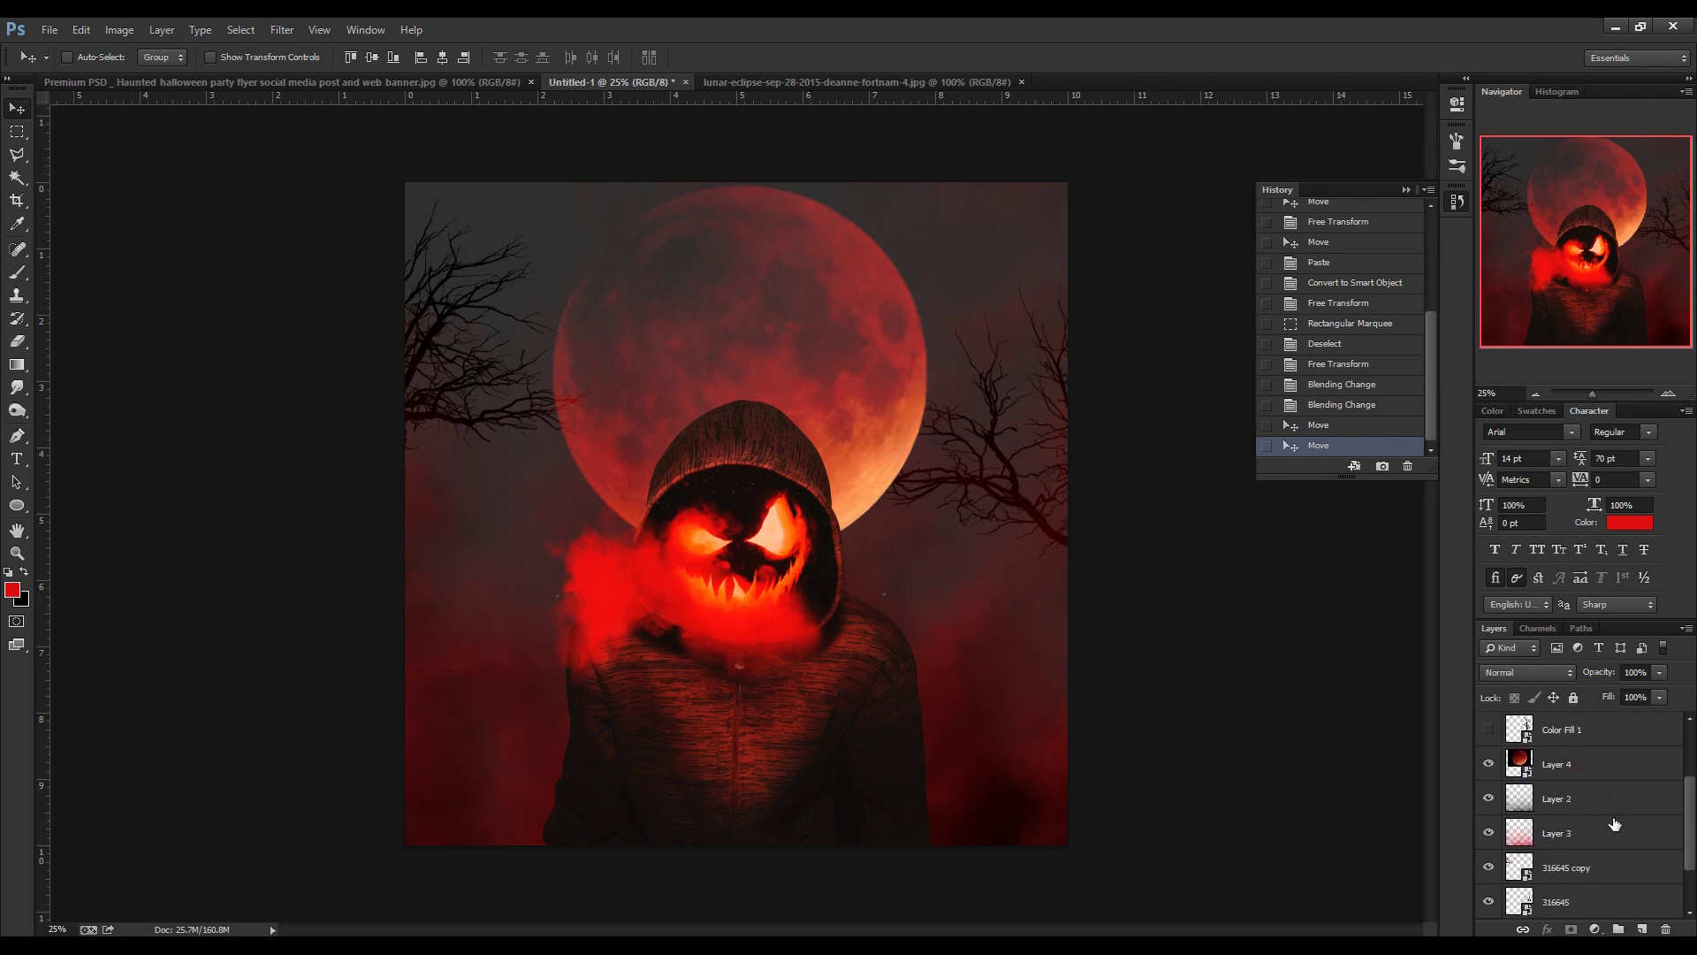
{"action": "left_click", "coordinate": [1591, 763]}
Mask Layer 4 and paint away the moon's hard edges with a soft brush
{"action": "left_click", "coordinate": [1570, 929]}
{"action": "key", "text": "b"}
{"action": "right_click", "coordinate": [831, 488]}
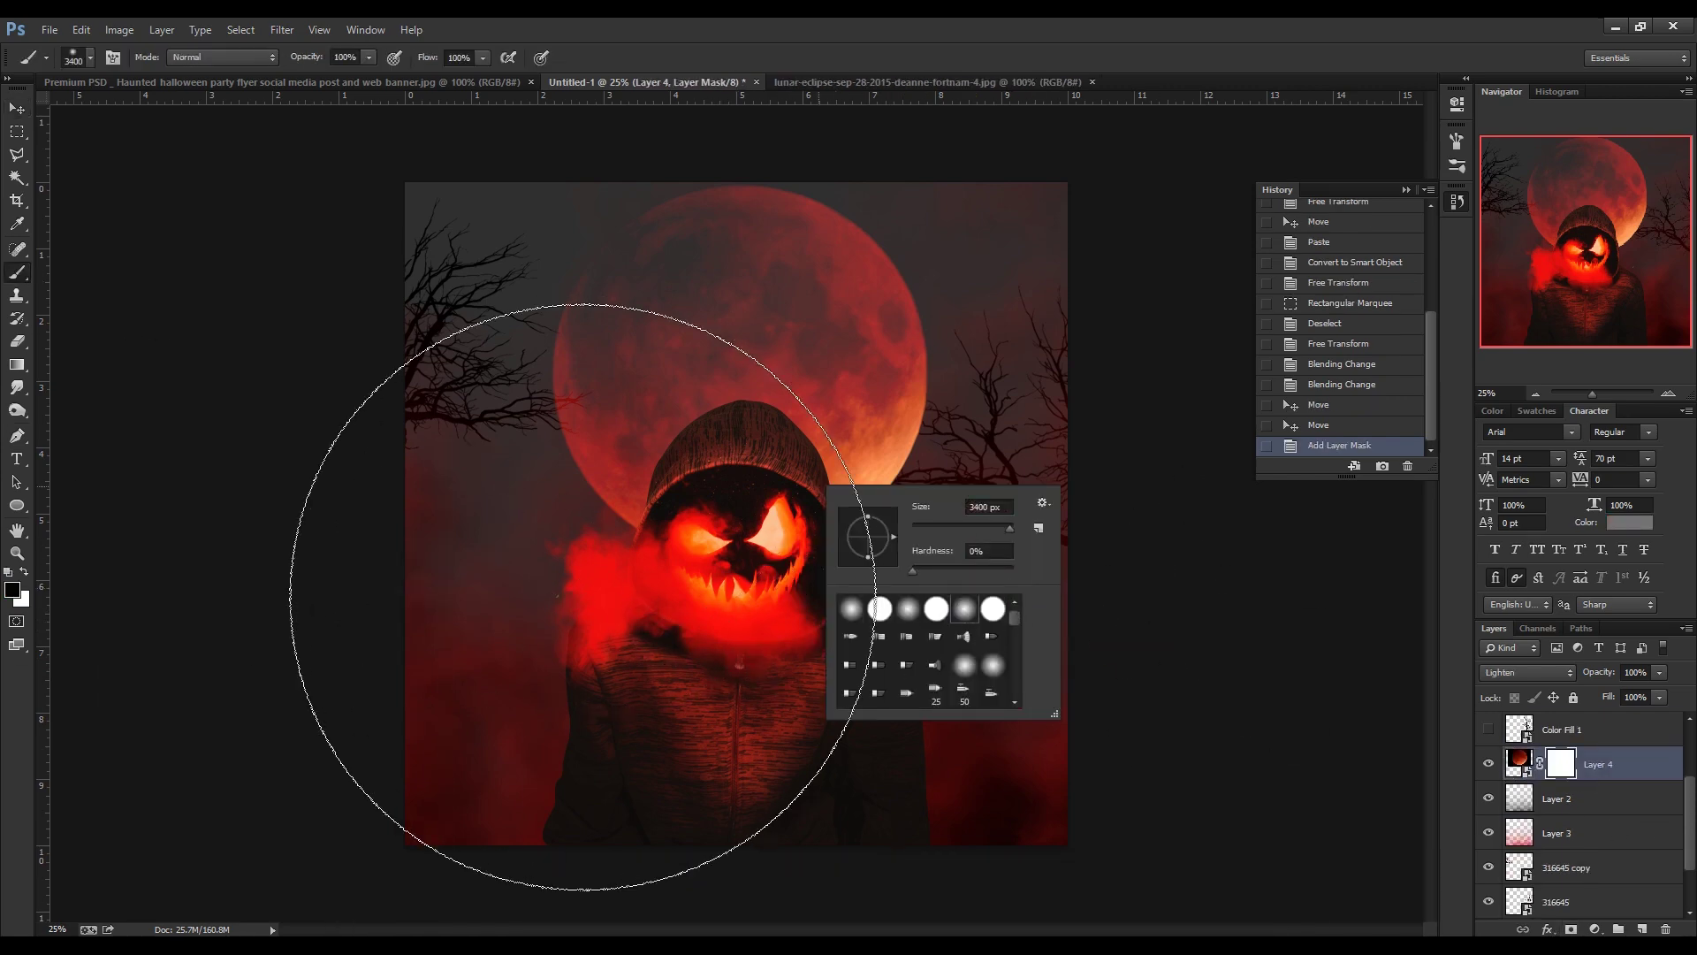
{"action": "left_click", "coordinate": [584, 596]}
{"action": "right_click", "coordinate": [648, 465]}
{"action": "left_click_drag", "start_coordinate": [812, 505], "coordinate": [738, 505]}
{"action": "left_click_drag", "start_coordinate": [555, 618], "coordinate": [902, 622]}
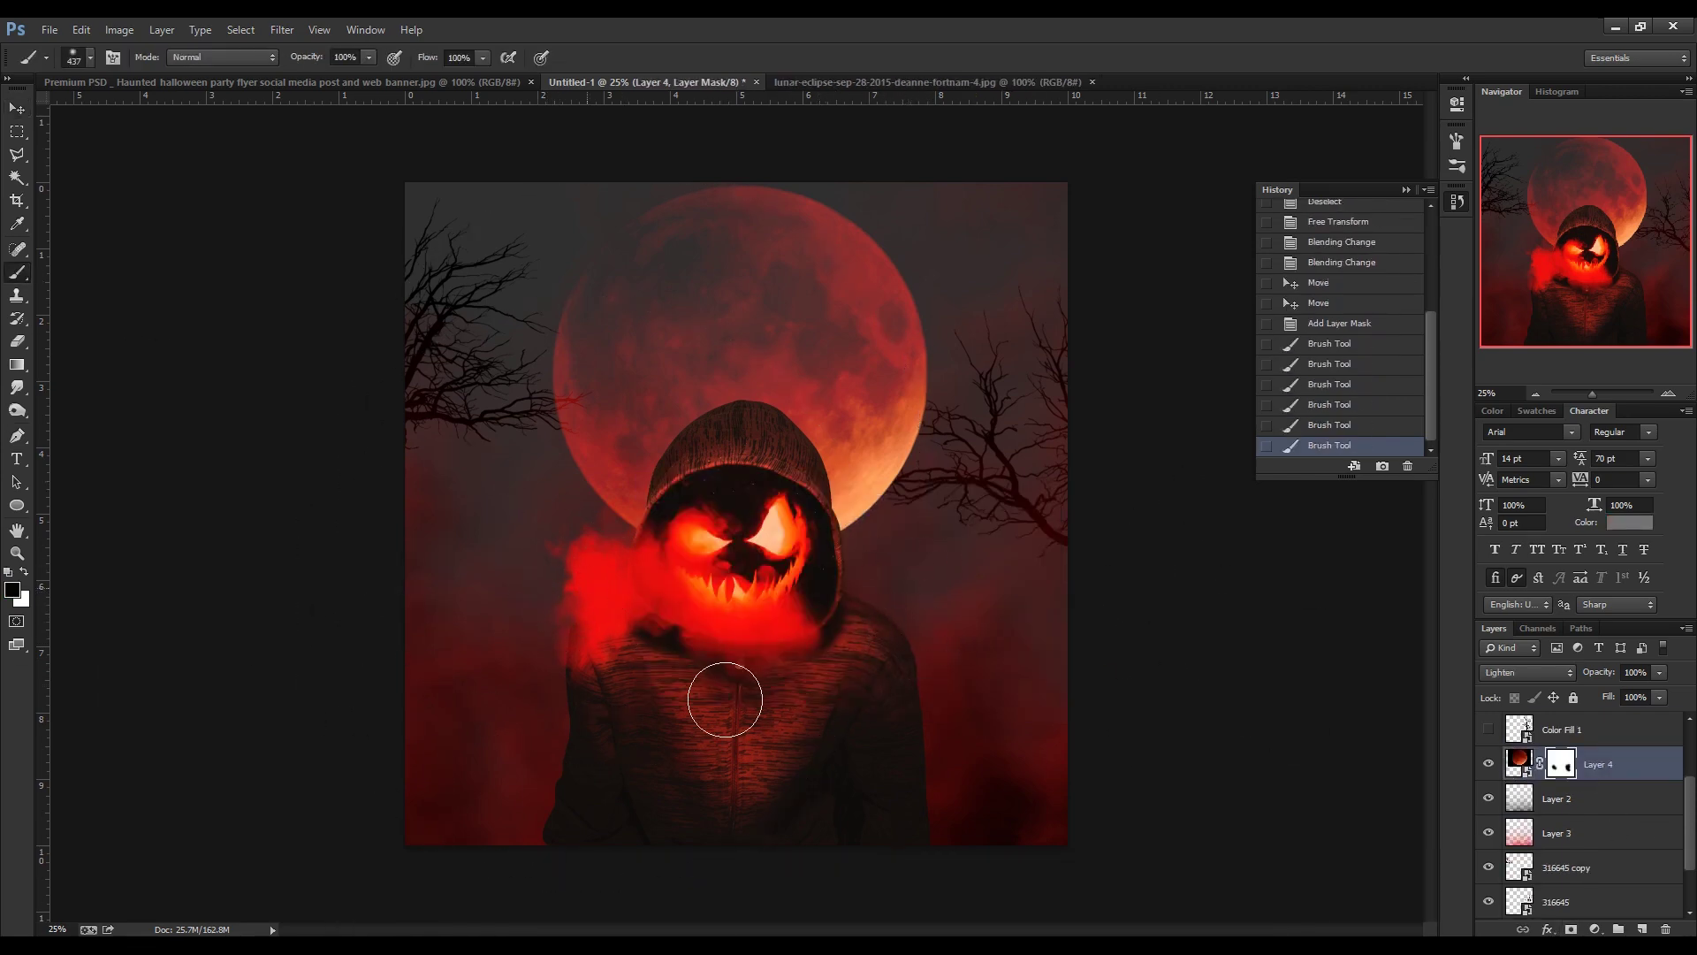
Compare with the reference flyer and move the moon beneath the tree layers
{"action": "left_click", "coordinate": [1561, 734]}
{"action": "left_click", "coordinate": [1492, 732]}
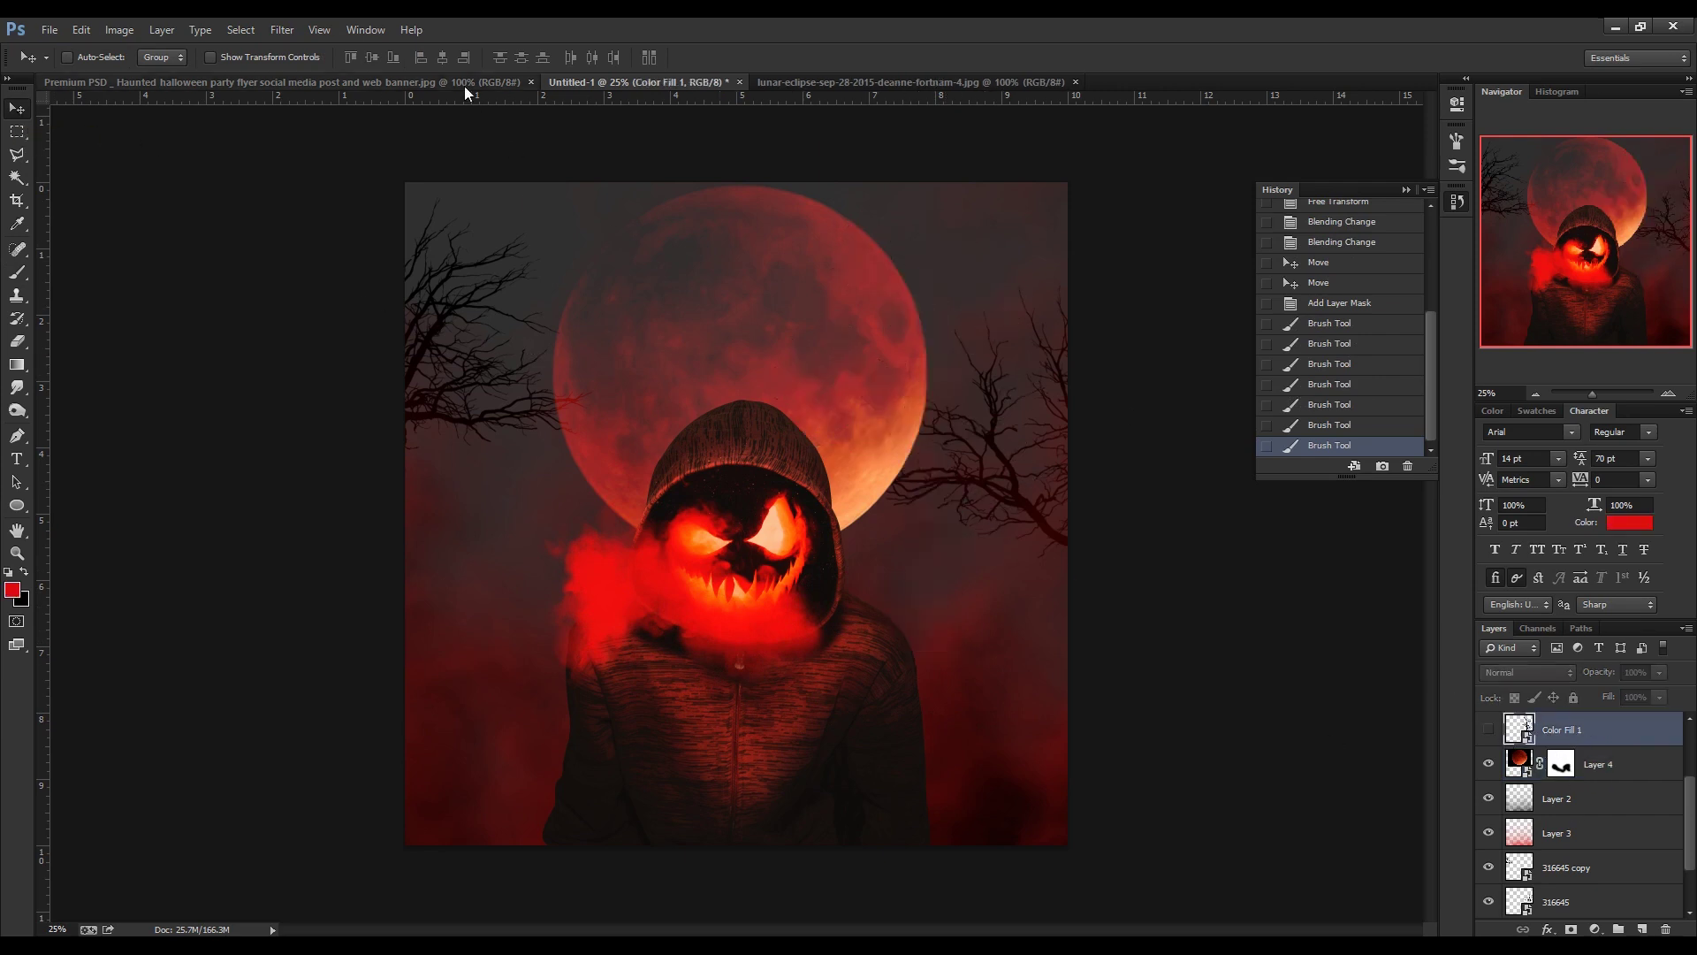
{"action": "left_click", "coordinate": [464, 82]}
{"action": "left_click", "coordinate": [601, 82]}
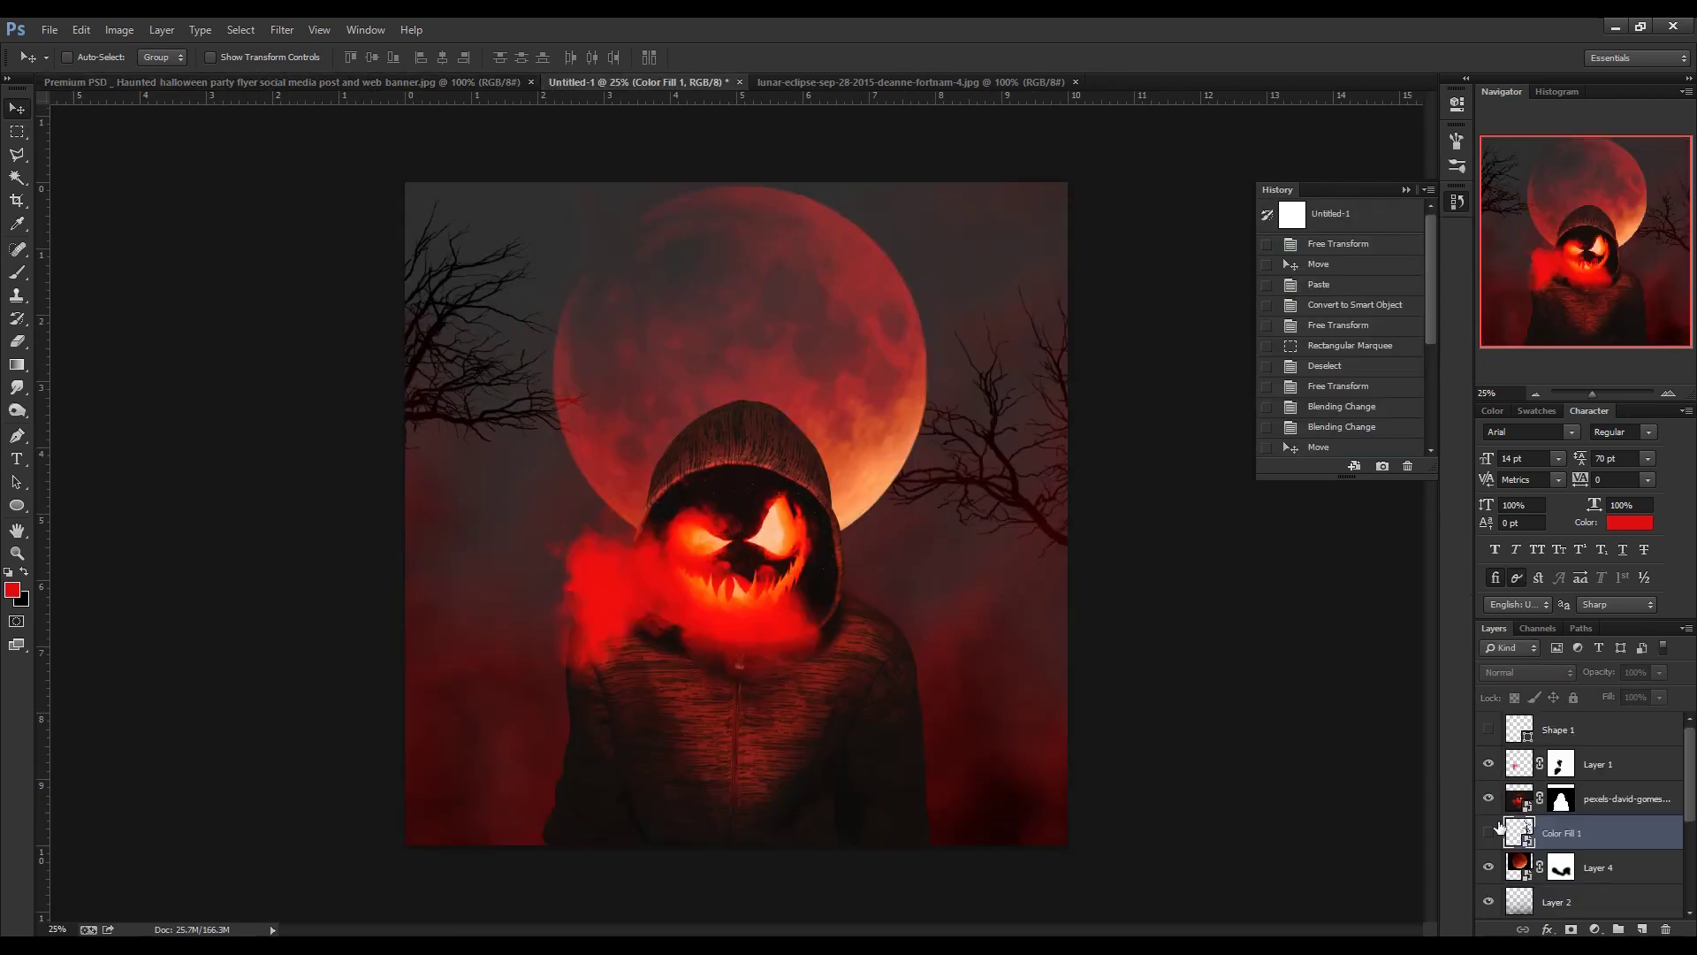
{"action": "scroll", "coordinate": [1607, 809], "scroll_direction": "down", "scroll_amount": 3}
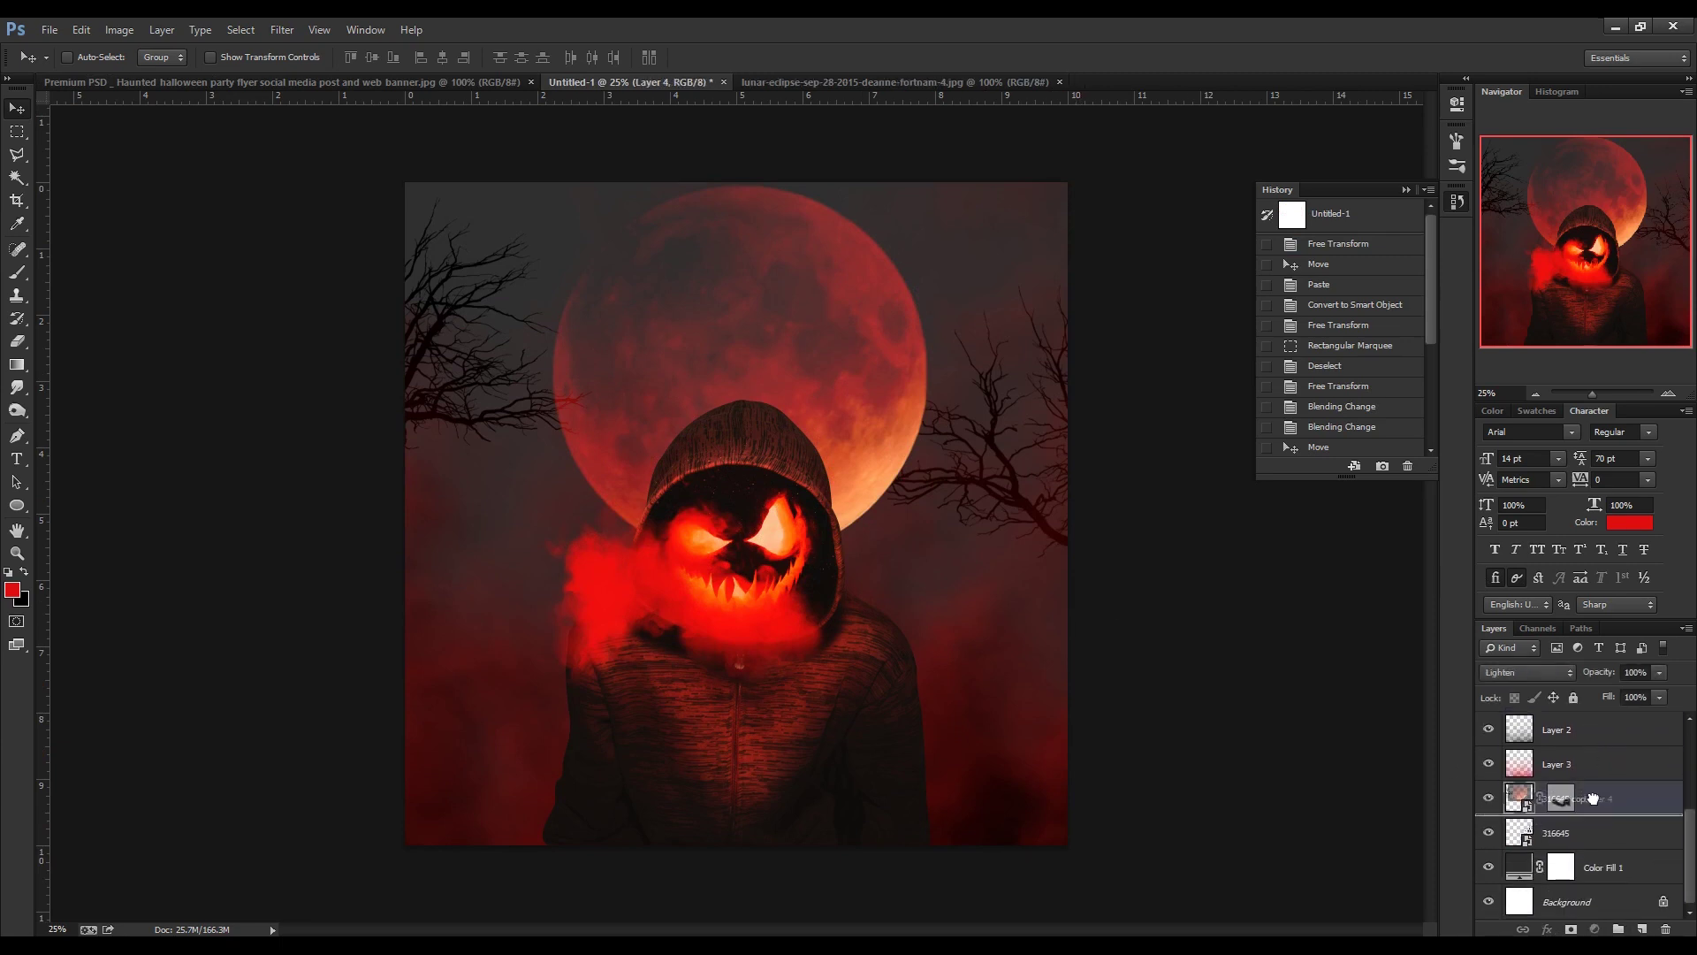
{"action": "left_click_drag", "start_coordinate": [1582, 868], "coordinate": [1582, 853]}
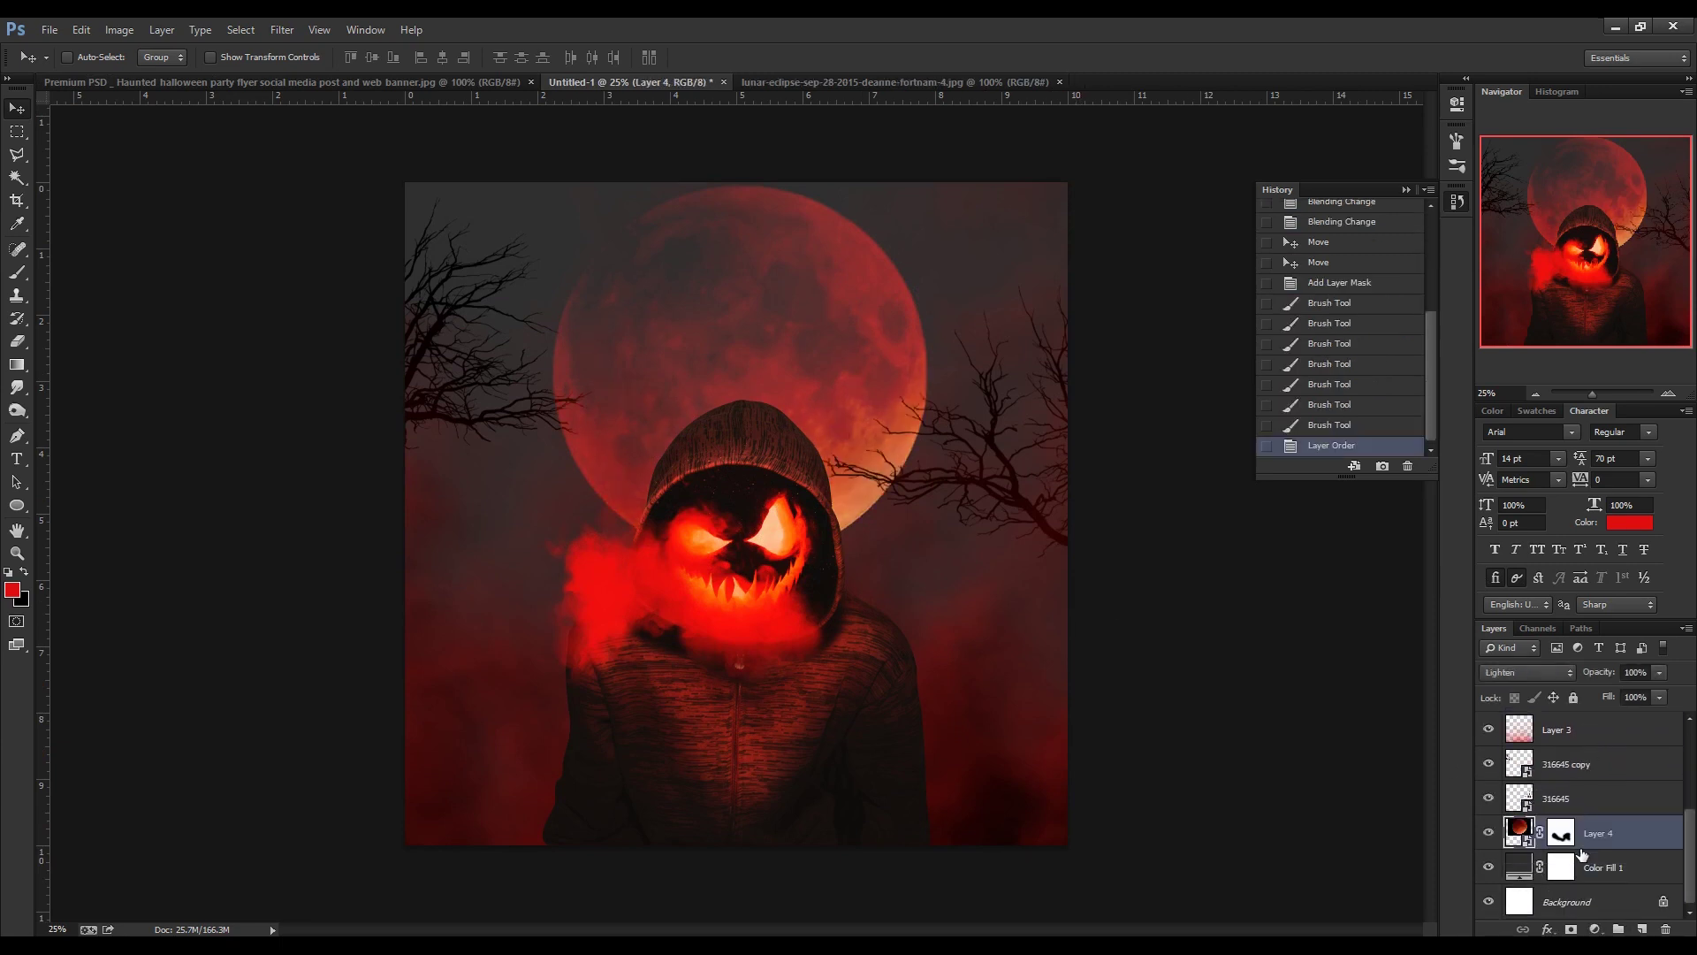
{"action": "double_click", "coordinate": [1531, 878]}
Set Color Fill 1 to black and pick a cloud brush tip for Layer 3
{"action": "left_click", "coordinate": [942, 825]}
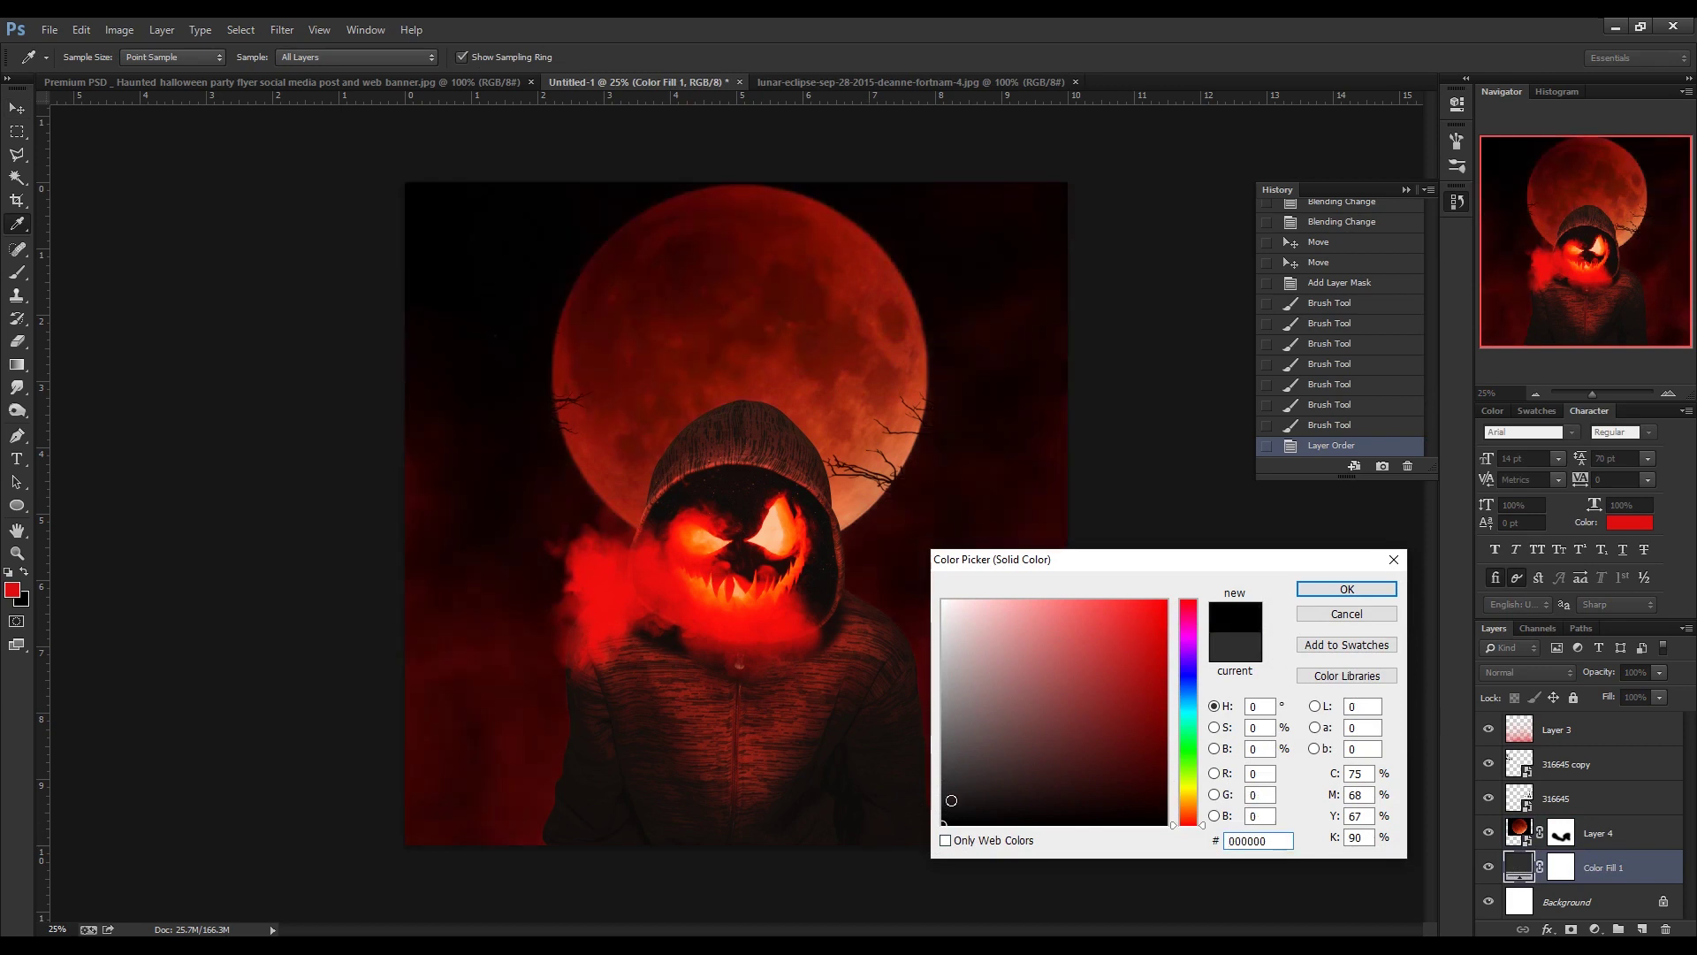
{"action": "key", "text": "Return"}
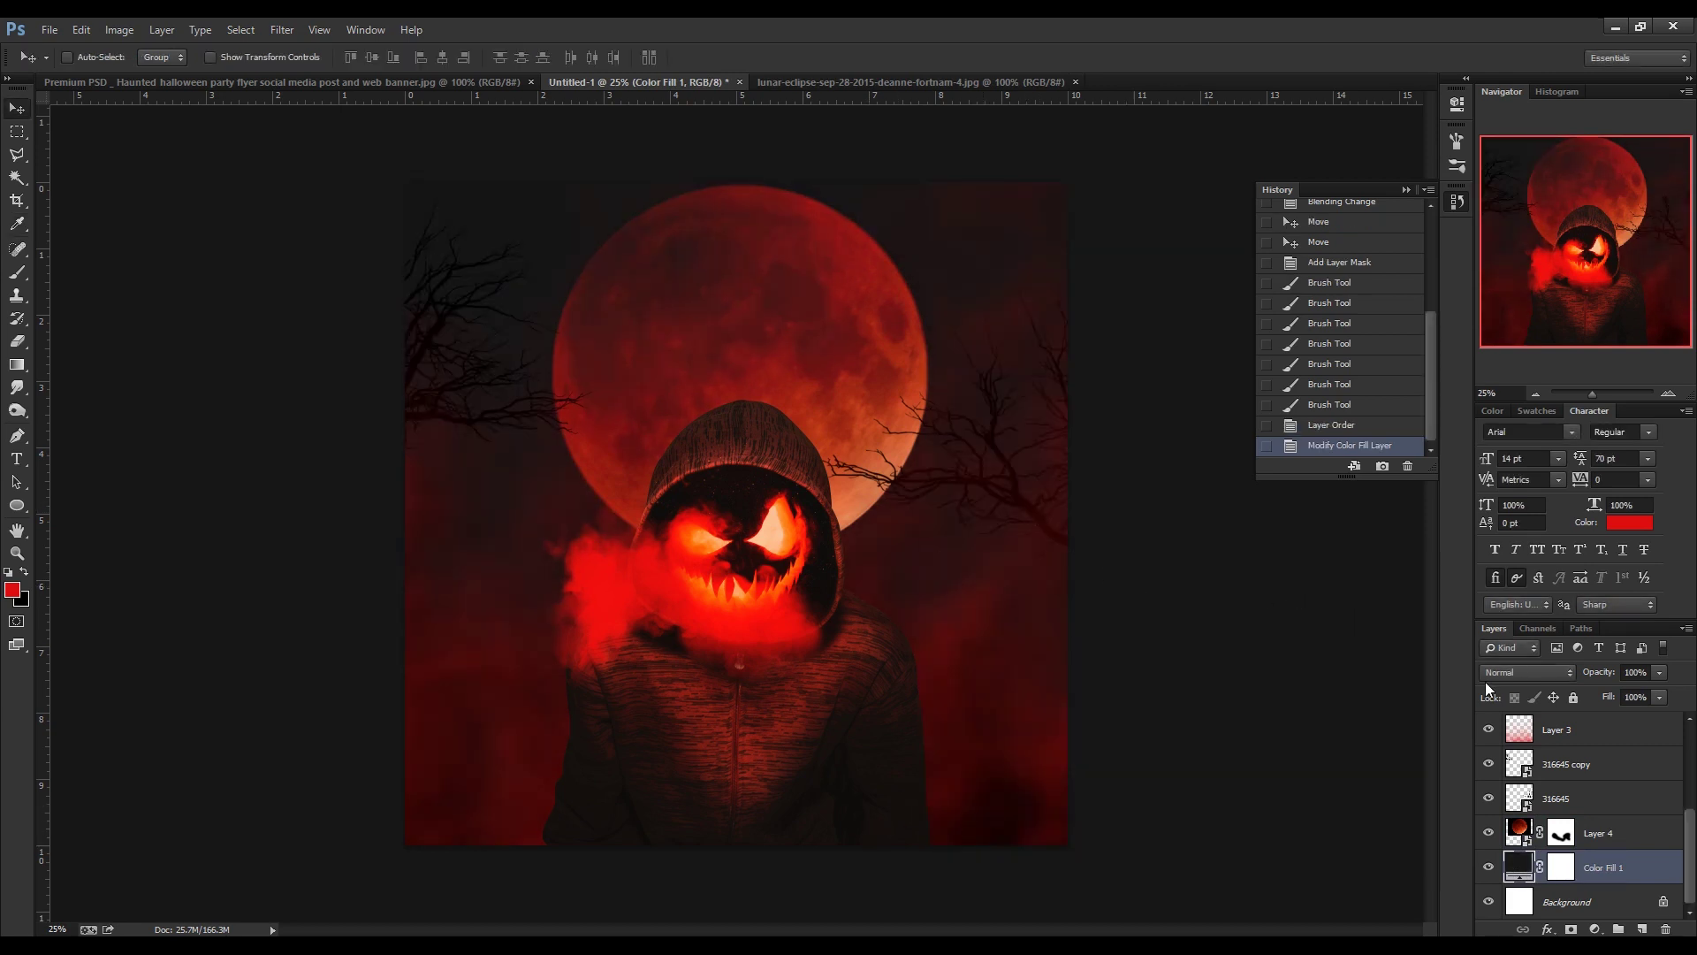
{"action": "left_click", "coordinate": [1556, 732]}
{"action": "left_click", "coordinate": [16, 272]}
{"action": "right_click", "coordinate": [645, 543]}
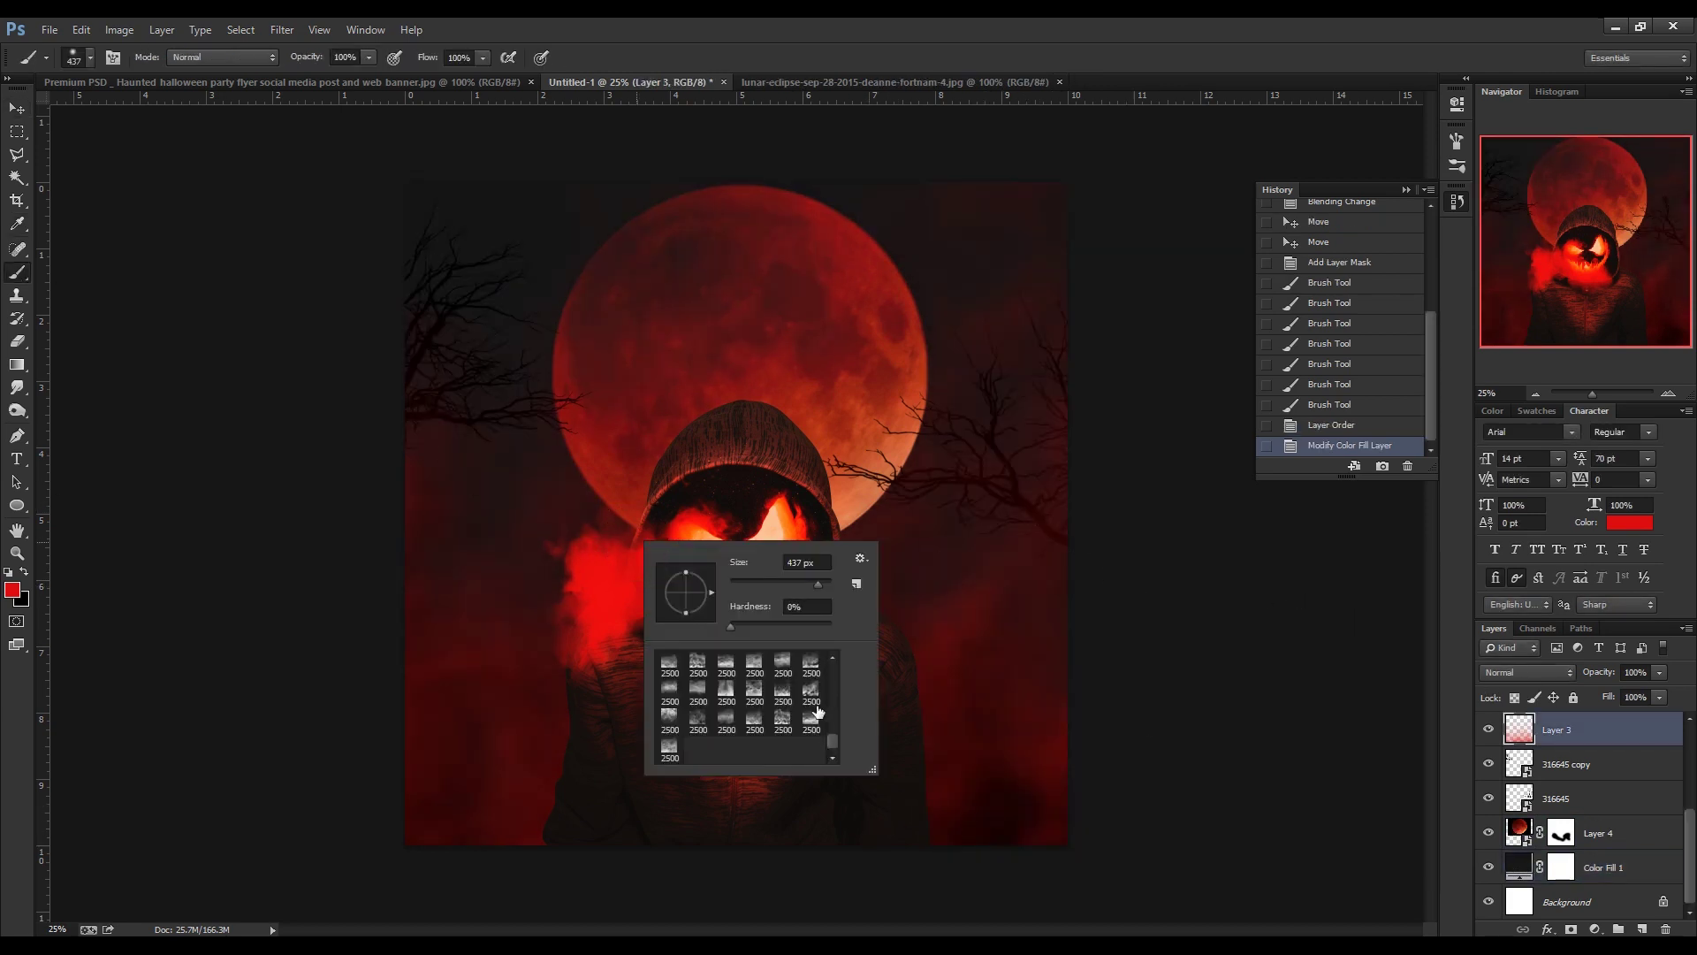
{"action": "key", "text": "."}
{"action": "key", "text": "Return"}
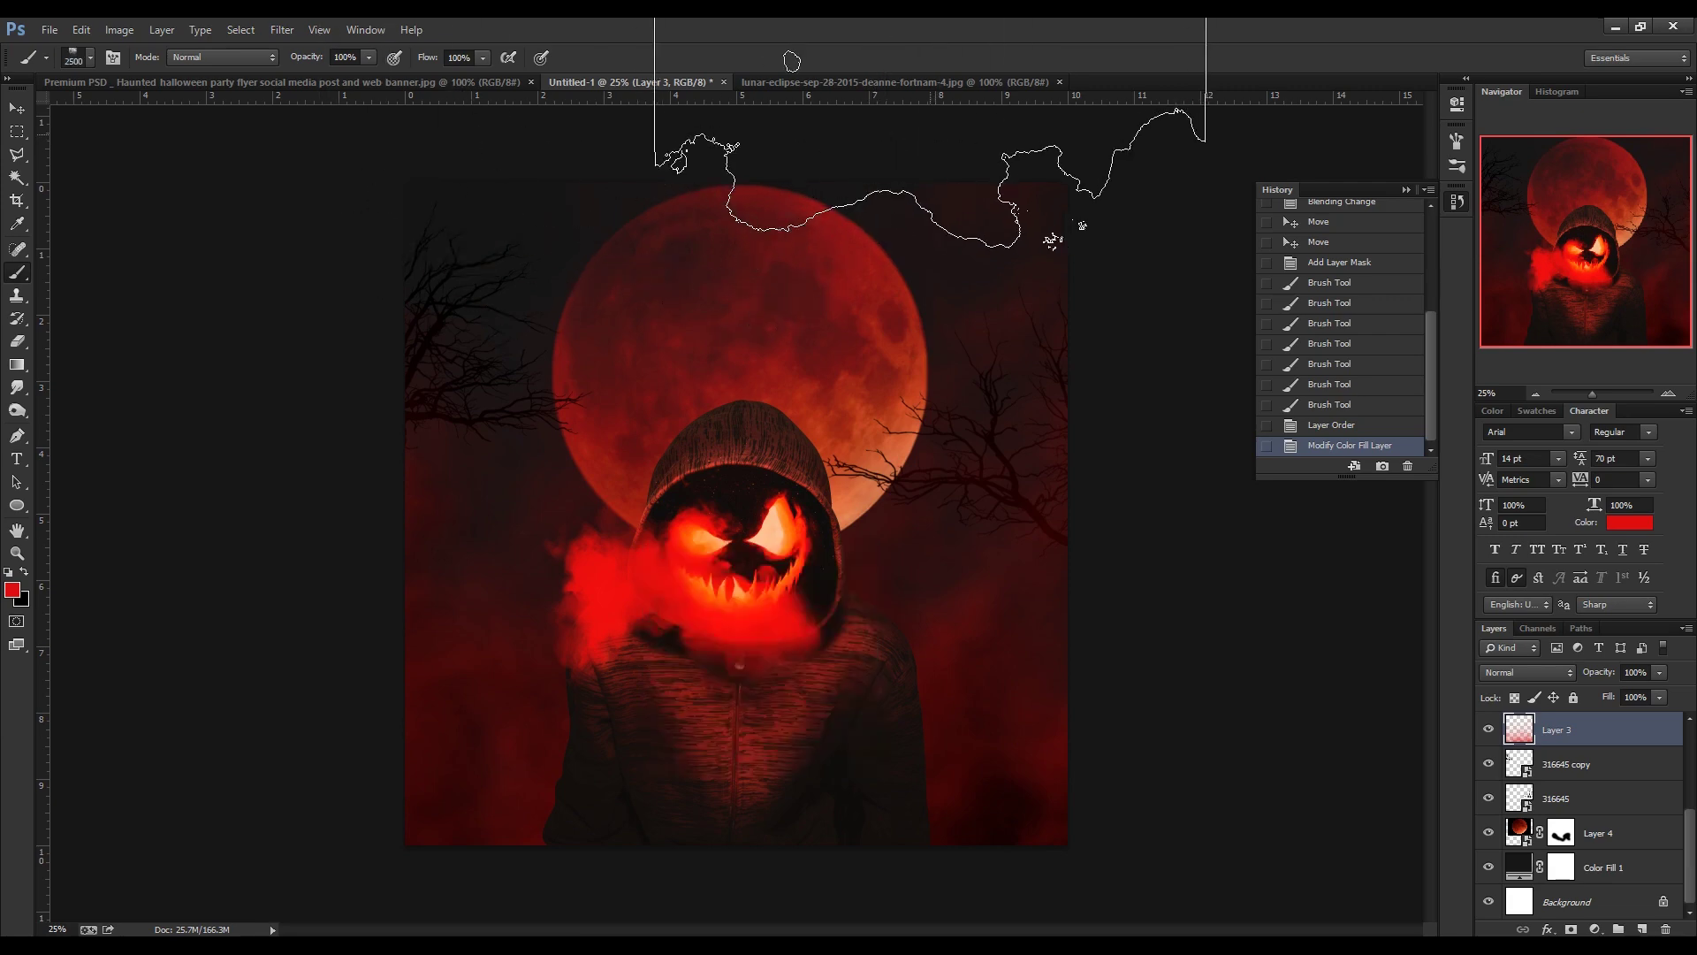
Switch to a 2500 px cloud brush and enlarge it to 4200 px
{"action": "key", "text": "bracketright"}
{"action": "key", "text": "bracketright"}
{"action": "key", "text": "bracketright"}
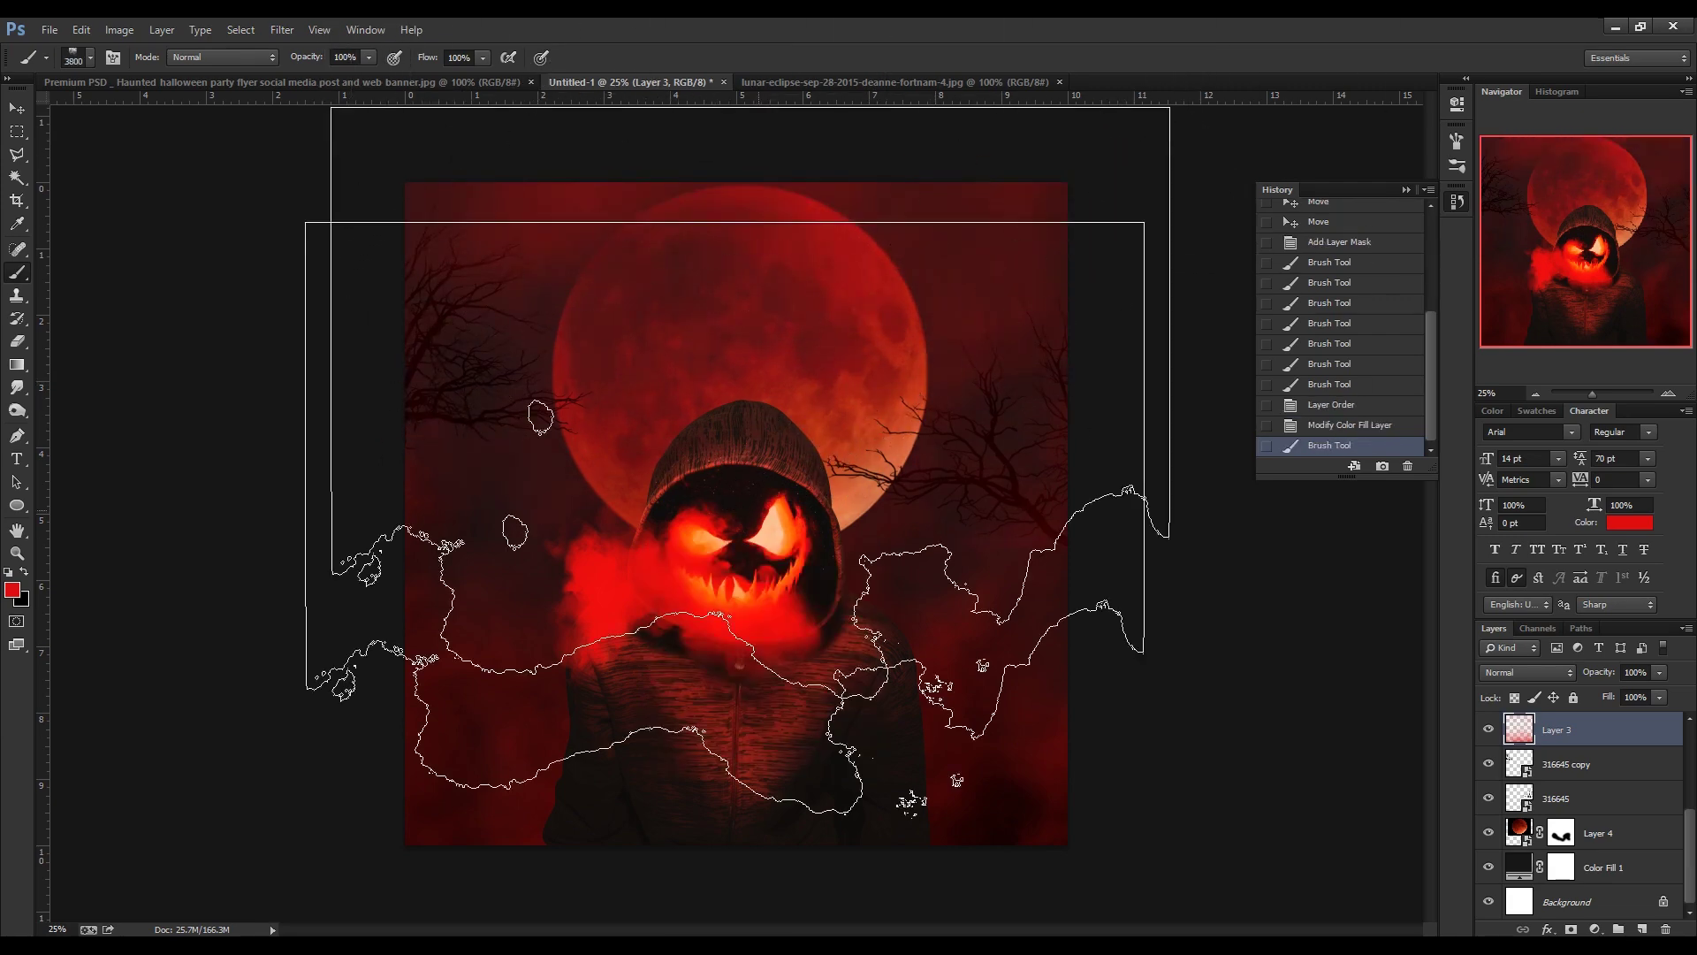
{"action": "right_click", "coordinate": [822, 469]}
{"action": "left_click", "coordinate": [960, 620]}
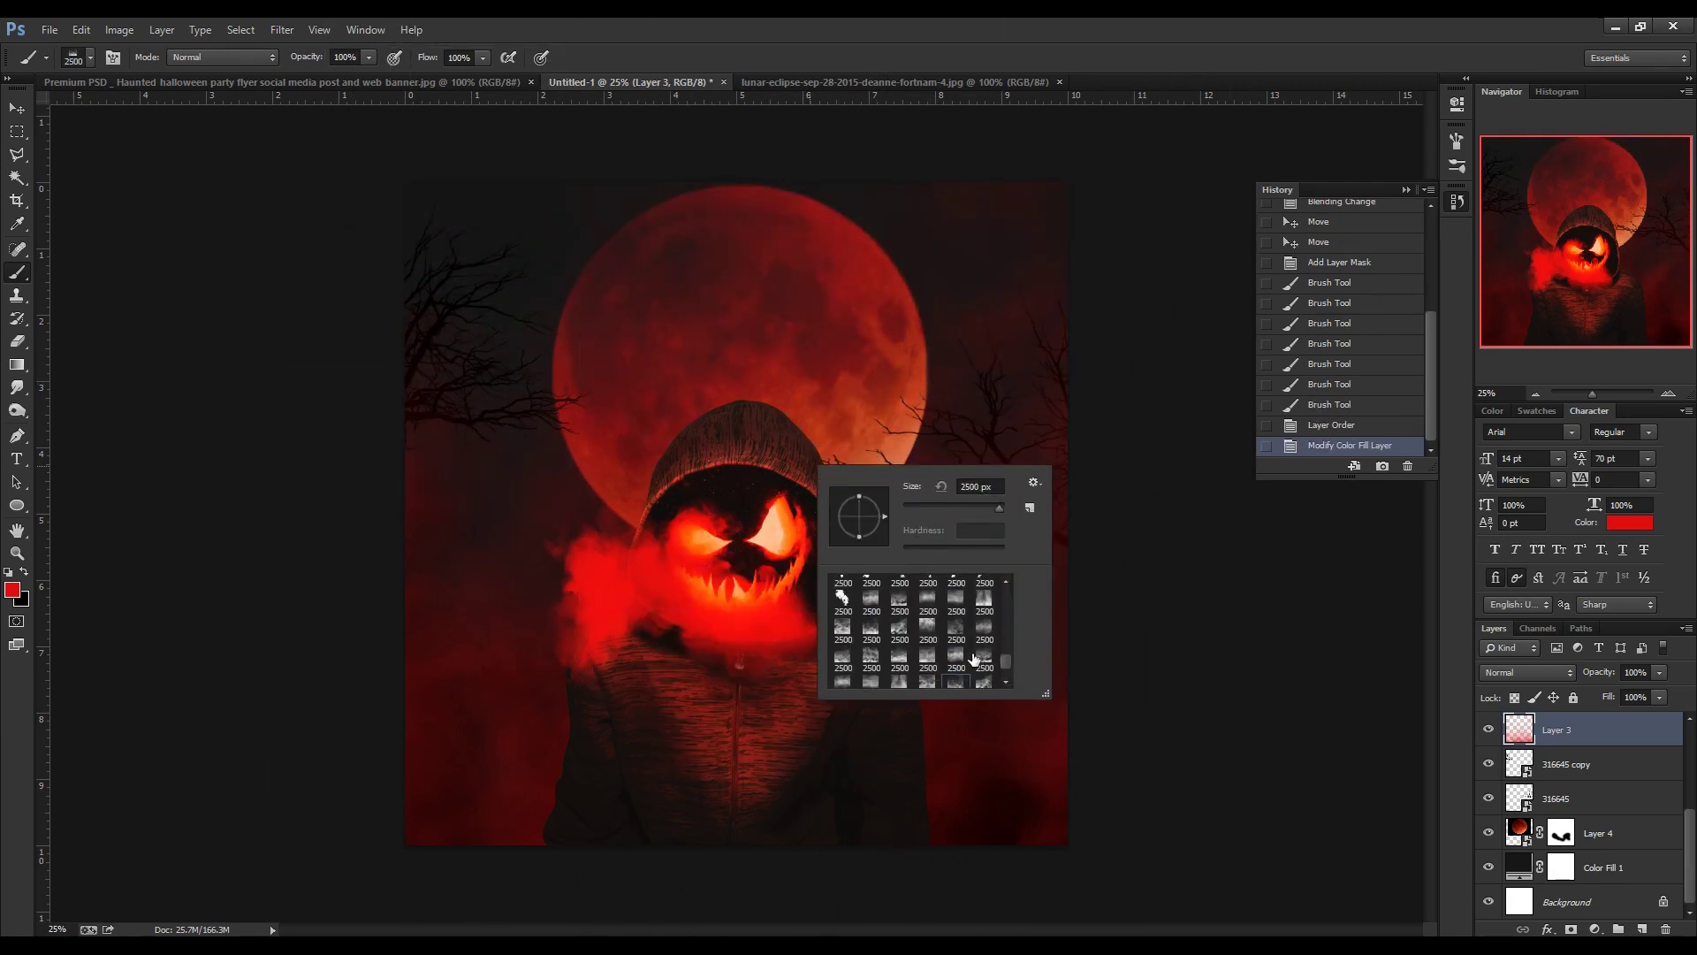
{"action": "key", "text": "Return"}
{"action": "key", "text": "bracketright"}
{"action": "key", "text": "bracketright"}
{"action": "key", "text": "bracketright"}
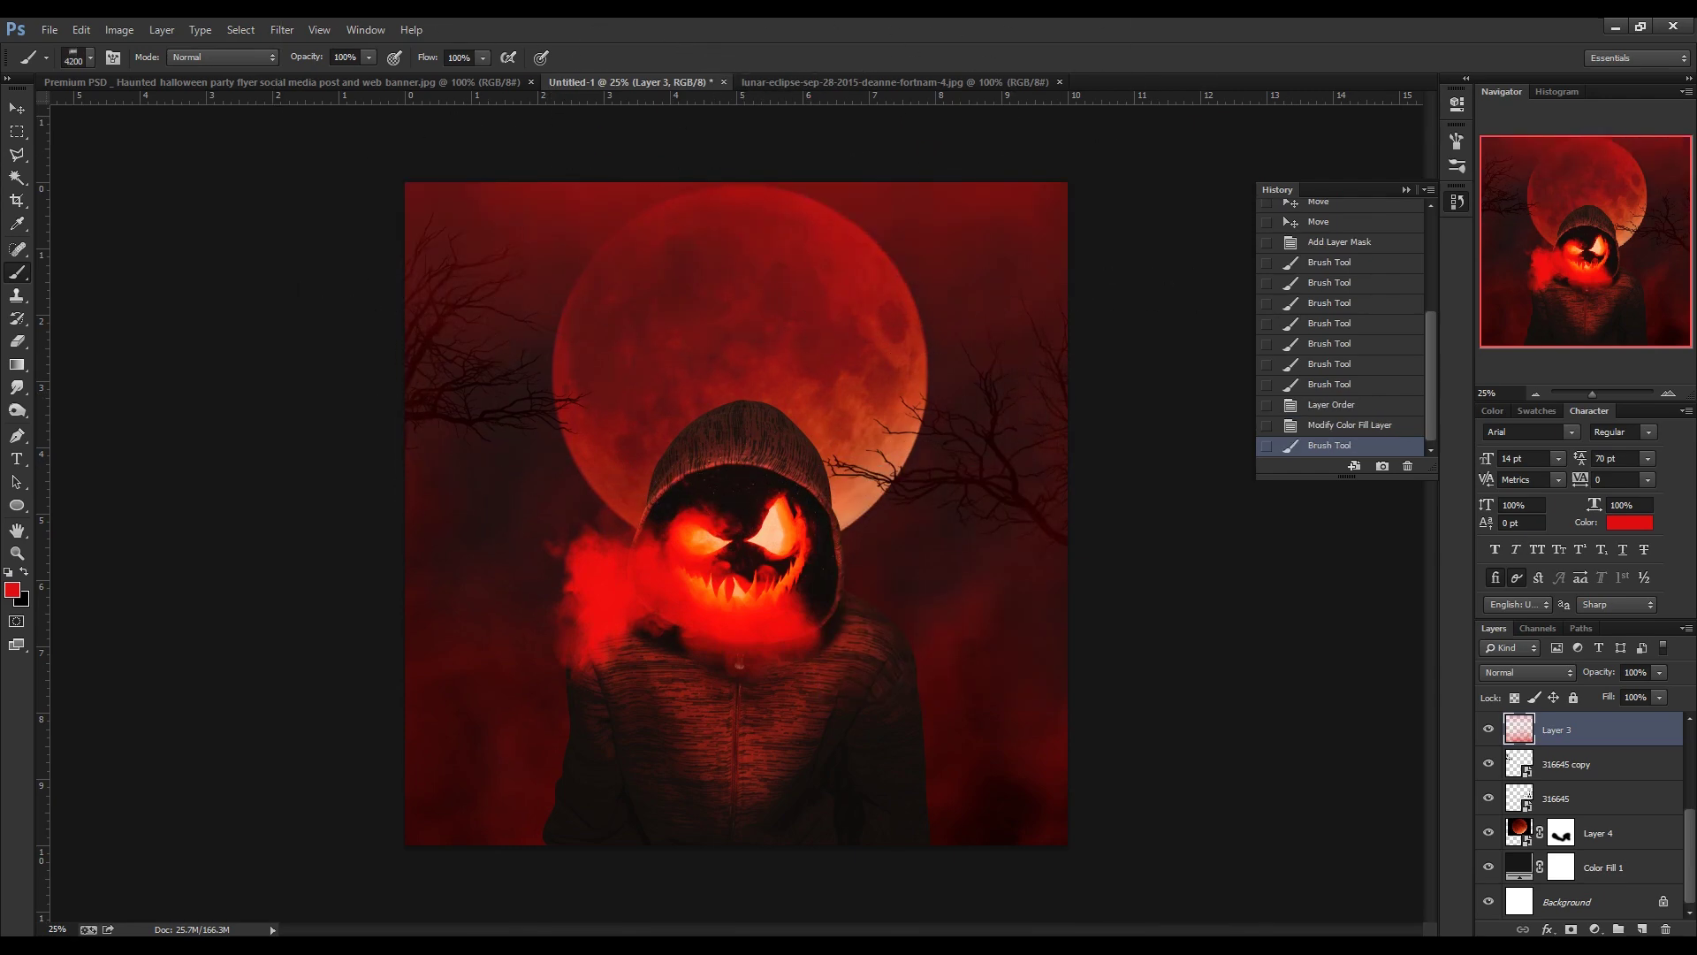
Stamp a black cloud onto a new layer above Layer 3
{"action": "key", "text": "ctrl+shift+alt+n"}
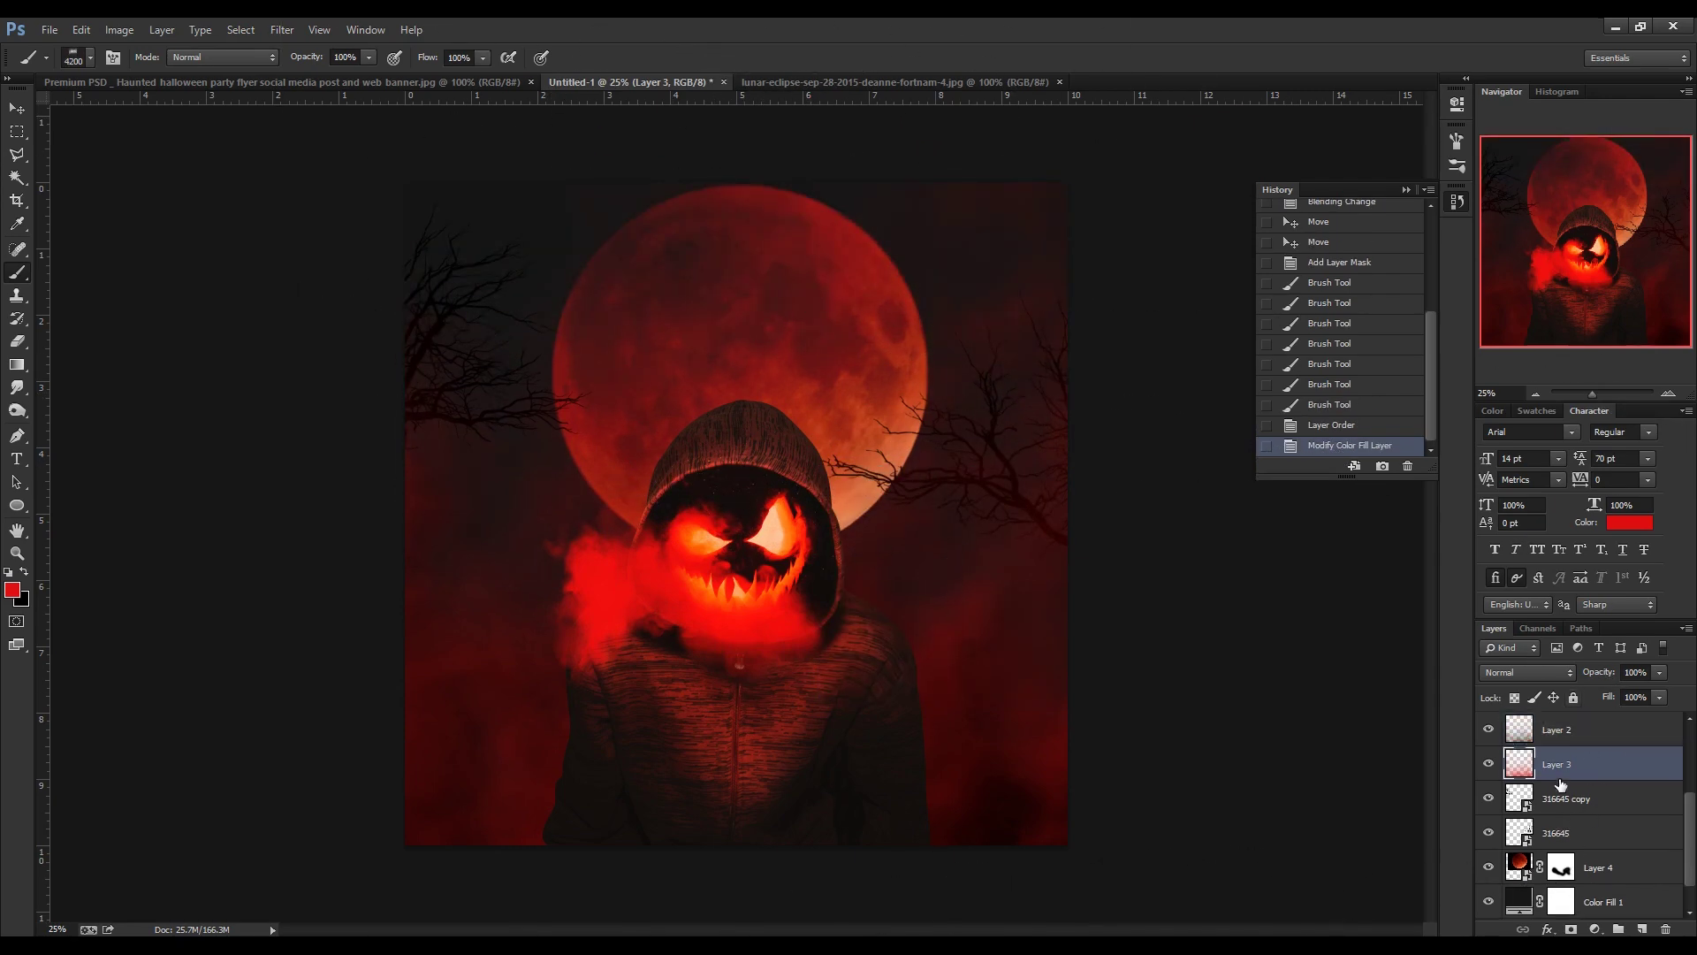
{"action": "key", "text": "x"}
{"action": "left_click", "coordinate": [844, 472]}
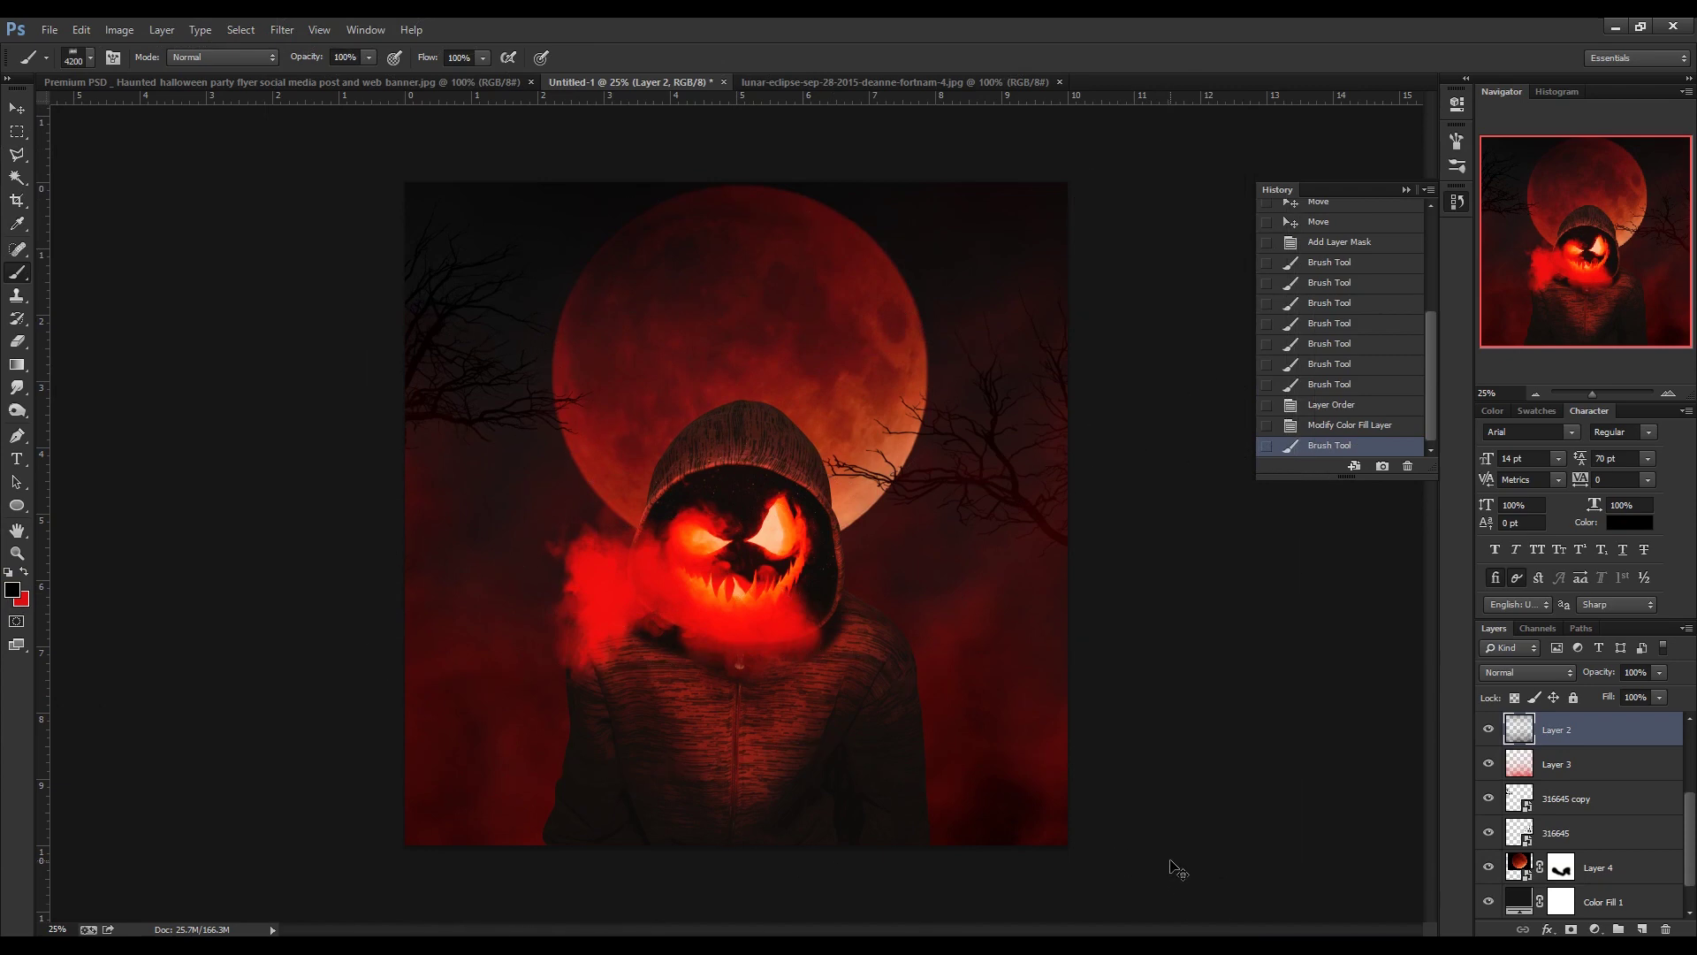
Paint red fog on Layer 3, adding a faint stroke at 14% opacity
{"action": "left_click", "coordinate": [1591, 763]}
{"action": "key", "text": "x"}
{"action": "left_click", "coordinate": [663, 592]}
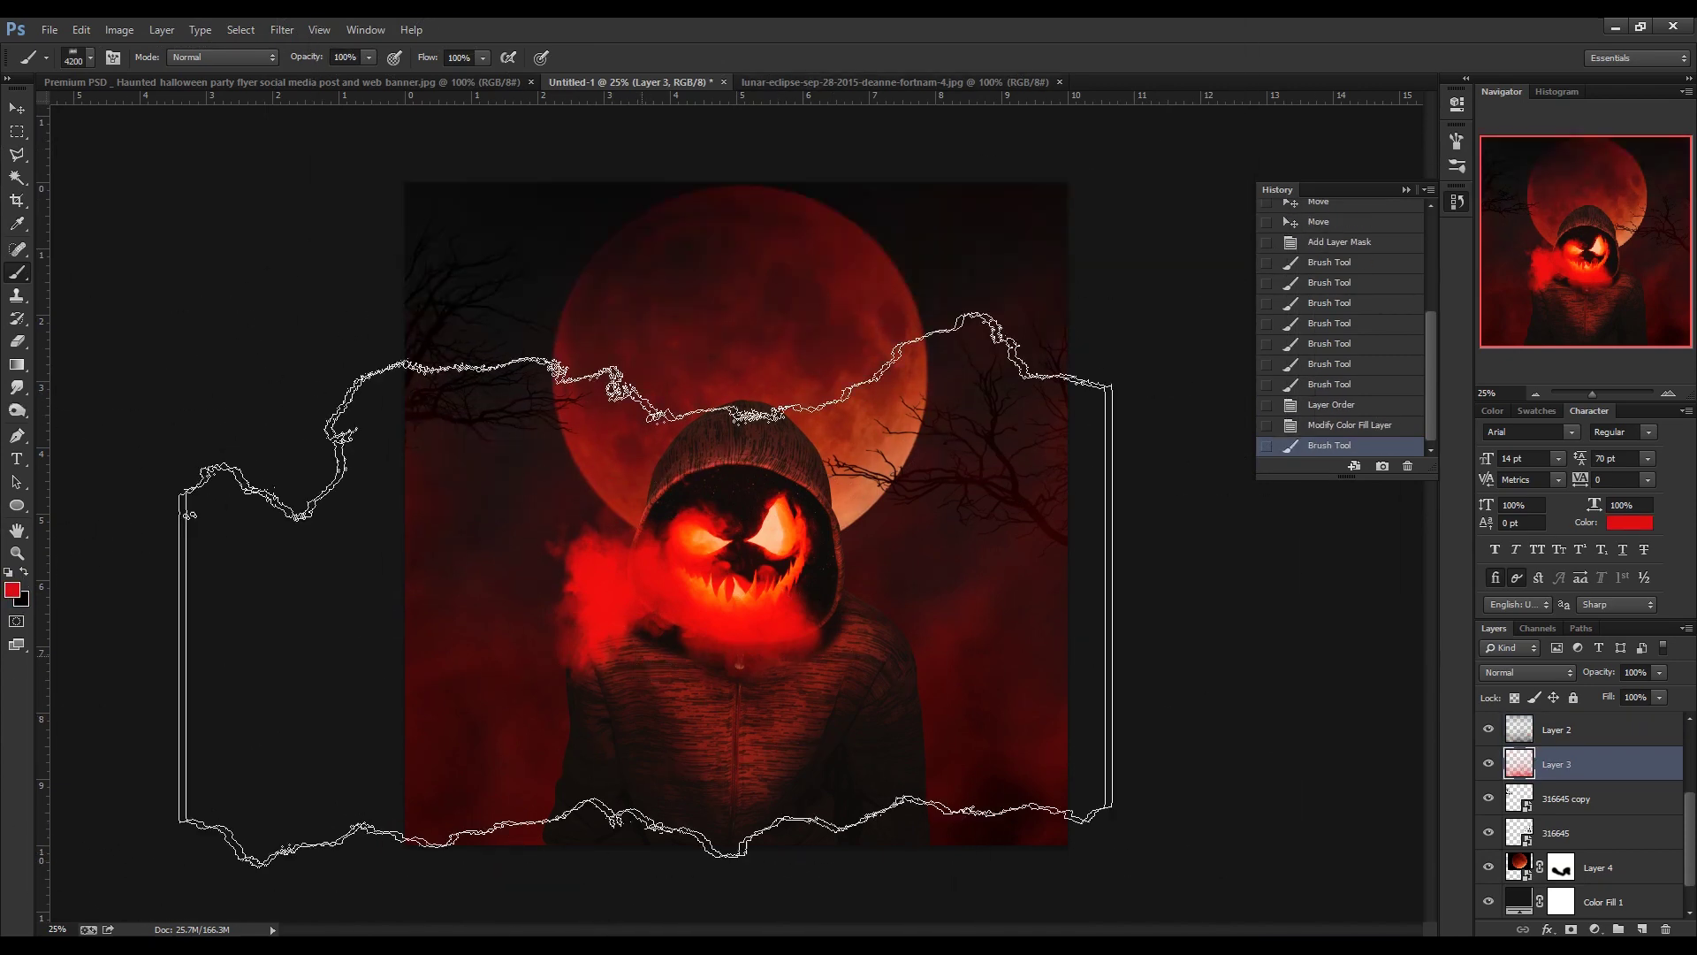
{"action": "key", "text": "1"}
{"action": "key", "text": "4"}
{"action": "left_click", "coordinate": [721, 132]}
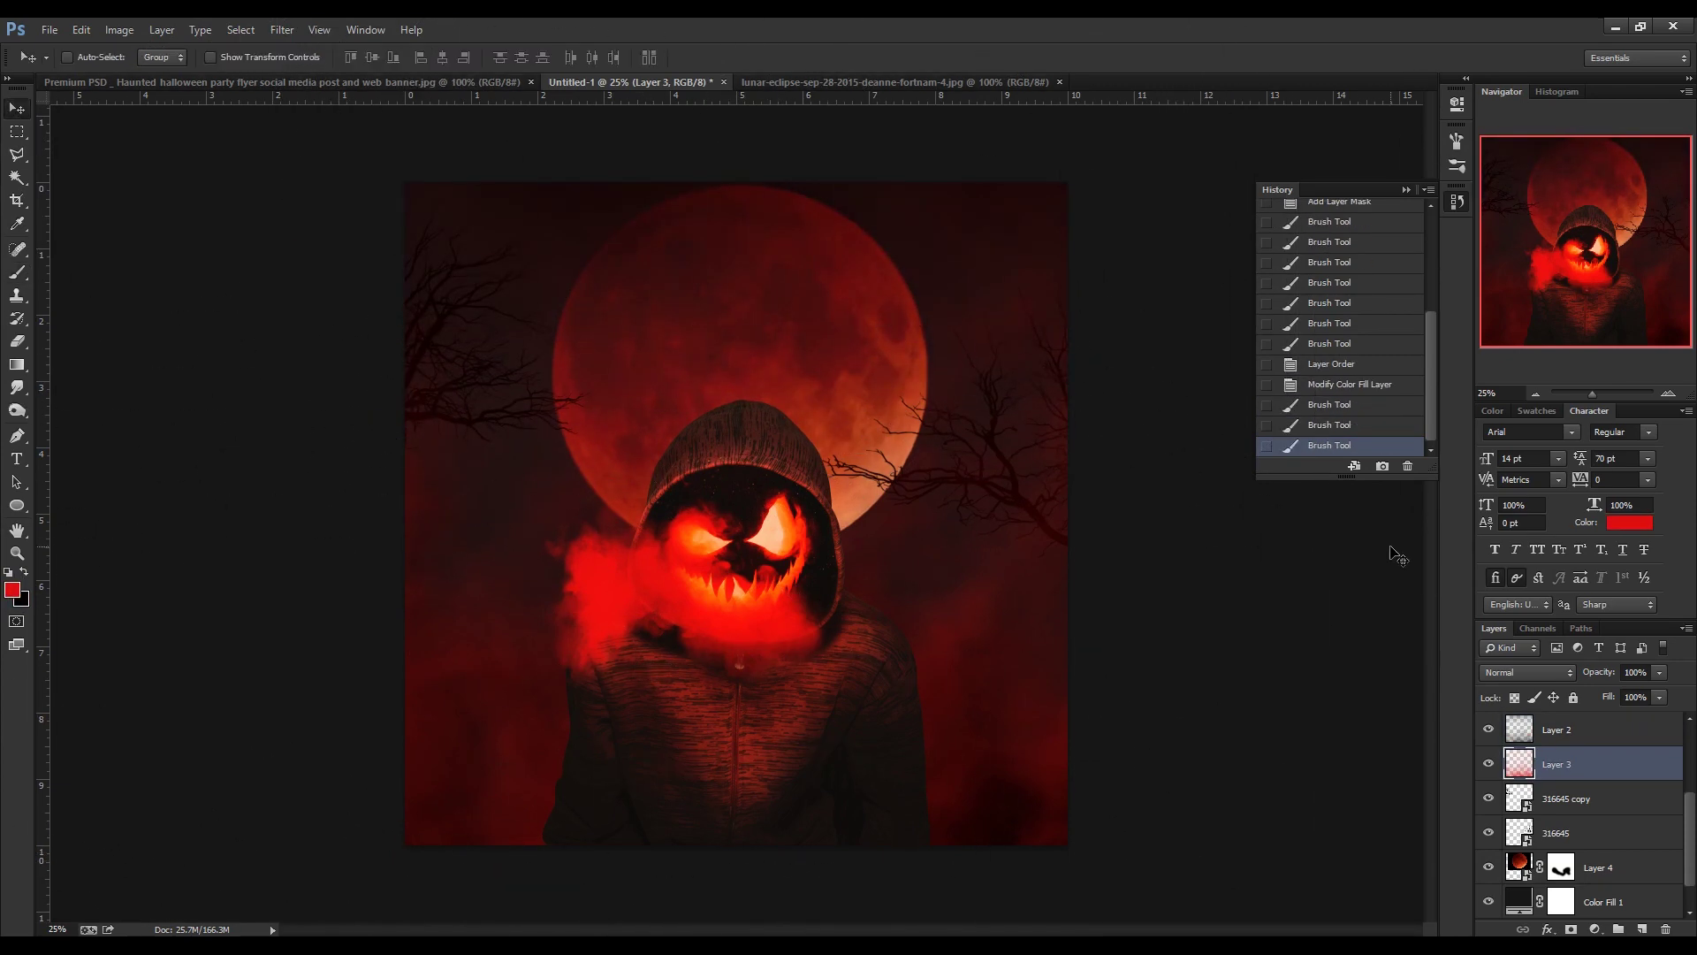
Compare the fog before and after, then add a layer mask to Layer 2
{"action": "left_click", "coordinate": [1367, 390]}
{"action": "left_click", "coordinate": [1343, 447]}
{"action": "left_click", "coordinate": [1487, 765]}
{"action": "left_click", "coordinate": [1519, 730]}
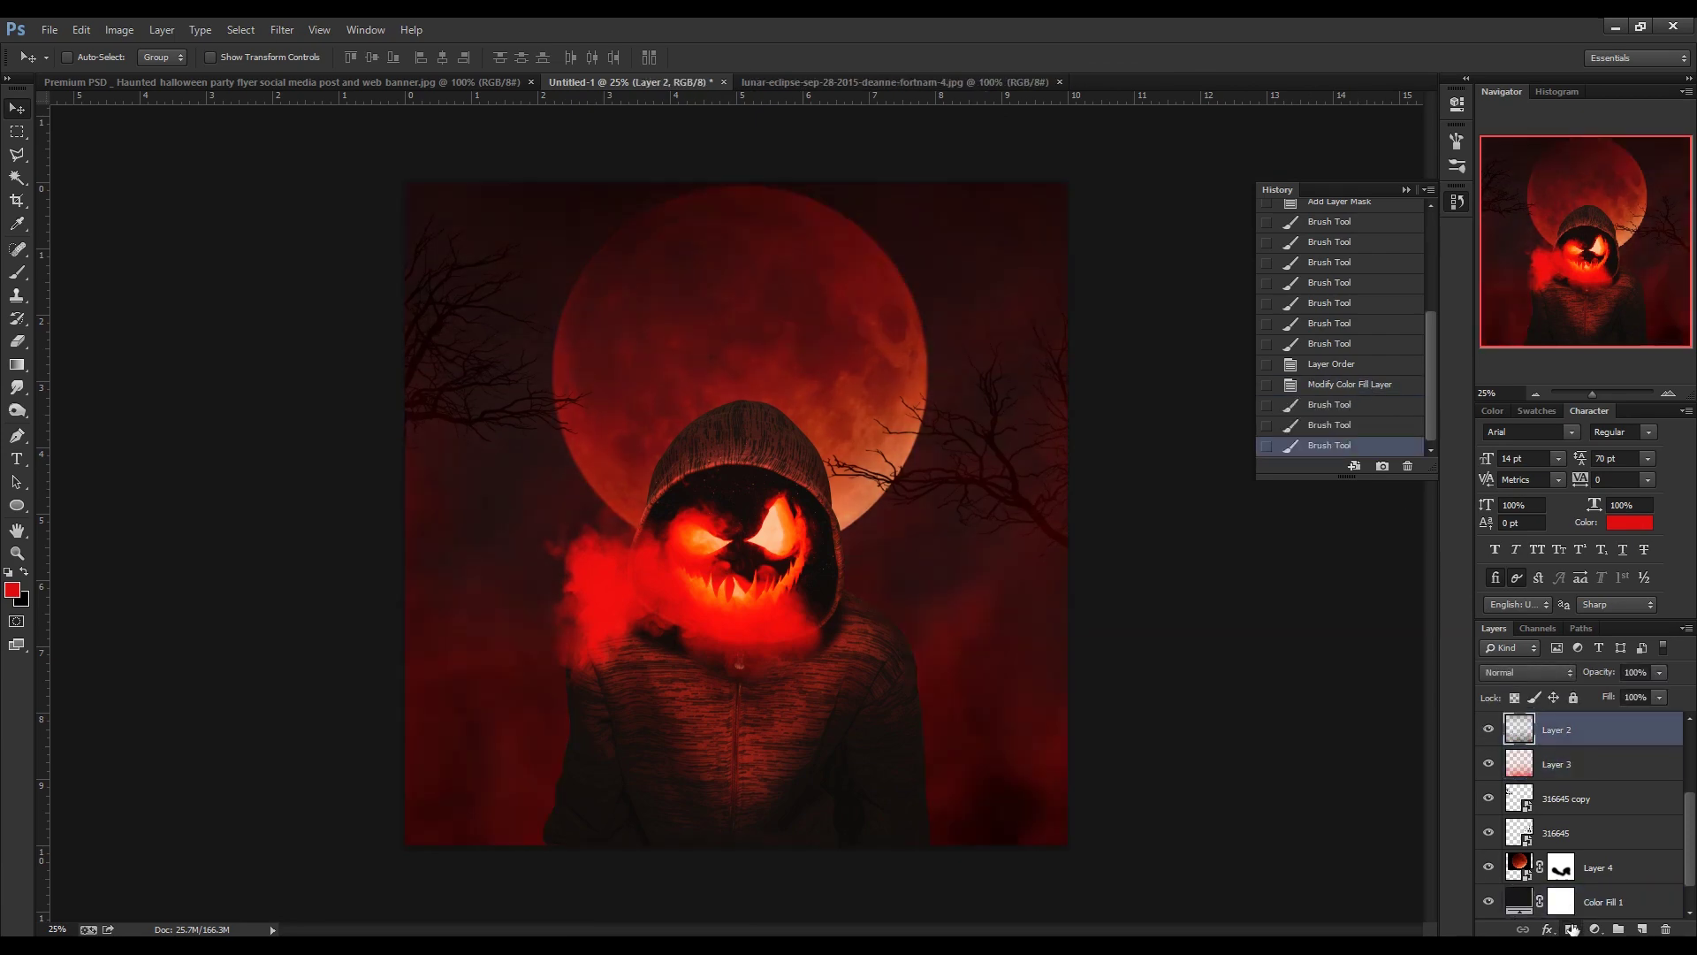
{"action": "left_click", "coordinate": [619, 124]}
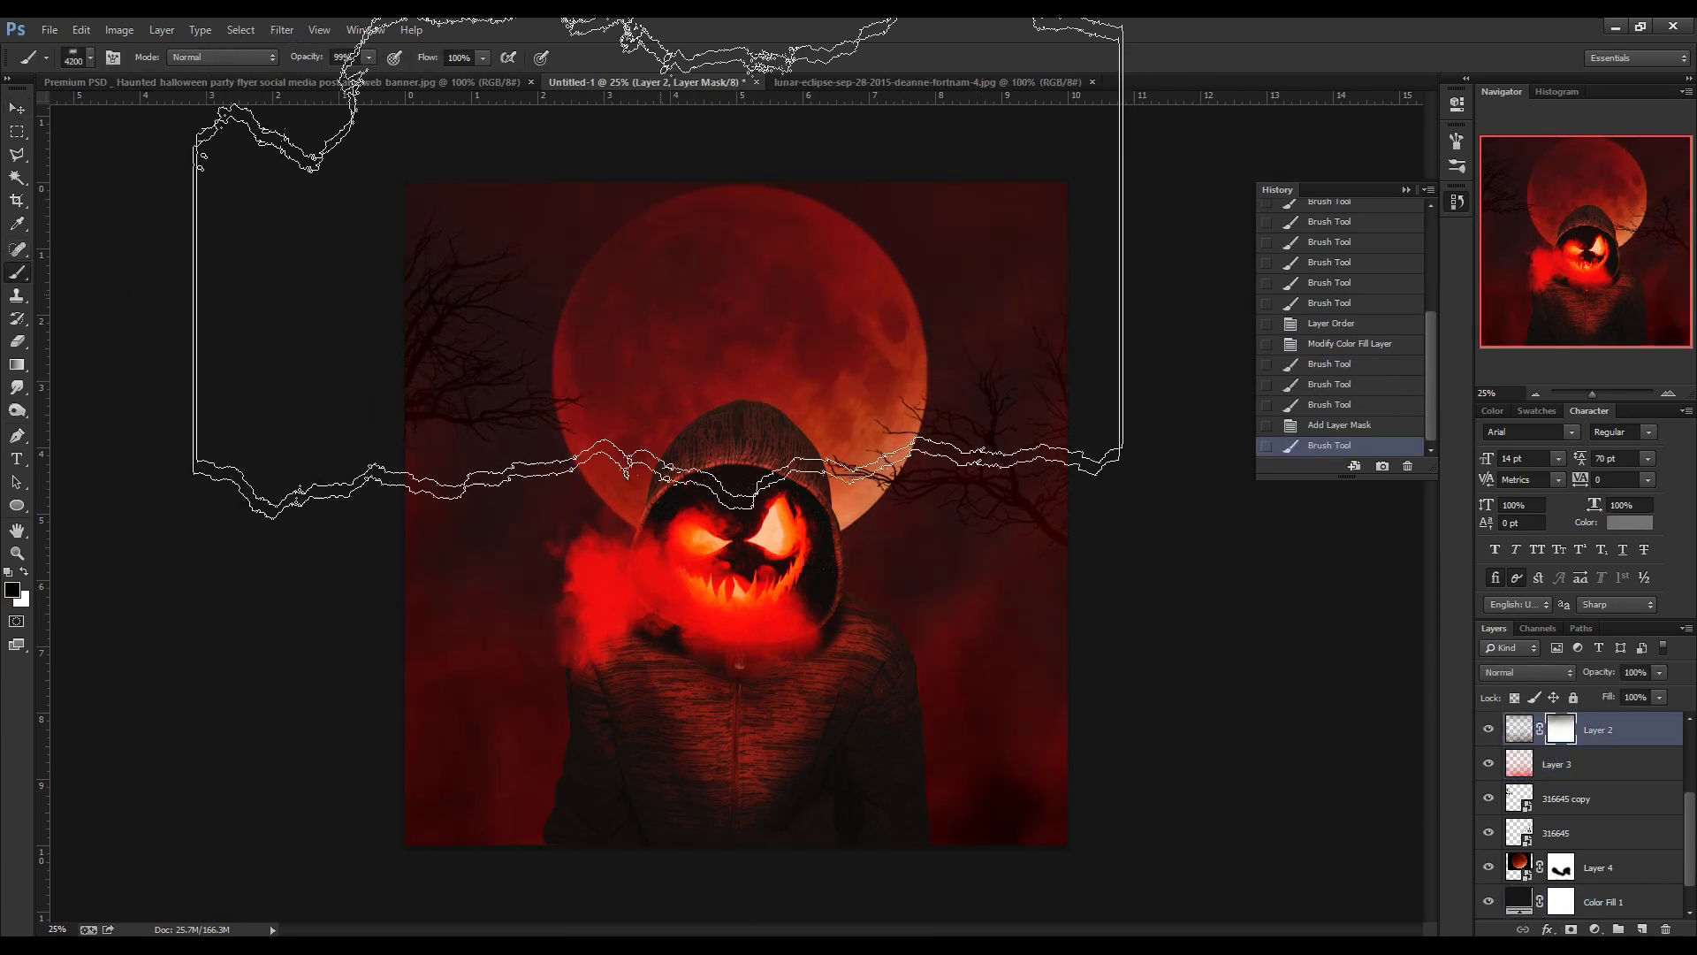
{"action": "key", "text": "v"}
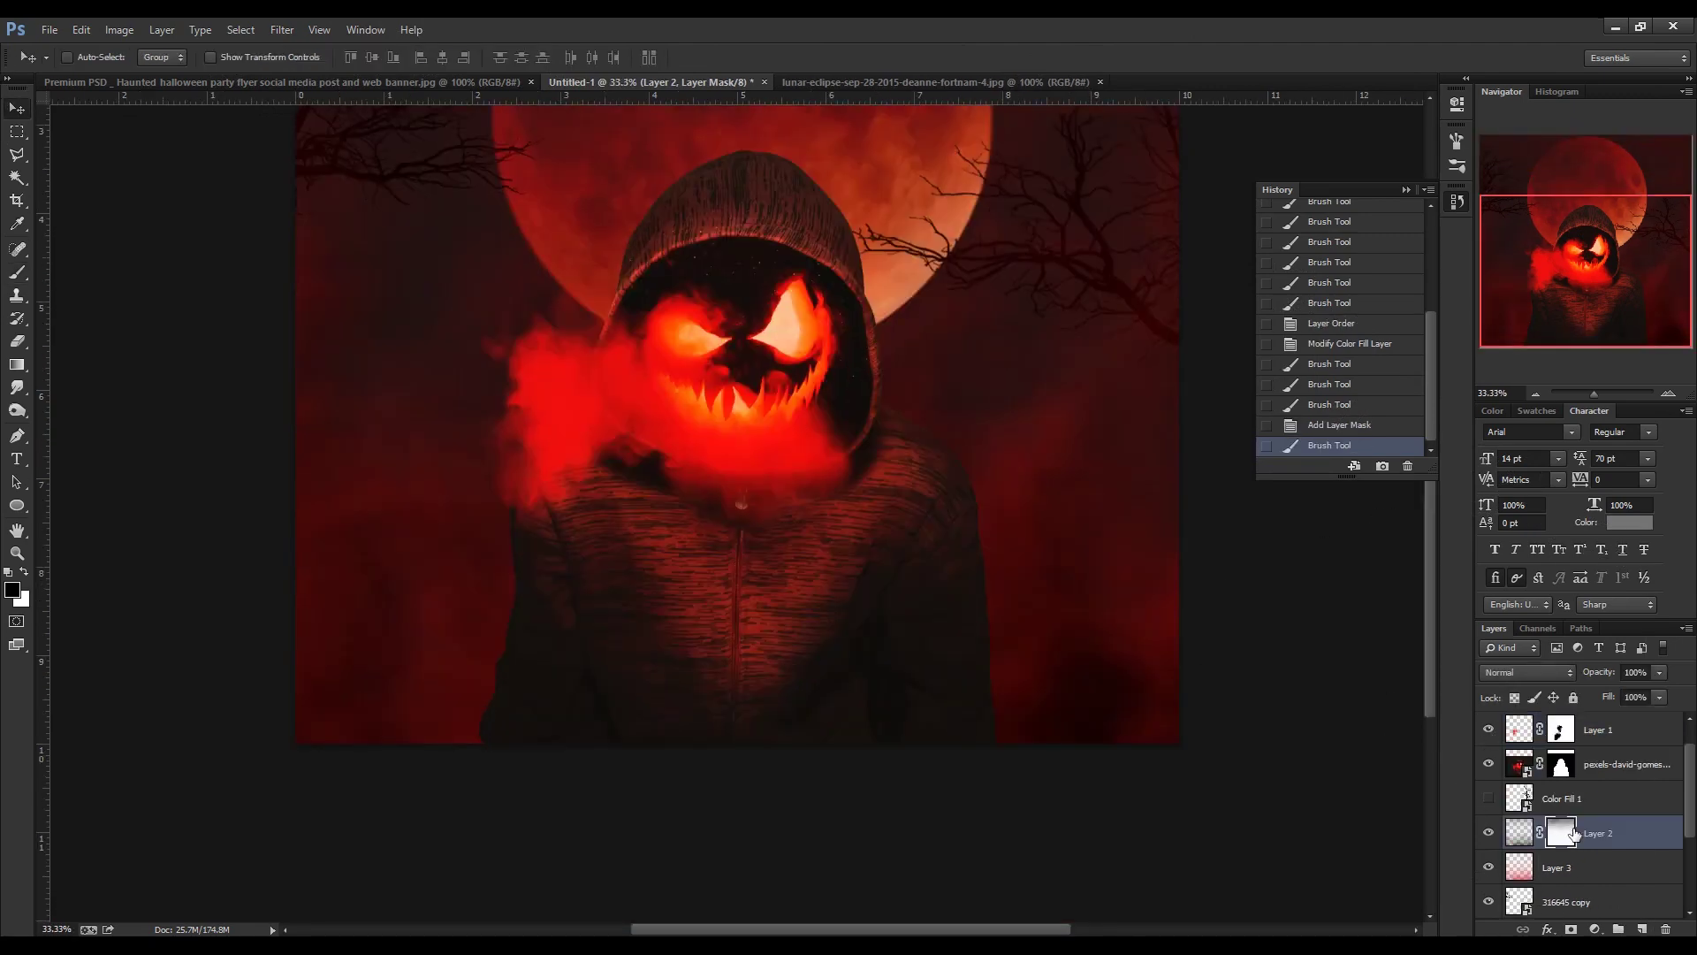
Clip Layer 5 to the figure layer and set the painting colour to dark red #3d0909
{"action": "left_click", "coordinate": [1518, 810], "text": "alt"}
{"action": "key", "text": "b"}
{"action": "right_click", "coordinate": [437, 442]}
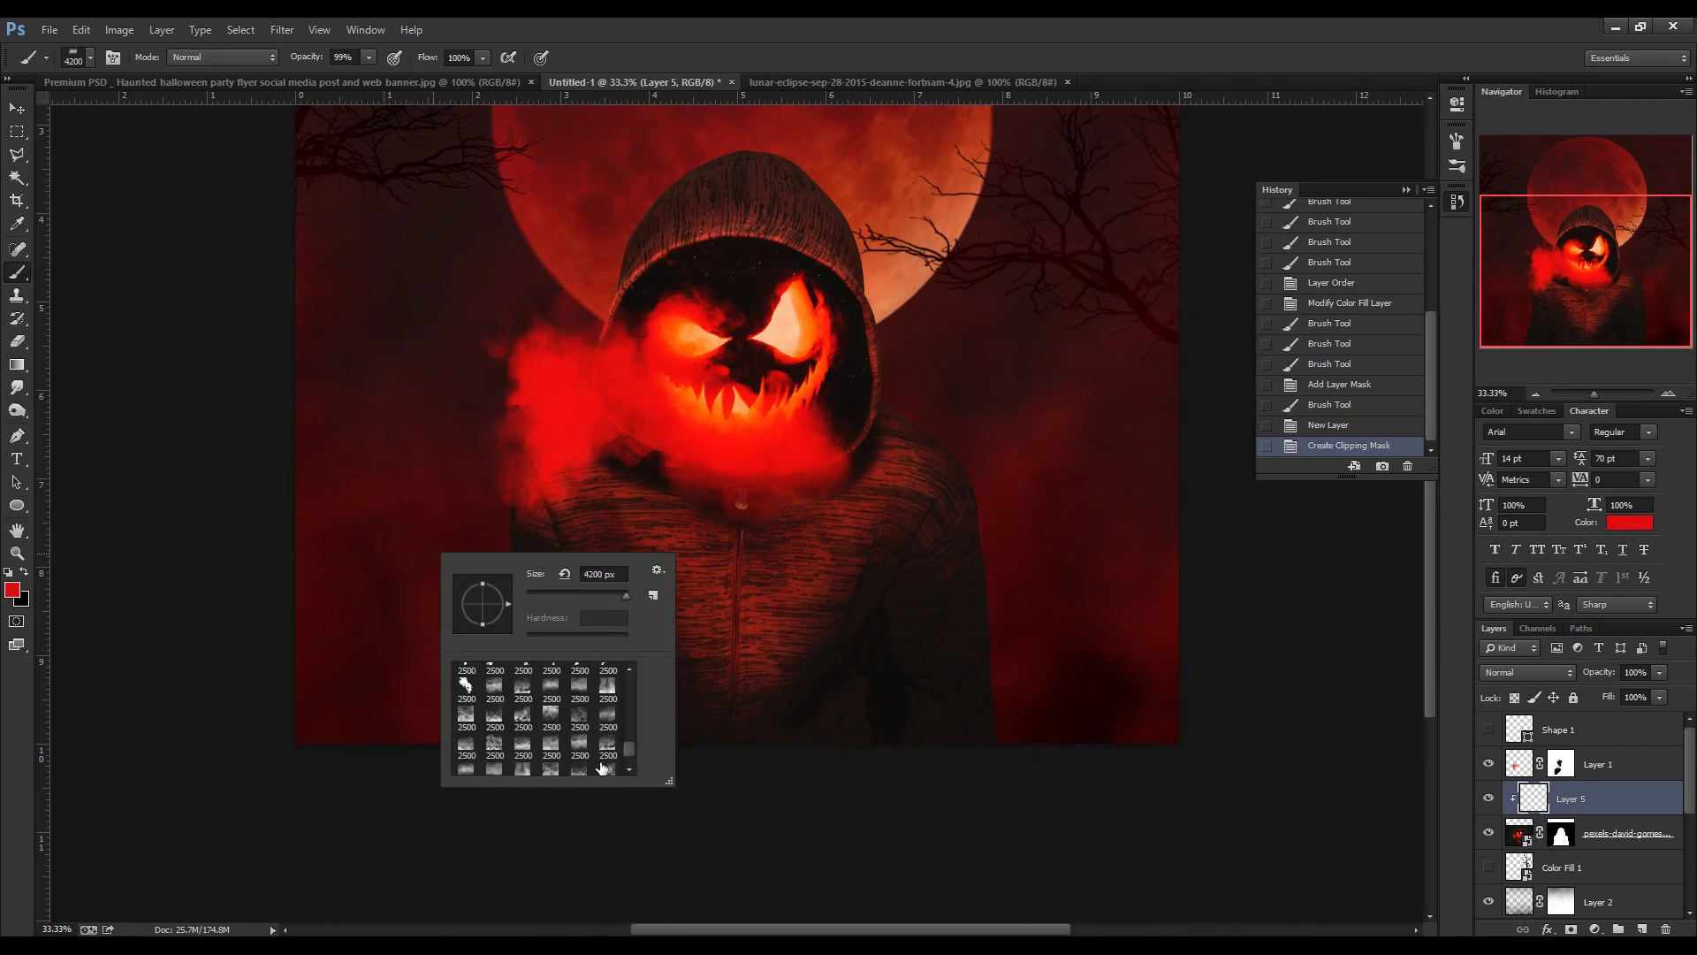
{"action": "left_click", "coordinate": [13, 590]}
{"action": "left_click", "coordinate": [1128, 769]}
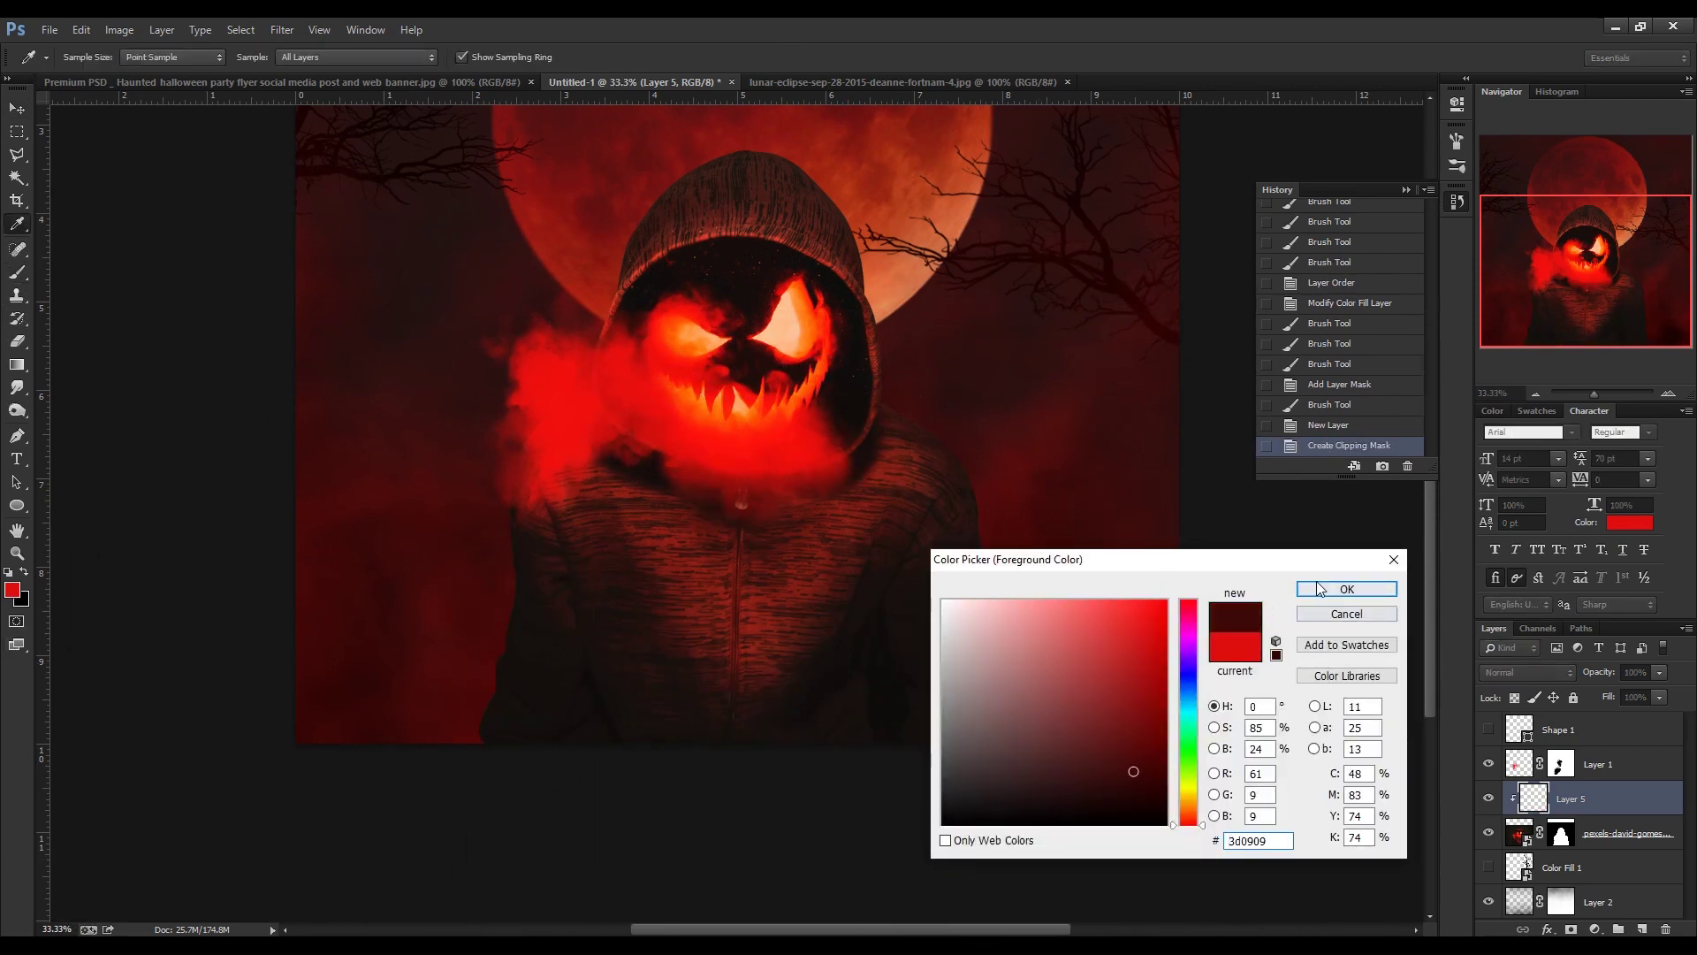
{"action": "left_click", "coordinate": [1334, 587]}
{"action": "left_click", "coordinate": [1028, 679]}
{"action": "key", "text": "ctrl+z"}
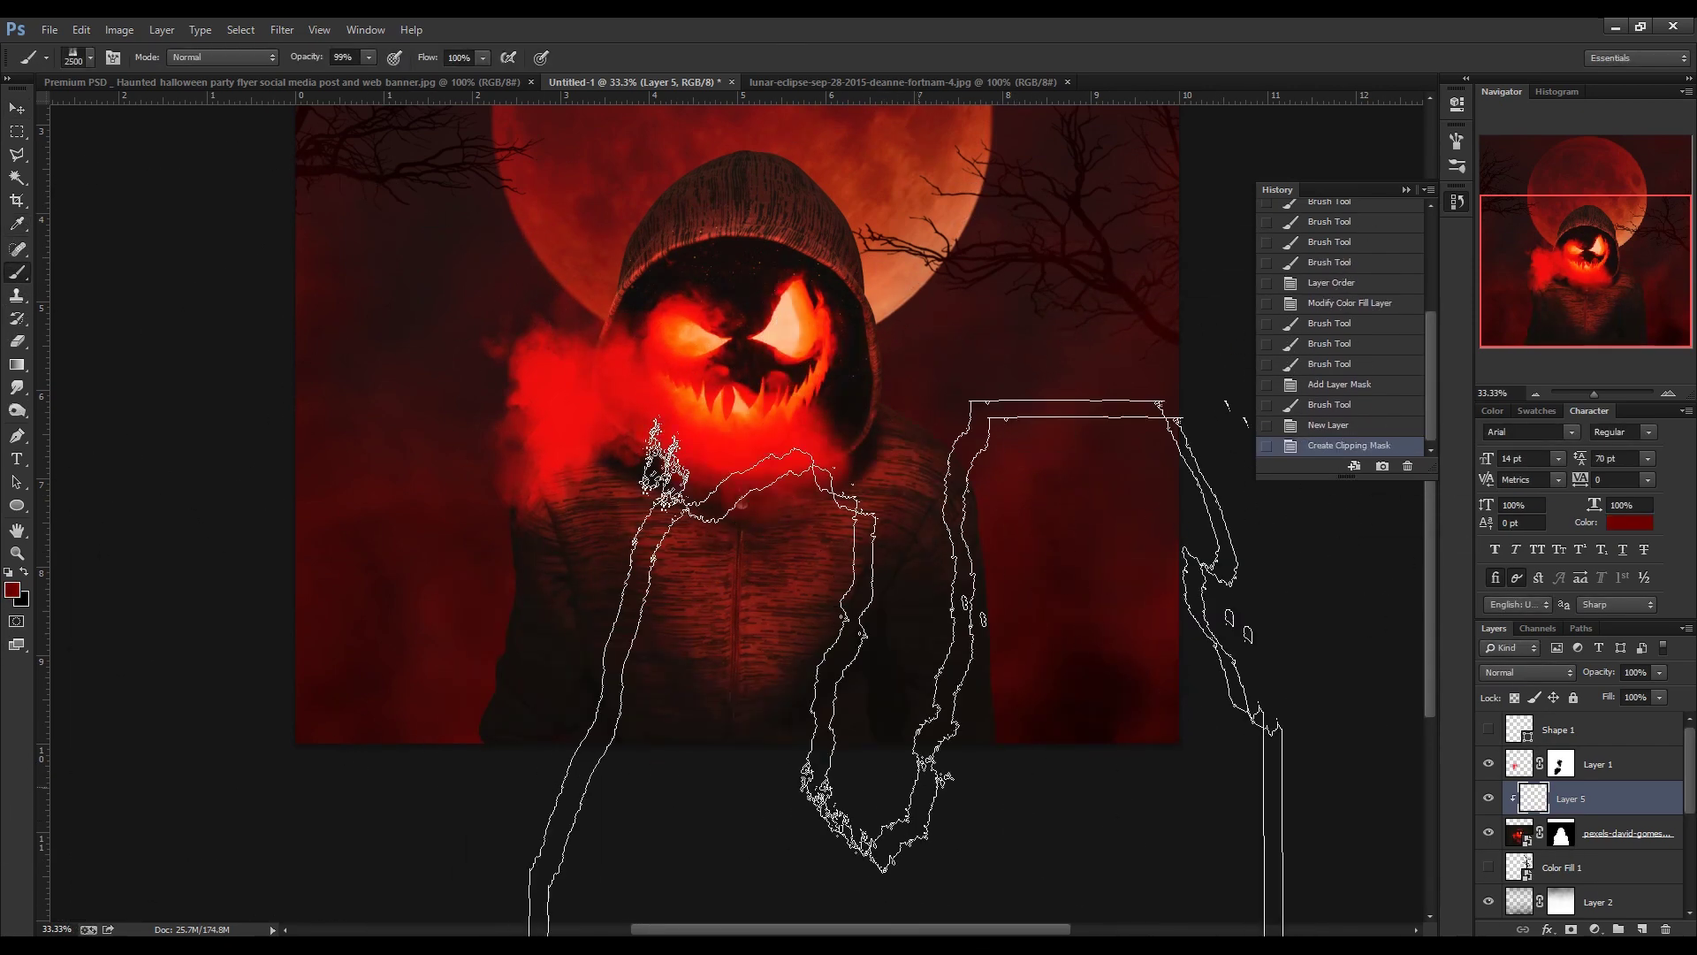
Brush soft dark red shading over the figure at 1300–900 px, then add clipped Layer 6
{"action": "right_click", "coordinate": [866, 636]}
{"action": "double_click", "coordinate": [1028, 795]}
{"action": "right_click", "coordinate": [743, 665]}
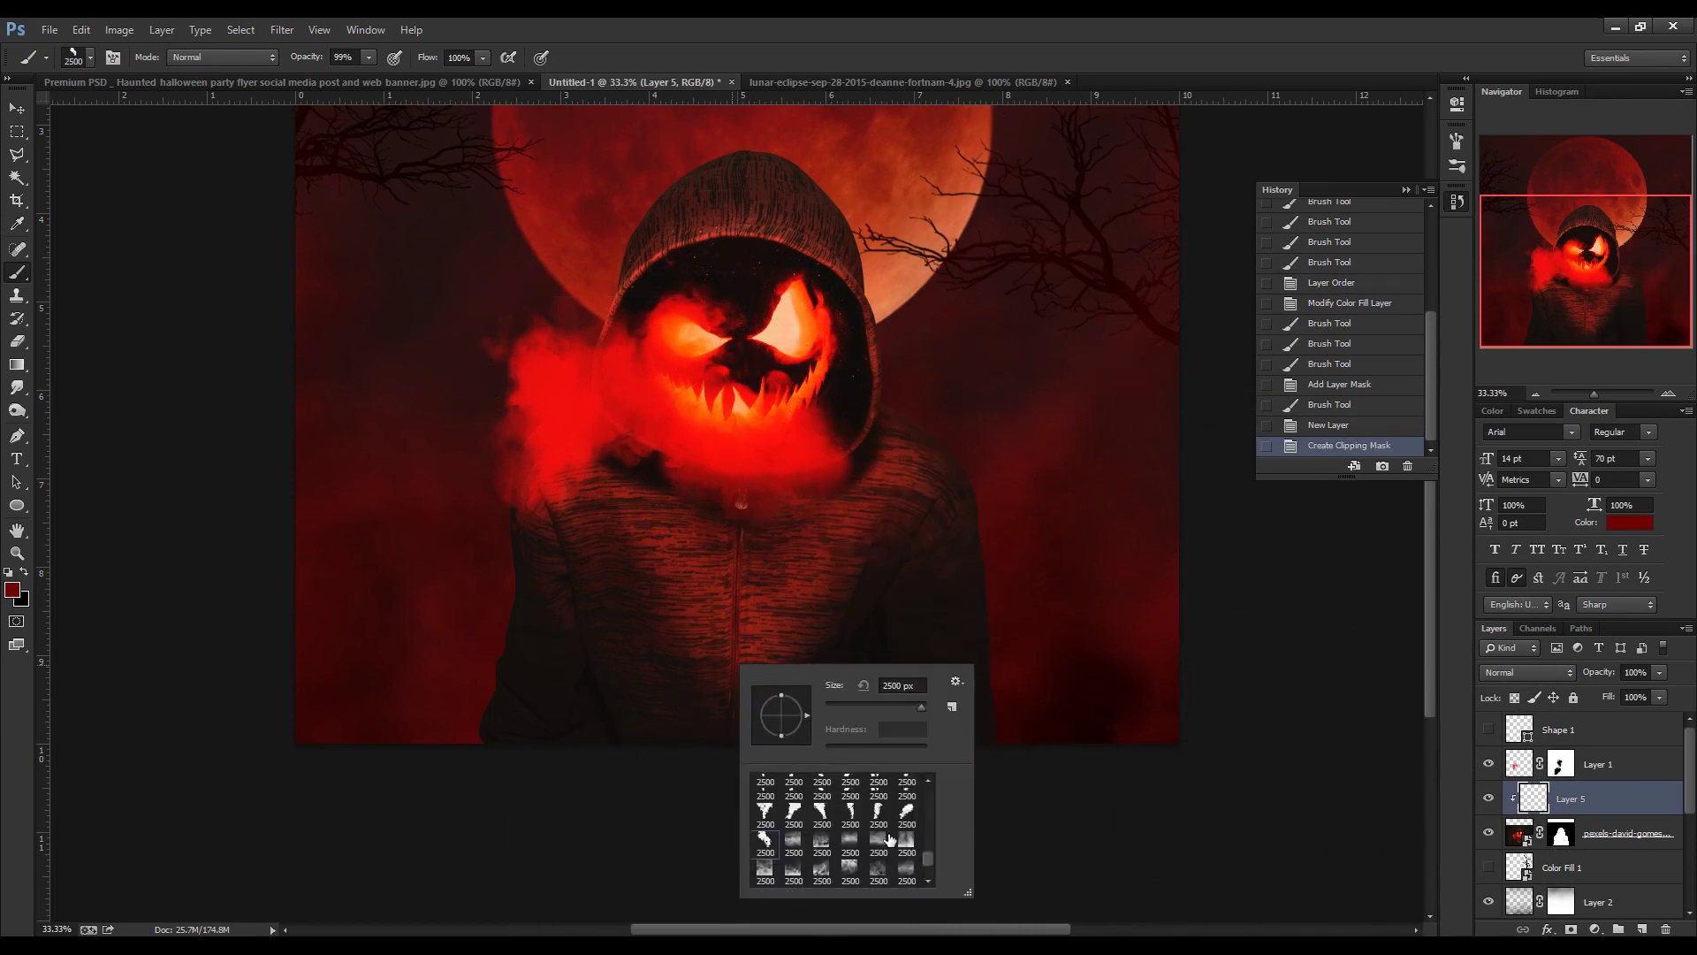
{"action": "key", "text": "Escape"}
{"action": "key", "text": "bracketleft"}
{"action": "key", "text": "bracketleft"}
{"action": "key", "text": "bracketleft"}
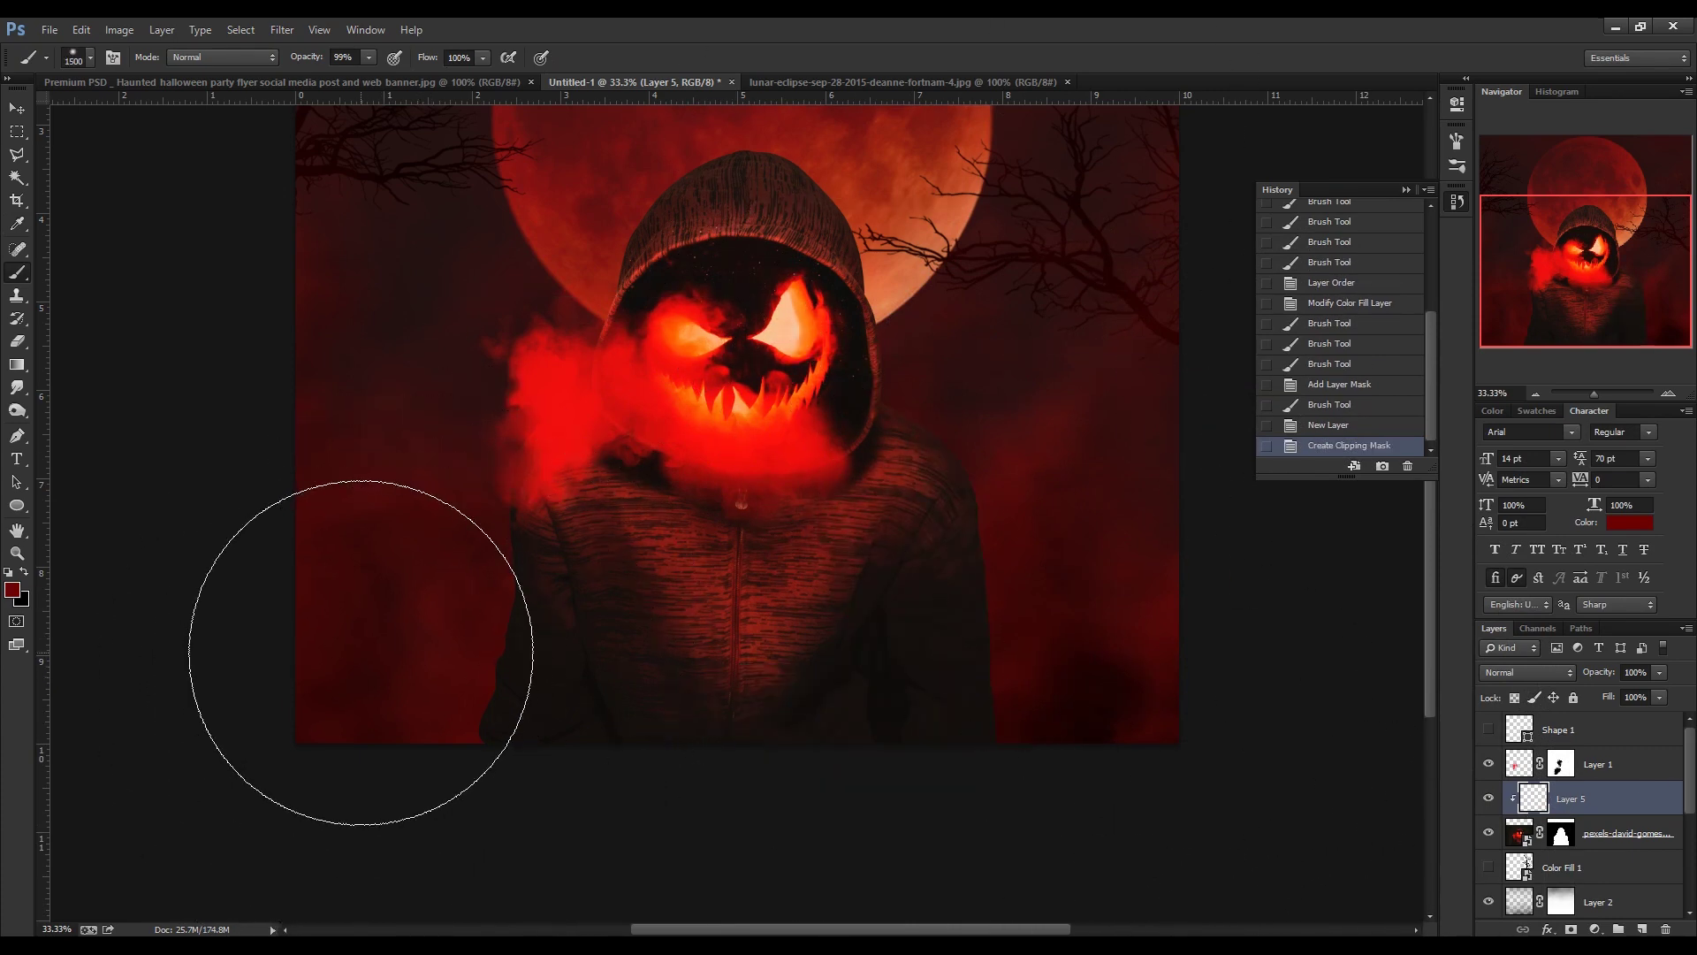
{"action": "left_click", "coordinate": [360, 644]}
{"action": "key", "text": "bracketleft"}
{"action": "key", "text": "bracketleft"}
{"action": "key", "text": "bracketleft"}
{"action": "left_click_drag", "start_coordinate": [1050, 561], "coordinate": [1118, 733]}
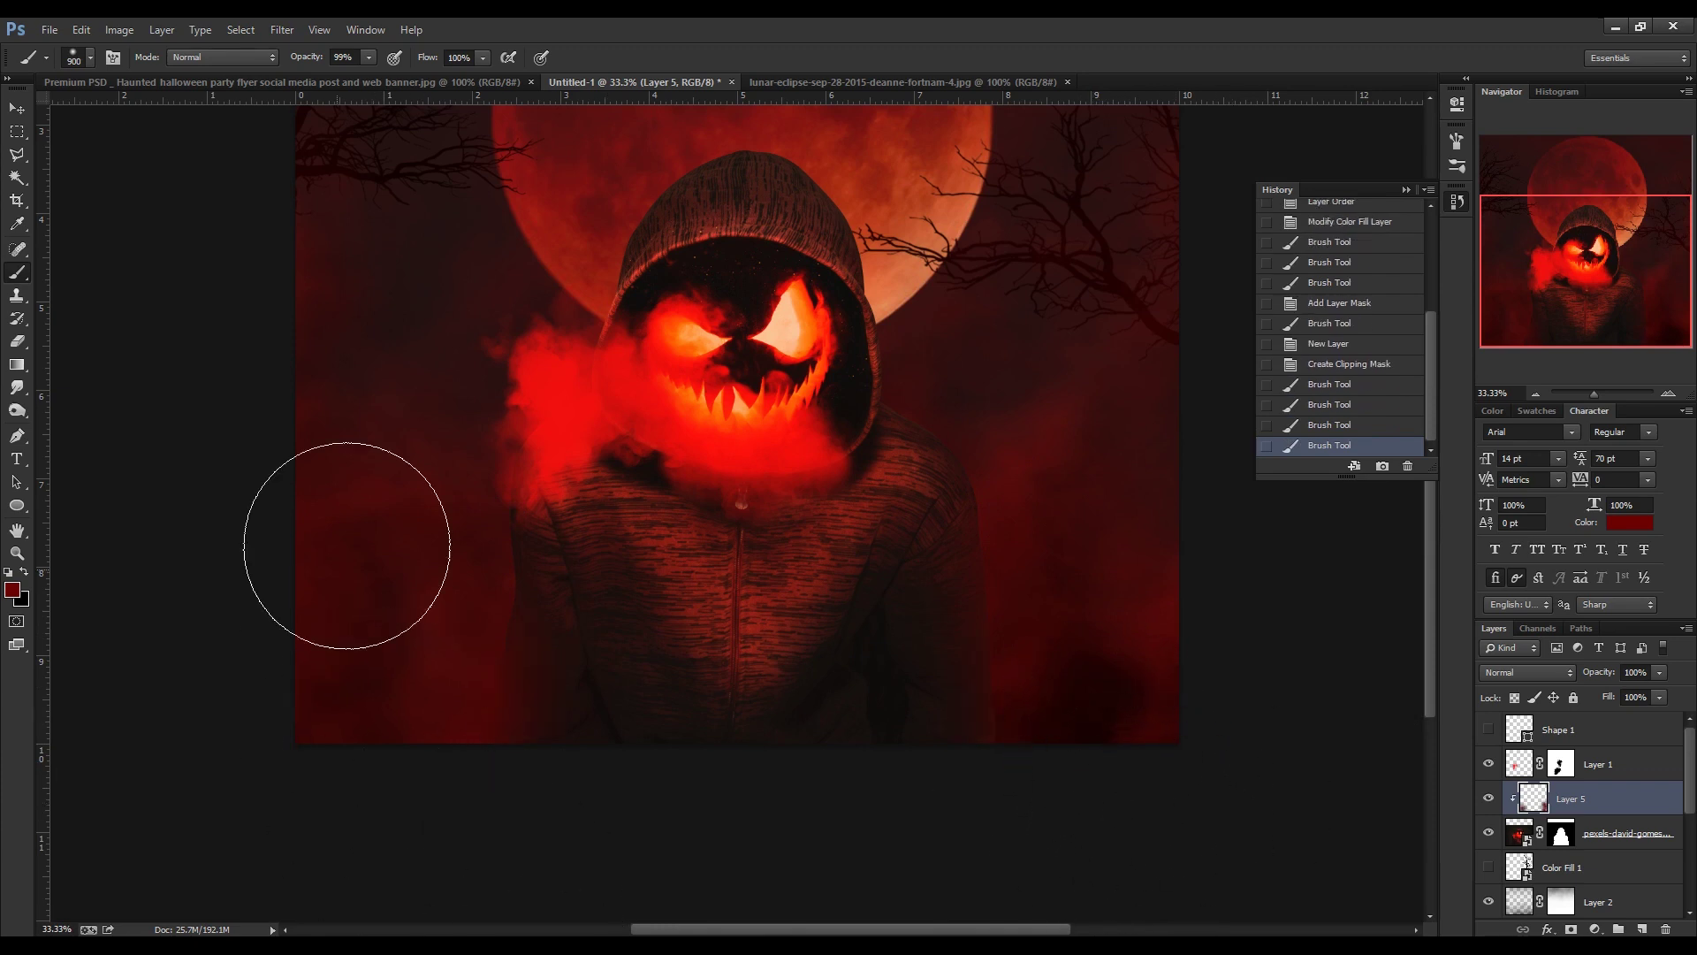
{"action": "left_click_drag", "start_coordinate": [1308, 721], "coordinate": [1202, 550]}
{"action": "scroll", "coordinate": [875, 481], "scroll_direction": "up", "scroll_amount": 2}
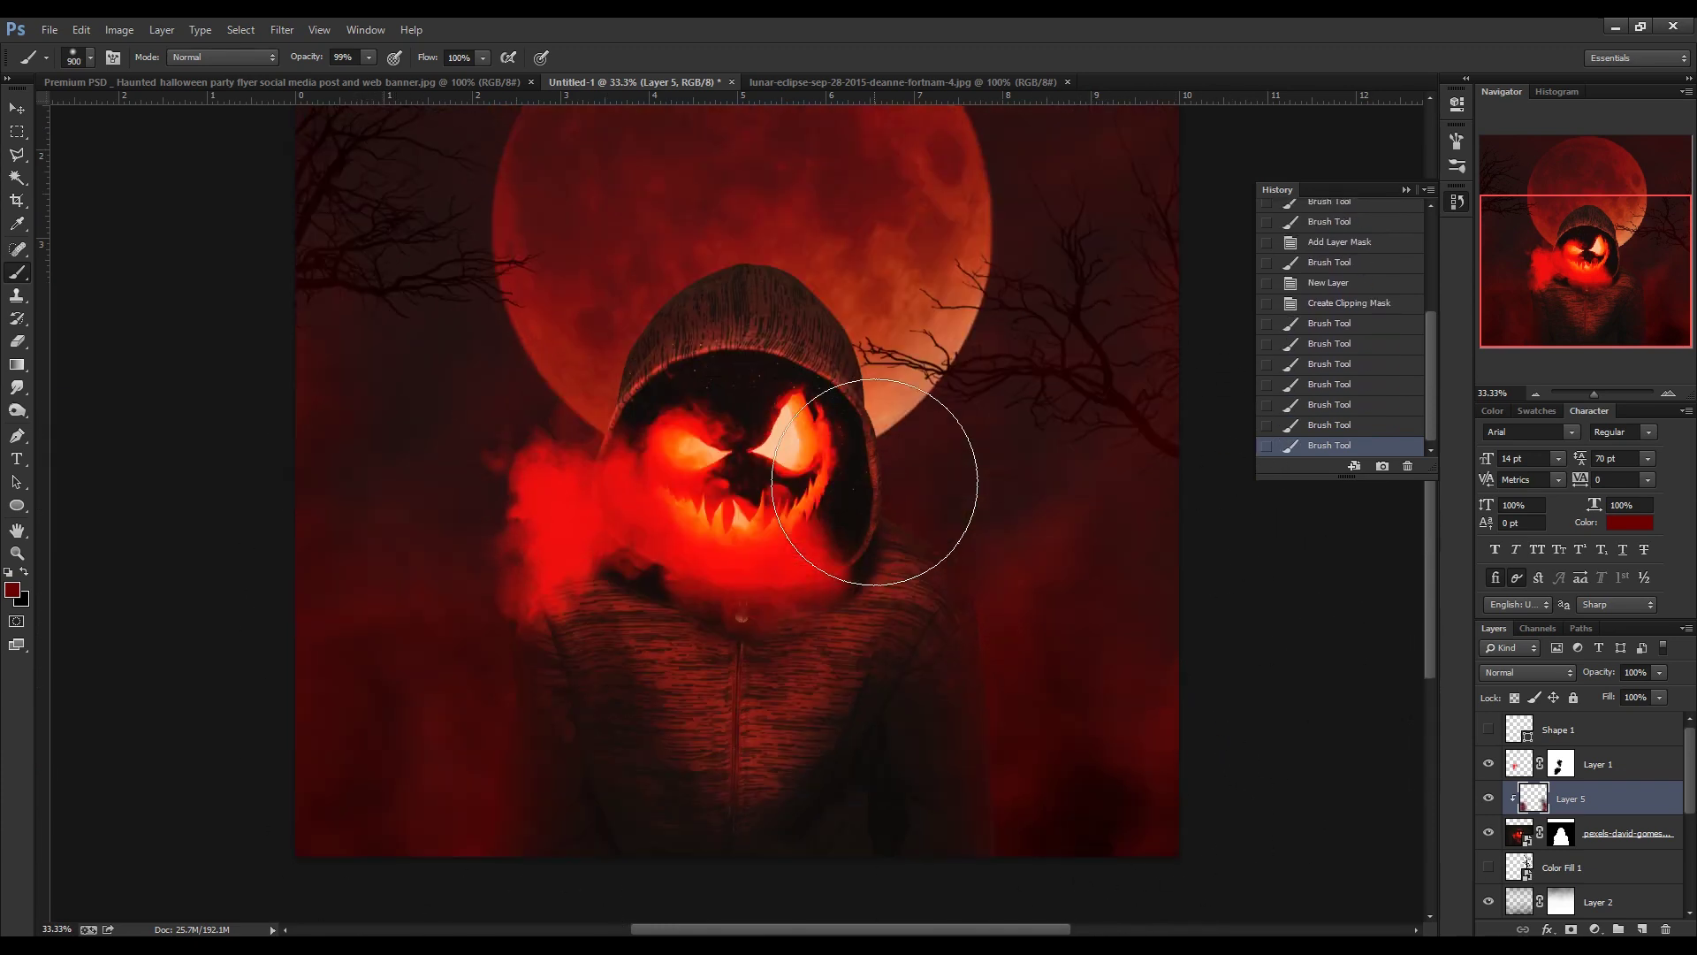
{"action": "key", "text": "ctrl+shift+alt+n"}
{"action": "key", "text": "ctrl+alt+g"}
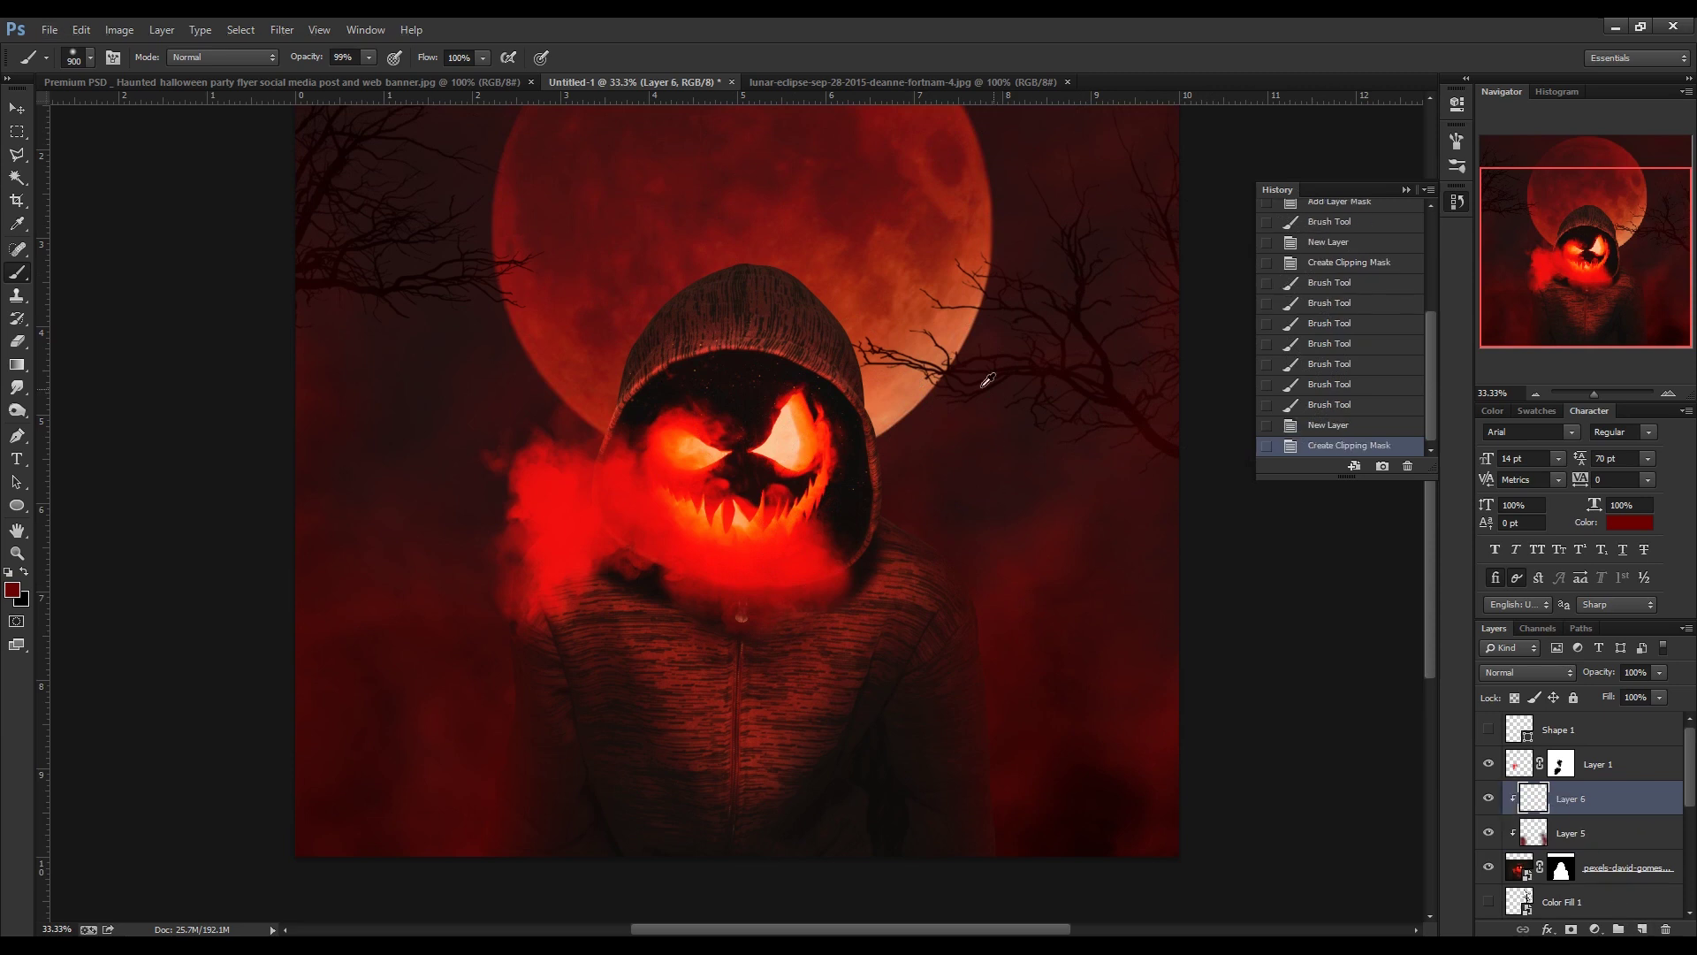
Set Layer 6's blend mode to Screen
{"action": "left_click", "coordinate": [609, 425]}
{"action": "left_click", "coordinate": [1527, 672]}
{"action": "left_click", "coordinate": [1512, 373]}
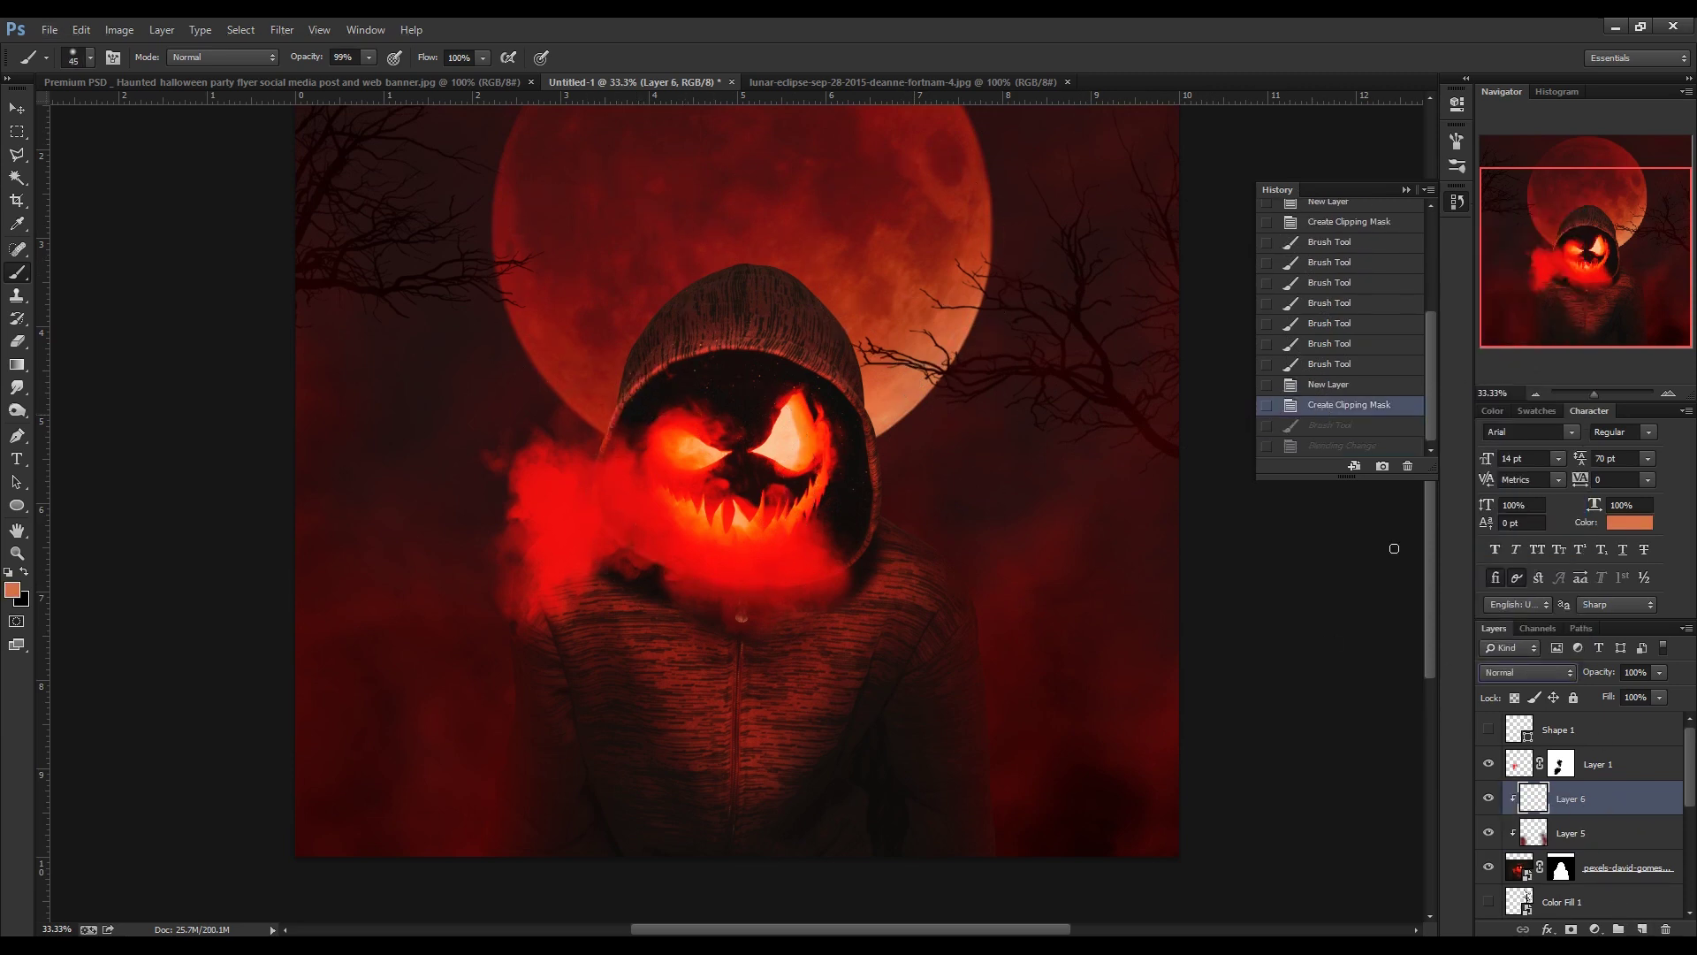
{"action": "left_click", "coordinate": [1526, 672]}
{"action": "left_click", "coordinate": [1511, 362]}
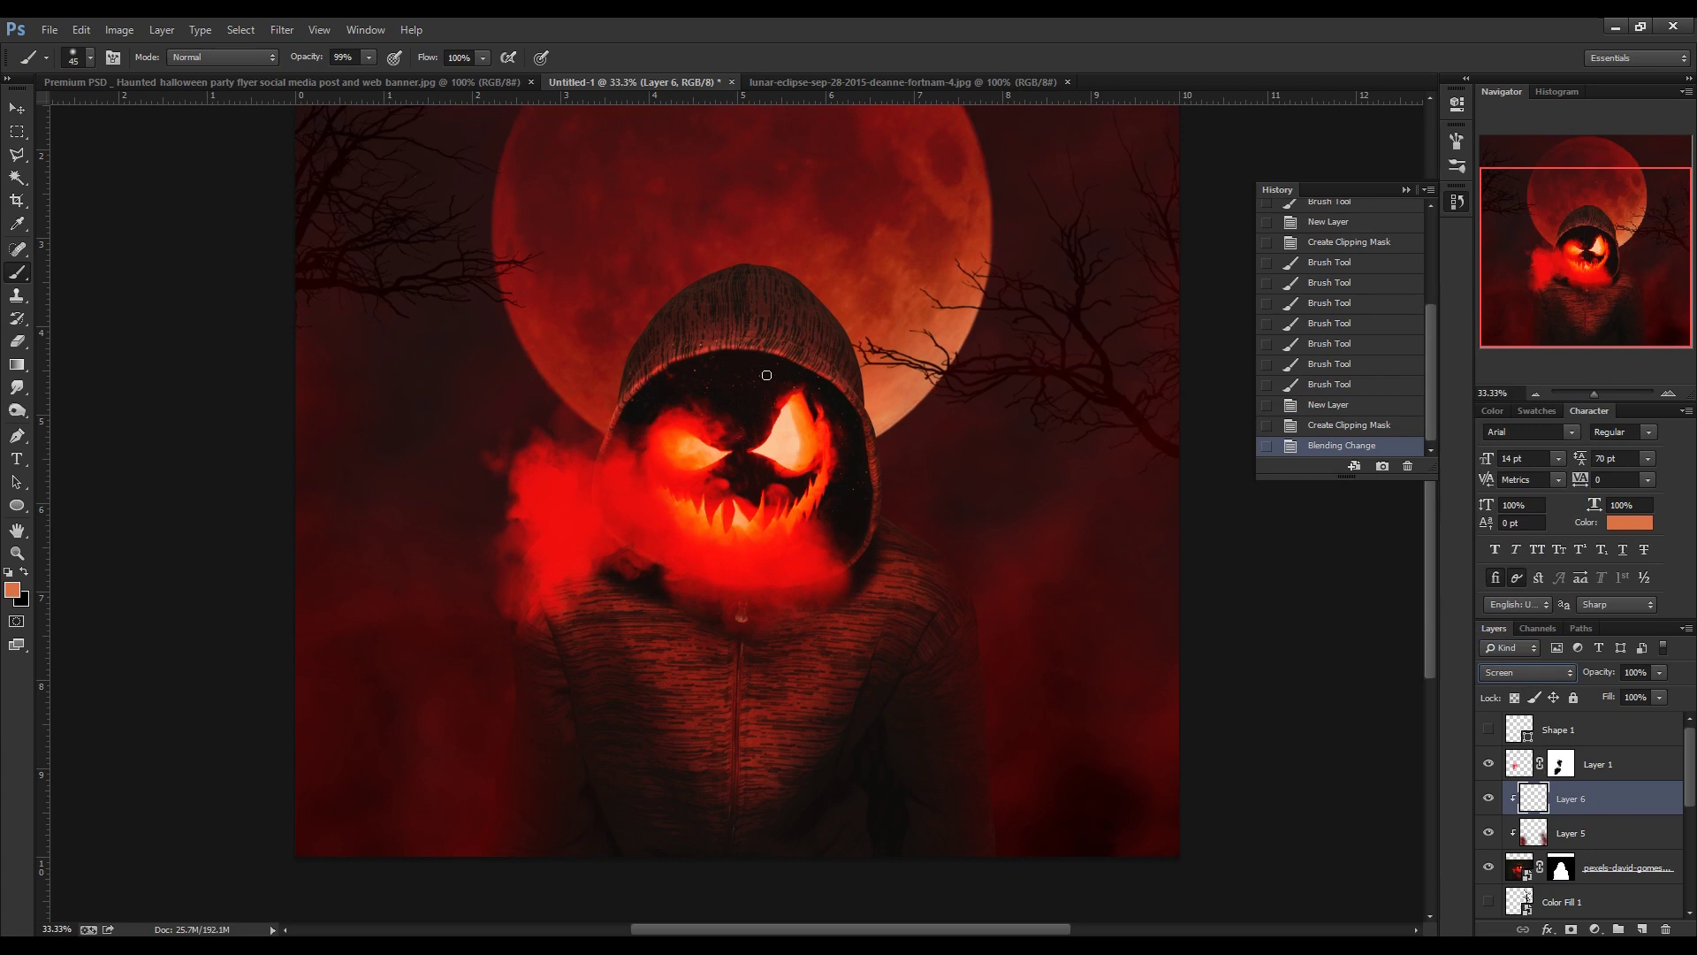
Sample the glowing smoke's red and brush a red glow over the figure
{"action": "right_click", "coordinate": [900, 563]}
{"action": "key", "text": "Escape"}
{"action": "left_click", "coordinate": [12, 590]}
{"action": "left_click", "coordinate": [701, 548]}
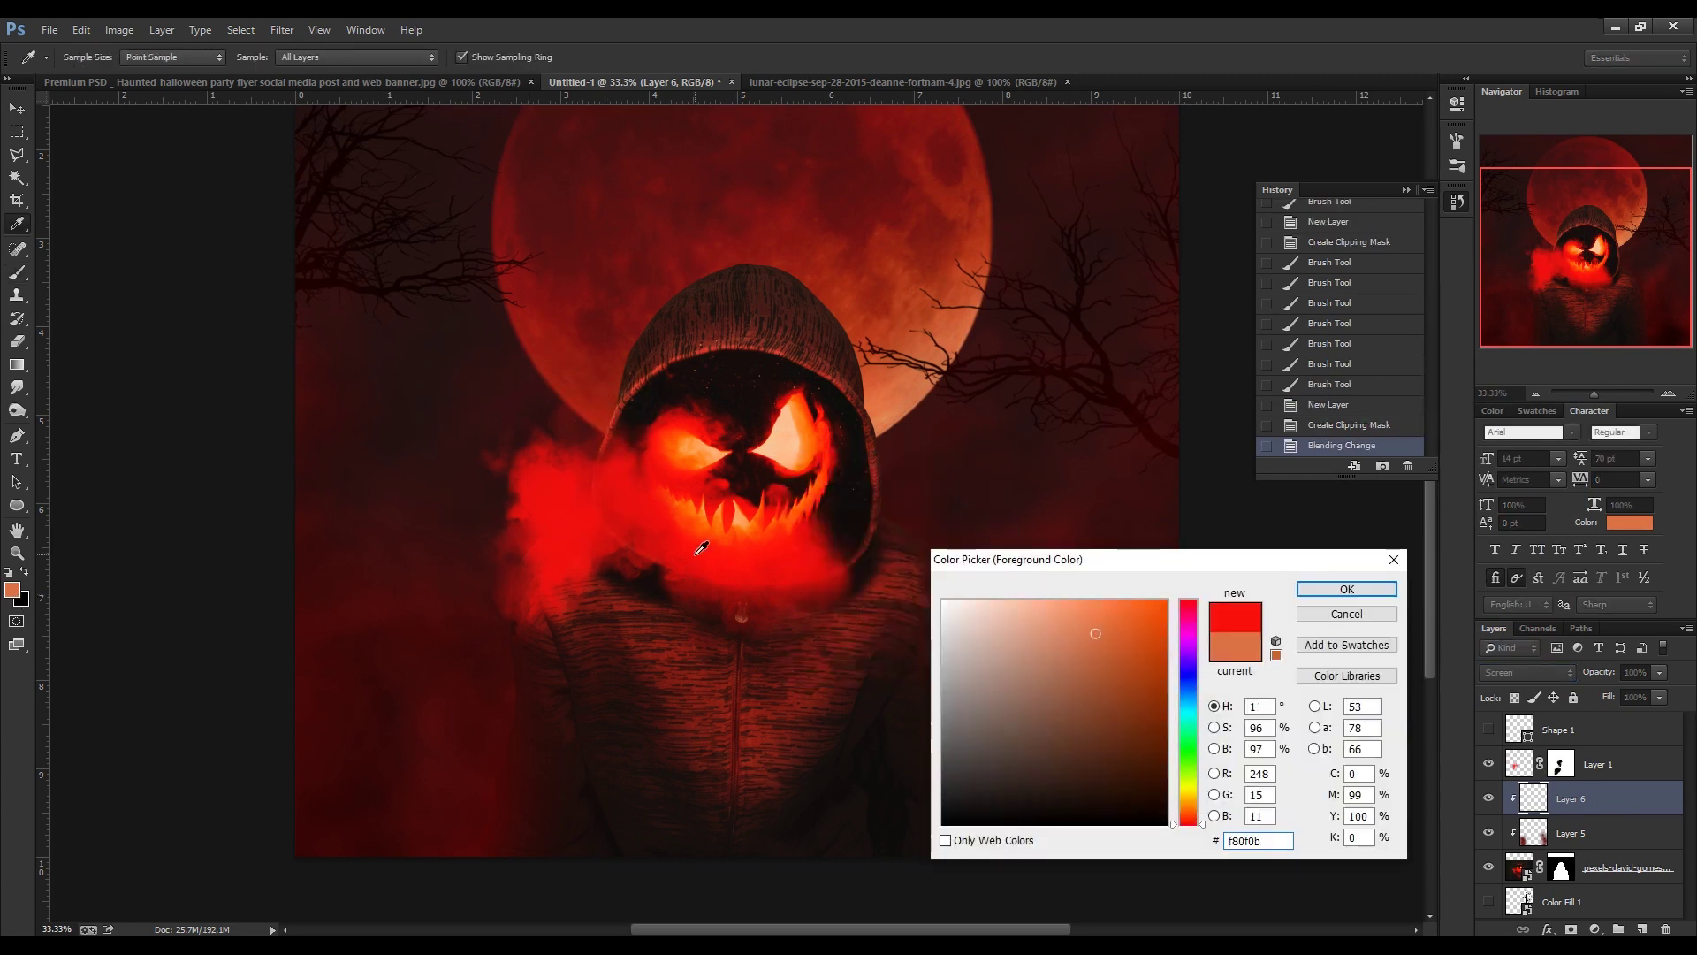
{"action": "key", "text": "Return"}
{"action": "key", "text": "b"}
{"action": "mouse_move", "coordinate": [549, 379]}
{"action": "left_mouse_down"}
{"action": "mouse_move", "coordinate": [1016, 454]}
{"action": "mouse_move", "coordinate": [940, 235]}
{"action": "left_mouse_up"}
{"action": "left_click", "coordinate": [936, 288]}
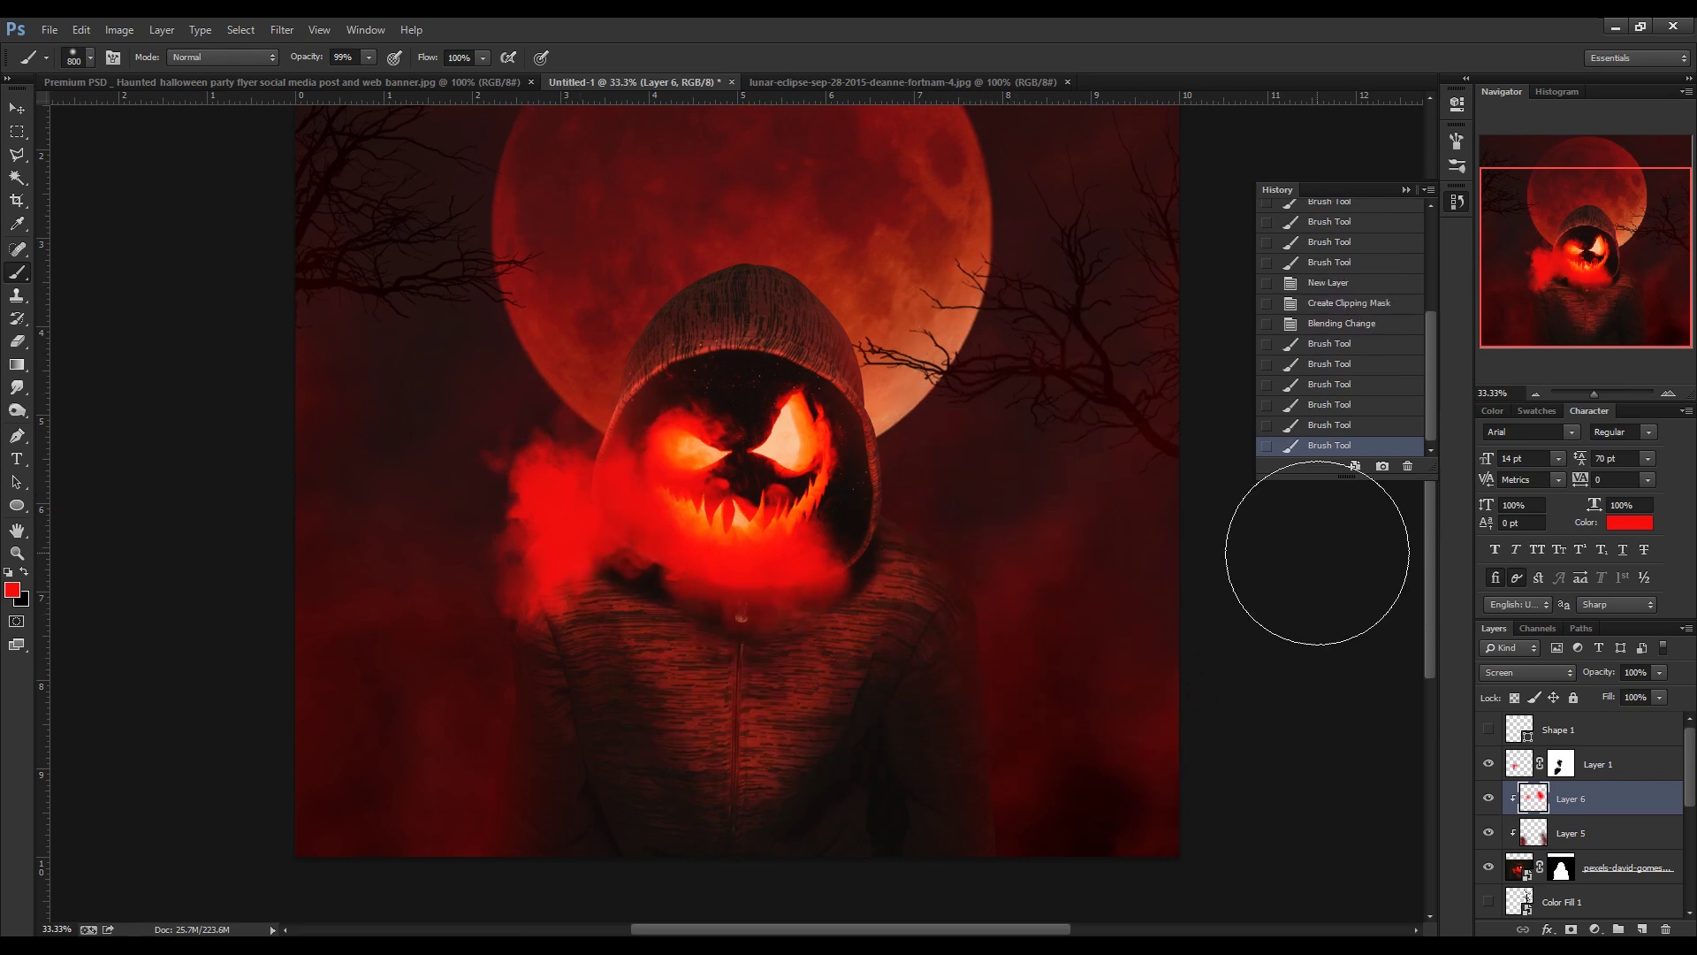
Pick the darker red #9d0000 as the painting colour
{"action": "left_click", "coordinate": [12, 590]}
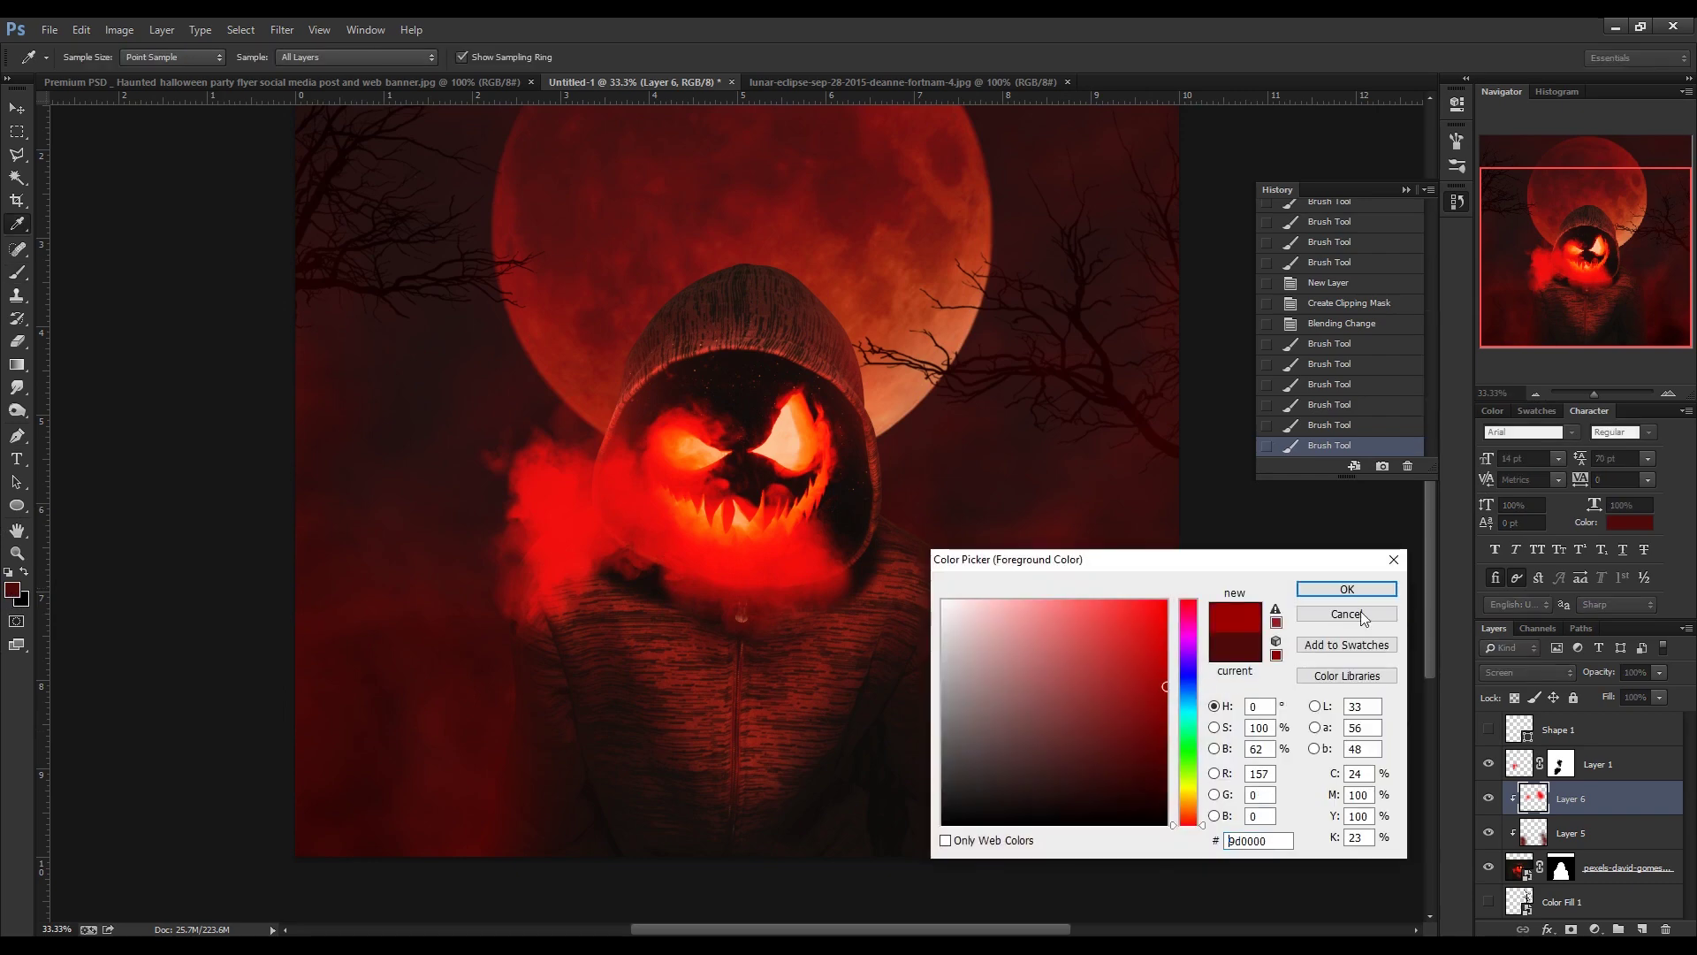
{"action": "left_click", "coordinate": [1348, 588]}
{"action": "left_click", "coordinate": [1113, 666]}
{"action": "key", "text": "ctrl+minus"}
{"action": "key", "text": "ctrl+minus"}
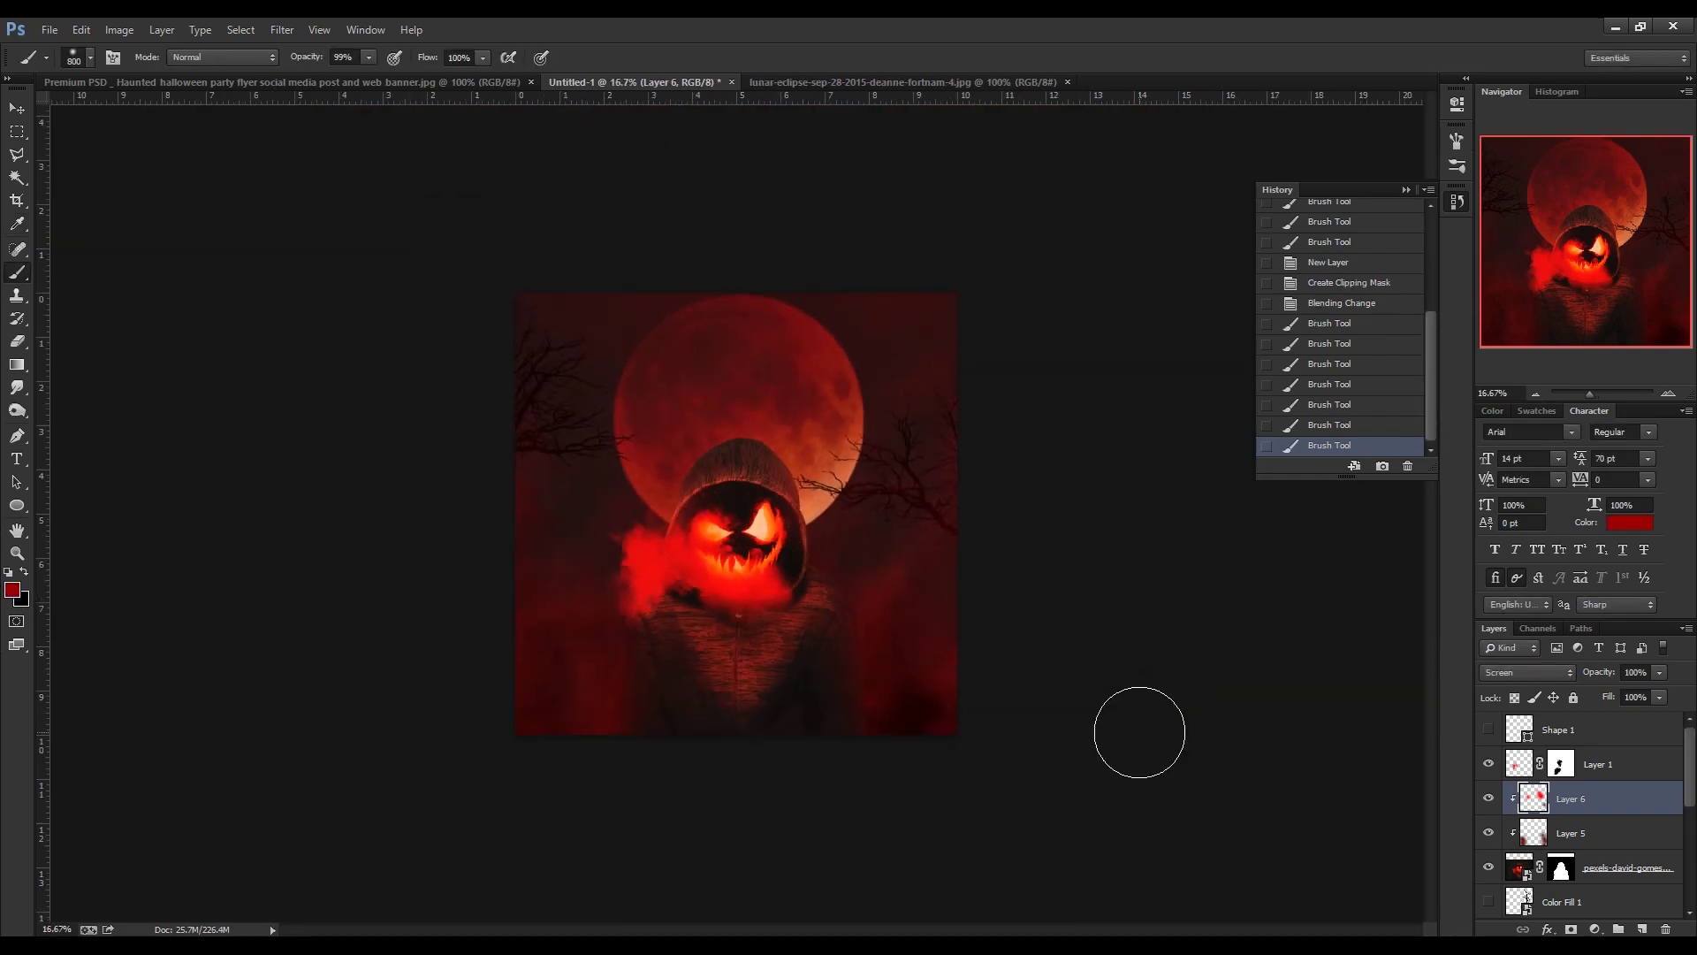
{"action": "key", "text": "ctrl+plus"}
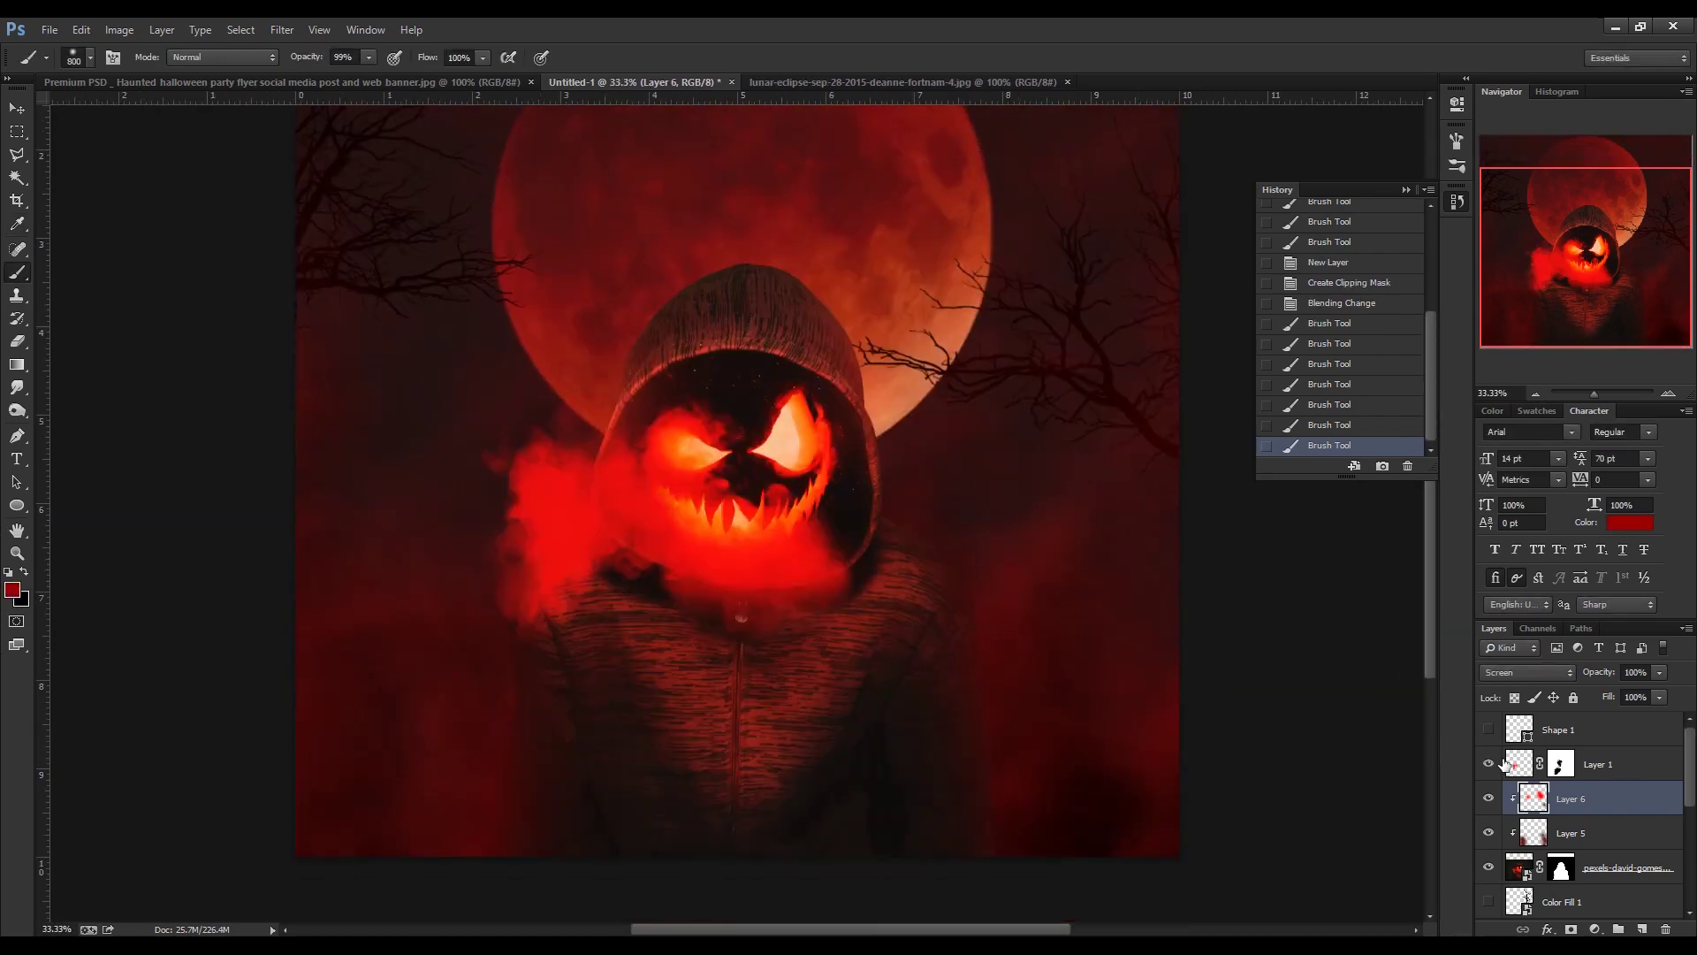
Select Layer 1 and choose the large 2500 px fog brush
{"action": "left_click", "coordinate": [1505, 765]}
{"action": "right_click", "coordinate": [1093, 747]}
{"action": "scroll", "coordinate": [1030, 809], "scroll_direction": "down", "scroll_amount": 3}
{"action": "scroll", "coordinate": [1030, 808], "scroll_direction": "down", "scroll_amount": 2}
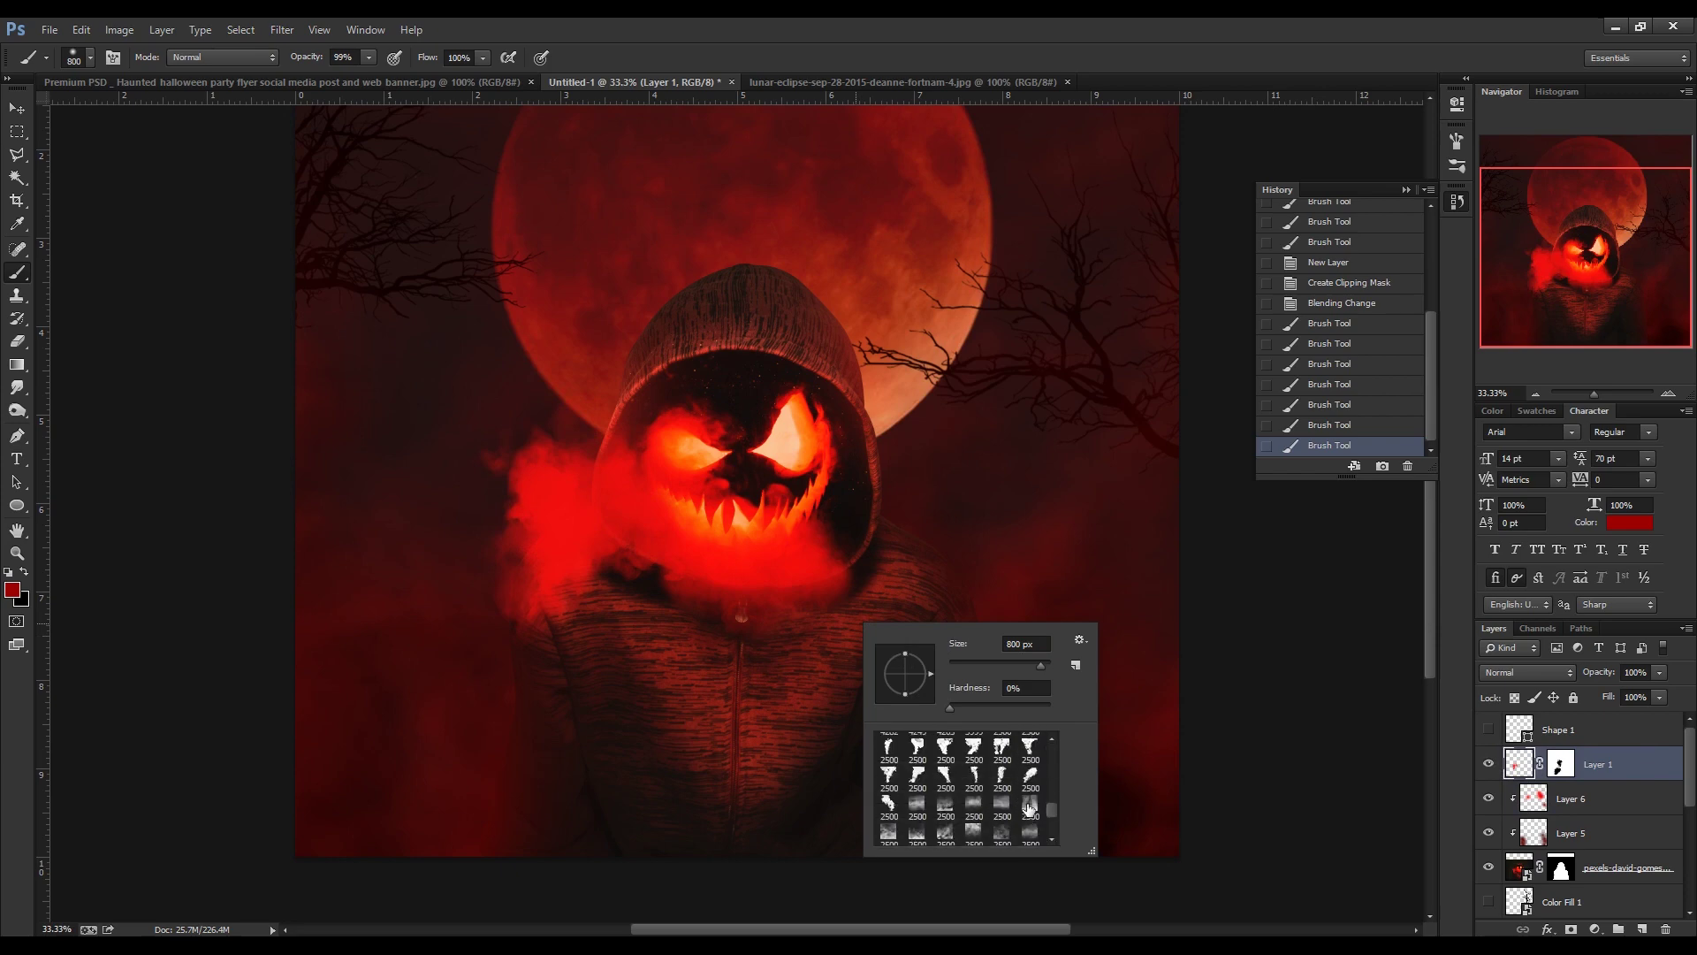
{"action": "left_click", "coordinate": [918, 835]}
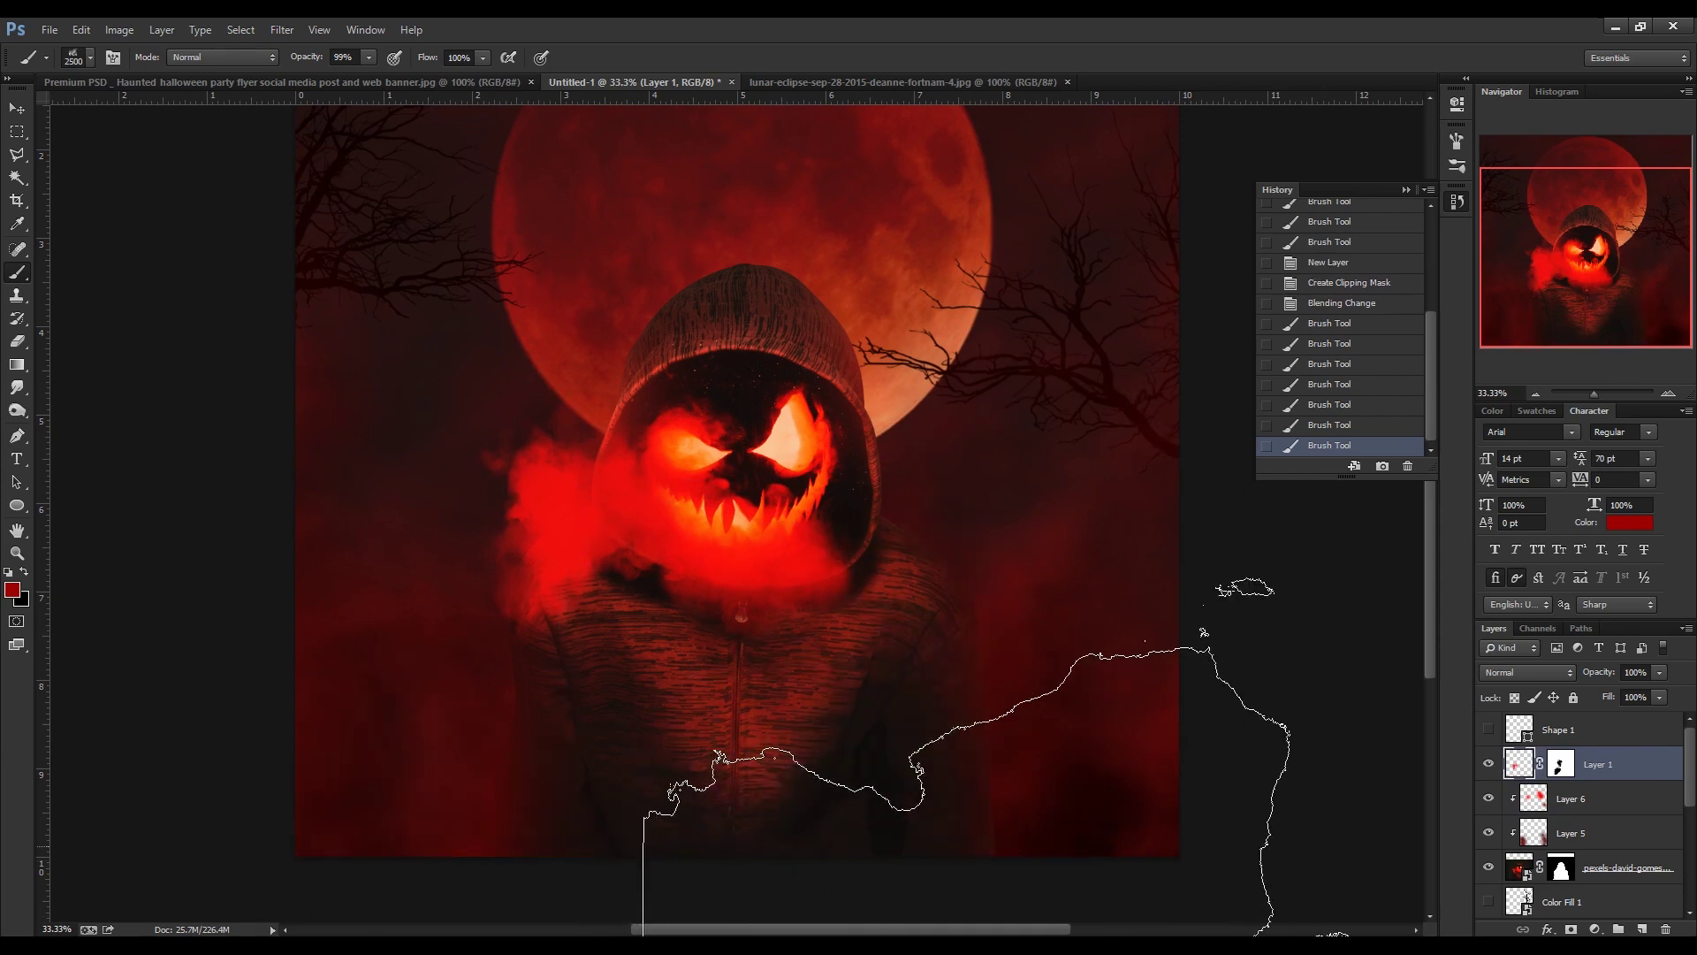
{"action": "right_click", "coordinate": [776, 495]}
{"action": "left_click", "coordinate": [919, 636]}
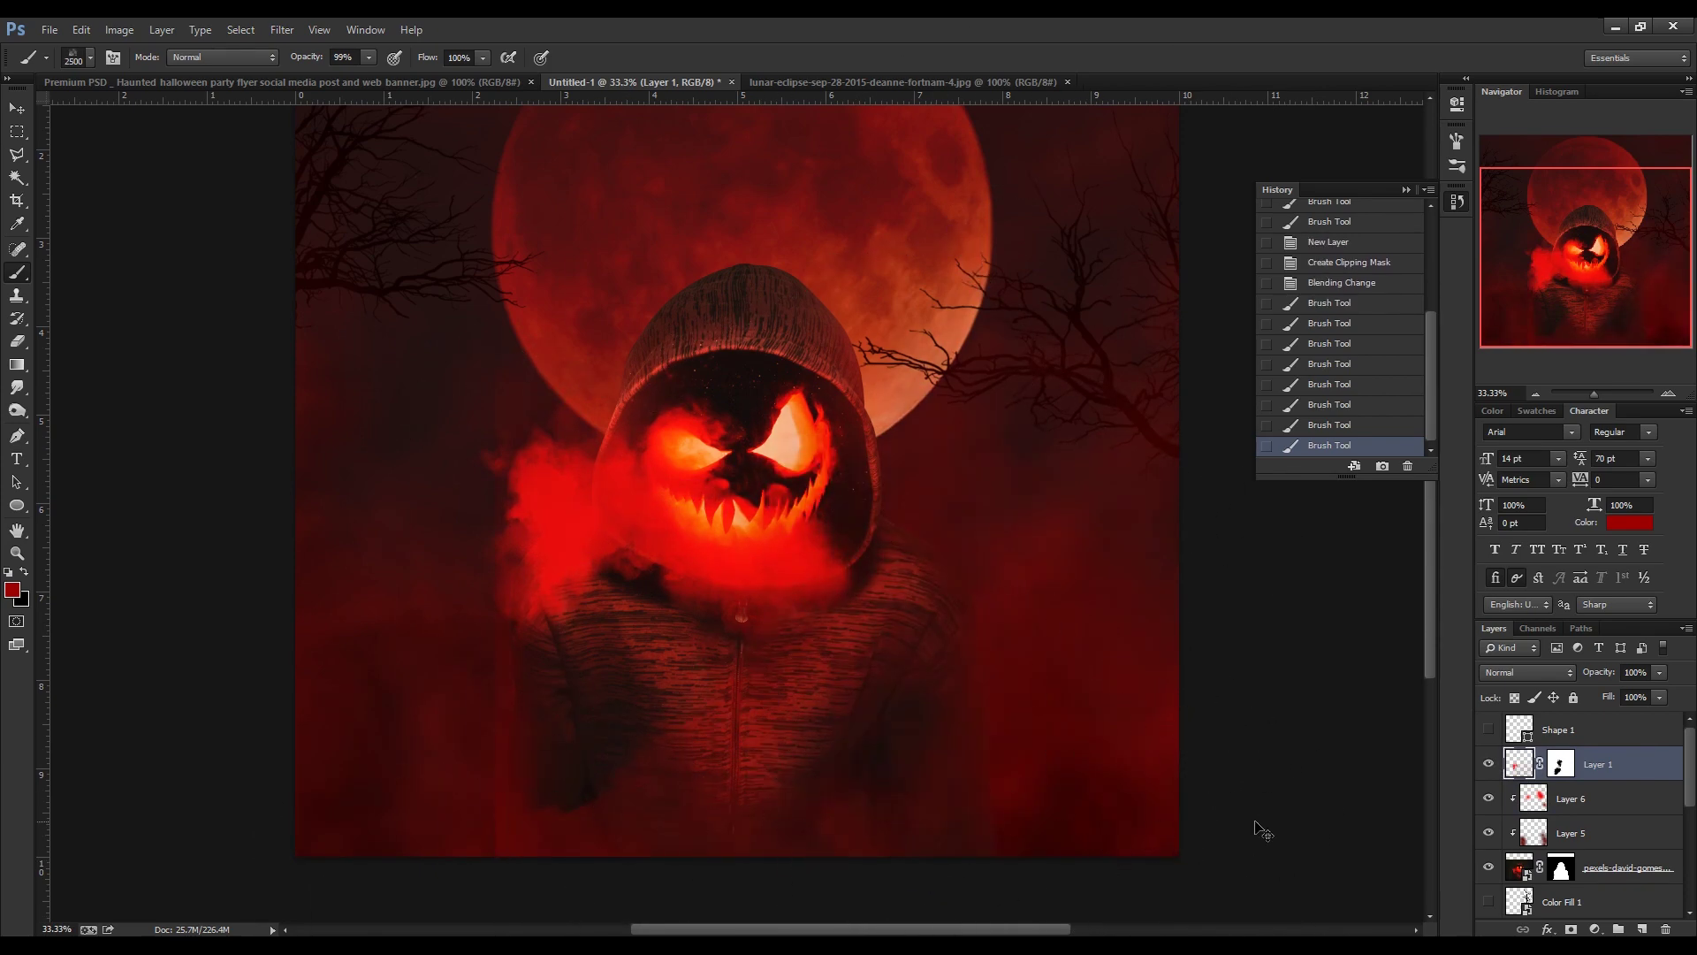
Create Layer 7 below Layer 1 and paint red fog across the lower scene
{"action": "key", "text": "ctrl+shift+alt+n"}
{"action": "key", "text": "ctrl+bracketleft"}
{"action": "left_click", "coordinate": [904, 806]}
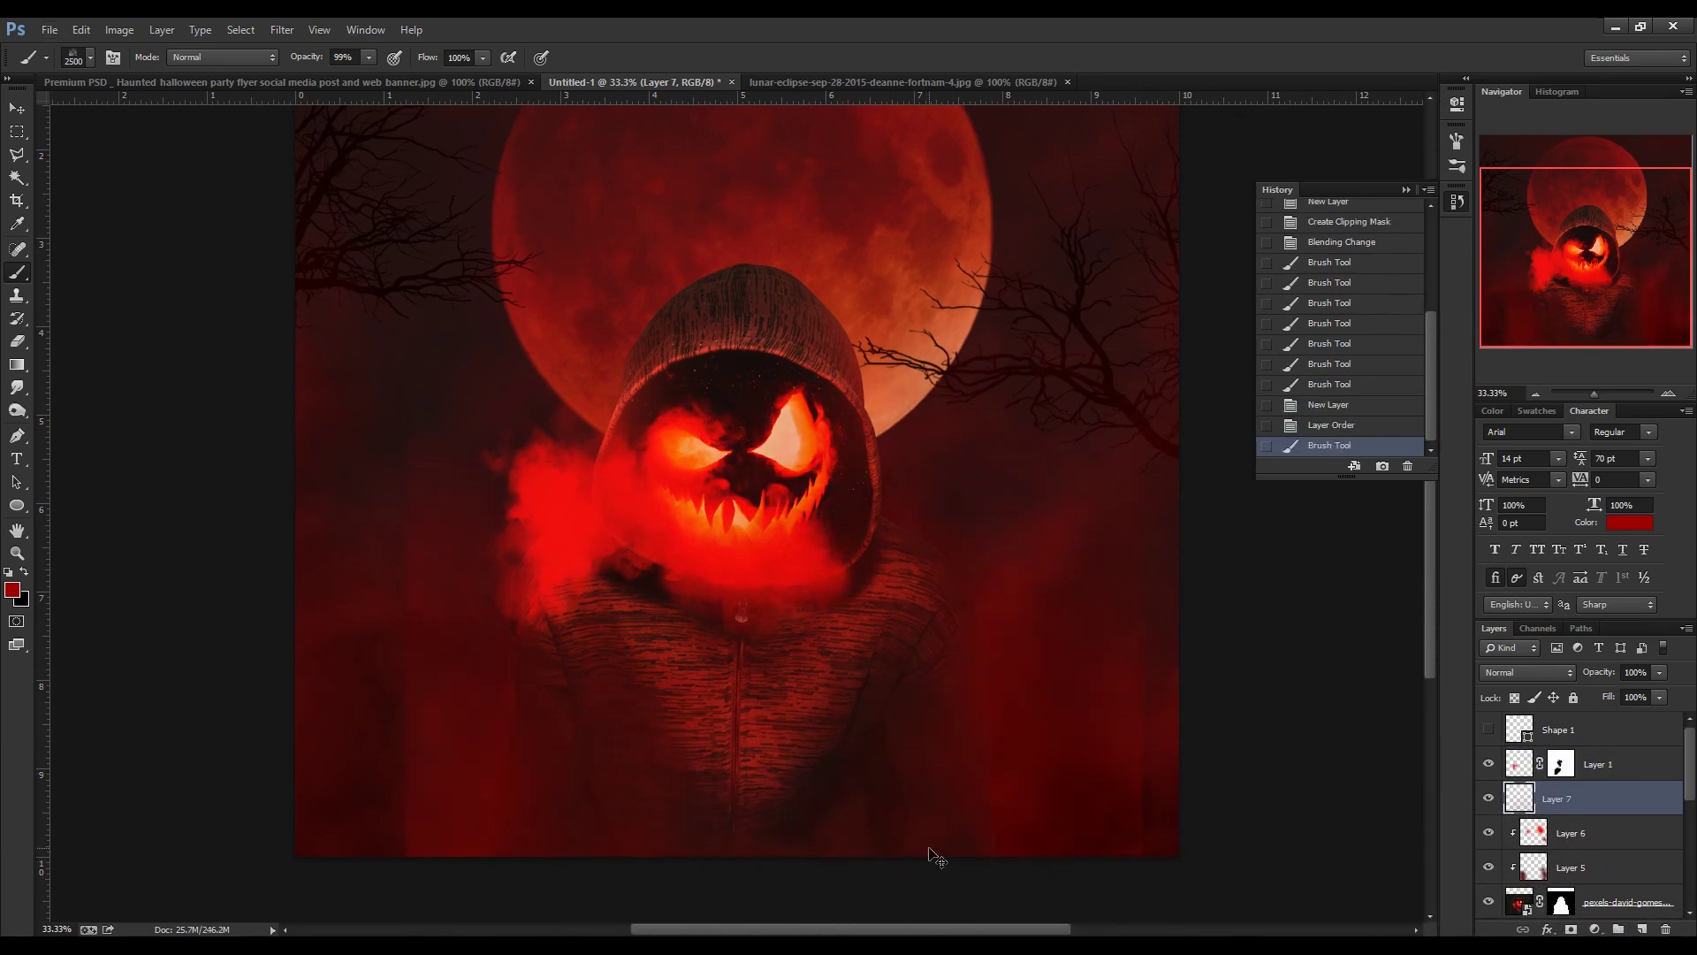
{"action": "right_click", "coordinate": [911, 807]}
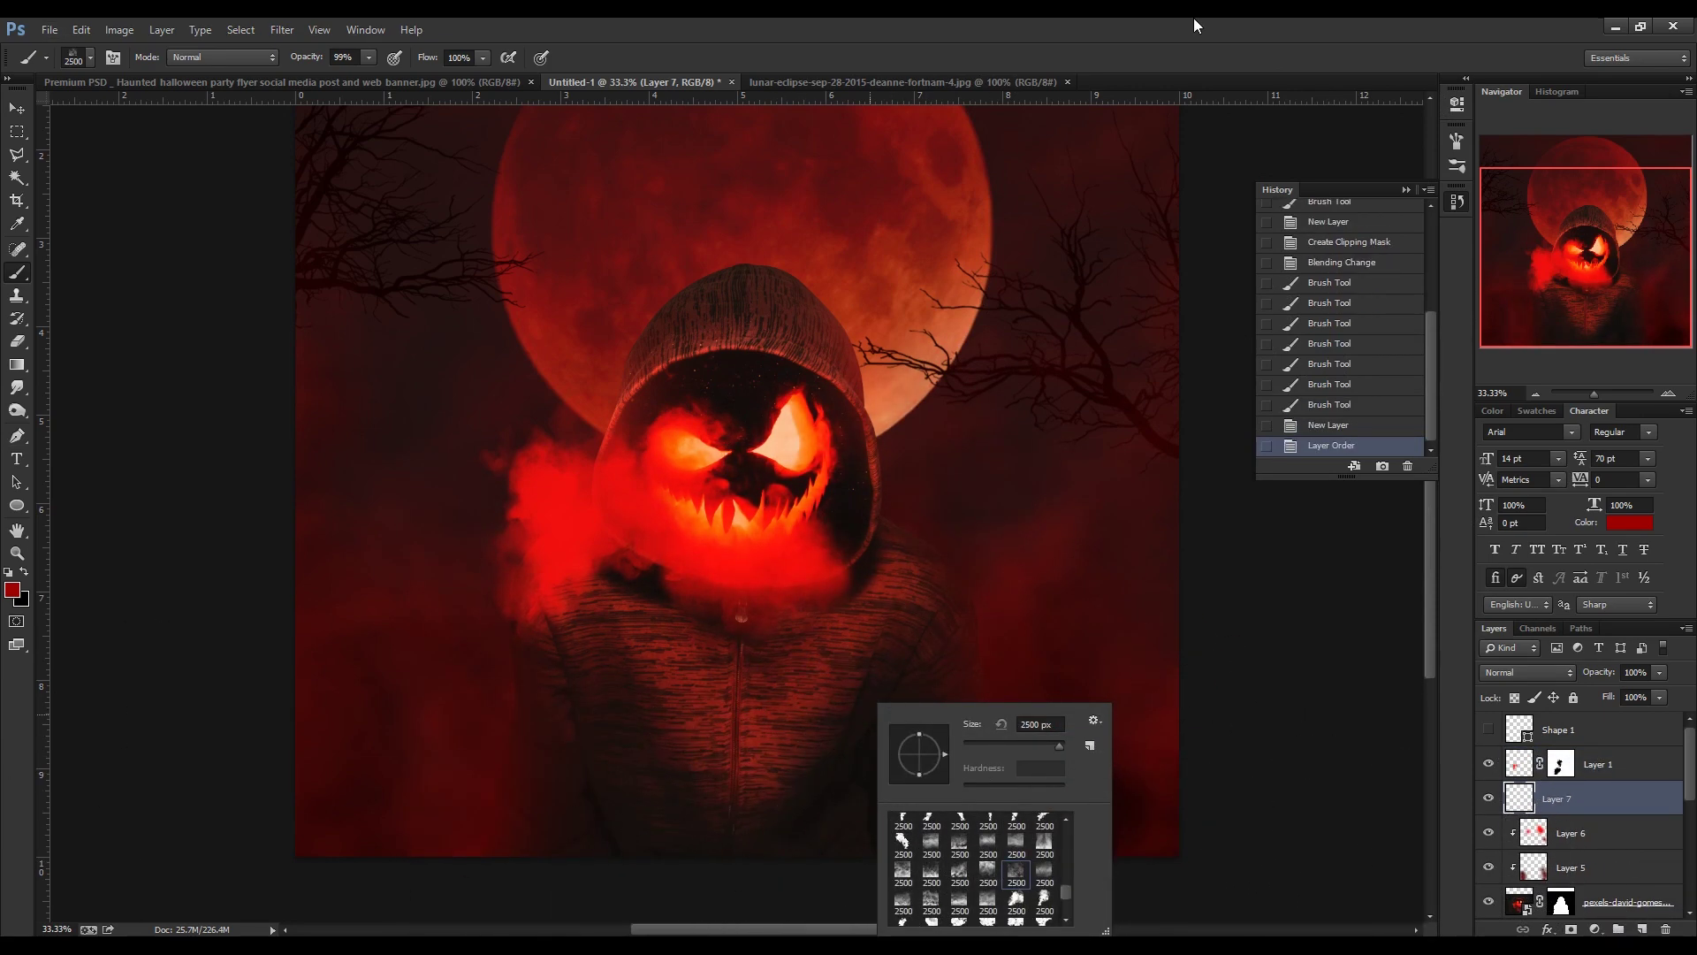
{"action": "key", "text": "ctrl+z"}
{"action": "right_click", "coordinate": [847, 506]}
{"action": "double_click", "coordinate": [884, 624]}
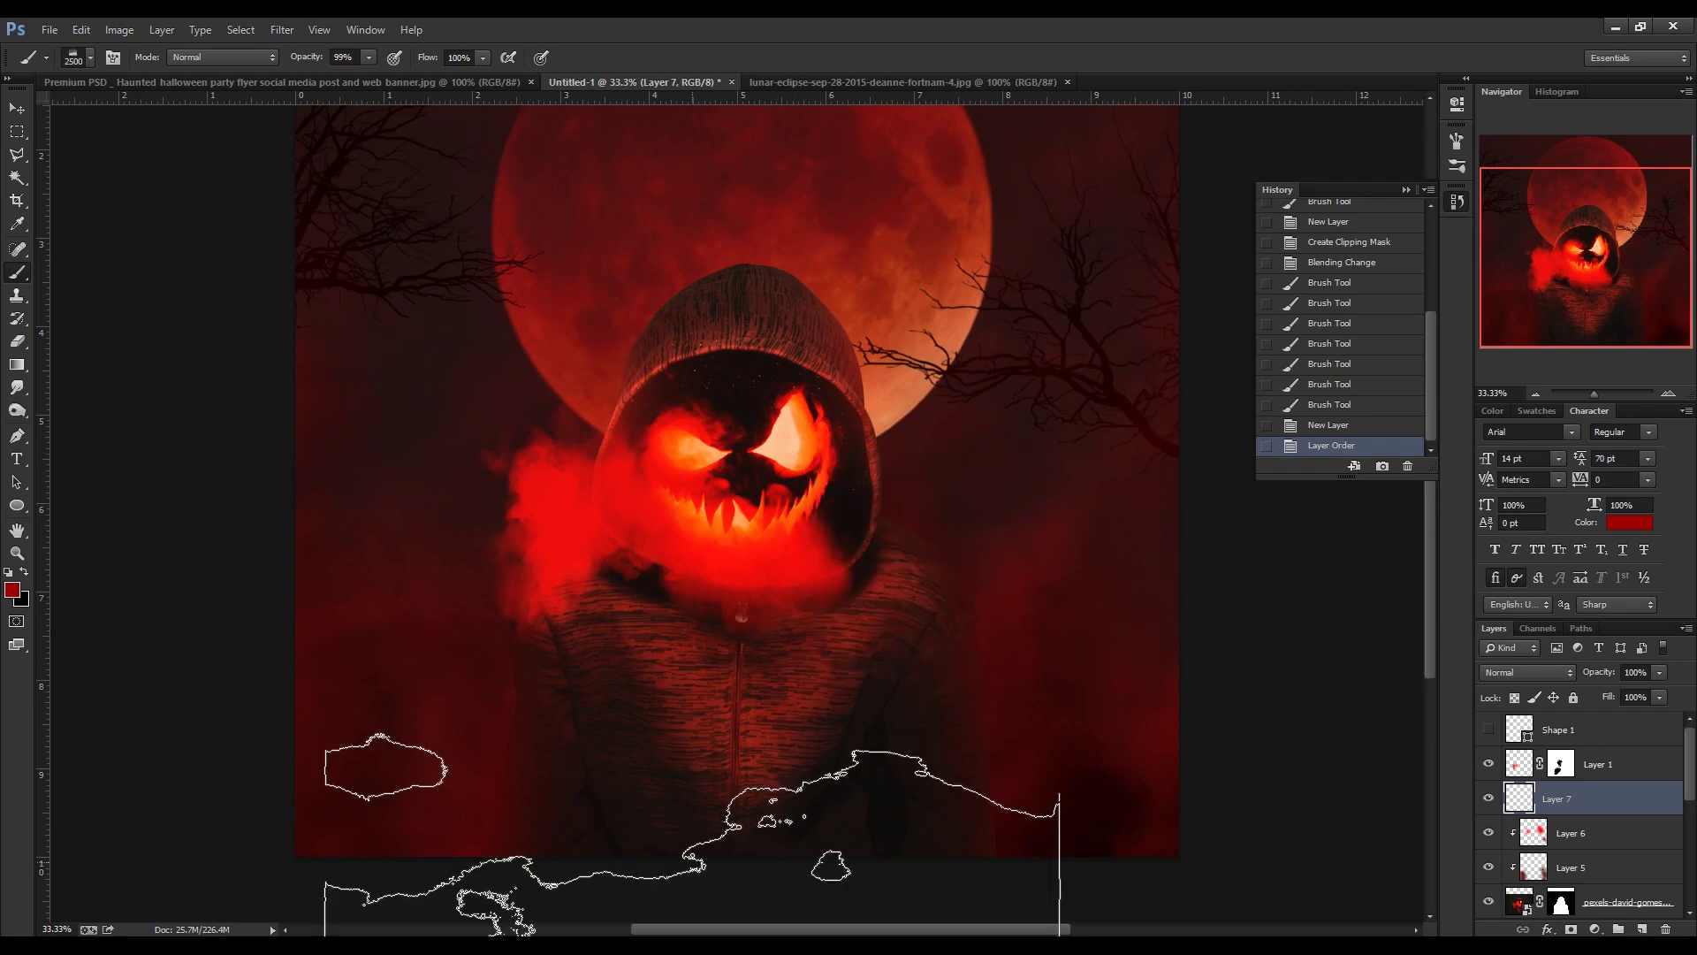
{"action": "left_click", "coordinate": [784, 897]}
Mask the fog's edges away in black with a soft 1400 px brush
{"action": "right_click", "coordinate": [495, 508]}
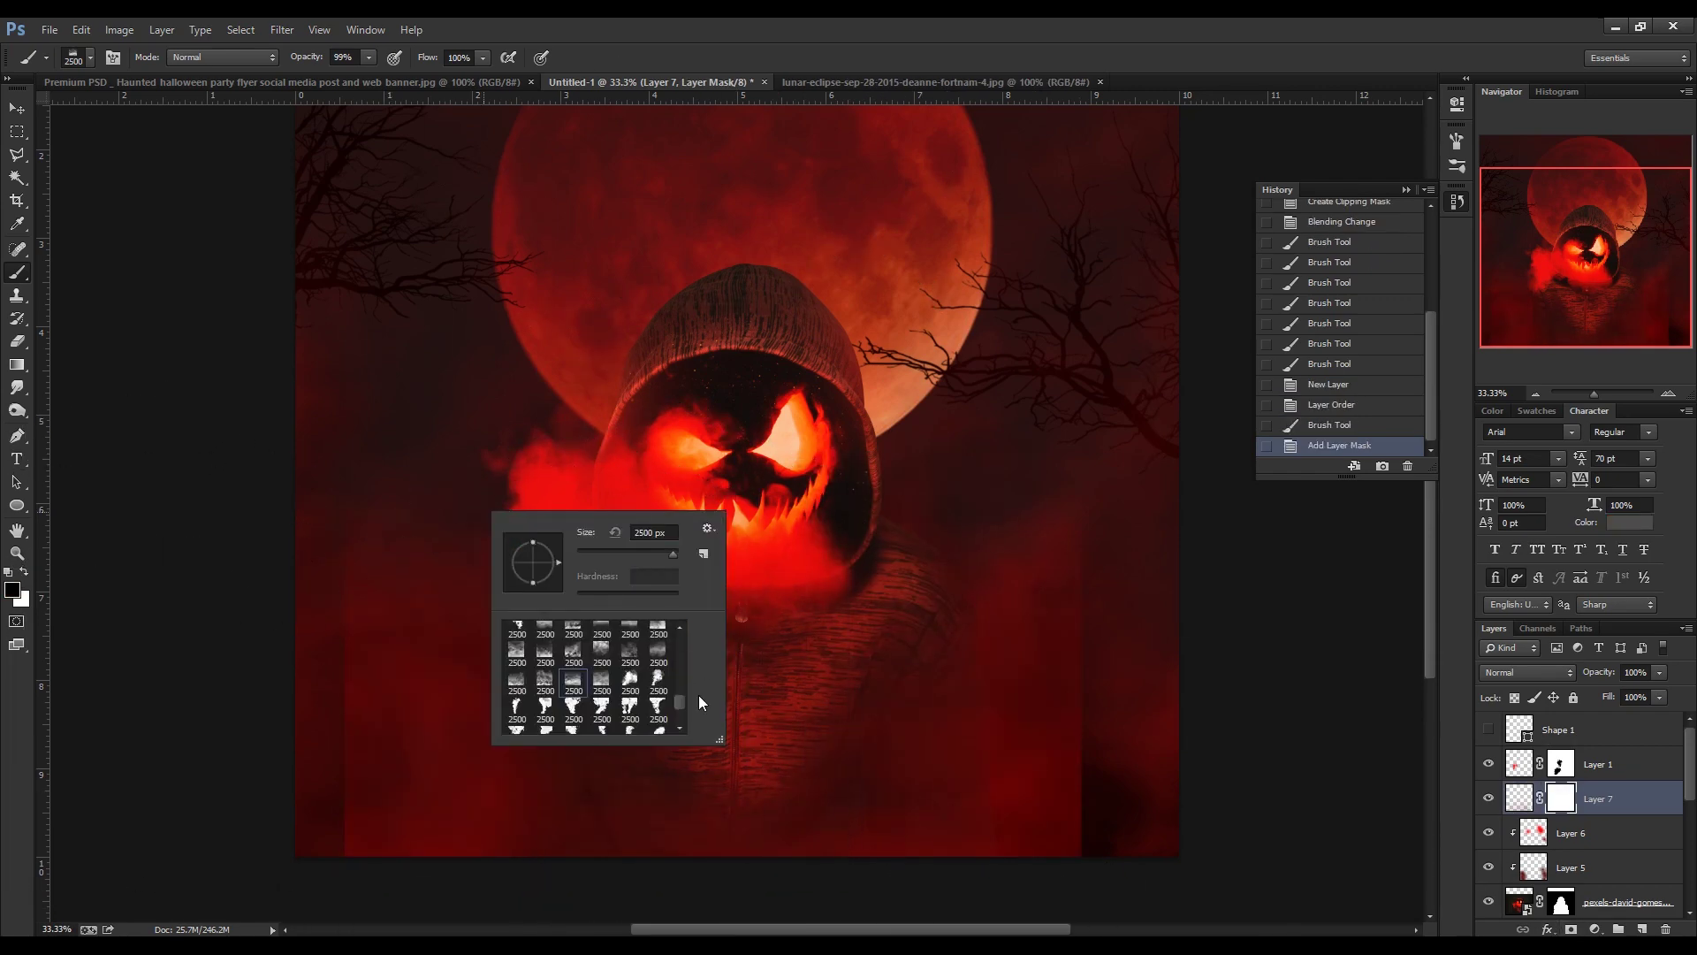
{"action": "scroll", "coordinate": [698, 694], "scroll_direction": "up", "scroll_amount": 5}
{"action": "double_click", "coordinate": [552, 575]}
{"action": "key", "text": "d"}
{"action": "left_click", "coordinate": [275, 513]}
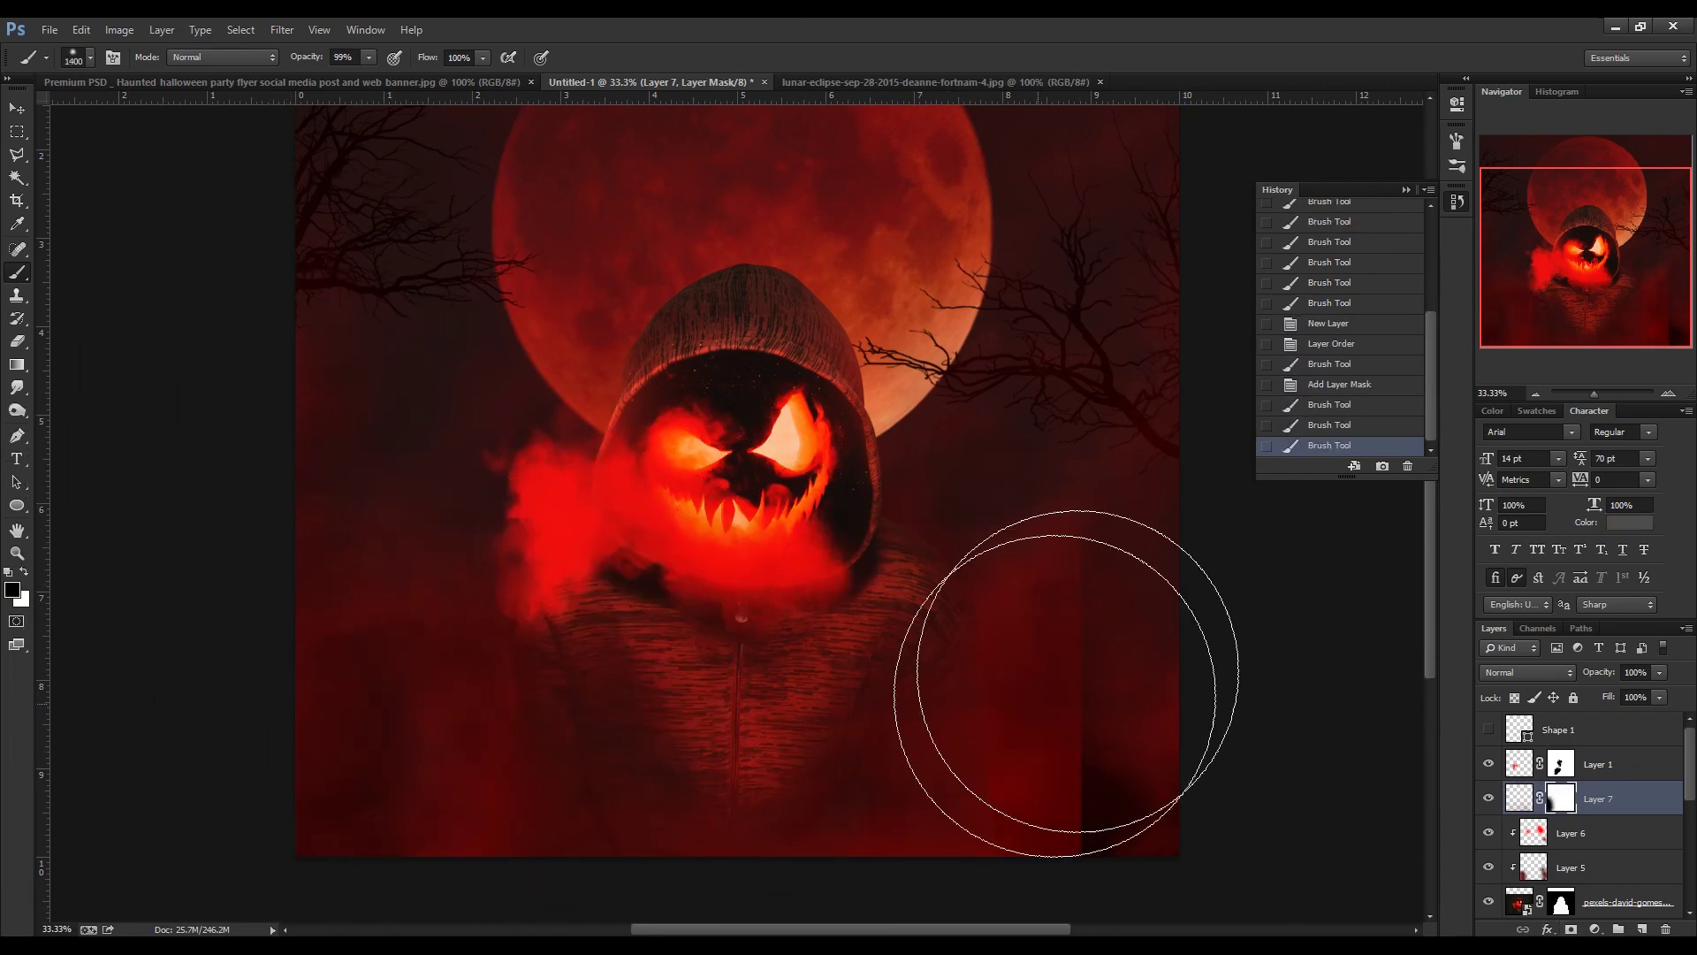
{"action": "left_click", "coordinate": [1015, 713]}
{"action": "left_click", "coordinate": [1250, 871]}
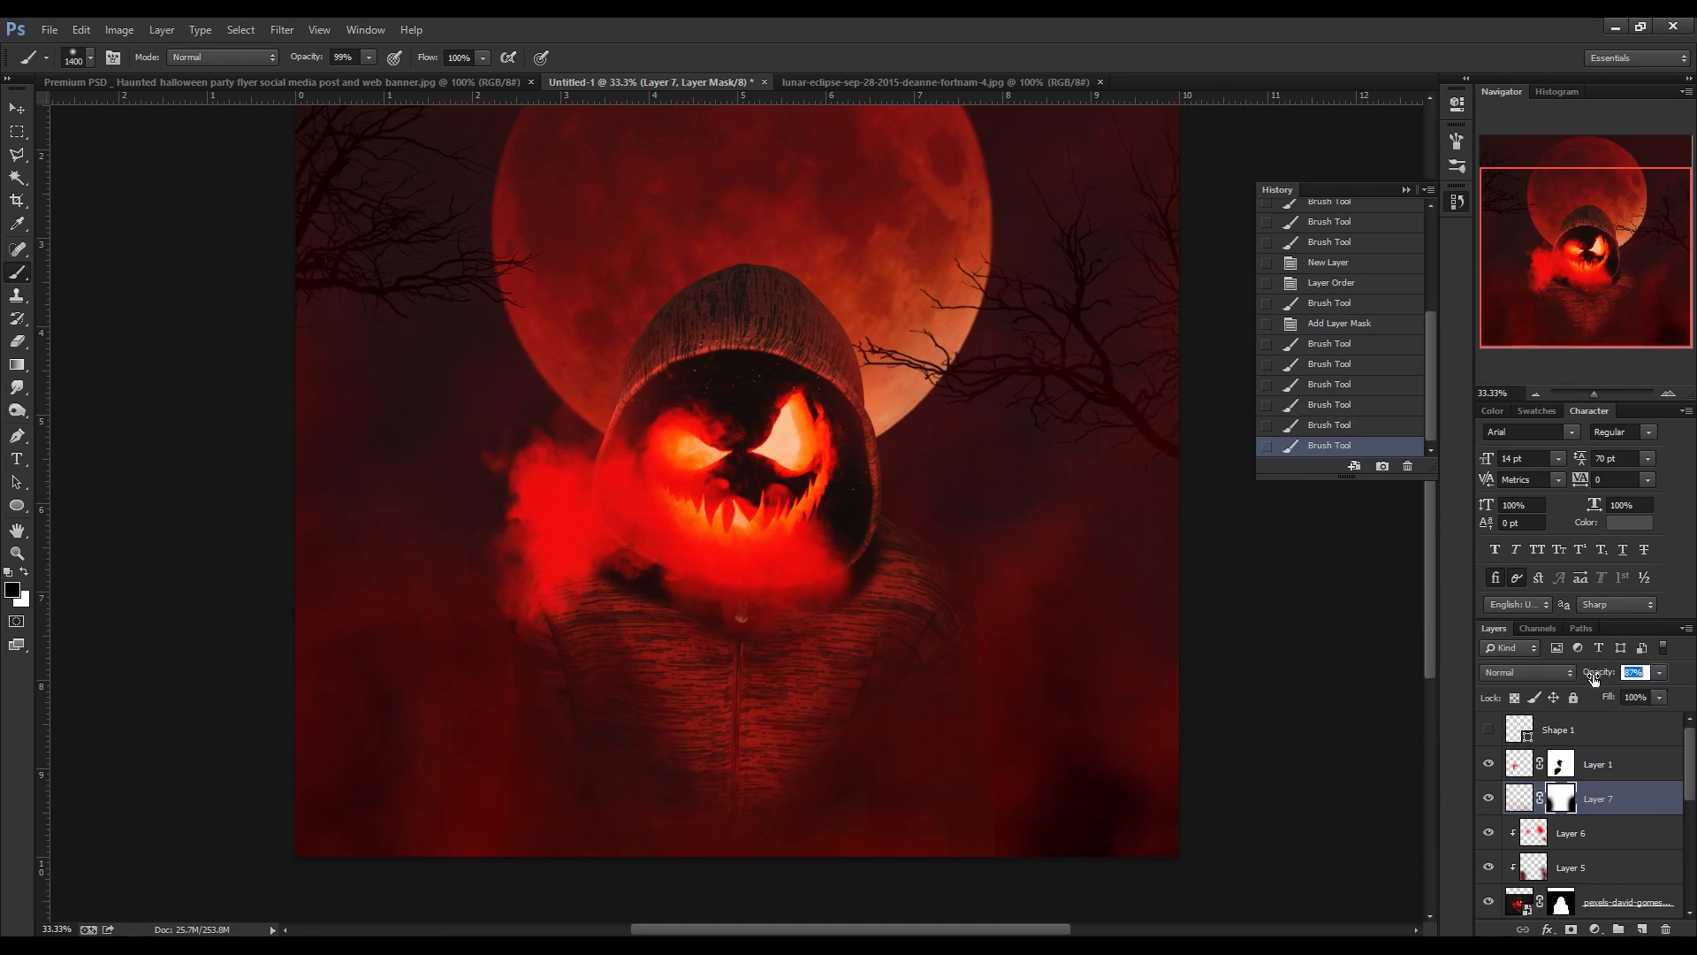
Lower the fog layer's opacity to 30%
{"action": "left_click_drag", "start_coordinate": [1593, 678], "coordinate": [1575, 678]}
{"action": "key", "text": "v"}
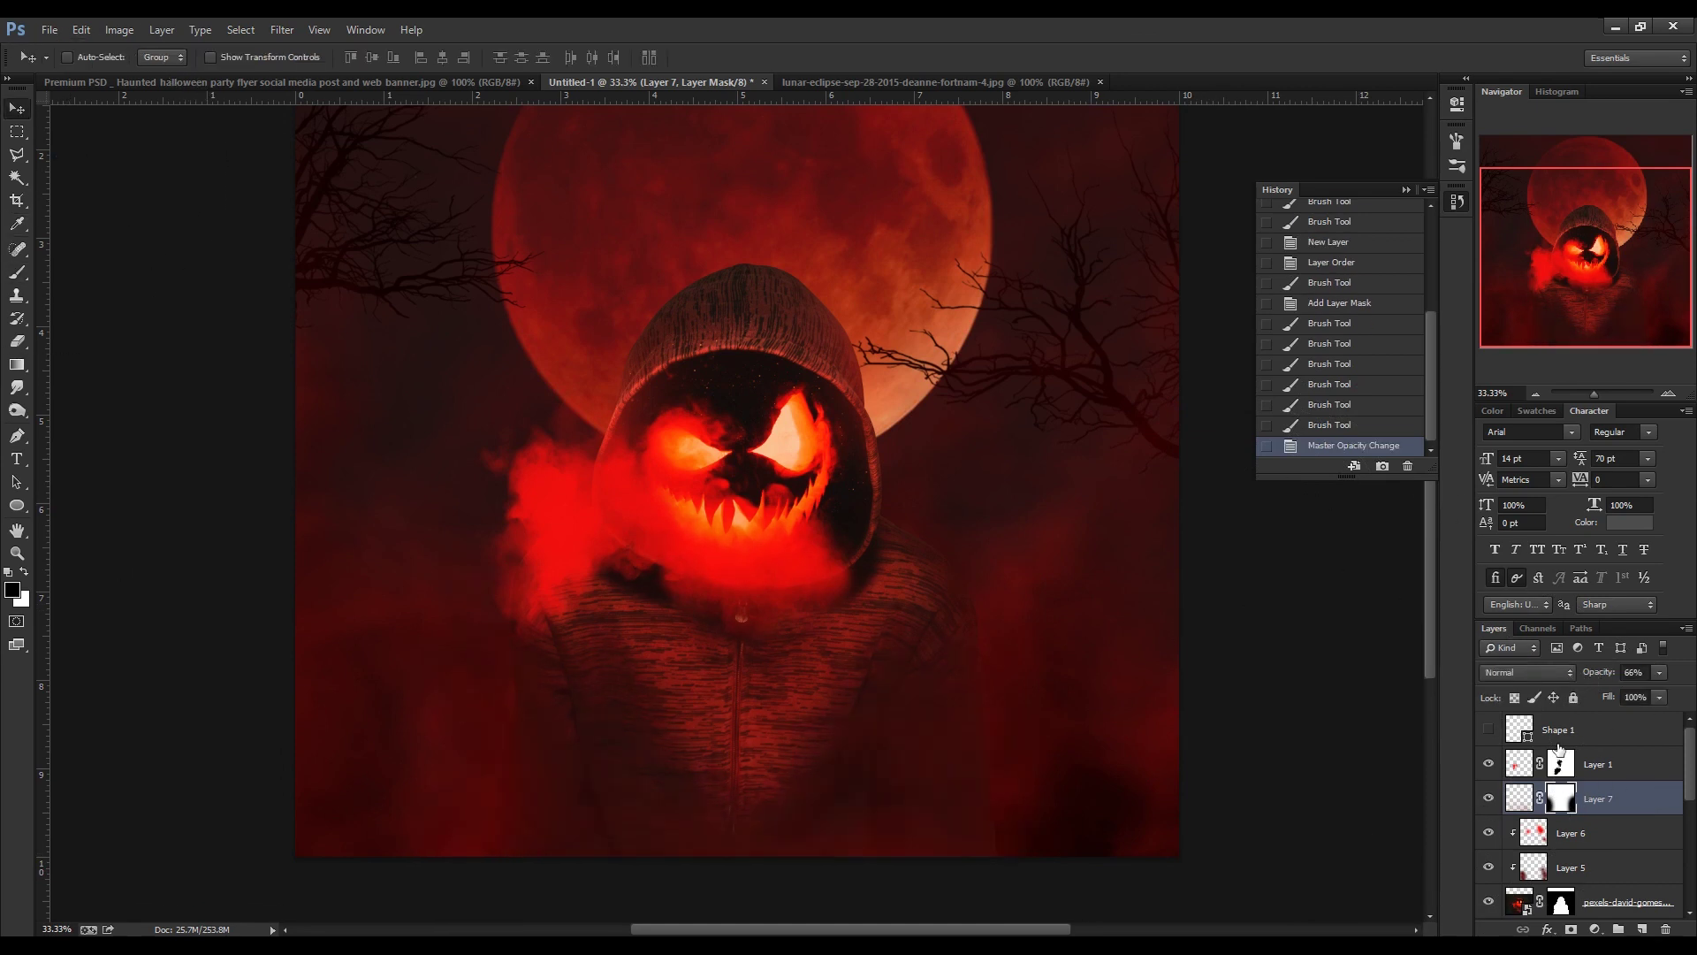
{"action": "type", "text": "30"}
{"action": "key", "text": "Return"}
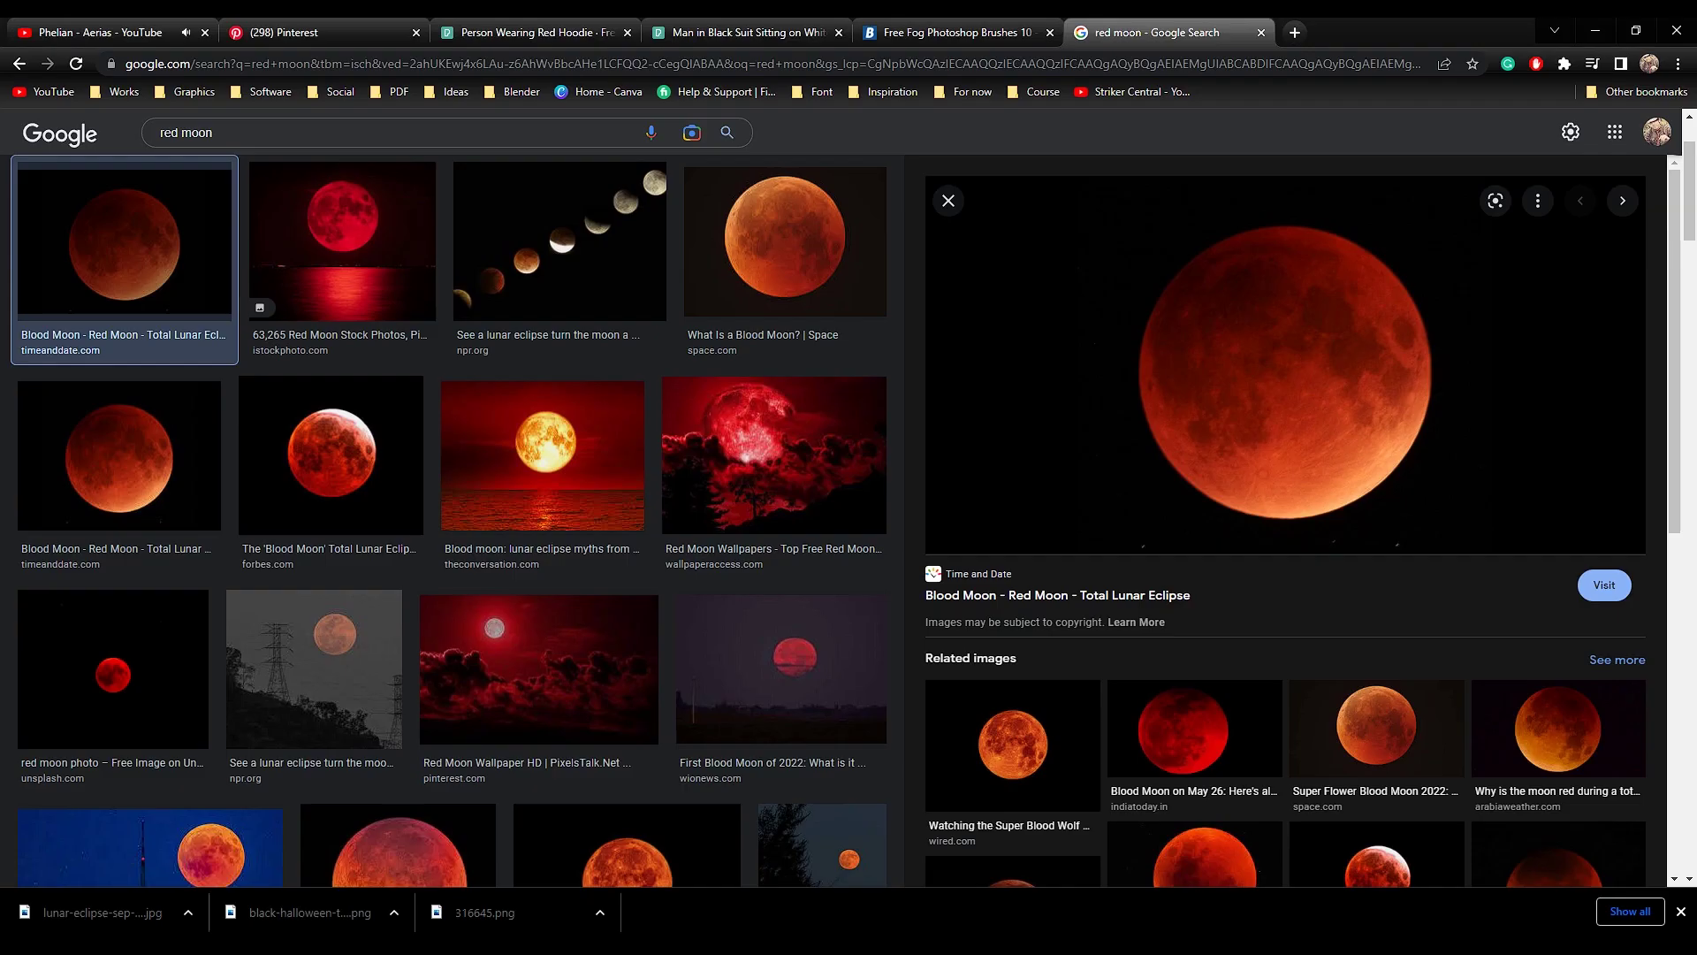
Search for 'bats flying silhoutte' and bring the bats image into Photoshop
{"action": "type", "text": "bats flyi"}
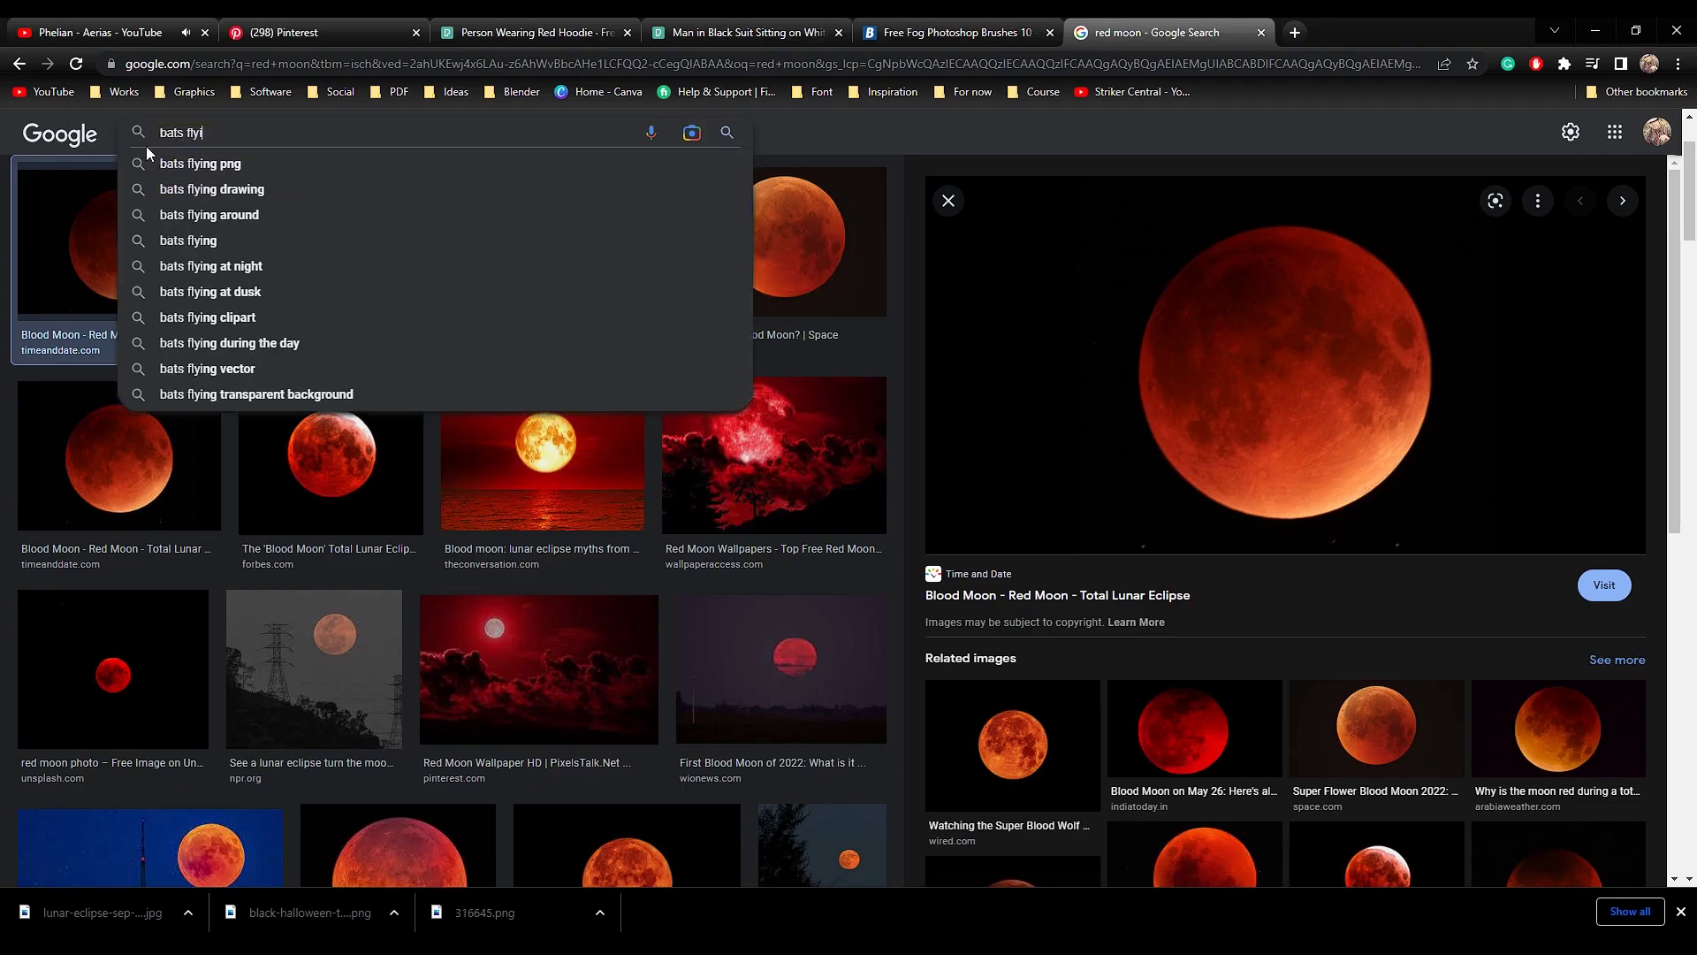
{"action": "type", "text": "ng silhoutte"}
{"action": "key", "text": "Return"}
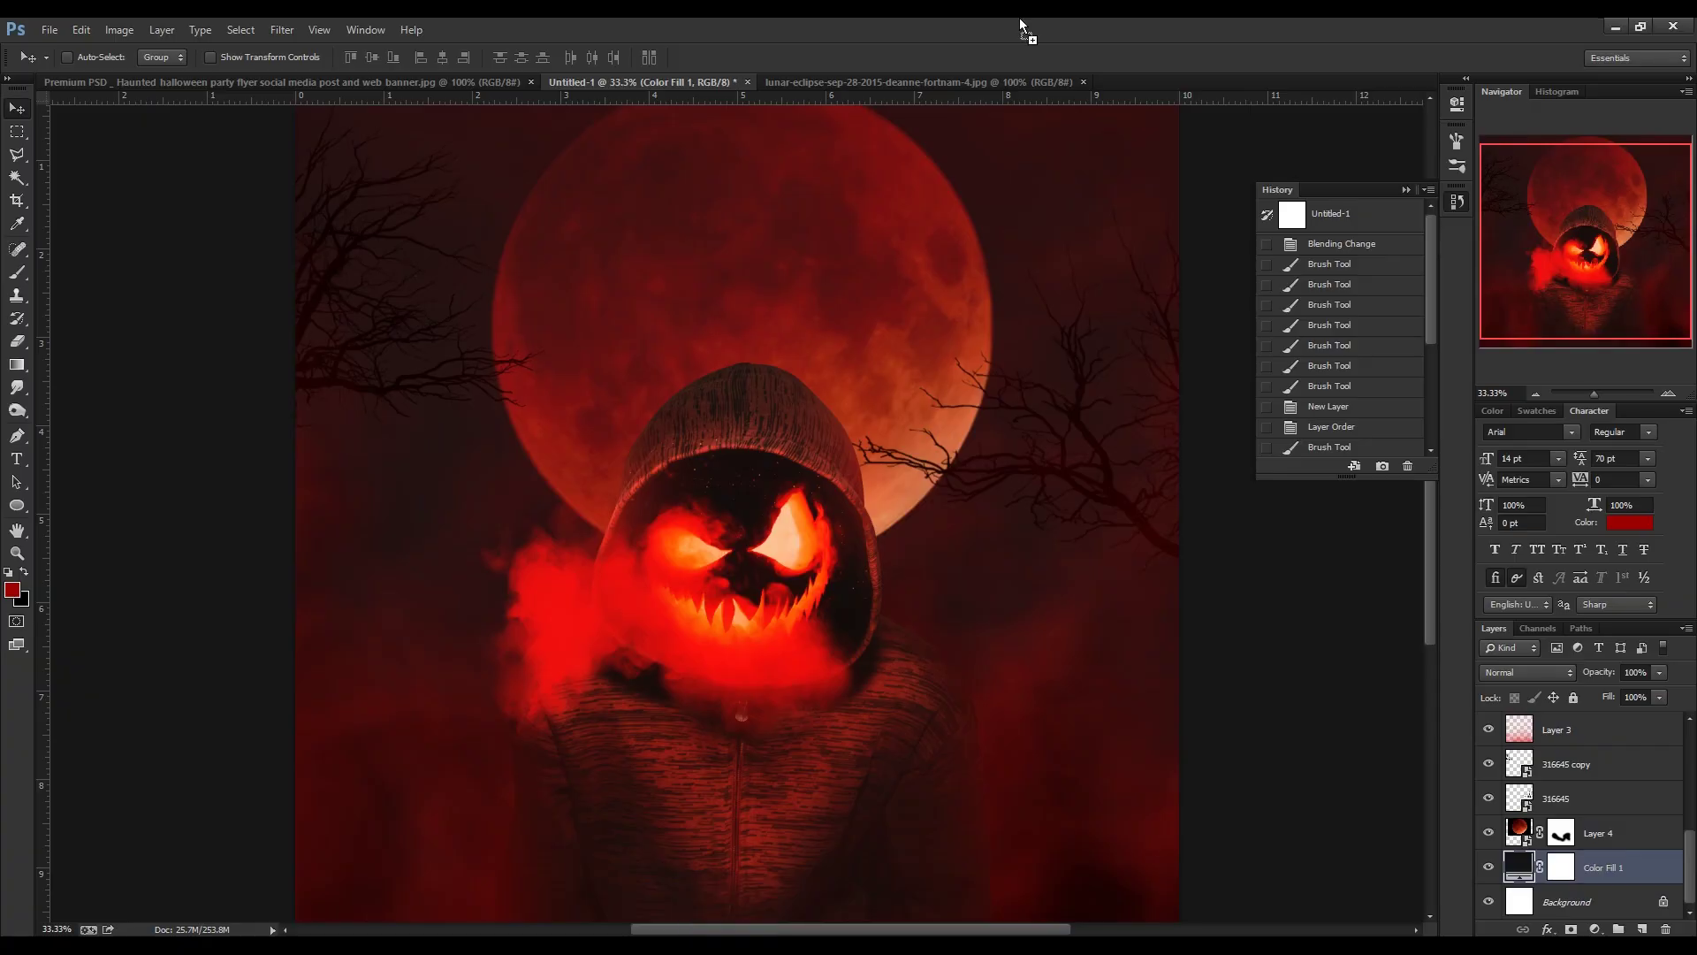
{"action": "left_click_drag", "start_coordinate": [1020, 25], "coordinate": [870, 78]}
Close the lunar eclipse image and Magic Wand-select all three bats
{"action": "right_click", "coordinate": [824, 83]}
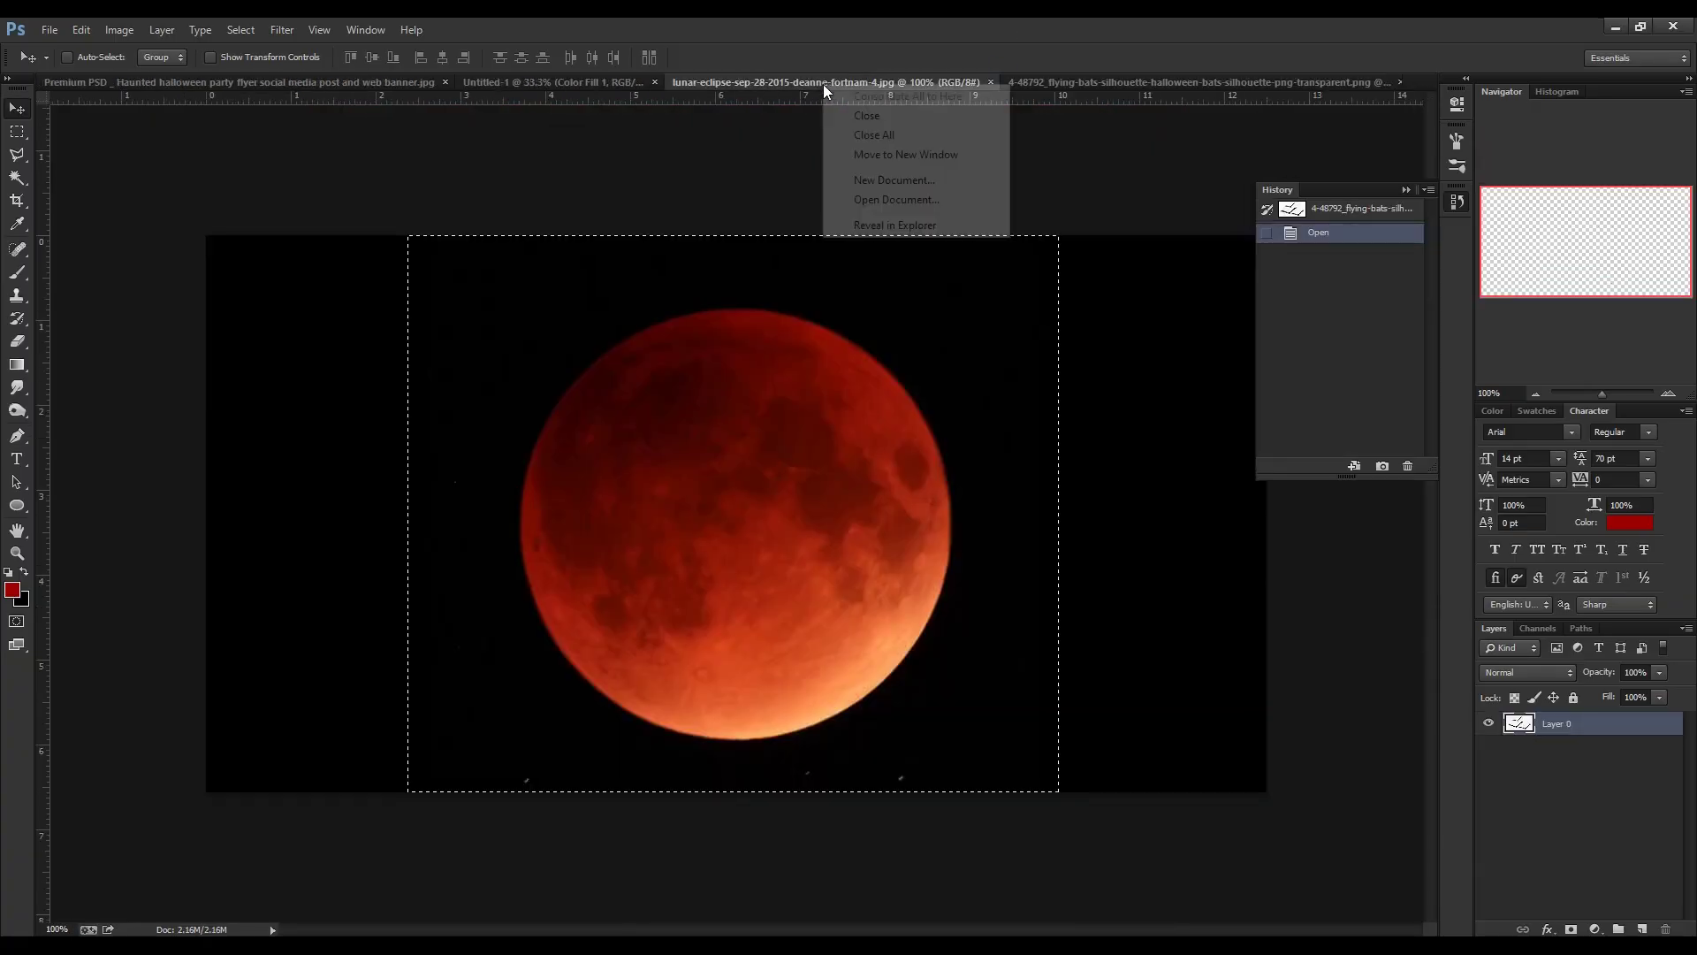
{"action": "left_click", "coordinate": [870, 109]}
{"action": "left_click", "coordinate": [21, 175]}
{"action": "left_click", "coordinate": [707, 451]}
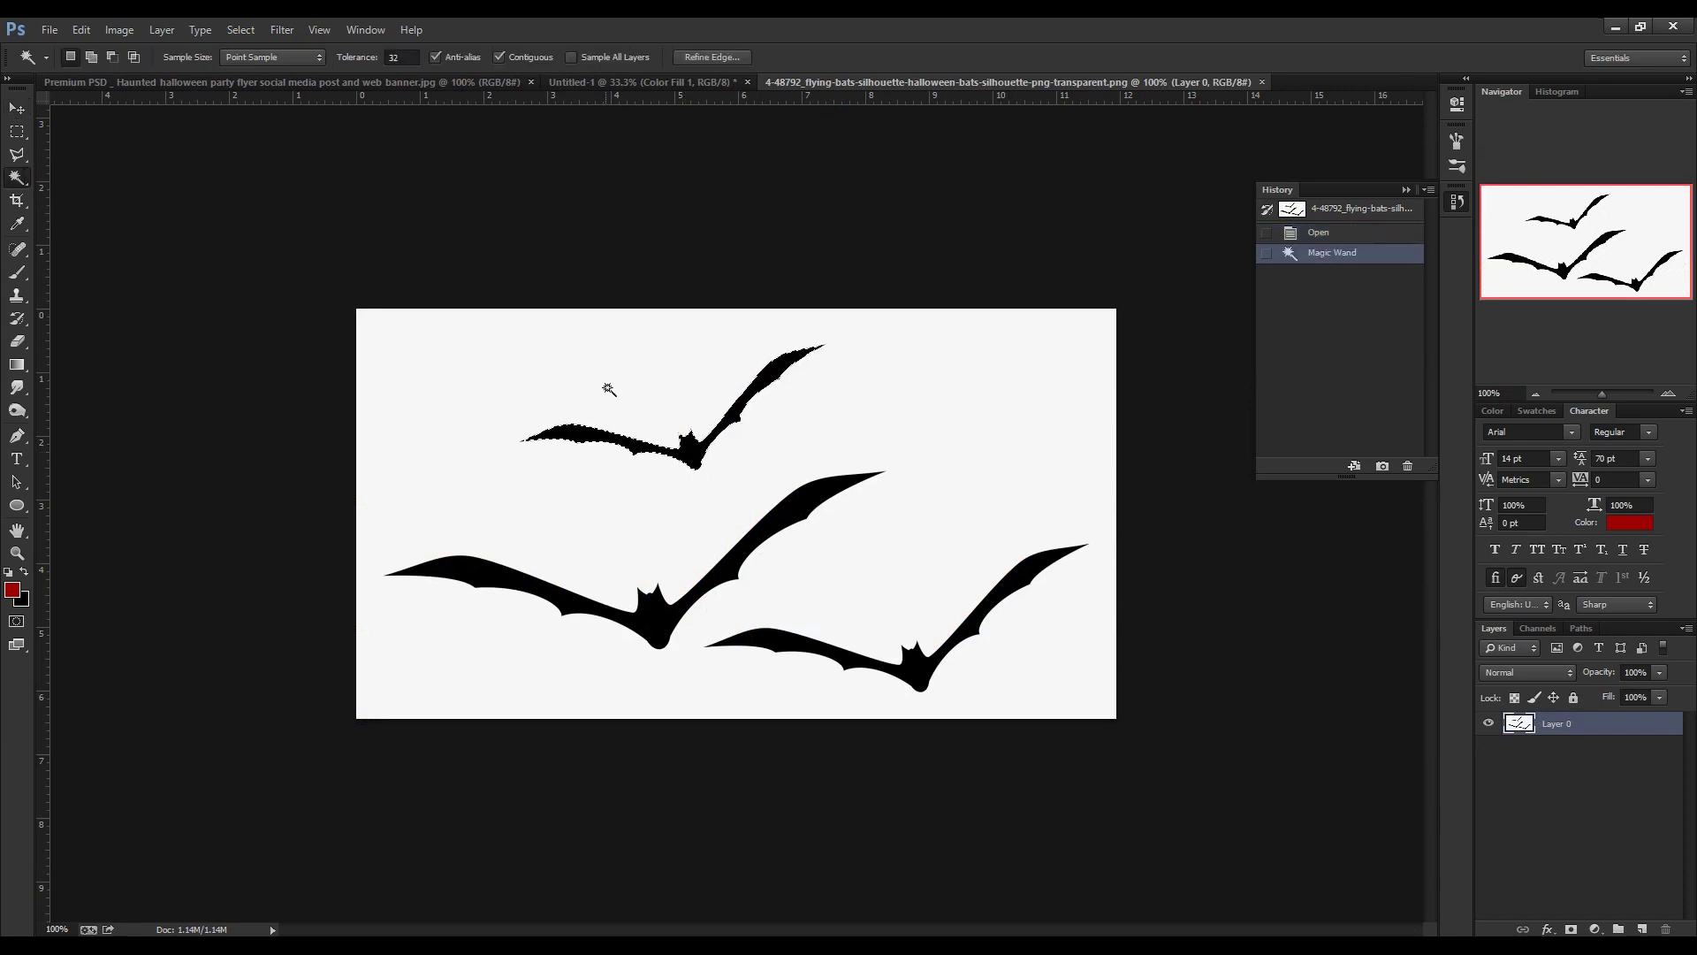
{"action": "left_click", "coordinate": [729, 565], "text": "shift"}
{"action": "left_click", "coordinate": [914, 672], "text": "shift"}
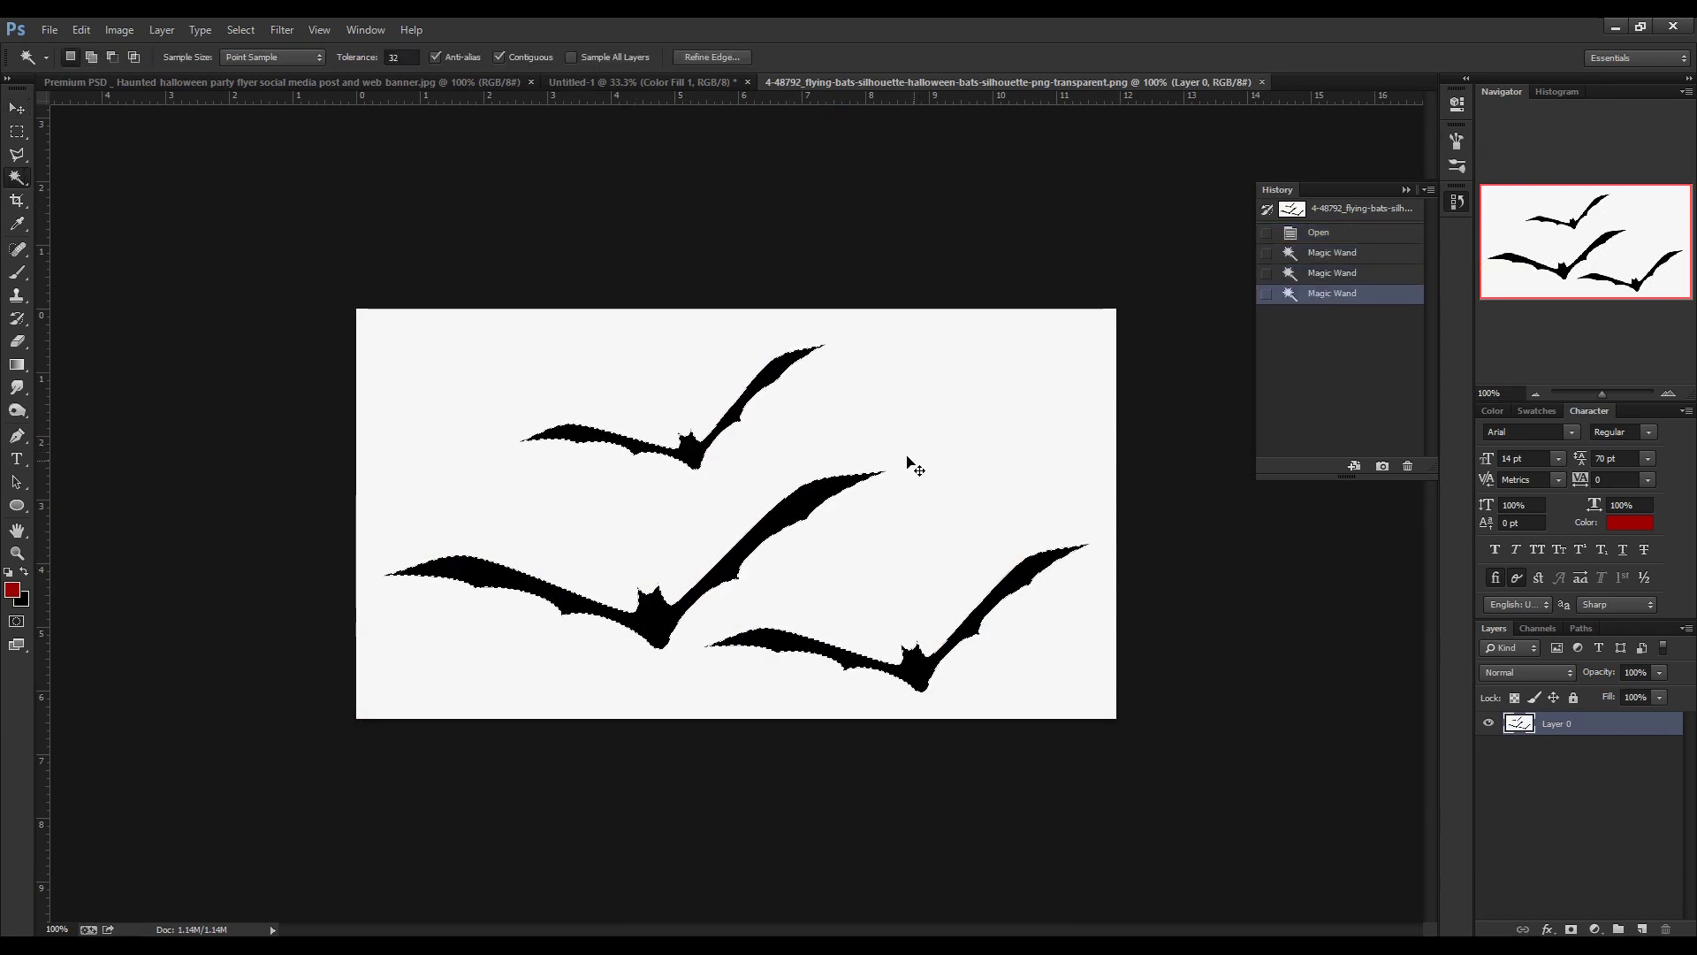
Paste the bats into the flyer above Layer 4, placed over the moon
{"action": "left_click", "coordinate": [609, 82]}
{"action": "left_click", "coordinate": [17, 107]}
{"action": "key", "text": "ctrl+v"}
{"action": "key", "text": "ctrl+]"}
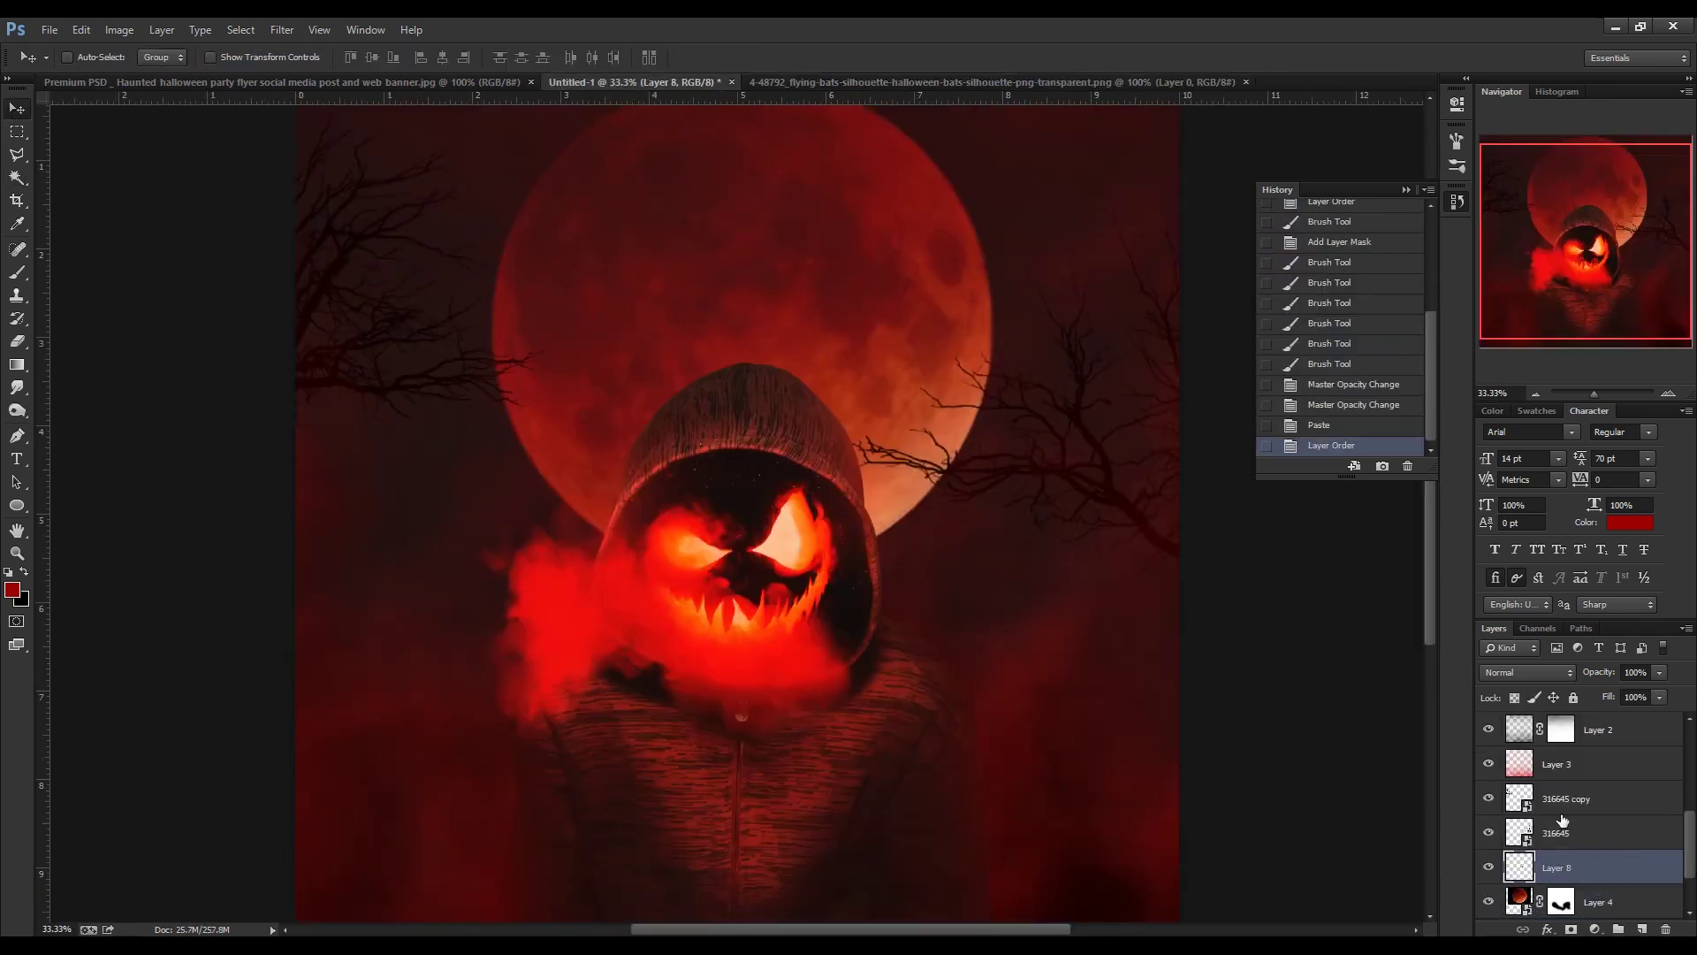
{"action": "mouse_move", "coordinate": [839, 477]}
{"action": "left_mouse_down"}
{"action": "mouse_move", "coordinate": [771, 400]}
{"action": "mouse_move", "coordinate": [729, 418]}
{"action": "left_mouse_up"}
Give the bats layer a black #000000 Color Overlay
{"action": "left_click", "coordinate": [1547, 929]}
{"action": "left_click", "coordinate": [1546, 830]}
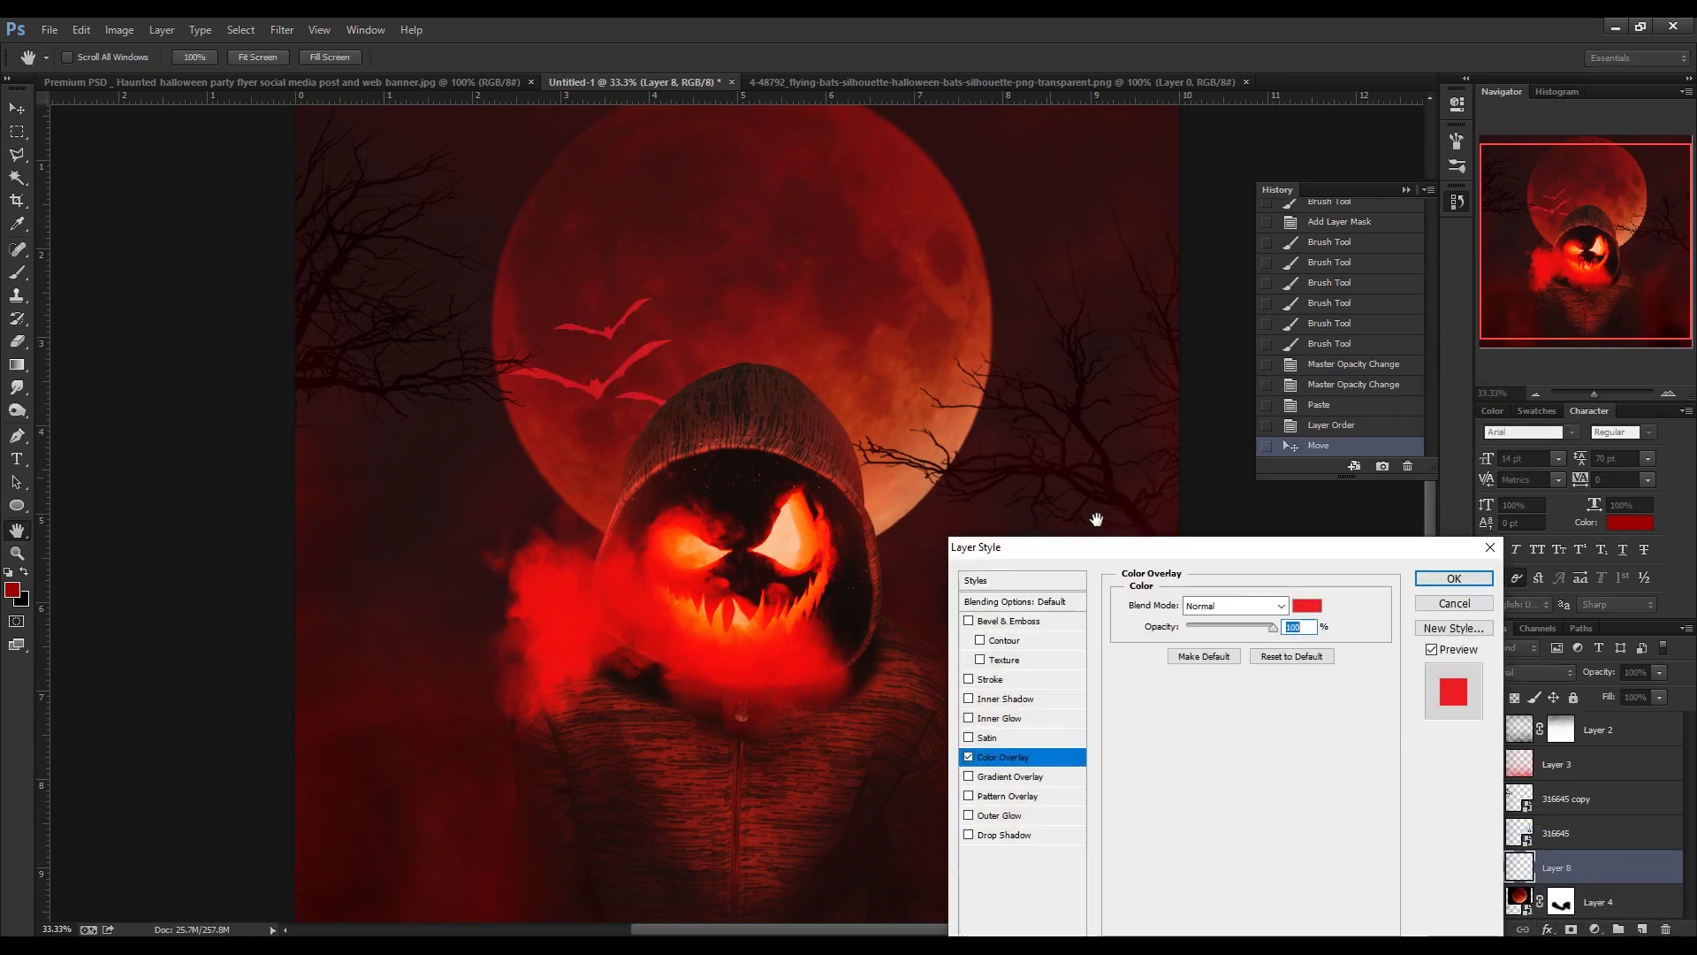
{"action": "left_click", "coordinate": [1308, 606]}
{"action": "type", "text": "000000"}
{"action": "key", "text": "Return"}
{"action": "key", "text": "Return"}
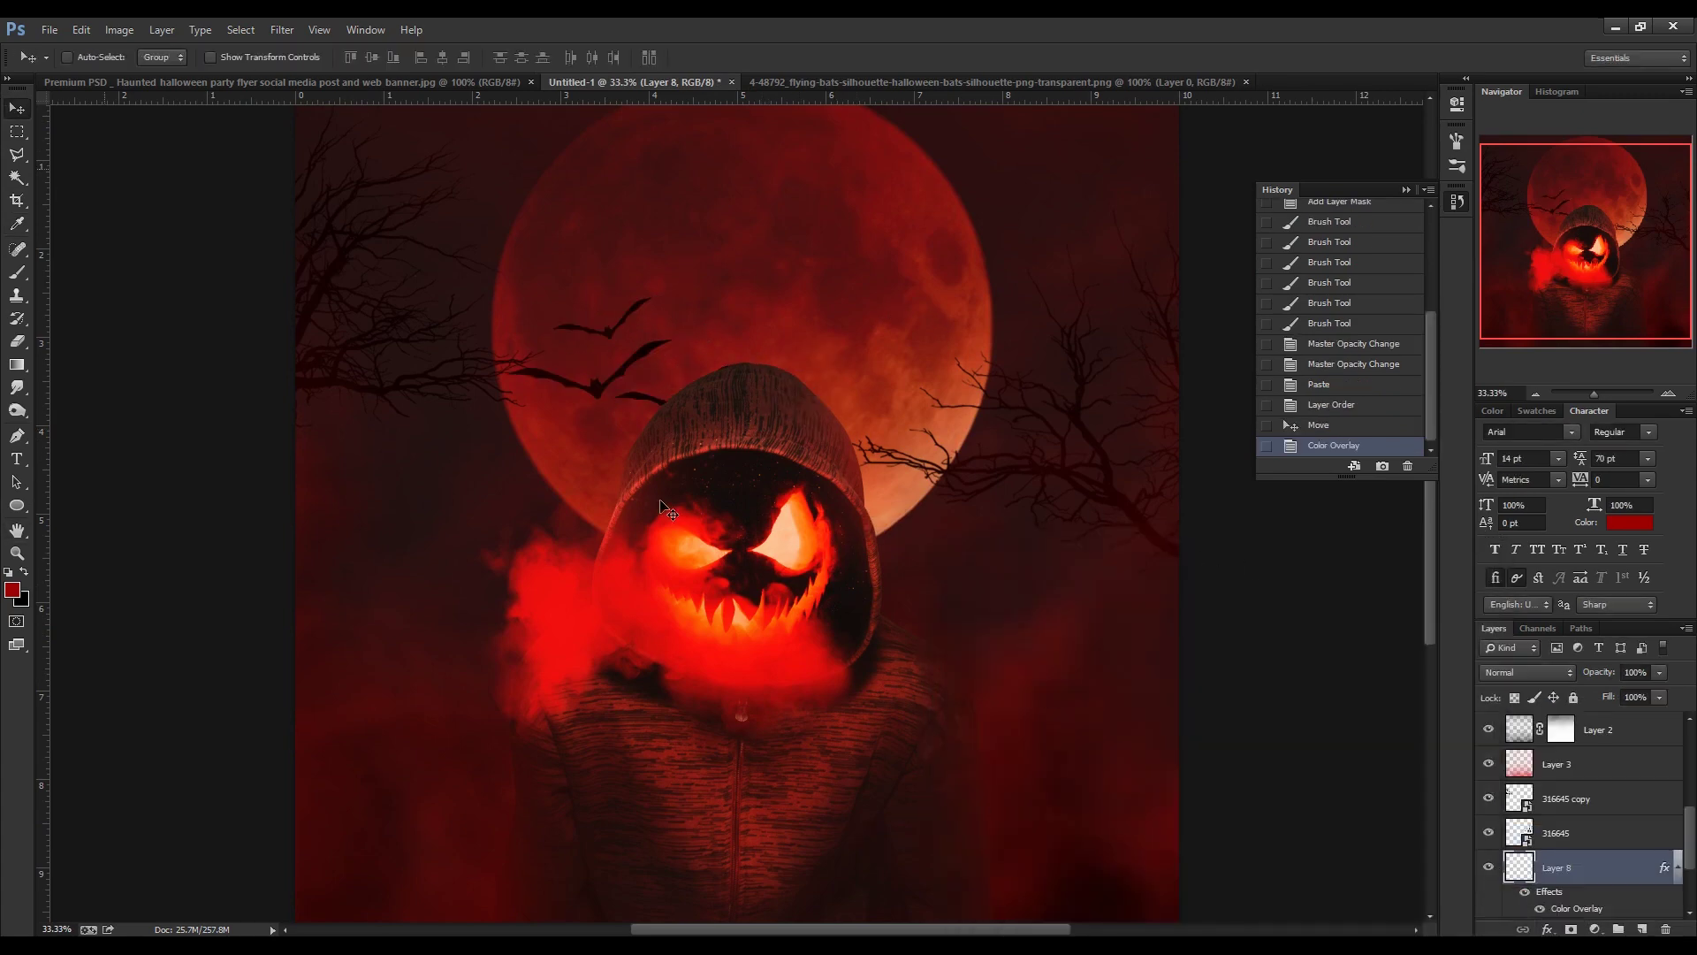
Convert the bats to a smart object, Gaussian Blur them, and move them beside the hood
{"action": "right_click", "coordinate": [1586, 868]}
{"action": "left_click", "coordinate": [1584, 324]}
{"action": "left_click_drag", "start_coordinate": [818, 389], "coordinate": [764, 481]}
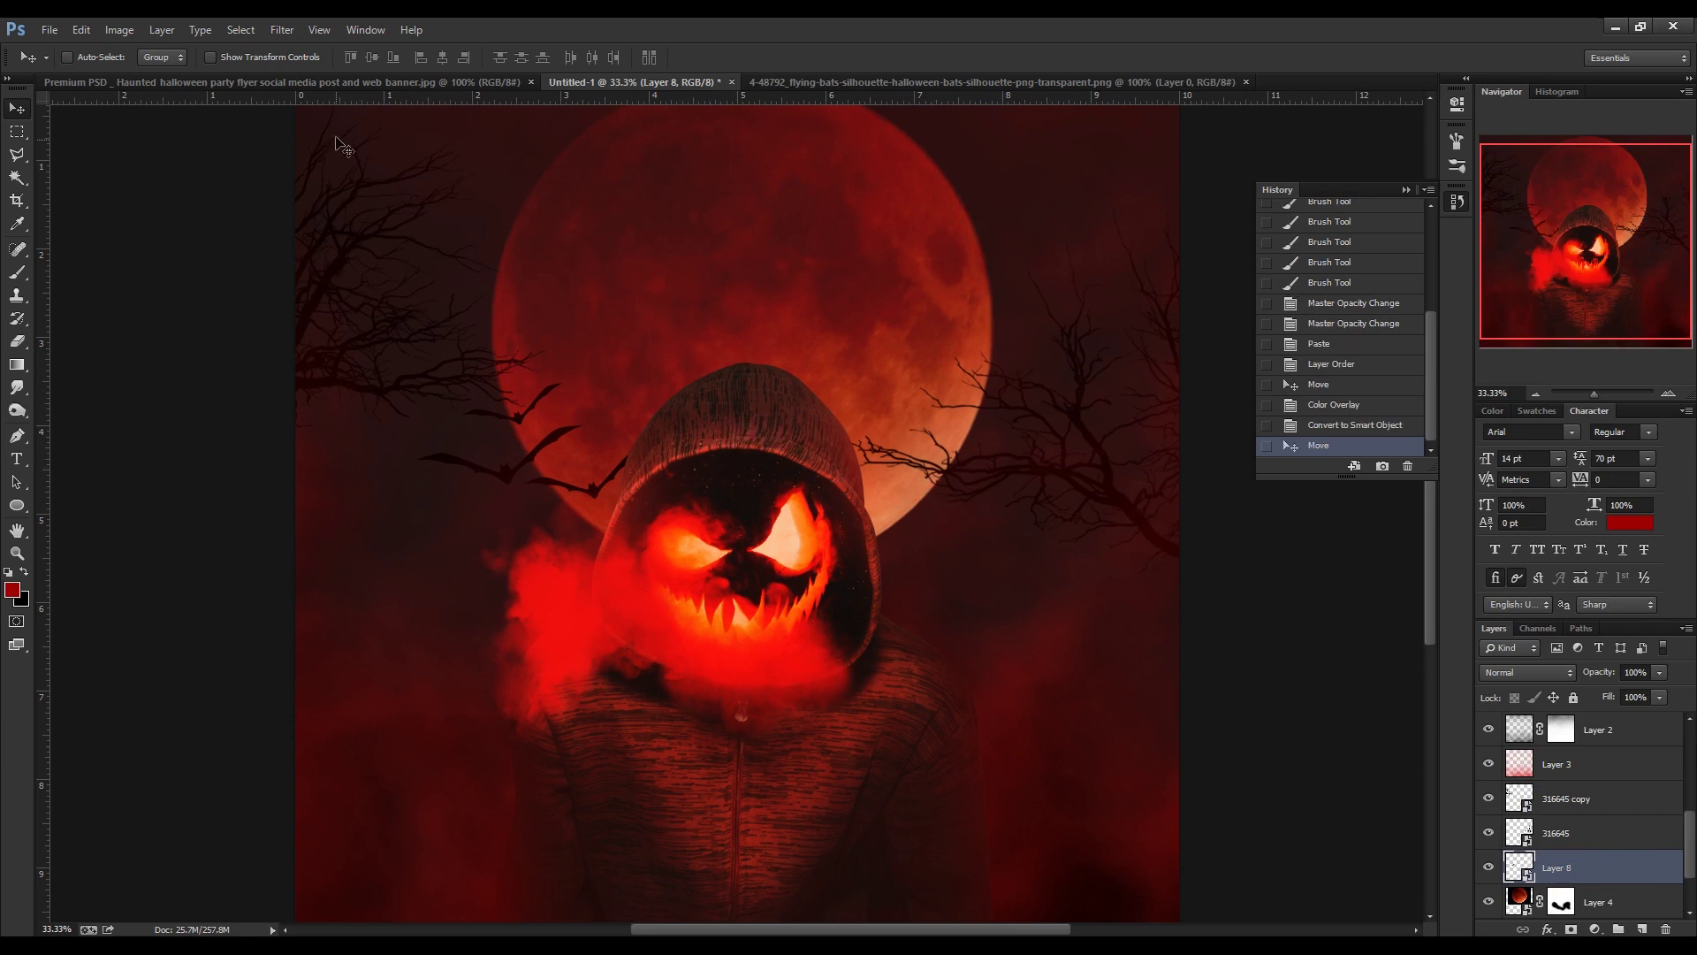
{"action": "left_click", "coordinate": [282, 29]}
{"action": "left_click", "coordinate": [565, 348]}
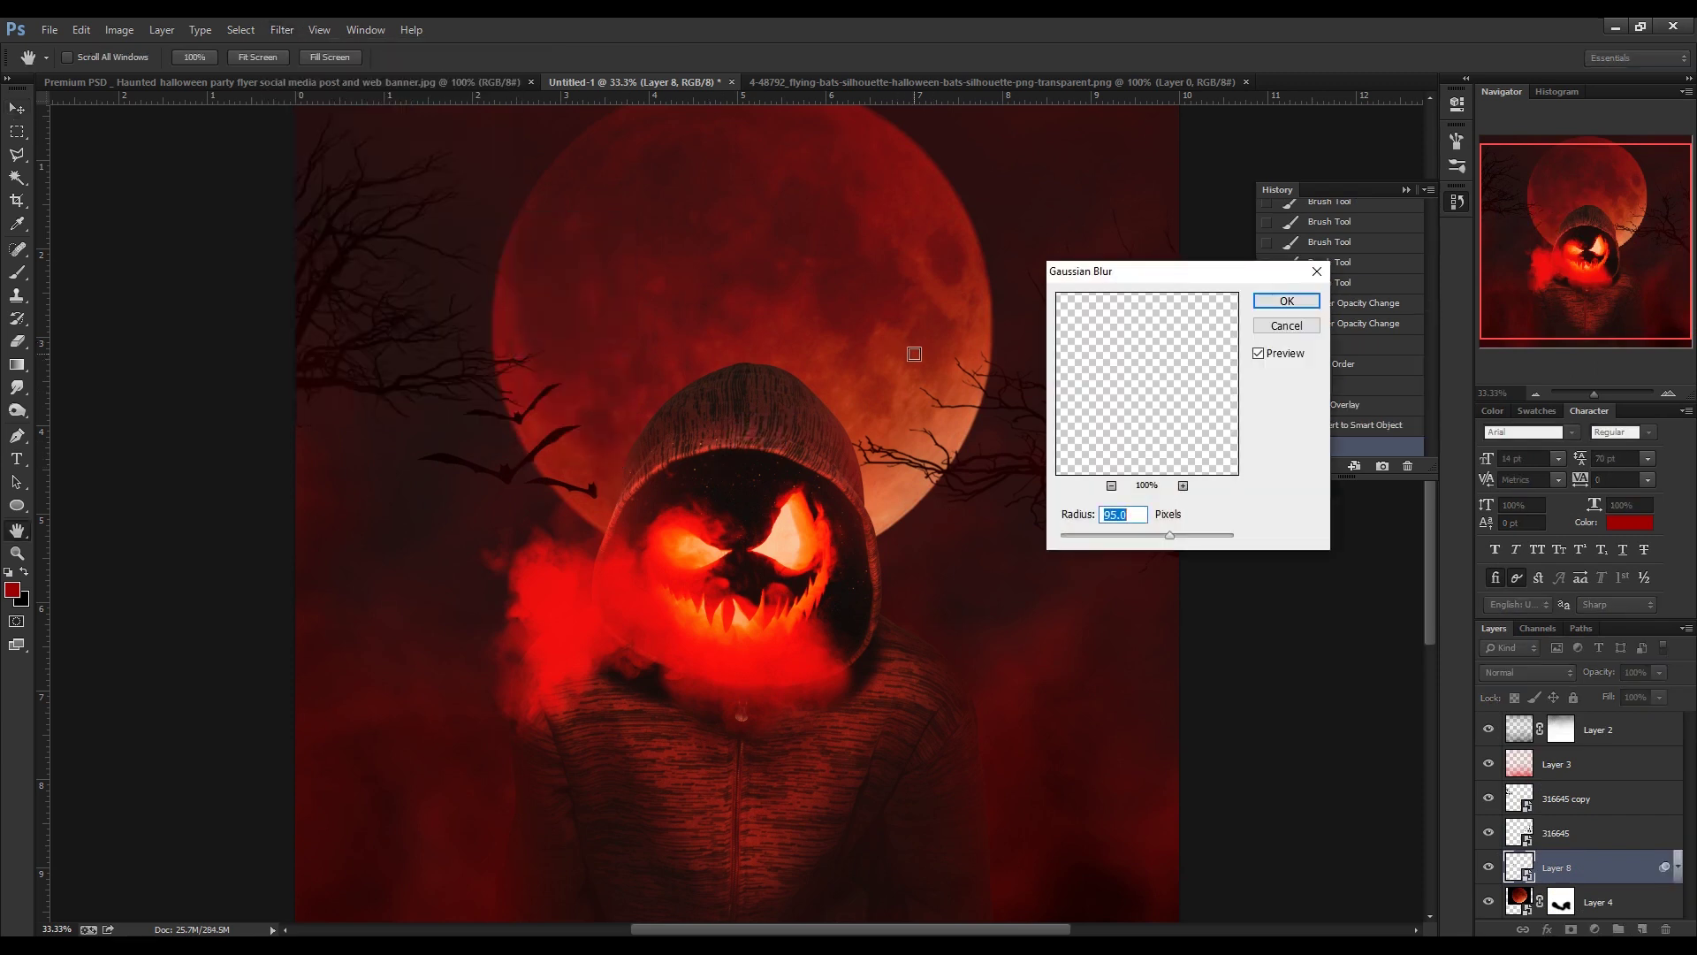
{"action": "key", "text": "Return"}
{"action": "mouse_move", "coordinate": [813, 447]}
{"action": "left_mouse_down"}
{"action": "mouse_move", "coordinate": [793, 458]}
{"action": "mouse_move", "coordinate": [813, 443]}
{"action": "left_mouse_up"}
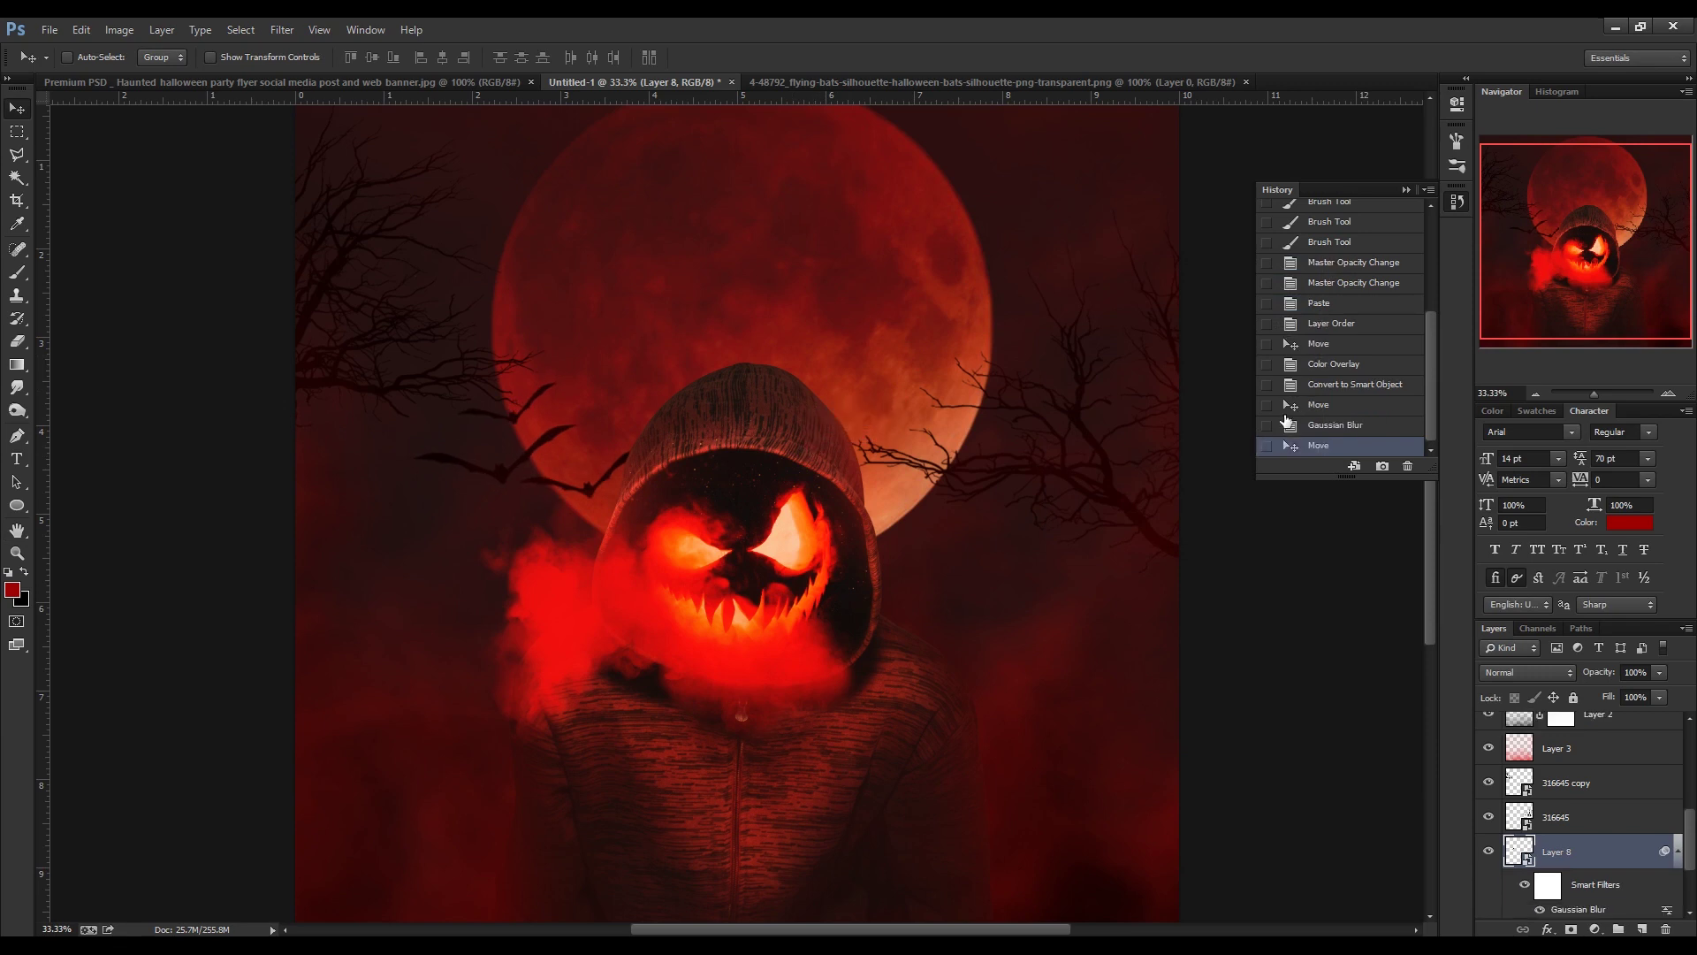
Duplicate the bats layer, flip it horizontally, and move it to the moon's right edge
{"action": "key", "text": "ctrl+j"}
{"action": "key", "text": "ctrl+t"}
{"action": "left_click", "coordinate": [80, 29]}
{"action": "left_click", "coordinate": [372, 565]}
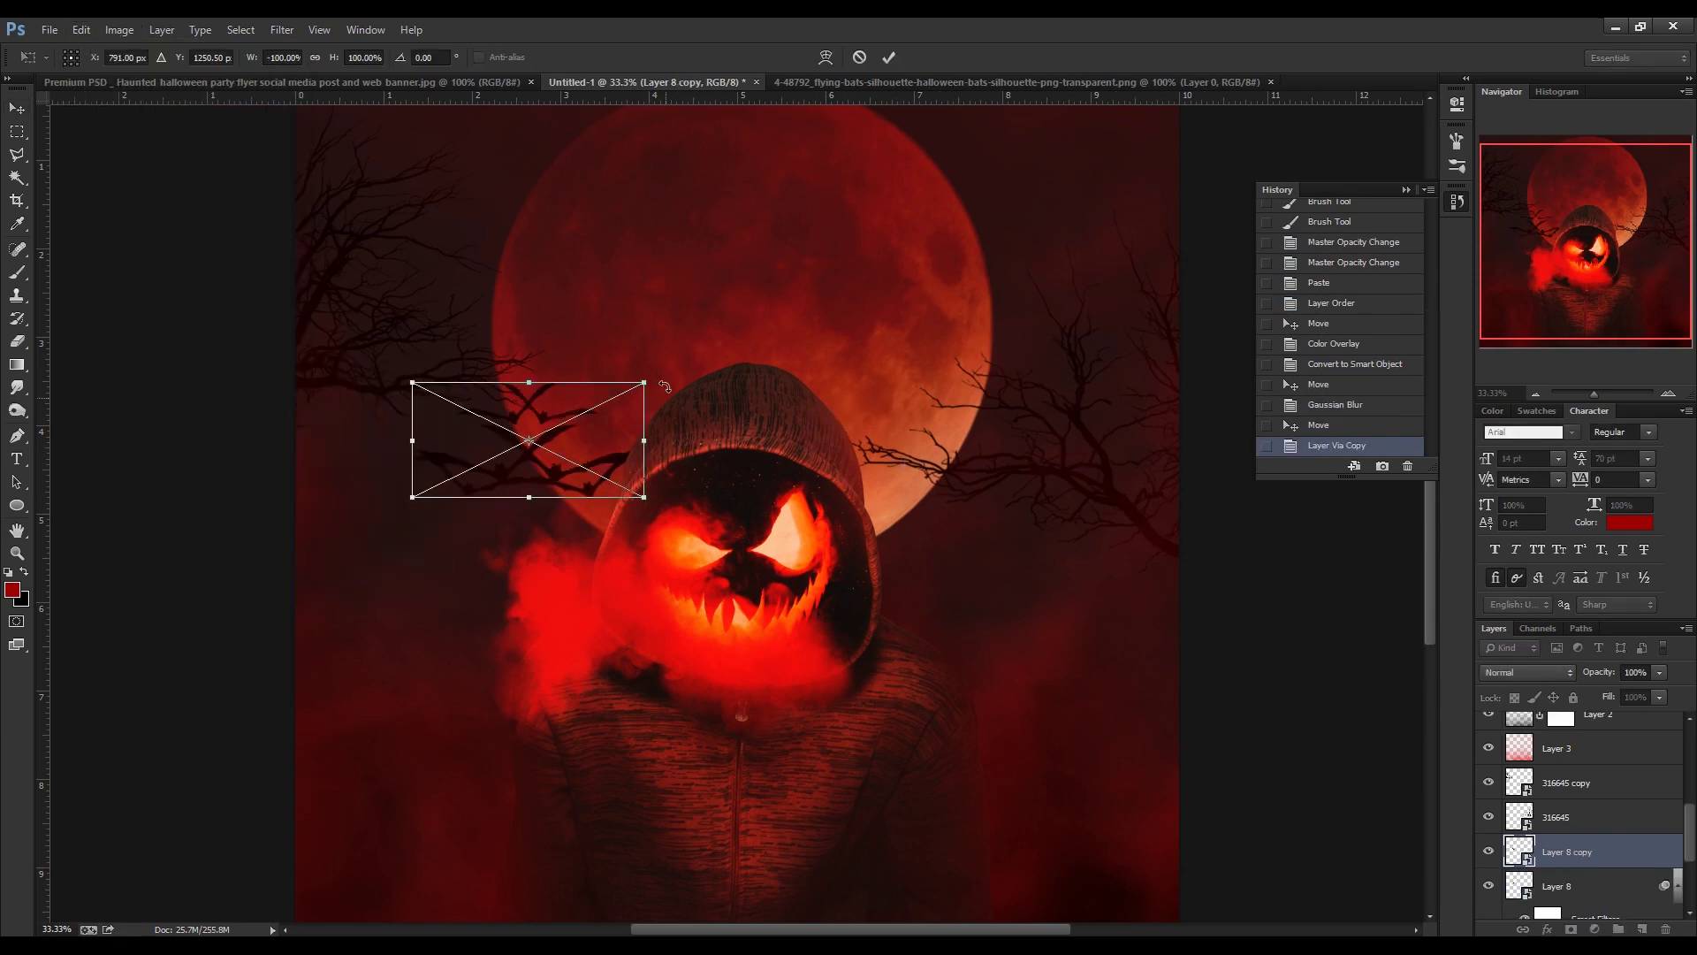
{"action": "left_click_drag", "start_coordinate": [640, 386], "coordinate": [1052, 383]}
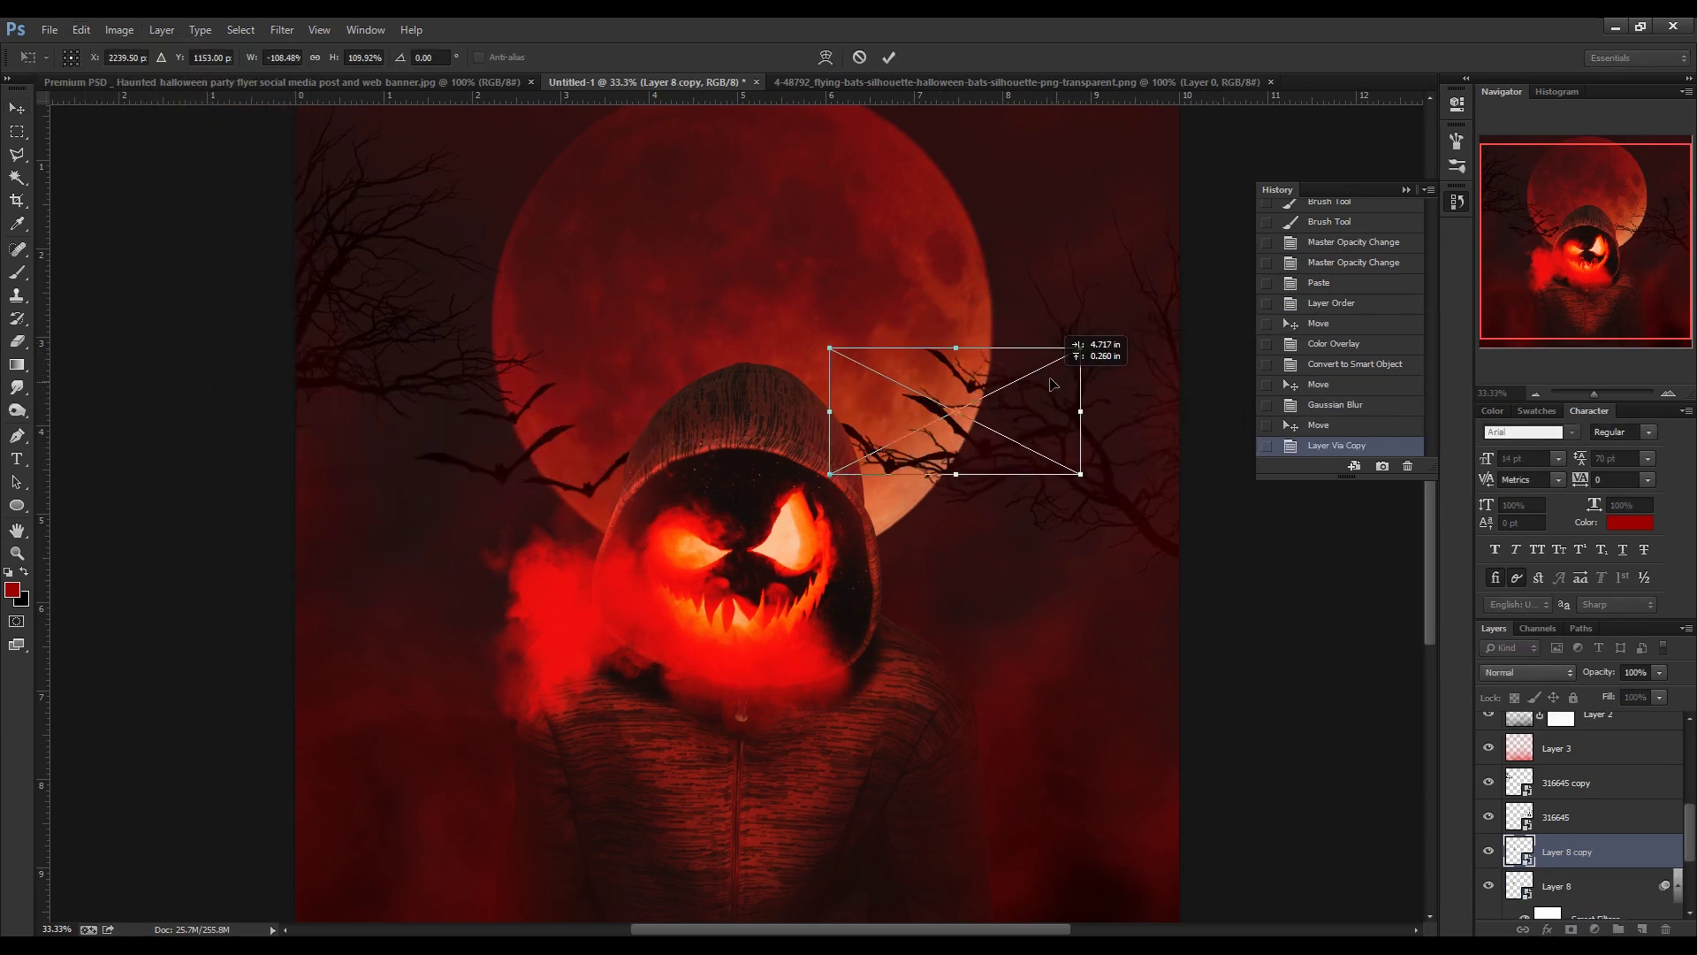
{"action": "key", "text": "Return"}
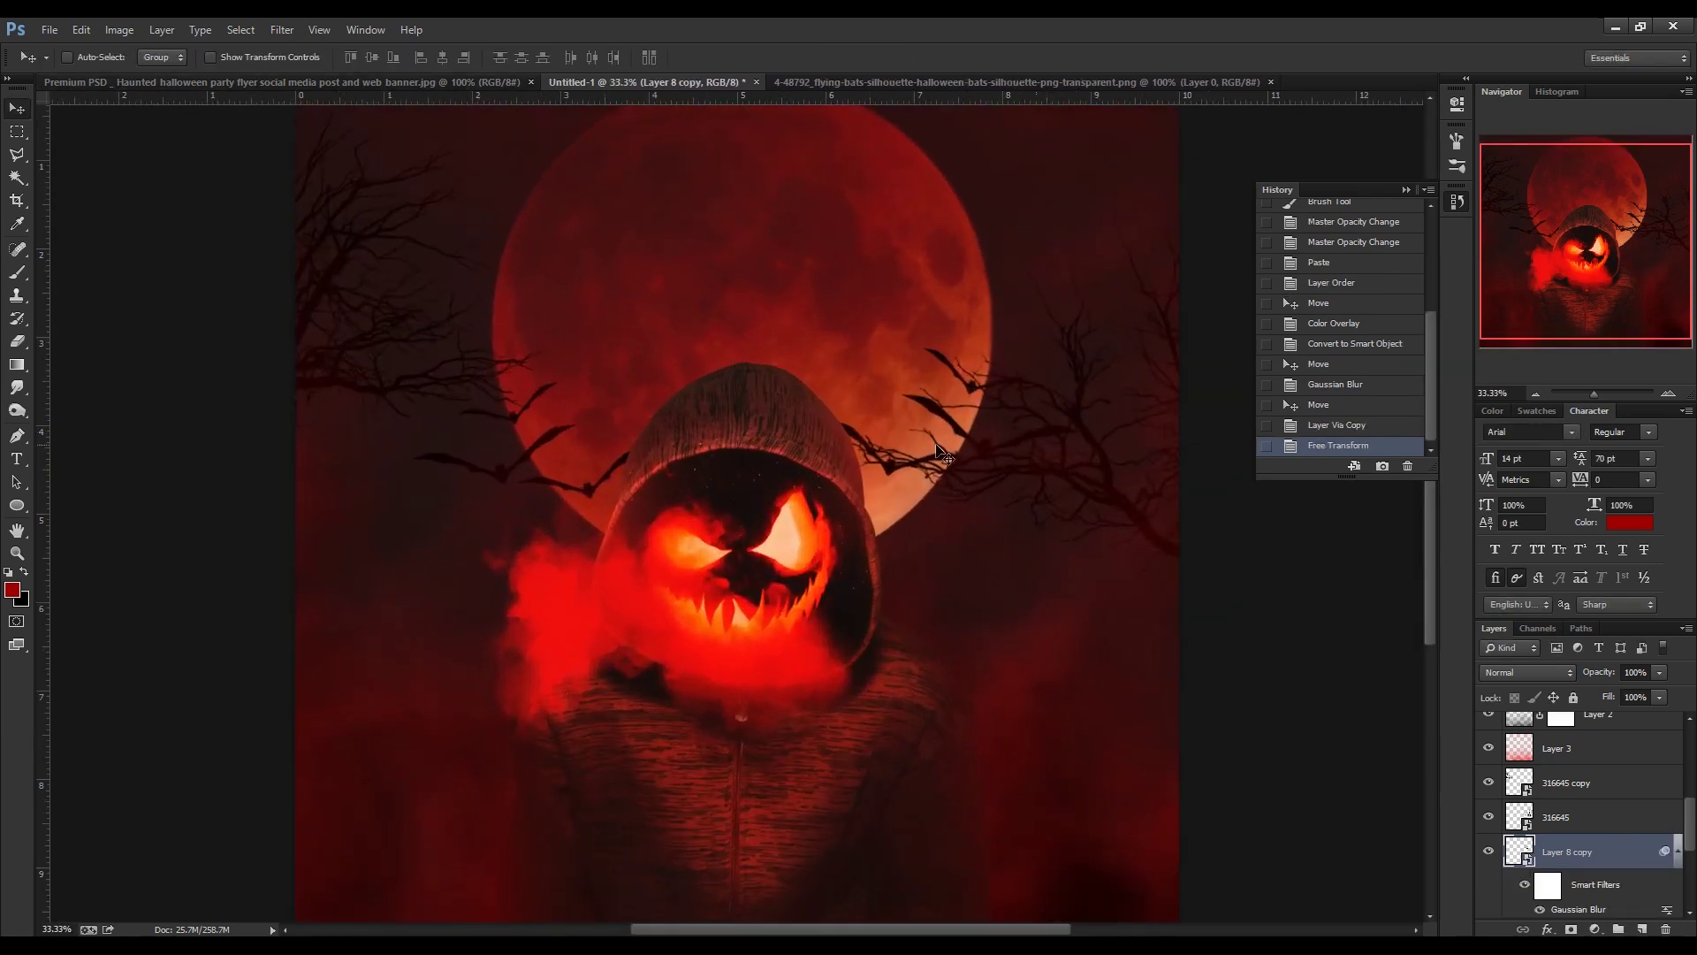
Mask out most of the flipped bats, leaving one bat over the moon
{"action": "left_click", "coordinate": [16, 277]}
{"action": "left_click", "coordinate": [1571, 929]}
{"action": "right_click", "coordinate": [1105, 640]}
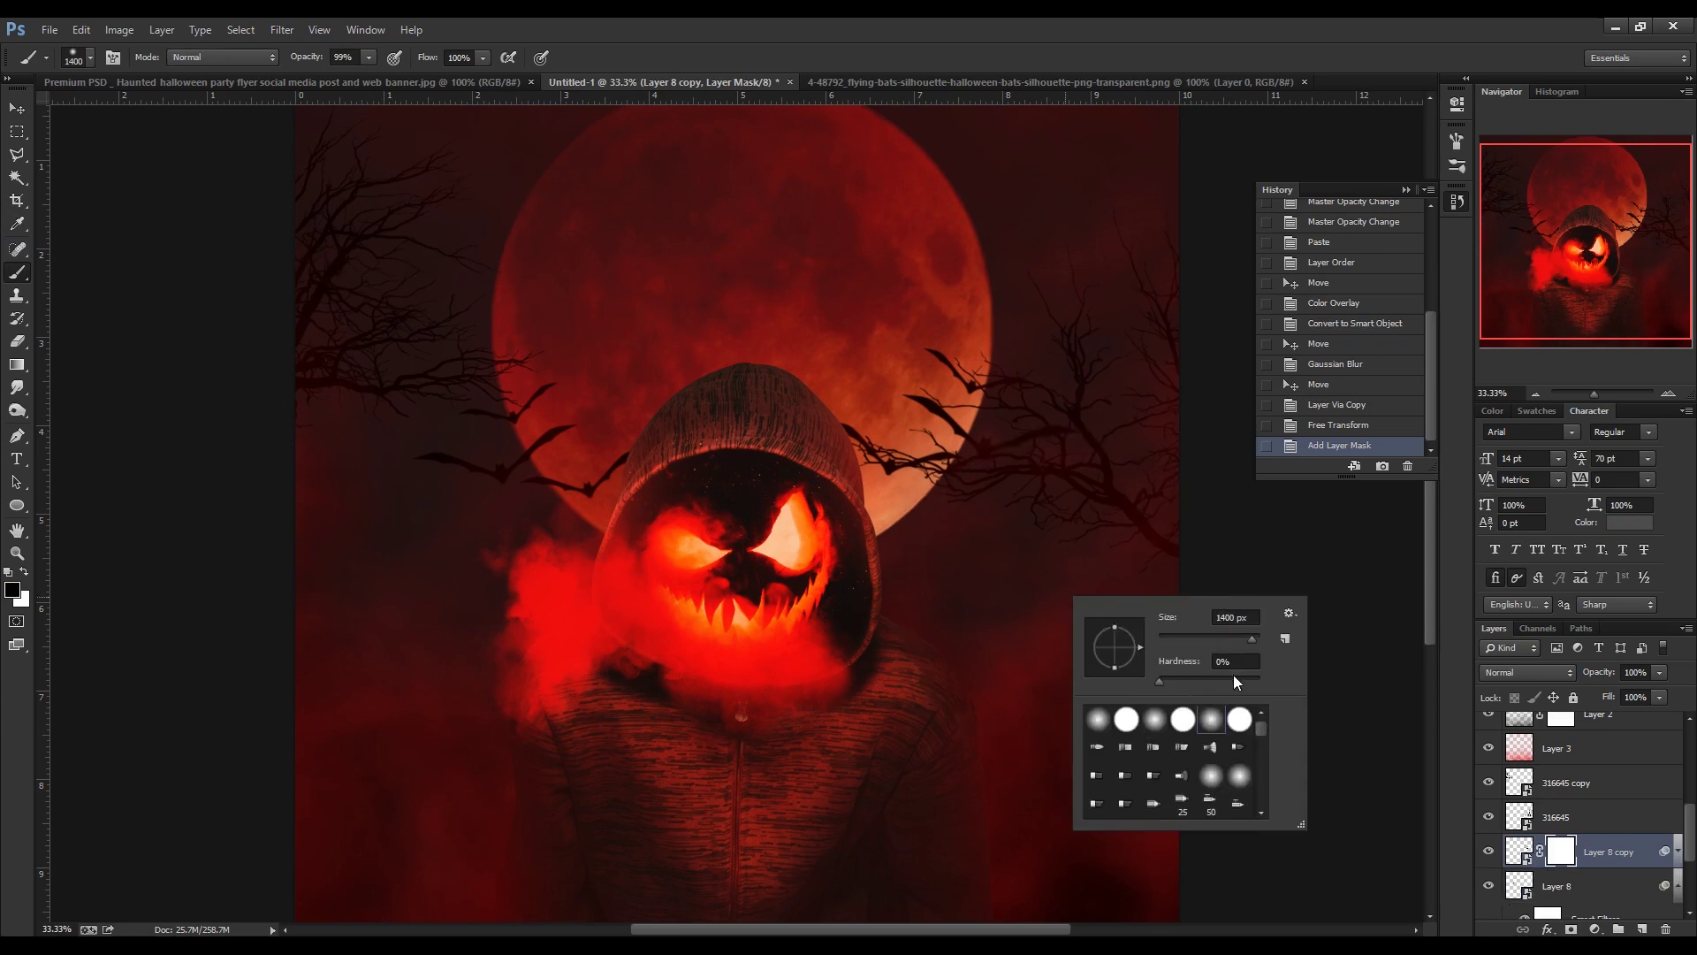
{"action": "left_click", "coordinate": [857, 558]}
{"action": "left_click", "coordinate": [1025, 609]}
{"action": "key", "text": "v"}
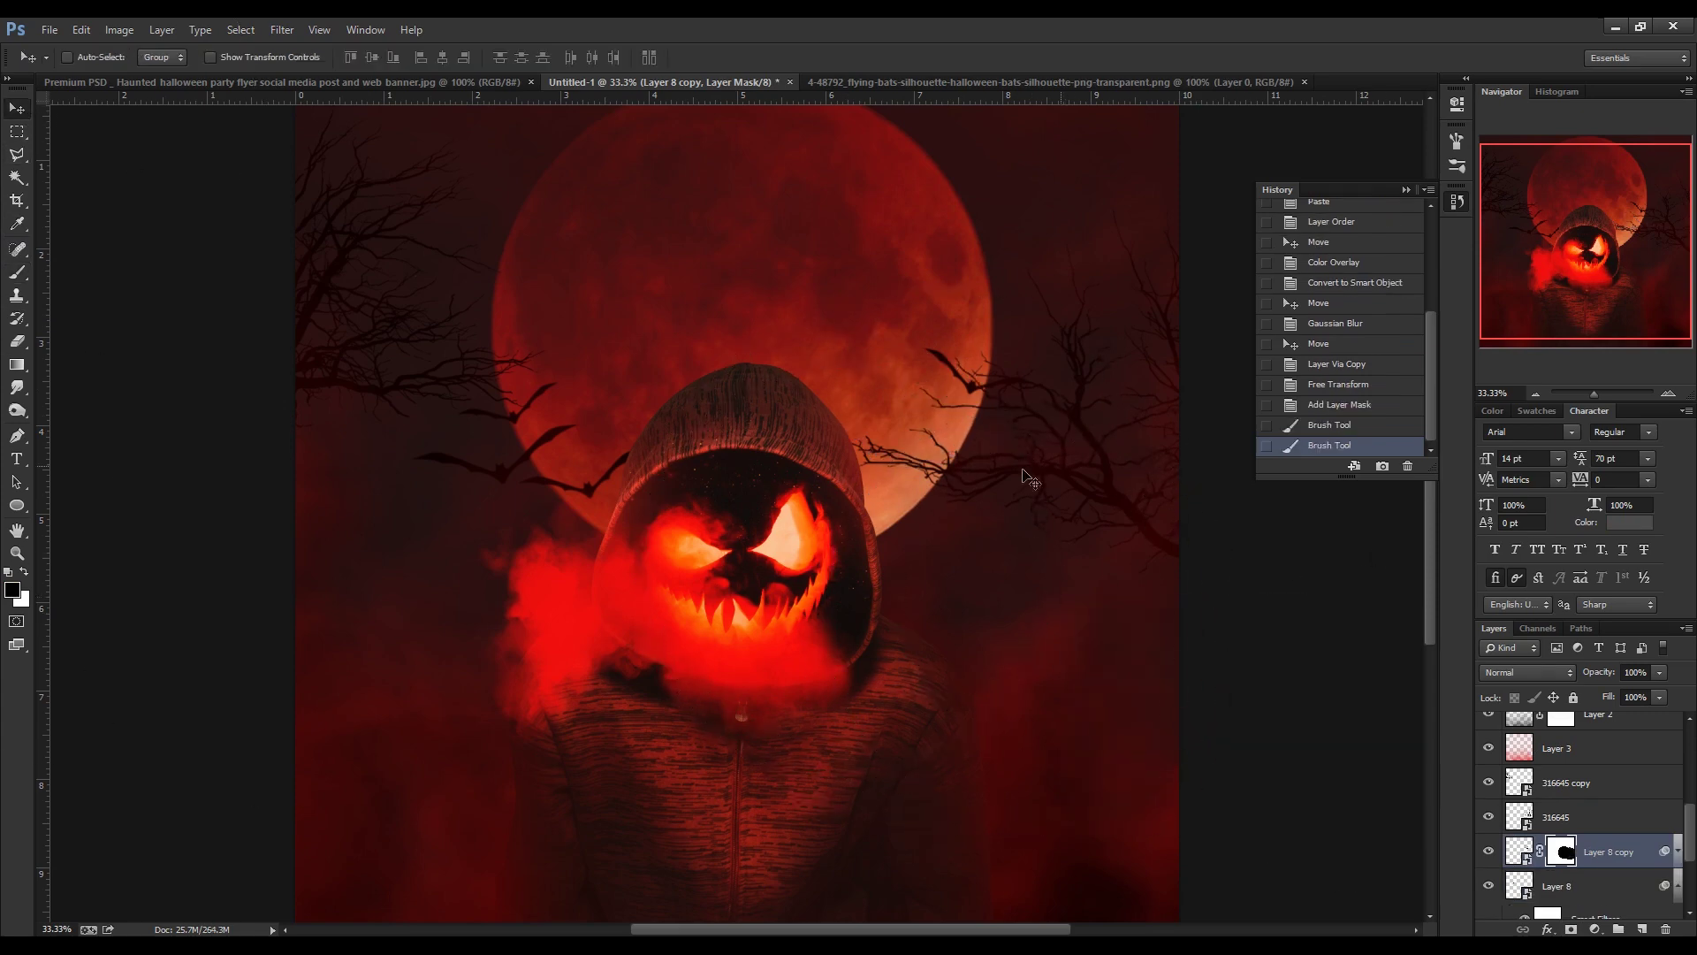
{"action": "left_click_drag", "start_coordinate": [988, 429], "coordinate": [990, 430]}
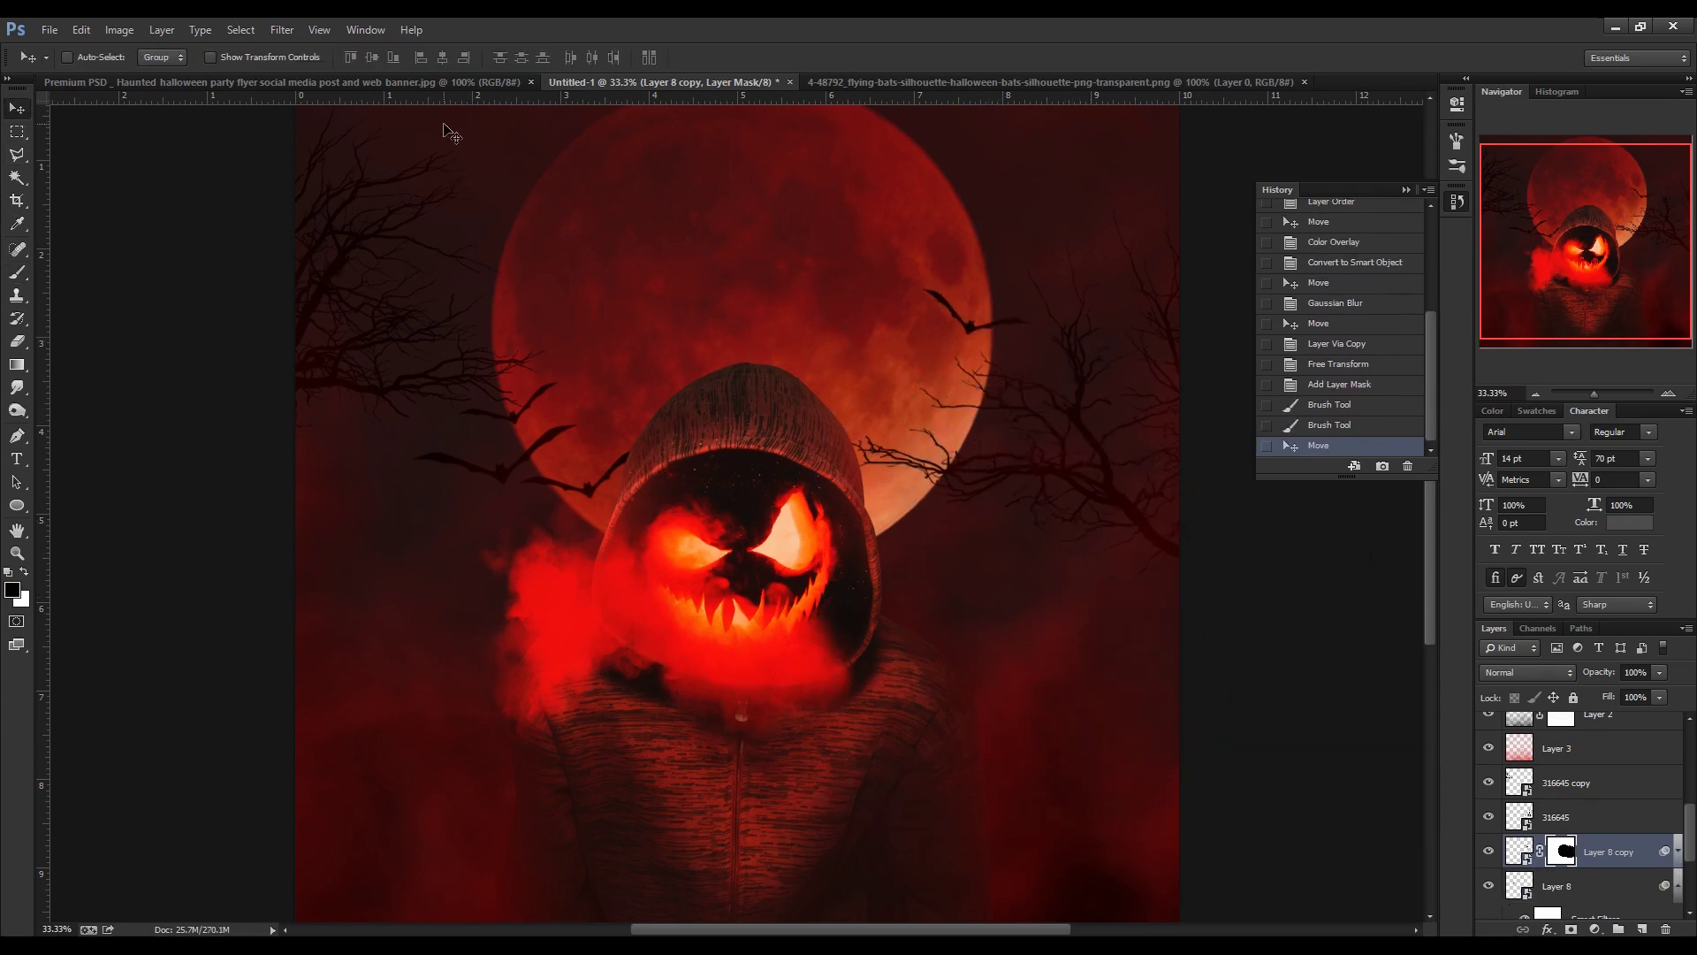
Glance at the haunted halloween reference flyer, then return to the flyer with the Brush tool
{"action": "left_click", "coordinate": [433, 83]}
{"action": "left_click", "coordinate": [634, 81]}
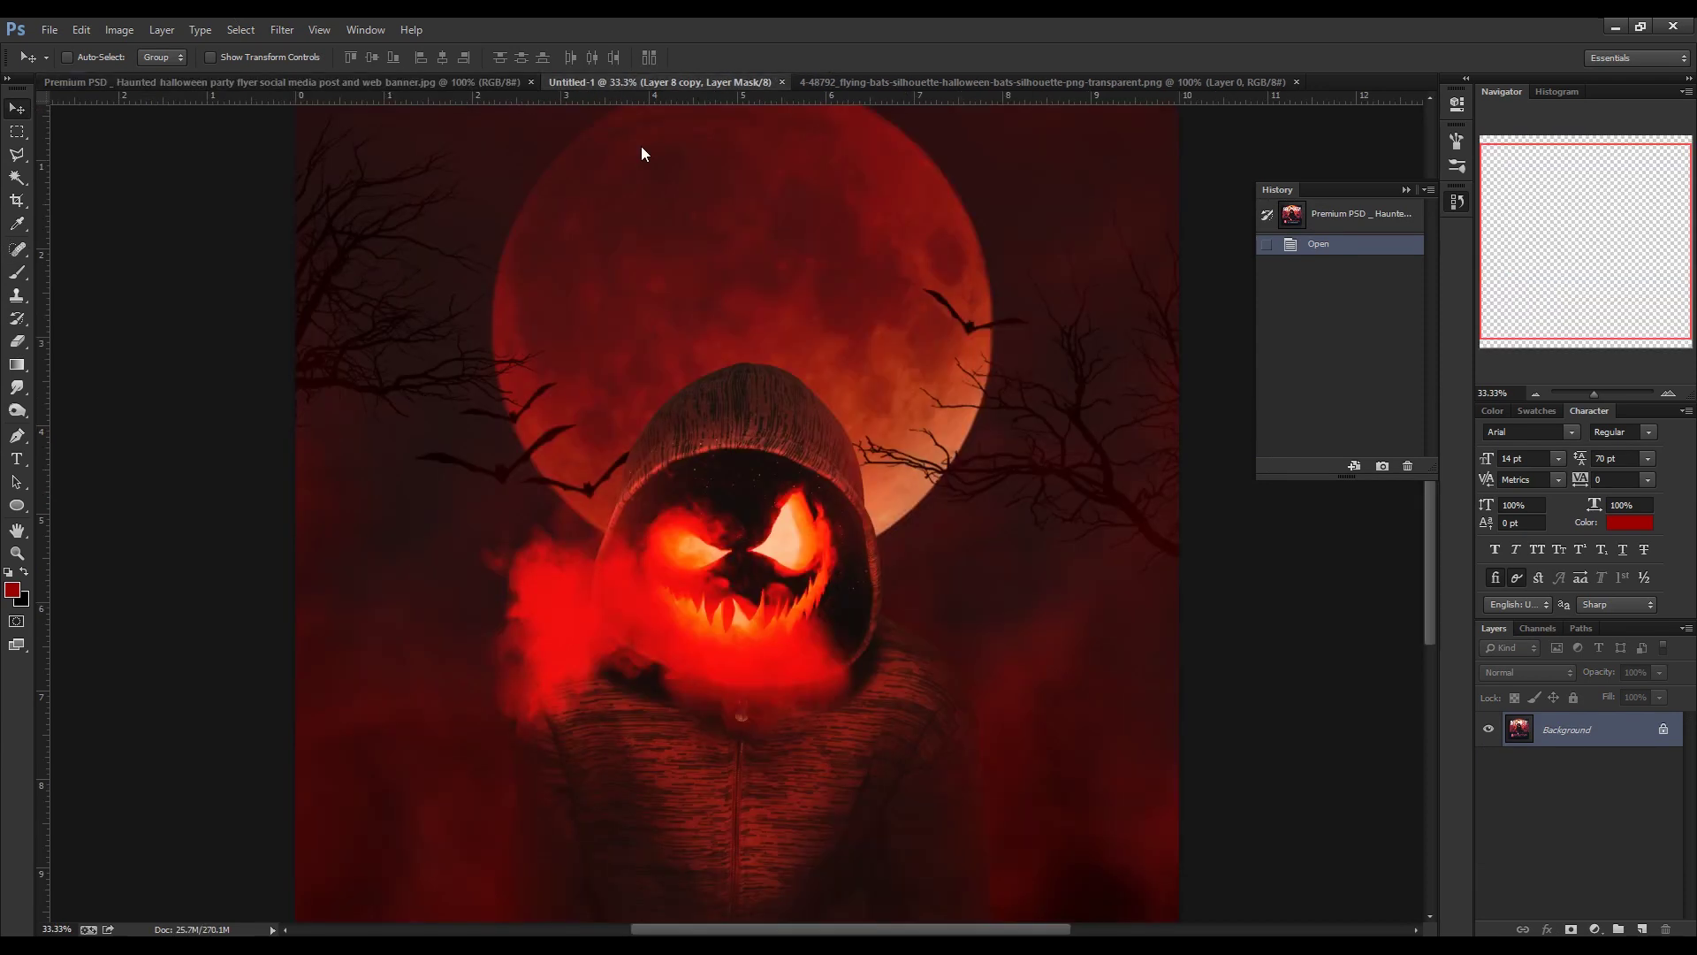
{"action": "key", "text": "b"}
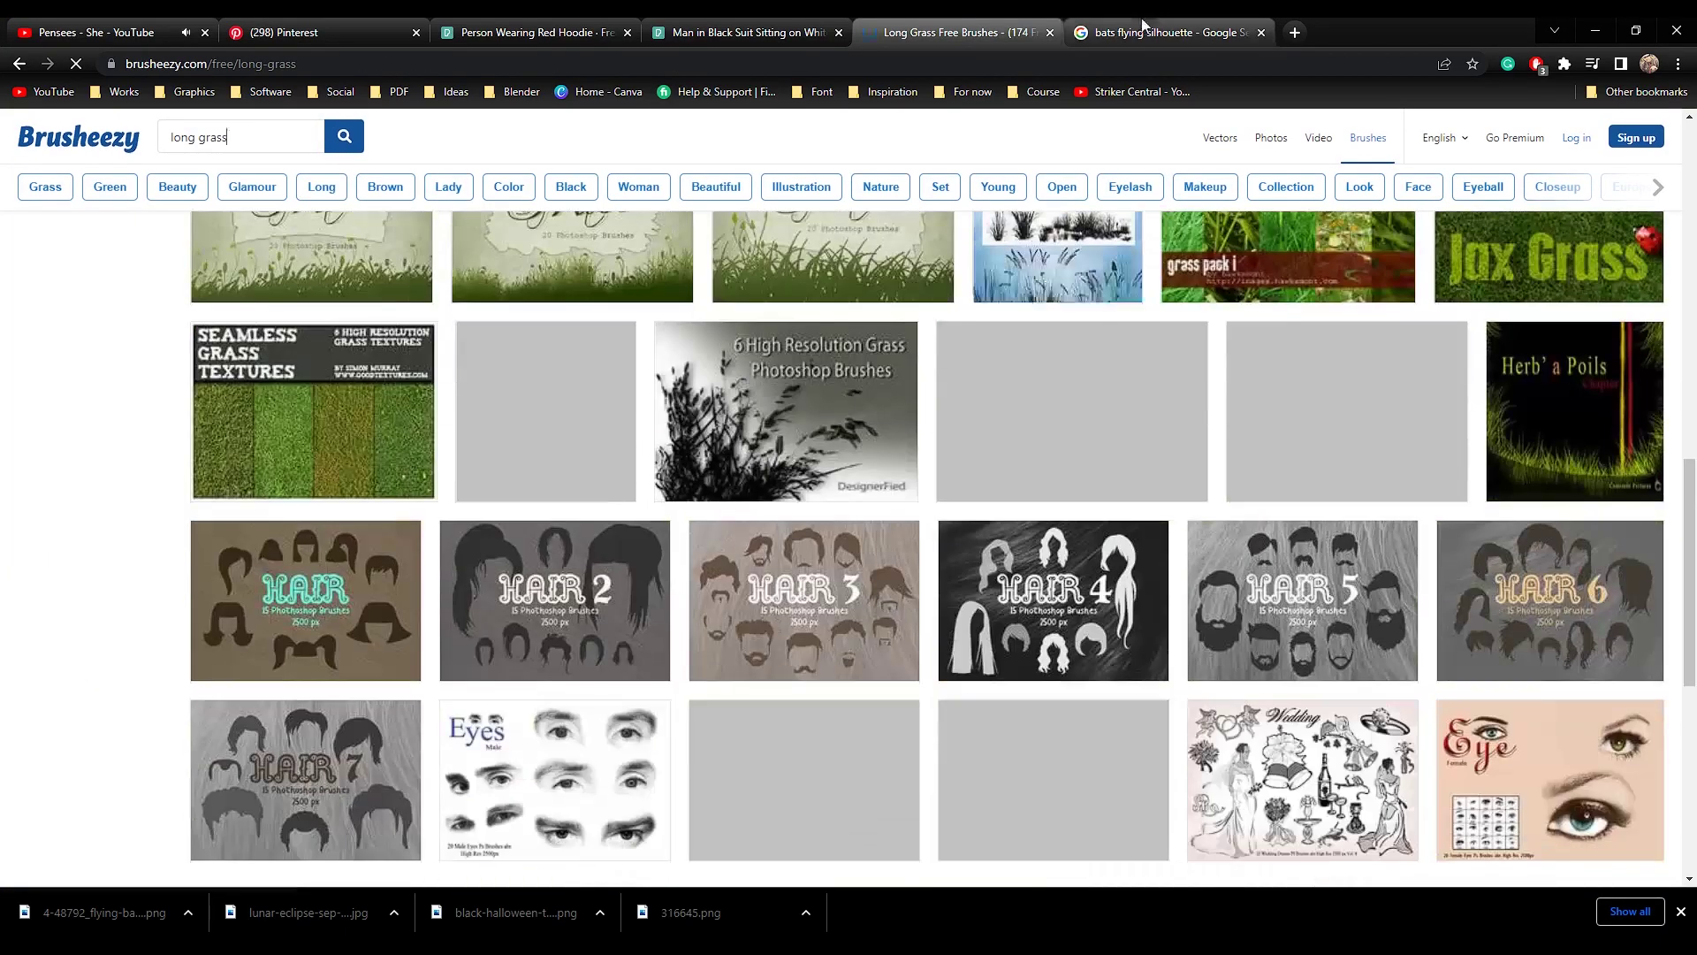
Search images for 'long grass silhouette' and open the Vecteezy tall grass page in a new tab
{"action": "left_click", "coordinate": [1142, 24]}
{"action": "type", "text": "long grass silhouette"}
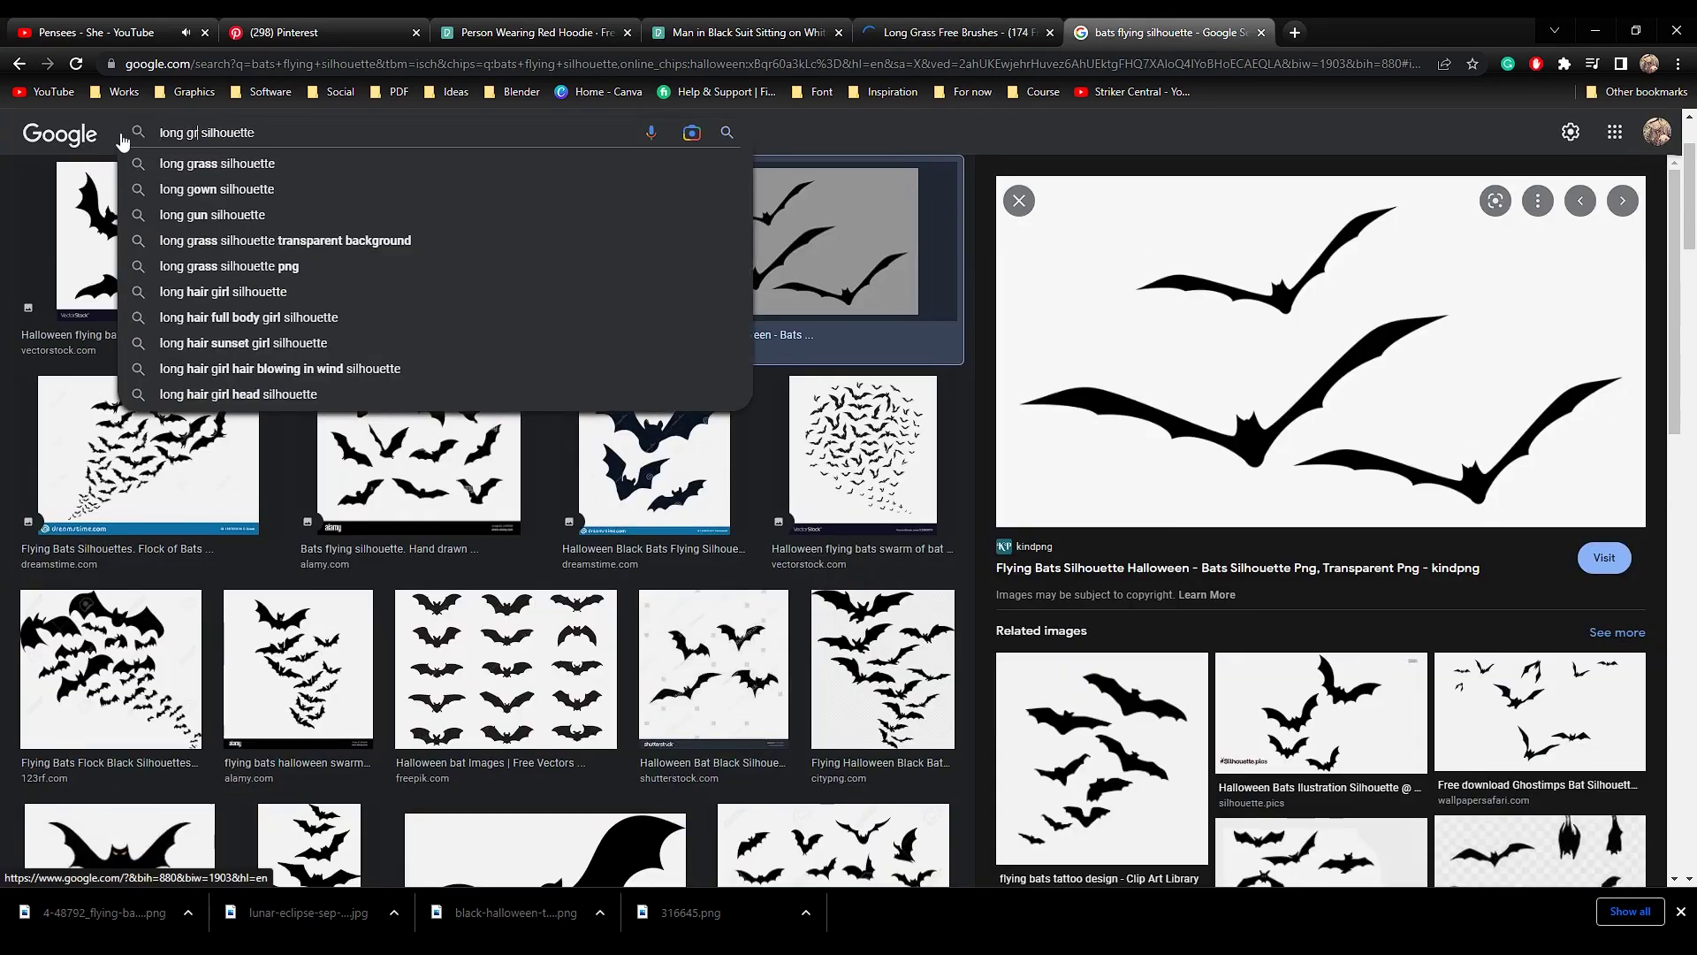
{"action": "key", "text": "Return"}
{"action": "scroll", "coordinate": [629, 421], "scroll_direction": "down", "scroll_amount": 2}
{"action": "scroll", "coordinate": [629, 421], "scroll_direction": "up", "scroll_amount": 2}
{"action": "left_click", "coordinate": [369, 382]}
{"action": "right_click", "coordinate": [1175, 212]}
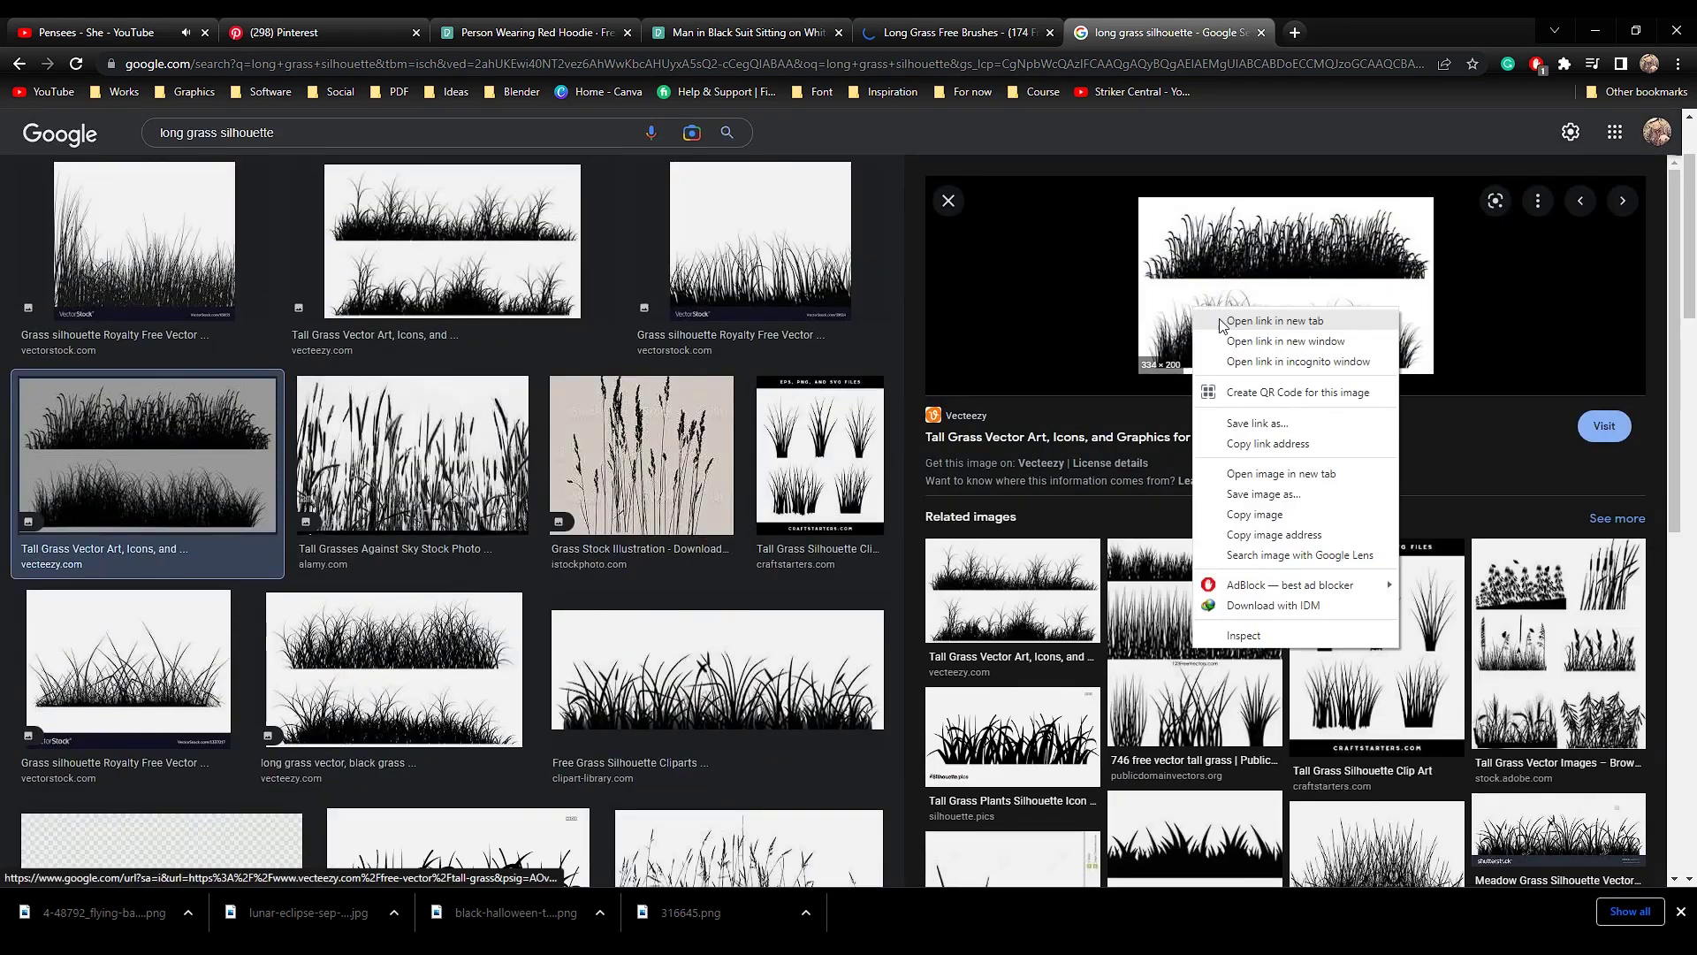
{"action": "left_click", "coordinate": [1189, 225]}
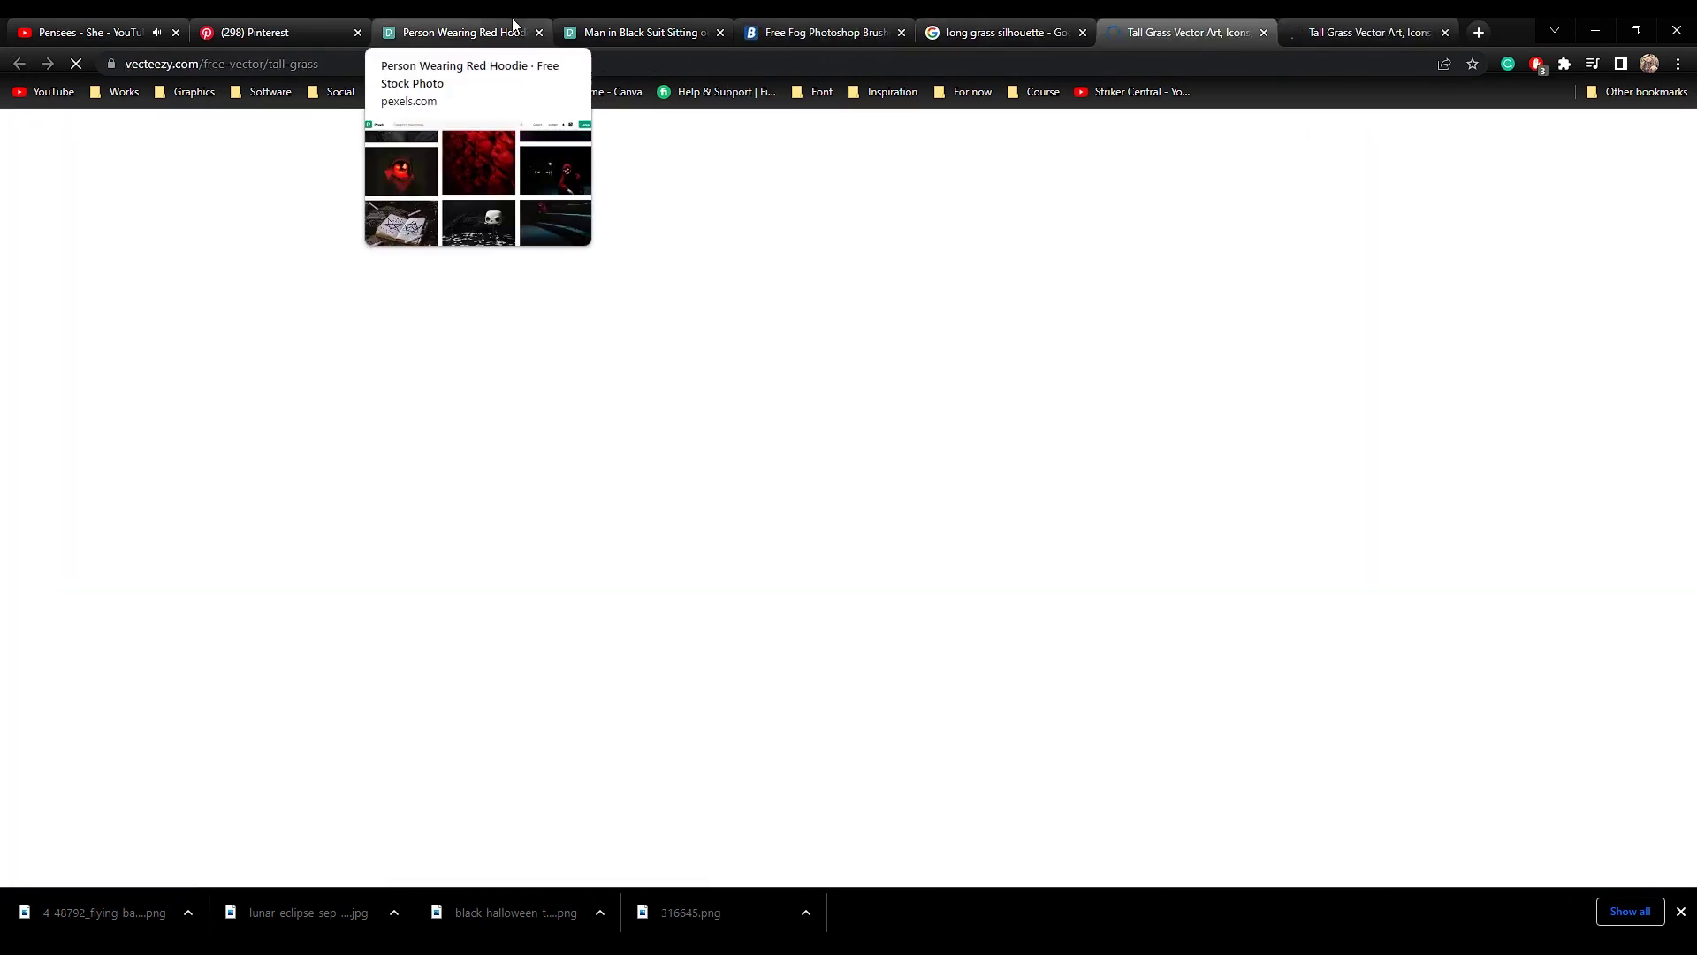
Check the Pexels LED-mask photo, then download the Vecteezy tall grass vector for free
{"action": "left_click", "coordinate": [459, 32]}
{"action": "scroll", "coordinate": [380, 495], "scroll_direction": "down", "scroll_amount": 5}
{"action": "left_click", "coordinate": [564, 557]}
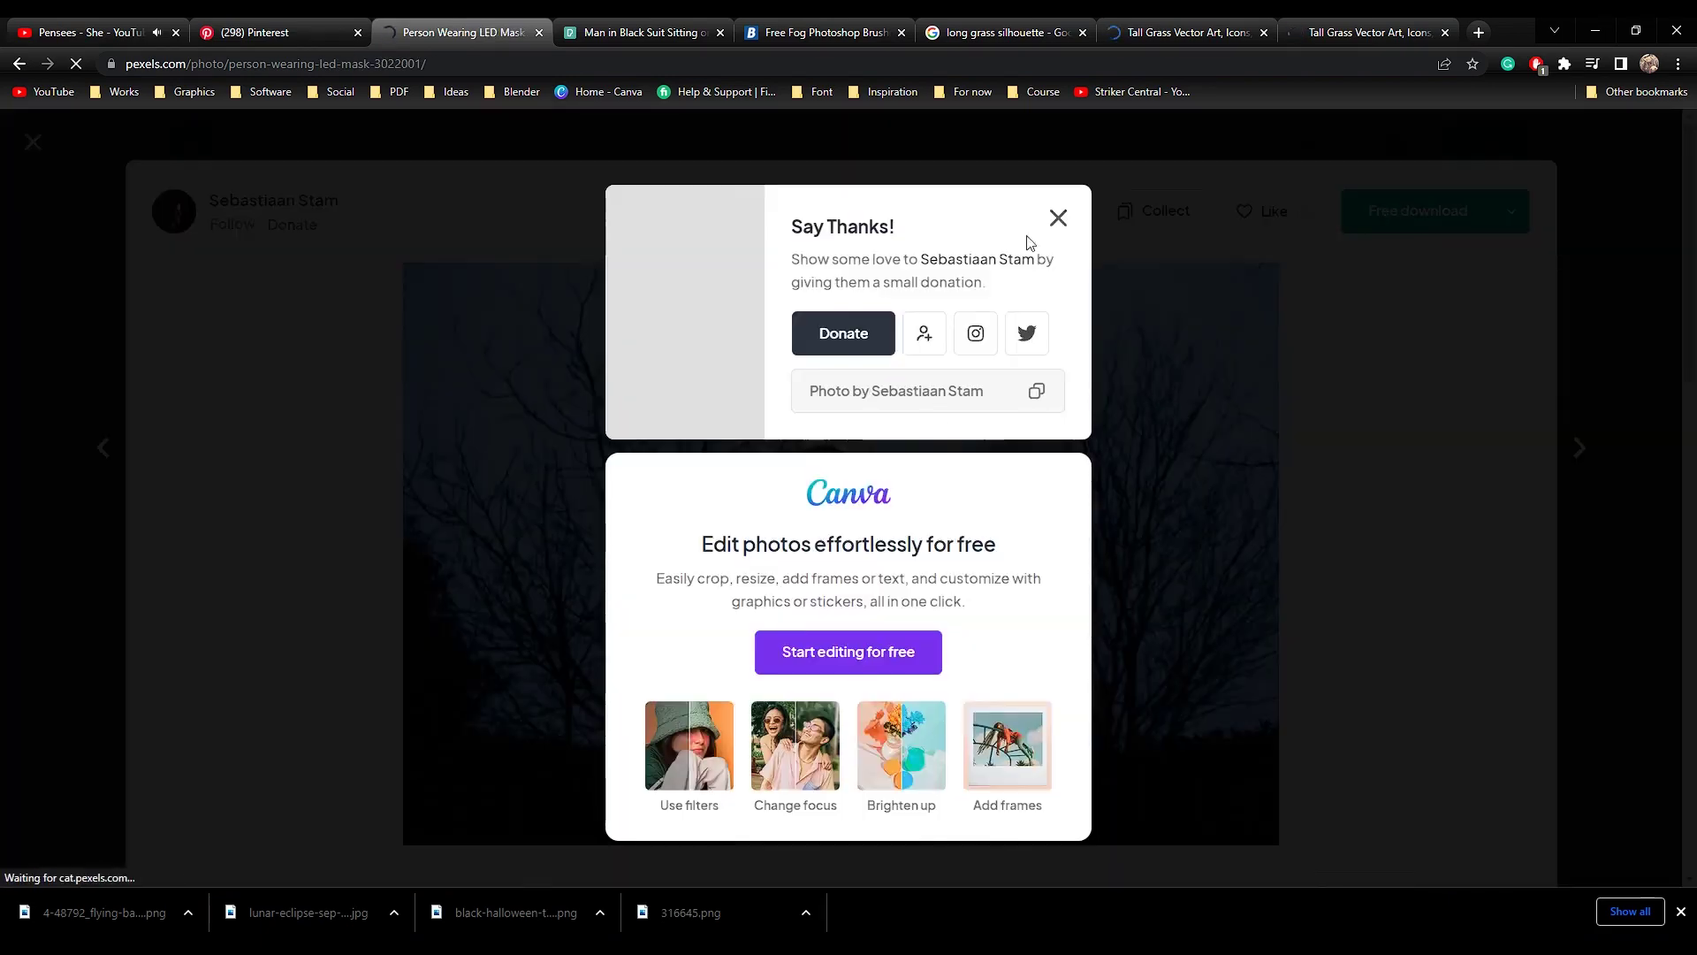
{"action": "left_click", "coordinate": [1058, 218]}
{"action": "left_click", "coordinate": [1184, 31]}
{"action": "scroll", "coordinate": [784, 493], "scroll_direction": "down", "scroll_amount": 5}
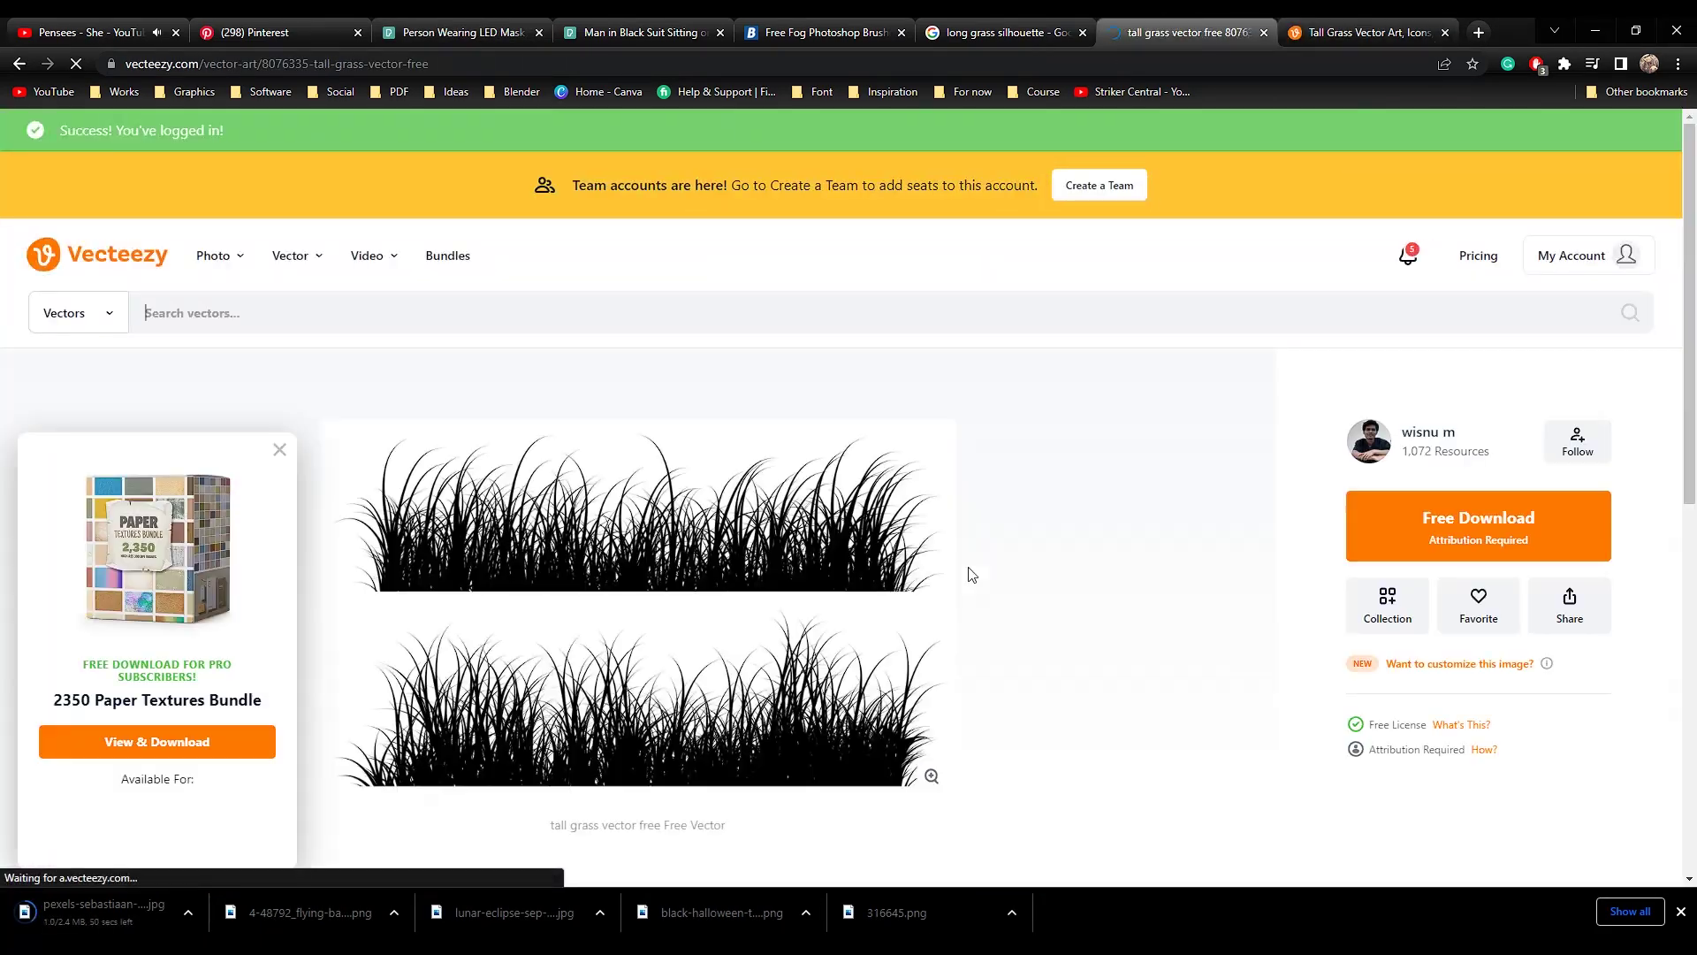
{"action": "left_click", "coordinate": [1366, 526]}
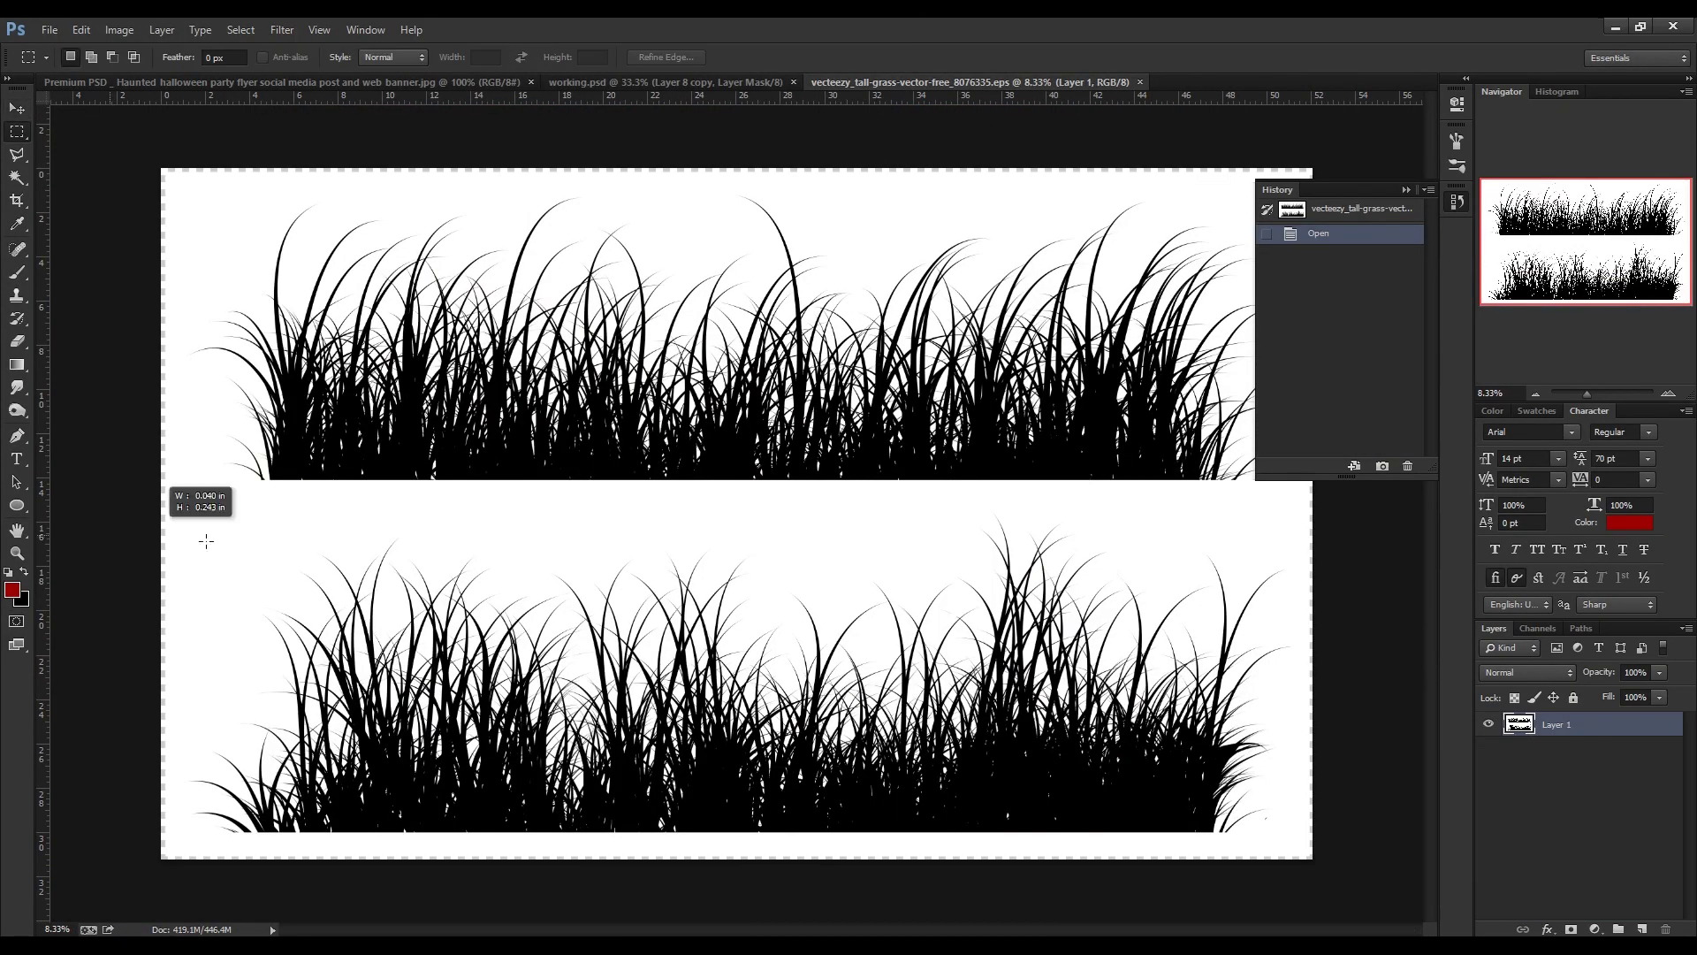
Select the lower grass strip and paste it into the flyer above Color Fill 1
{"action": "left_click_drag", "start_coordinate": [162, 533], "coordinate": [1387, 876]}
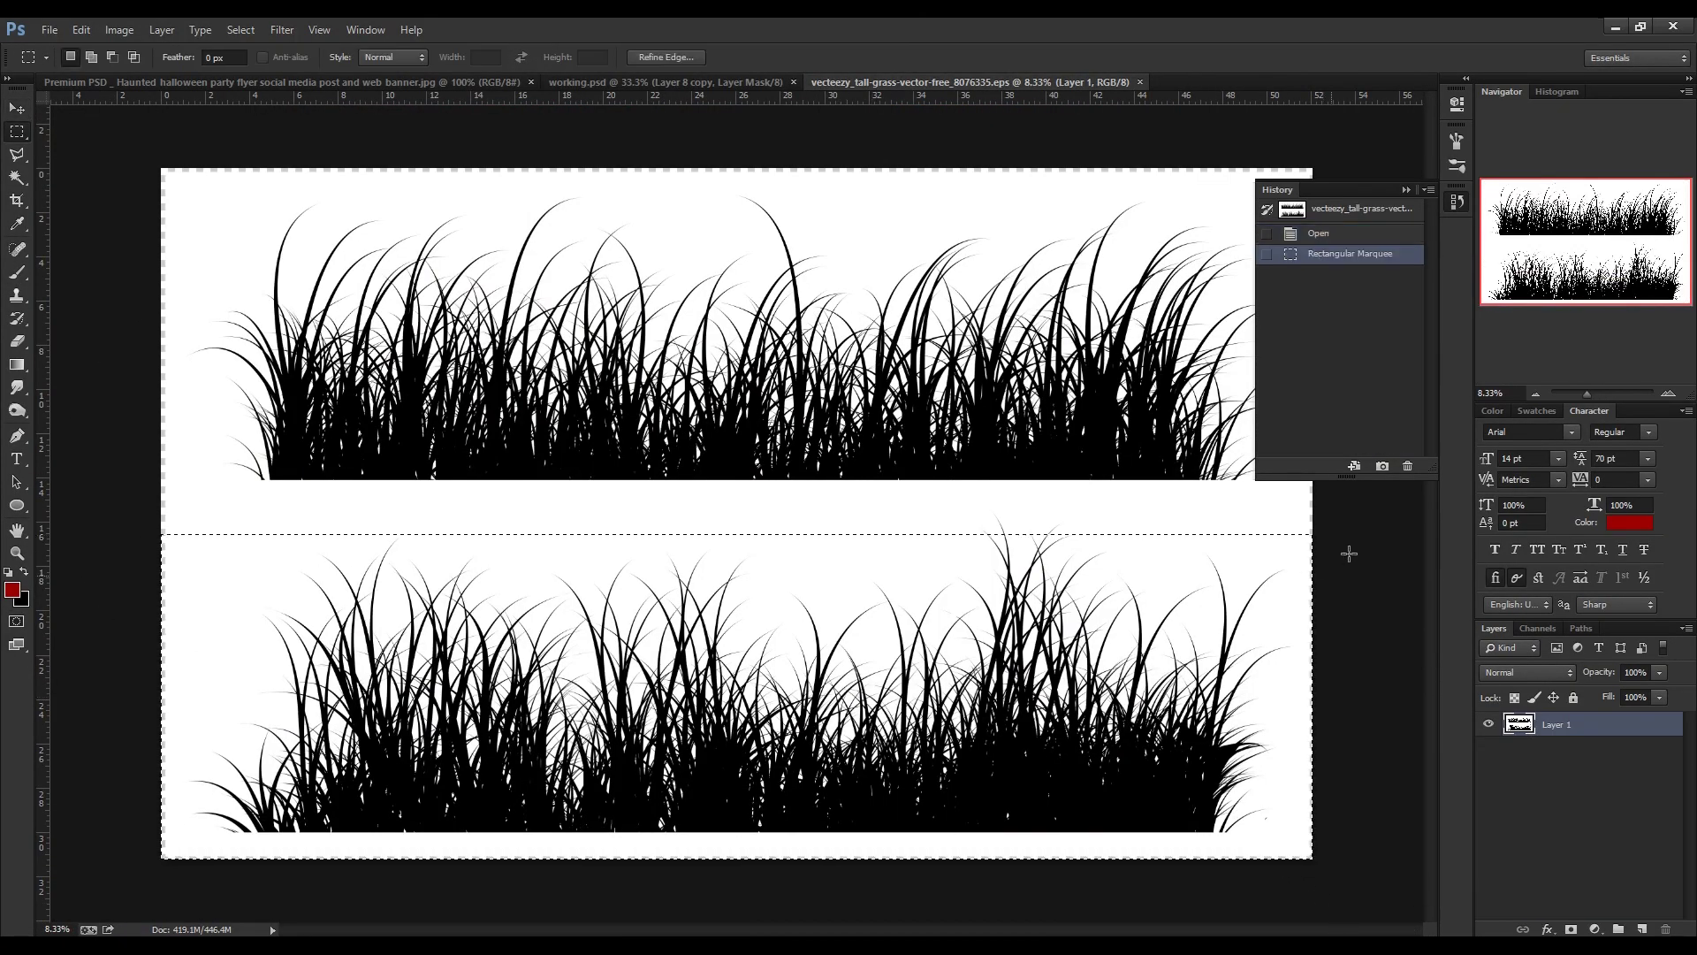
{"action": "left_click_drag", "start_coordinate": [865, 890], "coordinate": [155, 870]}
{"action": "left_click", "coordinate": [594, 81]}
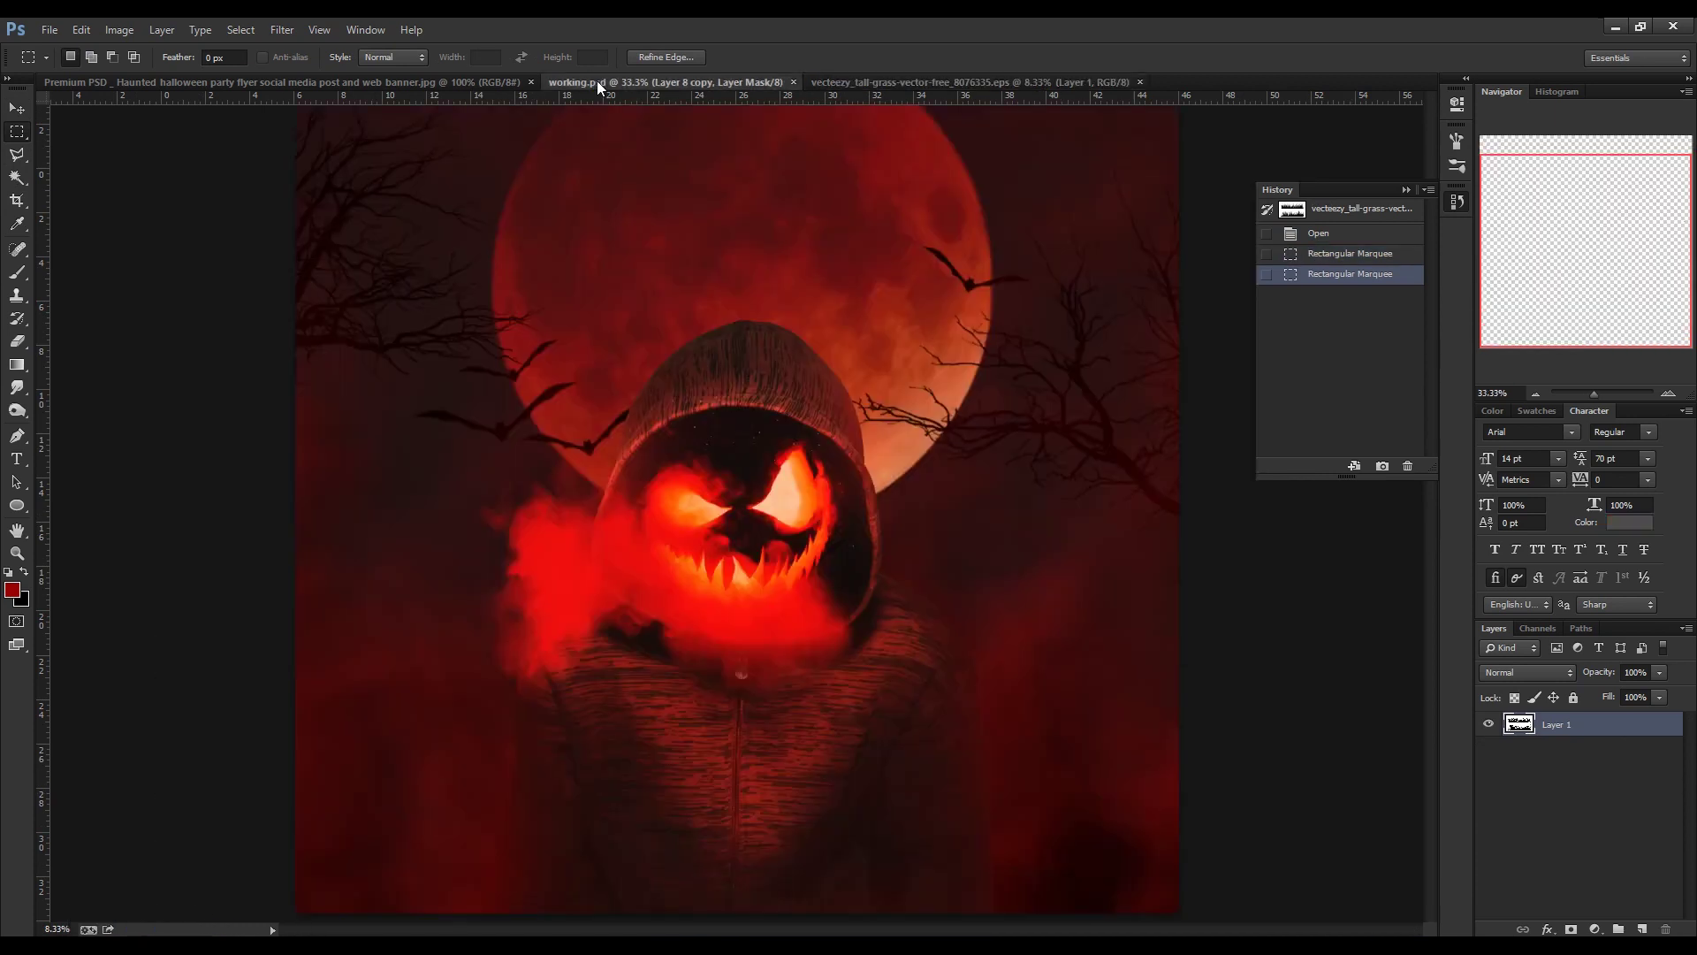
{"action": "scroll", "coordinate": [1603, 798], "scroll_direction": "down", "scroll_amount": 3}
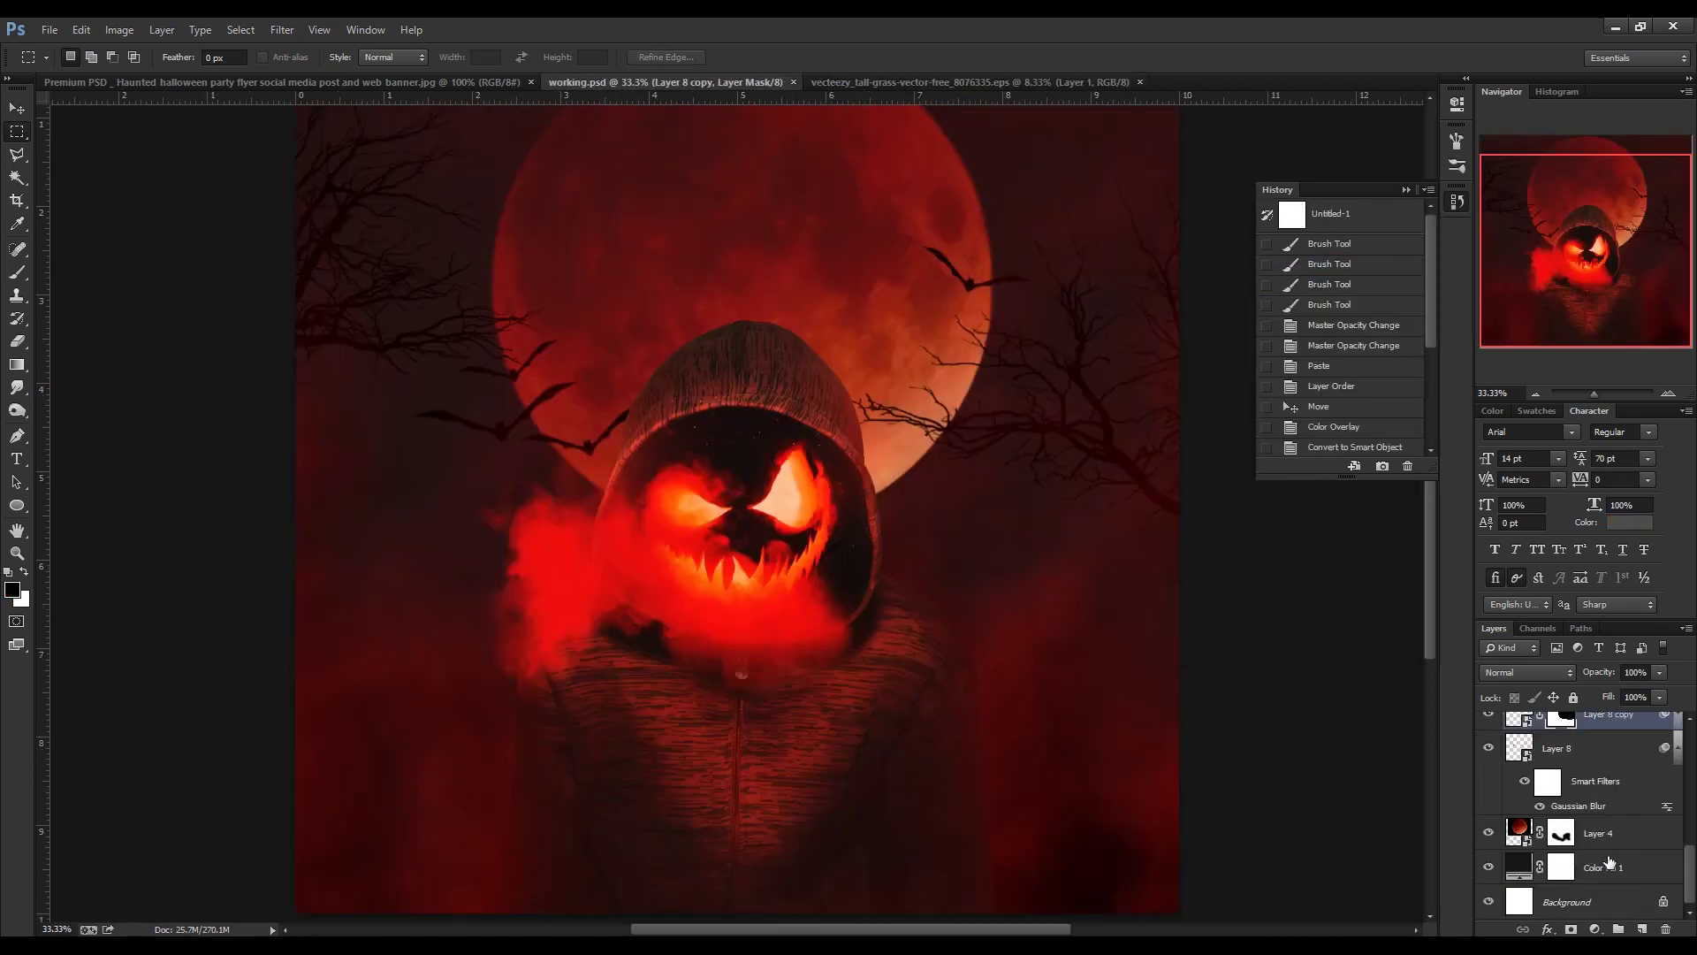
{"action": "left_click", "coordinate": [1609, 862]}
{"action": "key", "text": "ctrl+v"}
Make the grass layer a smart object blended with Multiply
{"action": "right_click", "coordinate": [1574, 874]}
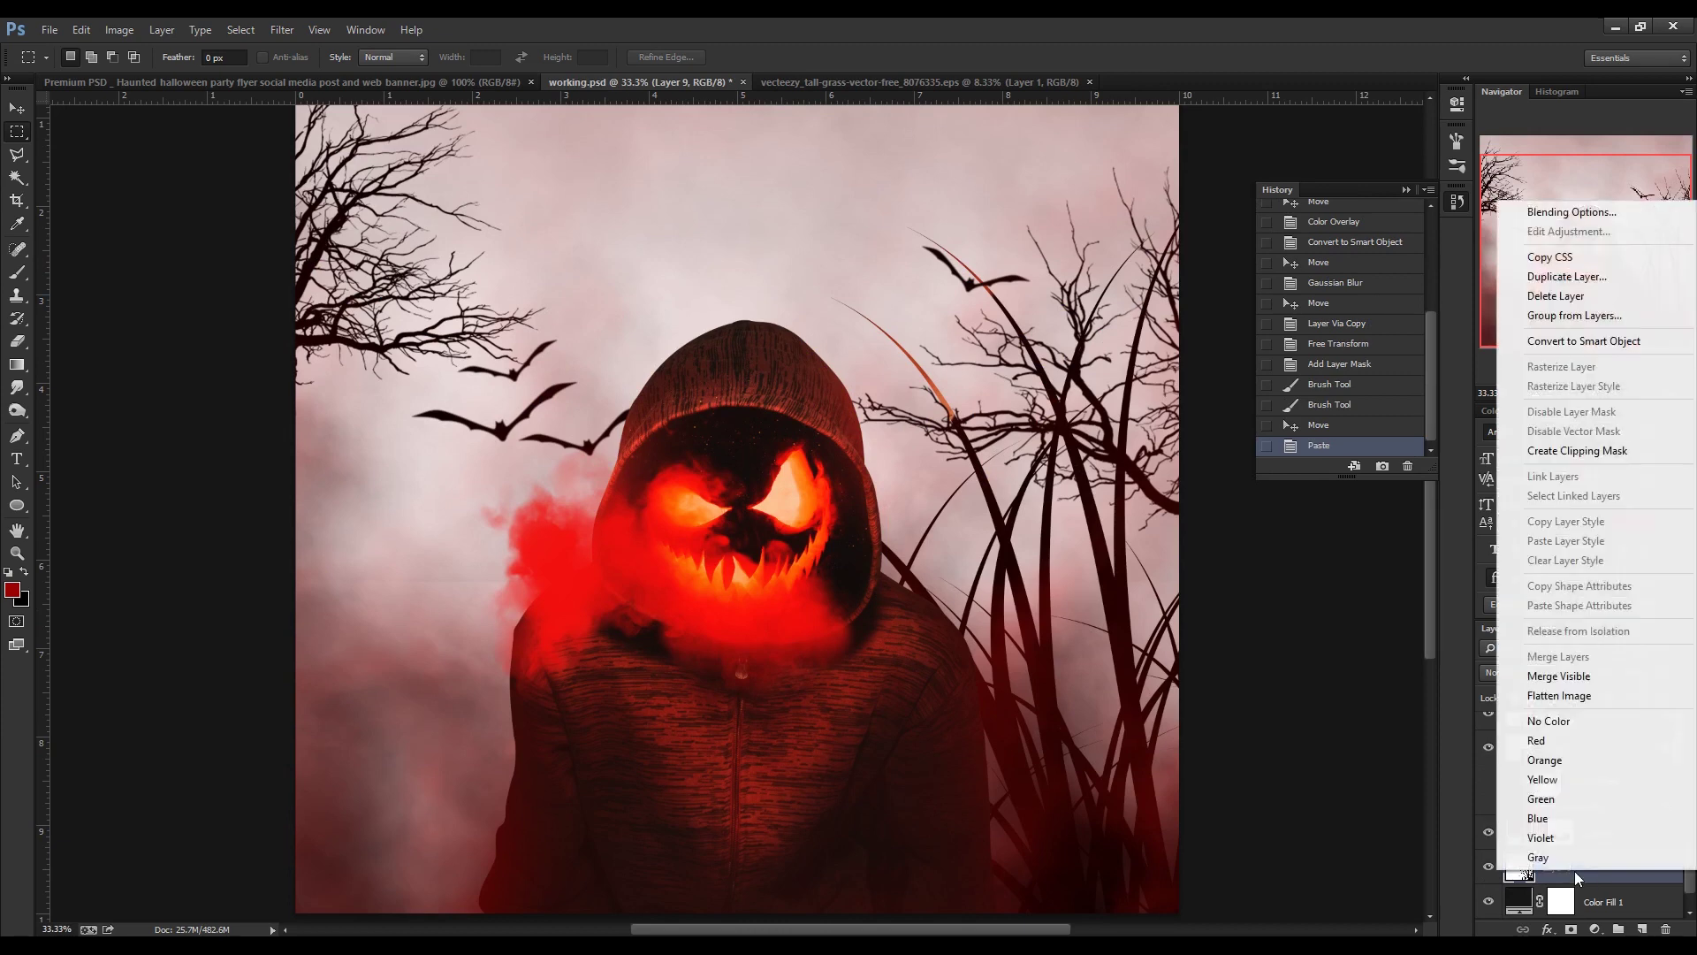
{"action": "left_click", "coordinate": [1584, 341]}
{"action": "left_click", "coordinate": [1527, 672]}
{"action": "left_click", "coordinate": [1534, 279]}
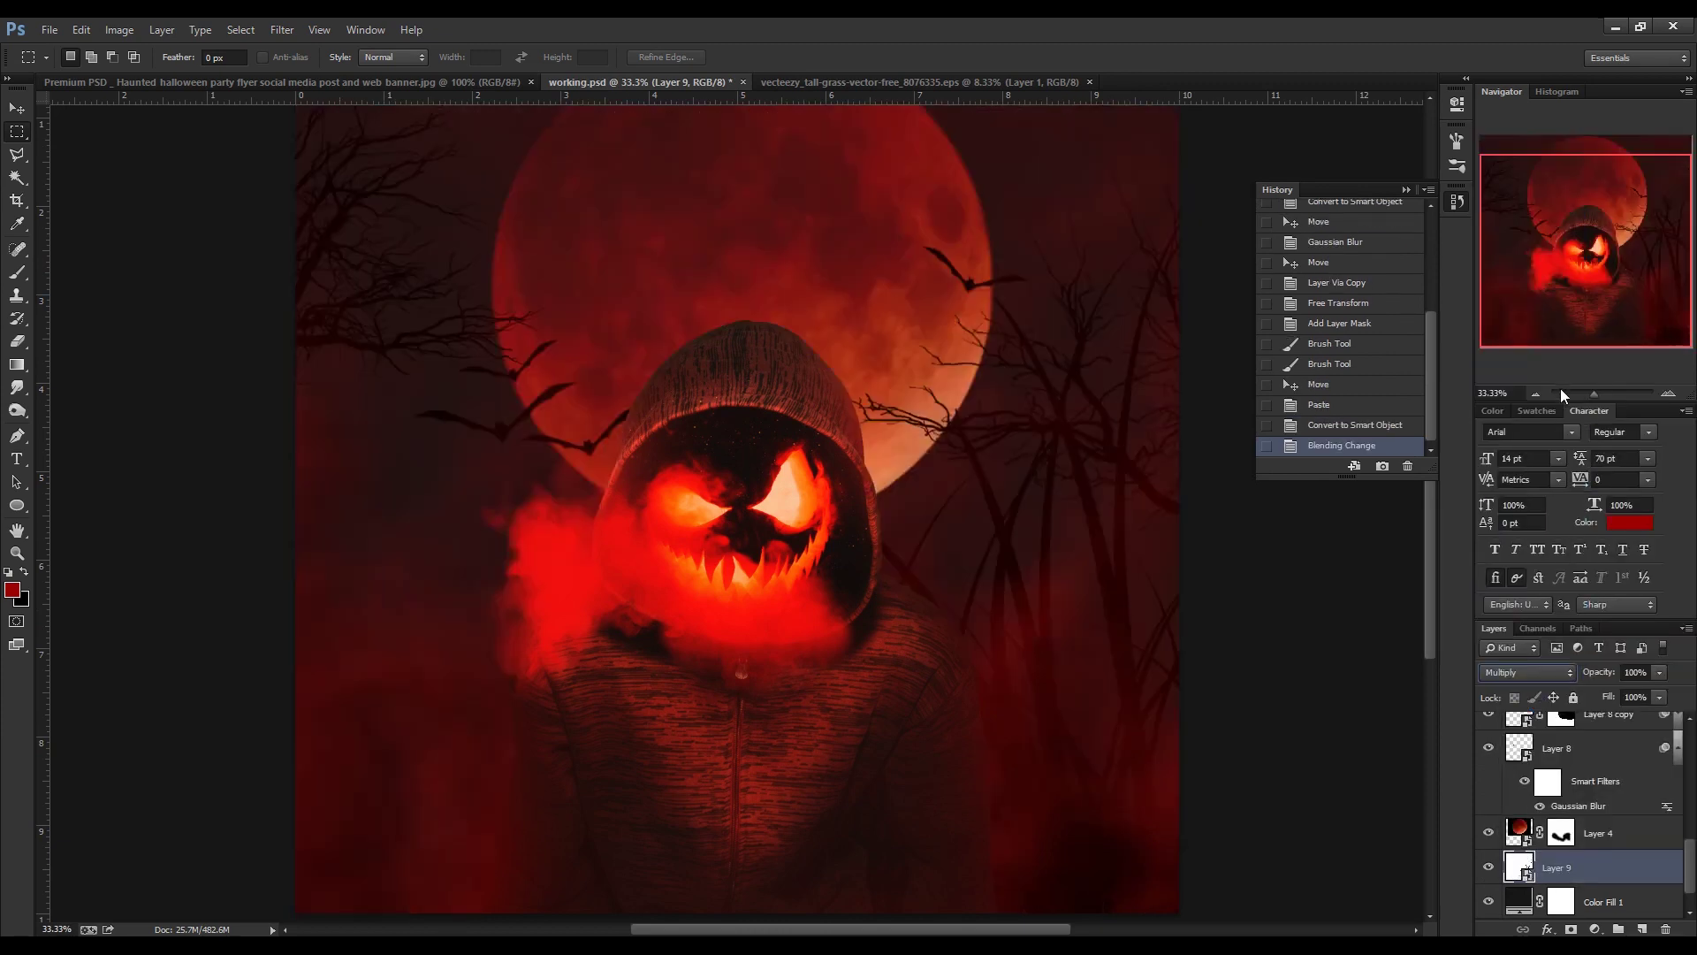
{"action": "left_click", "coordinate": [1534, 393]}
{"action": "key", "text": "ctrl+t"}
Shrink the grass layer to about a fifth and move it down toward the flyer's bottom
{"action": "mouse_move", "coordinate": [623, 398]}
{"action": "left_mouse_down"}
{"action": "mouse_move", "coordinate": [1083, 635]}
{"action": "mouse_move", "coordinate": [787, 530]}
{"action": "mouse_move", "coordinate": [768, 578]}
{"action": "left_mouse_up"}
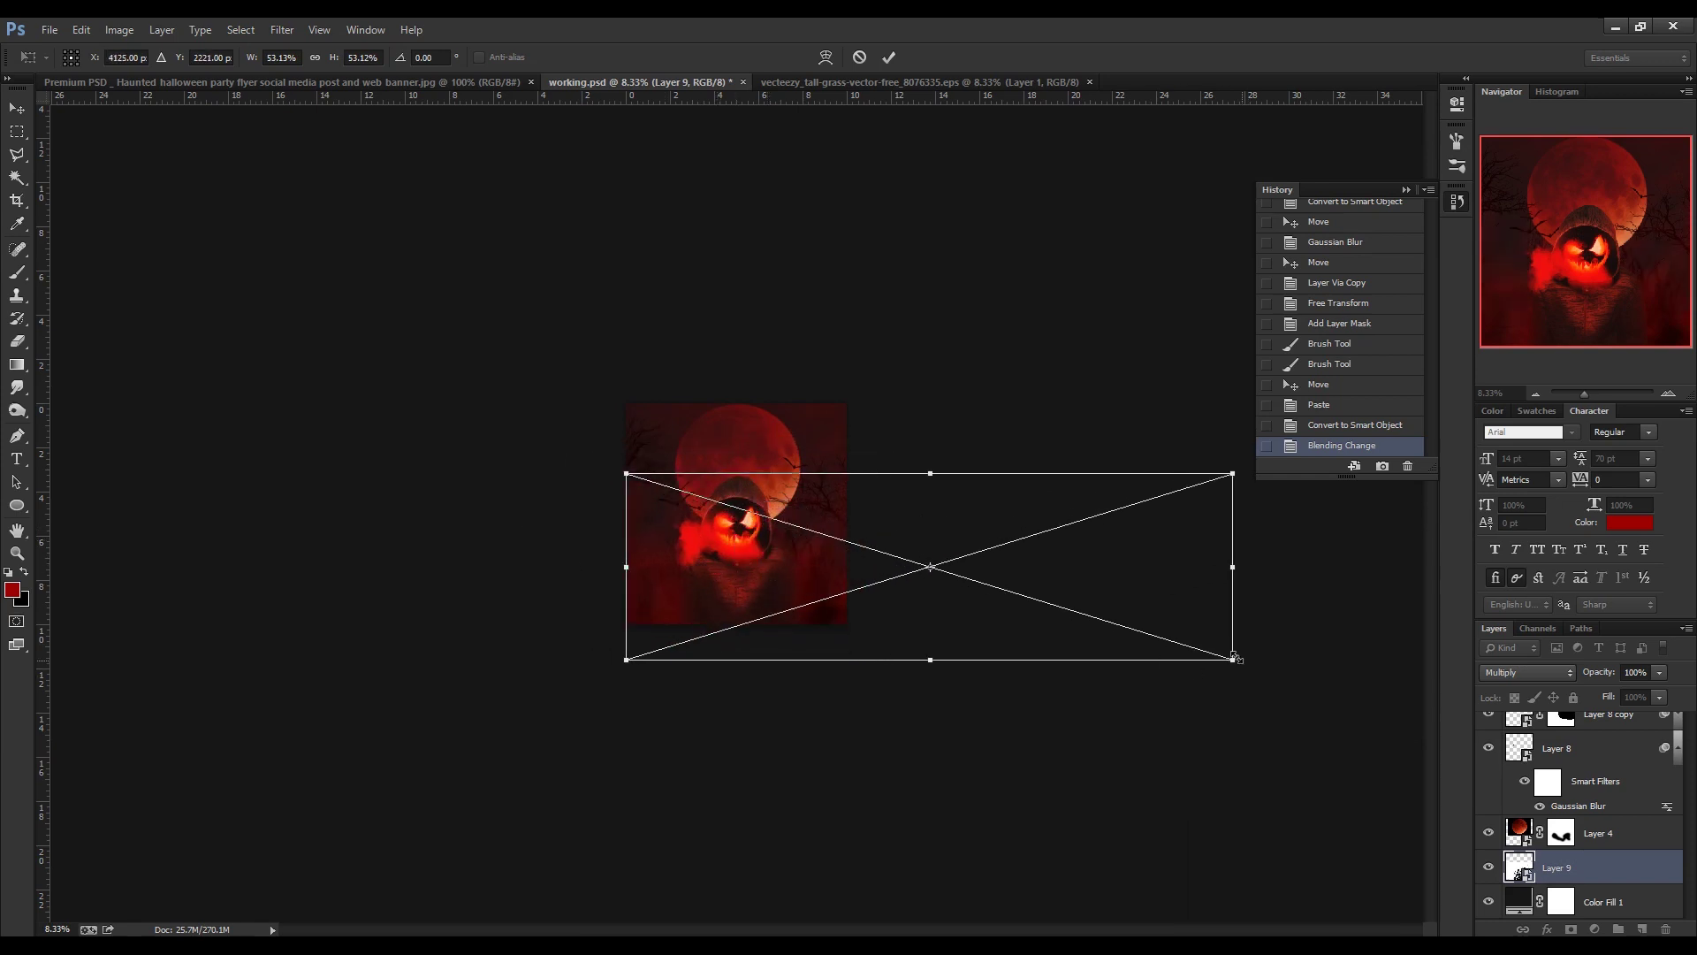
{"action": "left_click_drag", "start_coordinate": [1235, 657], "coordinate": [833, 578]}
{"action": "key", "text": "Return"}
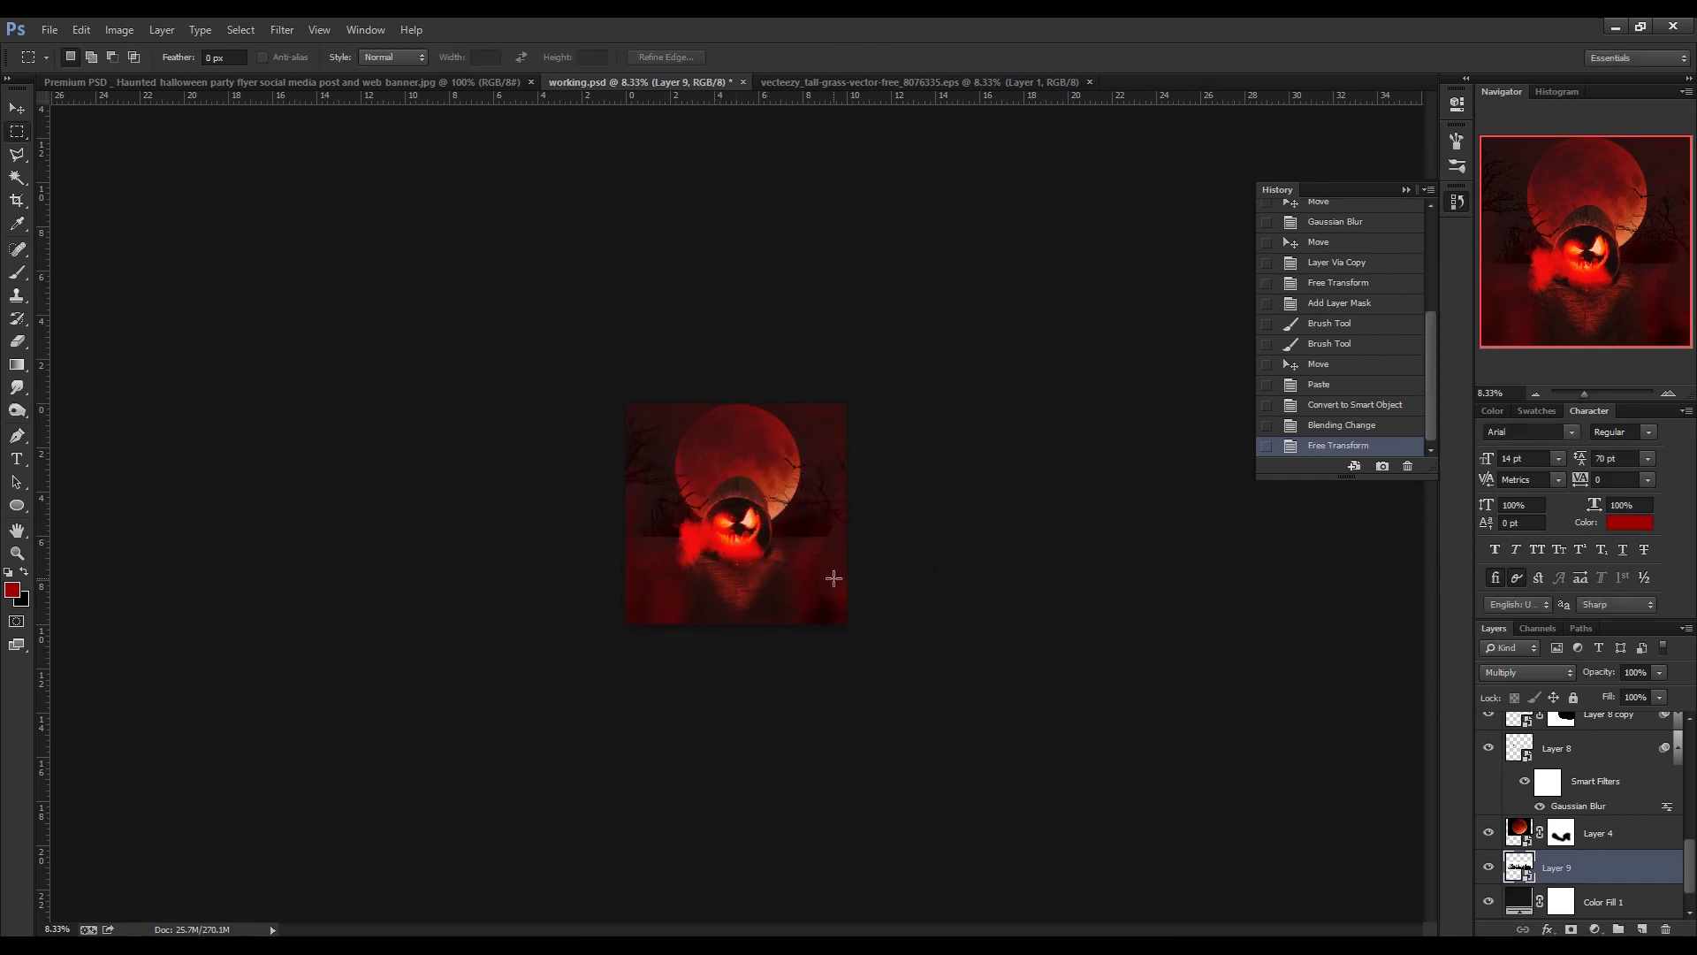
{"action": "key", "text": "ctrl+plus"}
{"action": "key", "text": "ctrl+plus"}
{"action": "key", "text": "ctrl+plus"}
{"action": "left_click", "coordinate": [16, 107]}
{"action": "left_click_drag", "start_coordinate": [931, 558], "coordinate": [930, 713]}
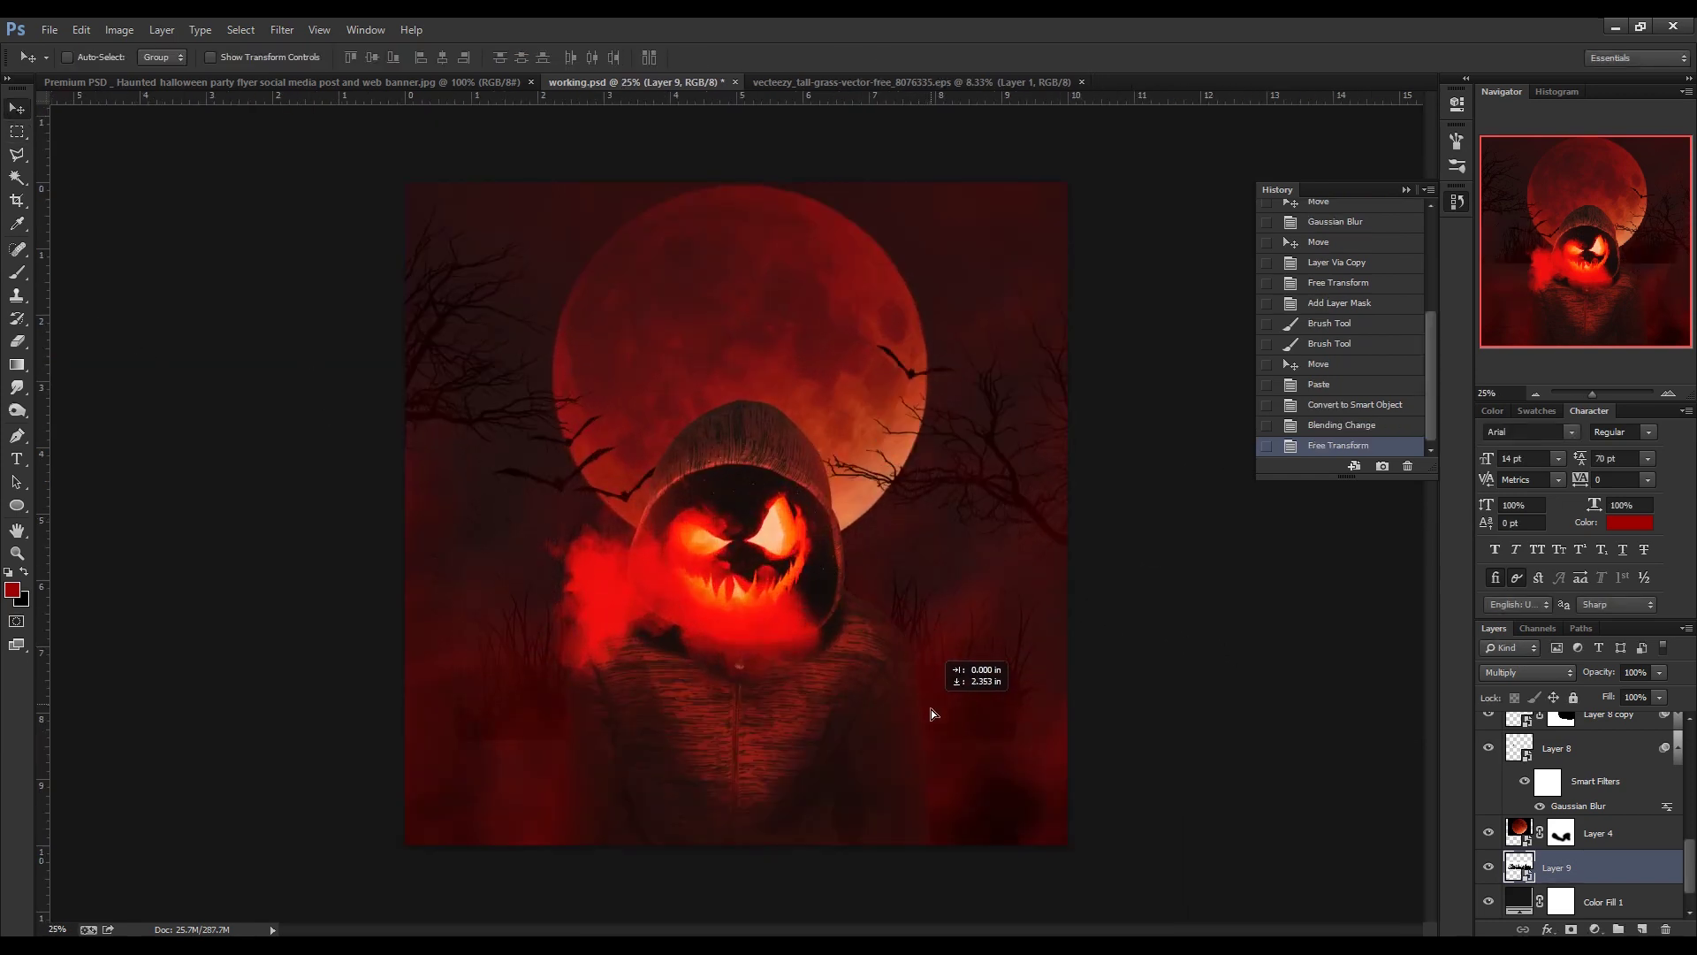
{"action": "left_click_drag", "start_coordinate": [937, 803], "coordinate": [943, 826]}
Widen the grass strip past the flyer's edges and move it further down
{"action": "key", "text": "ctrl+t"}
{"action": "left_click_drag", "start_coordinate": [406, 664], "coordinate": [297, 635]}
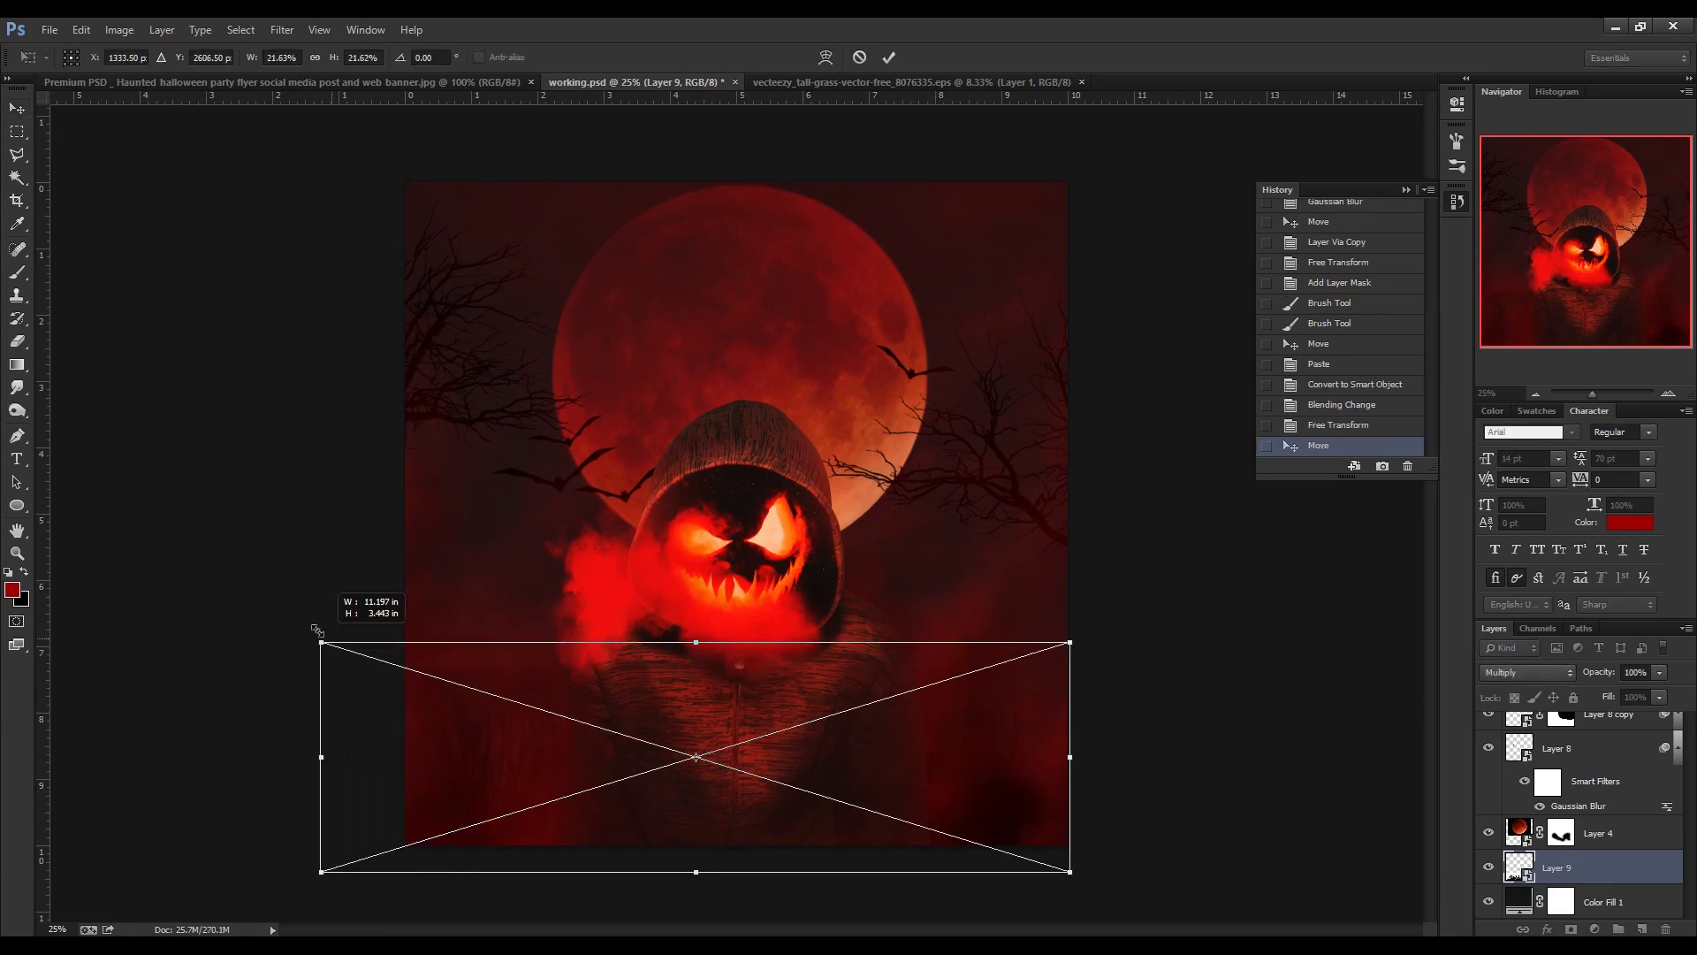
{"action": "left_click_drag", "start_coordinate": [1071, 634], "coordinate": [1209, 592]}
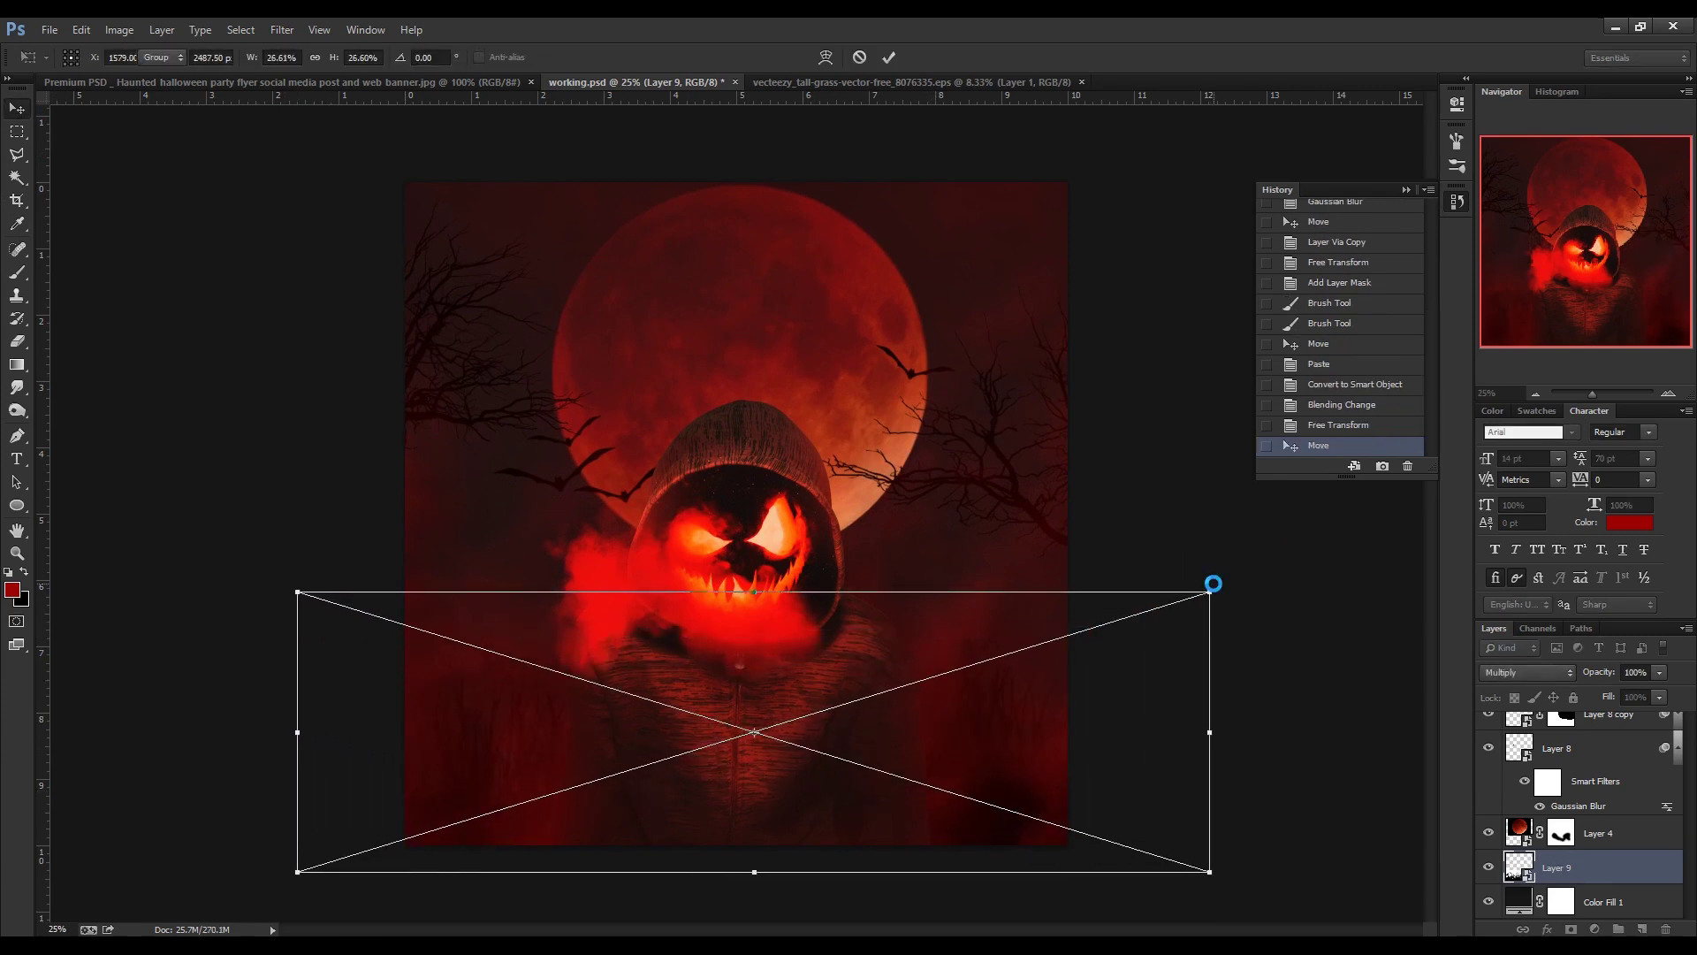
{"action": "key", "text": "Return"}
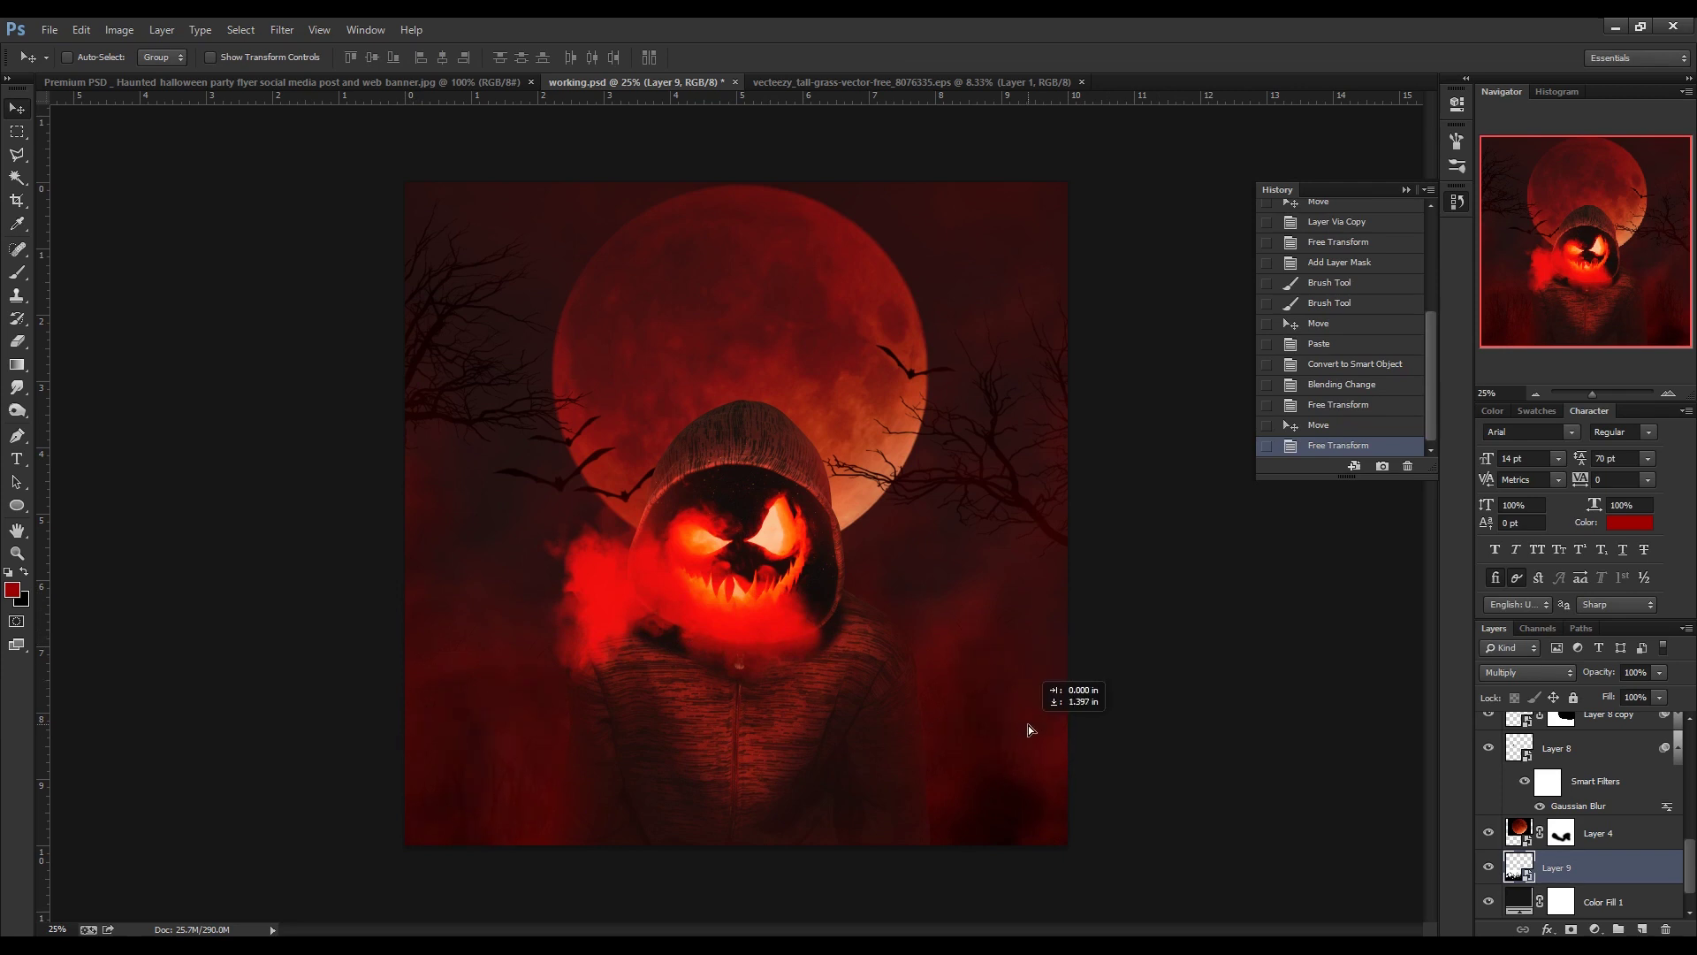
{"action": "left_click_drag", "start_coordinate": [1028, 729], "coordinate": [1030, 731]}
Shrink the grass to about 20% and raise it onto the bottom edge, then select Color Fill 1
{"action": "key", "text": "ctrl+t"}
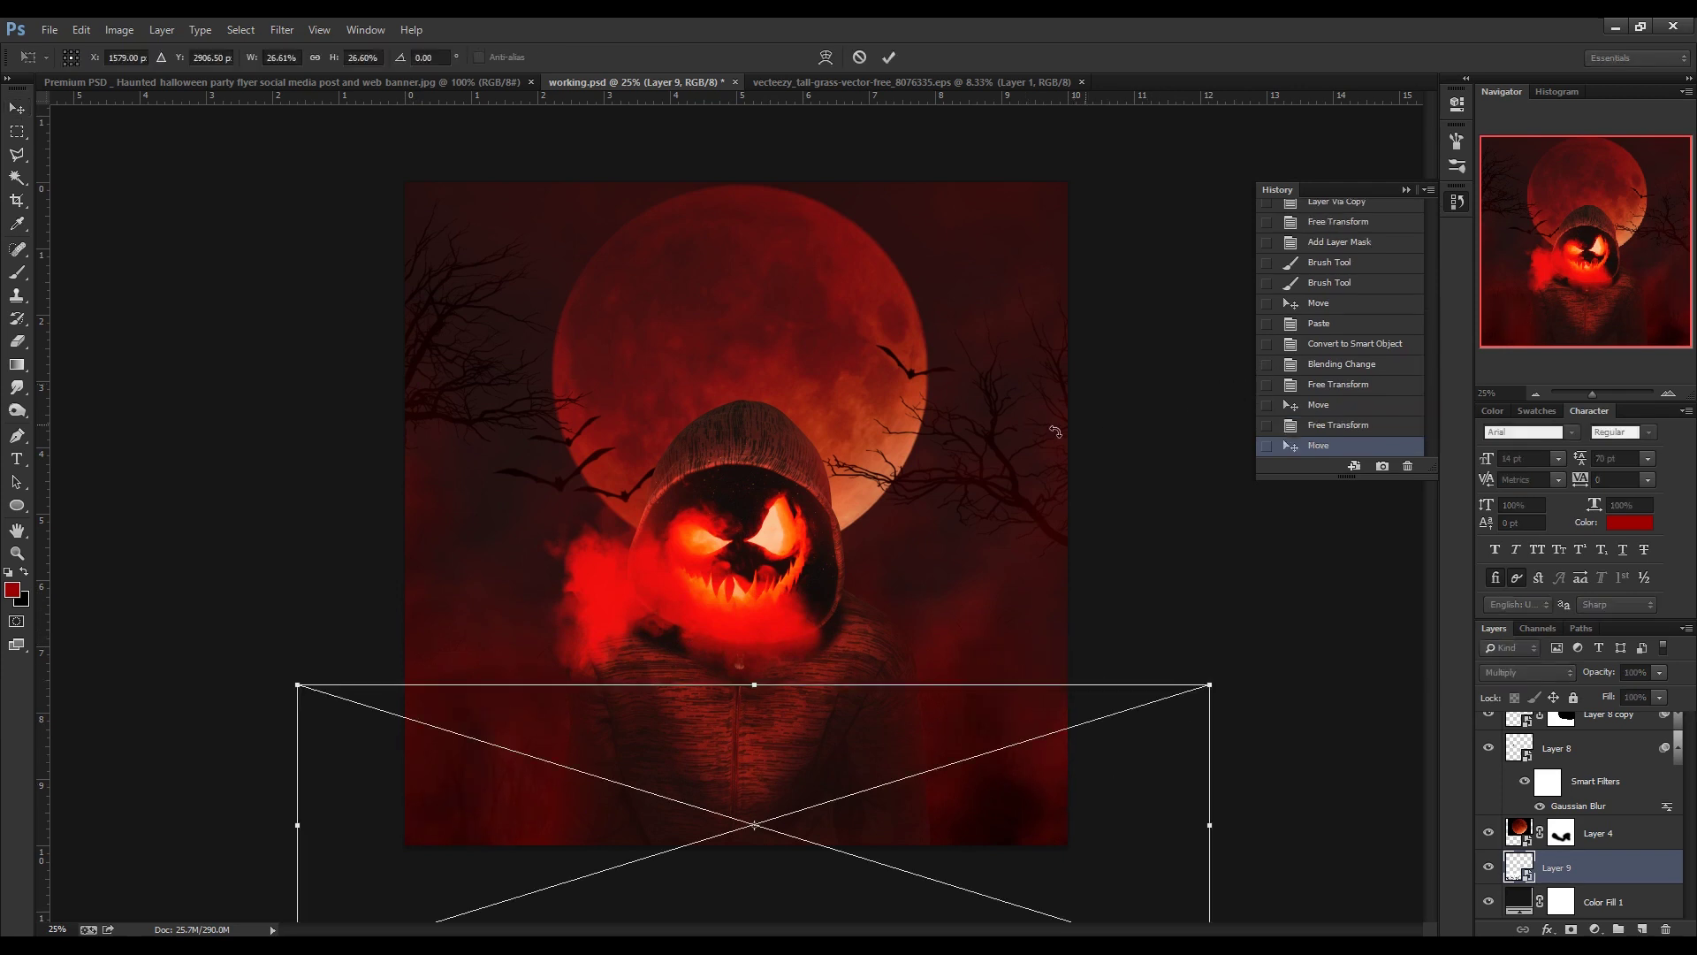
{"action": "left_click_drag", "start_coordinate": [289, 686], "coordinate": [382, 743]}
{"action": "left_click_drag", "start_coordinate": [1207, 712], "coordinate": [1081, 754]}
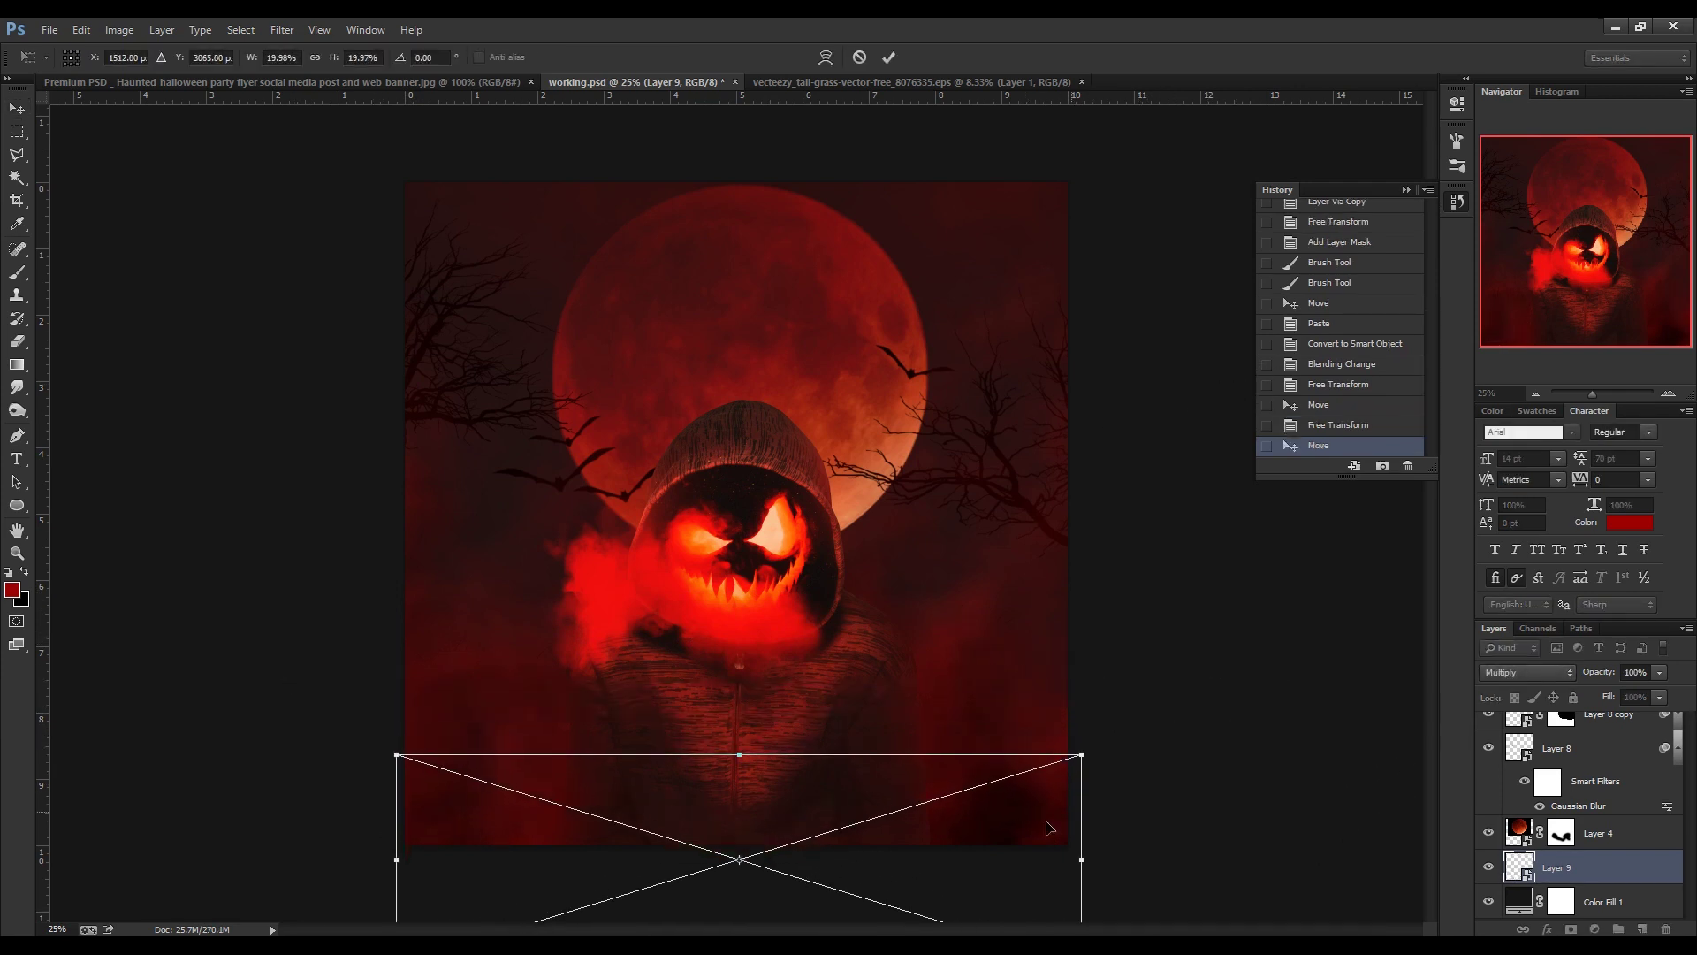
{"action": "left_click_drag", "start_coordinate": [1021, 832], "coordinate": [1021, 731]}
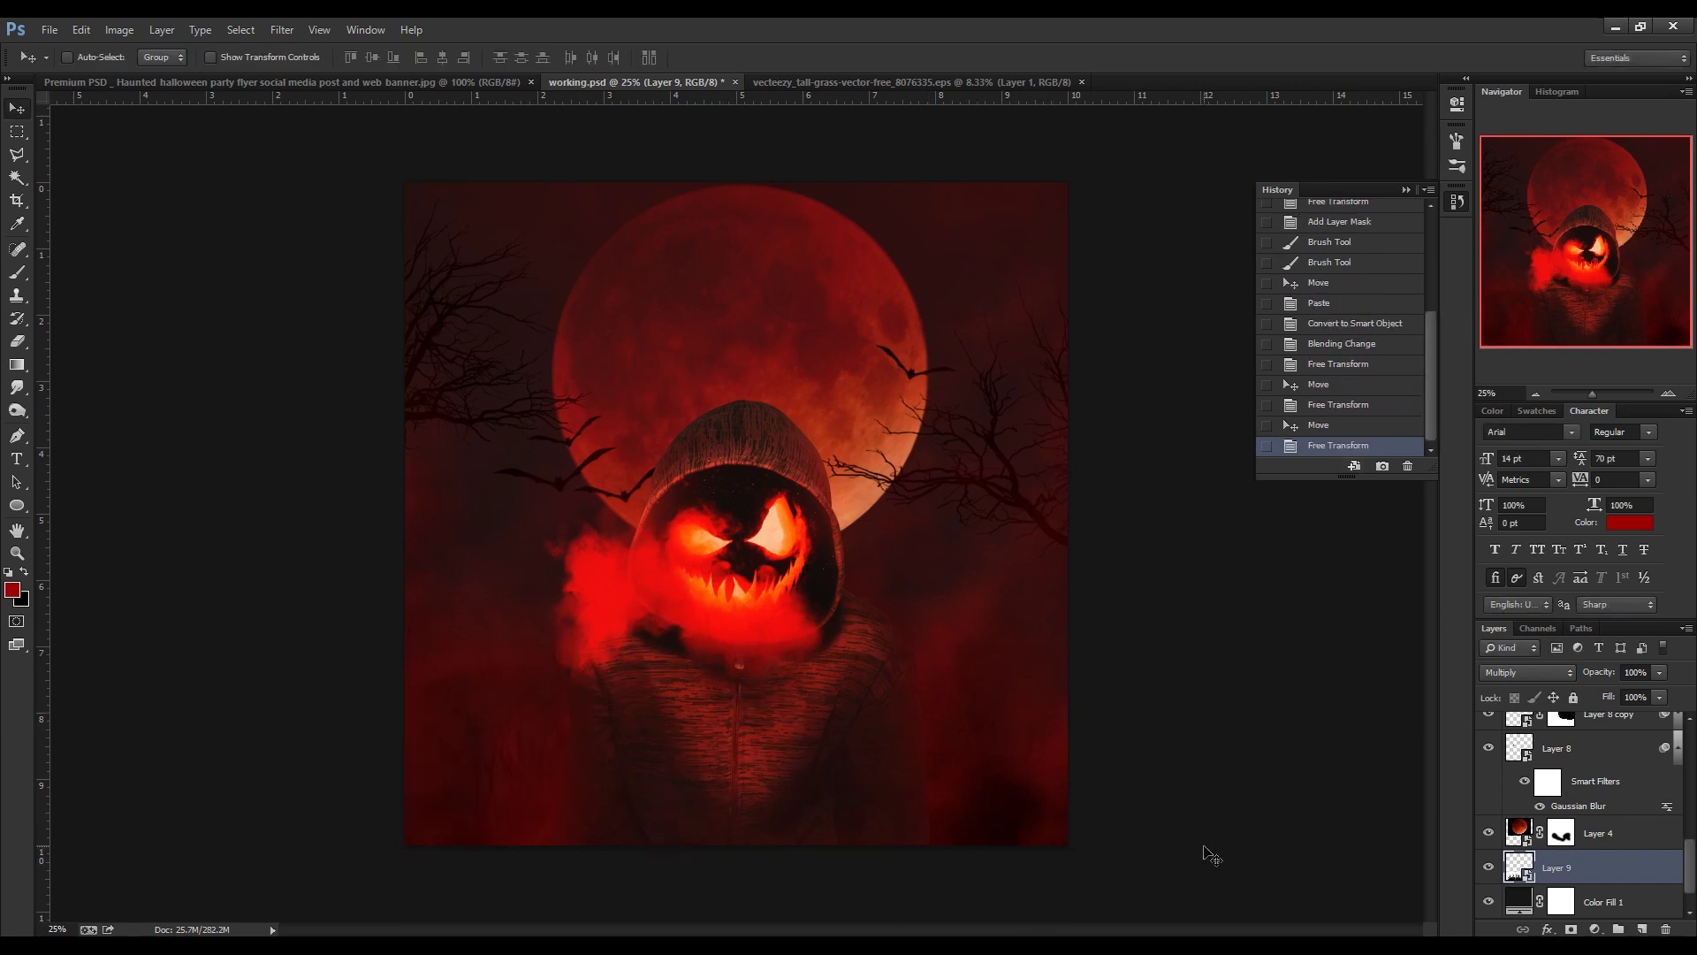
{"action": "left_click", "coordinate": [1591, 908]}
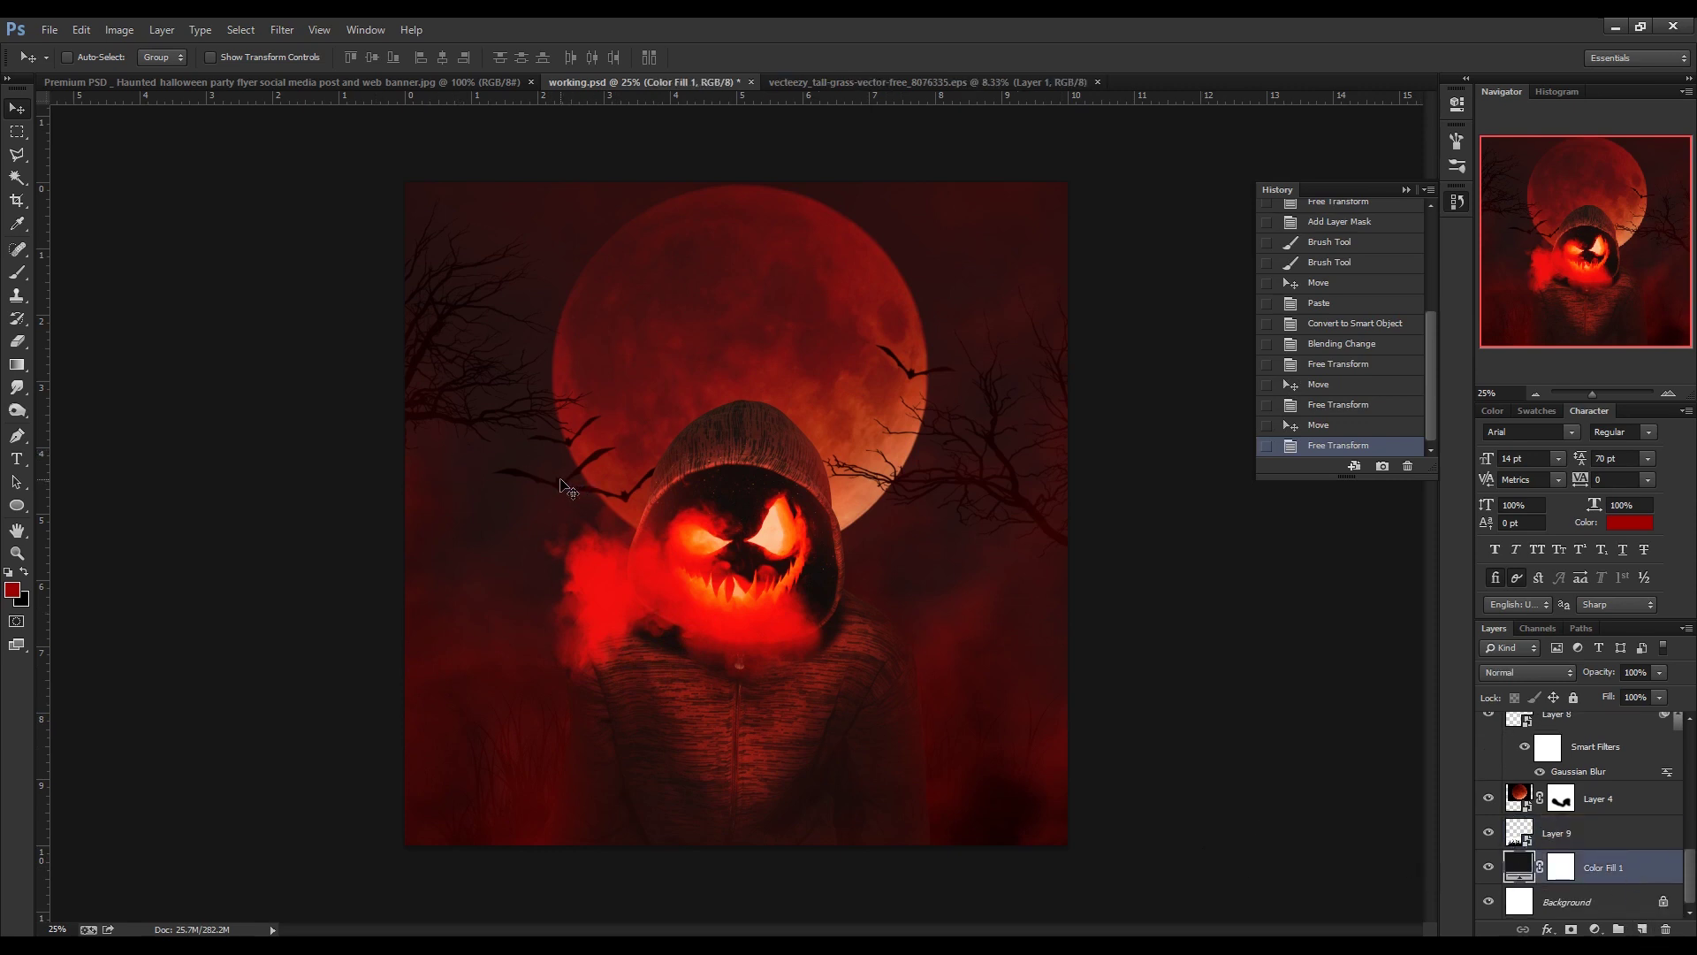
Select Layer 3, then Layer 2, from the canvas layer list
{"action": "right_click", "coordinate": [563, 485]}
{"action": "left_click", "coordinate": [601, 492]}
{"action": "right_click", "coordinate": [554, 491]}
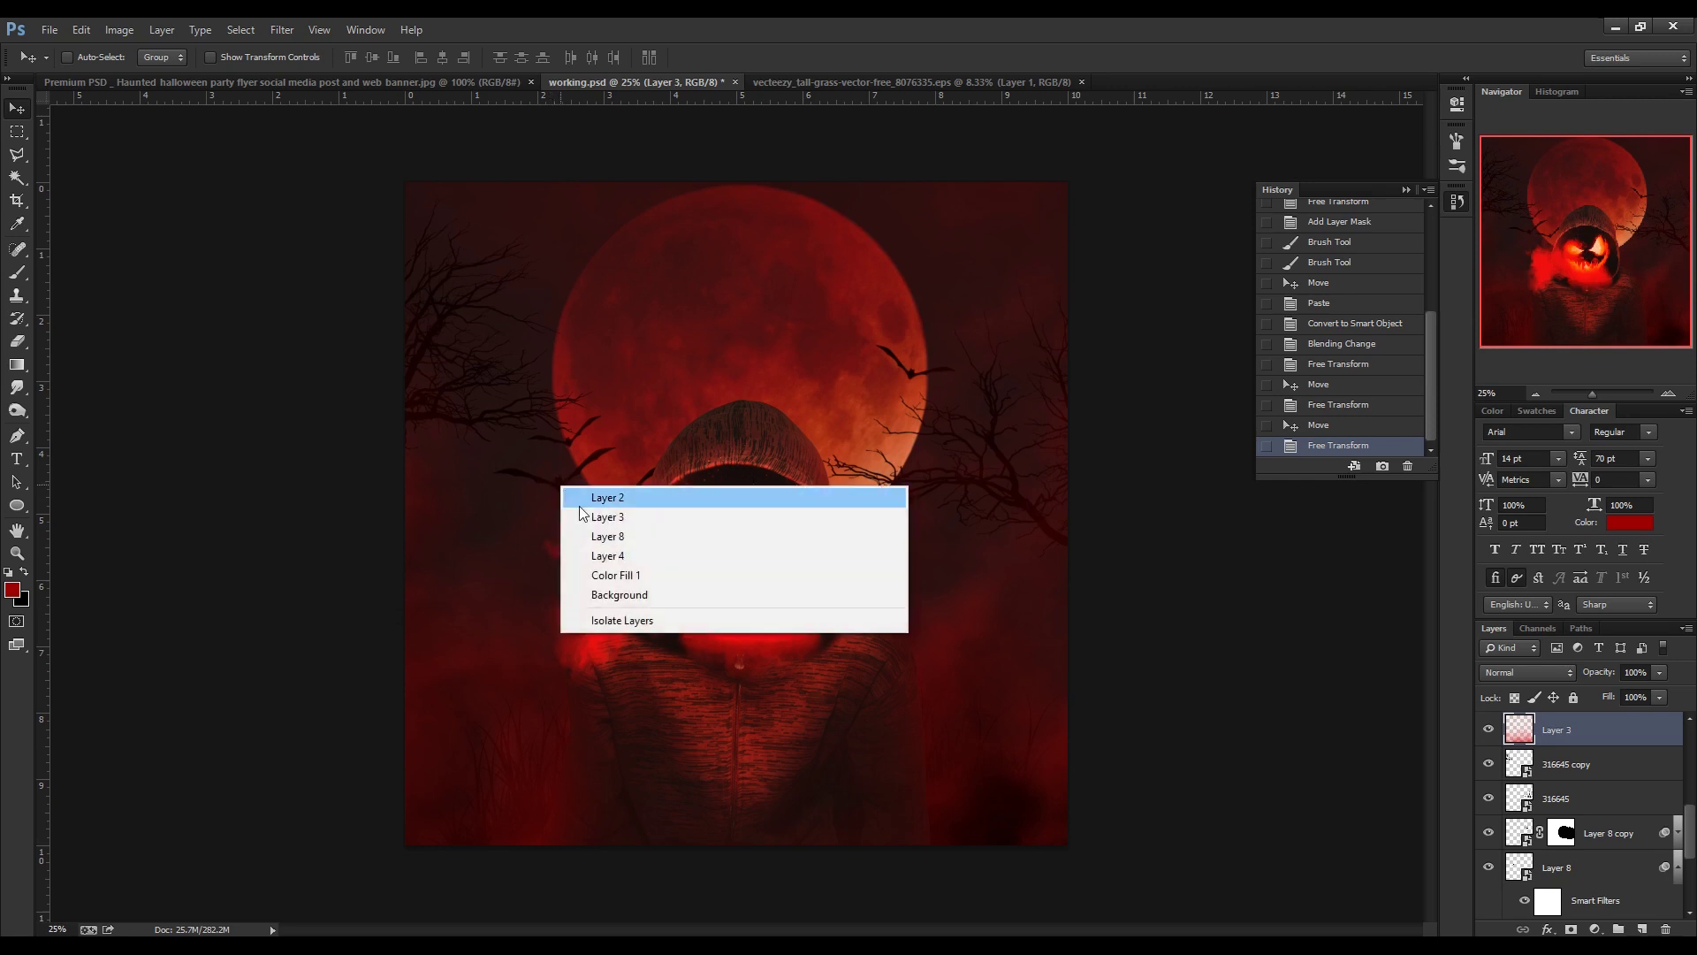
{"action": "left_click", "coordinate": [584, 497]}
{"action": "scroll", "coordinate": [1503, 804], "scroll_direction": "down", "scroll_amount": 2}
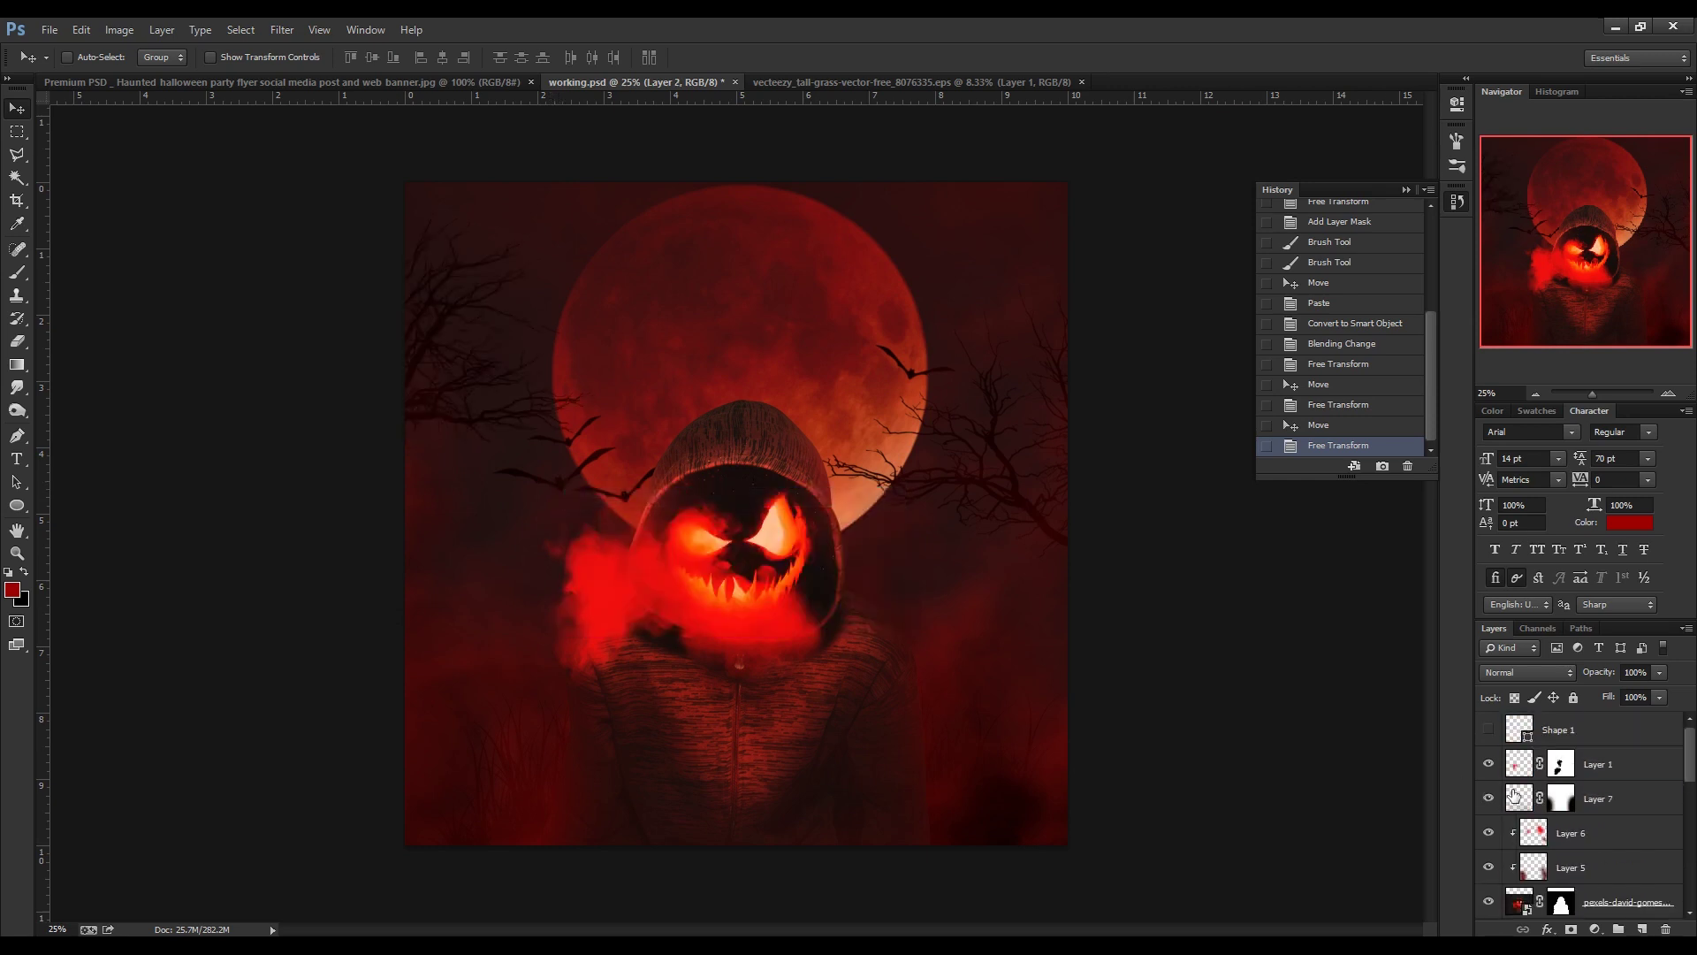
{"action": "scroll", "coordinate": [1511, 806], "scroll_direction": "up", "scroll_amount": 2}
Rename the 316645 copy layer to 'treee', Layer 8 copy to 'bat' and Layer 8 to 'bats'
{"action": "left_click", "coordinate": [1551, 801]}
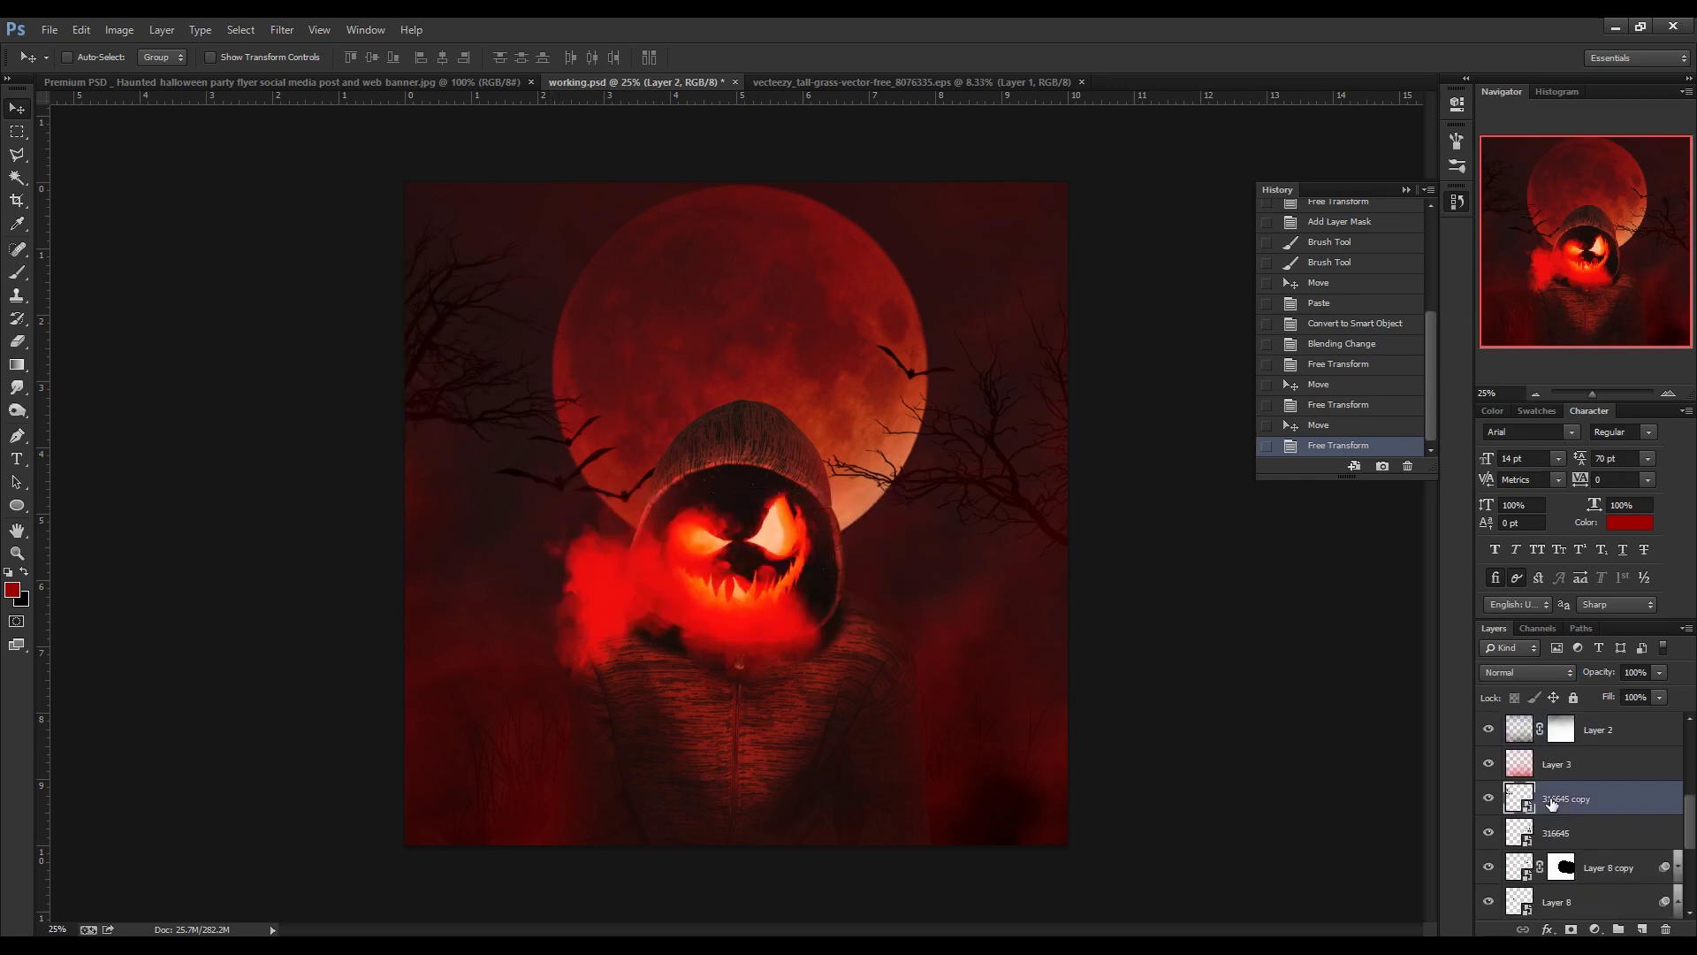
{"action": "type", "text": "tree"}
{"action": "double_click", "coordinate": [1555, 833]}
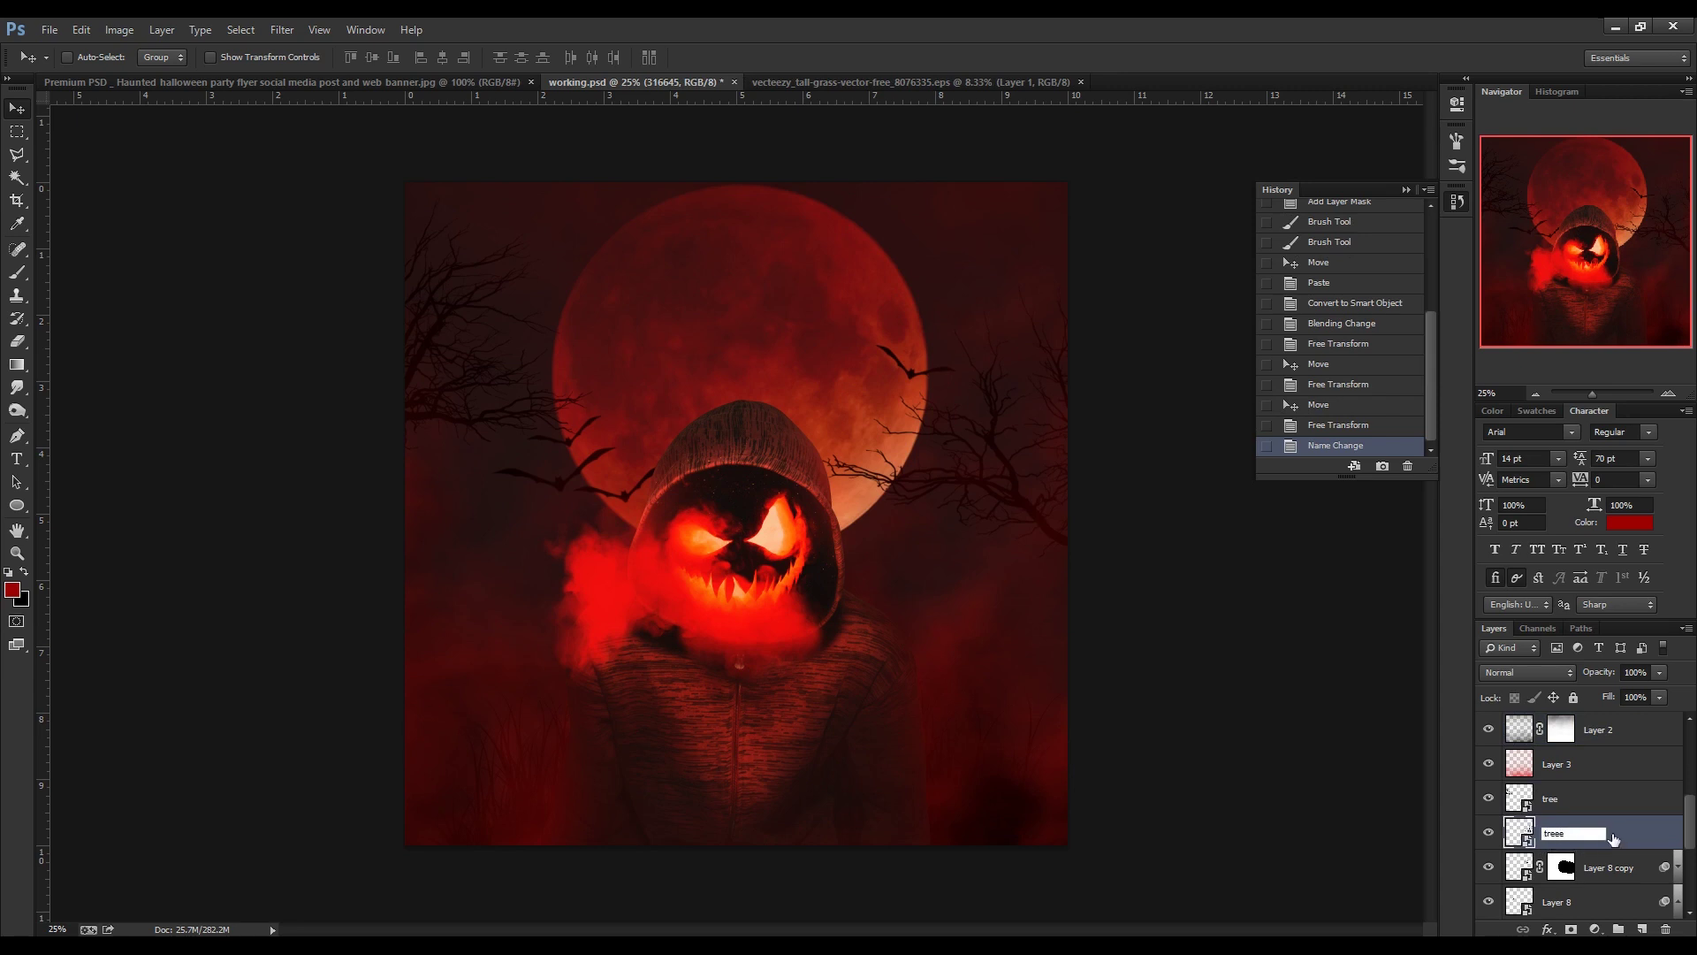
{"action": "key", "text": "Return"}
{"action": "scroll", "coordinate": [1584, 875], "scroll_direction": "down", "scroll_amount": 3}
{"action": "double_click", "coordinate": [1609, 765]}
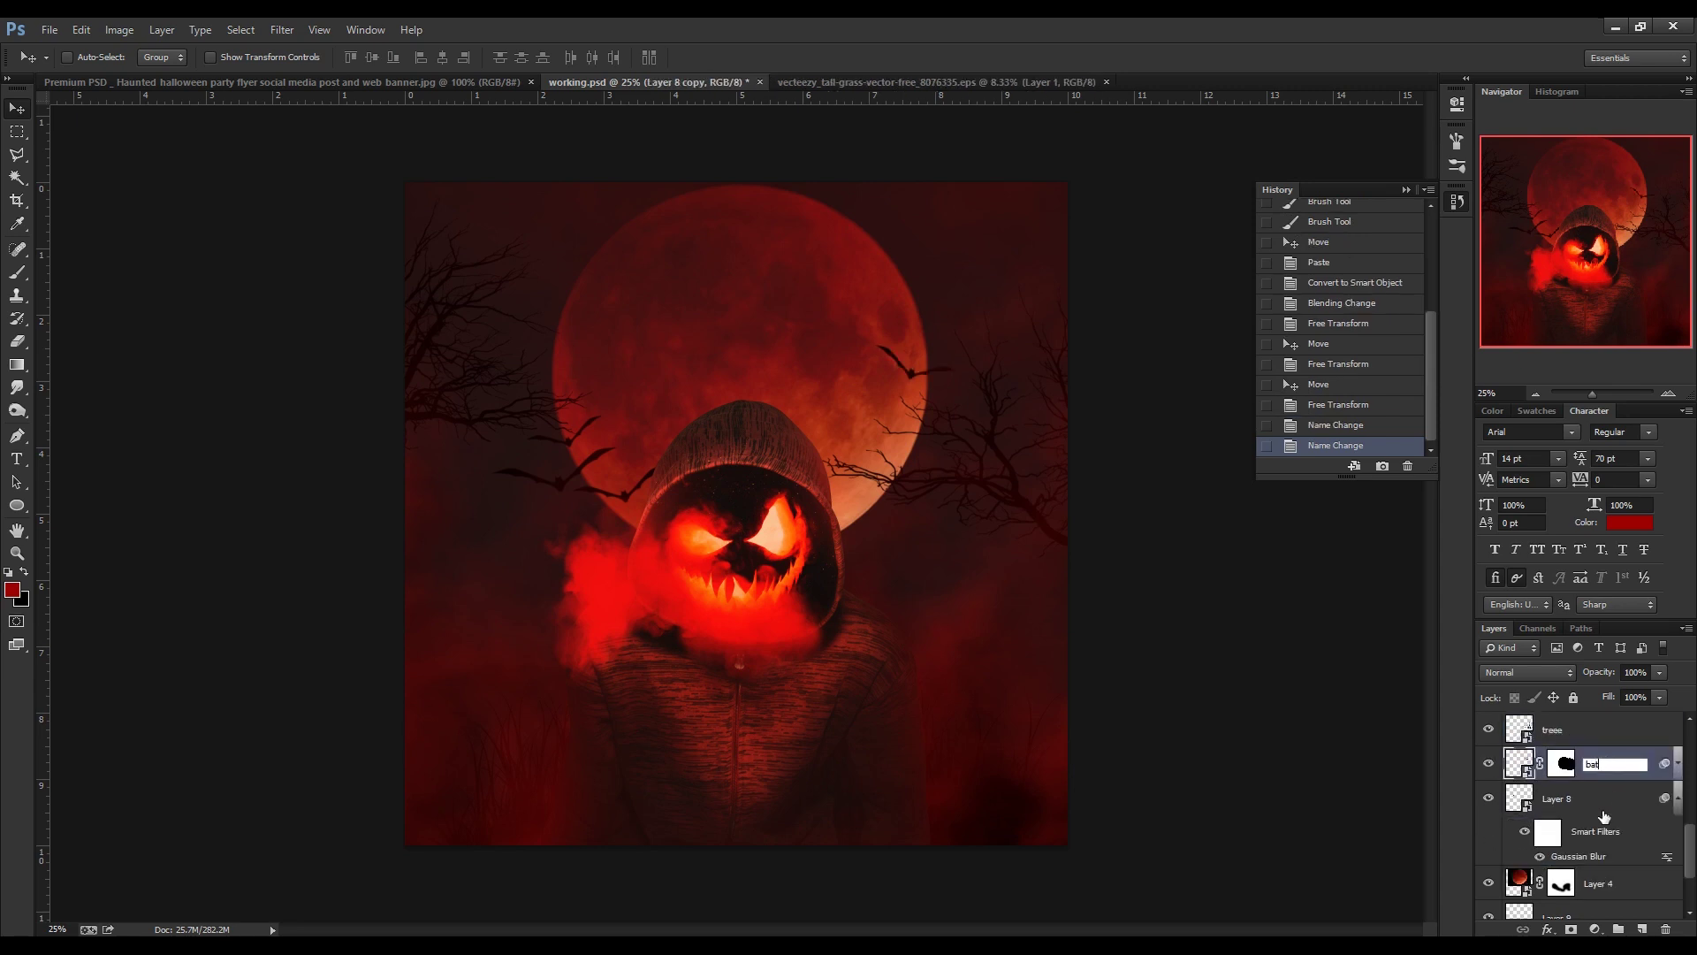
{"action": "type", "text": "bat"}
{"action": "double_click", "coordinate": [1559, 798]}
{"action": "key", "text": "Return"}
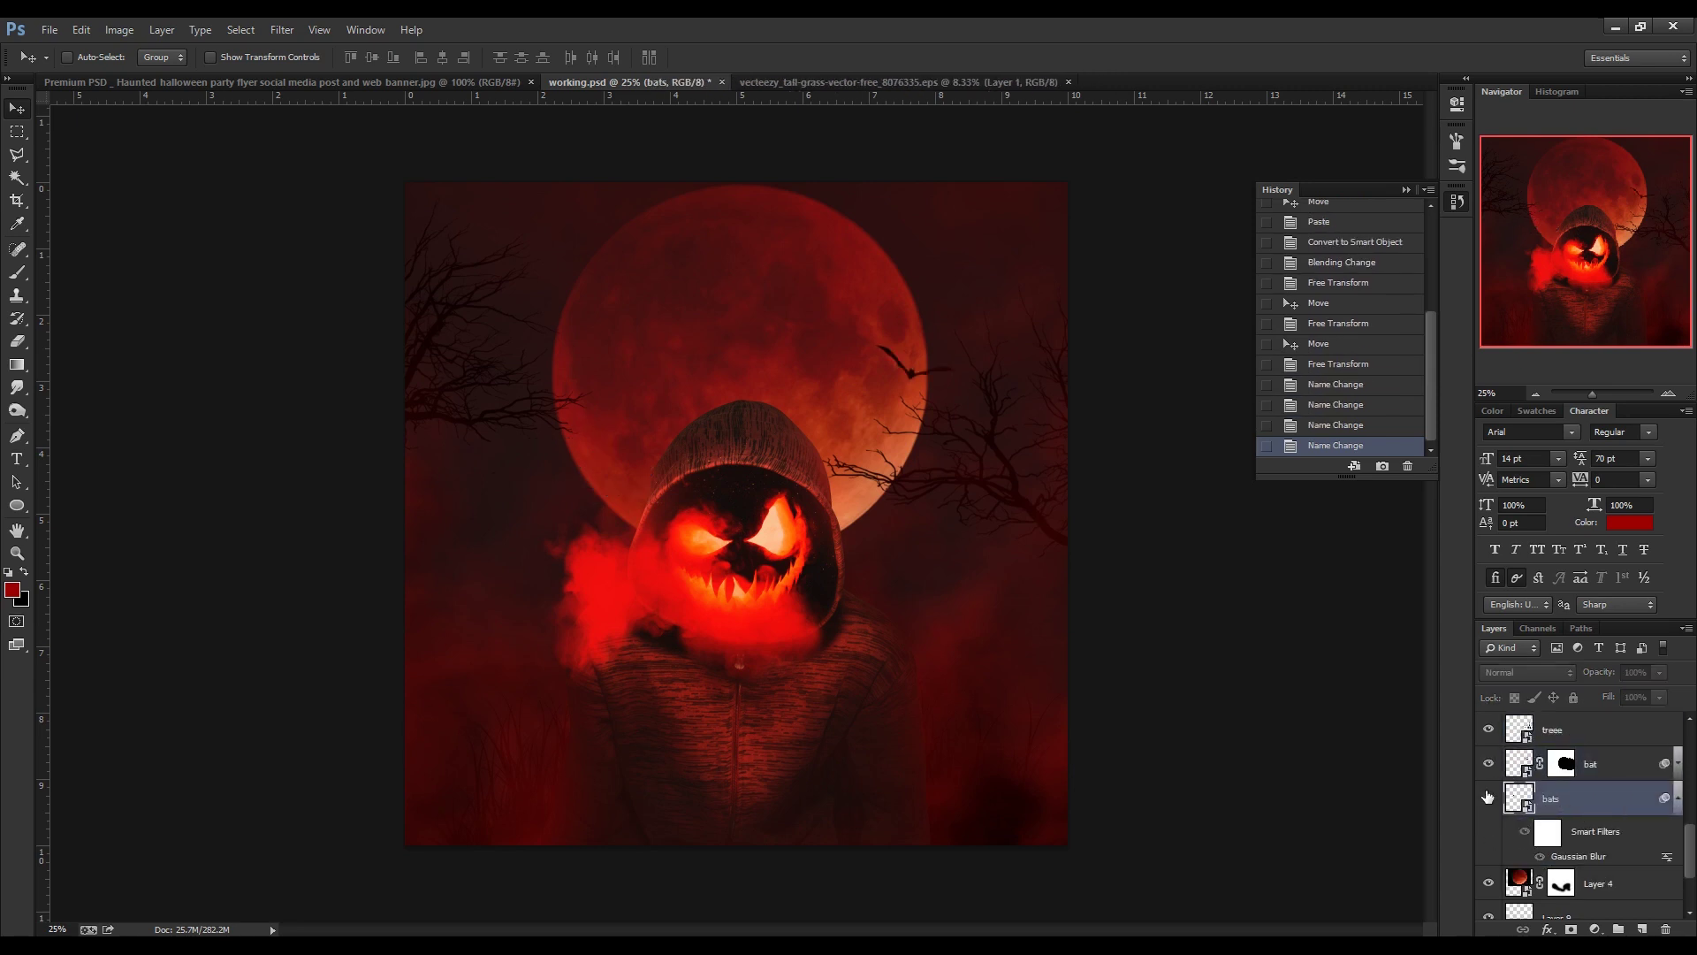
Shrink the bats layer drastically and reposition it on the flyer
{"action": "key", "text": "ctrl+t"}
{"action": "left_click_drag", "start_coordinate": [669, 502], "coordinate": [574, 439]}
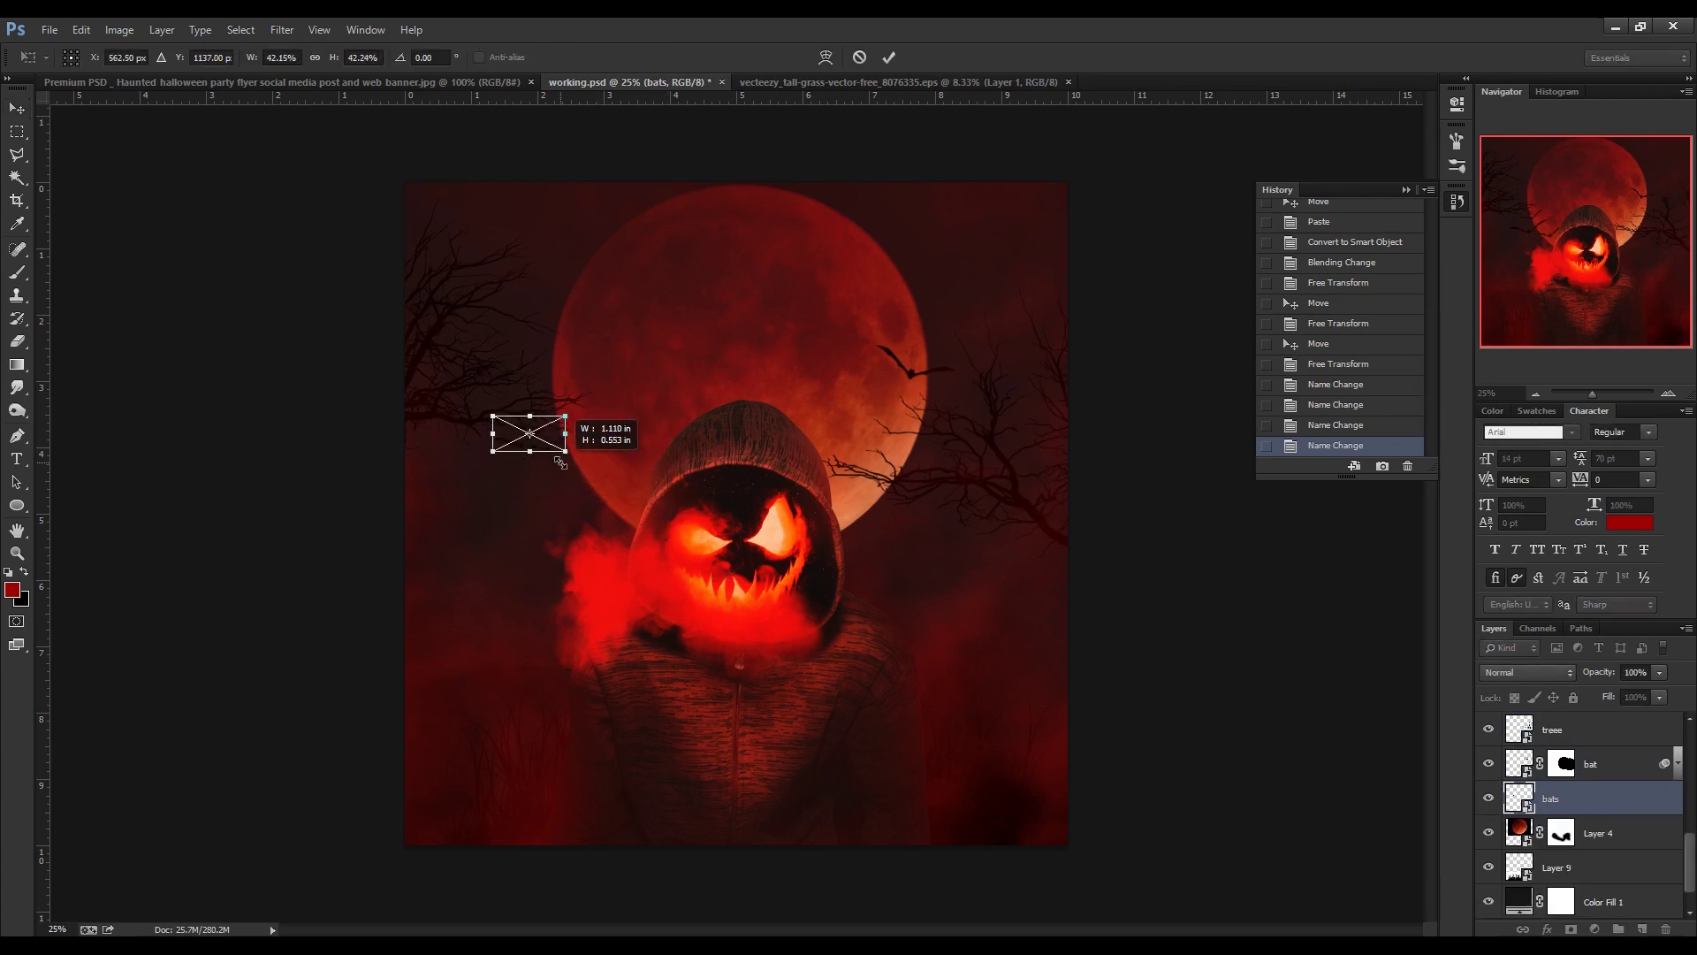
{"action": "key", "text": "Return"}
{"action": "left_click_drag", "start_coordinate": [691, 460], "coordinate": [692, 459]}
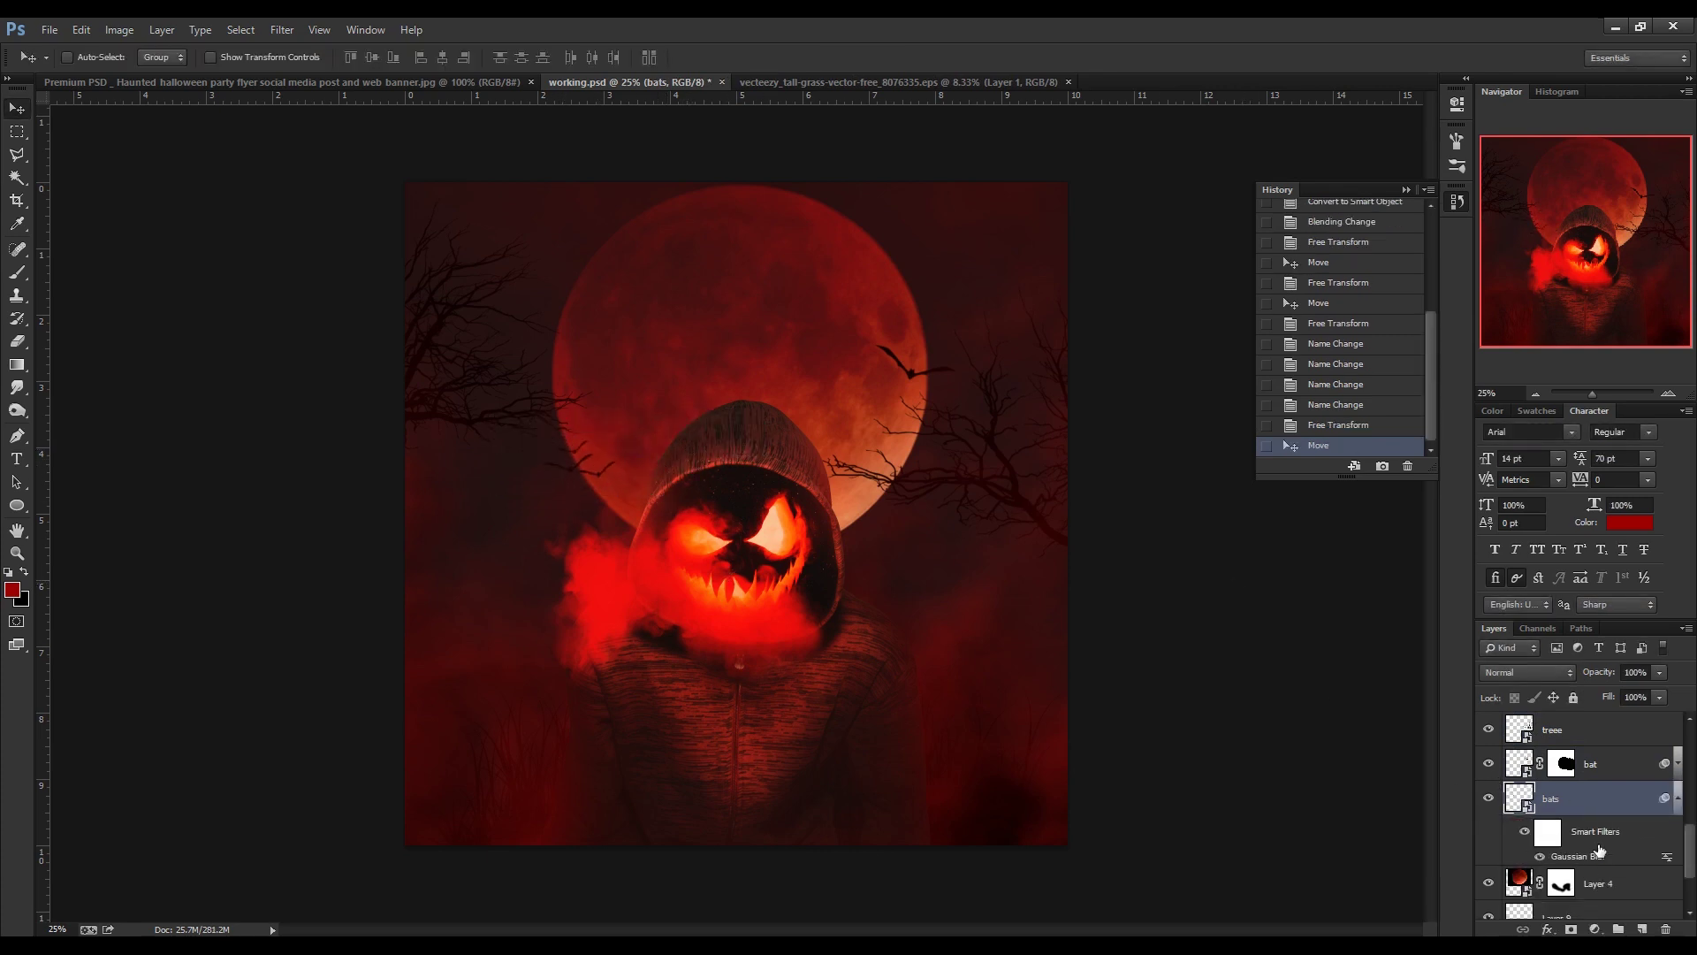
Shrink the single bat layer slightly near the moon
{"action": "left_click", "coordinate": [1591, 763]}
{"action": "key", "text": "ctrl+t"}
{"action": "left_click_drag", "start_coordinate": [997, 393], "coordinate": [972, 387]}
{"action": "key", "text": "Return"}
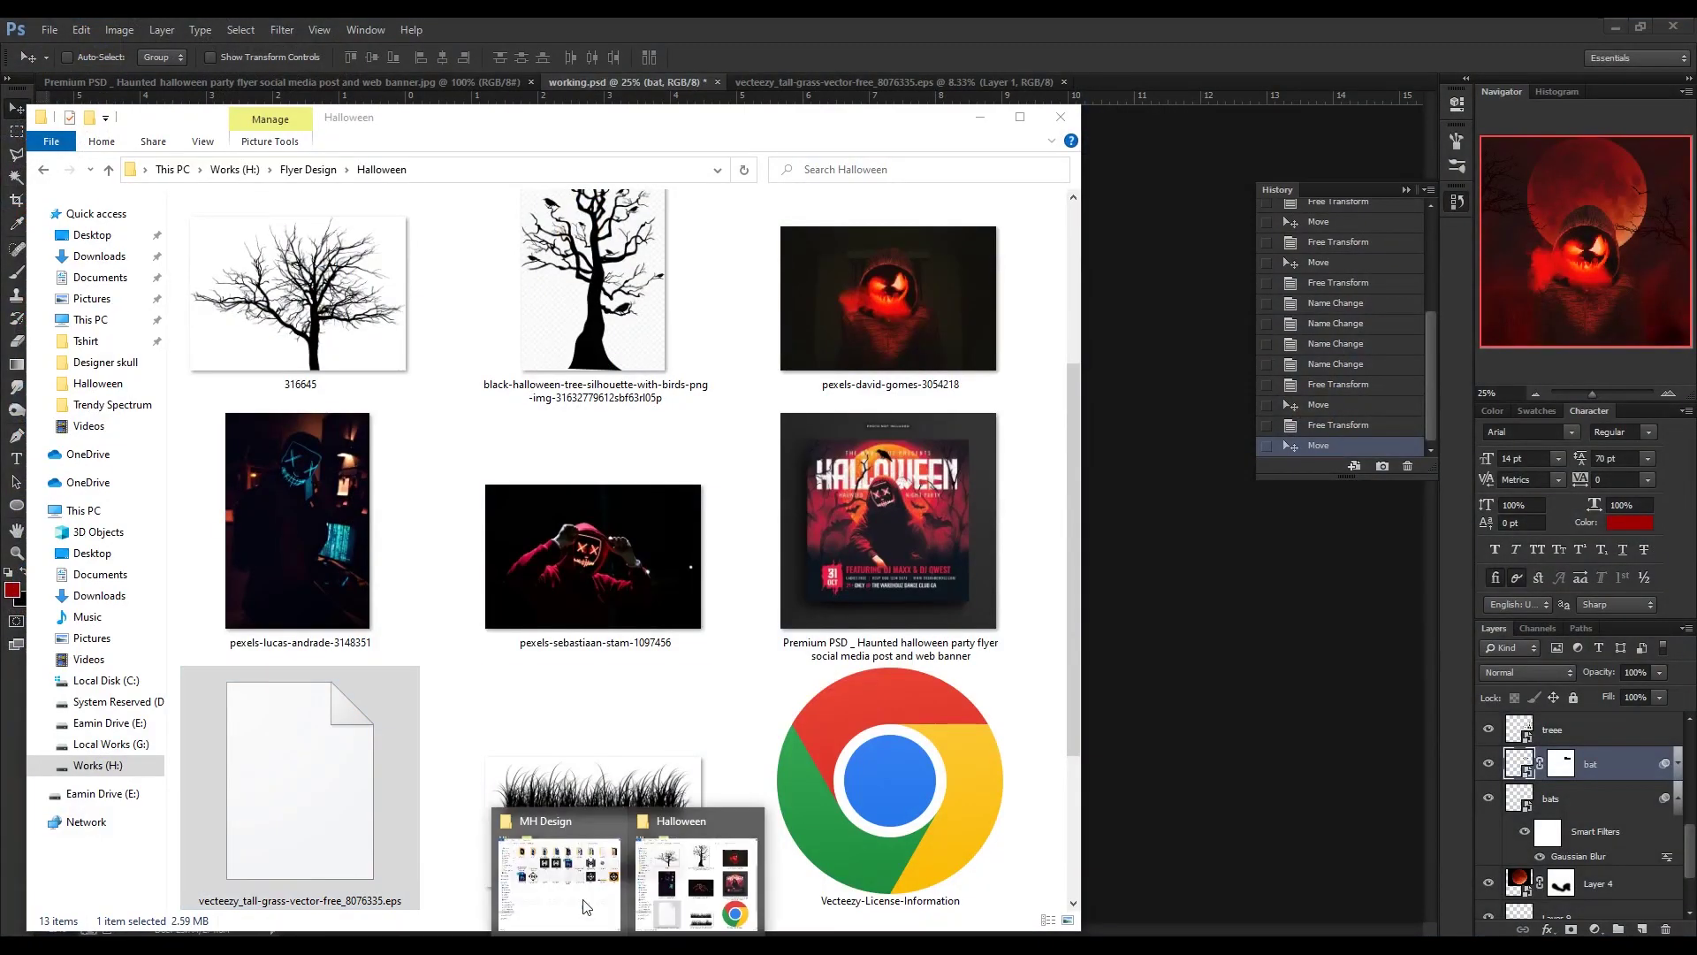
Open the Pexels hooded-man tree photo from the Downloads folder
{"action": "left_click", "coordinate": [690, 870]}
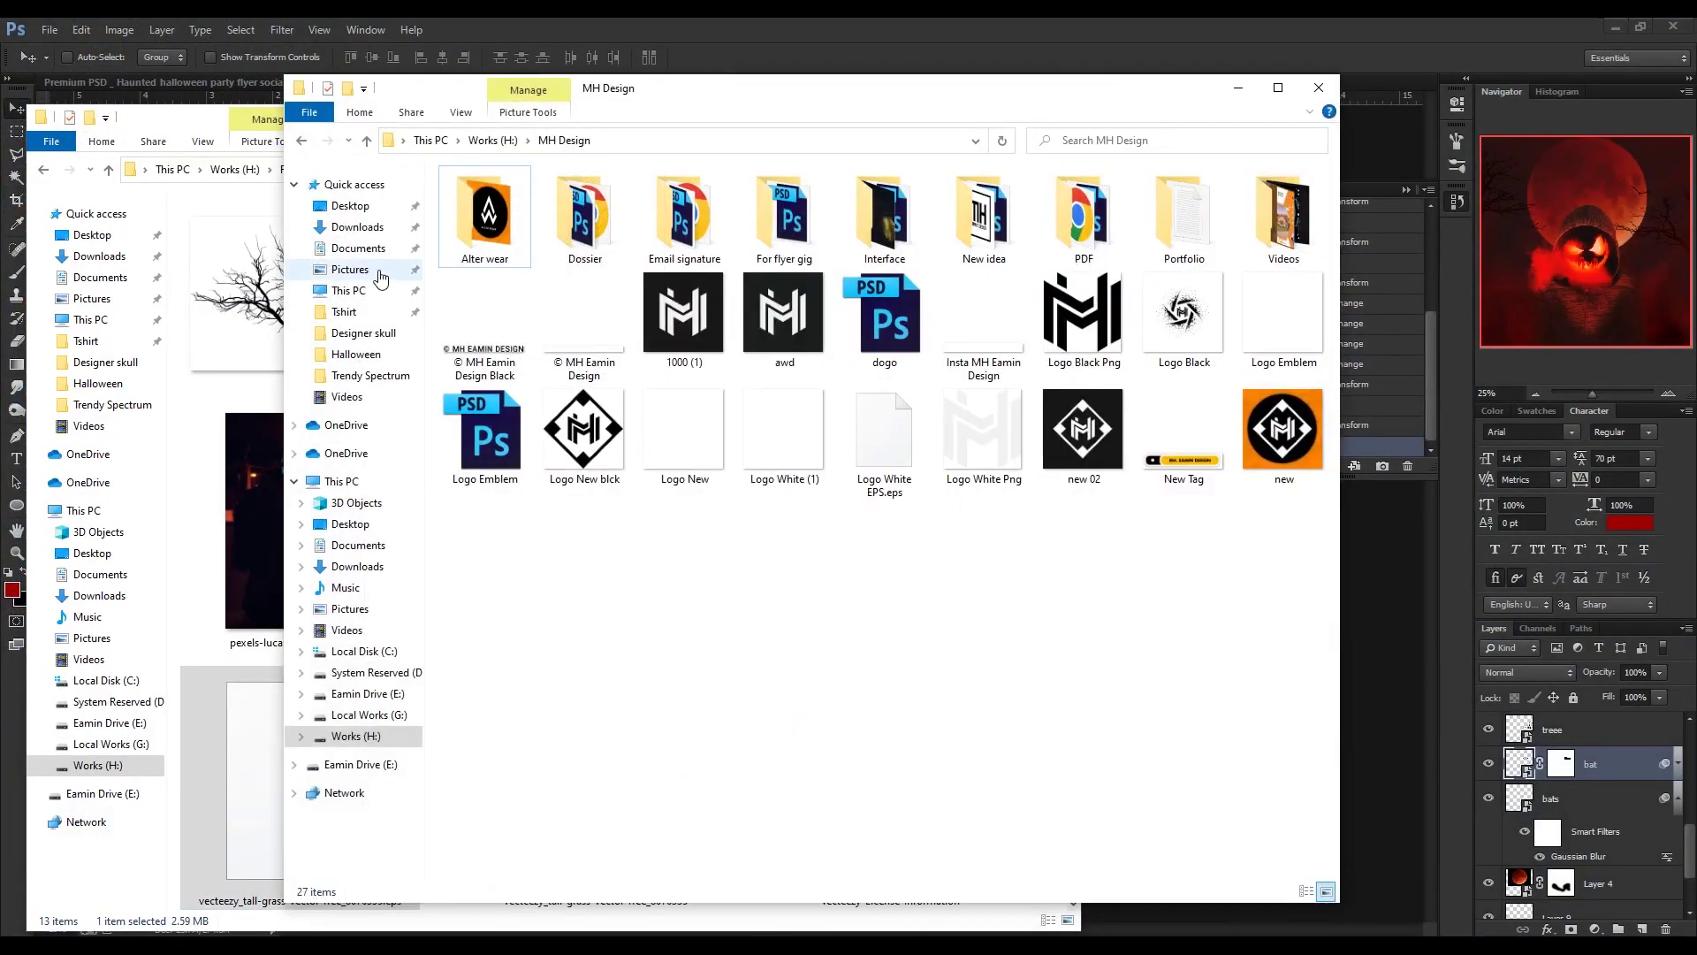
{"action": "left_click", "coordinate": [358, 227]}
{"action": "double_click", "coordinate": [477, 217]}
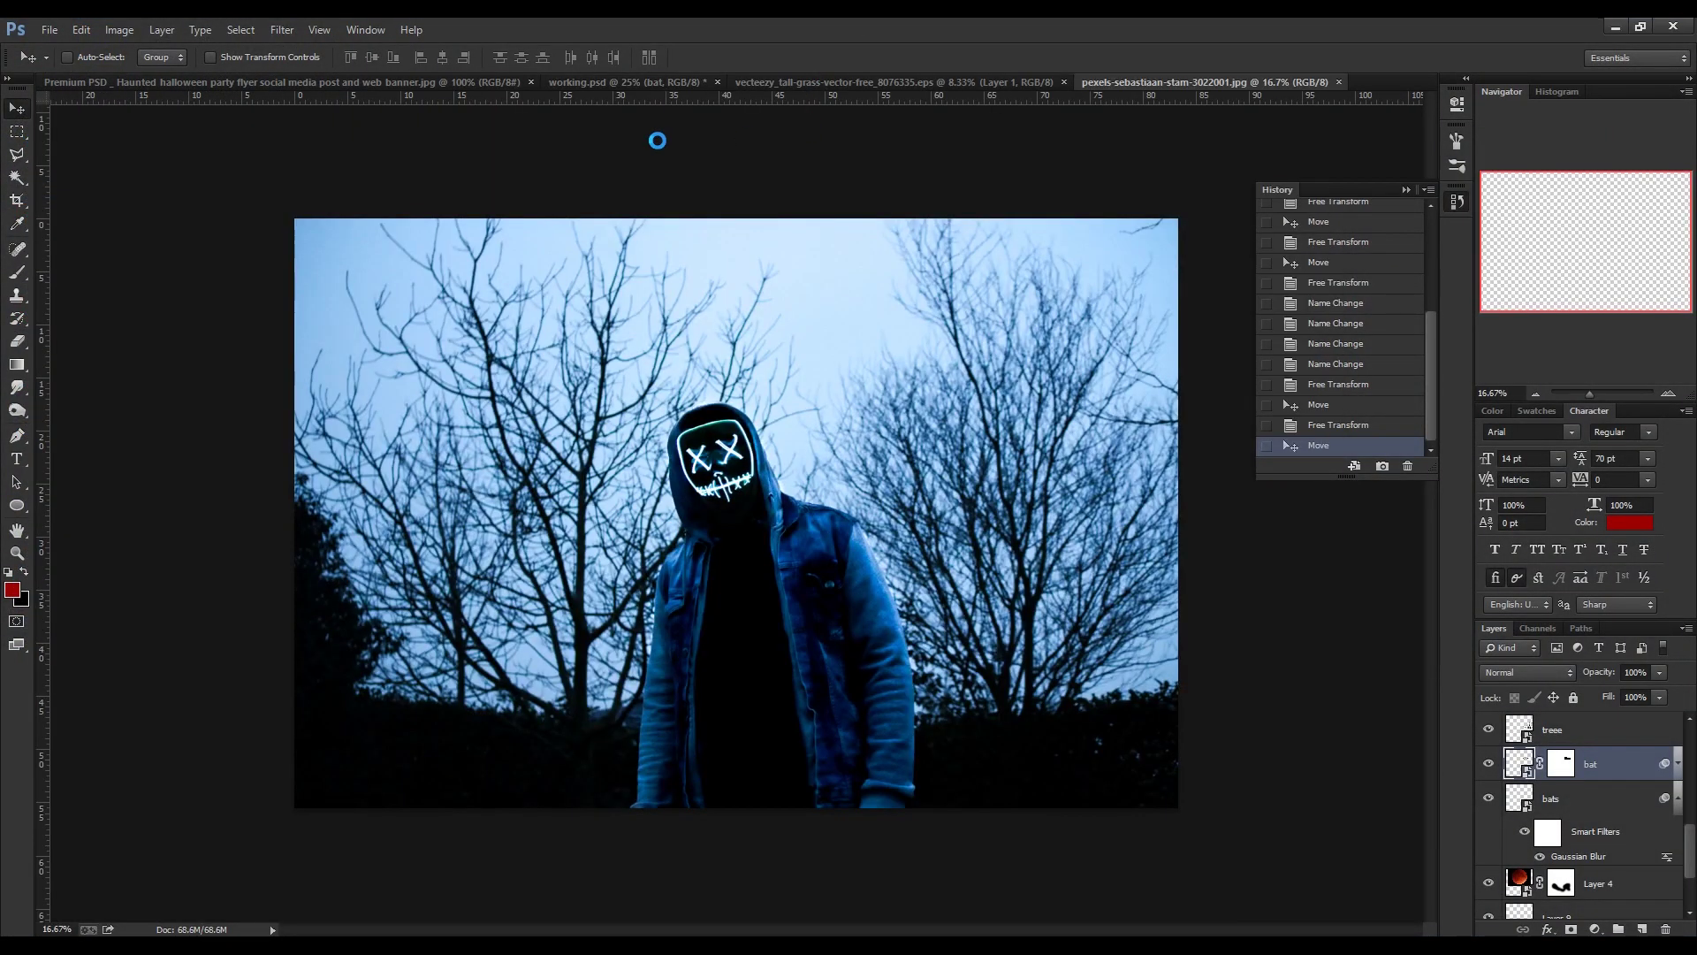
Select the photo's dark areas with Color Range at Fuzziness 200
{"action": "left_click", "coordinate": [240, 29]}
{"action": "left_click", "coordinate": [265, 196]}
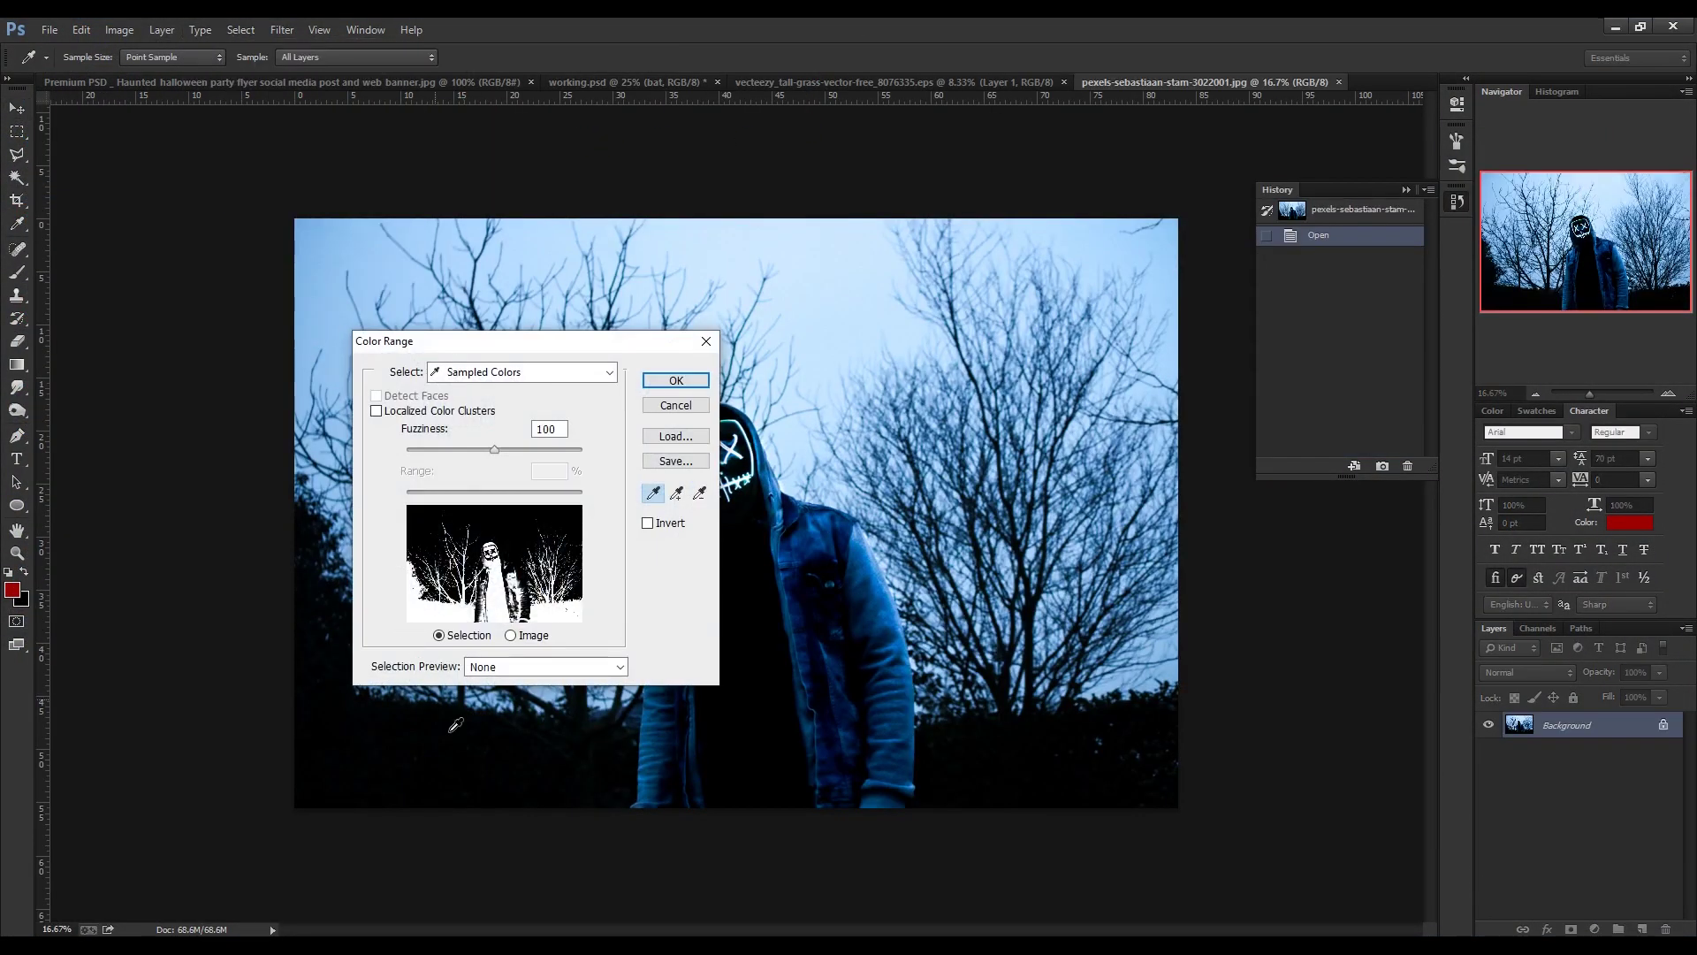
{"action": "left_click_drag", "start_coordinate": [497, 450], "coordinate": [586, 453]}
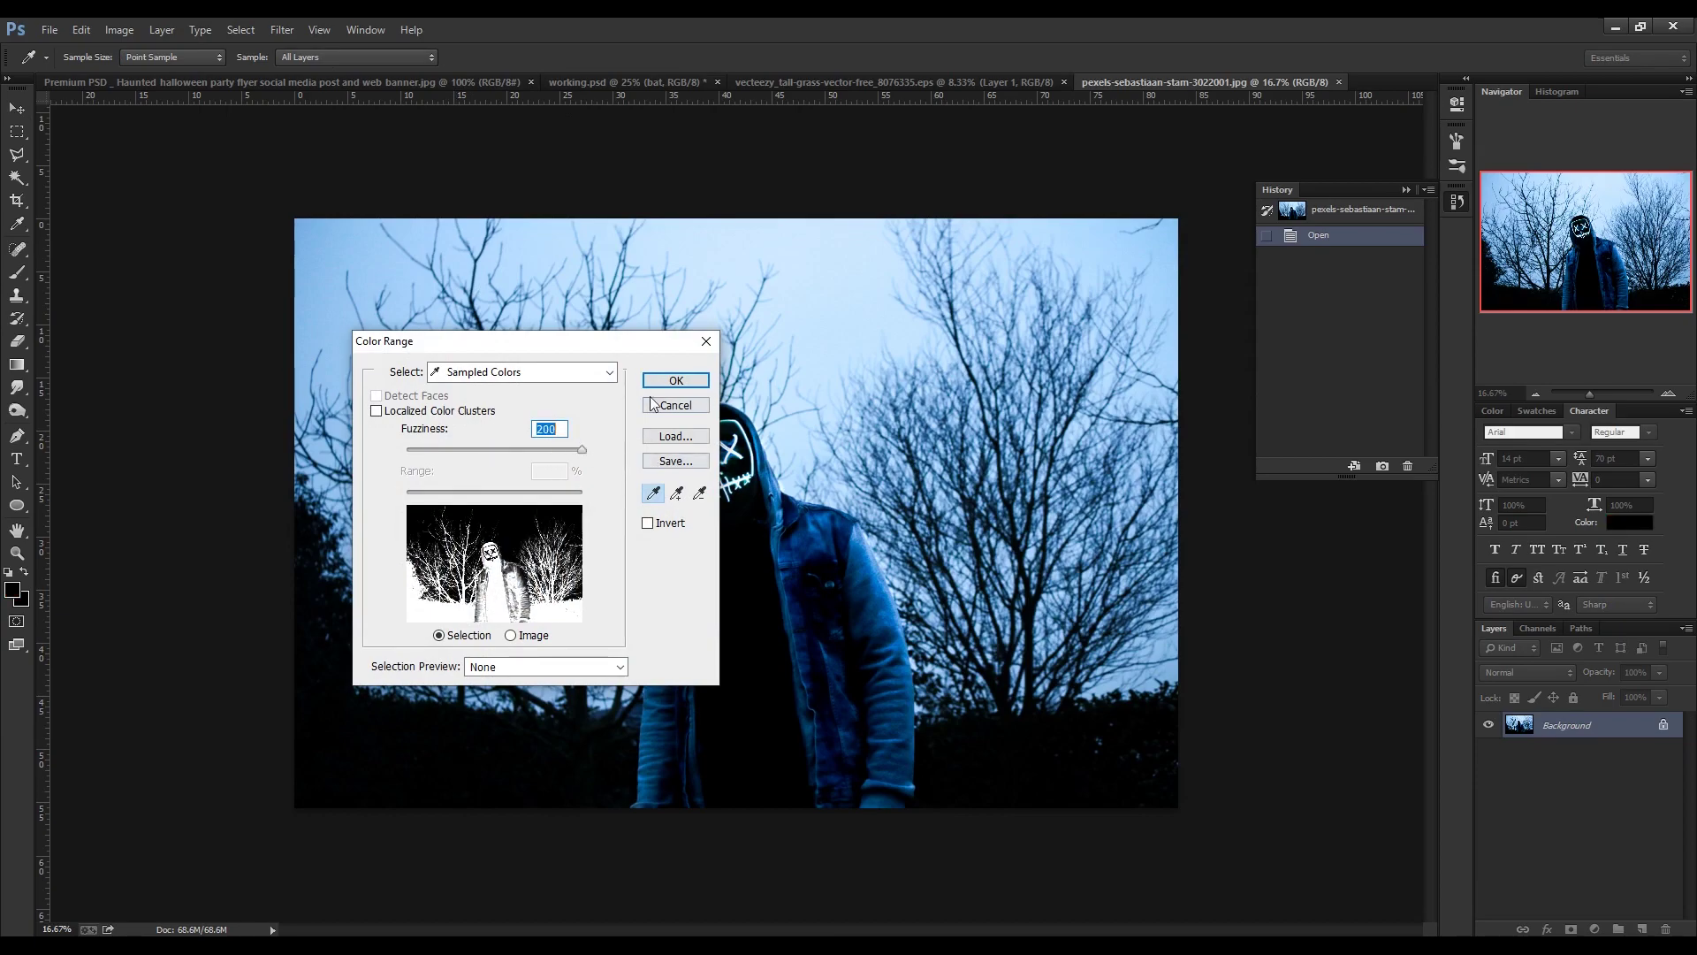
{"action": "left_click", "coordinate": [676, 380]}
Add a black Solid Color fill layer from the selection and hide the original photo
{"action": "left_click", "coordinate": [1595, 929]}
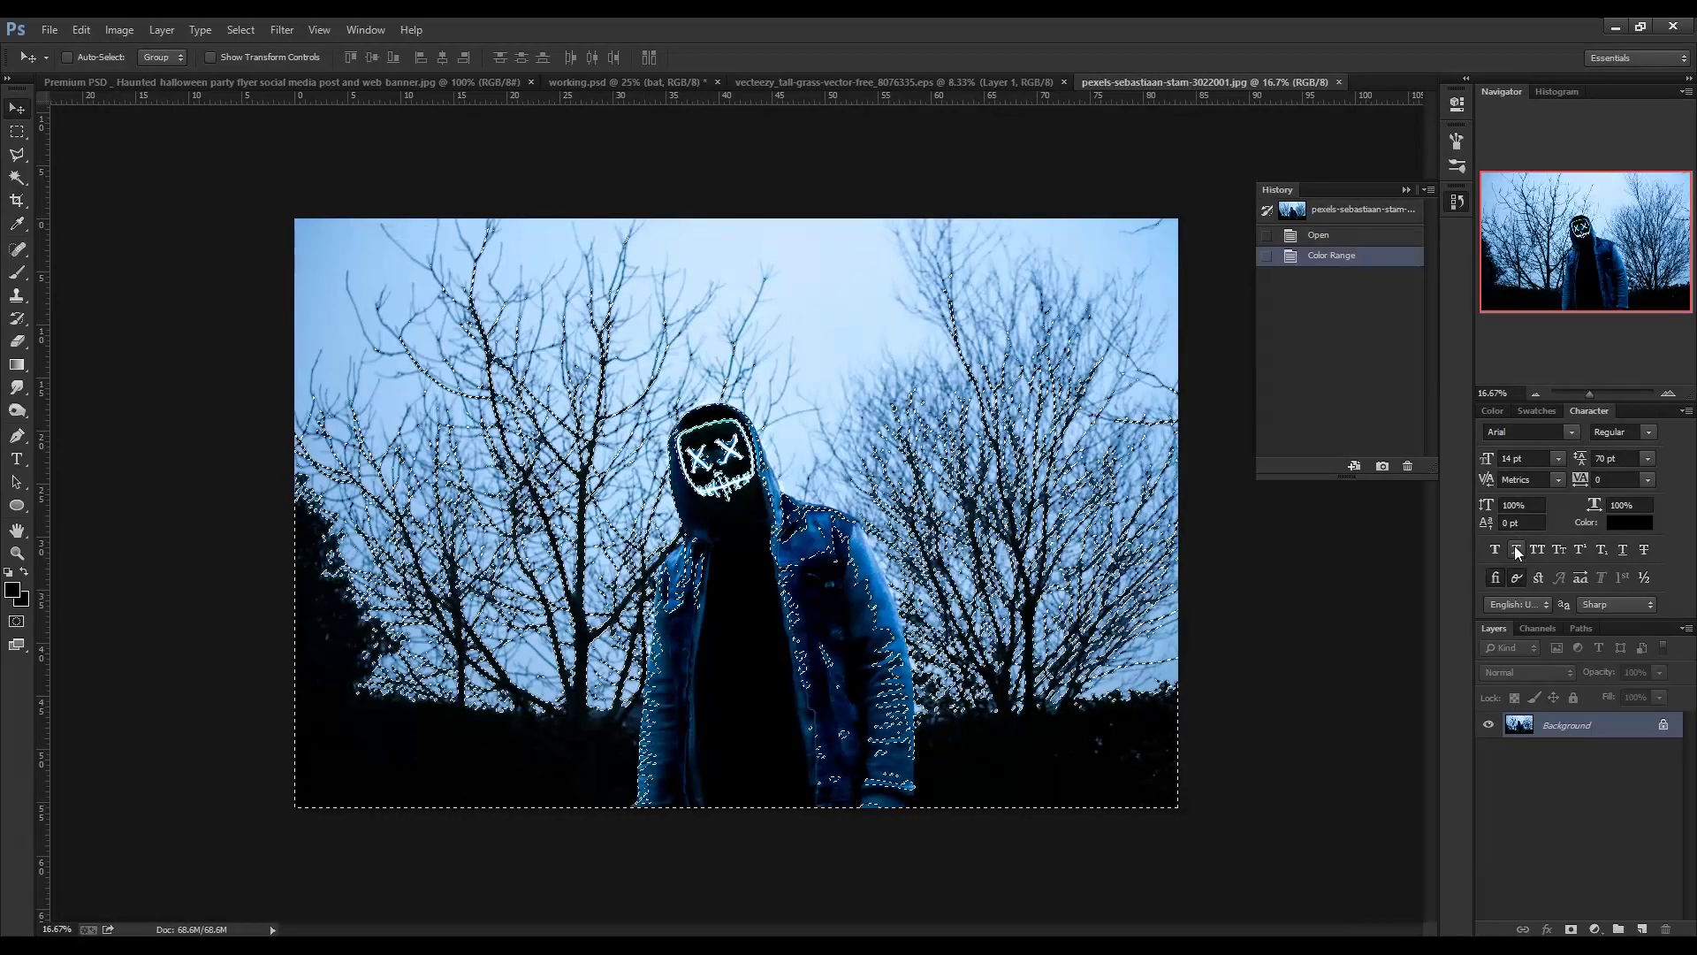
{"action": "left_click", "coordinate": [1485, 546]}
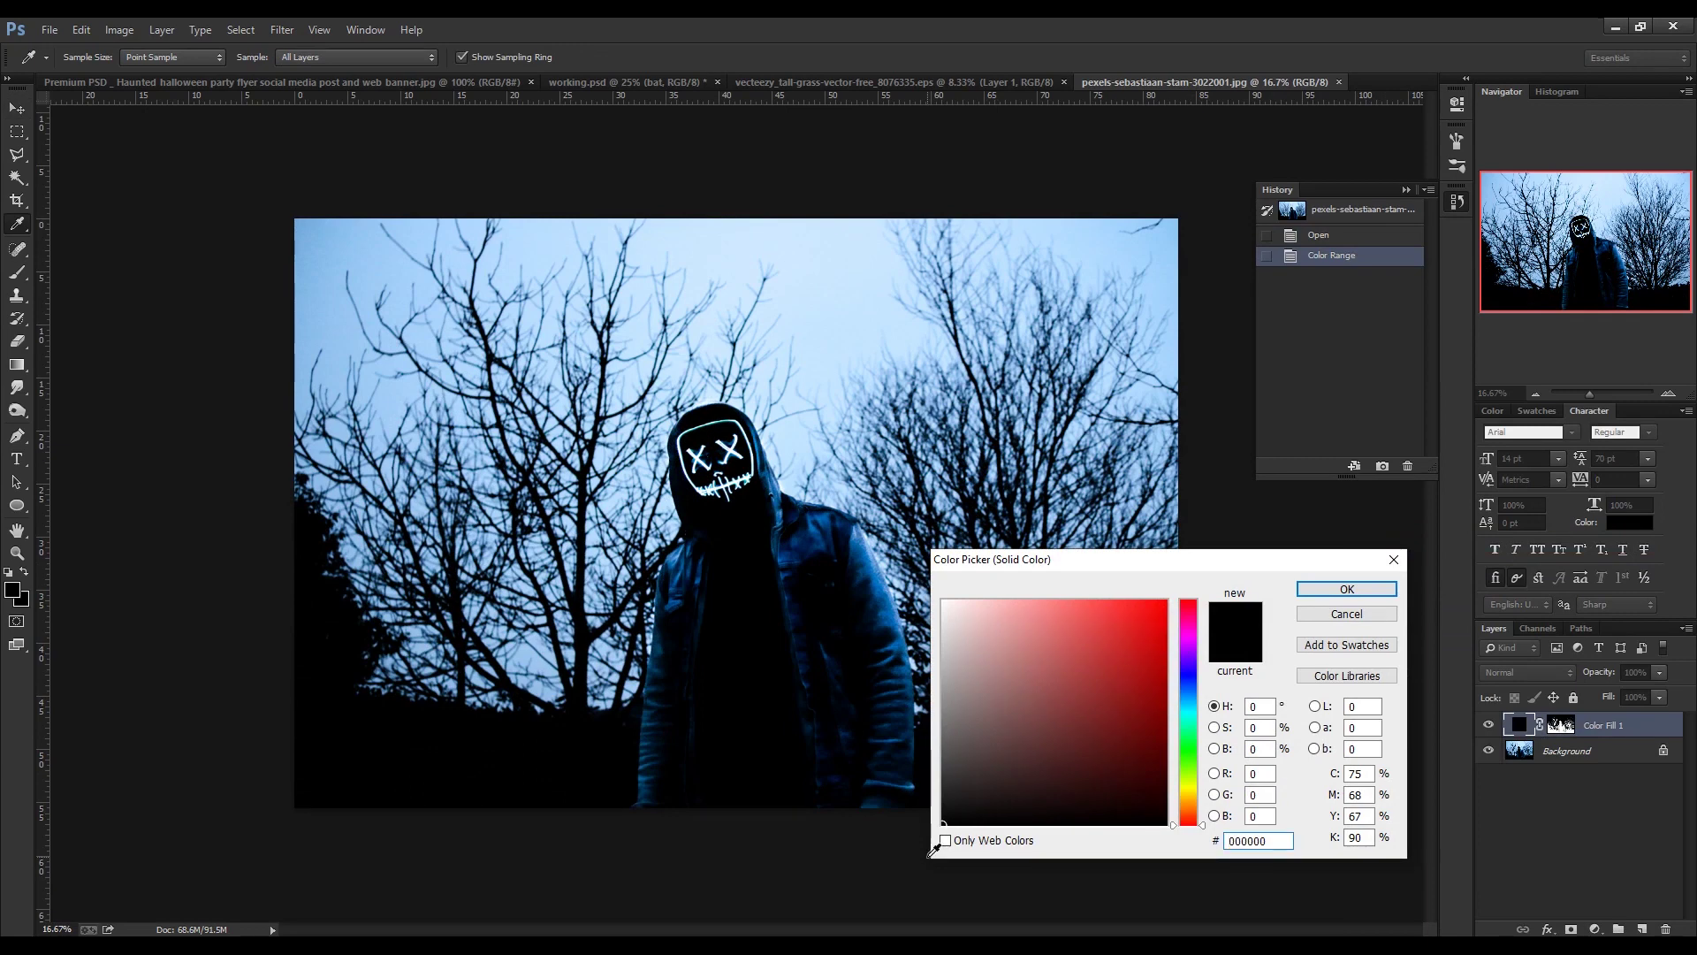
{"action": "key", "text": "Return"}
{"action": "key", "text": "v"}
{"action": "left_click", "coordinate": [1488, 750]}
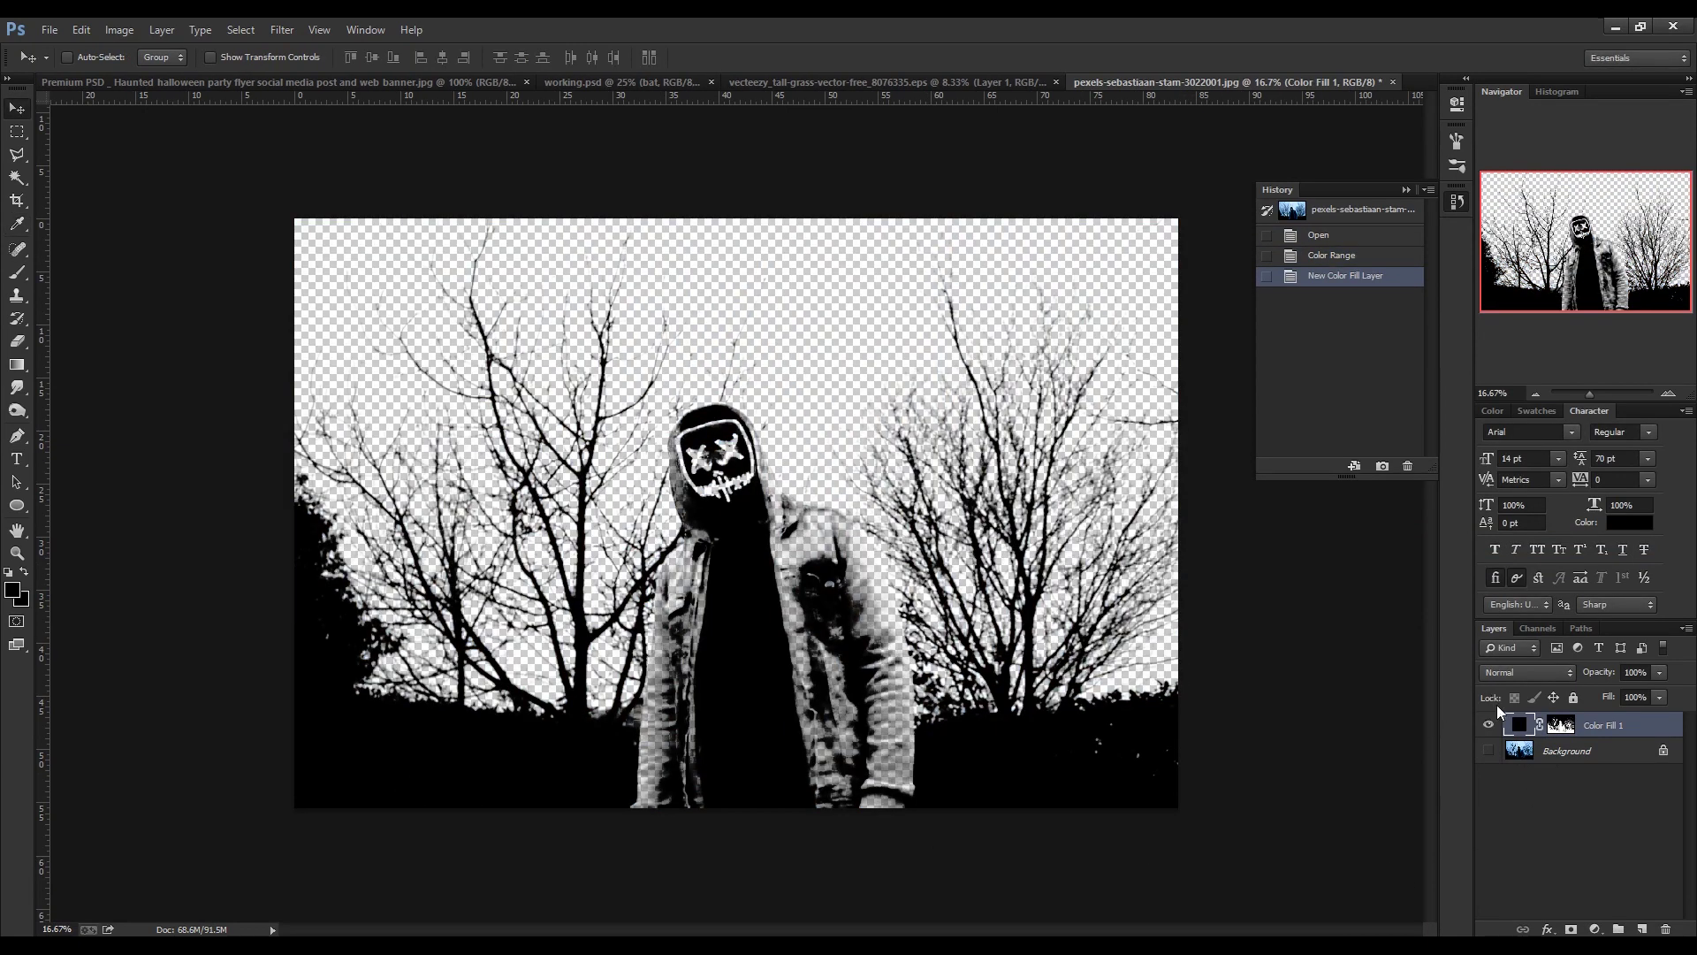
Paint the hooded figure out of the fill layer's mask with the brush
{"action": "left_click", "coordinate": [1561, 724]}
{"action": "key", "text": "b"}
{"action": "right_click", "coordinate": [873, 574]}
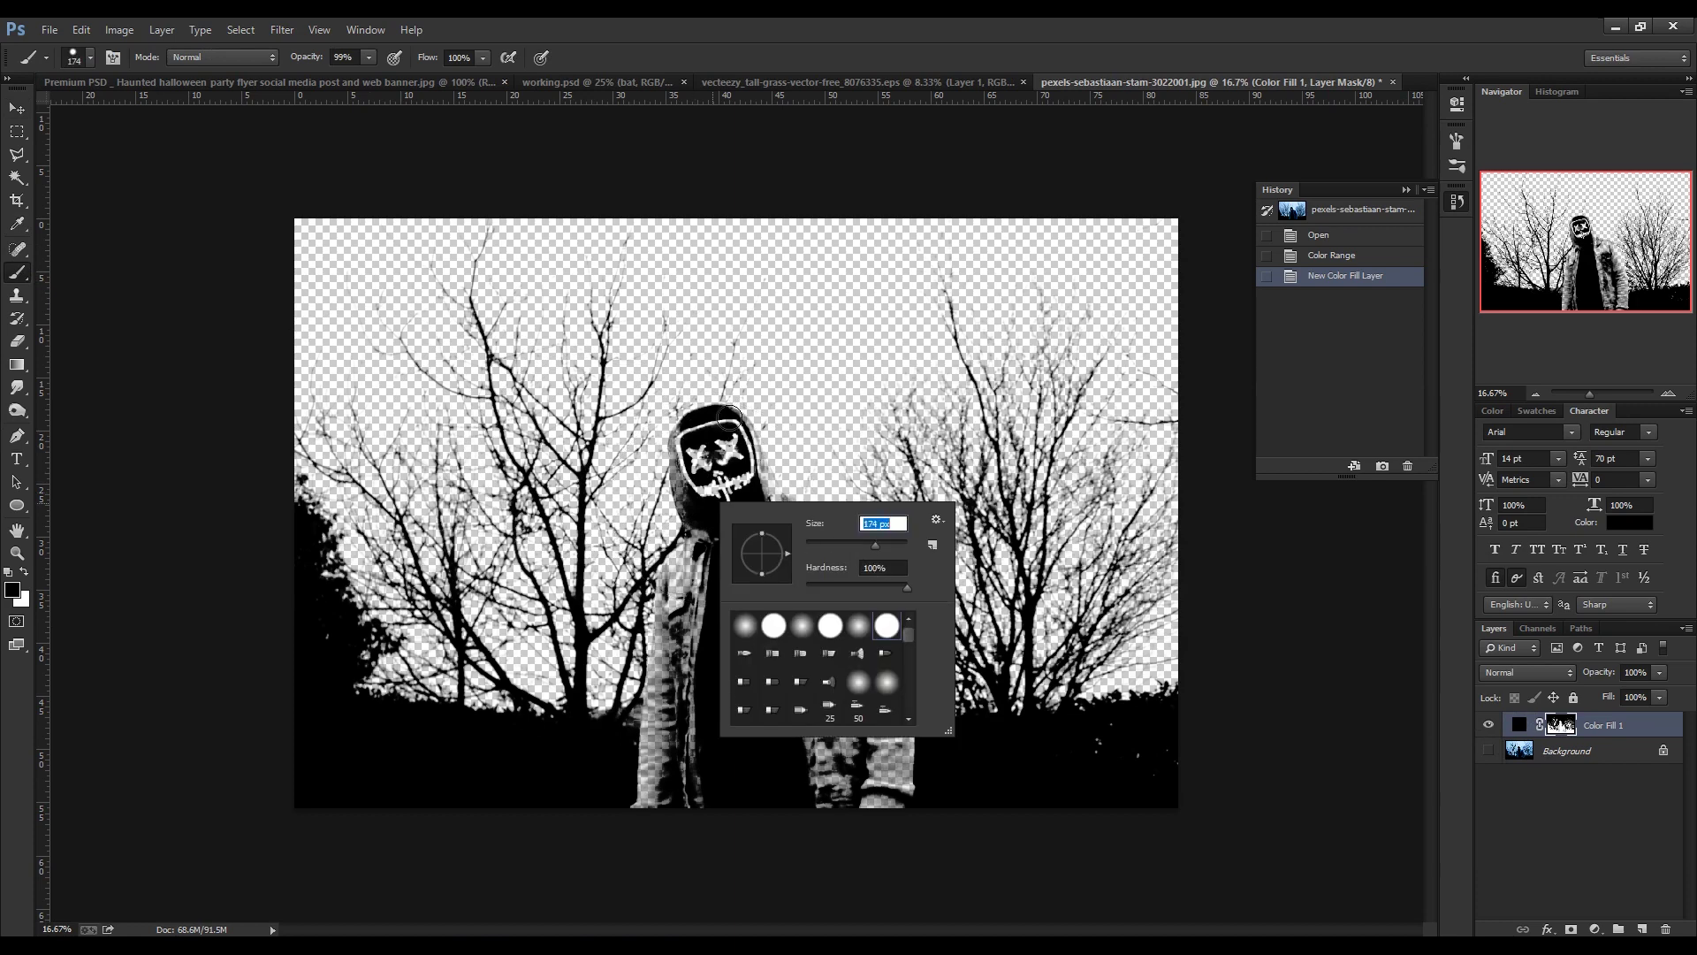
{"action": "left_click_drag", "start_coordinate": [730, 418], "coordinate": [676, 513]}
{"action": "right_click", "coordinate": [756, 541]}
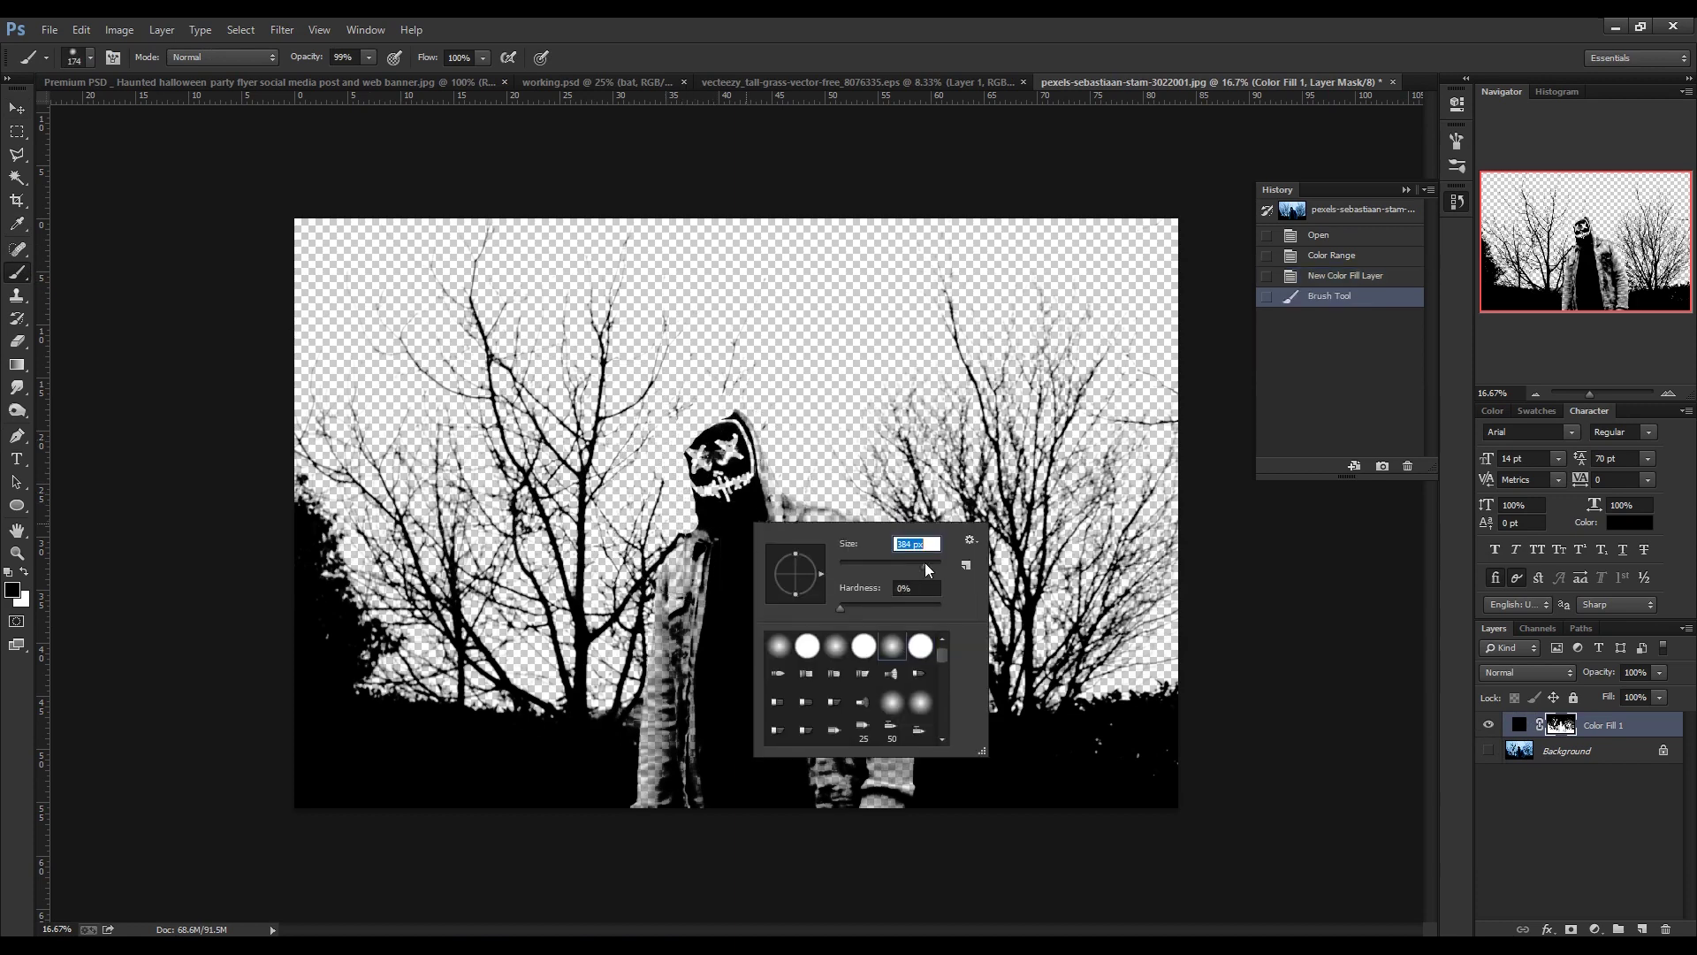
{"action": "mouse_move", "coordinate": [734, 433]}
{"action": "left_mouse_down"}
{"action": "mouse_move", "coordinate": [884, 707]}
{"action": "mouse_move", "coordinate": [707, 760]}
{"action": "mouse_move", "coordinate": [719, 454]}
{"action": "mouse_move", "coordinate": [665, 759]}
{"action": "mouse_move", "coordinate": [799, 681]}
{"action": "left_mouse_up"}
Convert the fill layer to a smart object and marquee-select the right-hand trees
{"action": "right_click", "coordinate": [1646, 728]}
{"action": "left_click", "coordinate": [1635, 200]}
{"action": "key", "text": "m"}
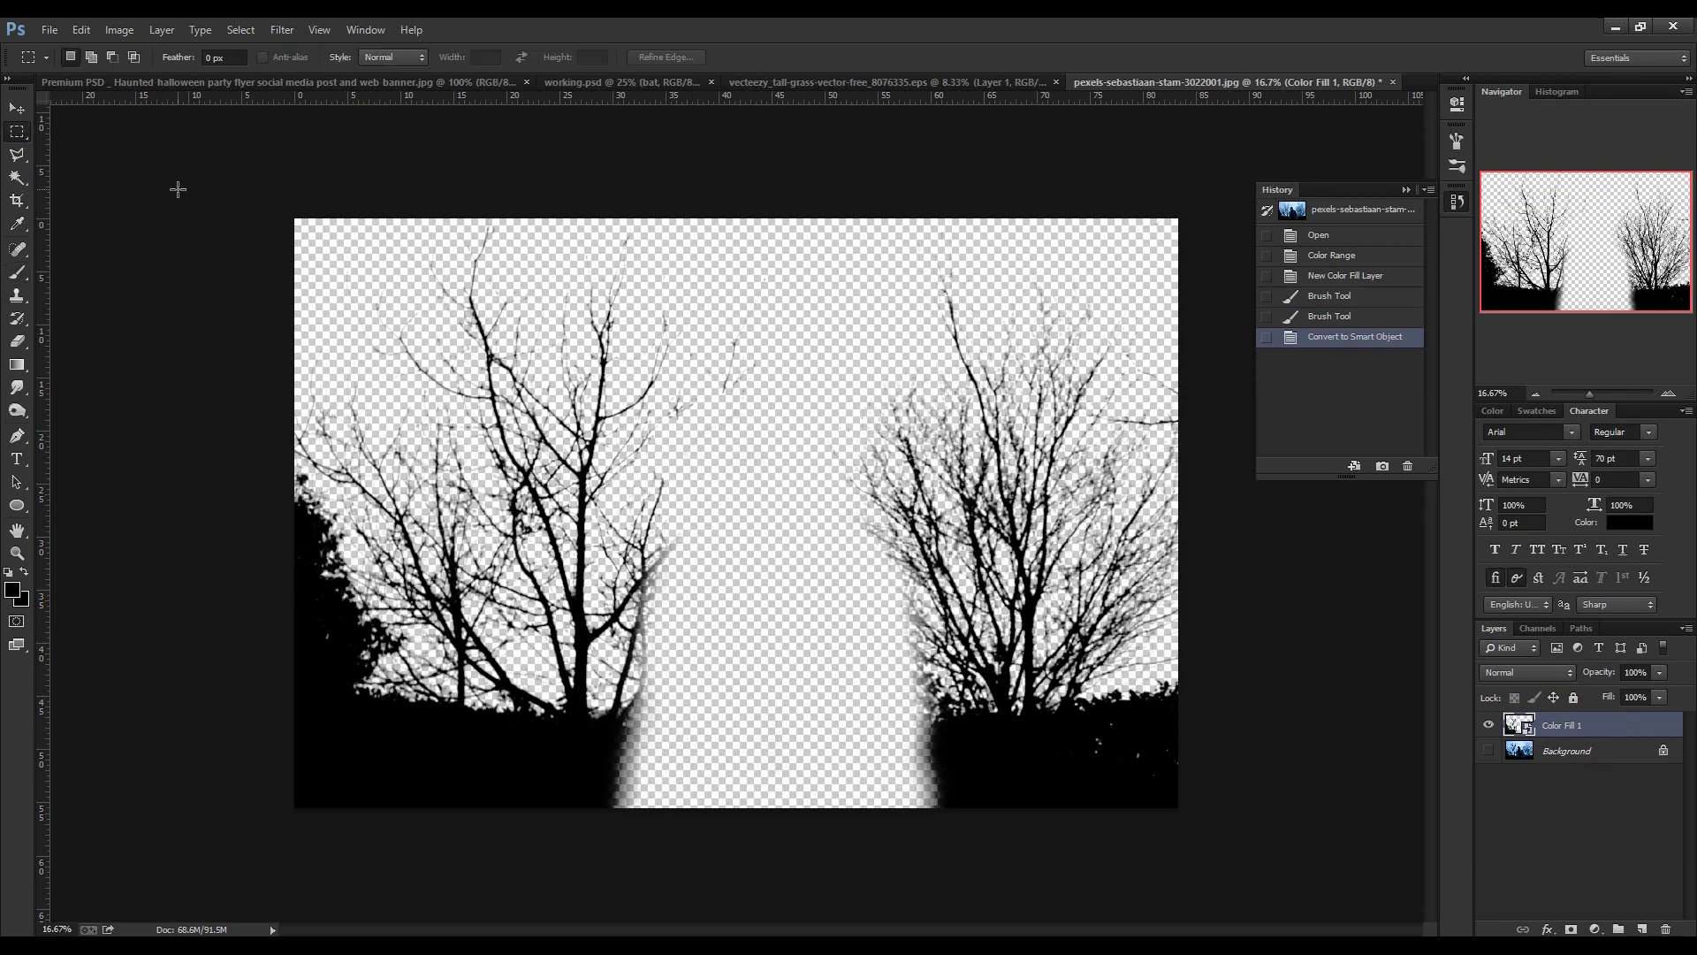
{"action": "left_click", "coordinate": [807, 171]}
{"action": "mouse_move", "coordinate": [748, 744]}
{"action": "left_mouse_down"}
{"action": "mouse_move", "coordinate": [807, 171]}
{"action": "mouse_move", "coordinate": [1286, 879]}
{"action": "left_mouse_up"}
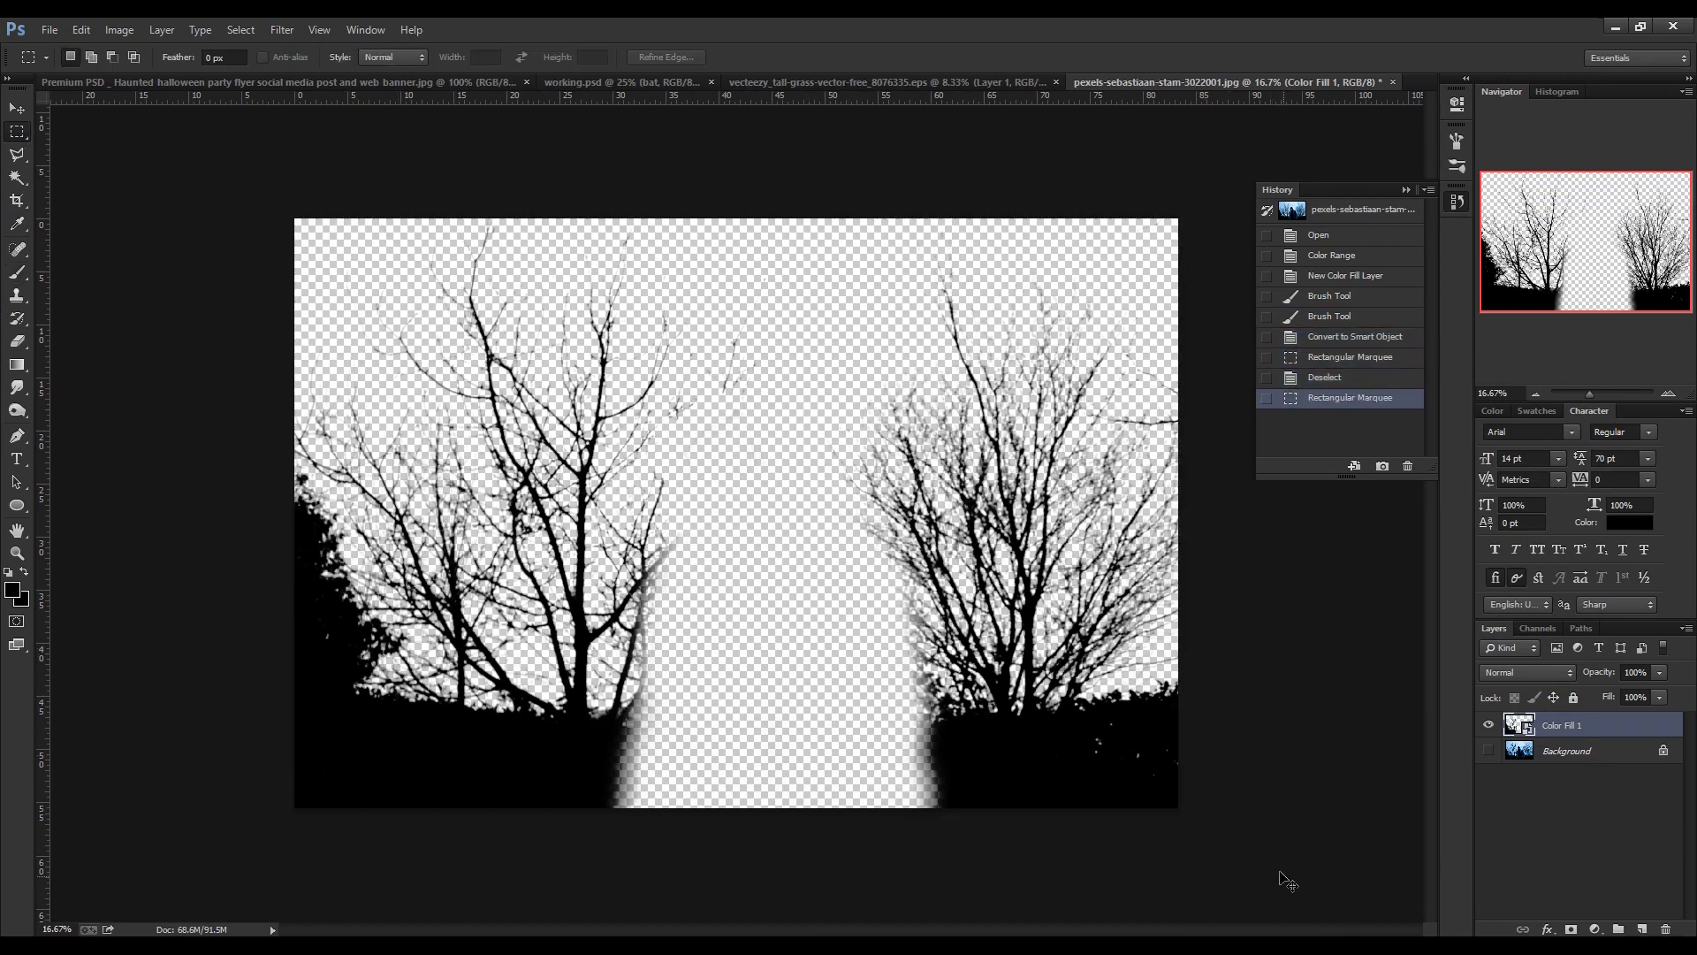
Paste the tree silhouette into the working flyer and convert it to a smart object
{"action": "left_click", "coordinate": [572, 82]}
{"action": "key", "text": "ctrl+v"}
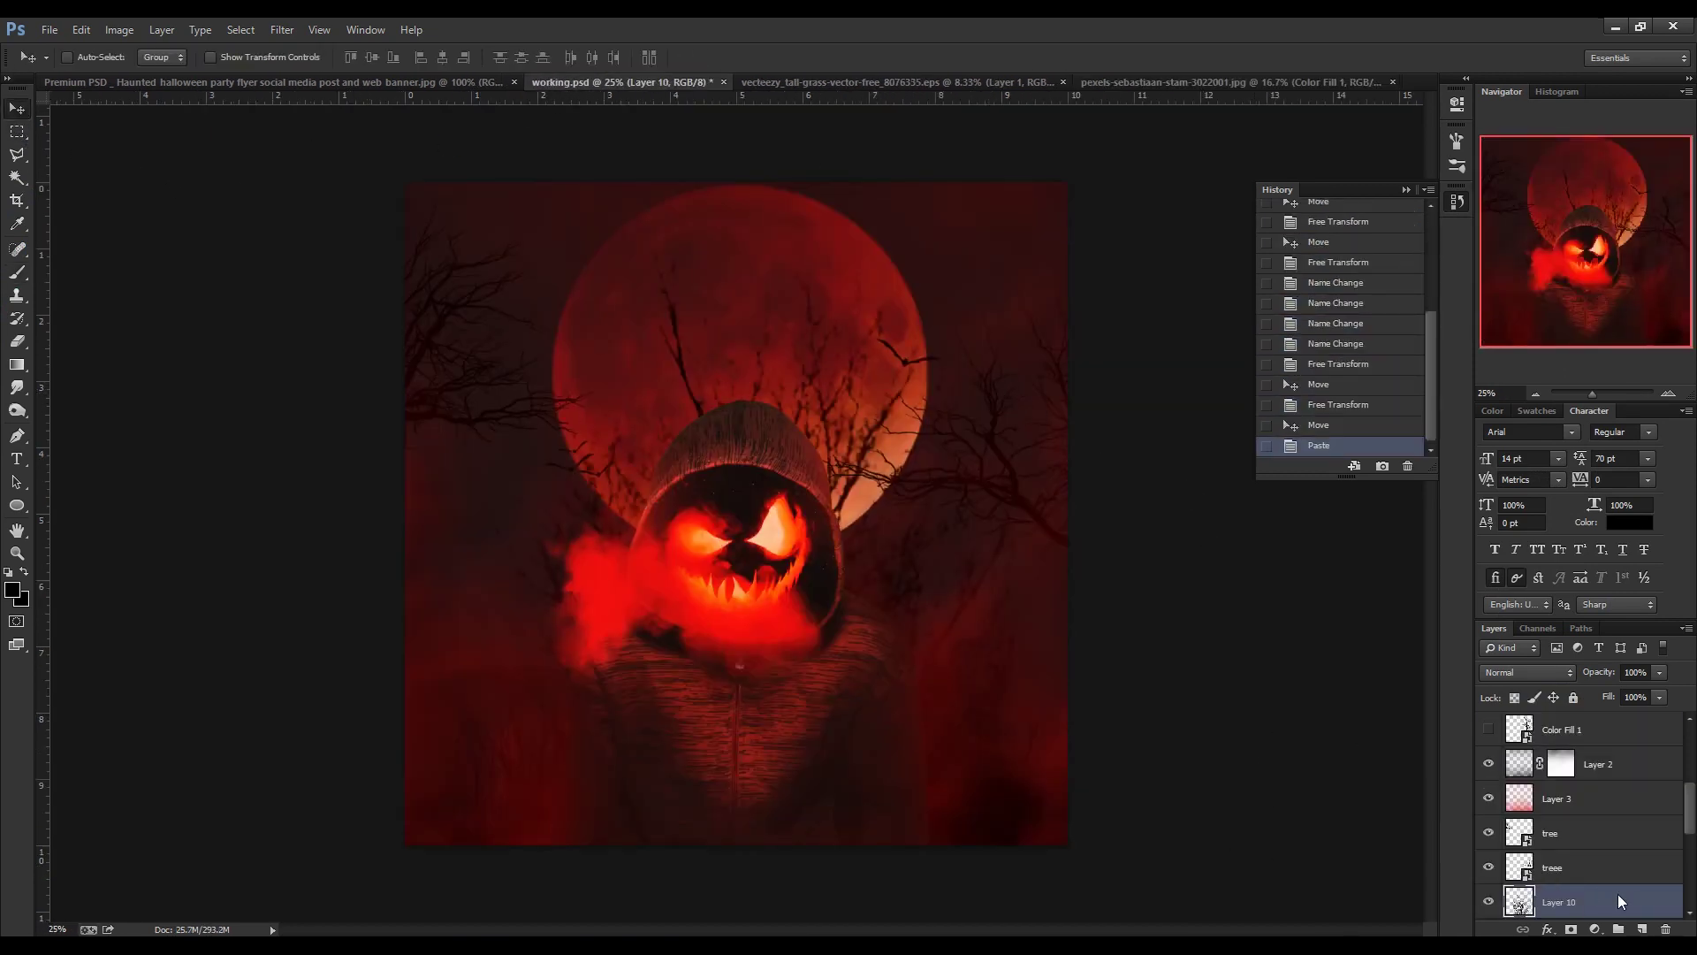
{"action": "right_click", "coordinate": [1591, 902]}
{"action": "left_click", "coordinate": [1568, 368]}
Scale the pasted trees to about 34% and place them over the dark trees
{"action": "key", "text": "ctrl+t"}
{"action": "left_click_drag", "start_coordinate": [1012, 183], "coordinate": [720, 651]}
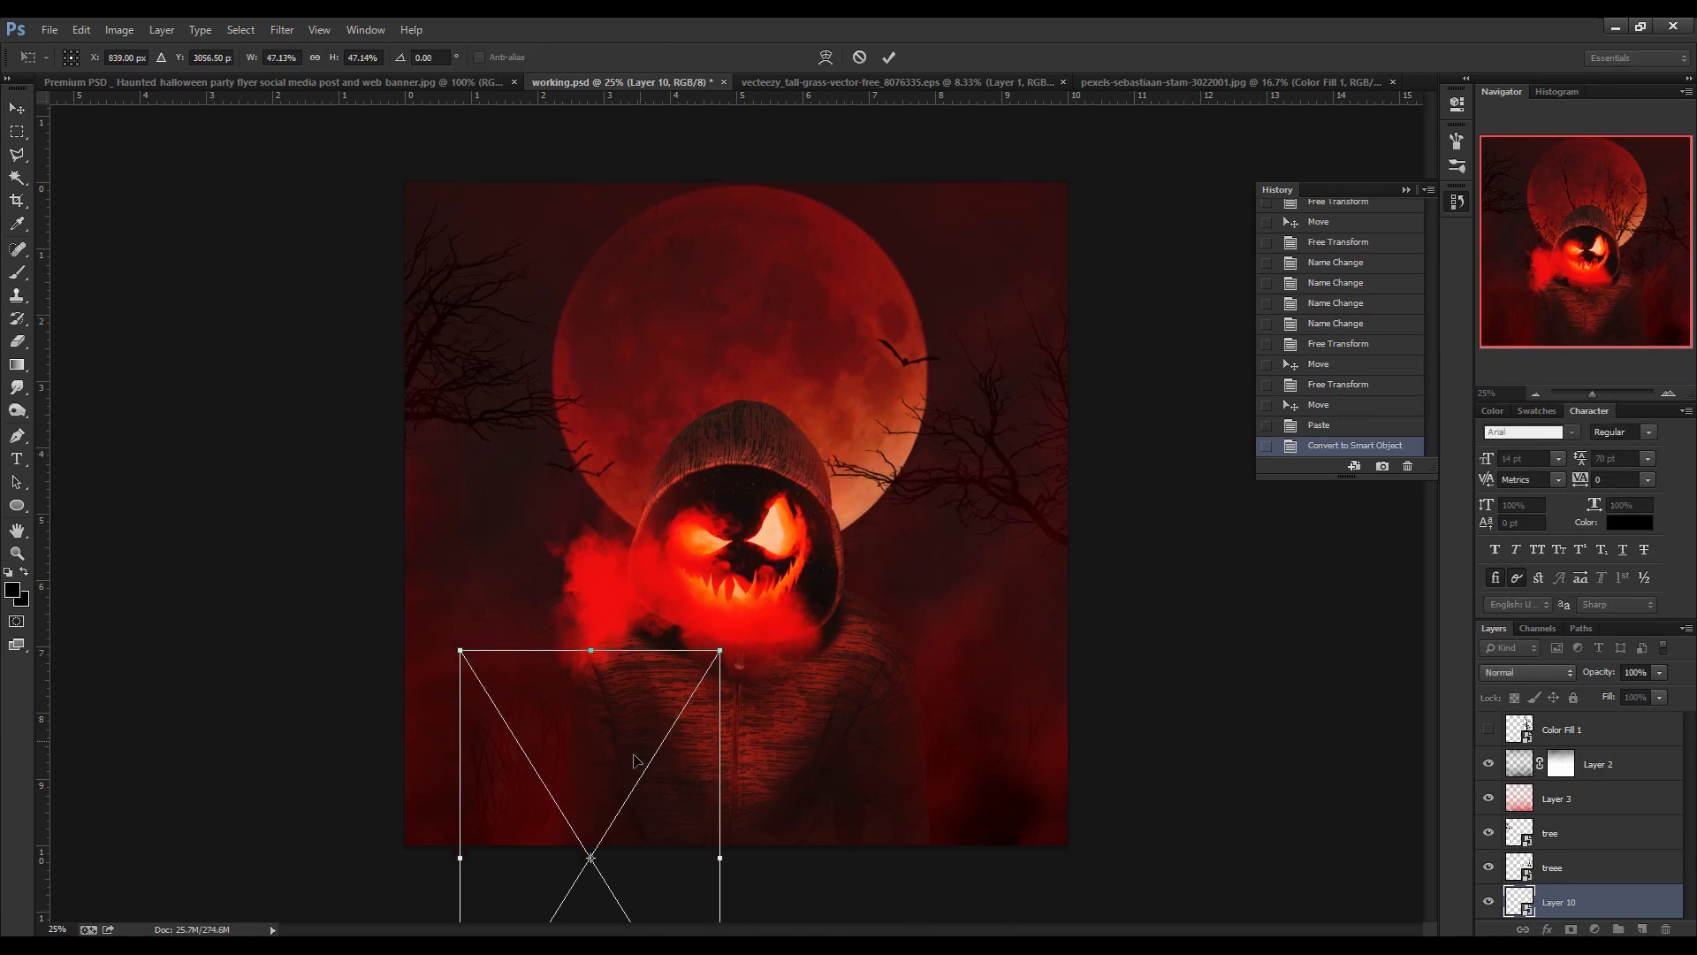
{"action": "left_click_drag", "start_coordinate": [654, 721], "coordinate": [928, 356]}
{"action": "left_click_drag", "start_coordinate": [995, 285], "coordinate": [922, 401]}
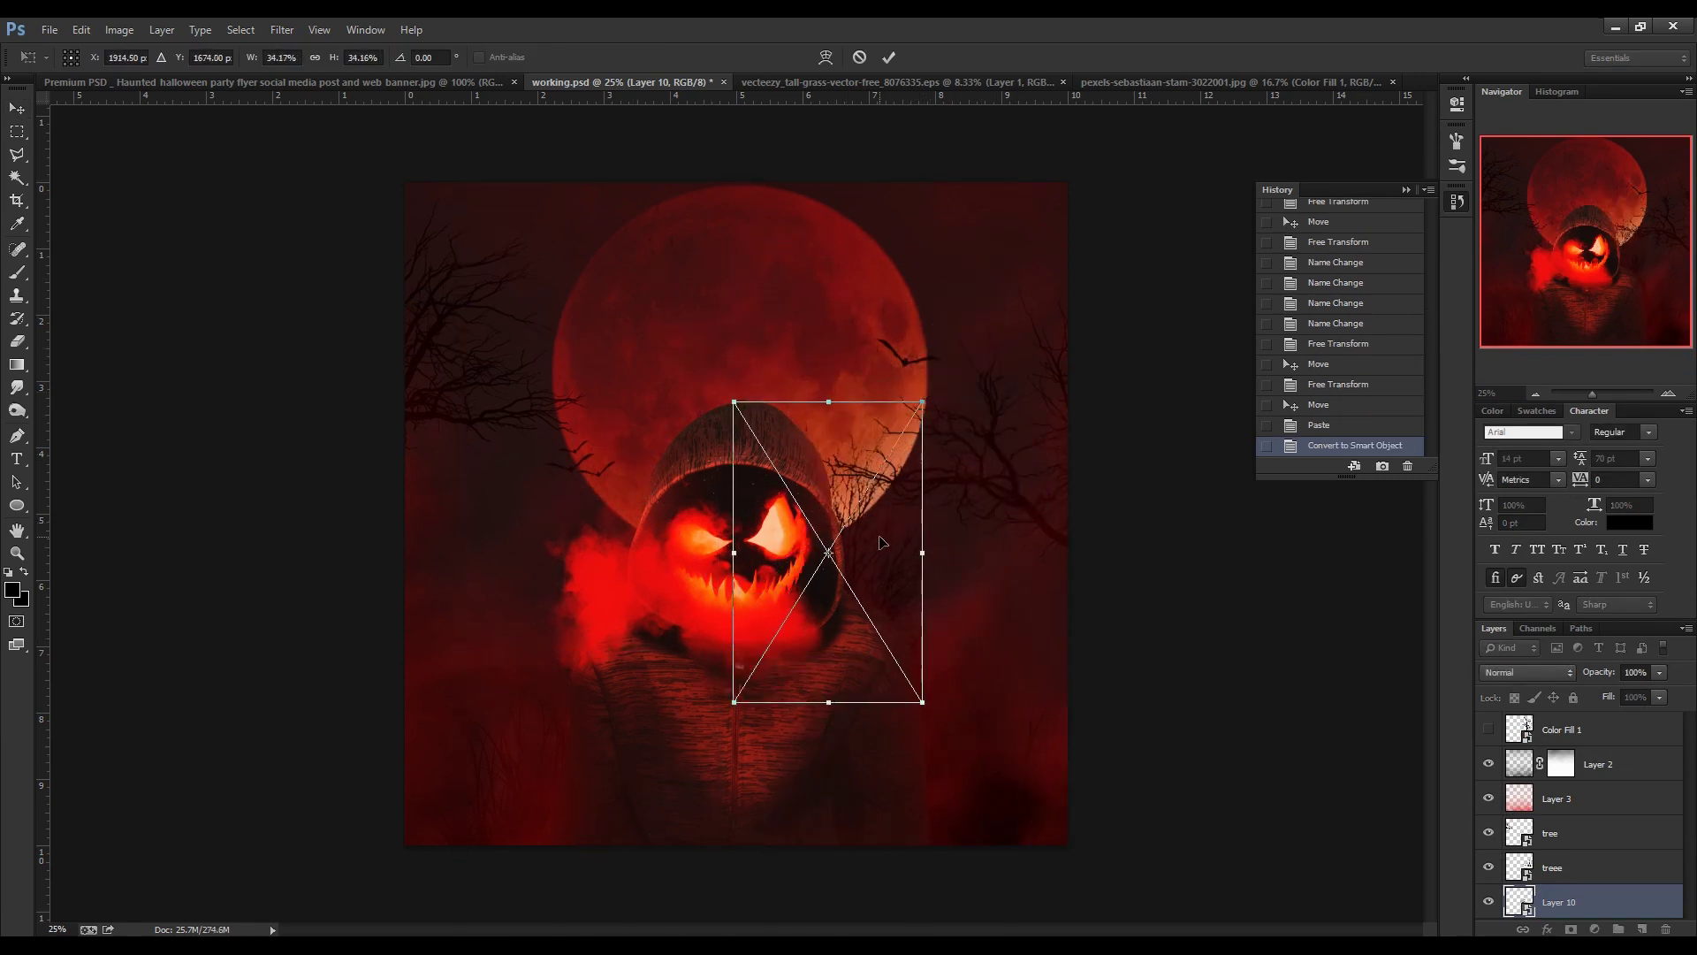
{"action": "left_click_drag", "start_coordinate": [887, 543], "coordinate": [492, 562]}
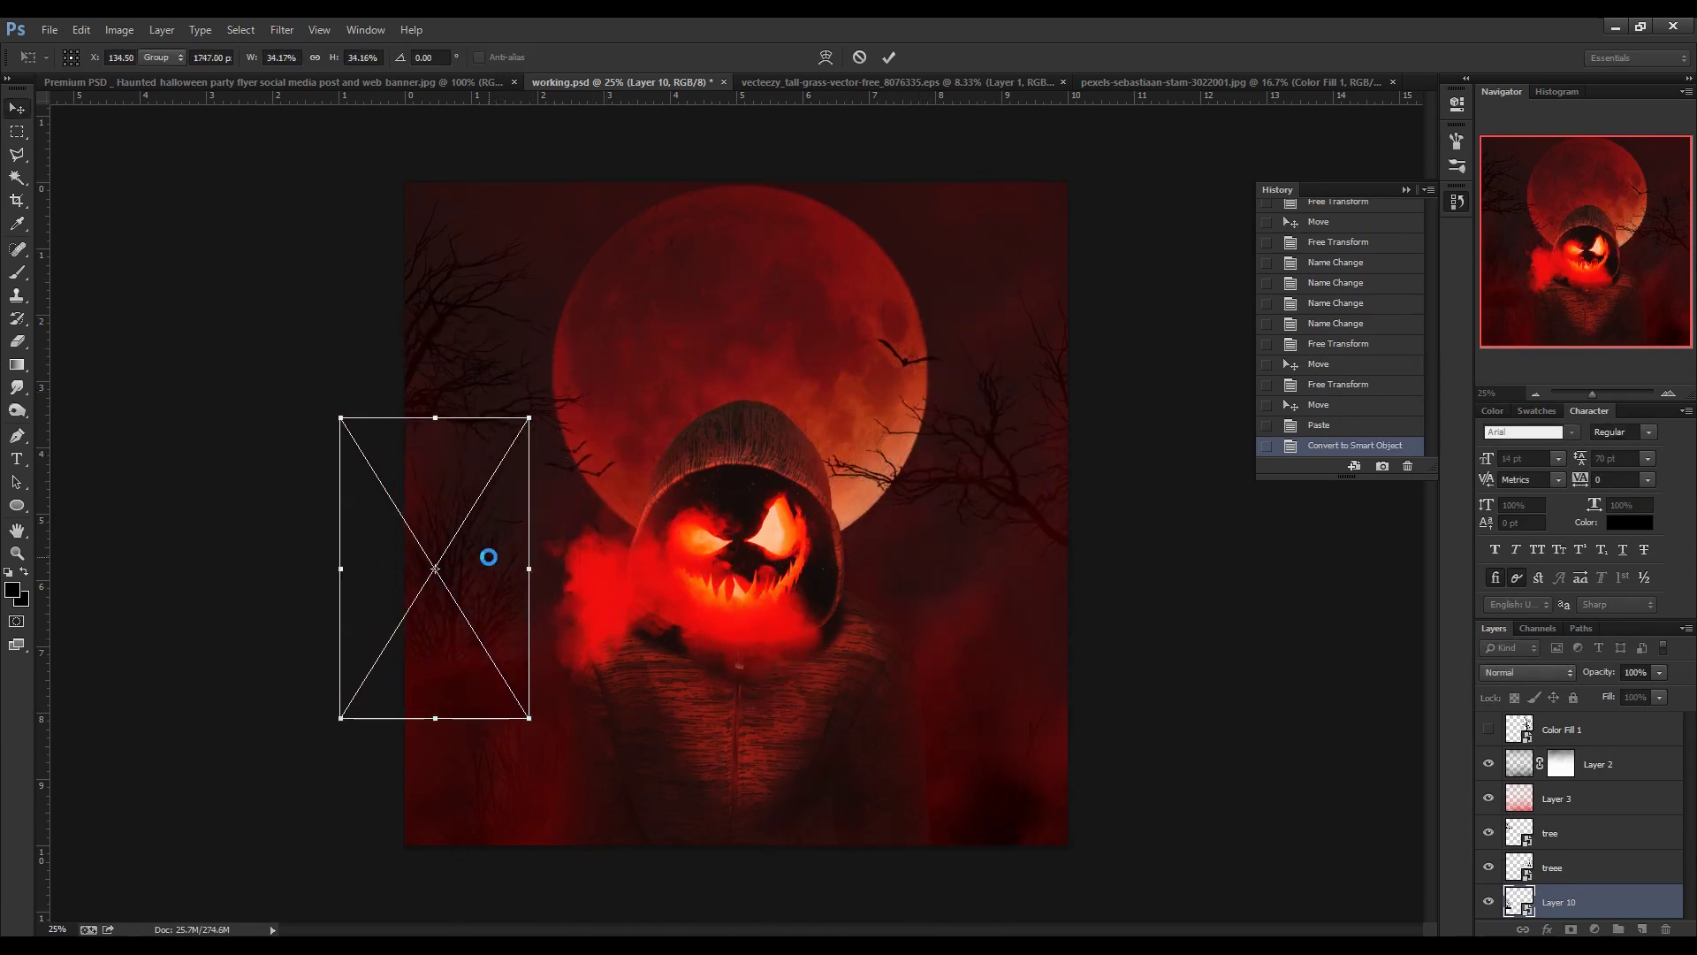
{"action": "key", "text": "Return"}
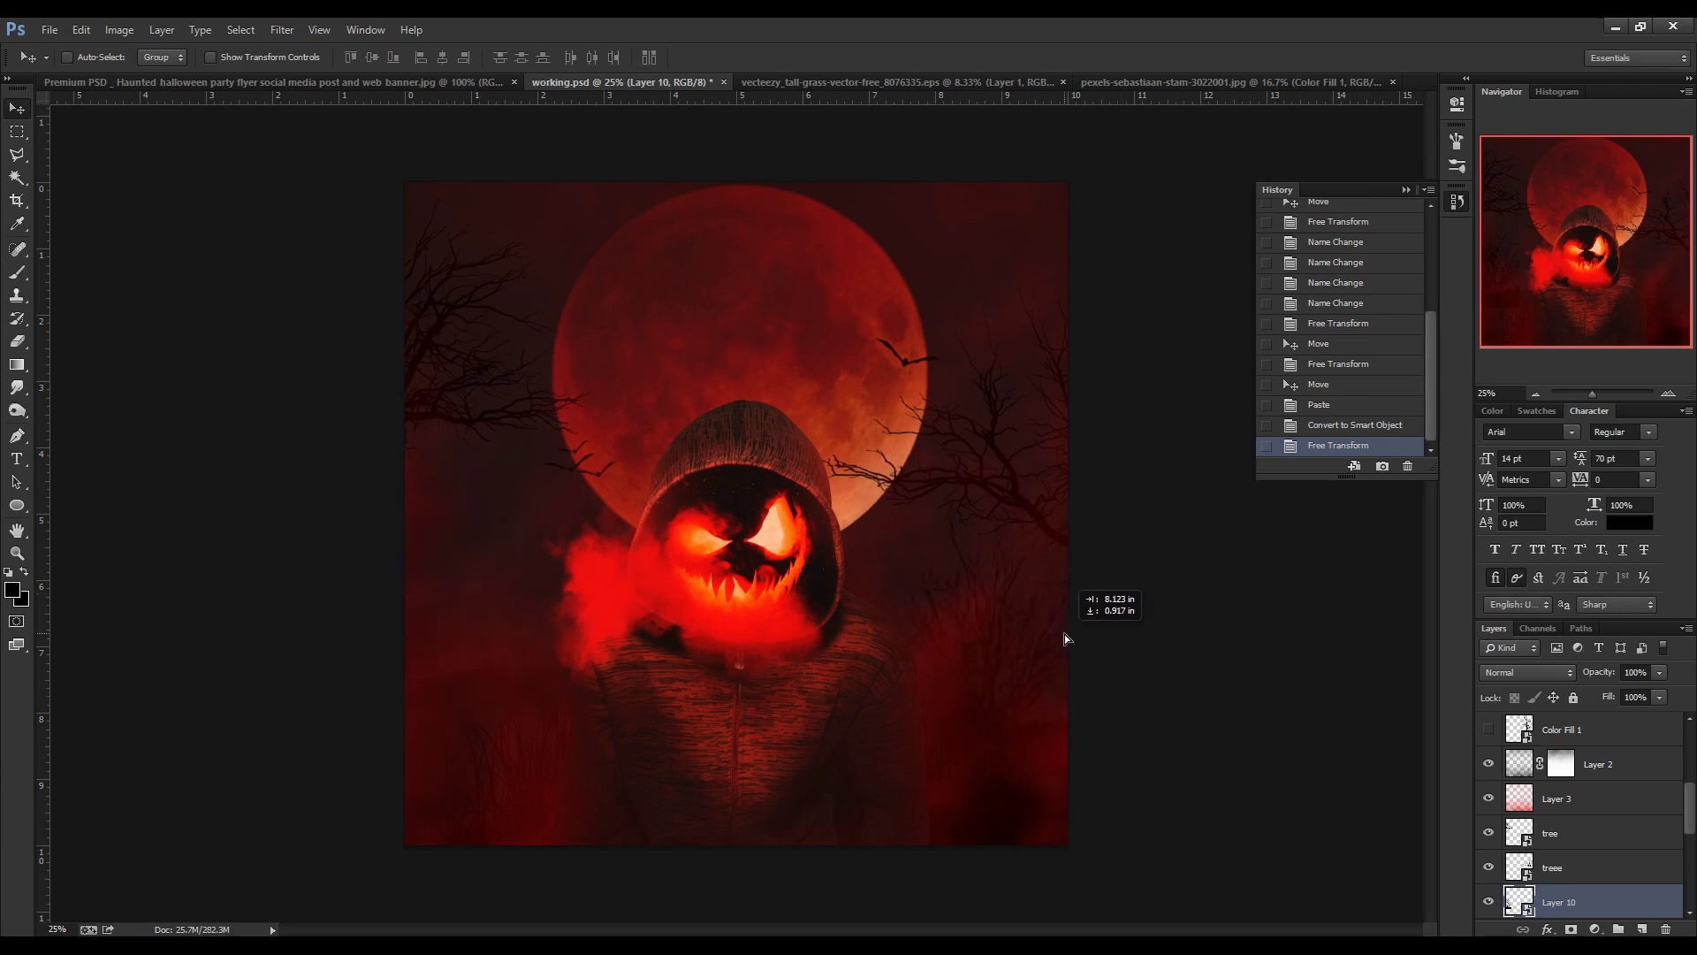
{"action": "left_click_drag", "start_coordinate": [1072, 629], "coordinate": [1064, 634]}
Apply a 2 px Gaussian Blur to the pasted trees
{"action": "key", "text": "ctrl+plus"}
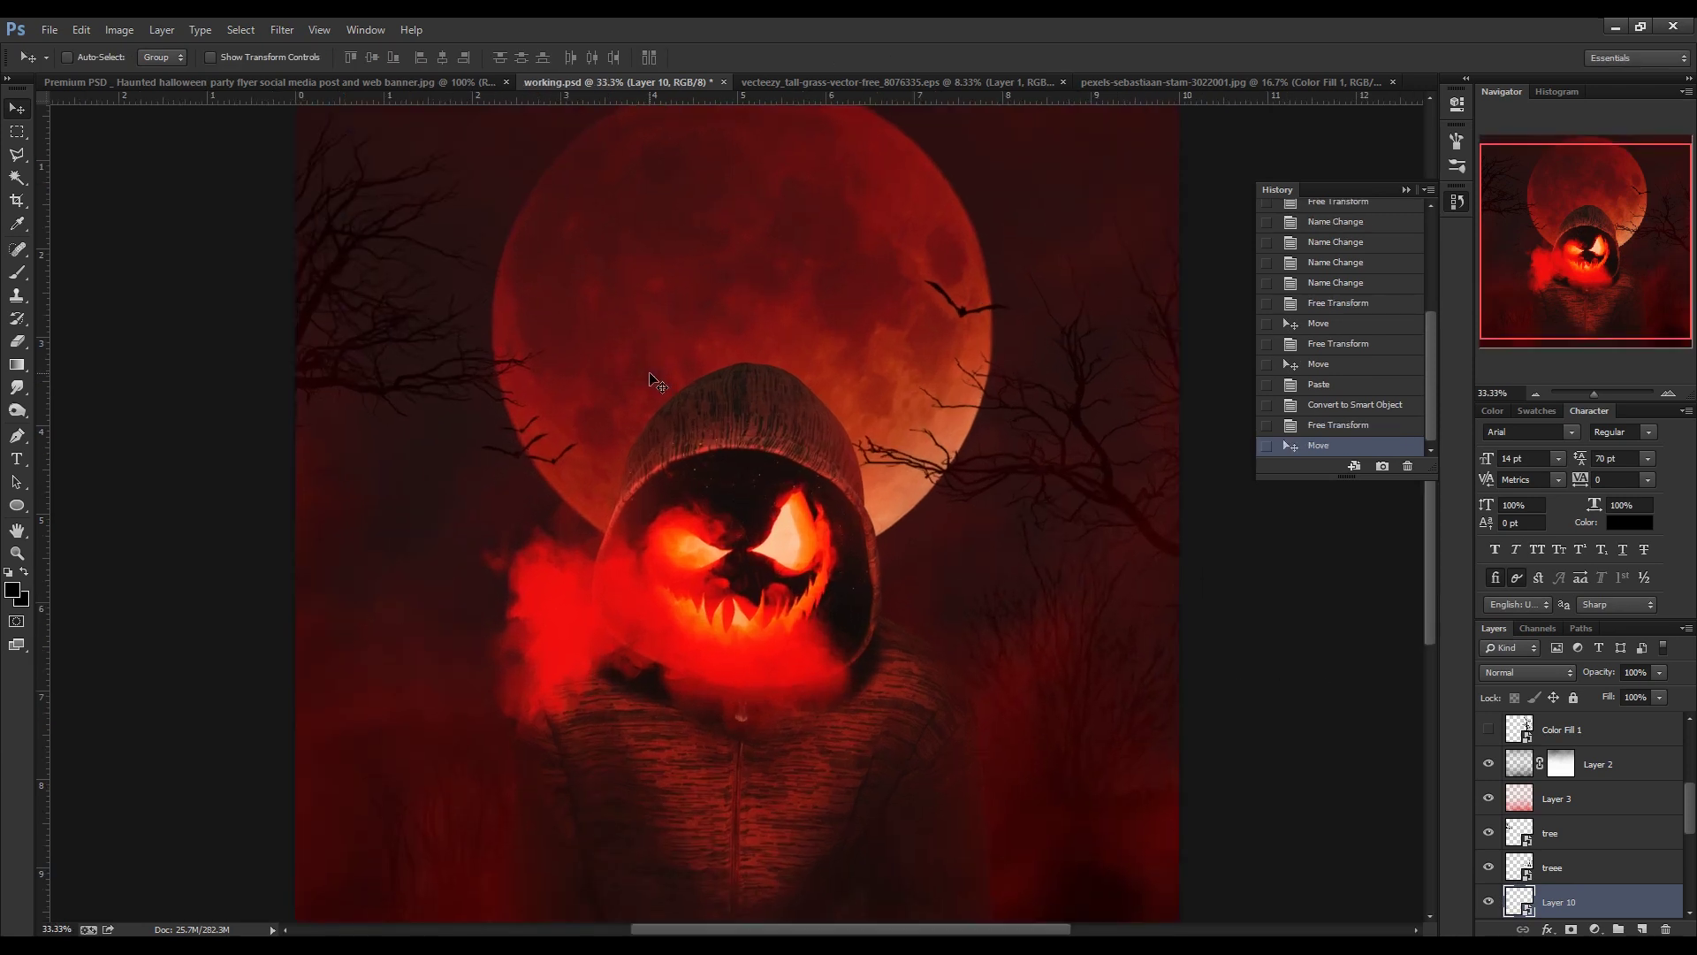
{"action": "left_click", "coordinate": [282, 29]}
{"action": "left_click", "coordinate": [566, 349]}
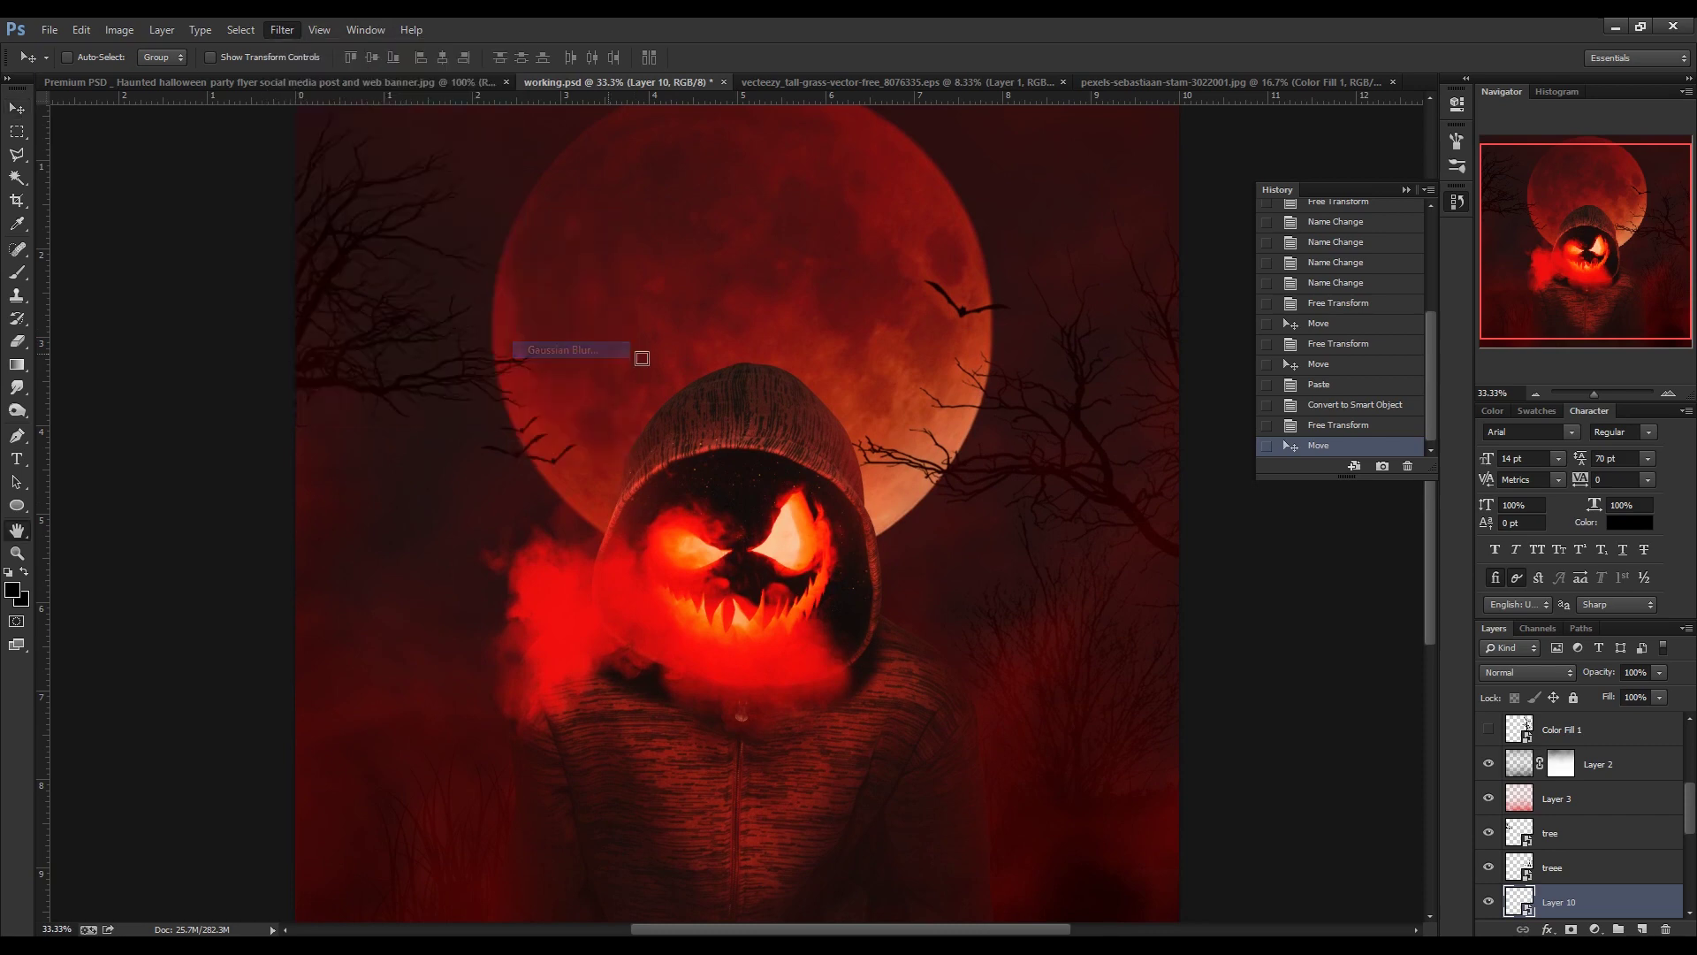
{"action": "type", "text": "5"}
{"action": "key", "text": "Return"}
{"action": "key", "text": "v"}
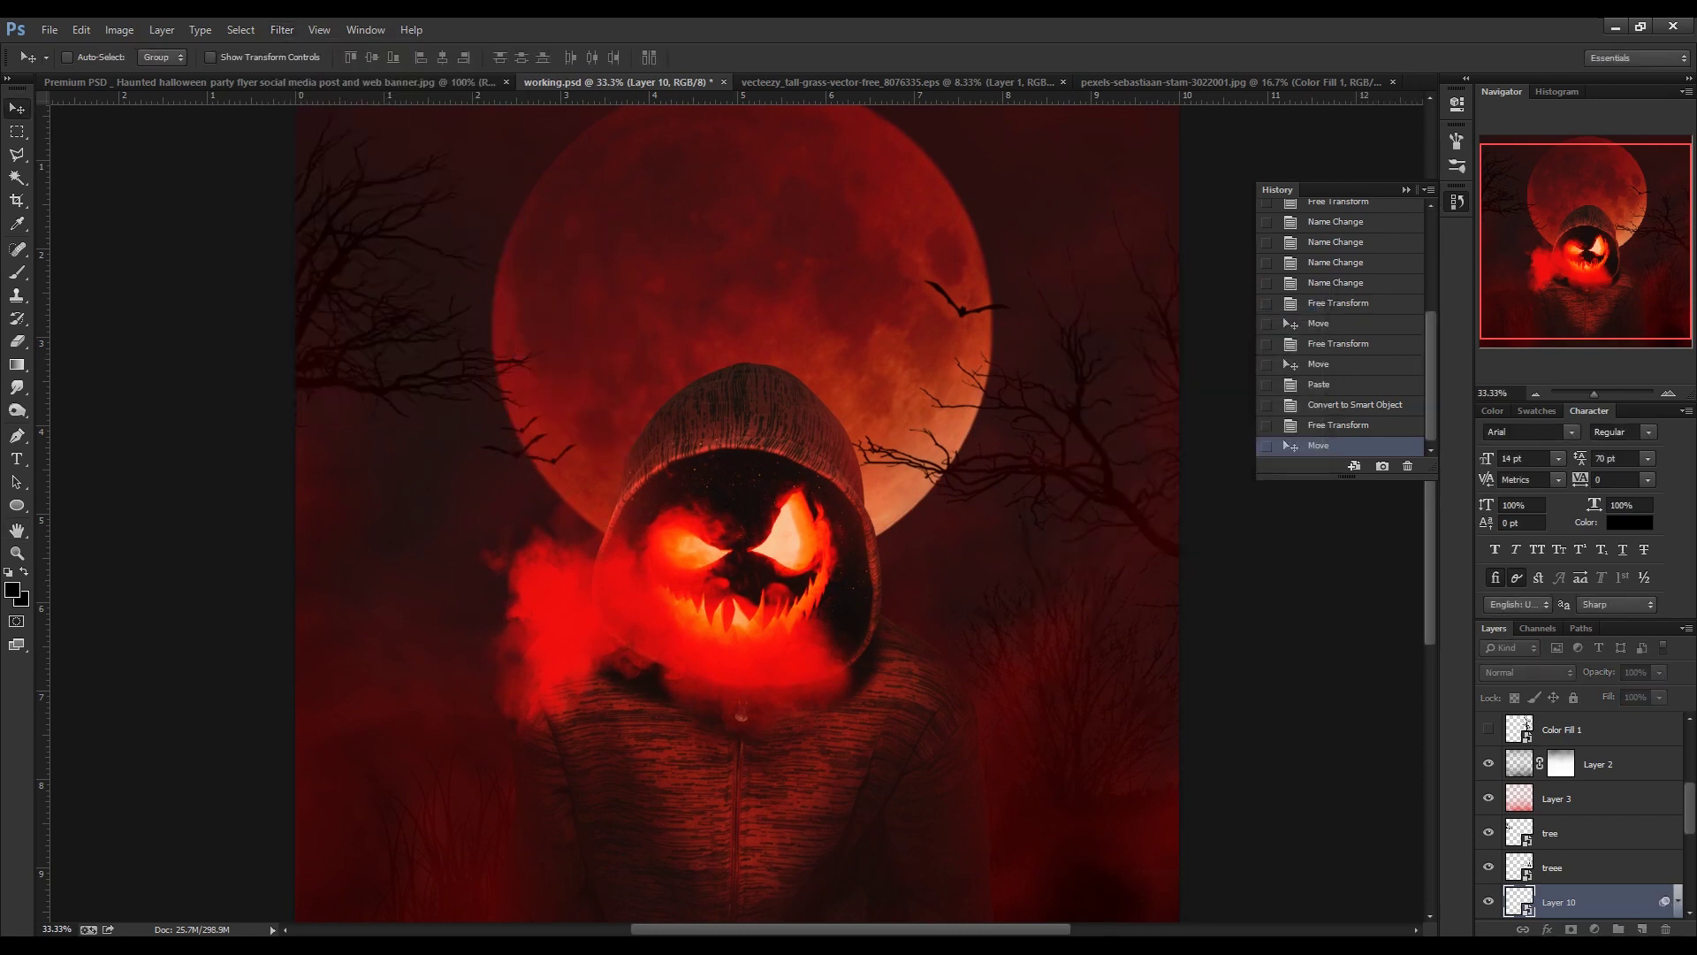
{"action": "scroll", "coordinate": [1099, 495], "scroll_direction": "down", "scroll_amount": 3}
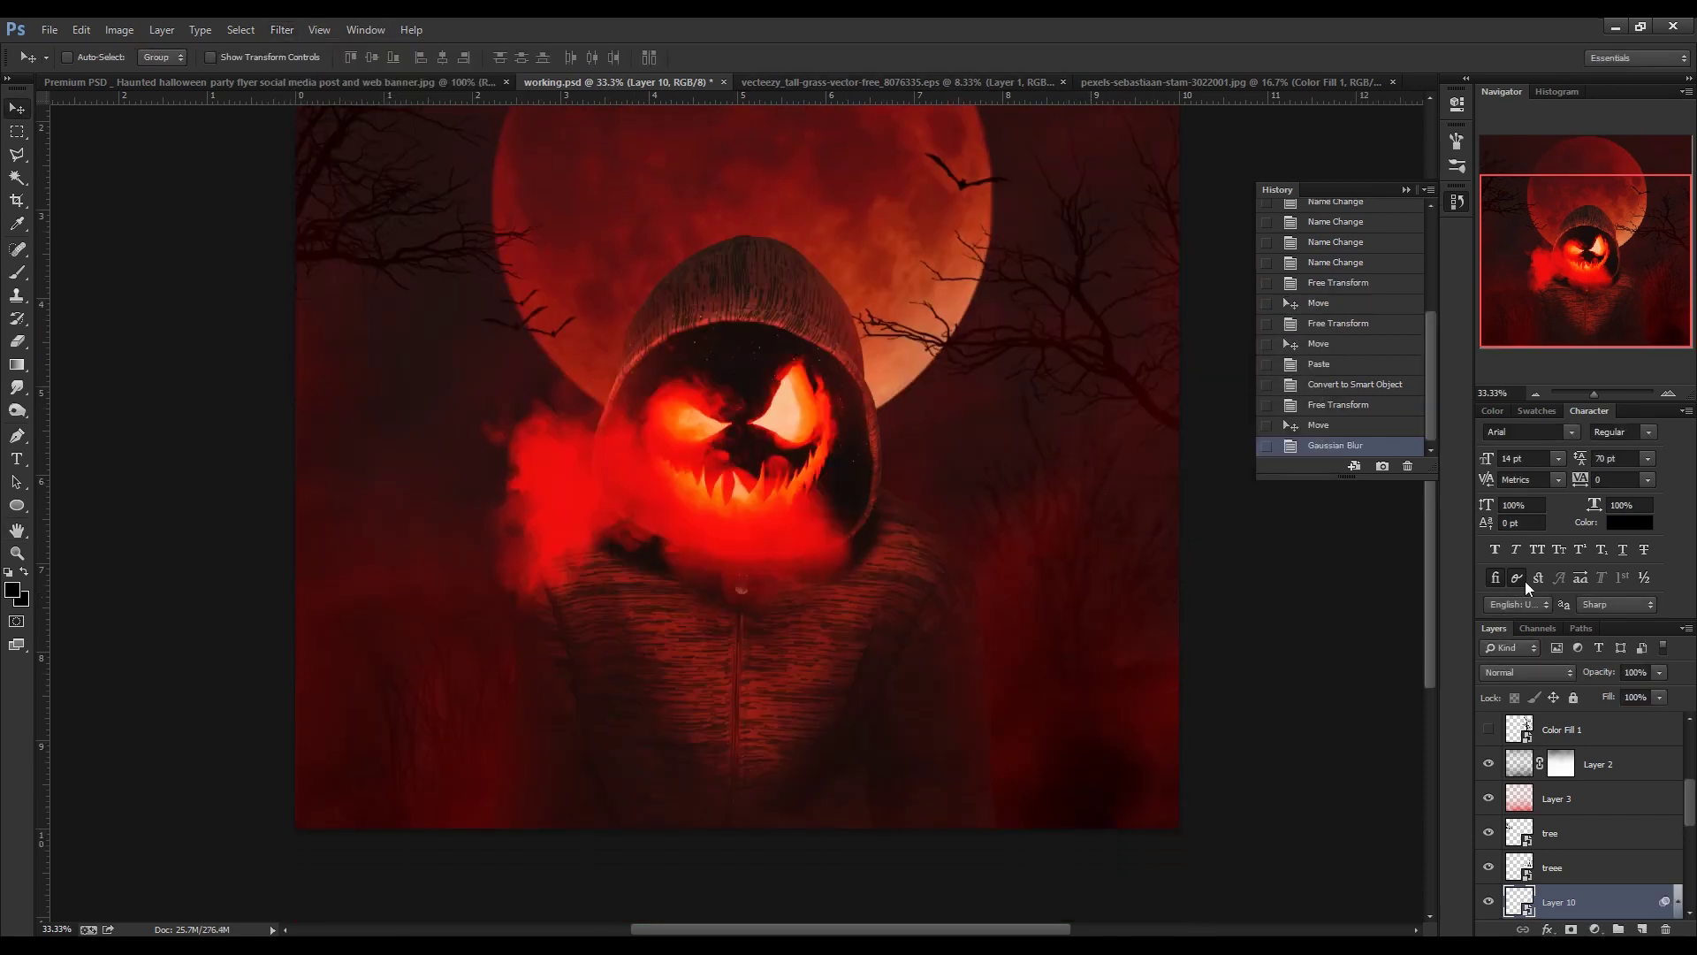
Marquee-select the left half of the trees in the silhouette document
{"action": "left_click", "coordinate": [1117, 79]}
{"action": "left_click", "coordinate": [16, 132]}
{"action": "mouse_move", "coordinate": [252, 221]}
{"action": "left_mouse_down"}
{"action": "mouse_move", "coordinate": [791, 896]}
{"action": "mouse_move", "coordinate": [702, 879]}
{"action": "left_mouse_up"}
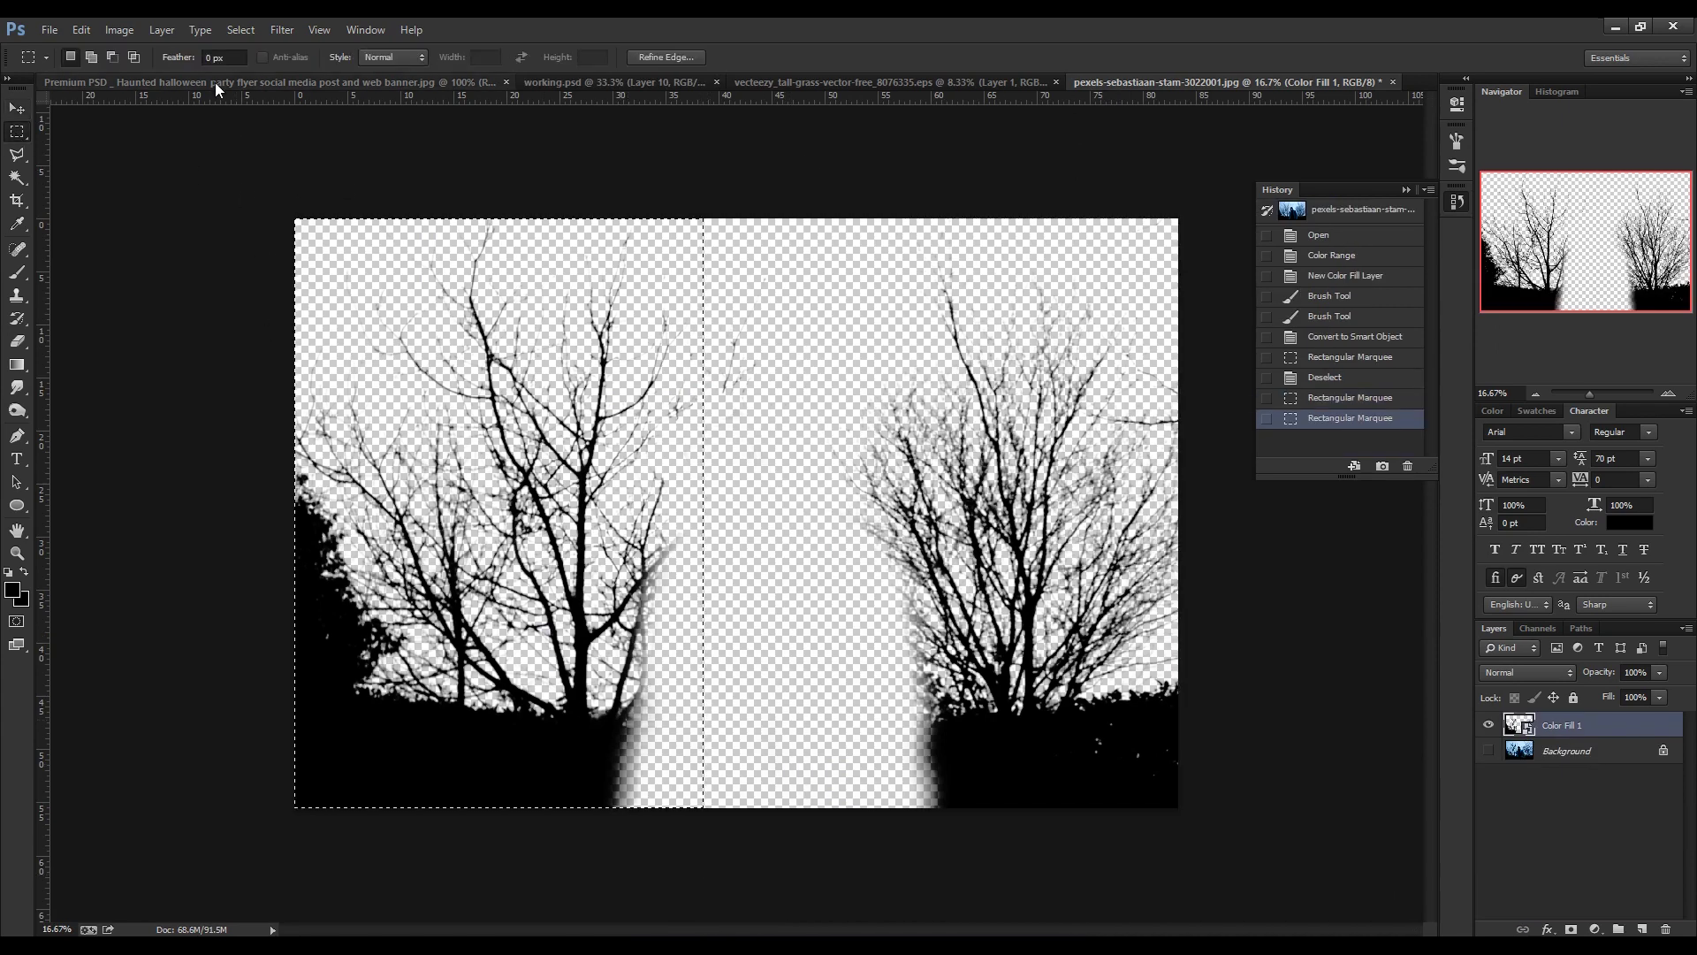
Paste the left trees into the flyer and convert them to a smart object
{"action": "right_click", "coordinate": [942, 78]}
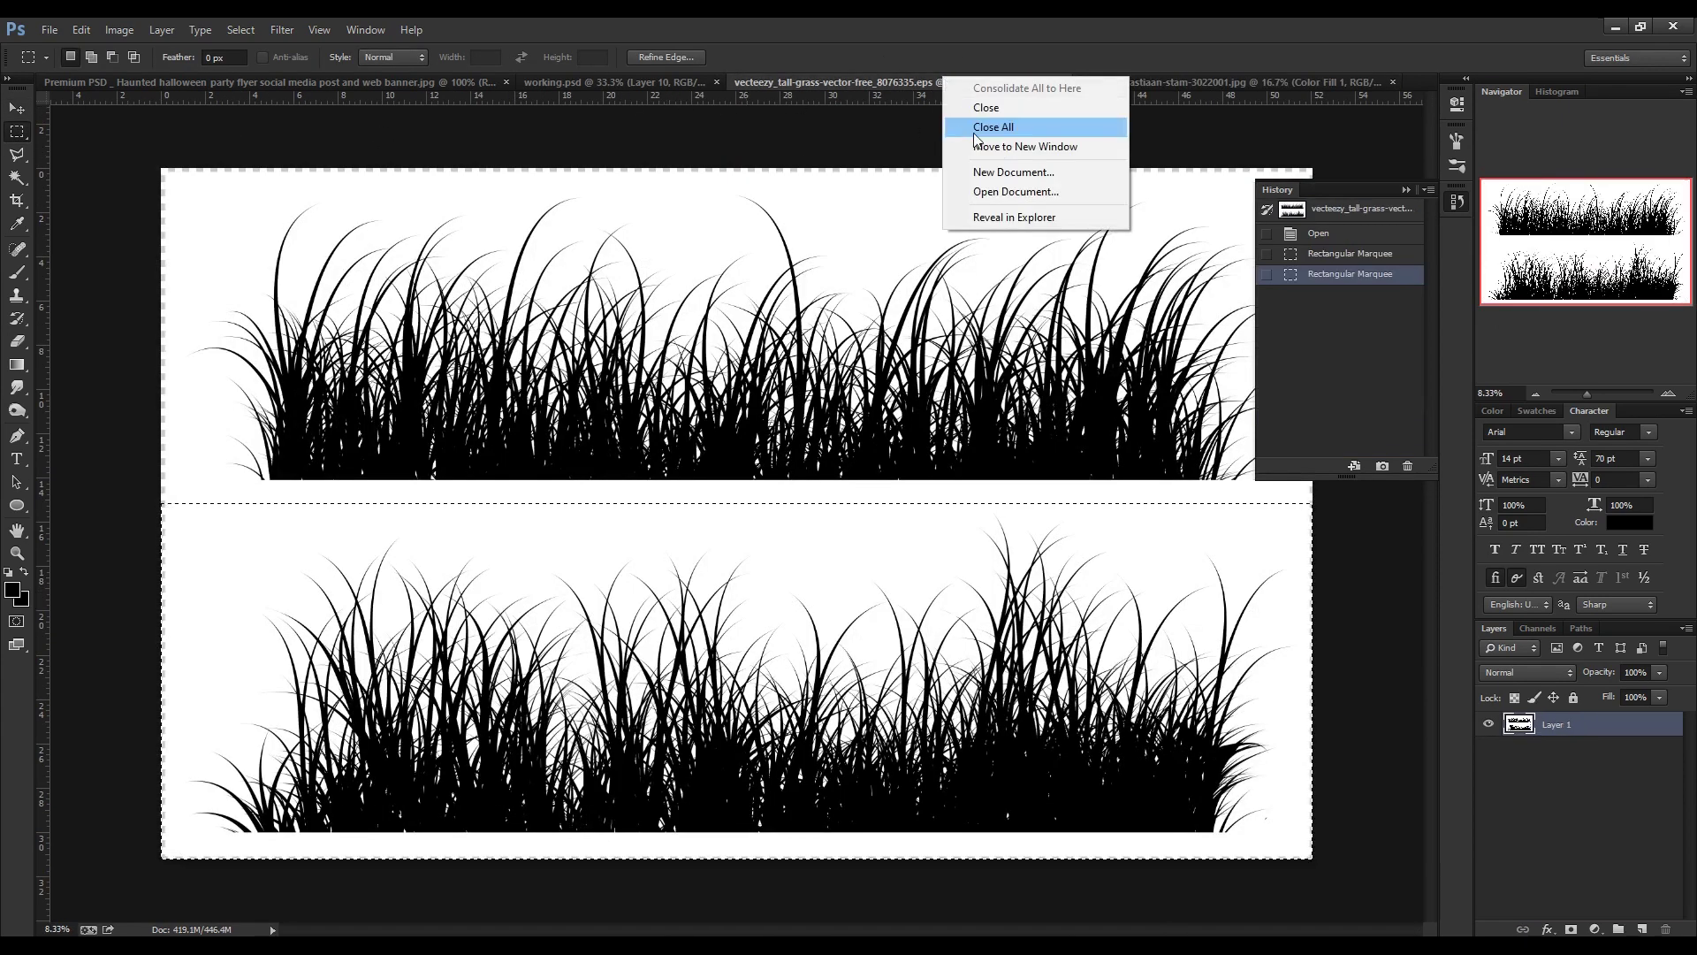
{"action": "left_click", "coordinate": [598, 84]}
{"action": "key", "text": "ctrl+v"}
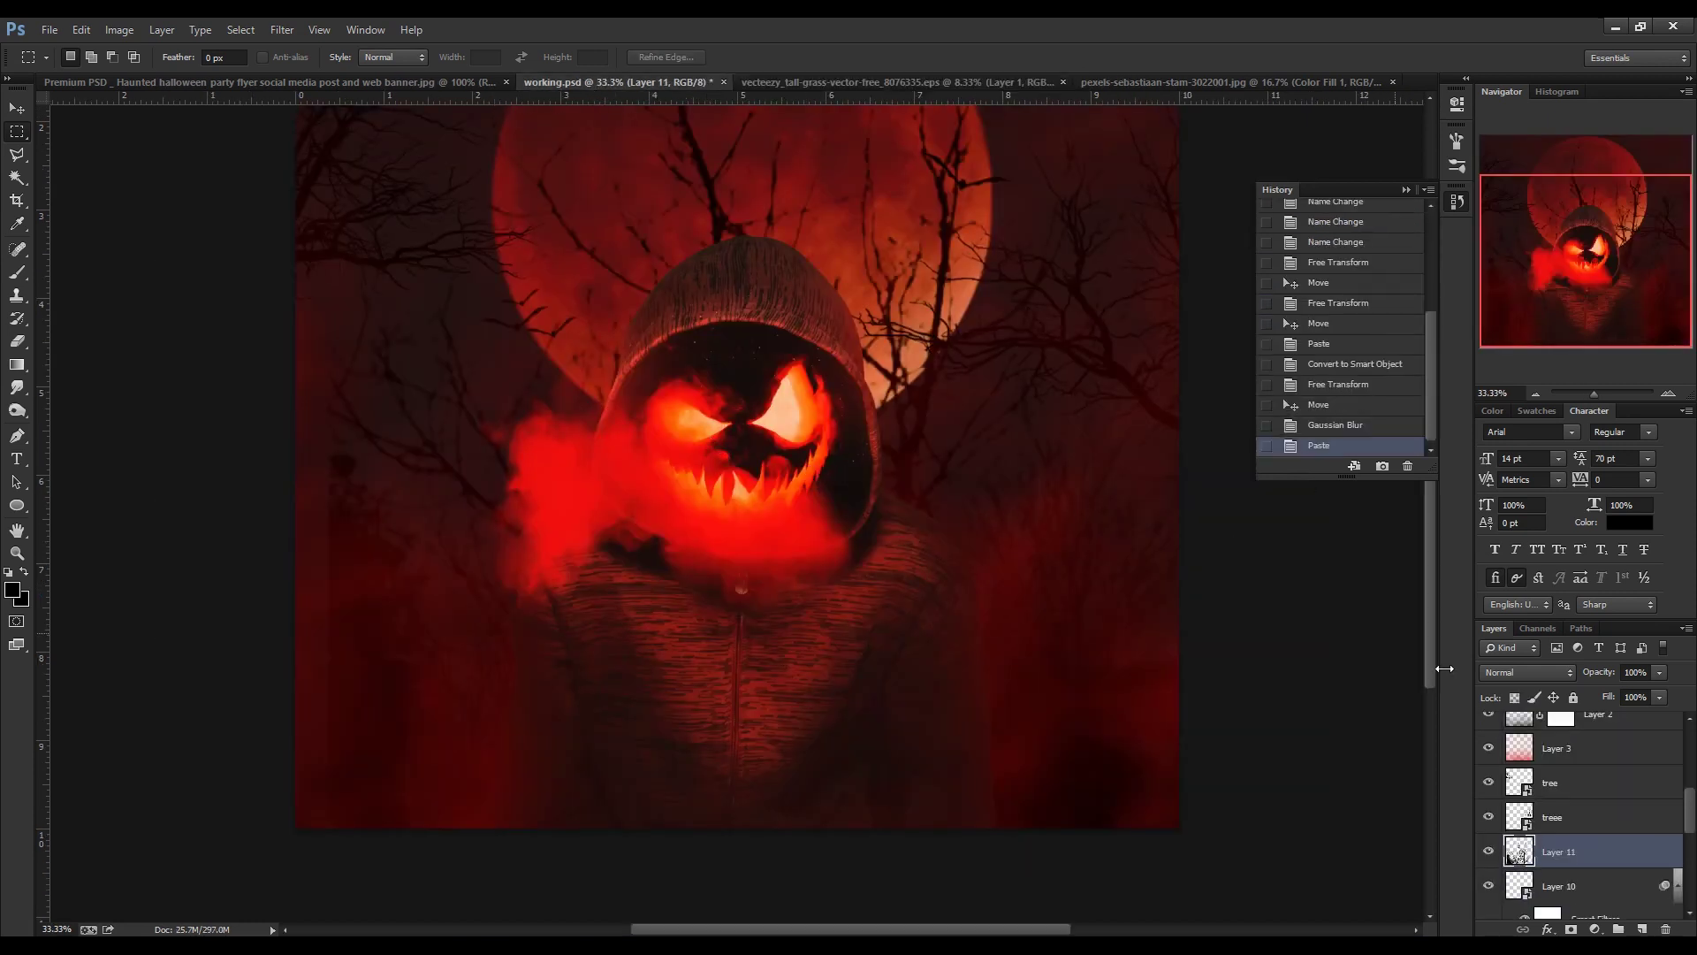
{"action": "right_click", "coordinate": [1560, 851]}
{"action": "left_click", "coordinate": [1573, 323]}
Scale the new trees to about 37% and position them on the flyer's left
{"action": "left_click", "coordinate": [21, 112]}
{"action": "key", "text": "ctrl+t"}
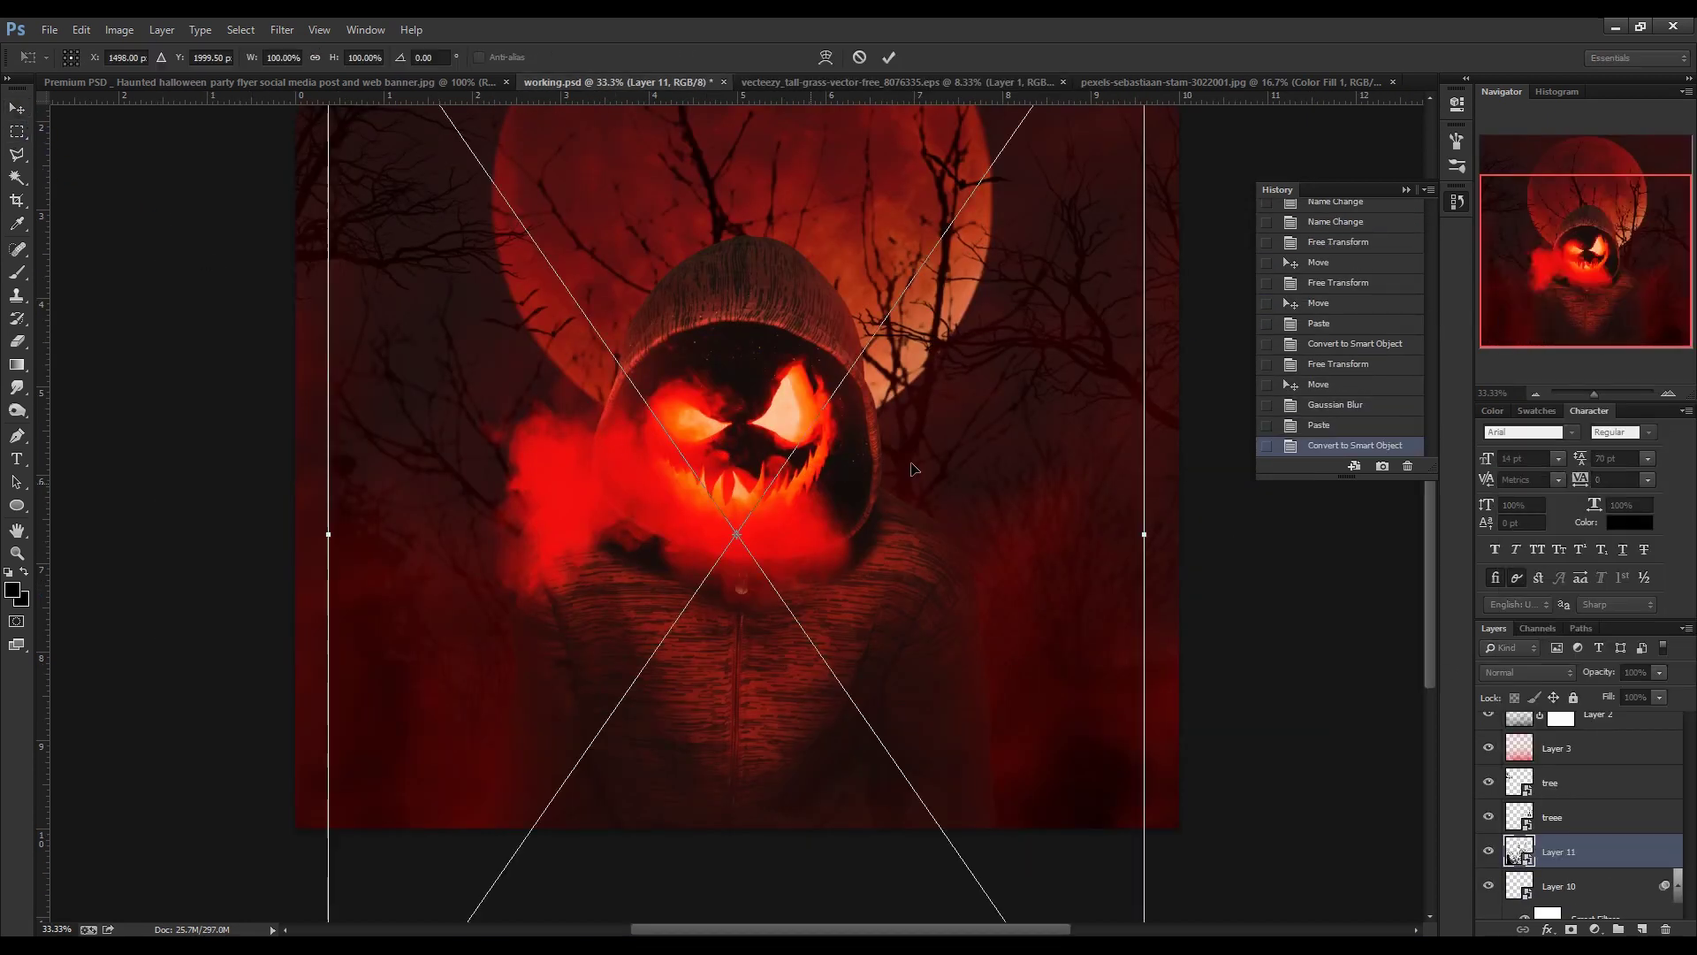
{"action": "left_click_drag", "start_coordinate": [1150, 911], "coordinate": [809, 919]}
{"action": "mouse_move", "coordinate": [760, 592]}
{"action": "left_mouse_down"}
{"action": "mouse_move", "coordinate": [508, 355]}
{"action": "mouse_move", "coordinate": [473, 294]}
{"action": "left_mouse_up"}
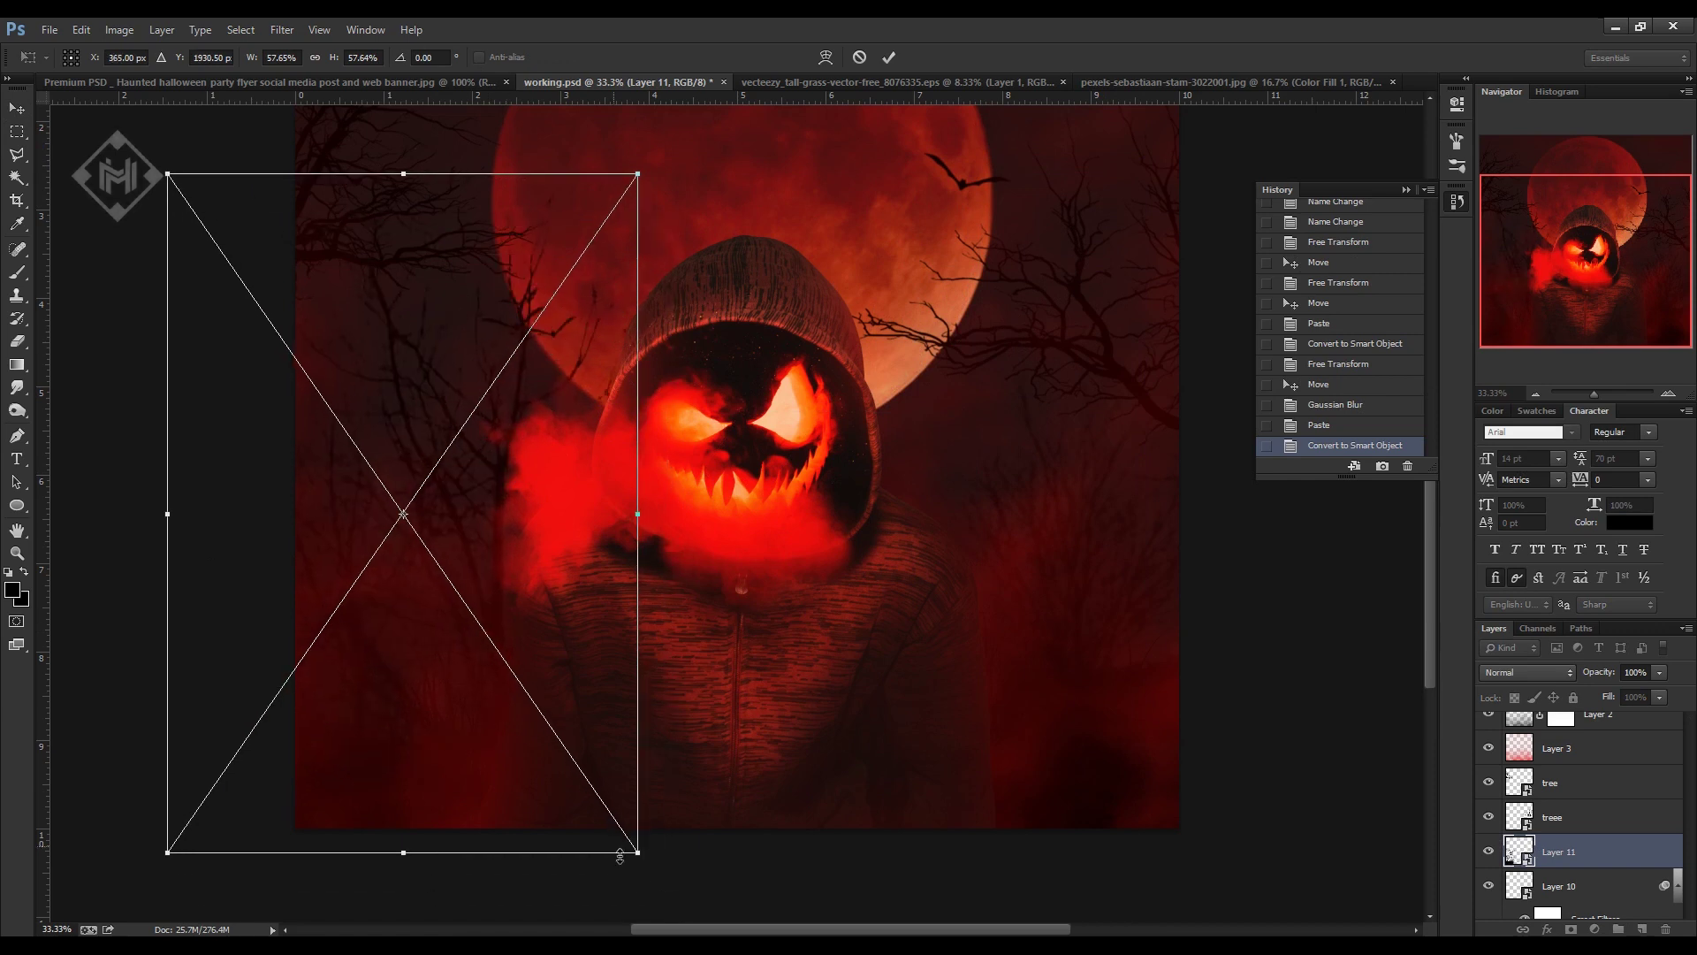
{"action": "left_click_drag", "start_coordinate": [626, 853], "coordinate": [474, 587]}
{"action": "mouse_move", "coordinate": [415, 509]}
{"action": "left_mouse_down"}
{"action": "mouse_move", "coordinate": [504, 688]}
{"action": "mouse_move", "coordinate": [486, 645]}
{"action": "left_mouse_up"}
{"action": "key", "text": "Return"}
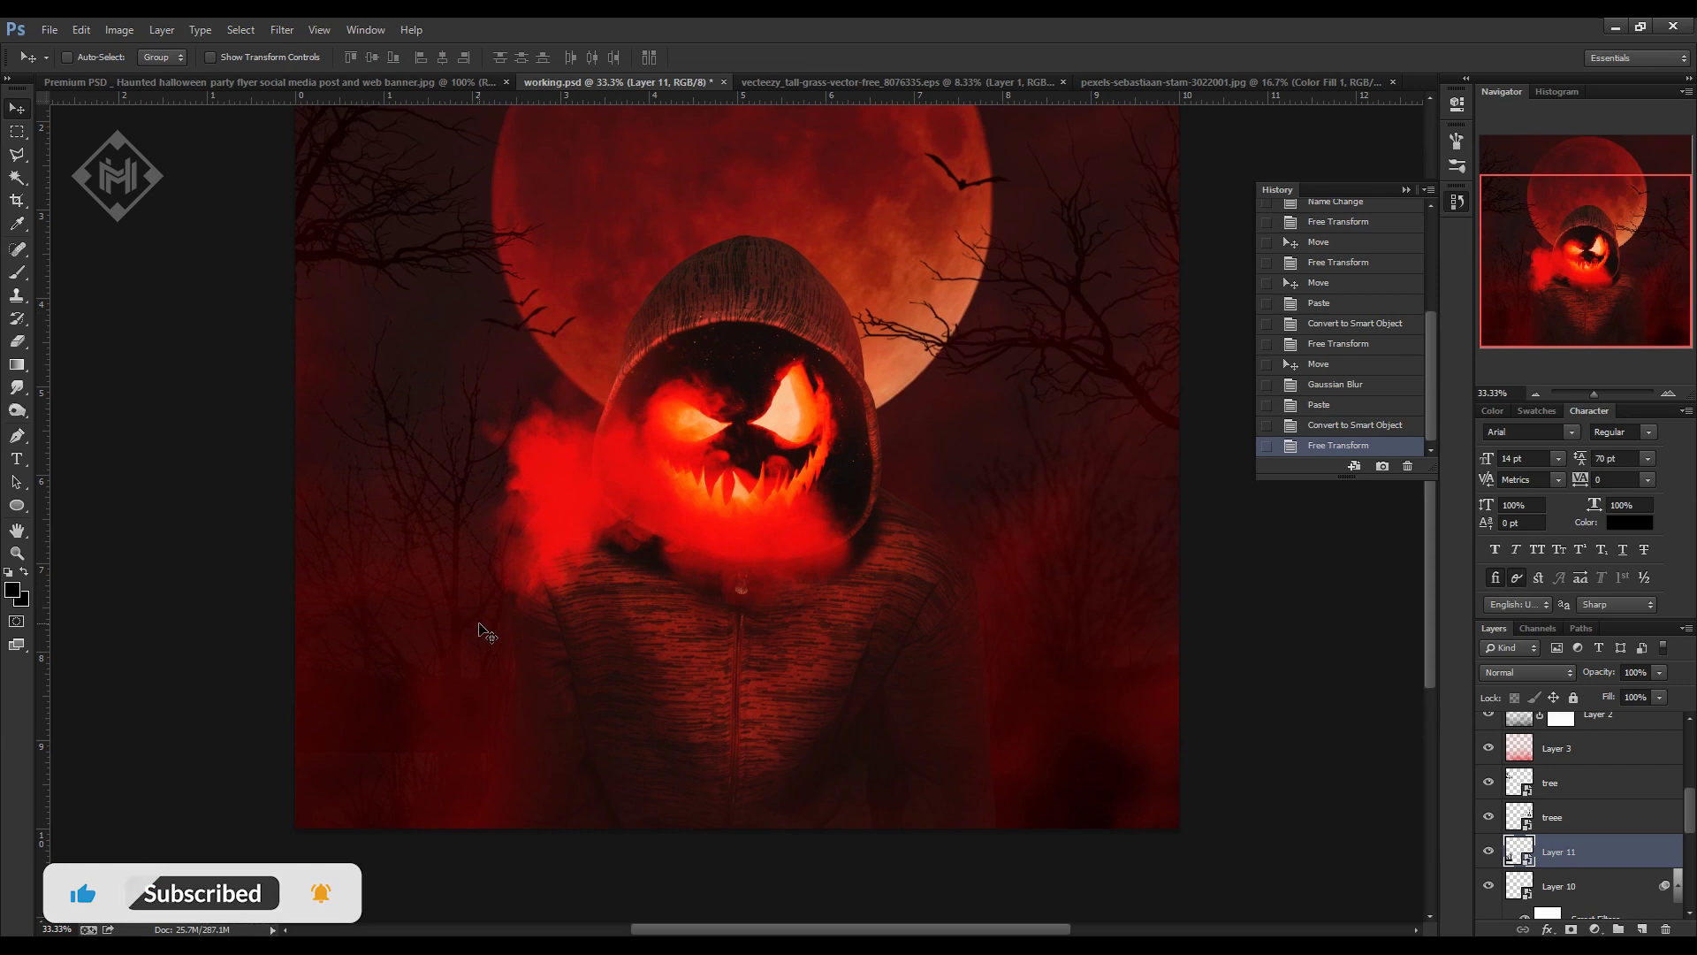
{"action": "left_click_drag", "start_coordinate": [478, 626], "coordinate": [529, 731]}
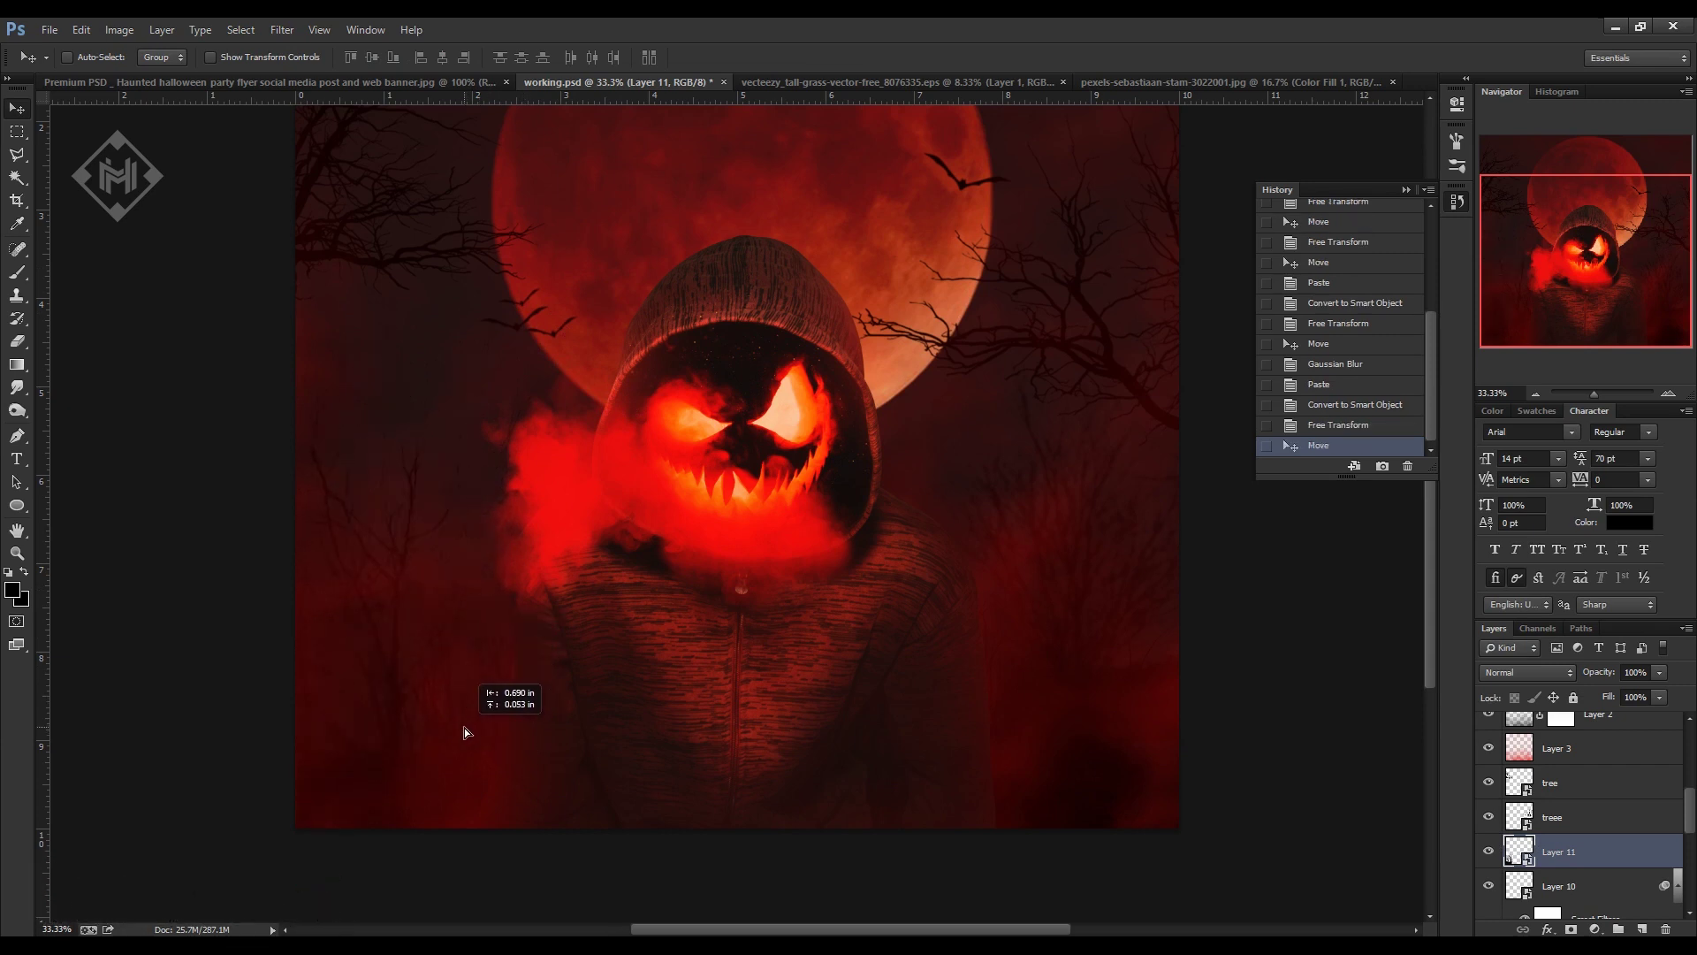
Apply a Gaussian Blur to Layer 11 and collapse its smart filter list
{"action": "left_click", "coordinate": [282, 29]}
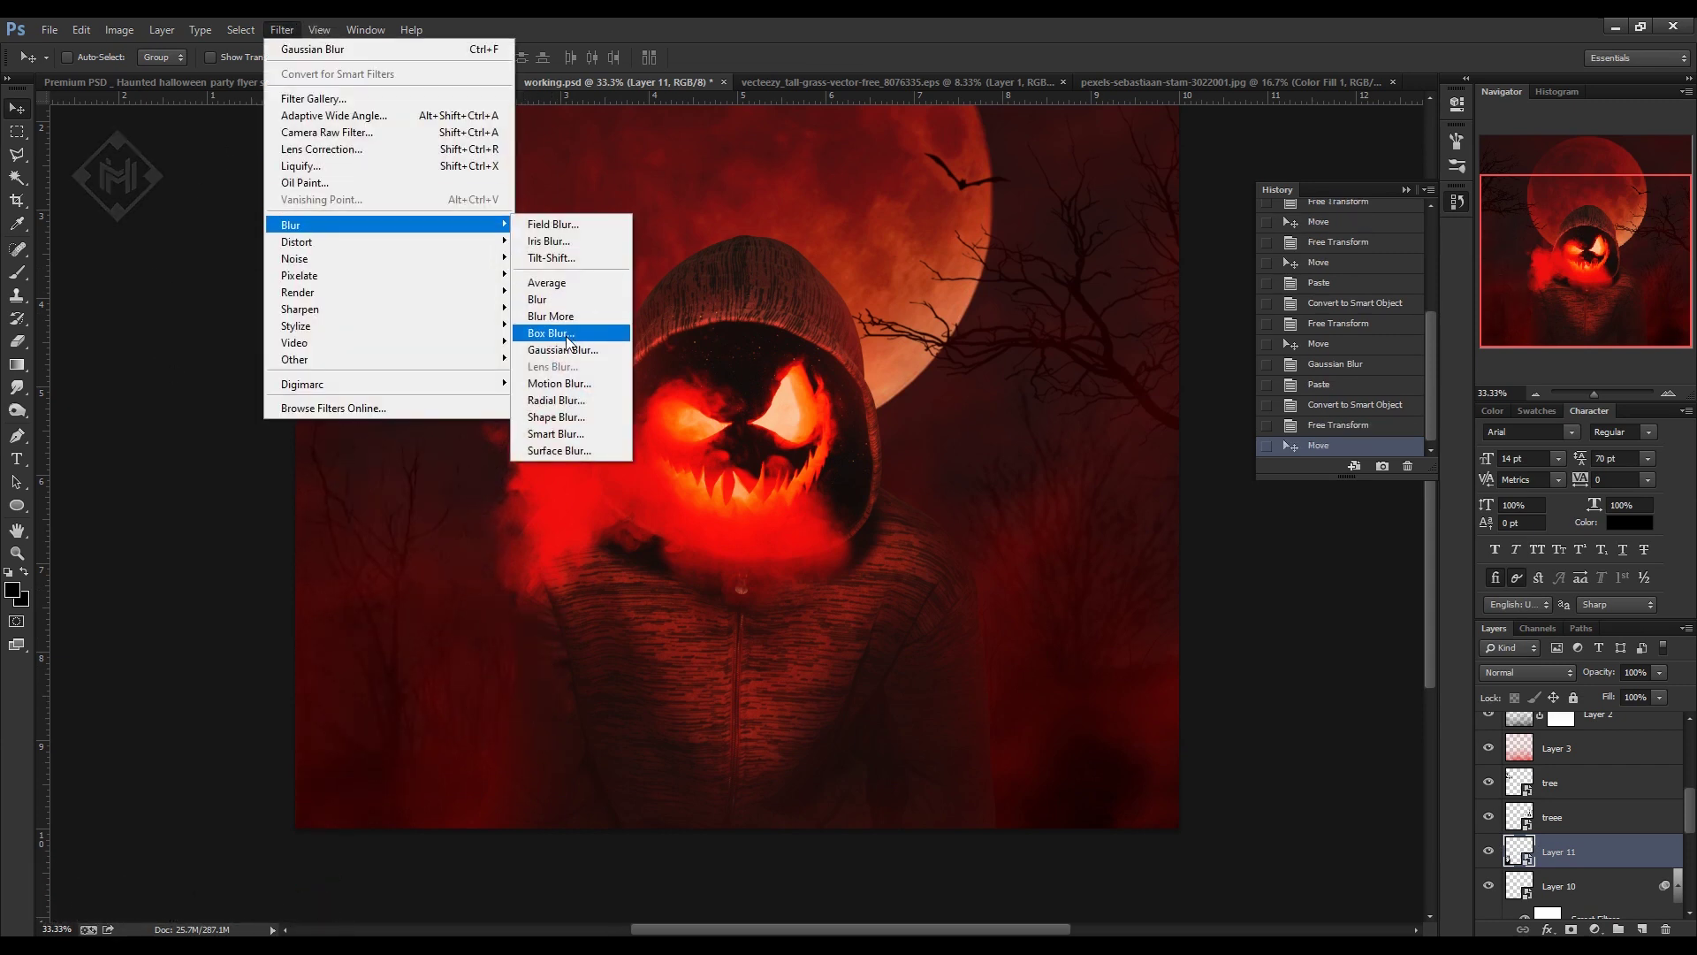
{"action": "left_click", "coordinate": [559, 350]}
{"action": "key", "text": "Return"}
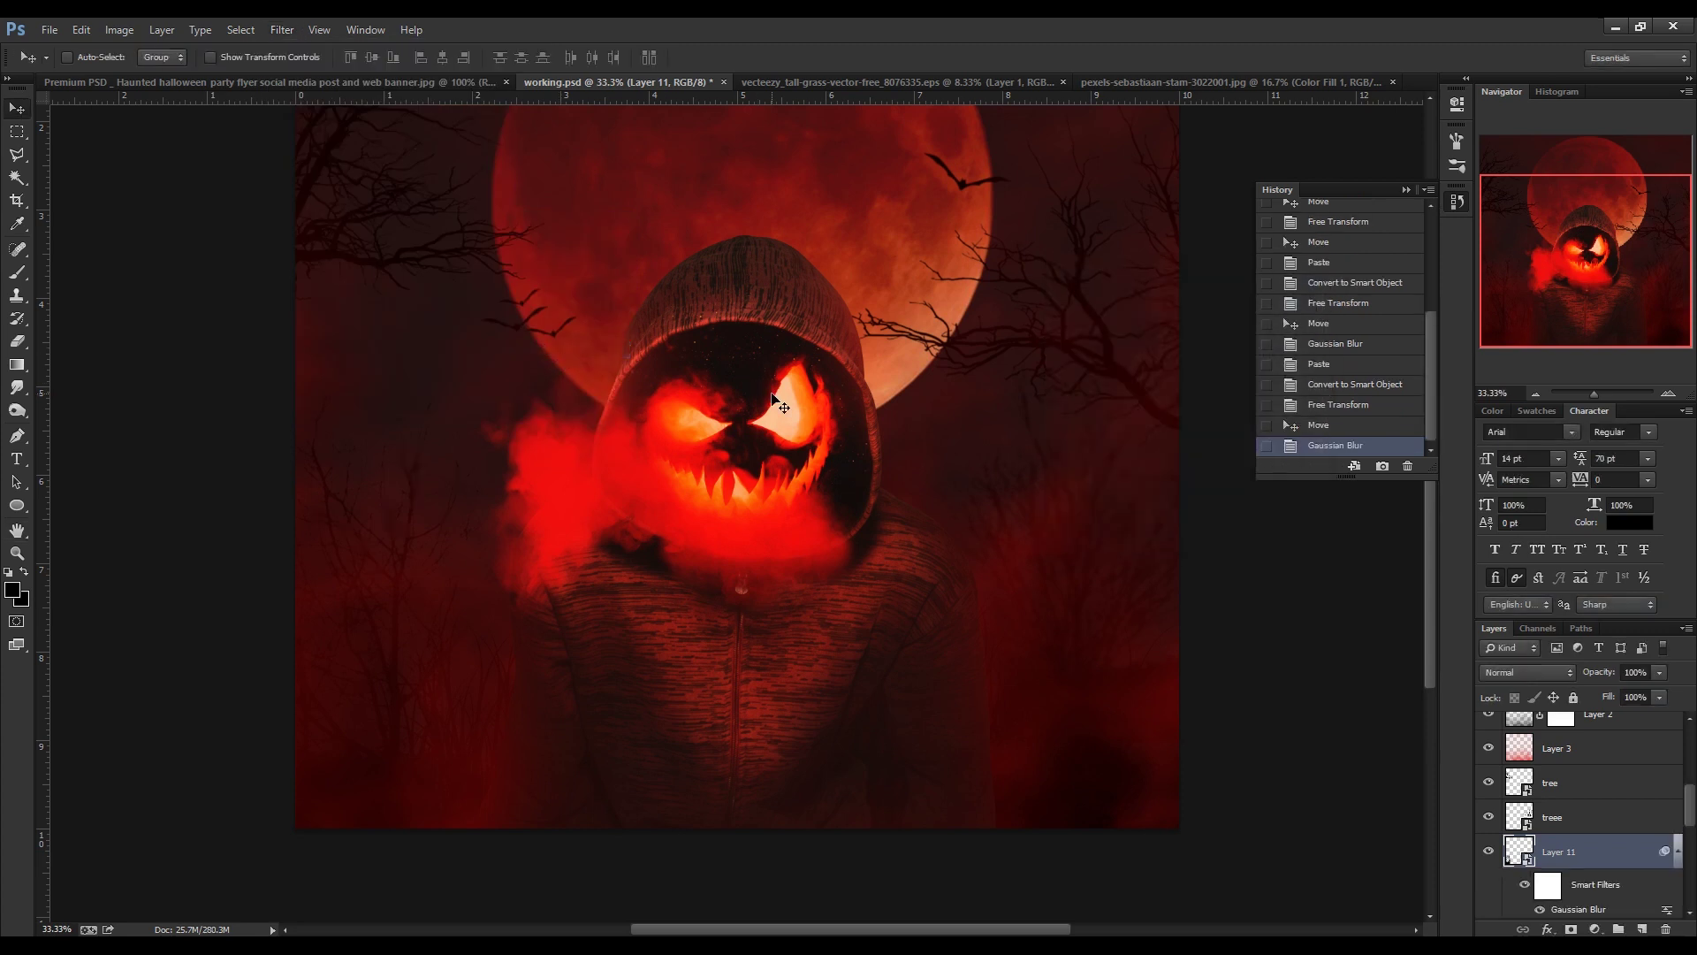
{"action": "scroll", "coordinate": [1582, 795], "scroll_direction": "down", "scroll_amount": 3}
{"action": "left_click", "coordinate": [1679, 749]}
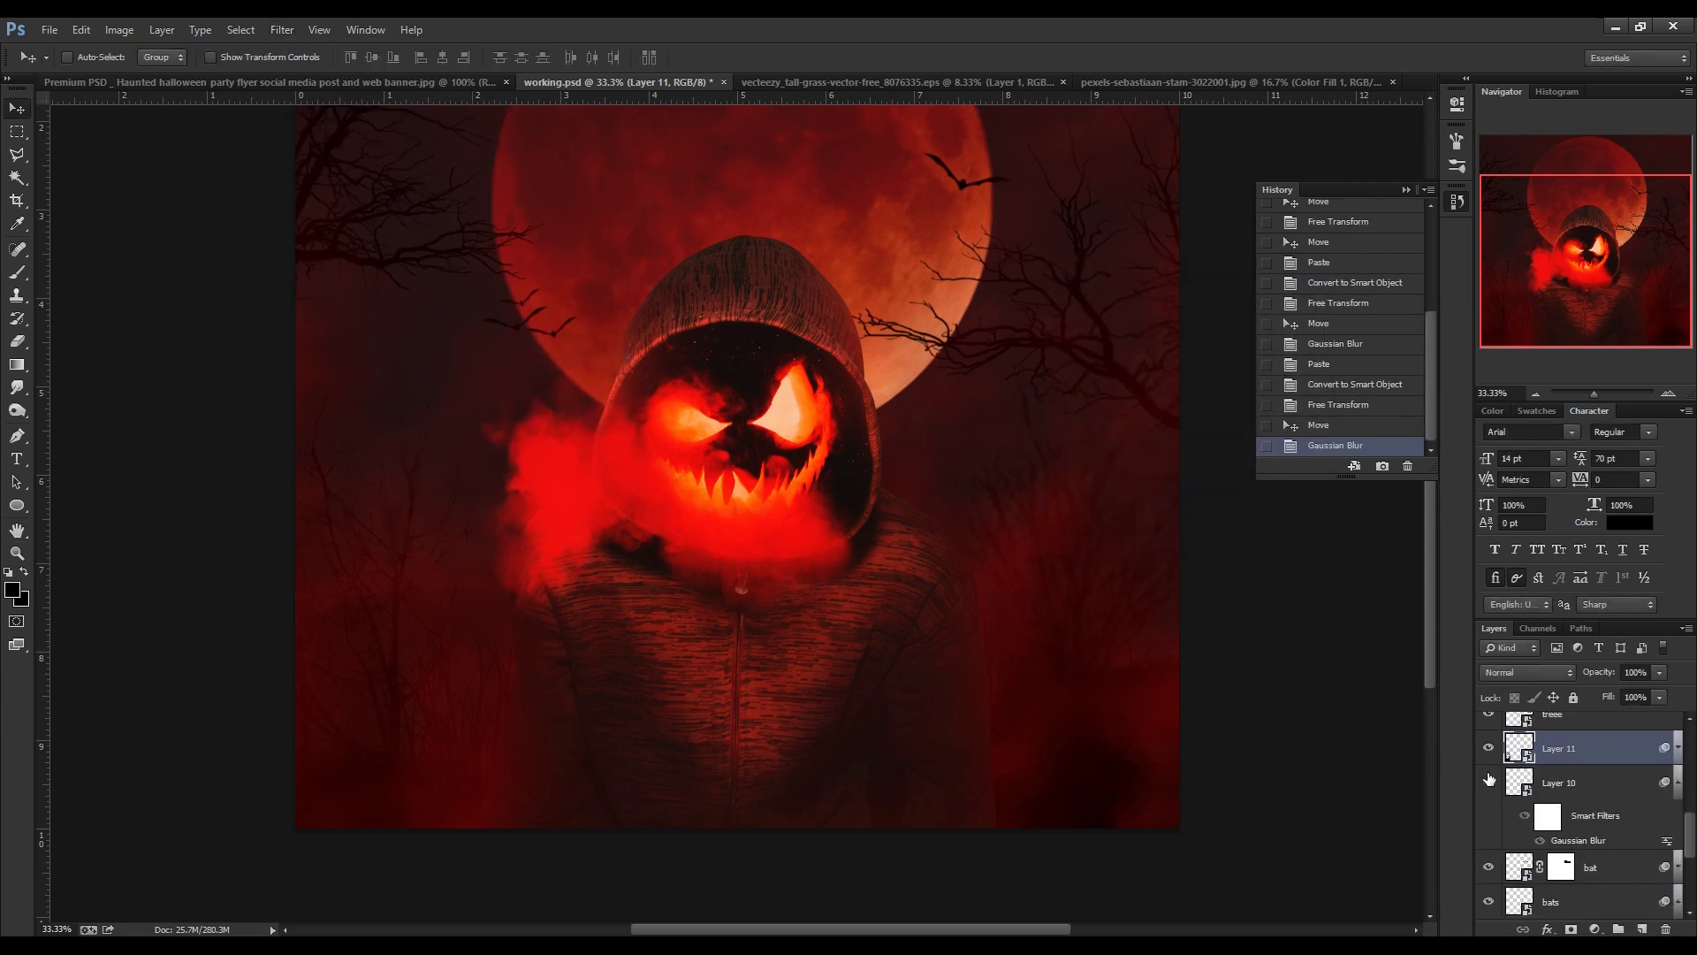
Move Layer 11 below Layer 9 in the layer stack
{"action": "scroll", "coordinate": [1562, 785], "scroll_direction": "down", "scroll_amount": 2}
{"action": "scroll", "coordinate": [1591, 849], "scroll_direction": "down", "scroll_amount": 2}
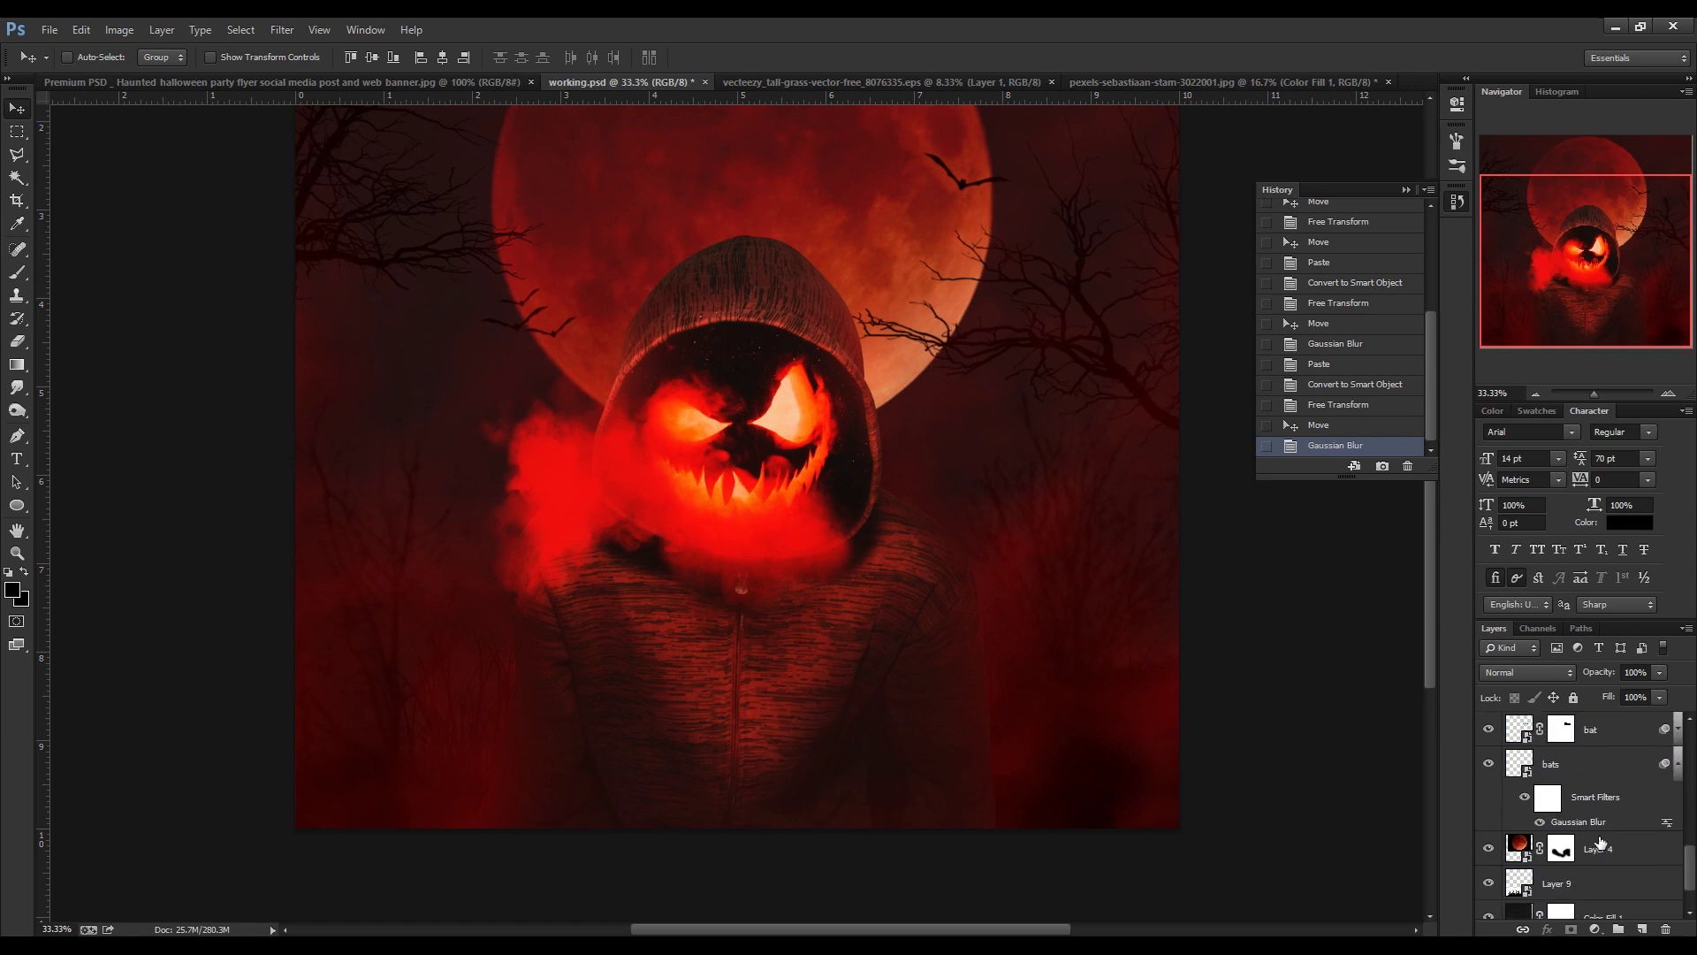
{"action": "scroll", "coordinate": [1599, 846], "scroll_direction": "down", "scroll_amount": 2}
{"action": "left_click_drag", "start_coordinate": [1556, 846], "coordinate": [1574, 864]}
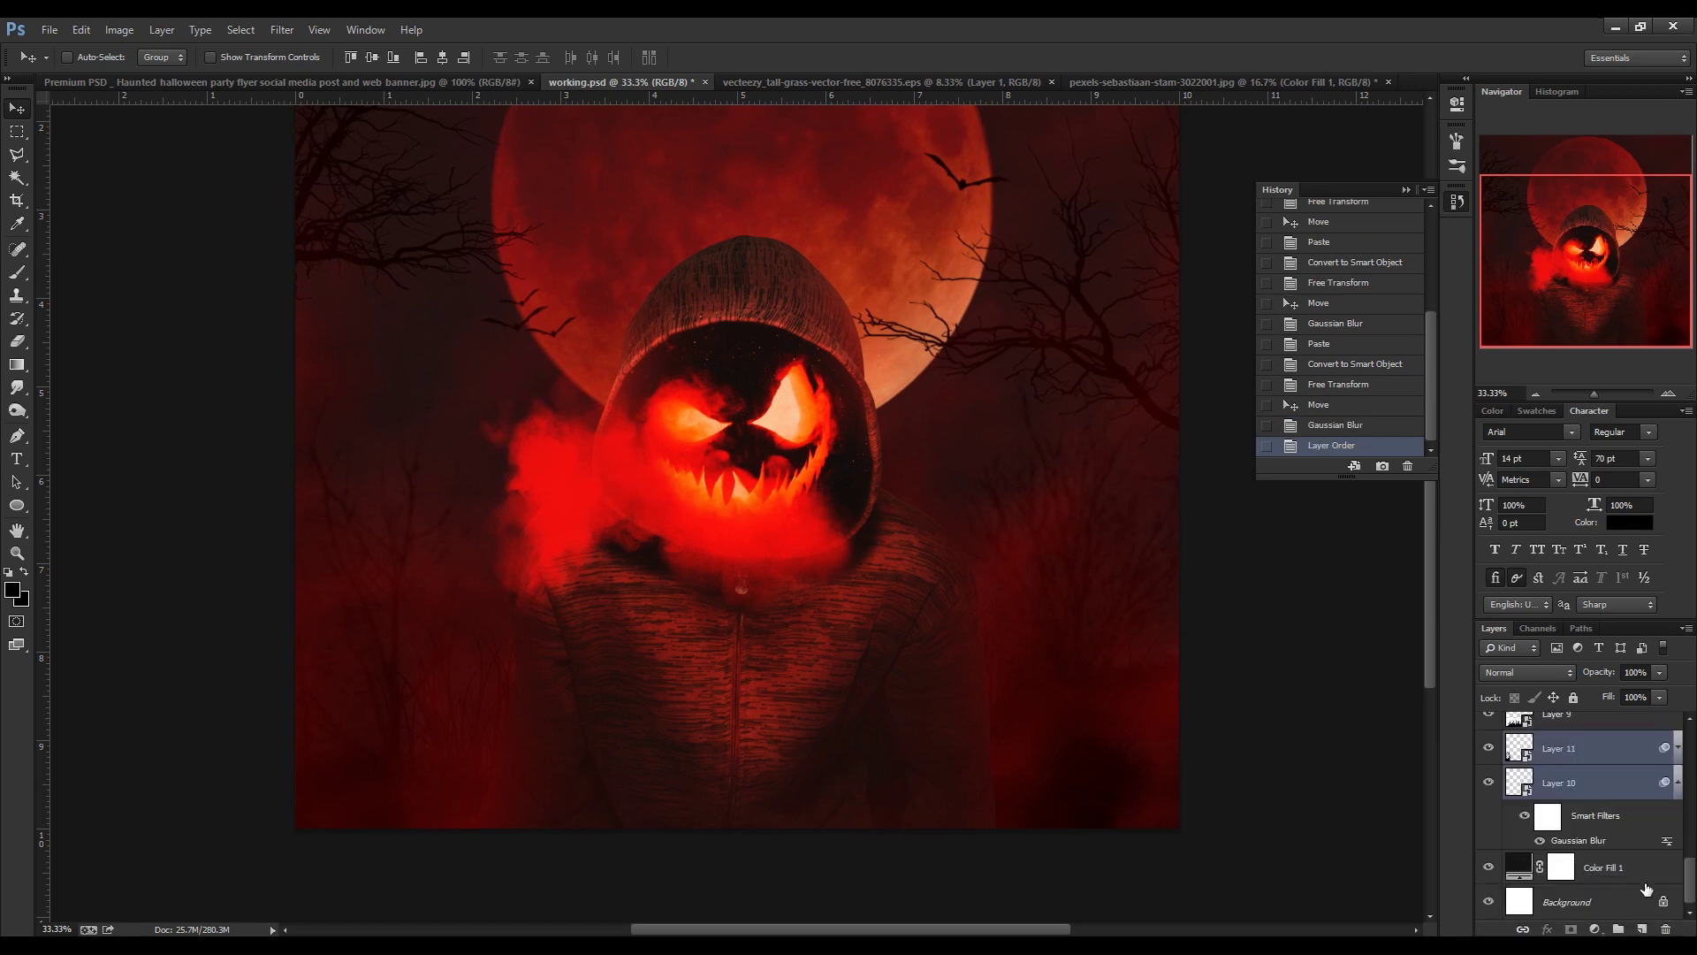
{"action": "scroll", "coordinate": [1591, 795], "scroll_direction": "up", "scroll_amount": 1}
Apply a radius 2 Gaussian Blur to grass Layer 9, then select Layer 4
{"action": "left_click", "coordinate": [1543, 758]}
{"action": "left_click", "coordinate": [282, 29]}
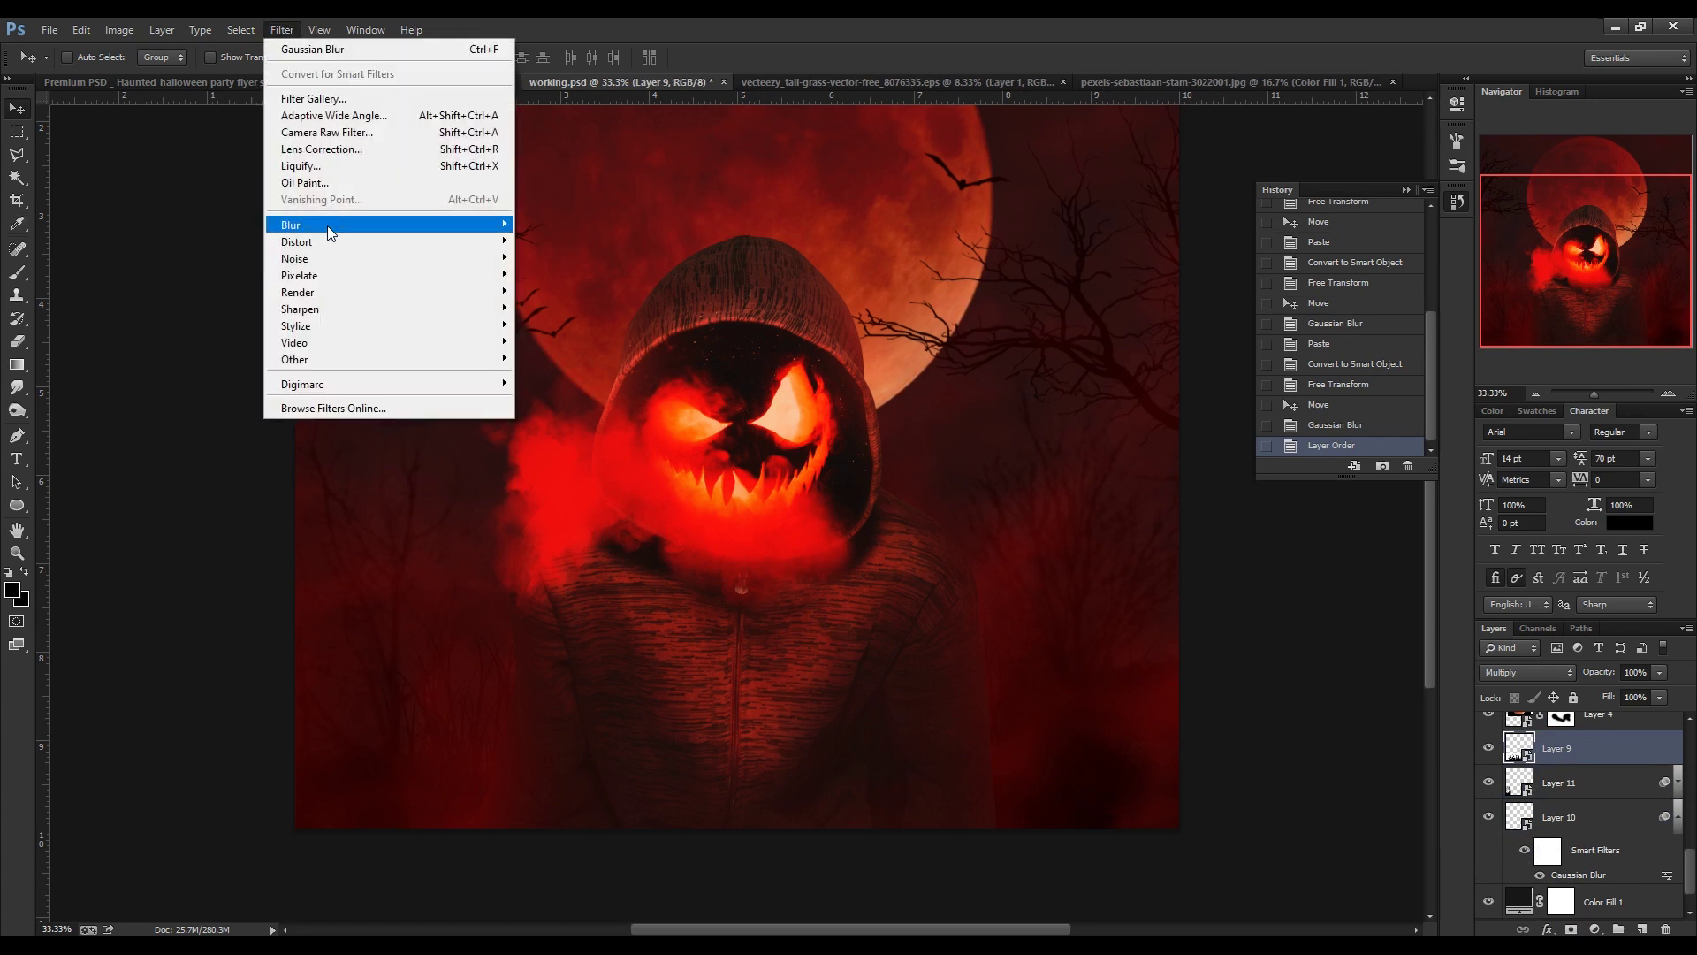
{"action": "left_click", "coordinate": [533, 343]}
{"action": "type", "text": "2"}
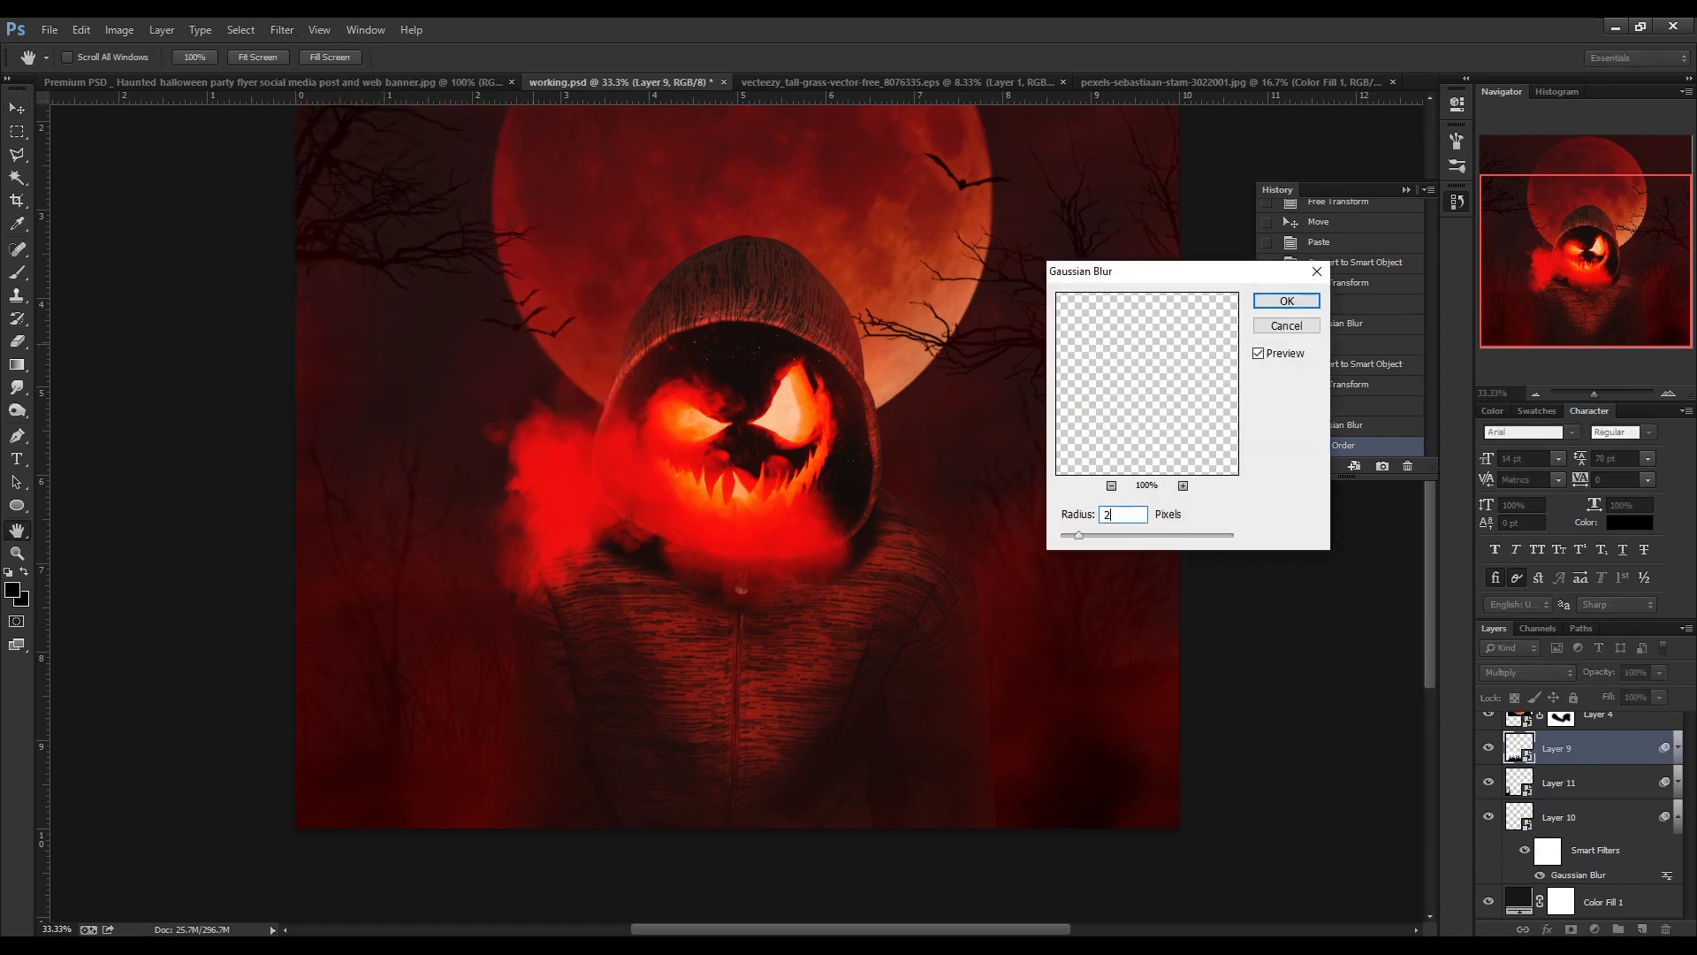
{"action": "key", "text": "Return"}
{"action": "key", "text": "ctrl+minus"}
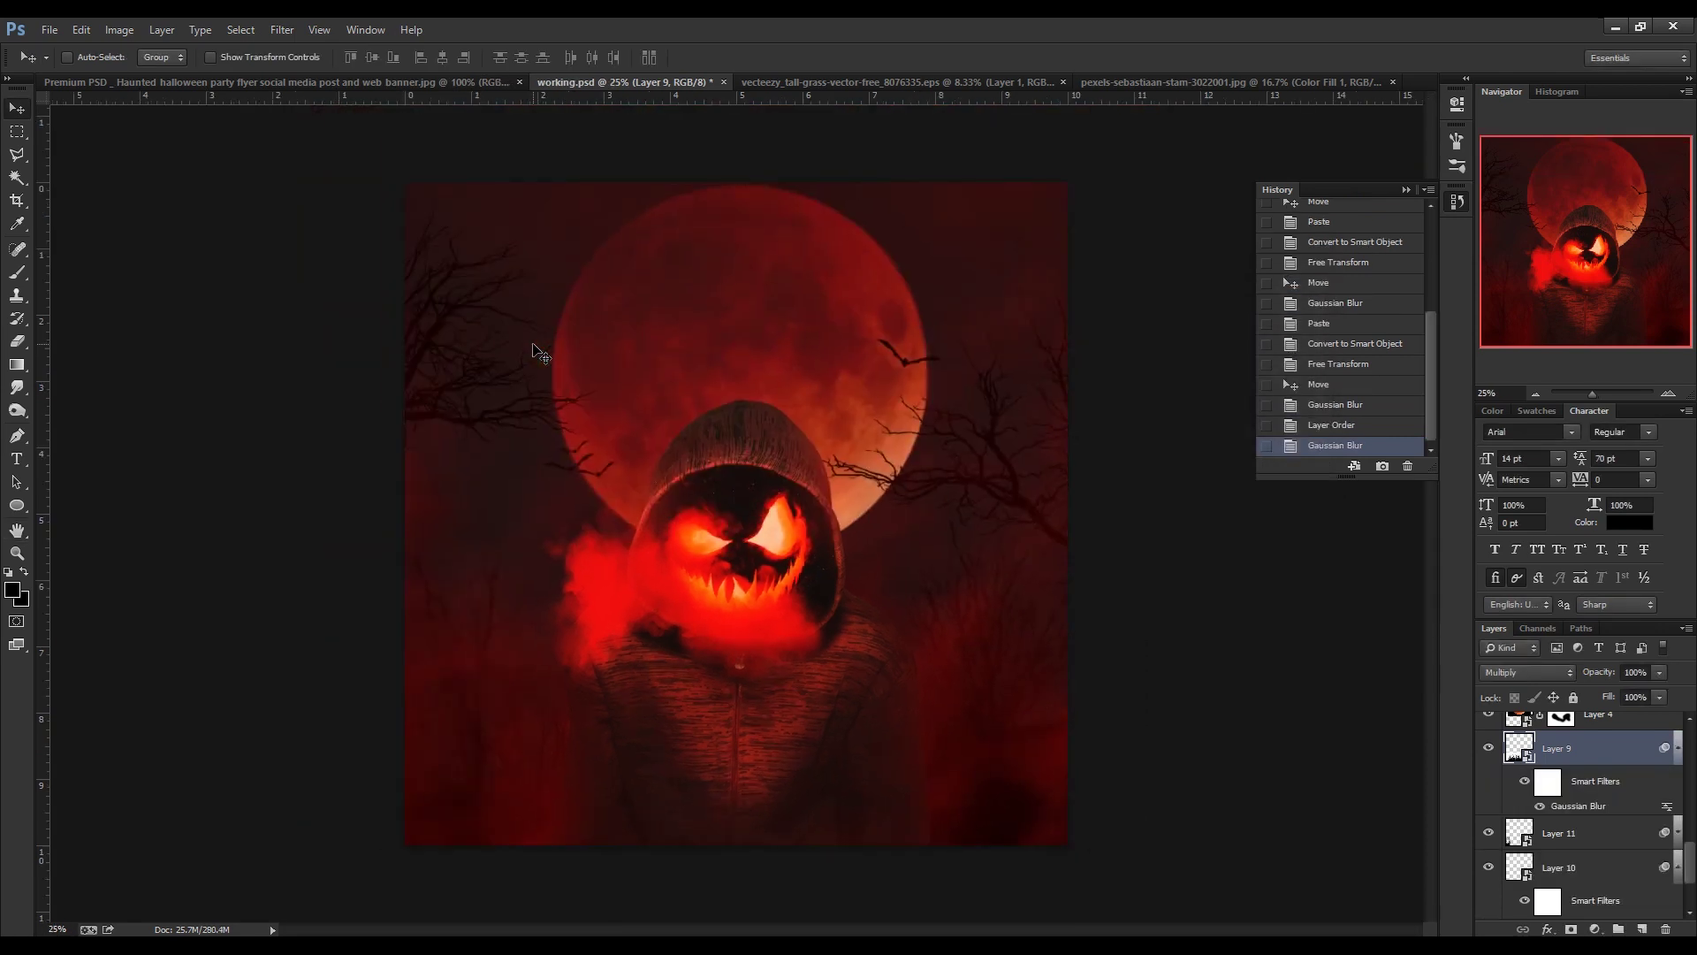
{"action": "right_click", "coordinate": [459, 309]}
{"action": "left_click", "coordinate": [497, 342]}
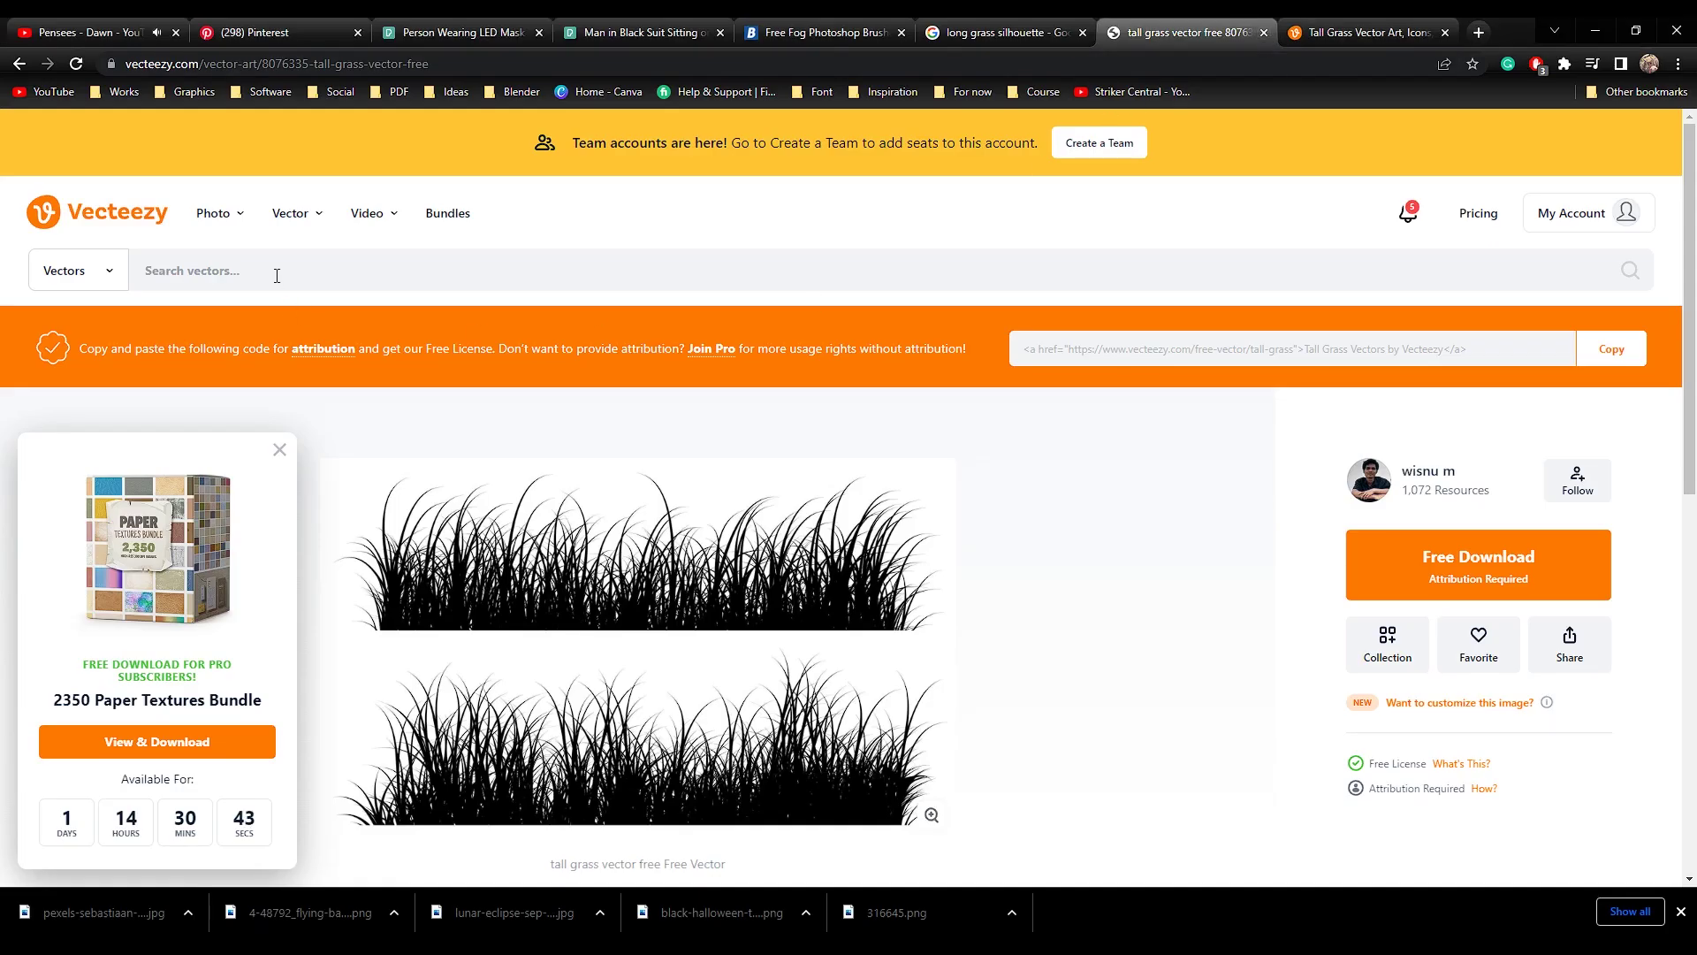
Search Vecteezy vectors for 'dead tree silhouette' and close the long grass image results
{"action": "left_click", "coordinate": [277, 274]}
{"action": "type", "text": "t"}
{"action": "type", "text": " tred"}
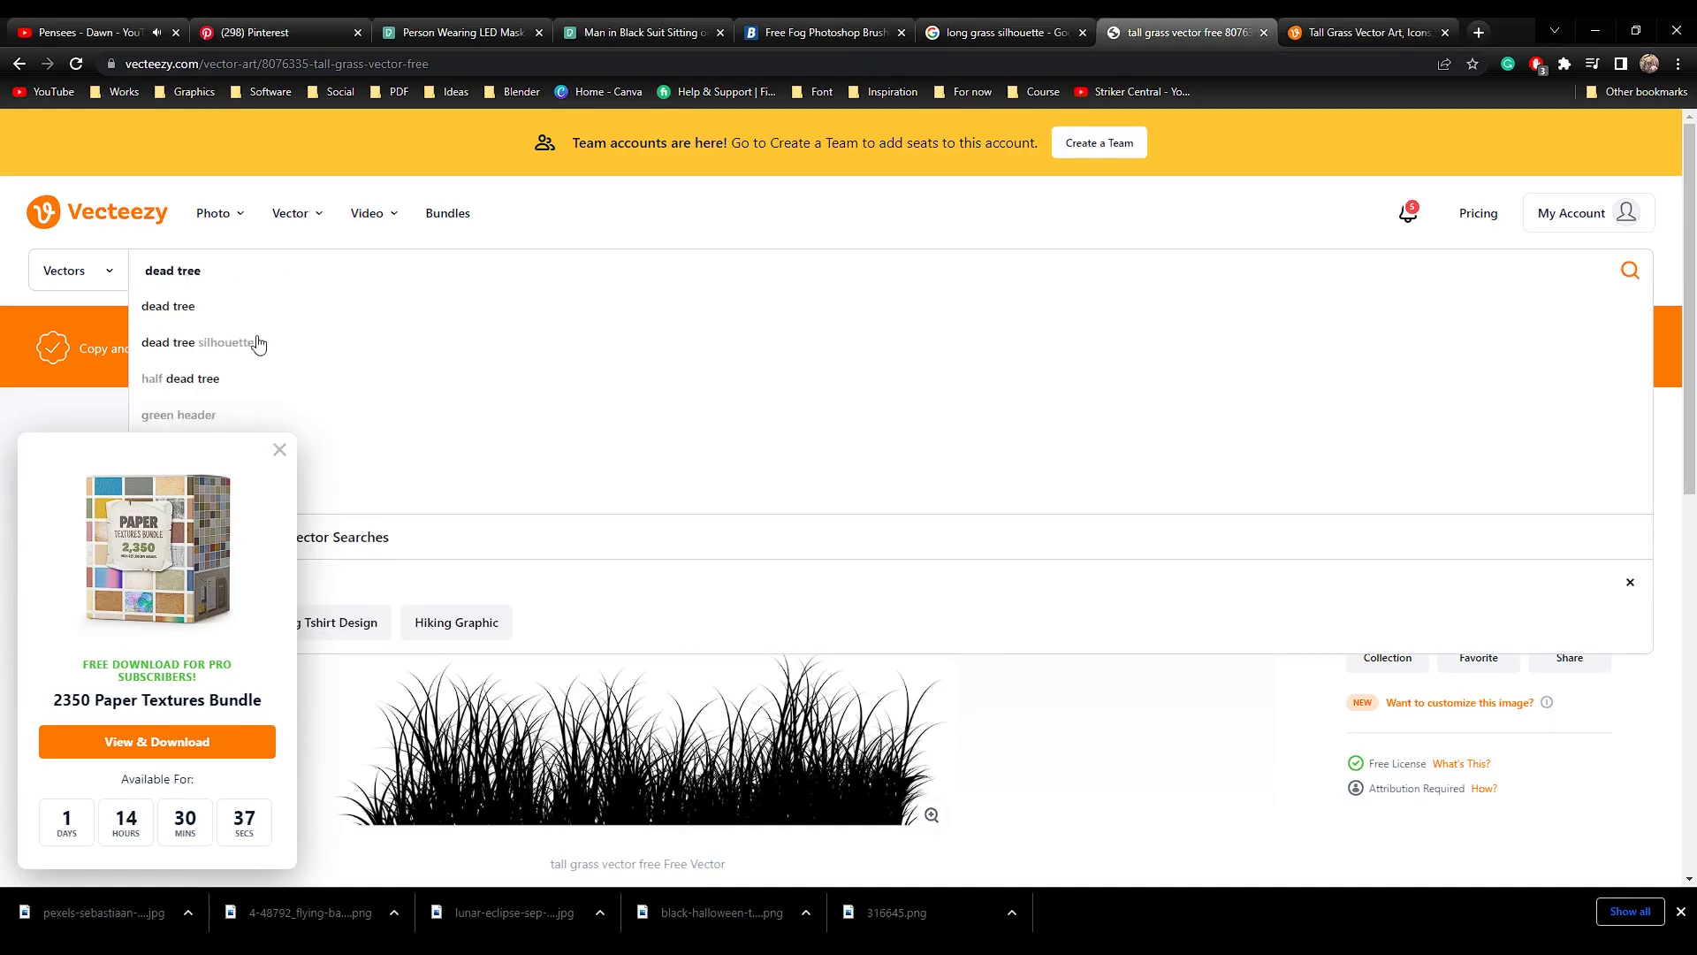
{"action": "left_click", "coordinate": [258, 344]}
{"action": "left_click", "coordinate": [1444, 33]}
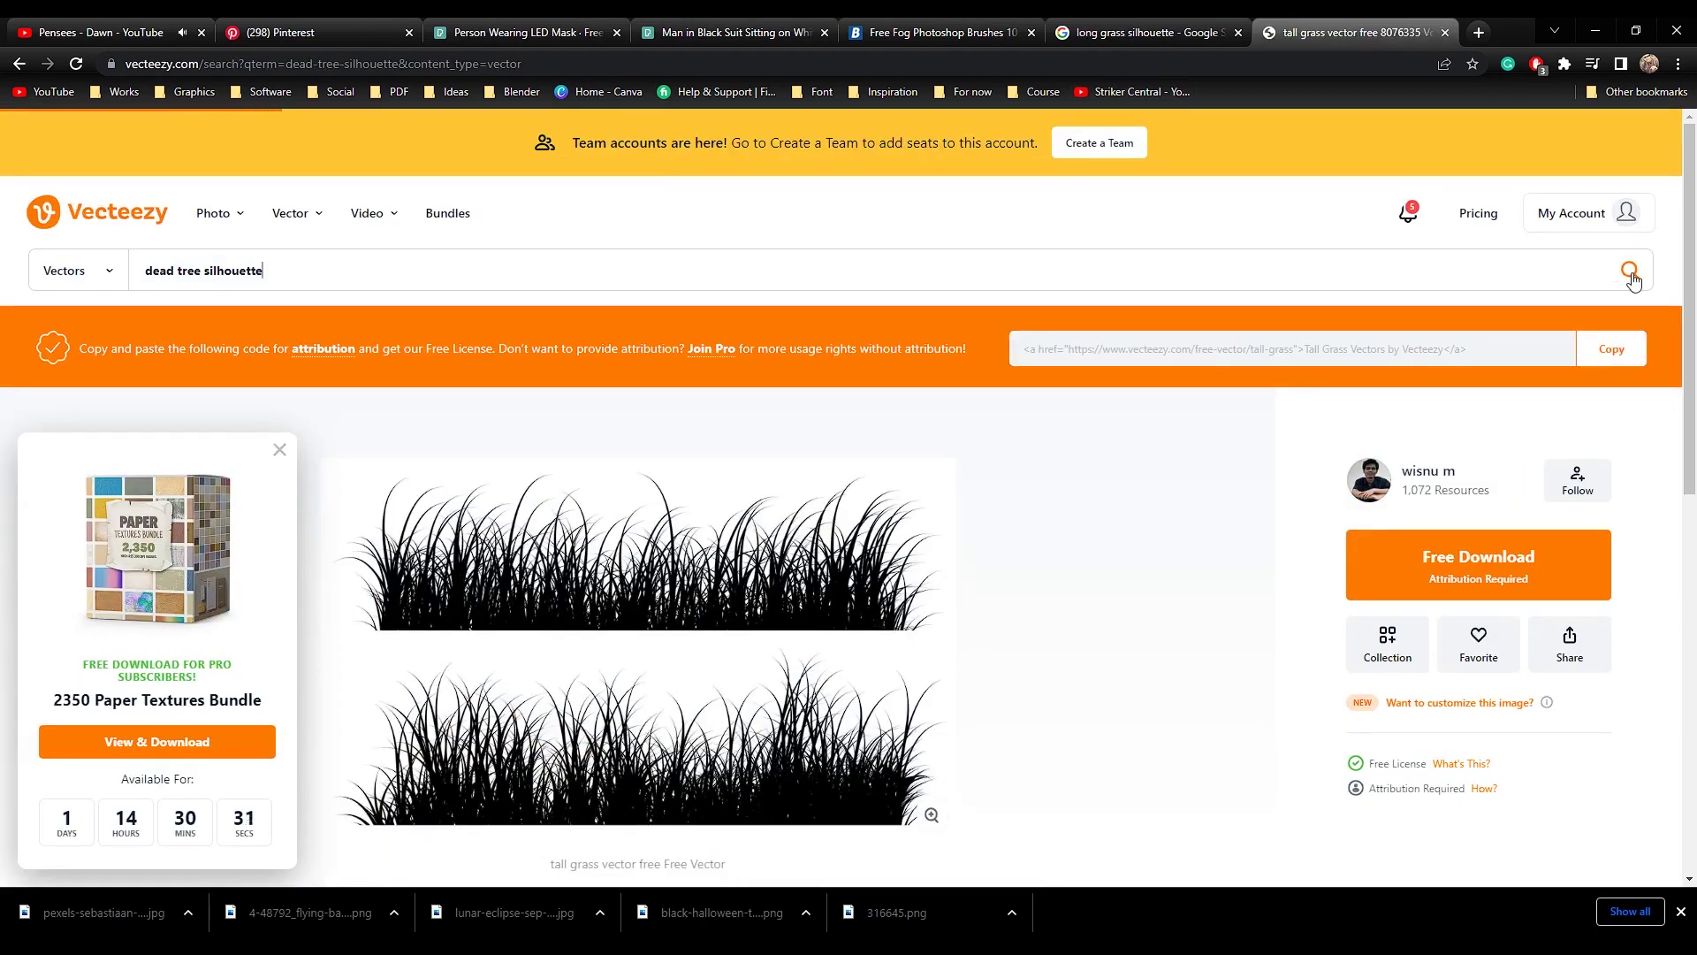
{"action": "left_click", "coordinate": [1217, 40]}
{"action": "left_click", "coordinate": [1240, 32]}
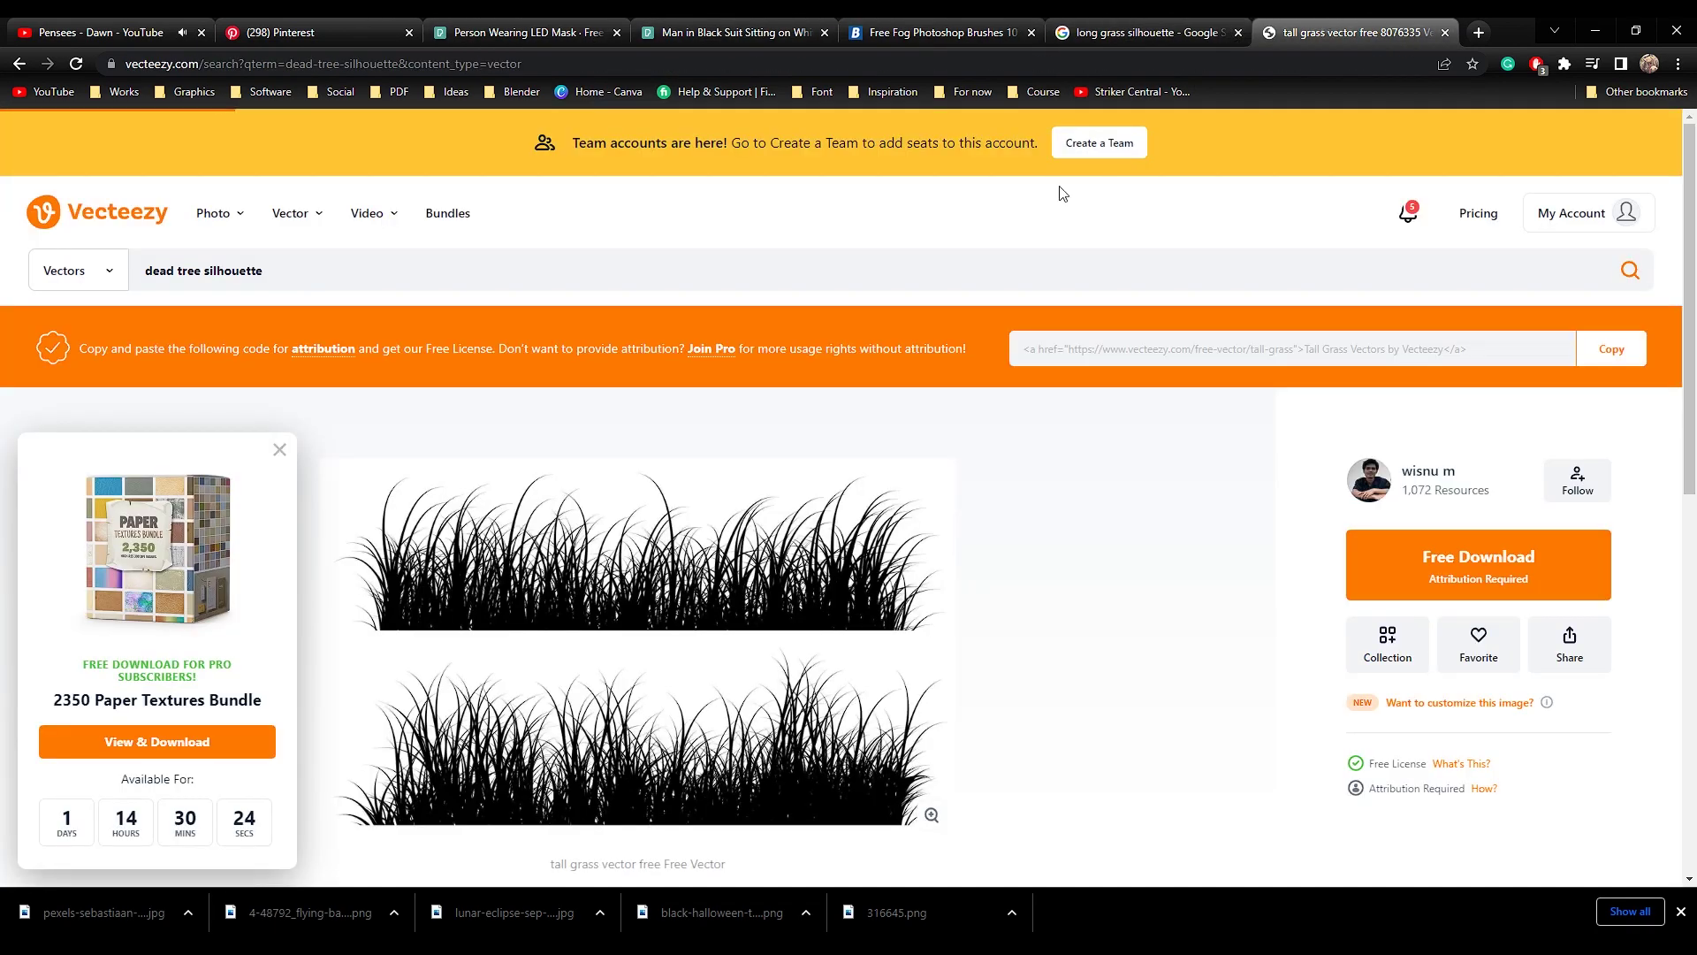
{"action": "scroll", "coordinate": [568, 448], "scroll_direction": "down", "scroll_amount": 5}
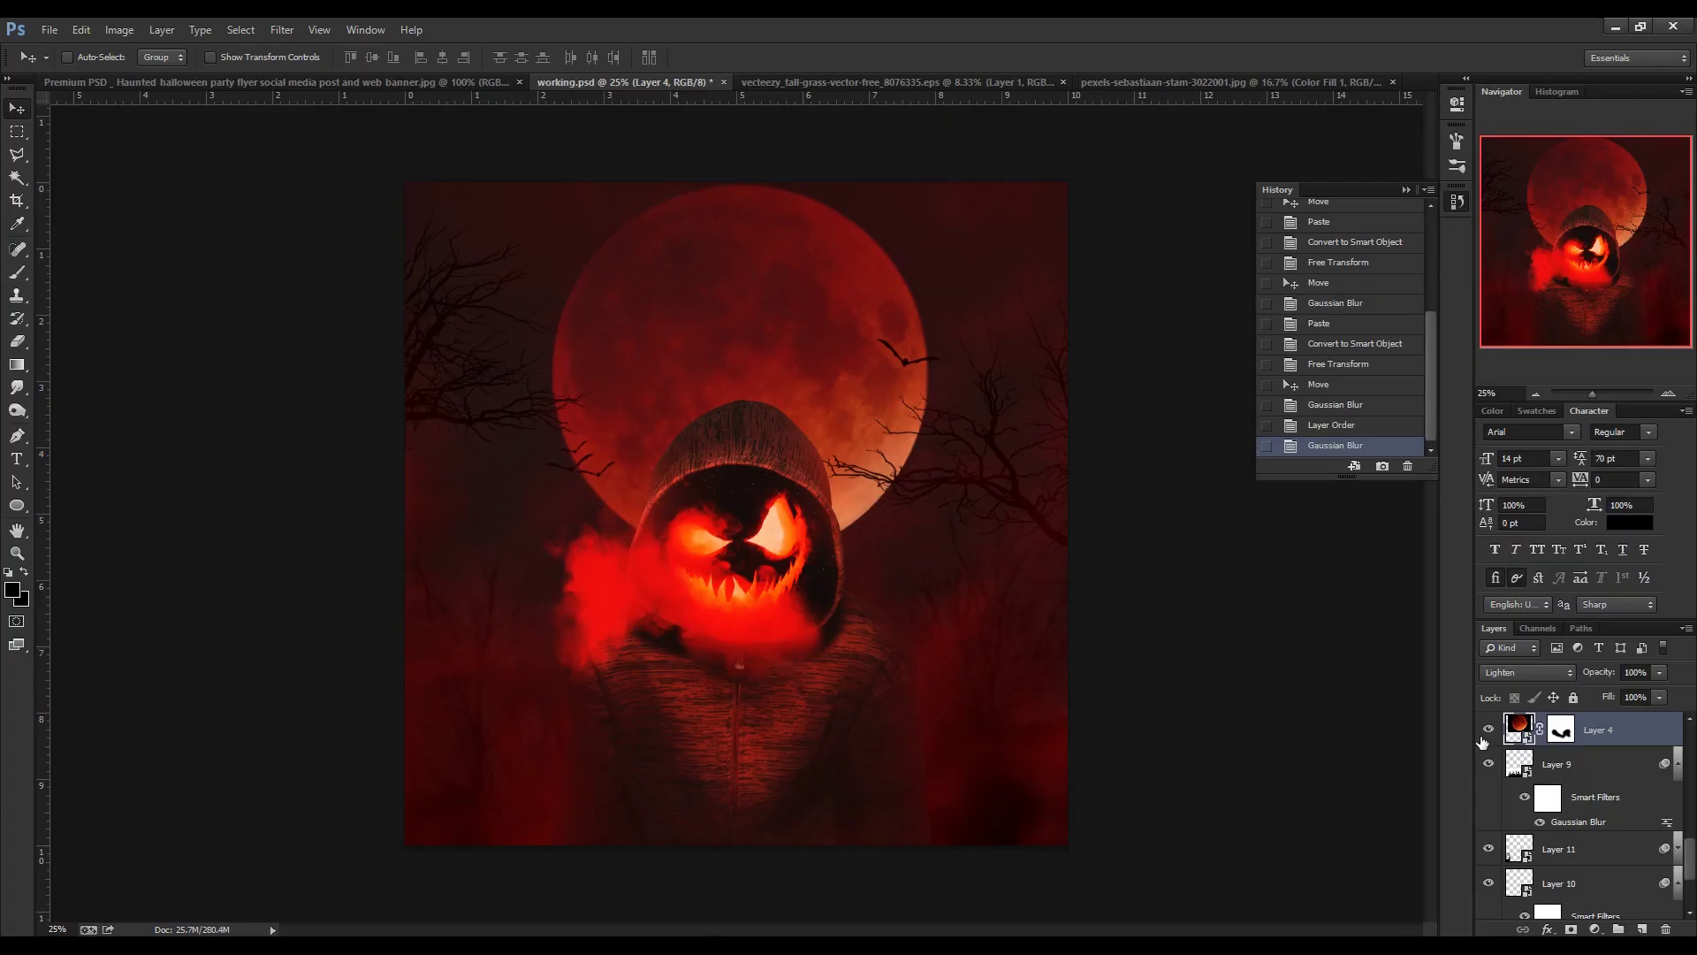
Above Color Fill 1, add a reversed radial Gradient Fill layer at 238% scale
{"action": "scroll", "coordinate": [1582, 769], "scroll_direction": "up", "scroll_amount": 2}
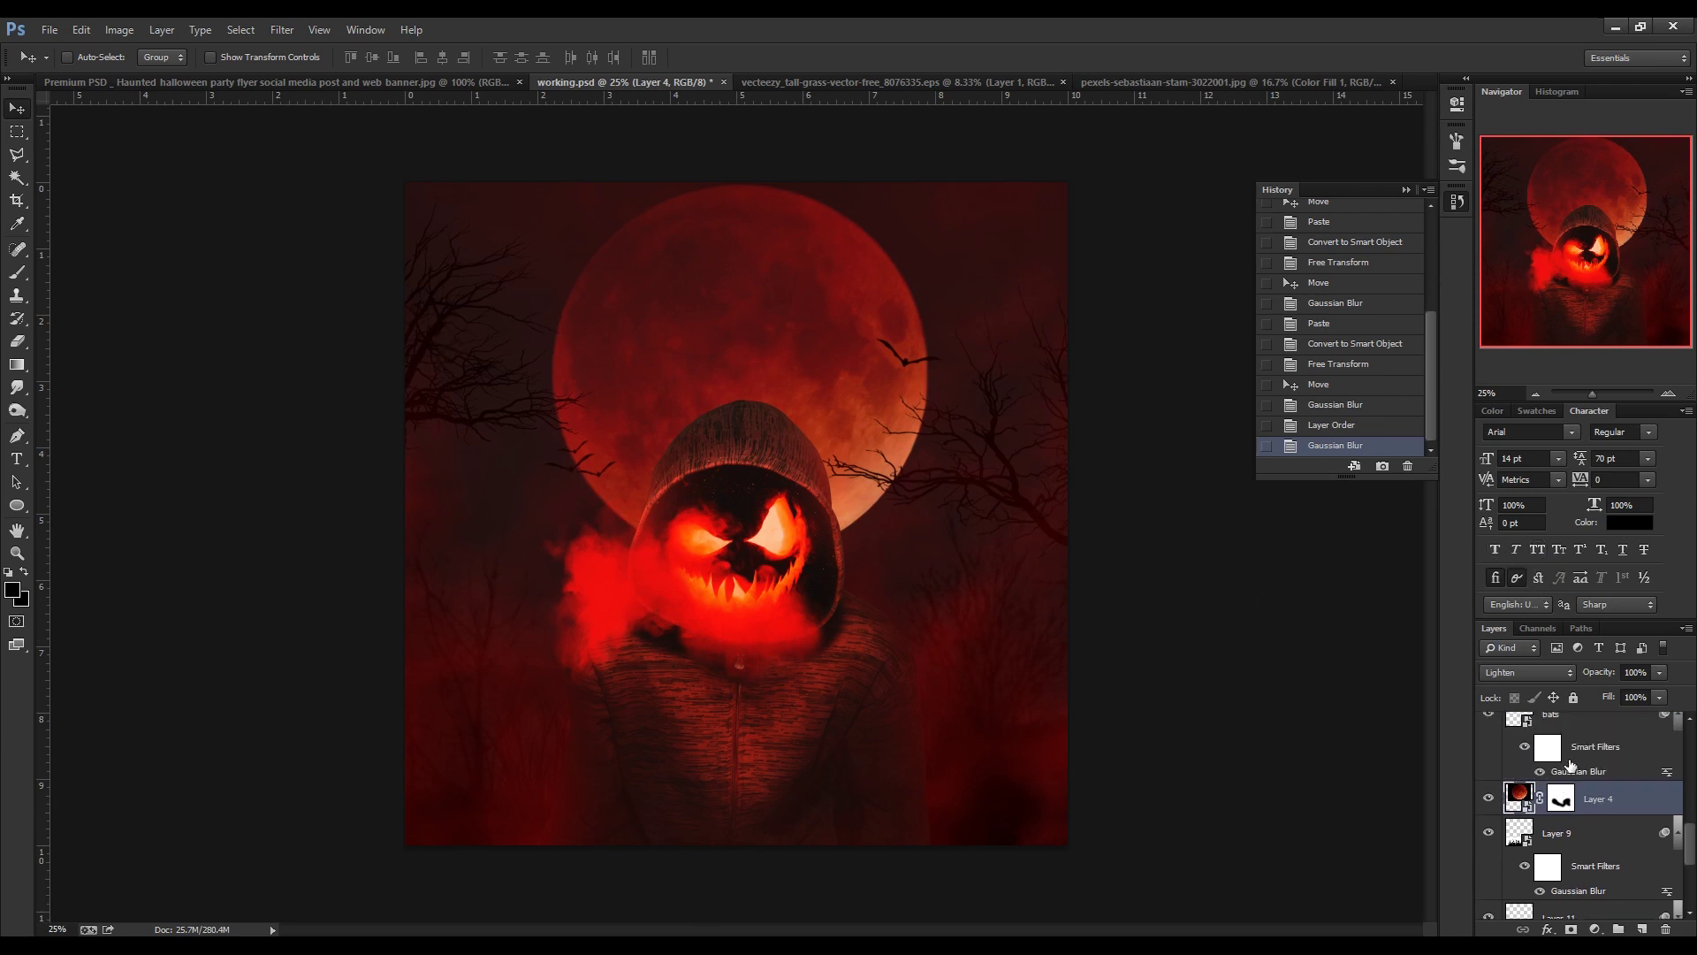
{"action": "scroll", "coordinate": [1584, 775], "scroll_direction": "up", "scroll_amount": 3}
{"action": "scroll", "coordinate": [1582, 776], "scroll_direction": "down", "scroll_amount": 3}
{"action": "left_click", "coordinate": [1582, 832]}
{"action": "left_click", "coordinate": [1596, 929]}
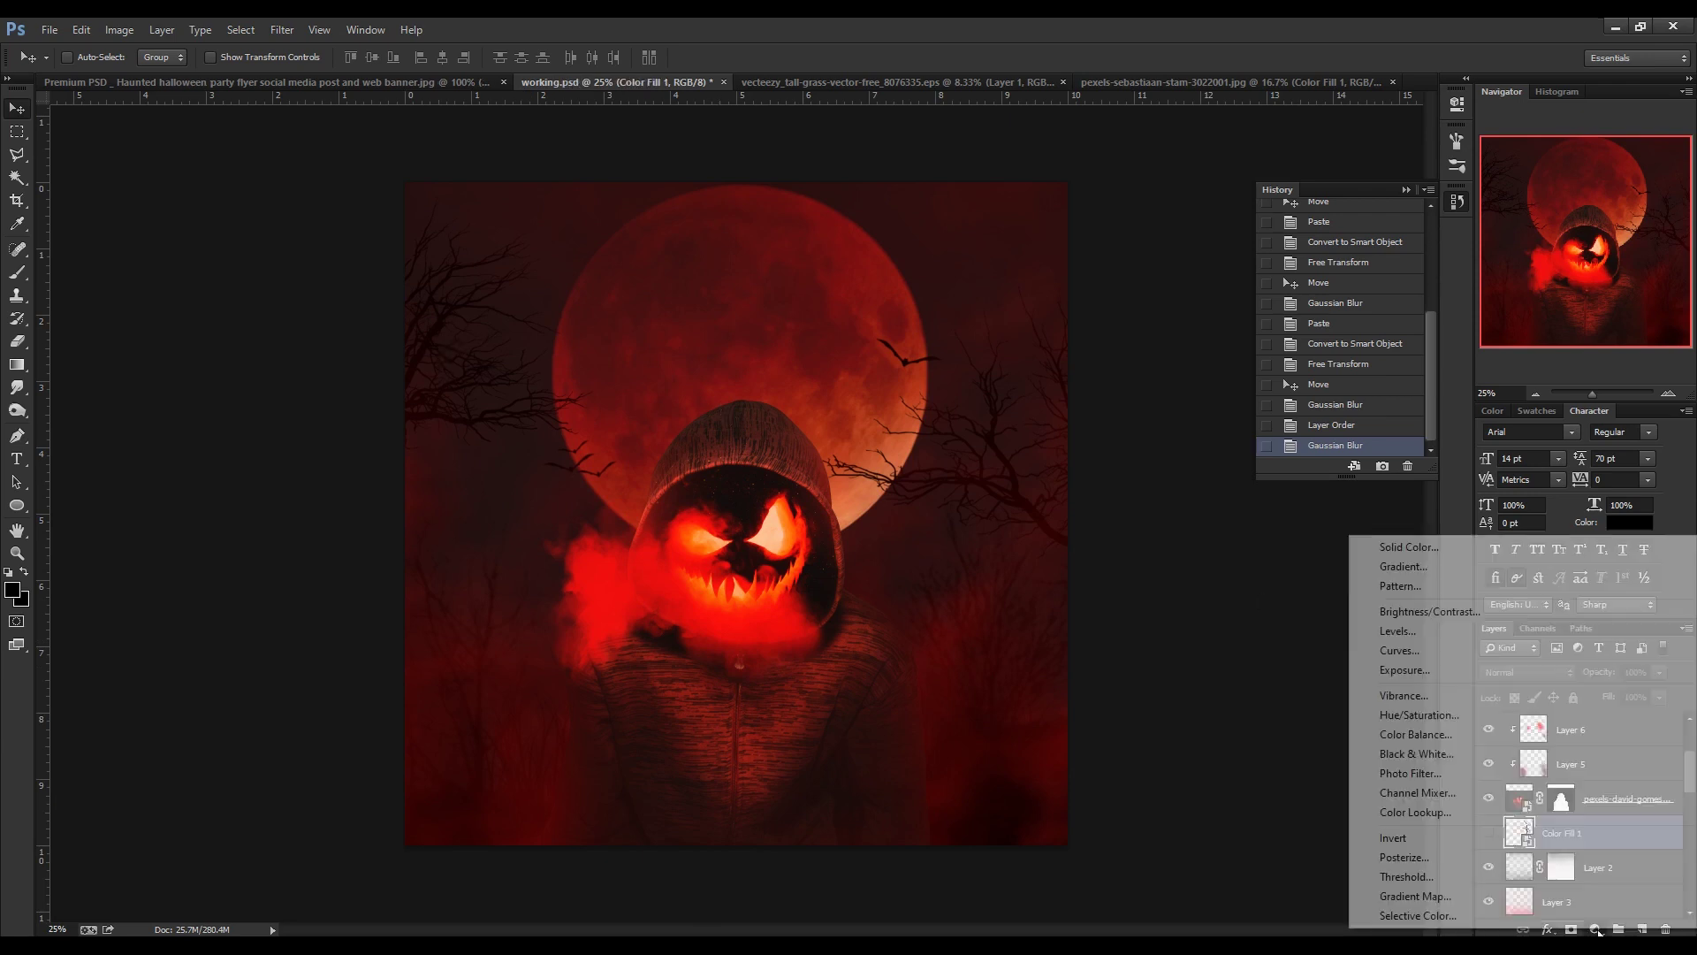
{"action": "left_click", "coordinate": [1494, 571]}
{"action": "left_click", "coordinate": [1118, 623]}
{"action": "left_click", "coordinate": [1116, 652]}
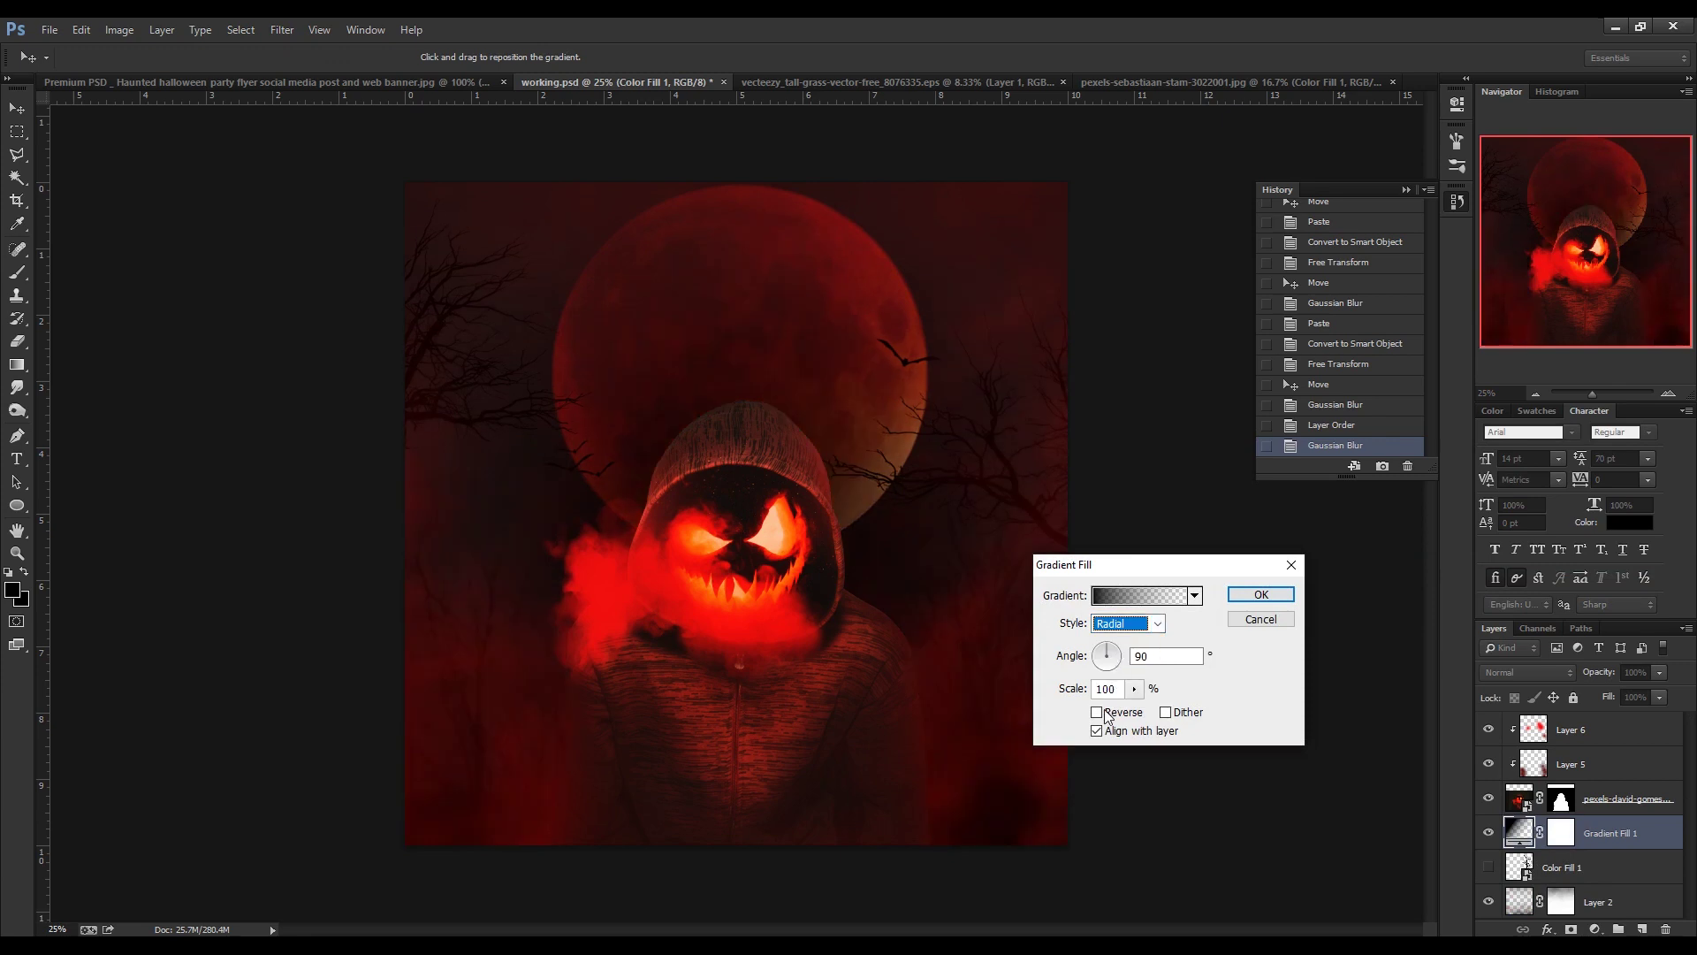
{"action": "left_click", "coordinate": [1097, 712]}
{"action": "left_click", "coordinate": [1134, 688]}
{"action": "left_click", "coordinate": [1097, 712]}
{"action": "left_click", "coordinate": [1260, 594]}
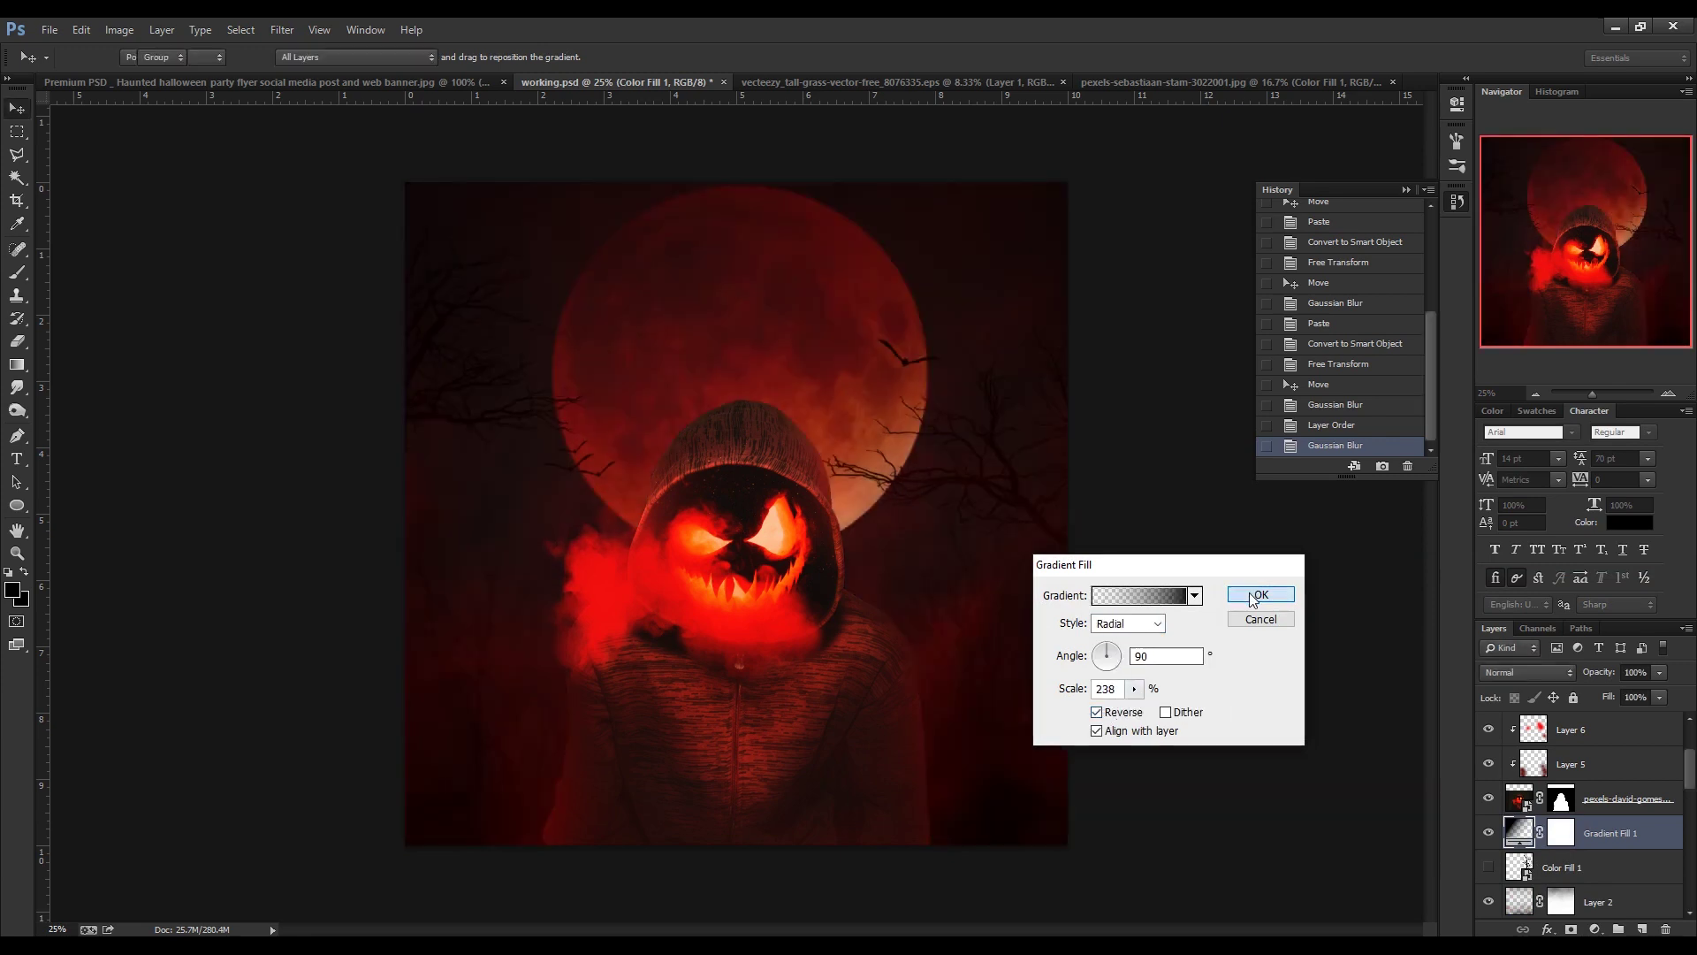
Set the gradient layer to Soft Light blend mode at 54% opacity
{"action": "left_click", "coordinate": [1527, 672]}
{"action": "left_click", "coordinate": [1522, 443]}
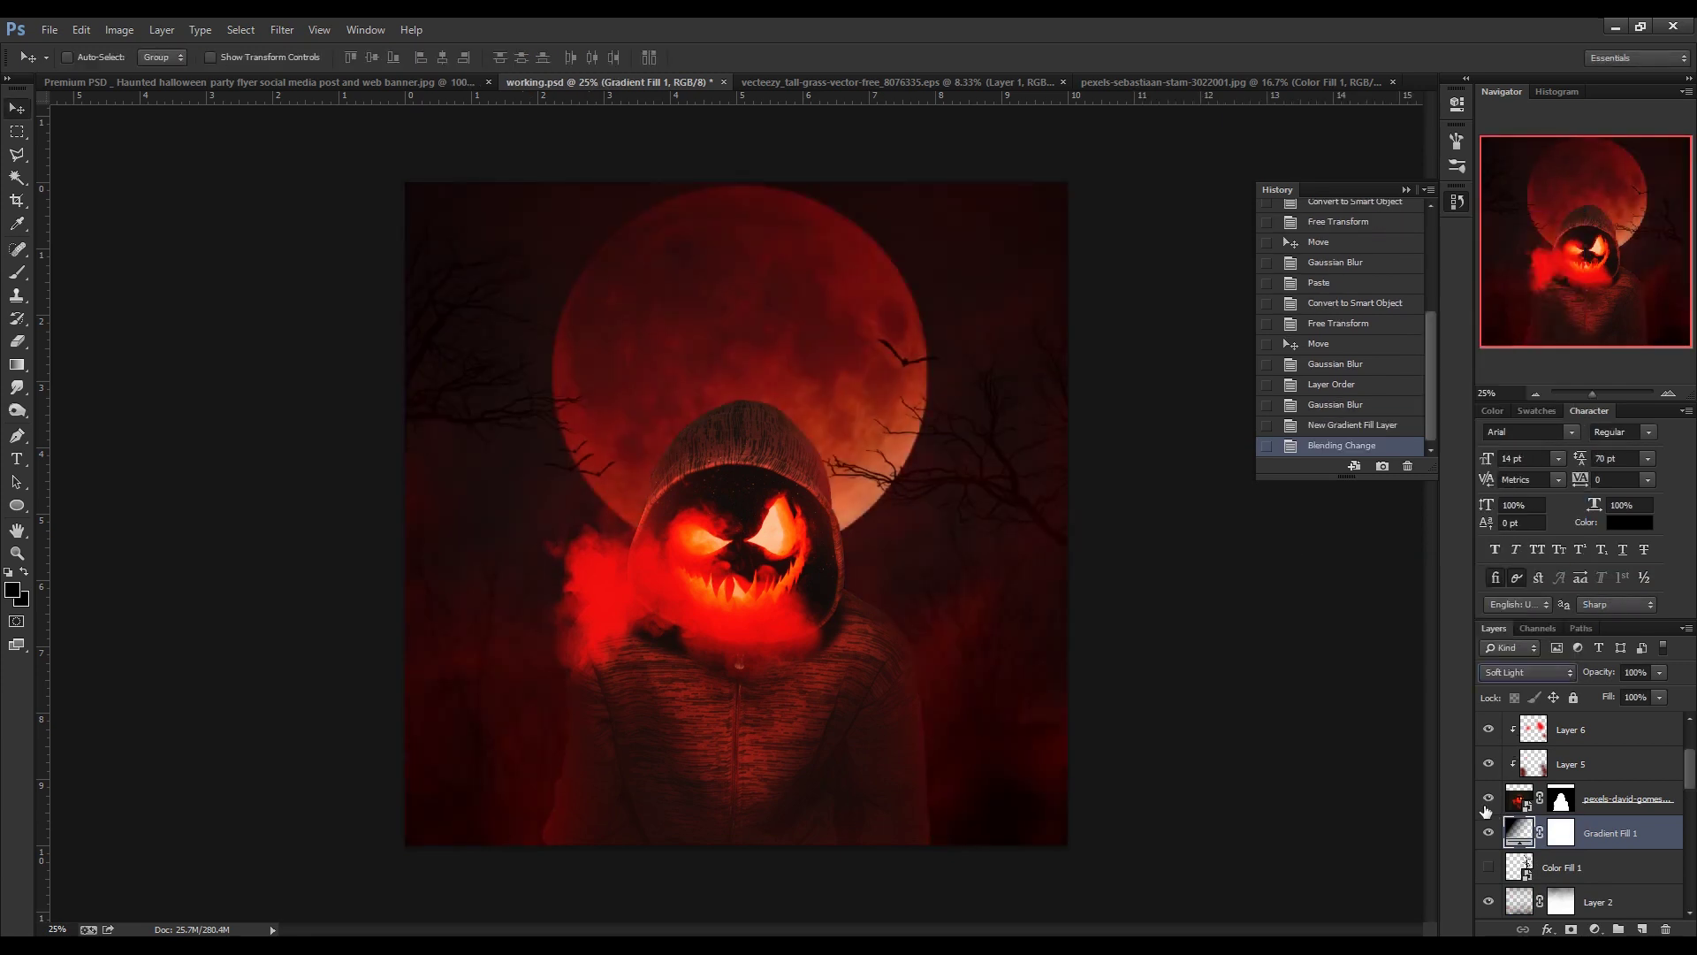
{"action": "double_click", "coordinate": [1519, 832]}
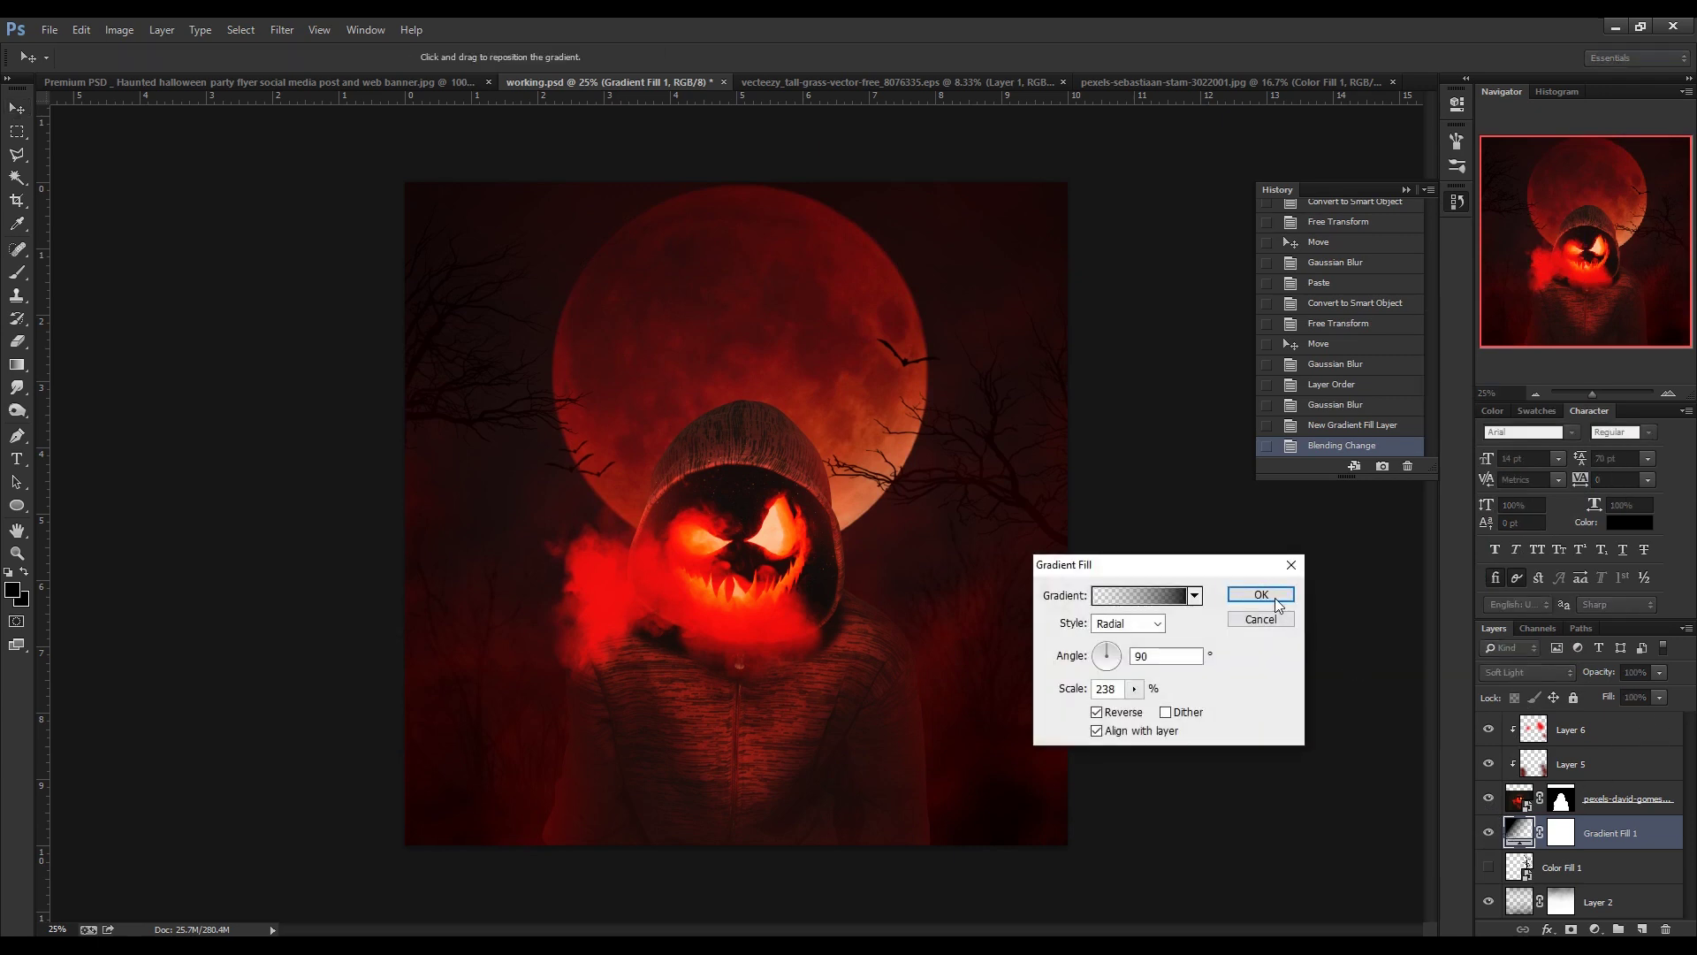
{"action": "left_click", "coordinate": [1261, 592]}
{"action": "left_click_drag", "start_coordinate": [1607, 672], "coordinate": [1560, 683]}
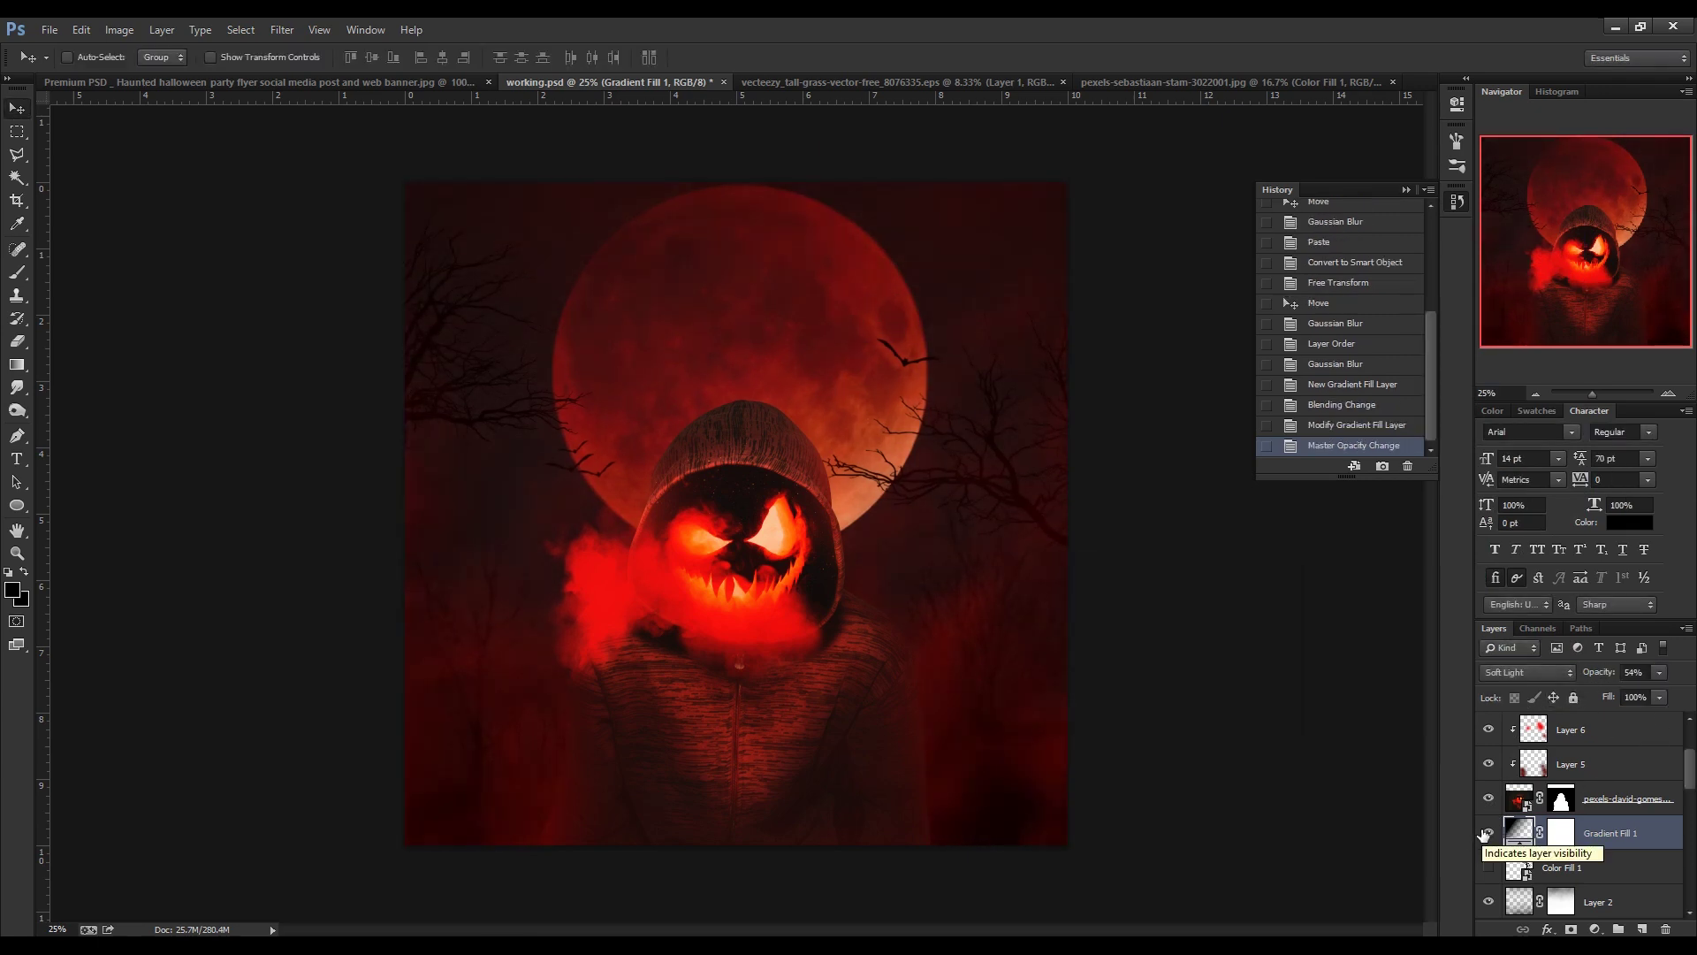
{"action": "key", "text": "alt+Tab"}
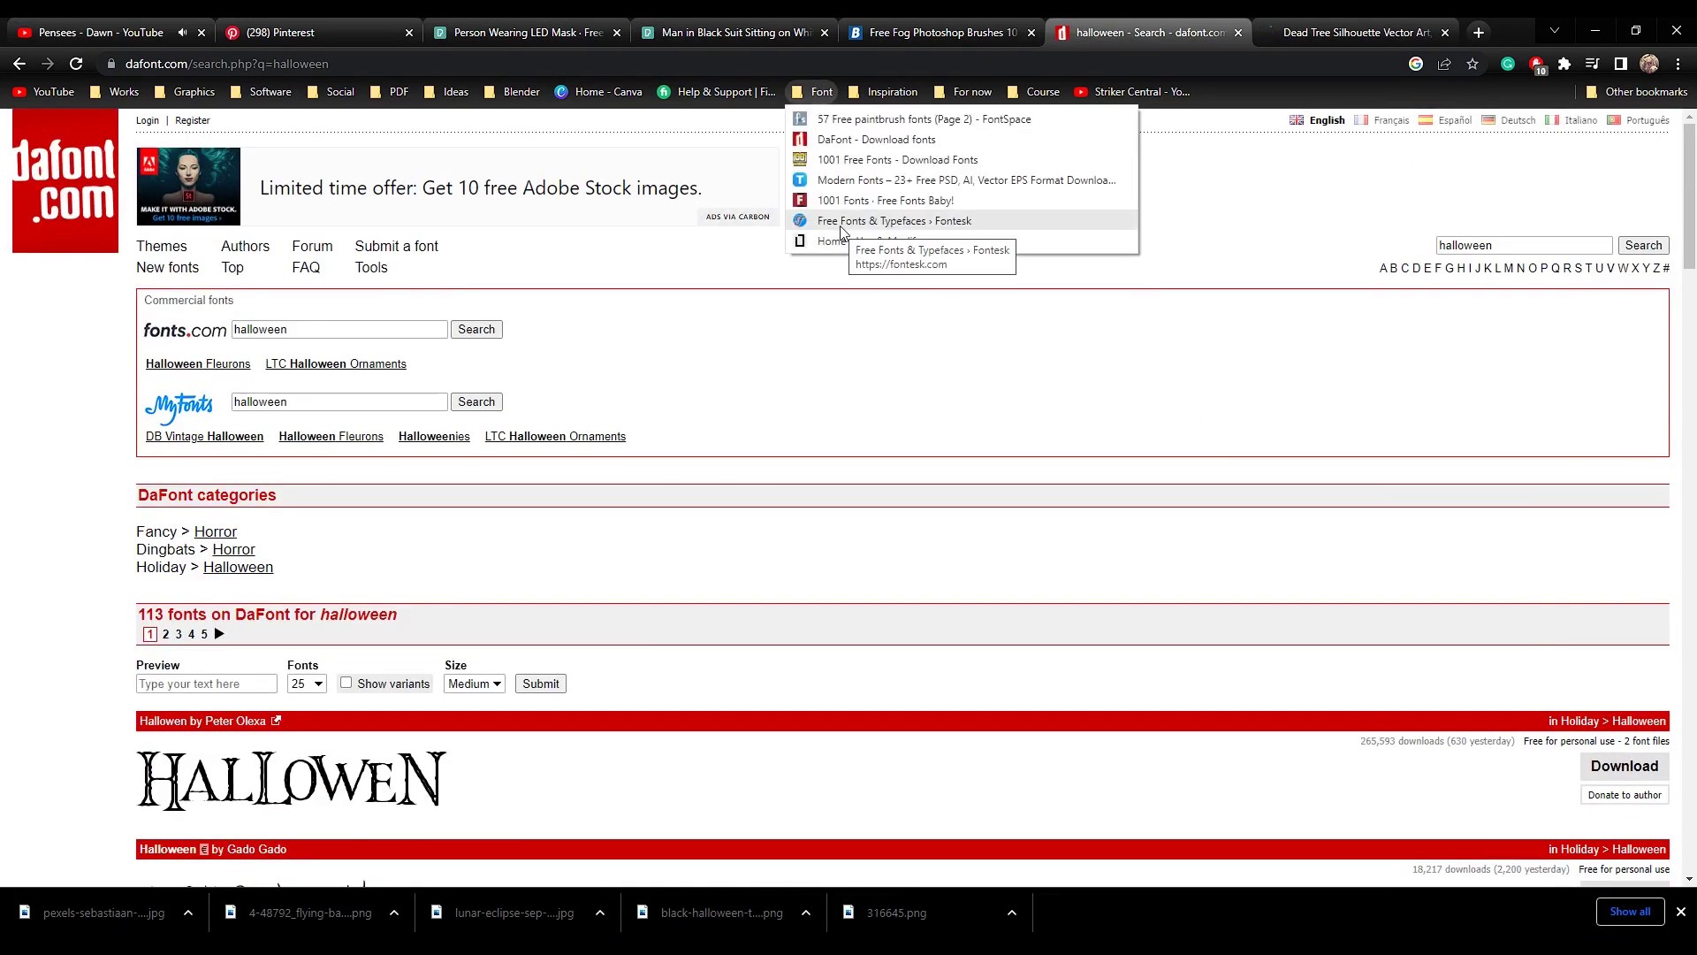
Browse the Fontesk font site, then return to its homepage
{"action": "left_click", "coordinate": [884, 217]}
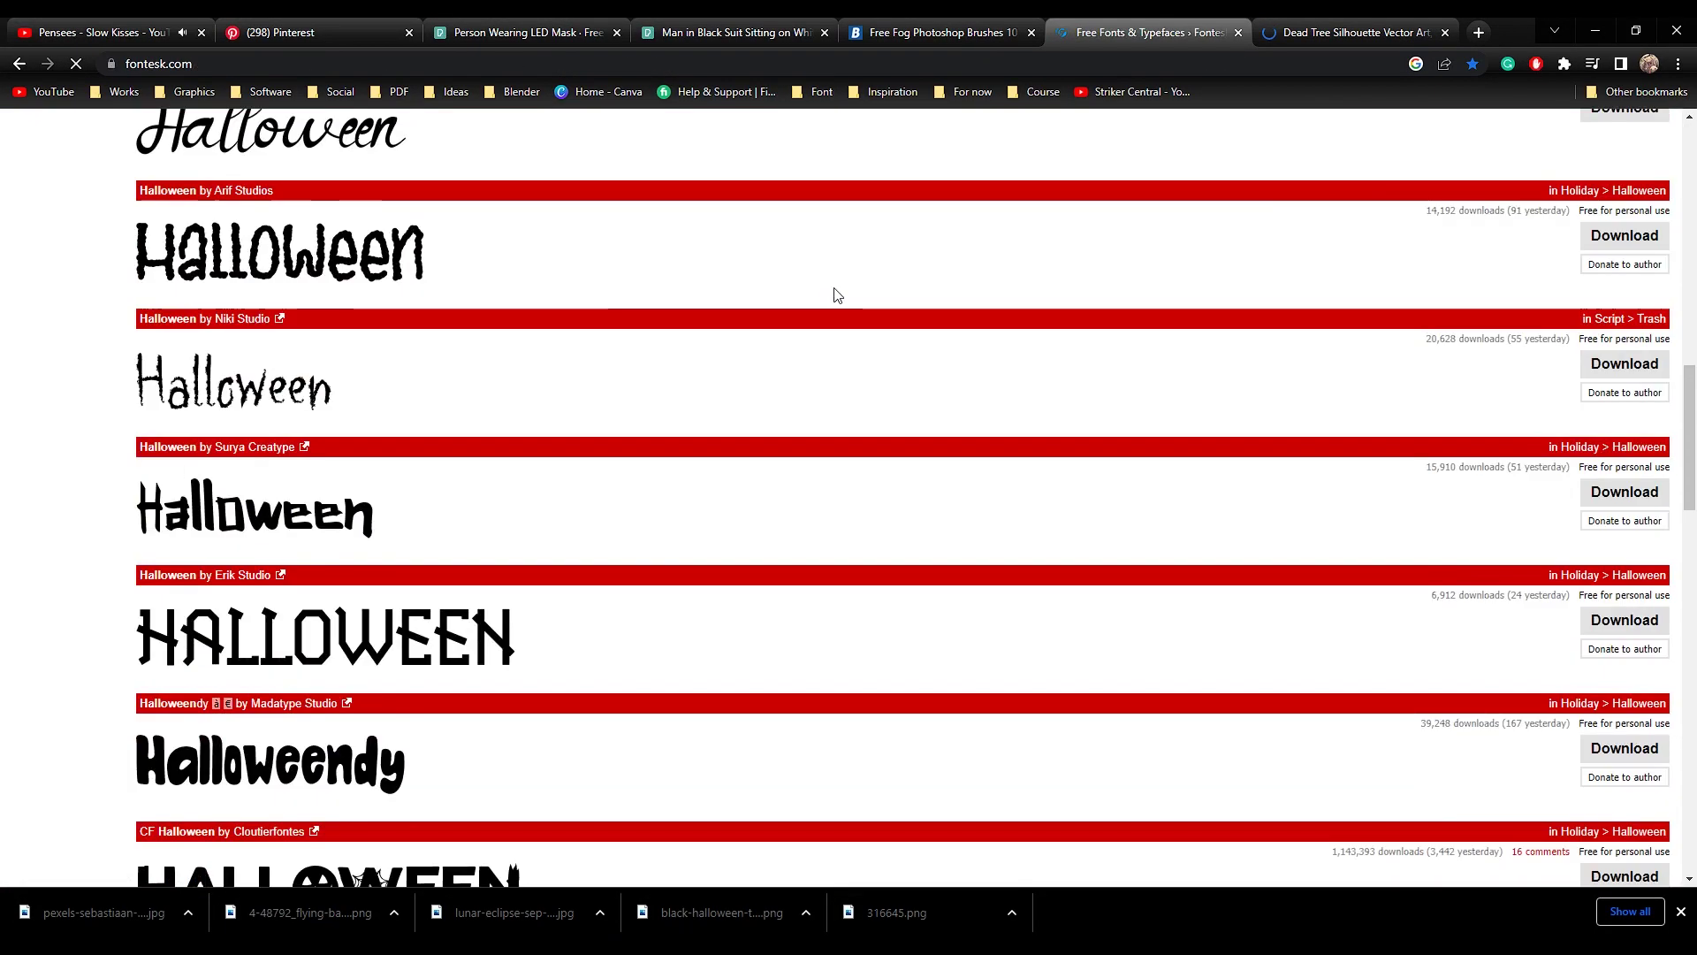
{"action": "scroll", "coordinate": [411, 320], "scroll_direction": "down", "scroll_amount": 2}
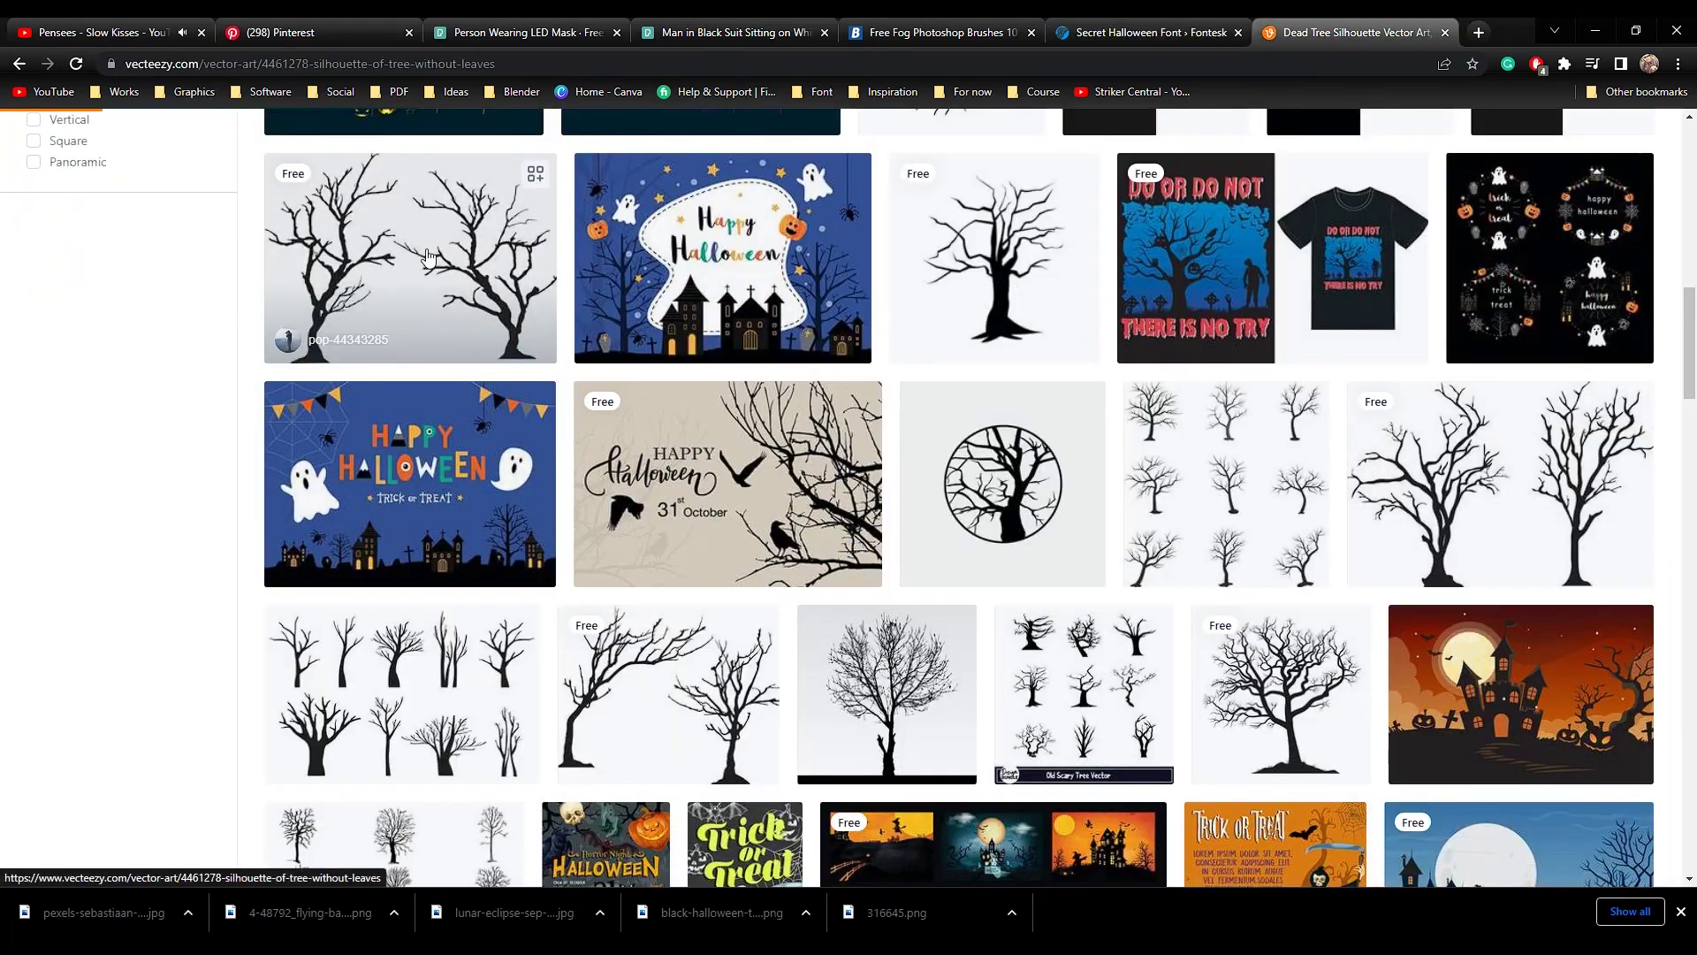
{"action": "key", "text": "ctrl+Page_Up"}
{"action": "key", "text": "alt+Left"}
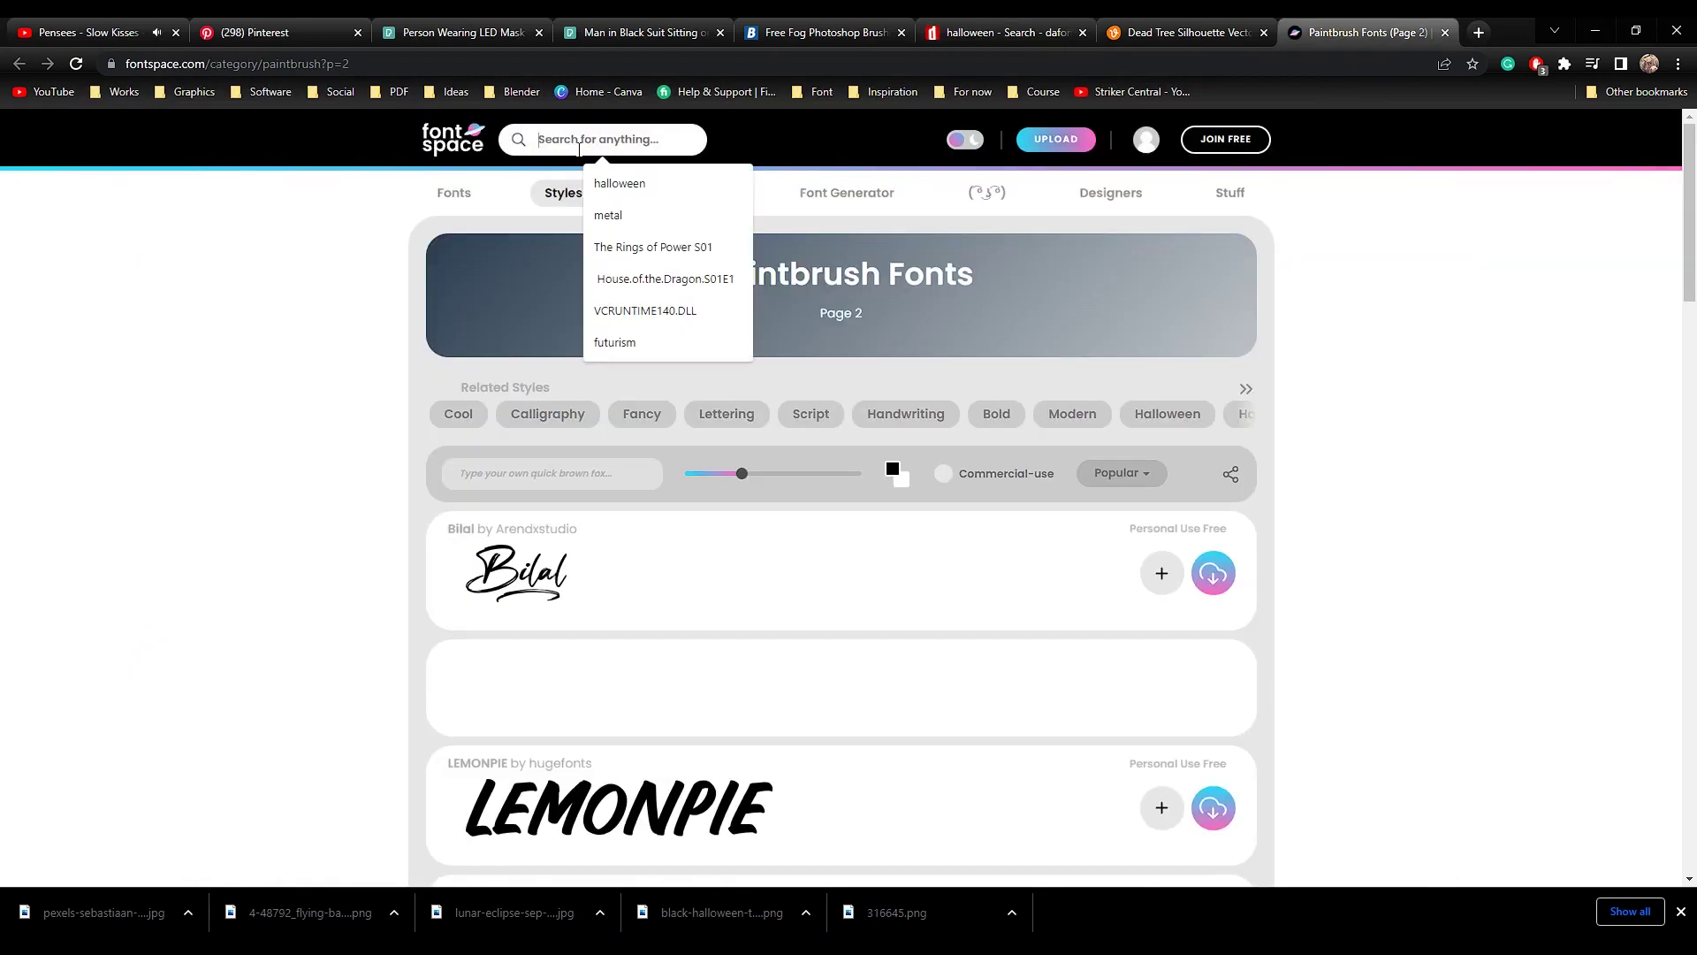
Search FontSpace for 'halloween' and scroll through the font results
{"action": "left_click", "coordinate": [620, 183]}
{"action": "scroll", "coordinate": [227, 402], "scroll_direction": "down", "scroll_amount": 5}
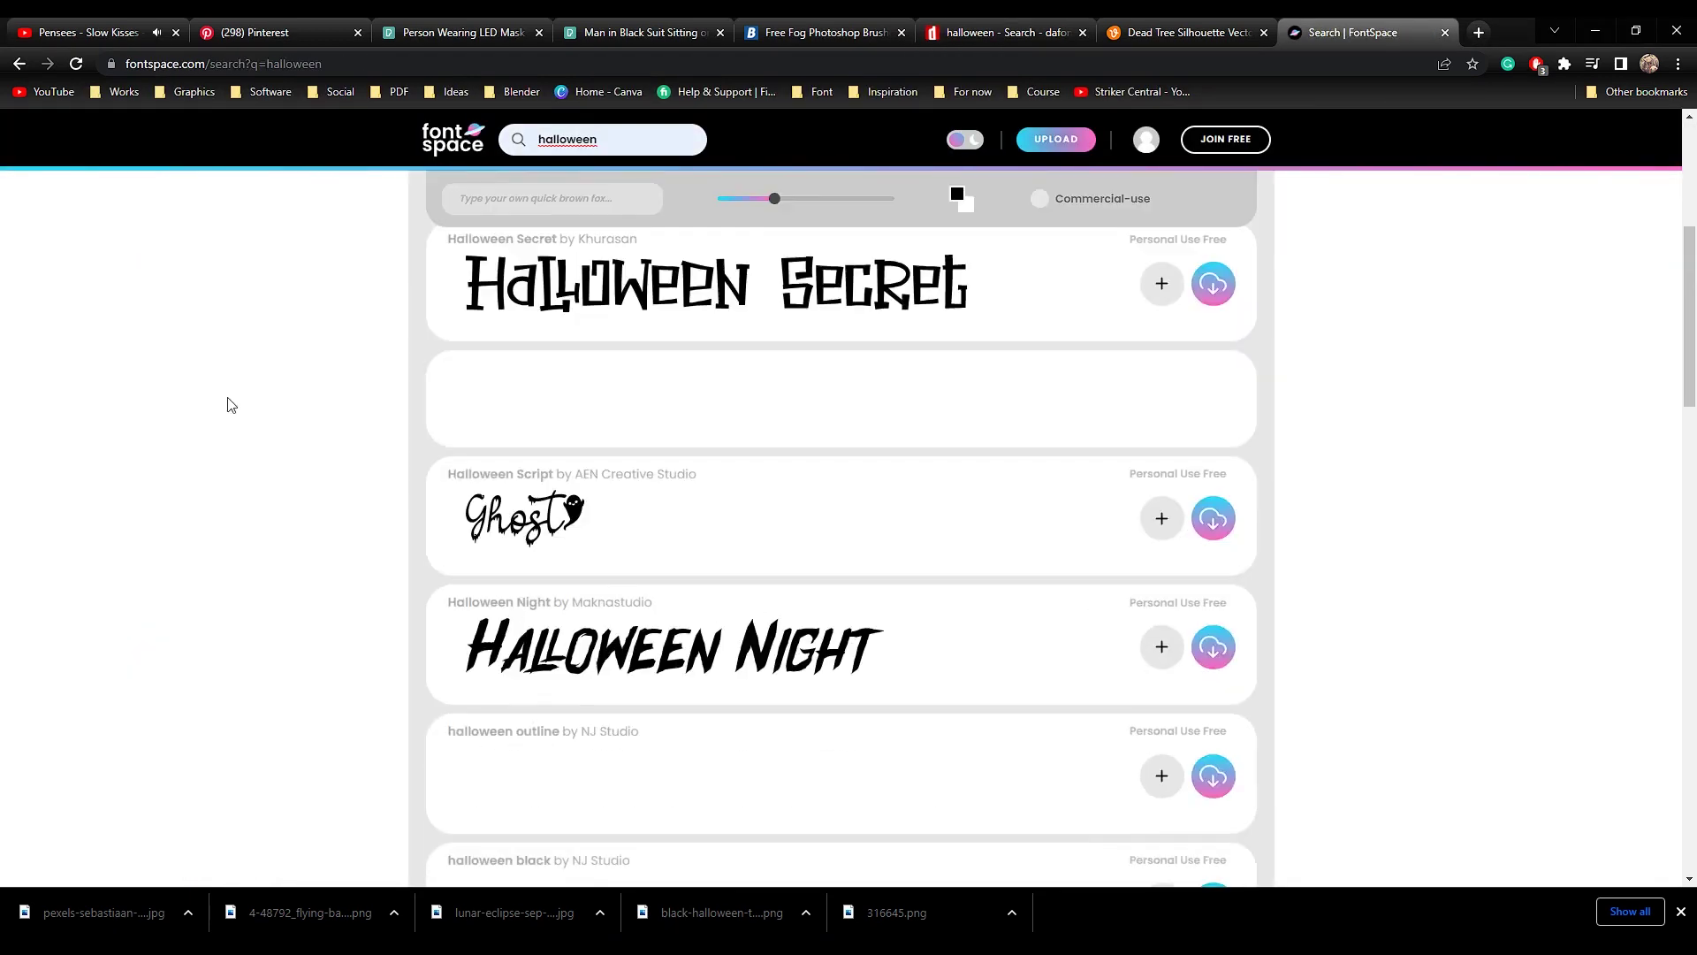
{"action": "scroll", "coordinate": [247, 420], "scroll_direction": "down", "scroll_amount": 6}
{"action": "scroll", "coordinate": [248, 421], "scroll_direction": "down", "scroll_amount": 3}
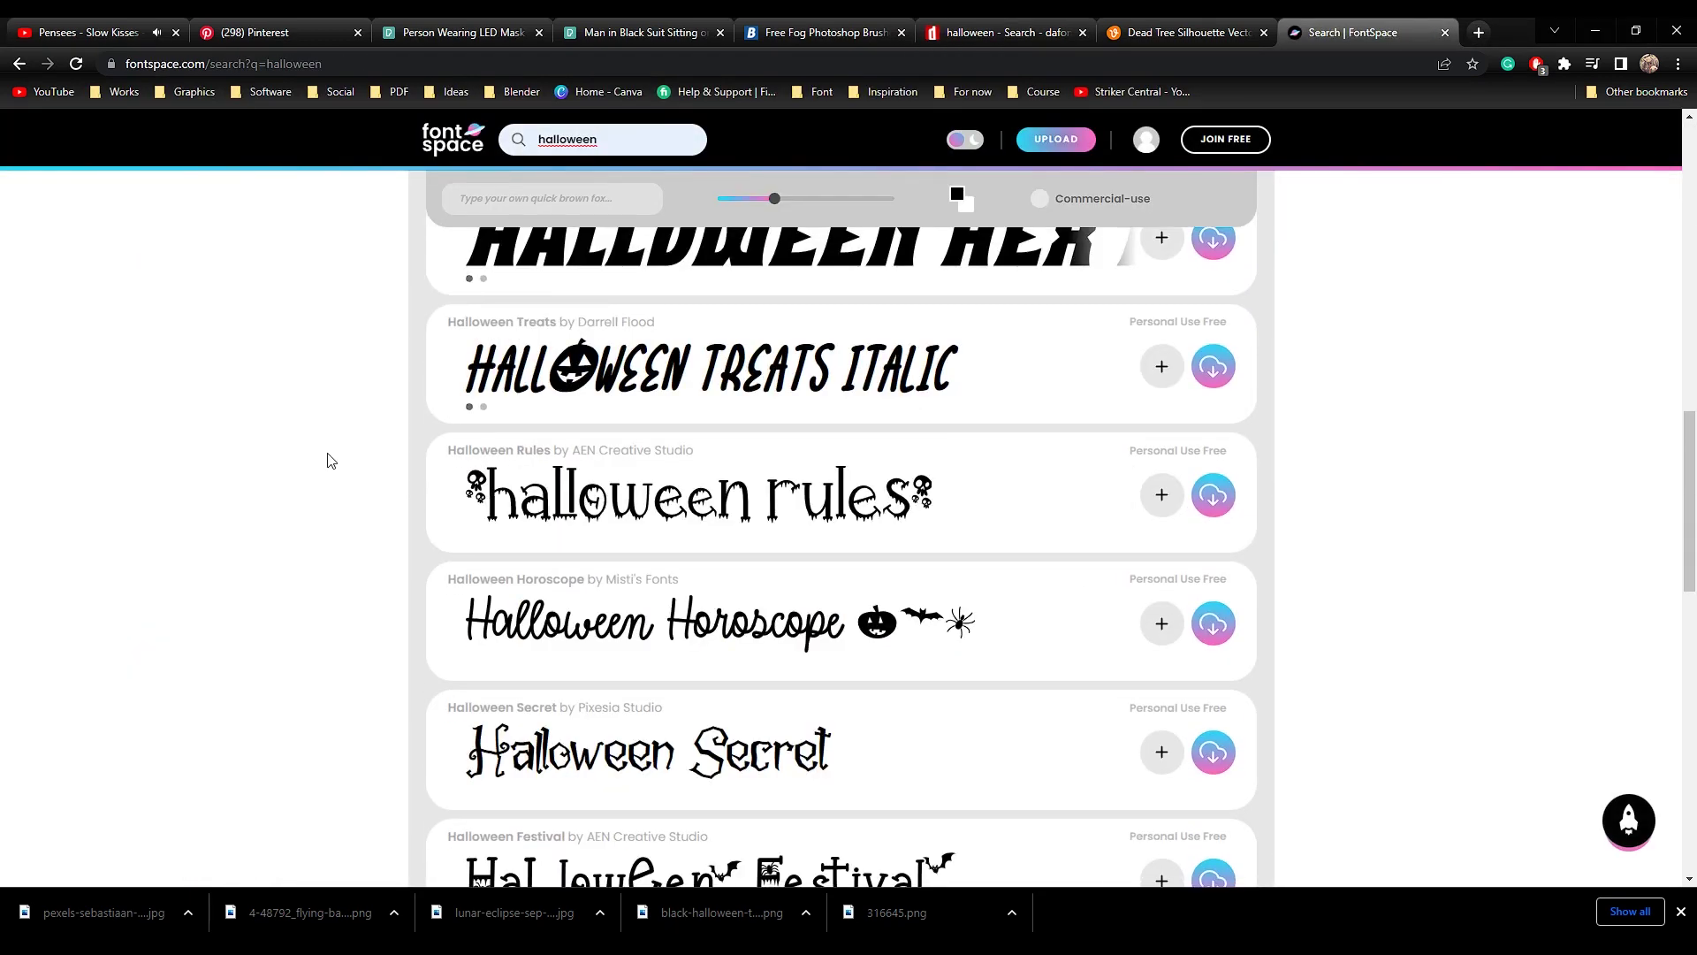
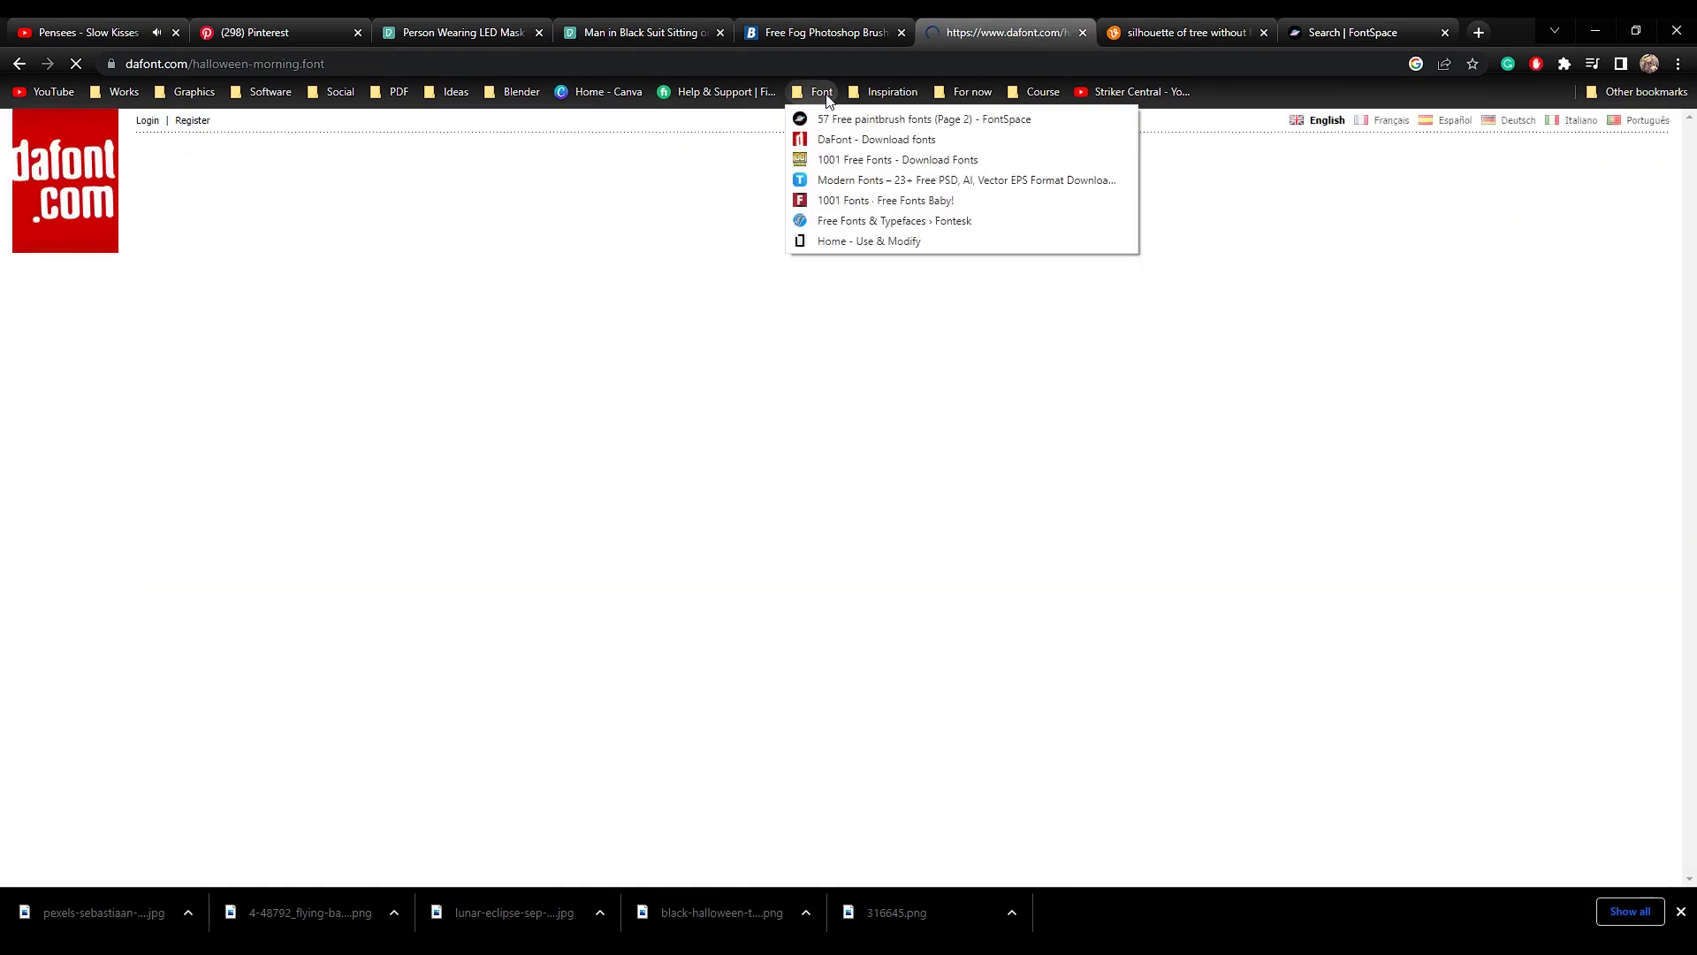
Open the 'Free Fonts & Typefaces - Fontesk' site from the Chrome font bookmarks
{"action": "left_click", "coordinate": [807, 220]}
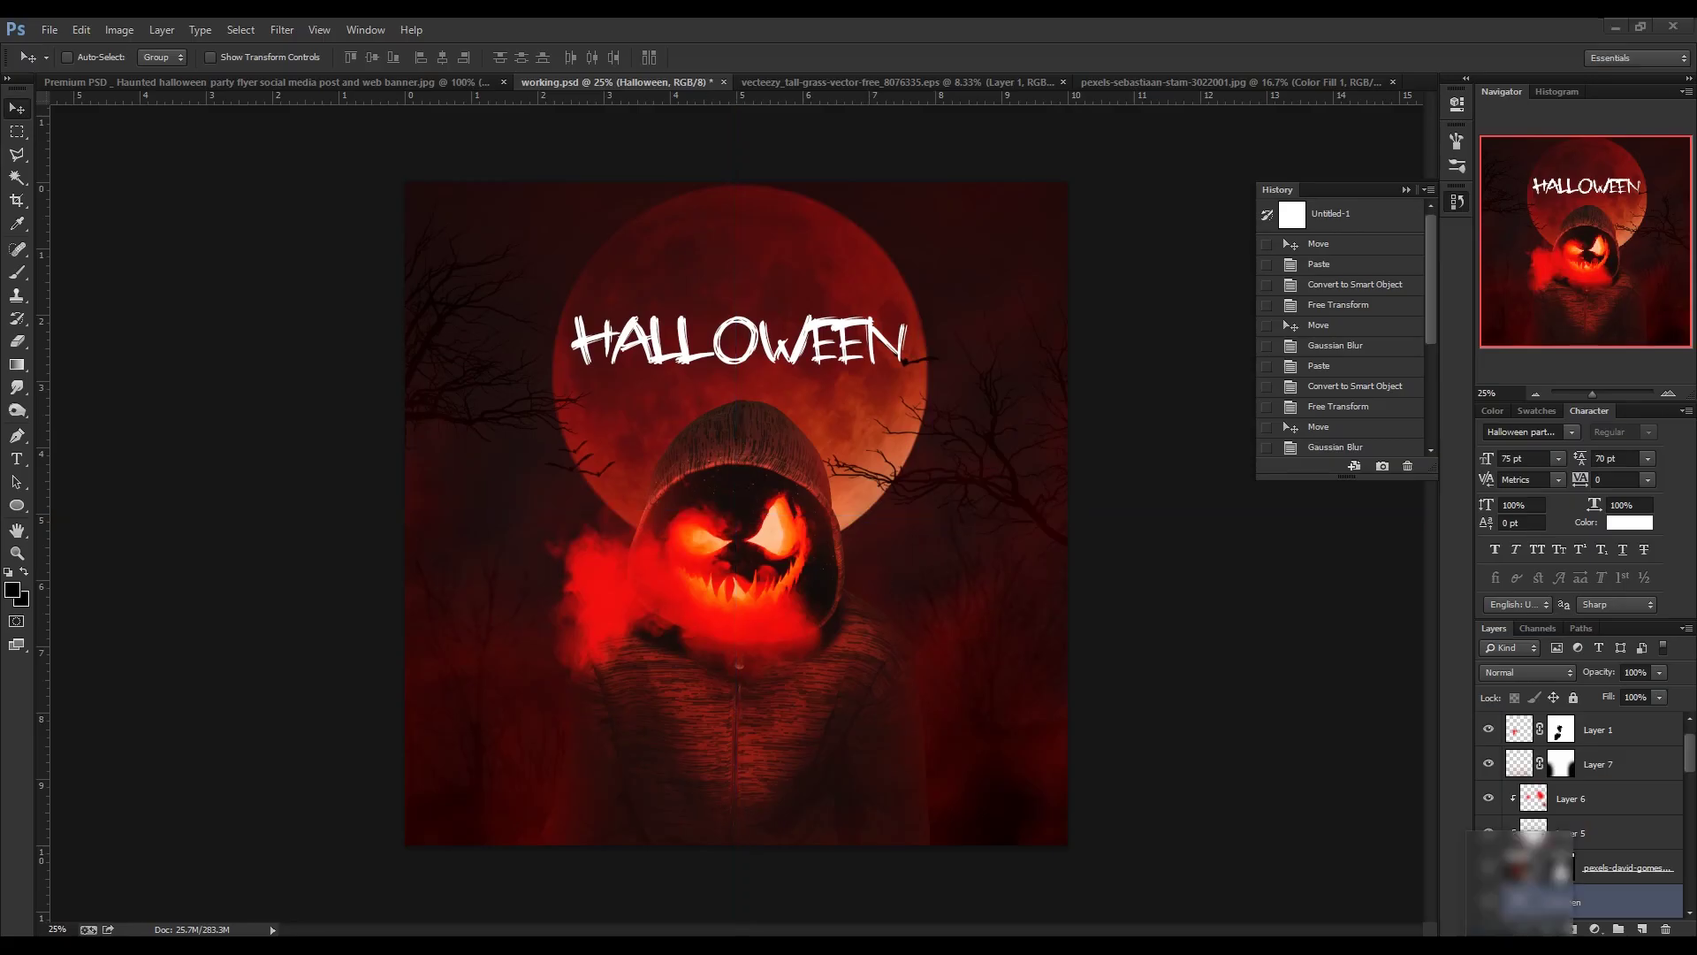
Set the foreground to light orange and choose a large sampled smoke brush, sized down
{"action": "left_click", "coordinate": [13, 589]}
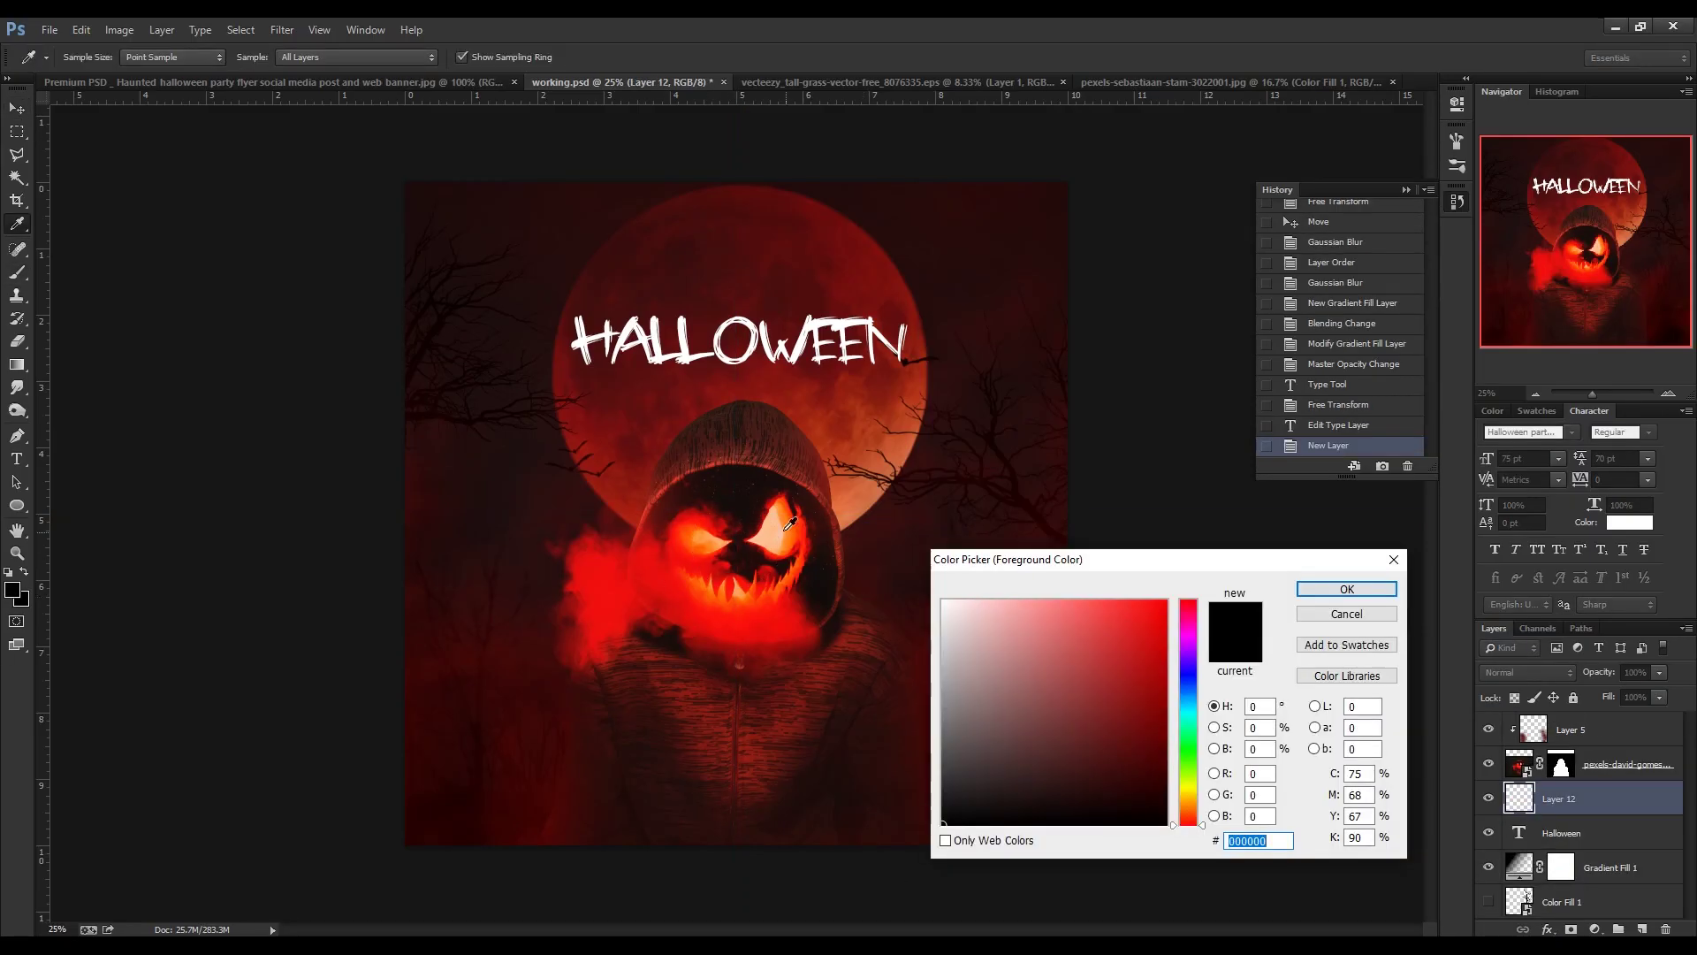
{"action": "left_click", "coordinate": [790, 523]}
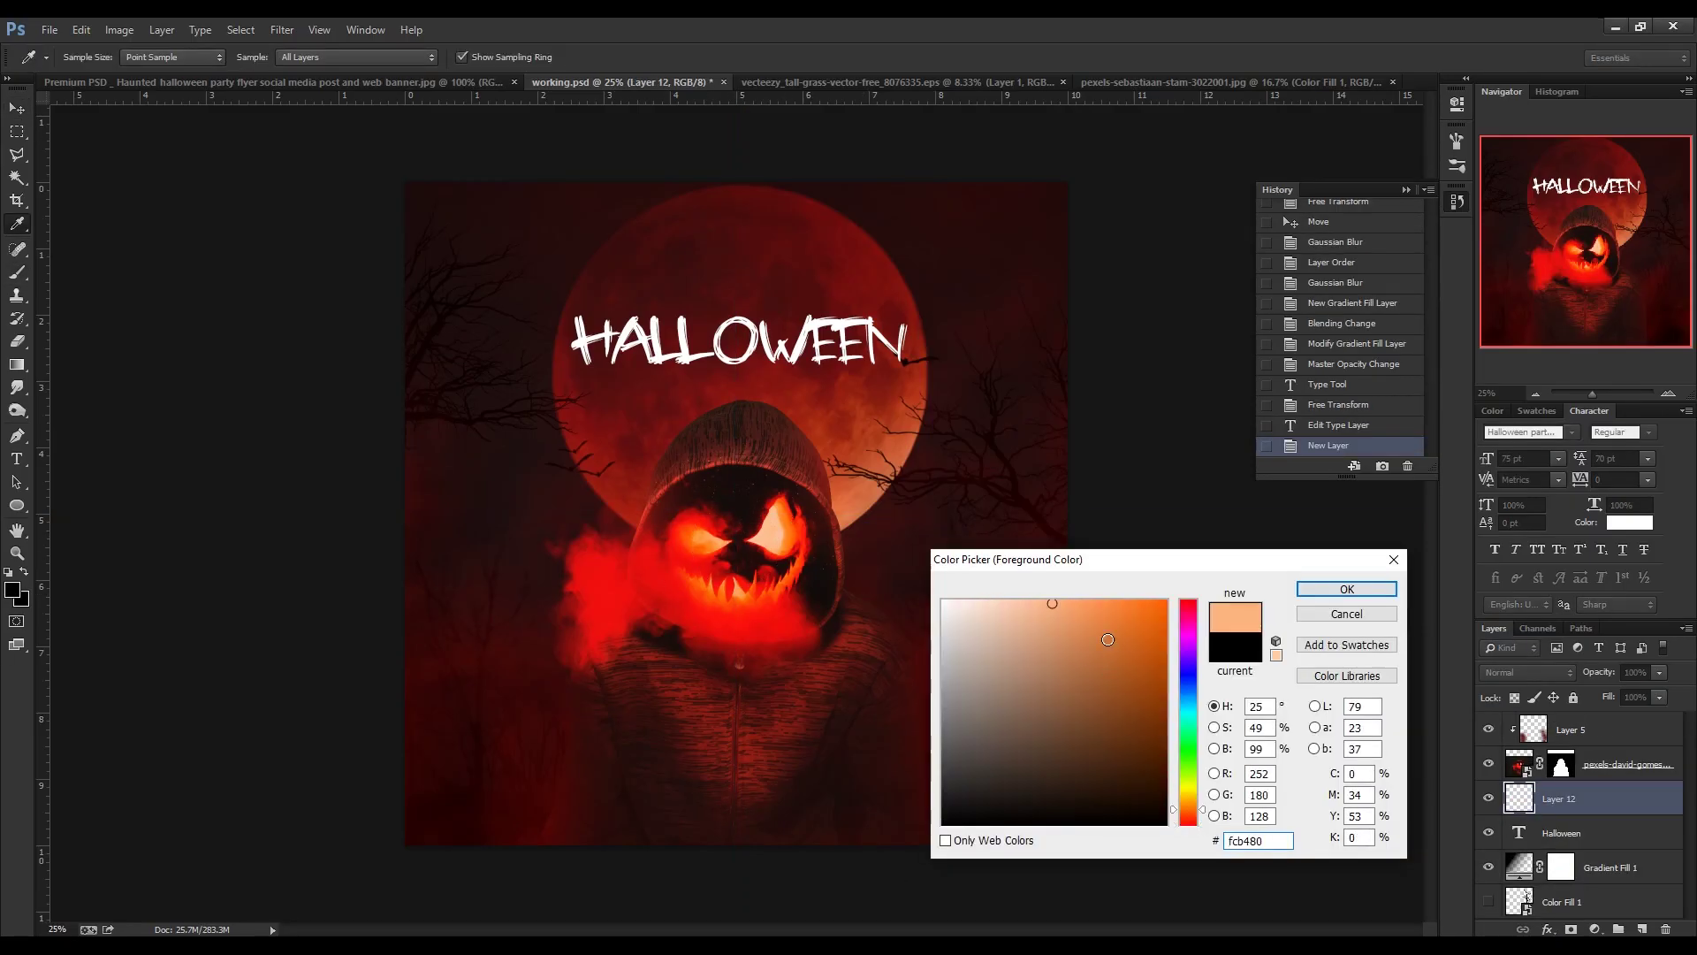
{"action": "left_click", "coordinate": [1321, 591]}
{"action": "key", "text": "b"}
{"action": "right_click", "coordinate": [655, 568]}
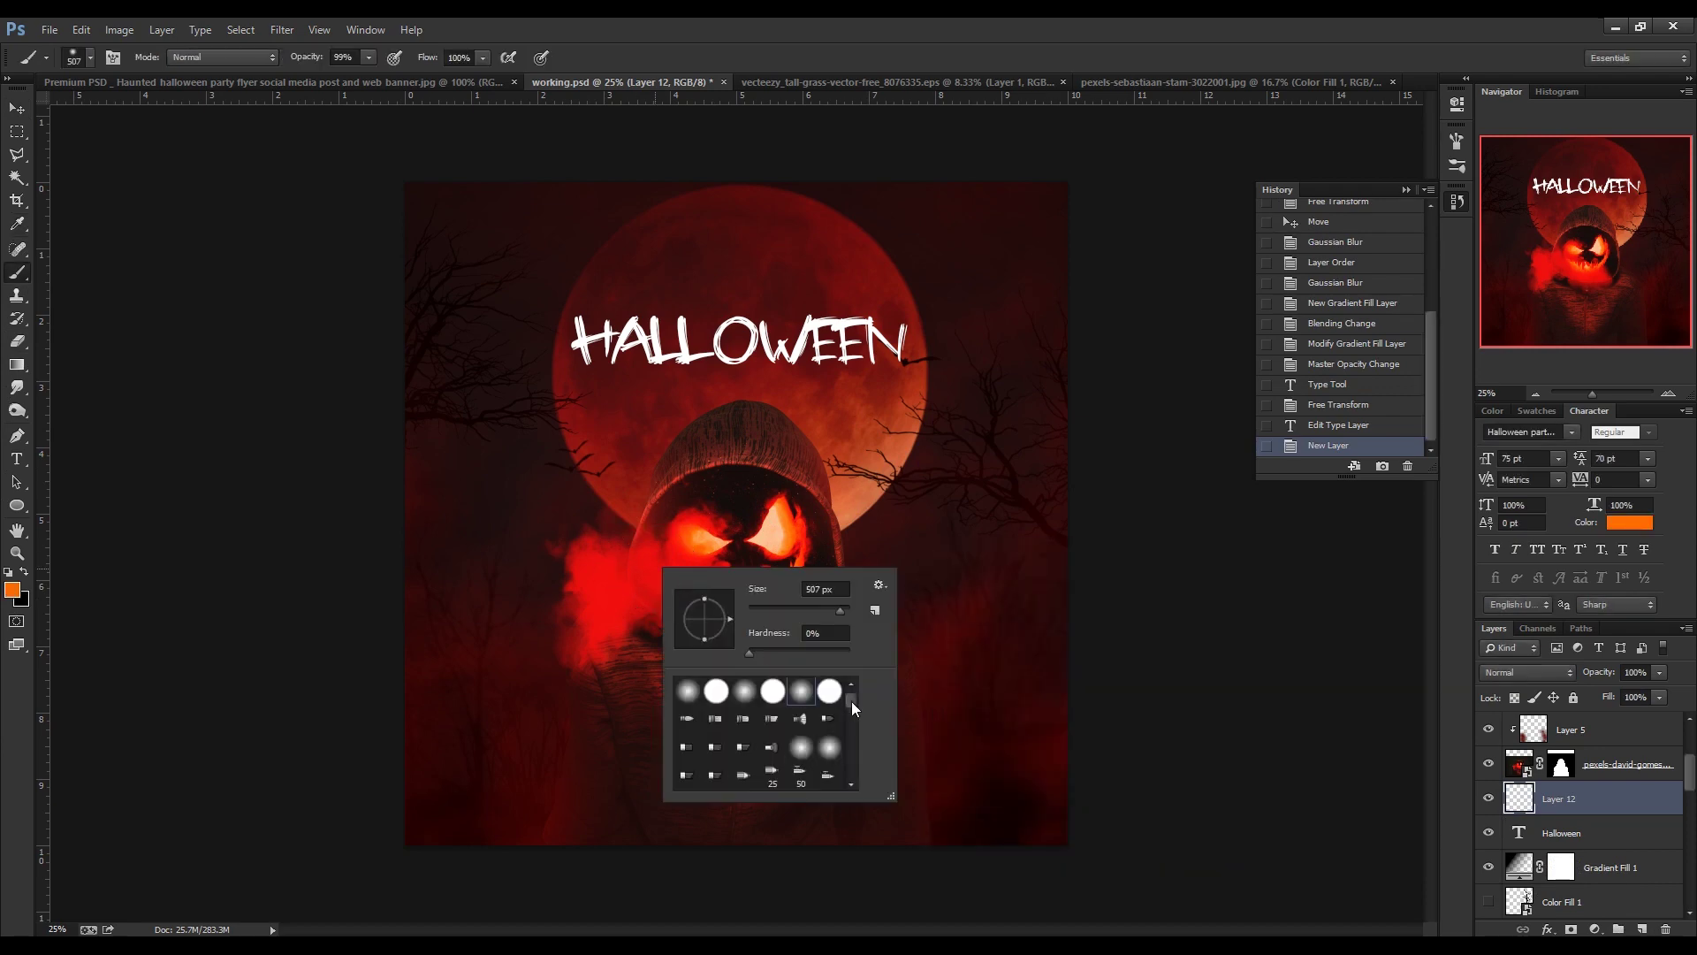
{"action": "left_click_drag", "start_coordinate": [851, 701], "coordinate": [850, 754]}
{"action": "left_click", "coordinate": [802, 709]}
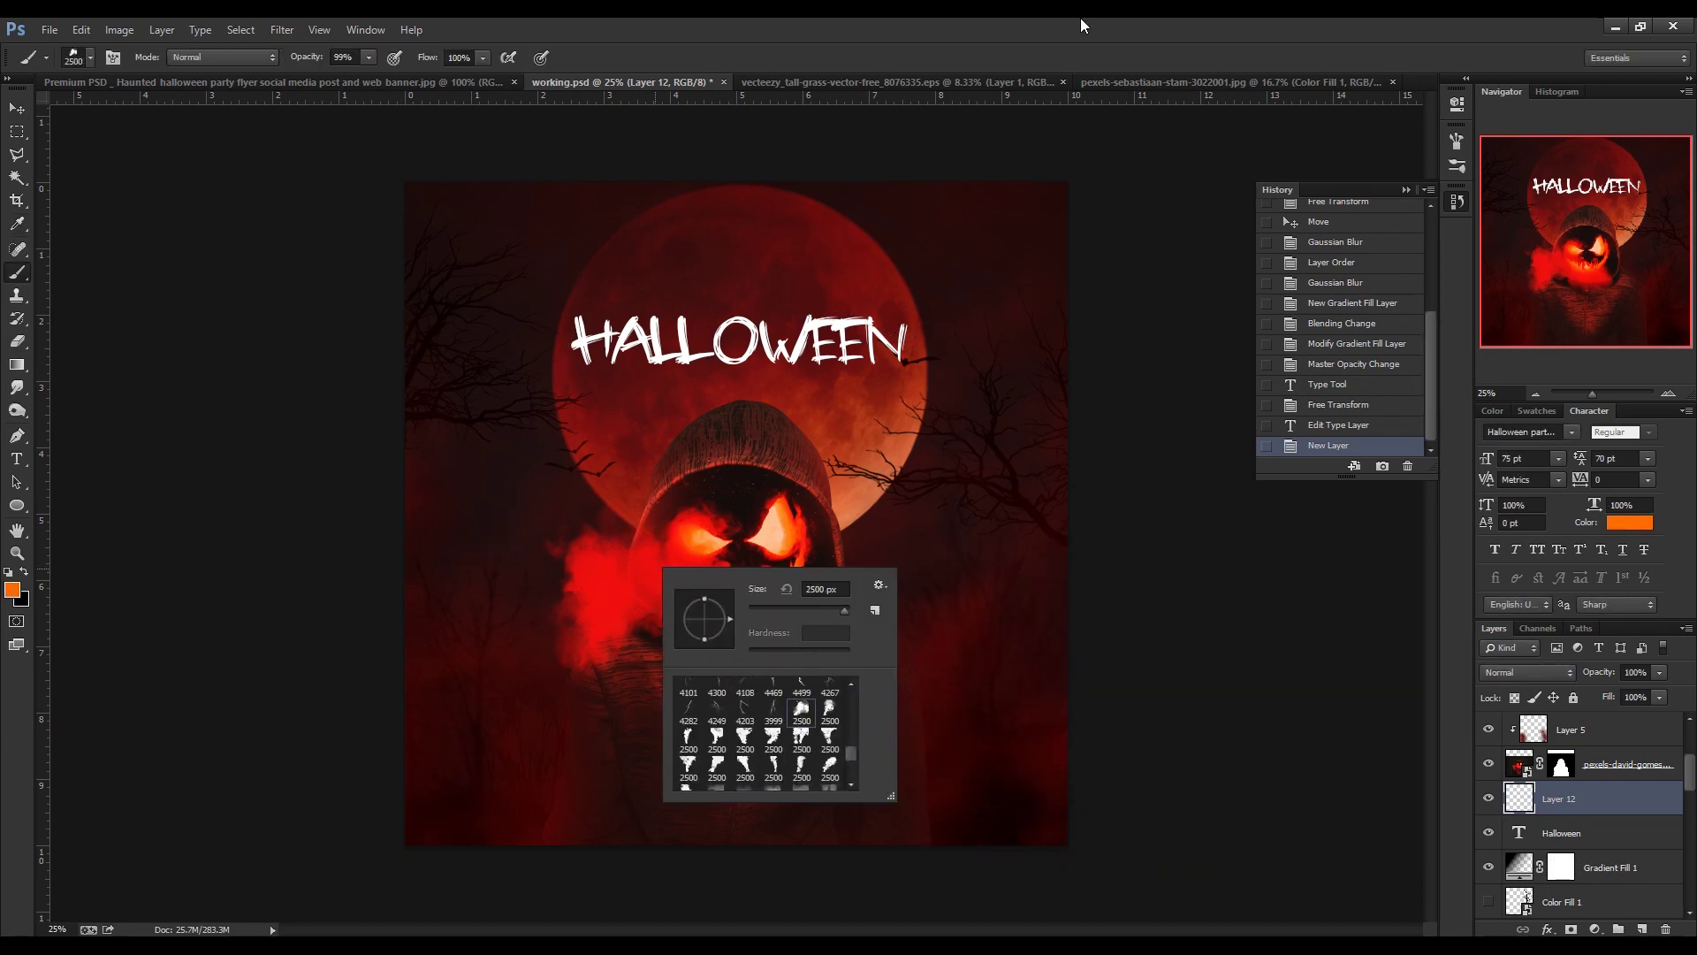
{"action": "key", "text": "Return"}
{"action": "key", "text": "bracketleft"}
{"action": "key", "text": "bracketleft"}
{"action": "key", "text": "bracketleft"}
Stamp orange smoke below the pumpkin face, around the body and beside the hood
{"action": "left_click", "coordinate": [707, 663]}
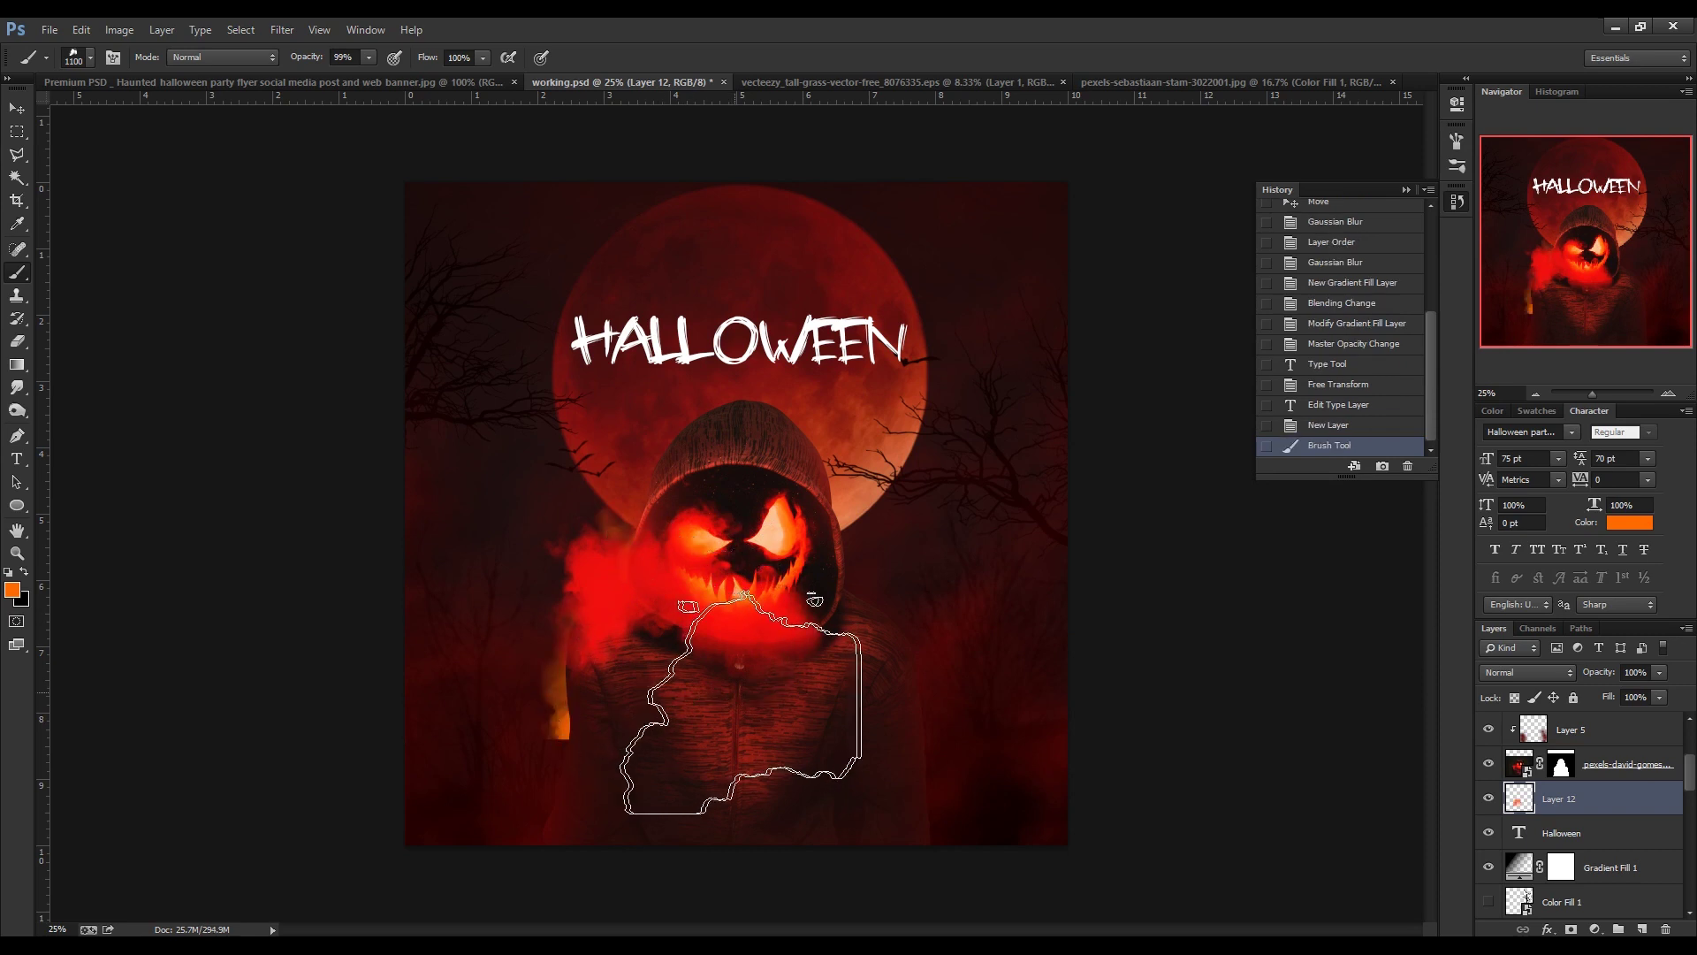
{"action": "left_click_drag", "start_coordinate": [741, 703], "coordinate": [818, 710]}
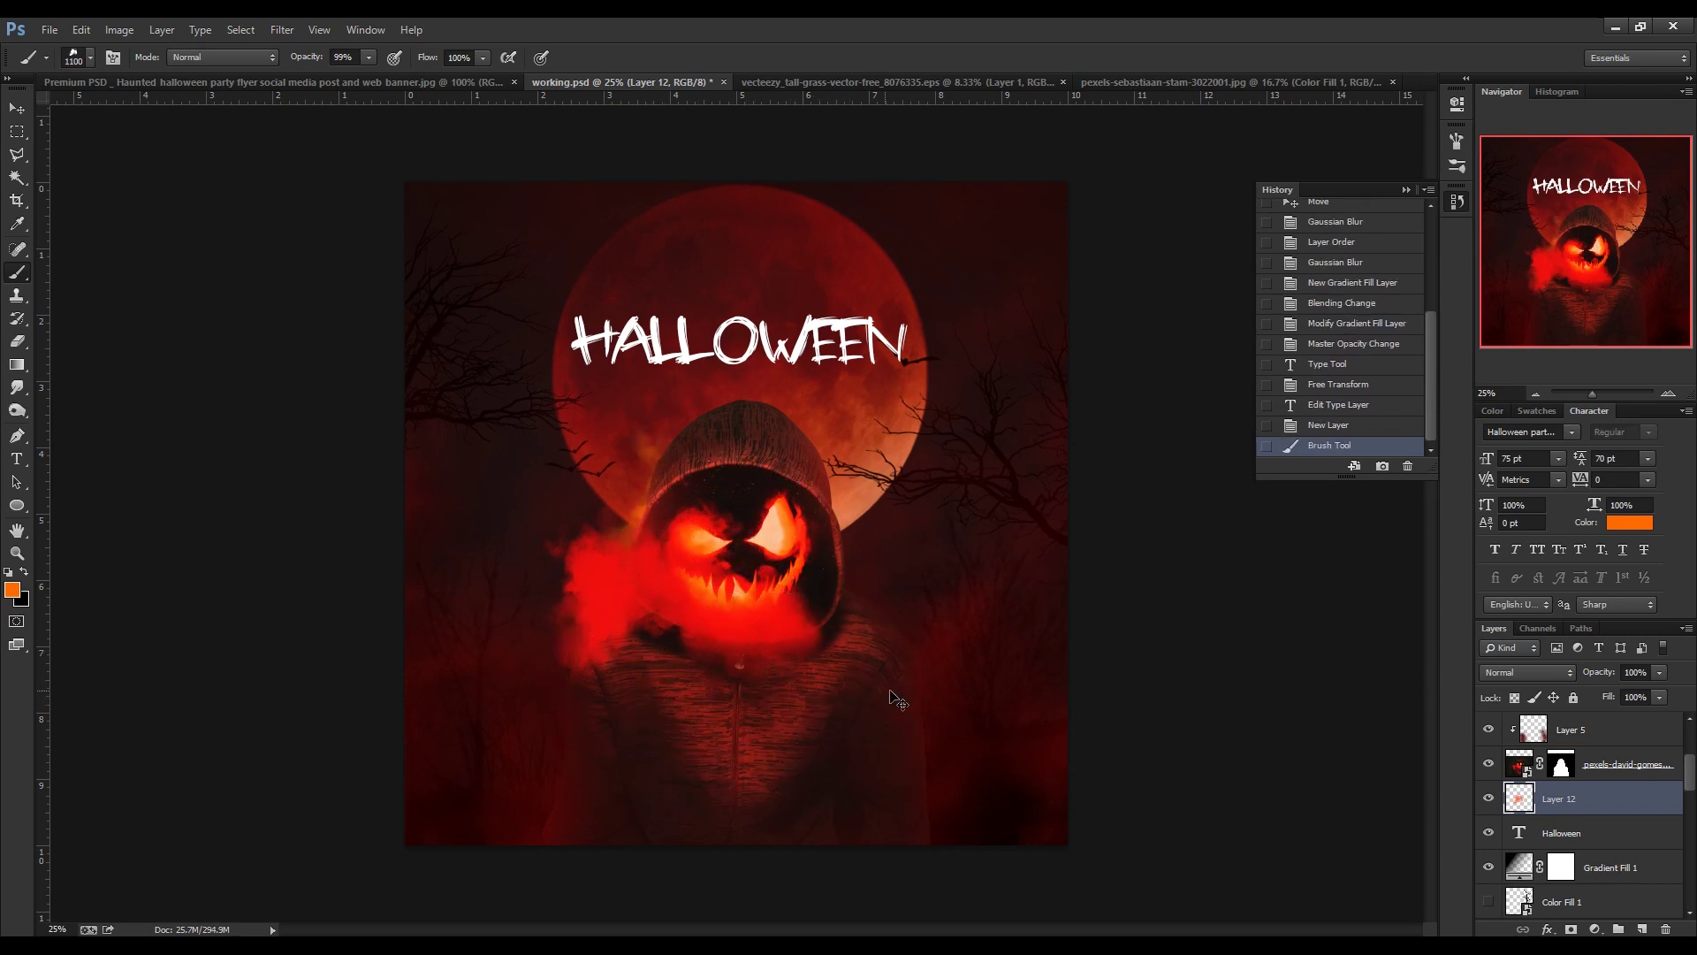
{"action": "right_click", "coordinate": [741, 507]}
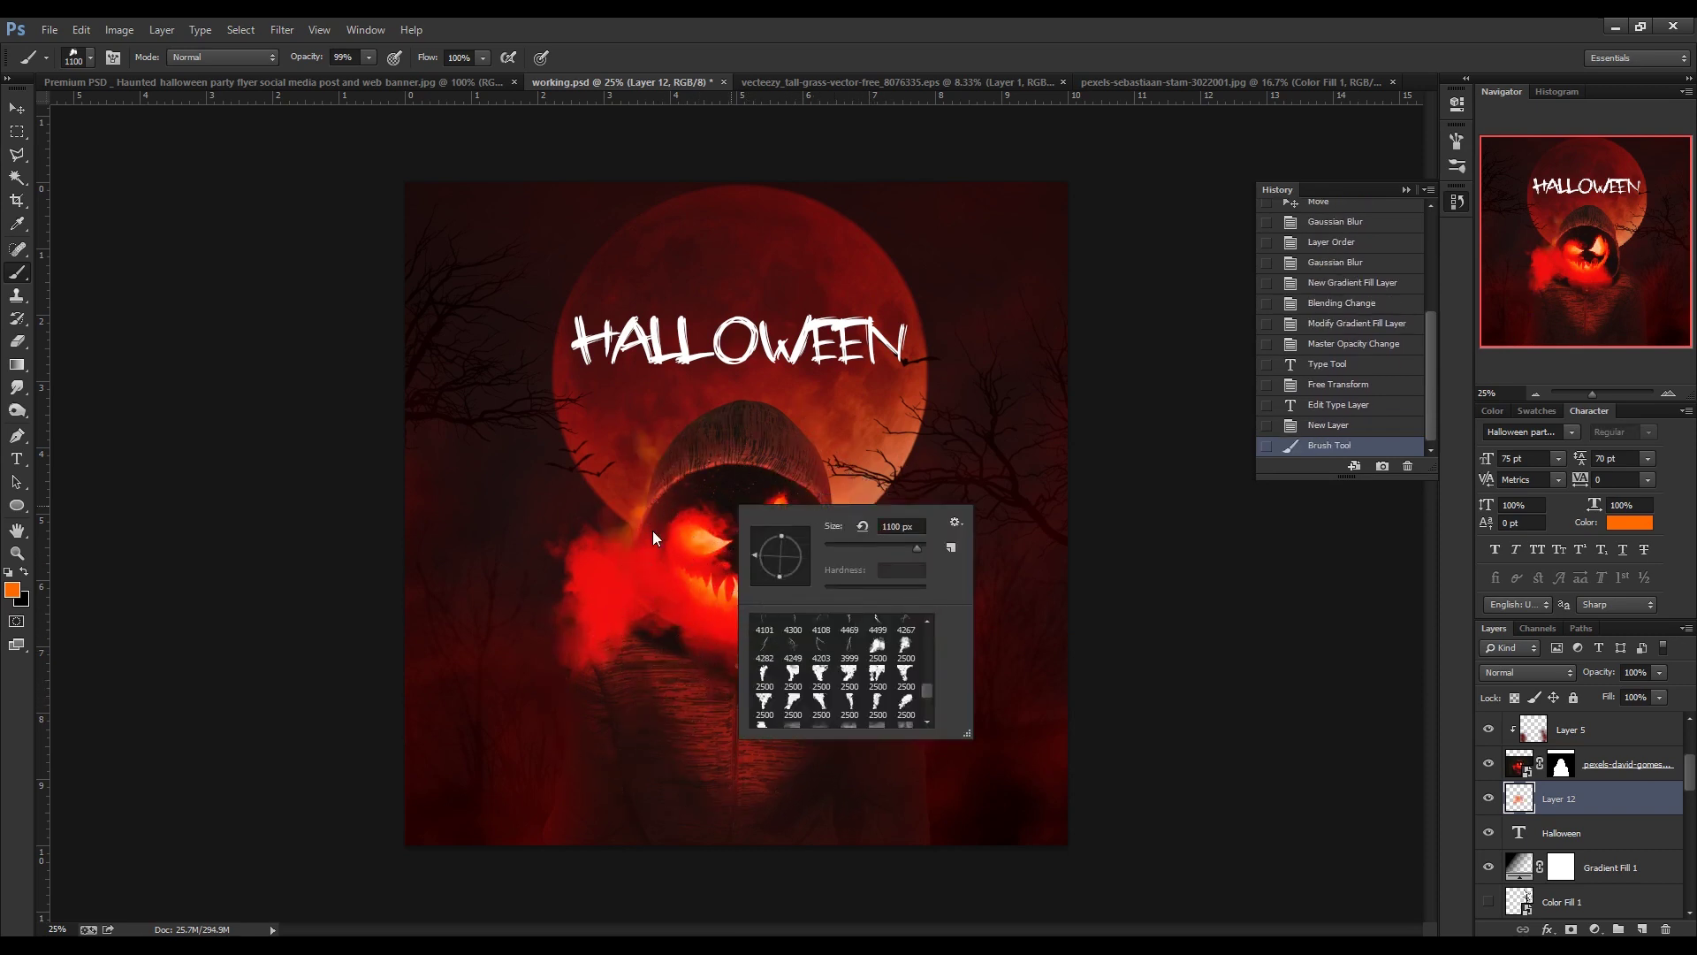
{"action": "key", "text": "Escape"}
{"action": "left_click_drag", "start_coordinate": [813, 645], "coordinate": [723, 732]}
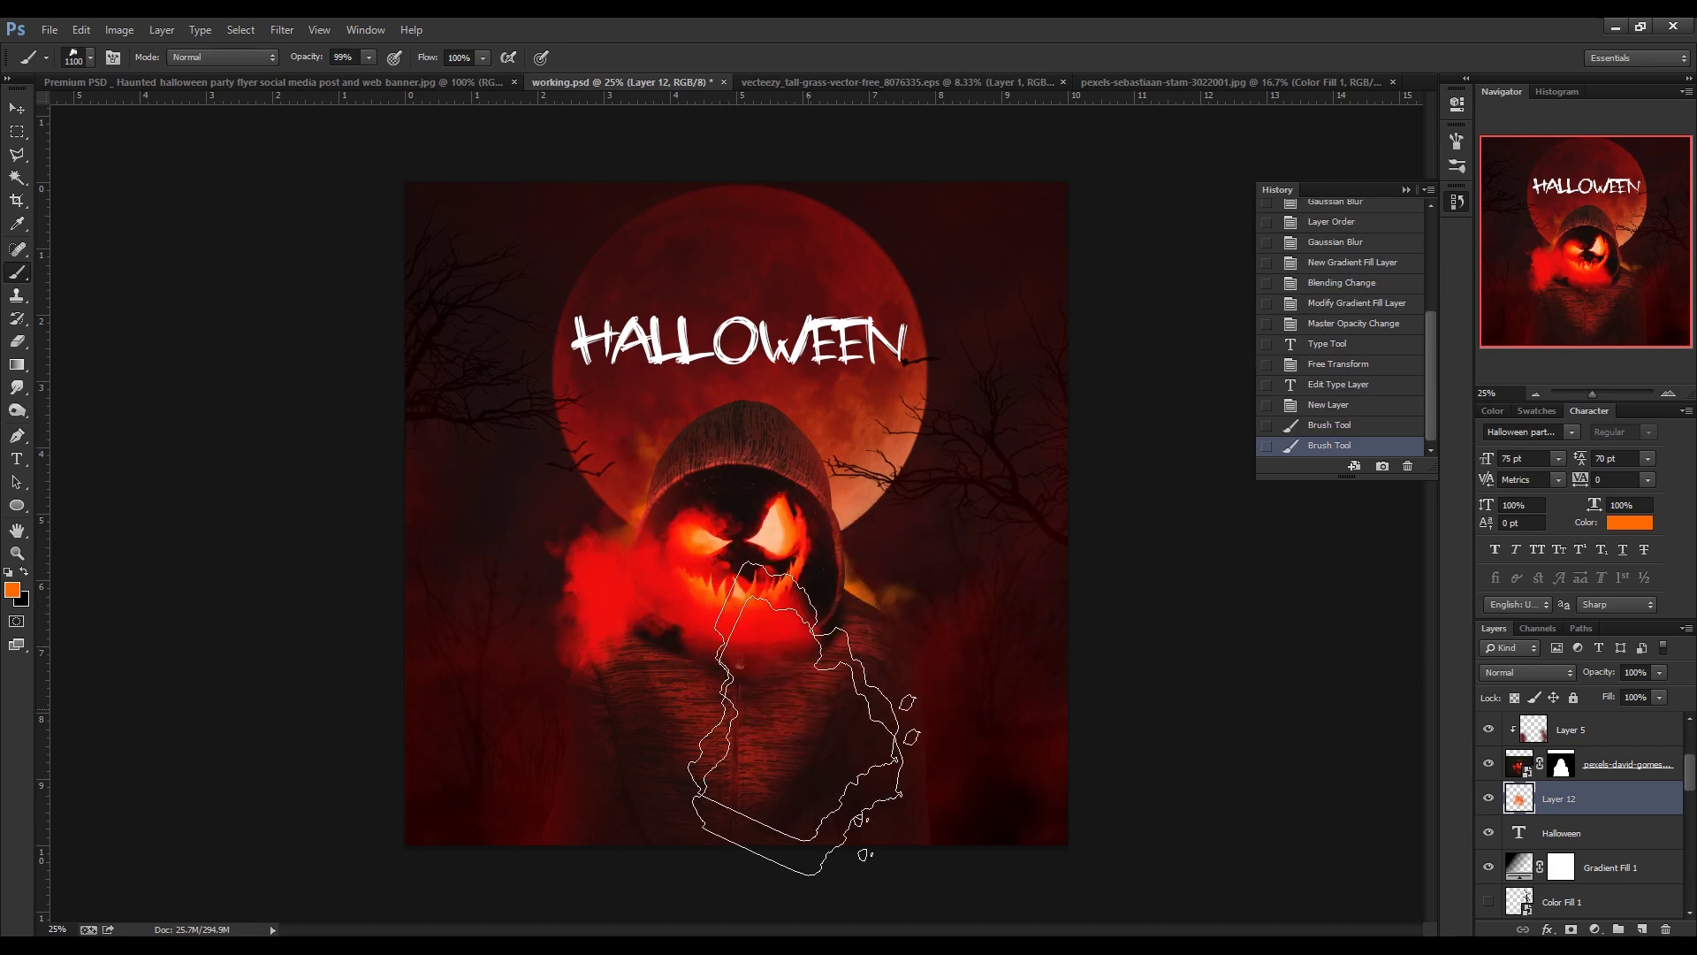
{"action": "right_click", "coordinate": [717, 596]}
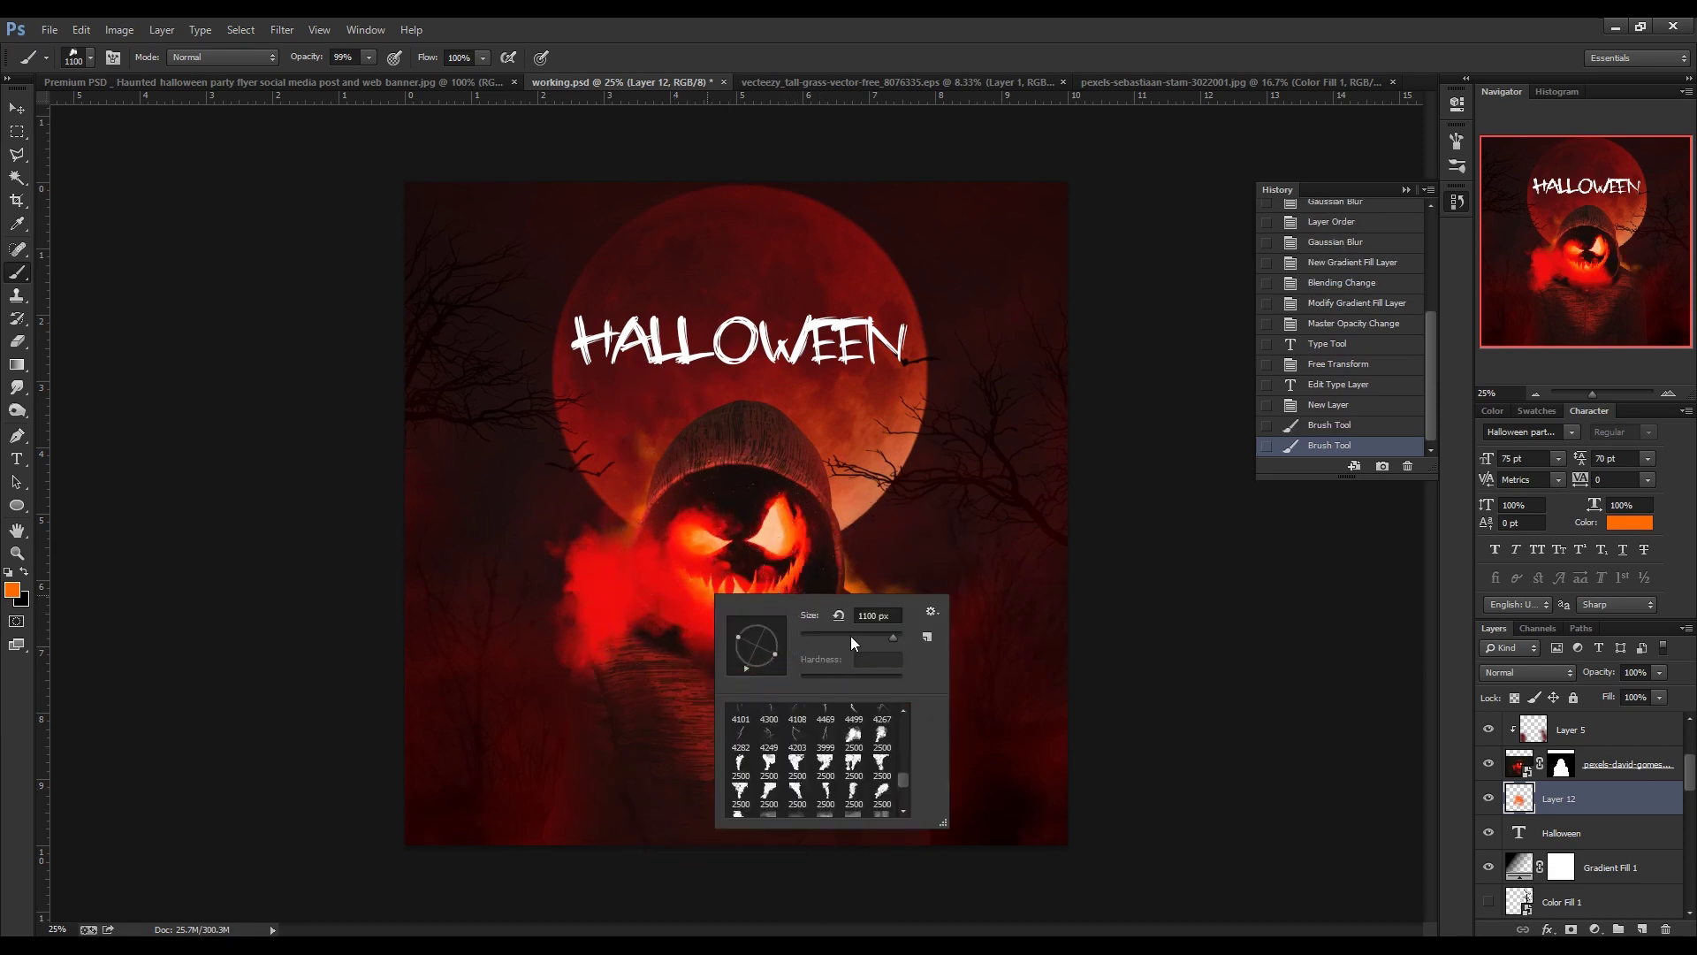
{"action": "key", "text": "Escape"}
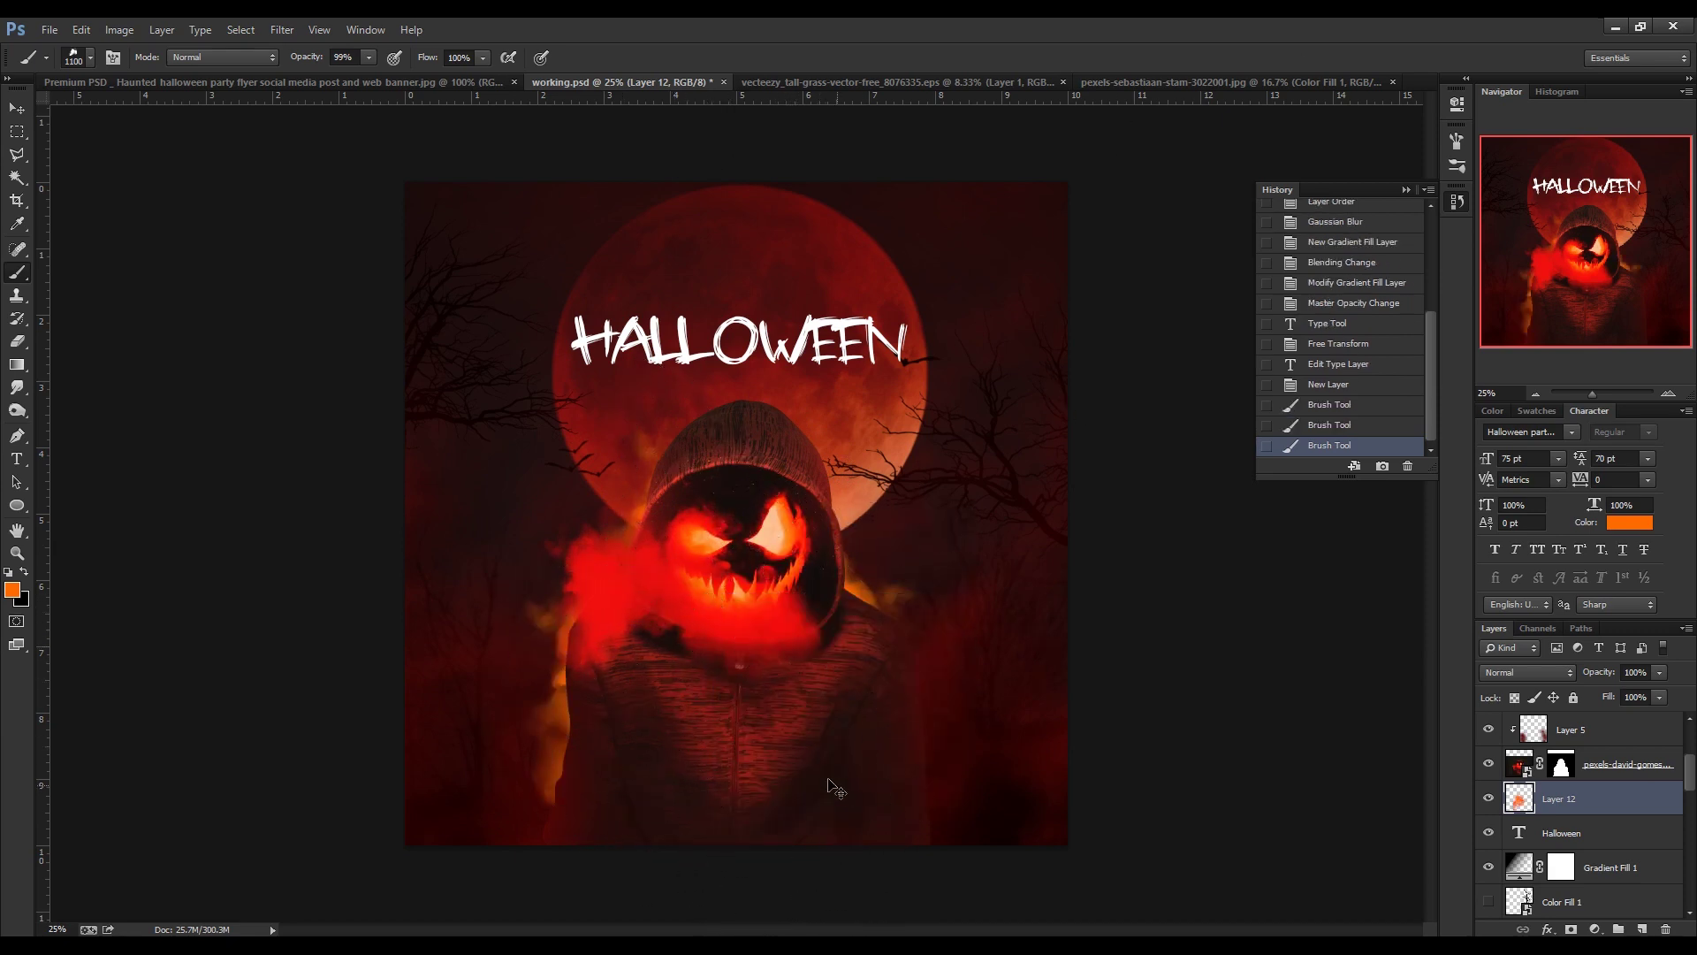
{"action": "left_click", "coordinate": [690, 606]}
Paint a smaller orange smoke glow along the right side of the hood
{"action": "right_click", "coordinate": [823, 620]}
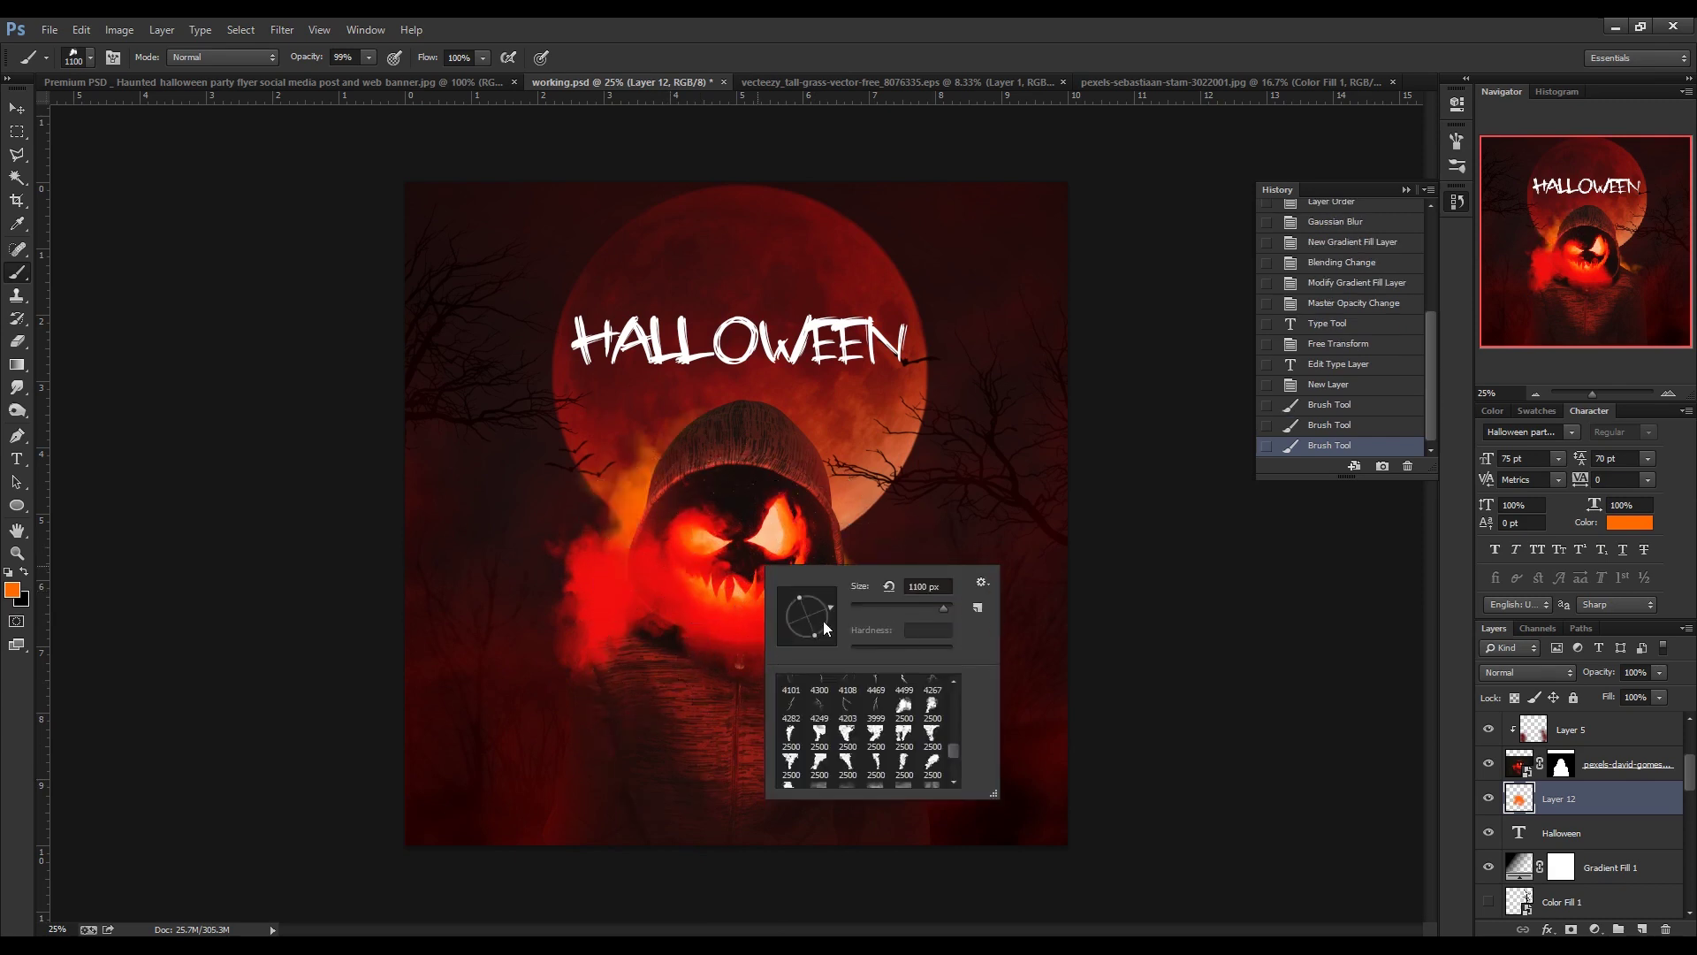
{"action": "key", "text": "Escape"}
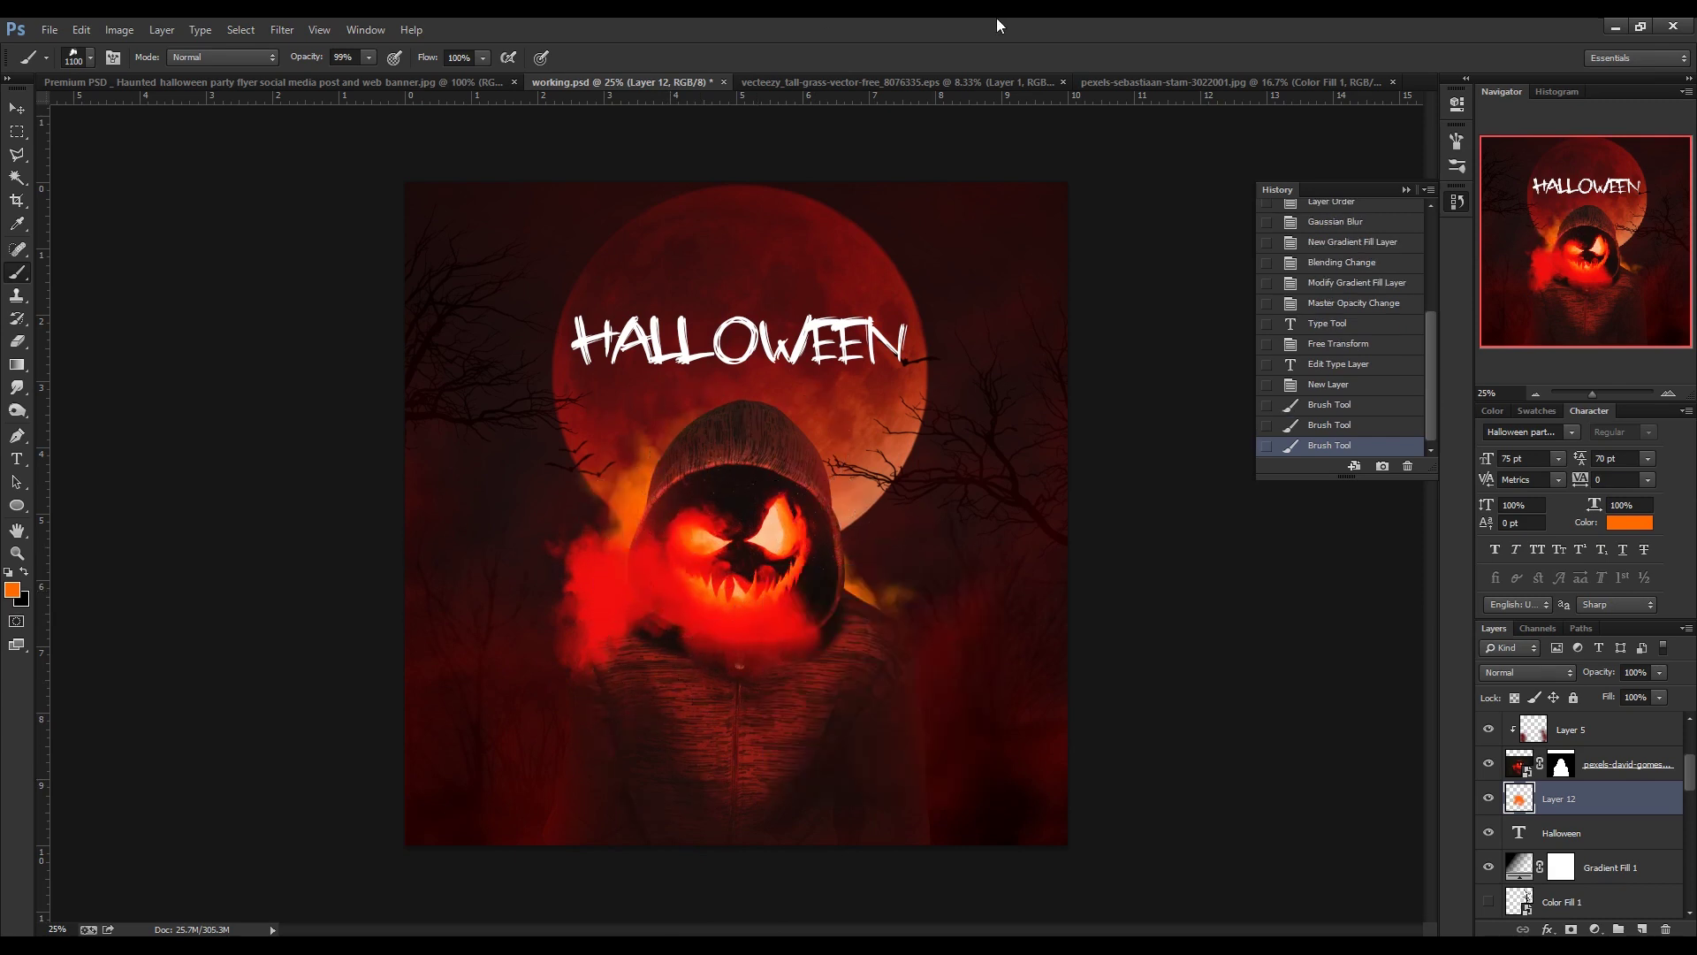
{"action": "right_click", "coordinate": [869, 614]}
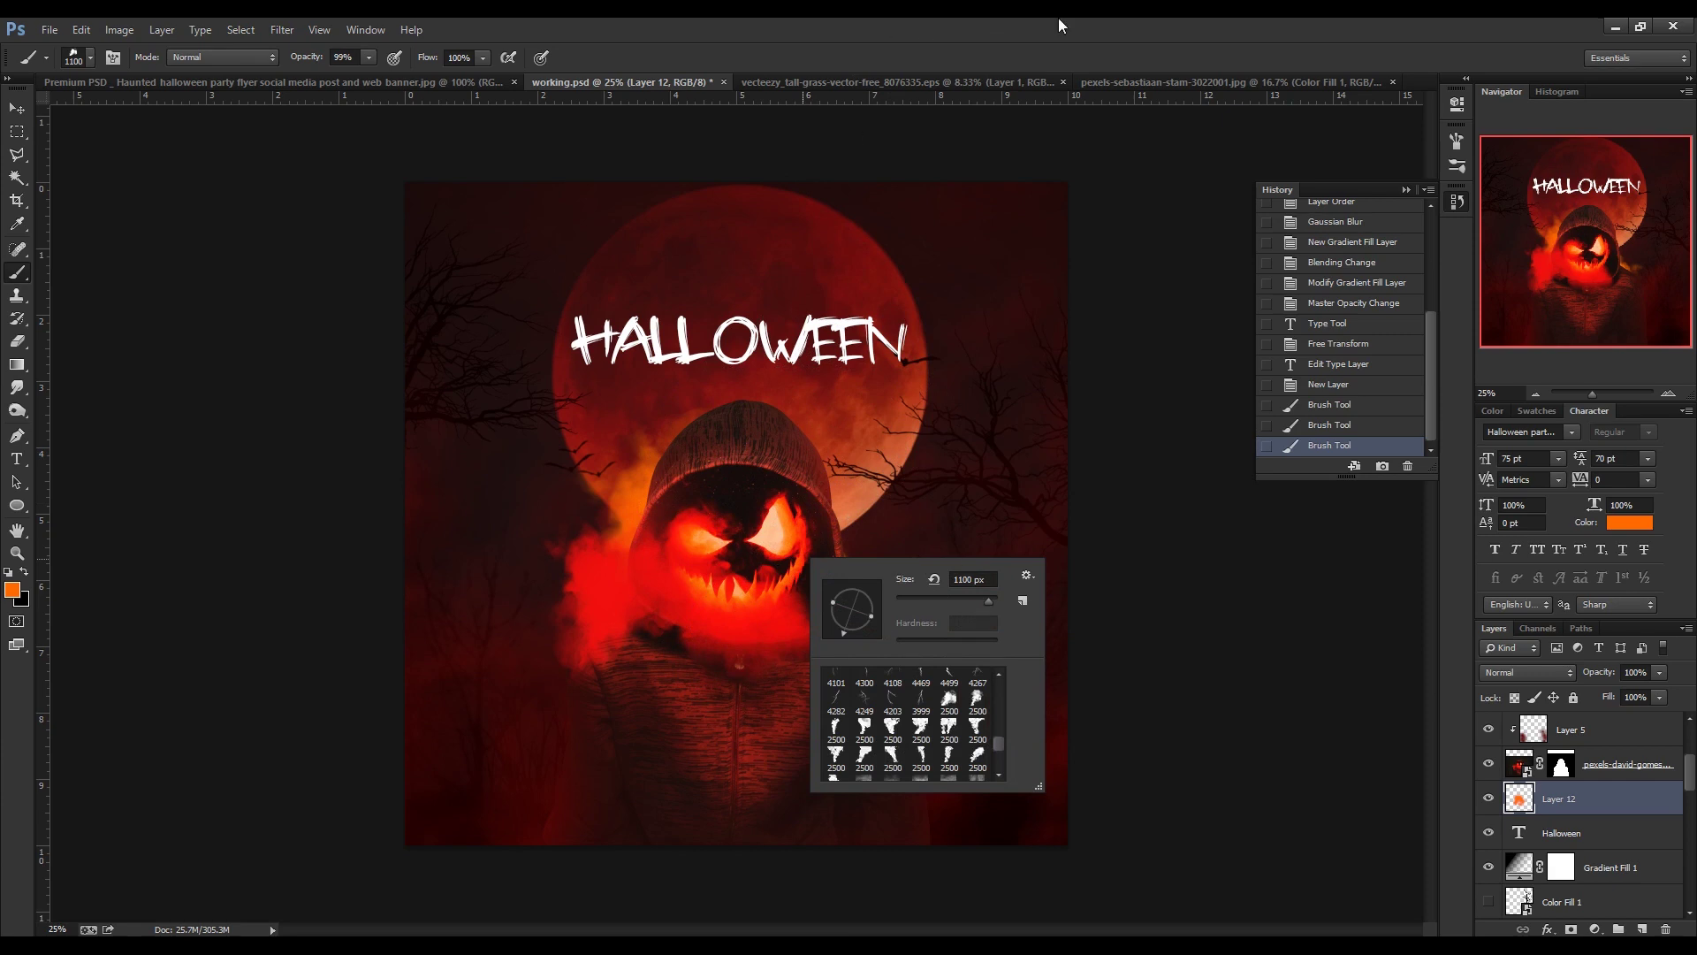
{"action": "key", "text": "Escape"}
{"action": "key", "text": "bracketleft"}
{"action": "key", "text": "bracketleft"}
{"action": "key", "text": "bracketleft"}
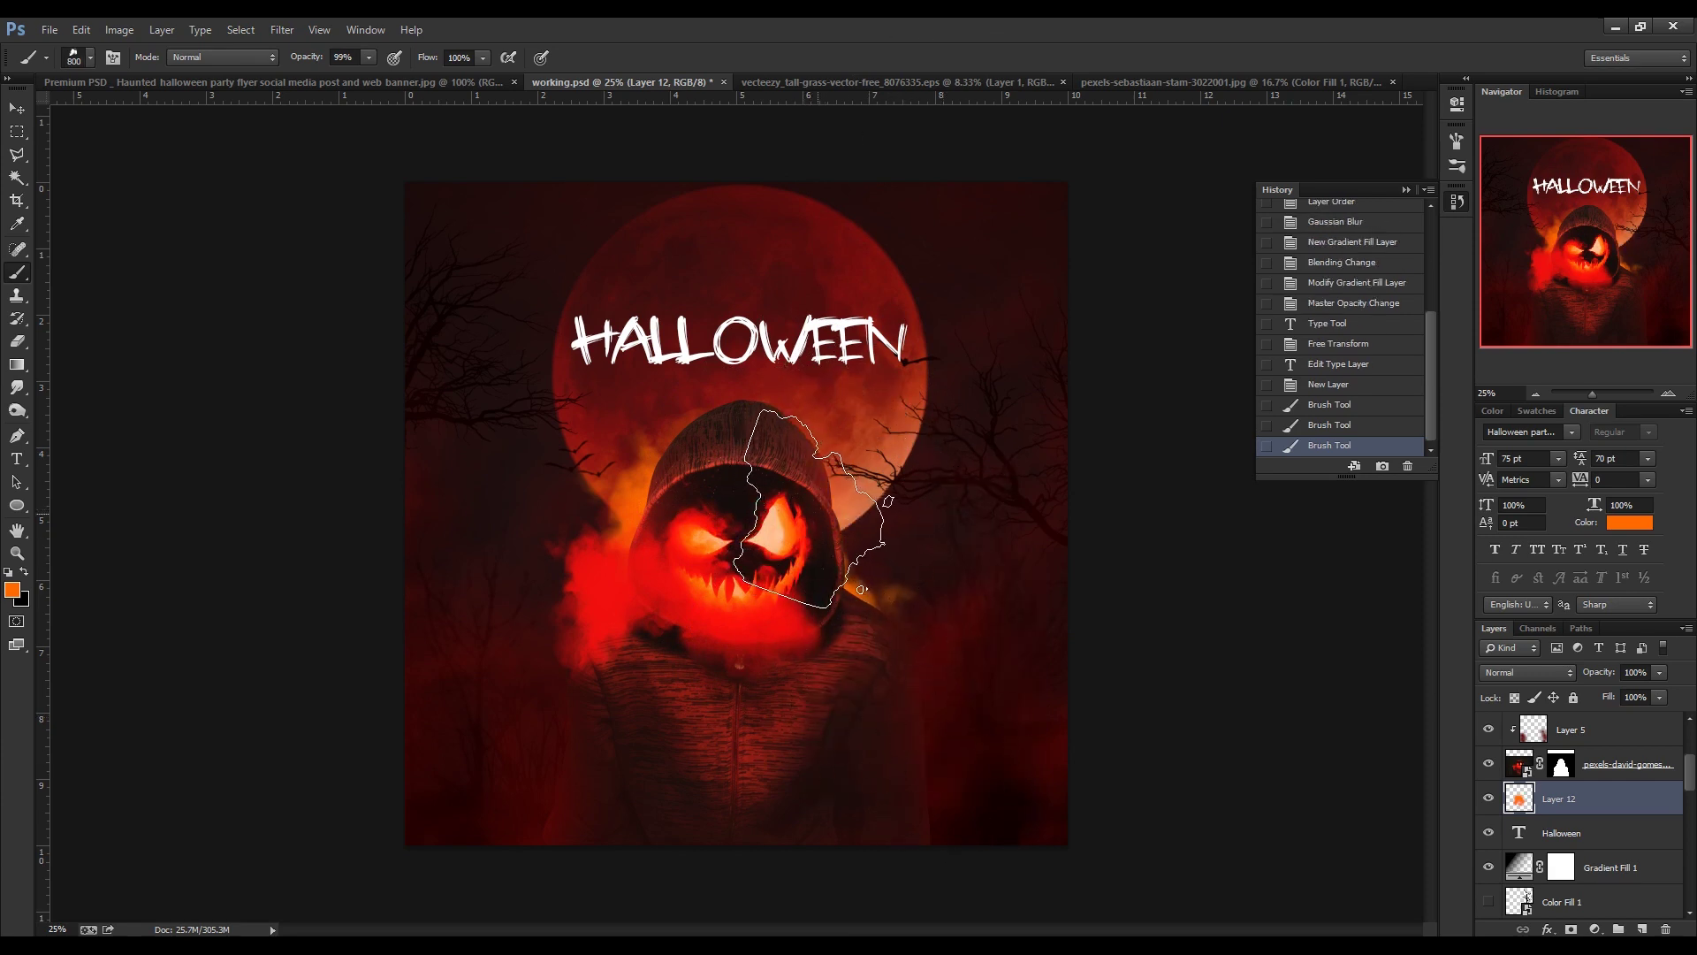
{"action": "left_click_drag", "start_coordinate": [813, 509], "coordinate": [852, 707]}
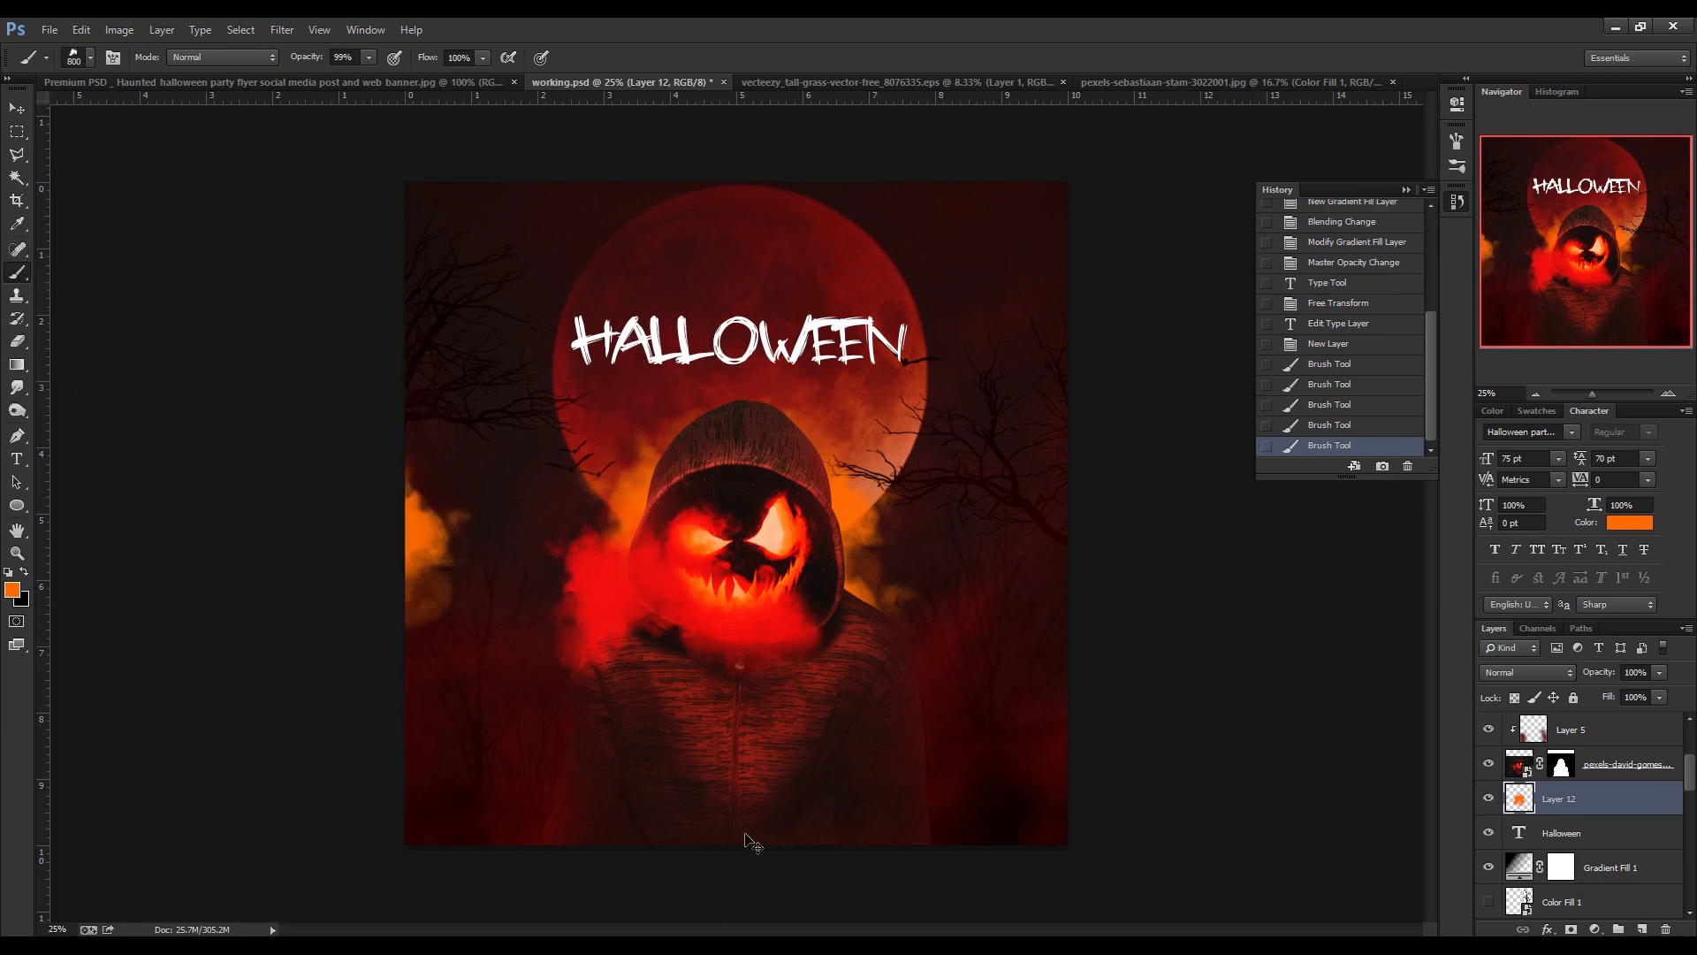
Show the tree silhouette layer and scale the trees toward the left
{"action": "scroll", "coordinate": [1574, 795], "scroll_direction": "down", "scroll_amount": 3}
{"action": "left_click", "coordinate": [1557, 769]}
{"action": "left_click", "coordinate": [1488, 766]}
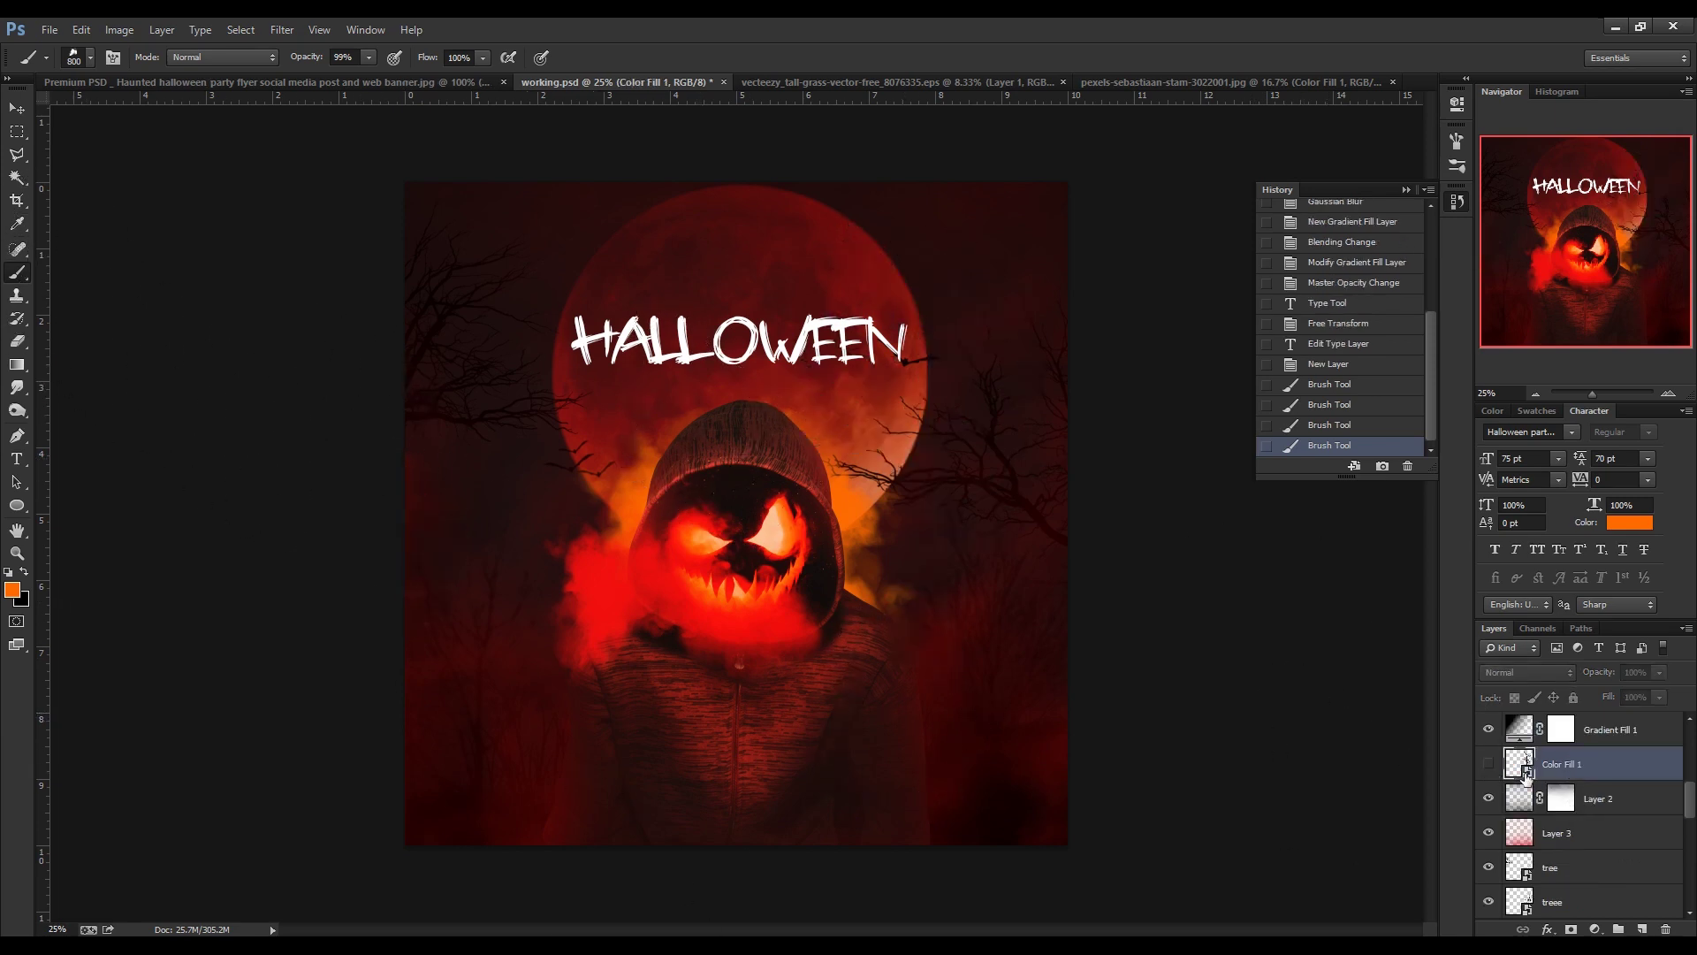
{"action": "scroll", "coordinate": [1518, 822], "scroll_direction": "down", "scroll_amount": 3}
{"action": "left_click", "coordinate": [1490, 766]}
{"action": "left_click", "coordinate": [1574, 773]}
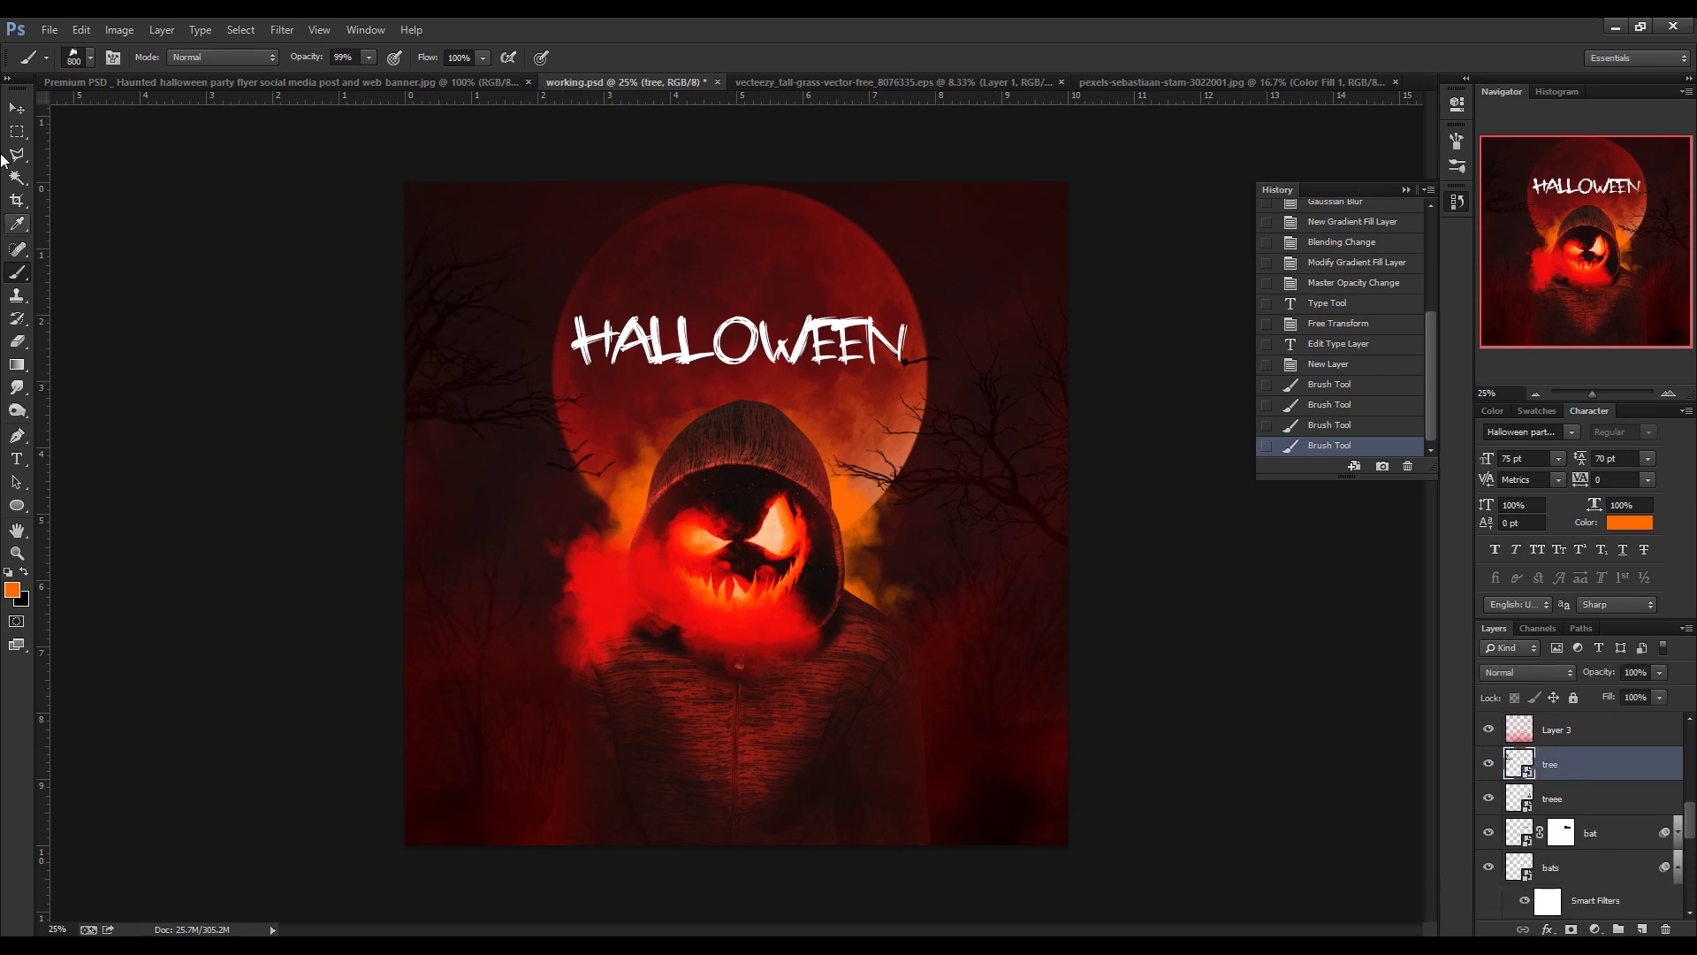
{"action": "key", "text": "v"}
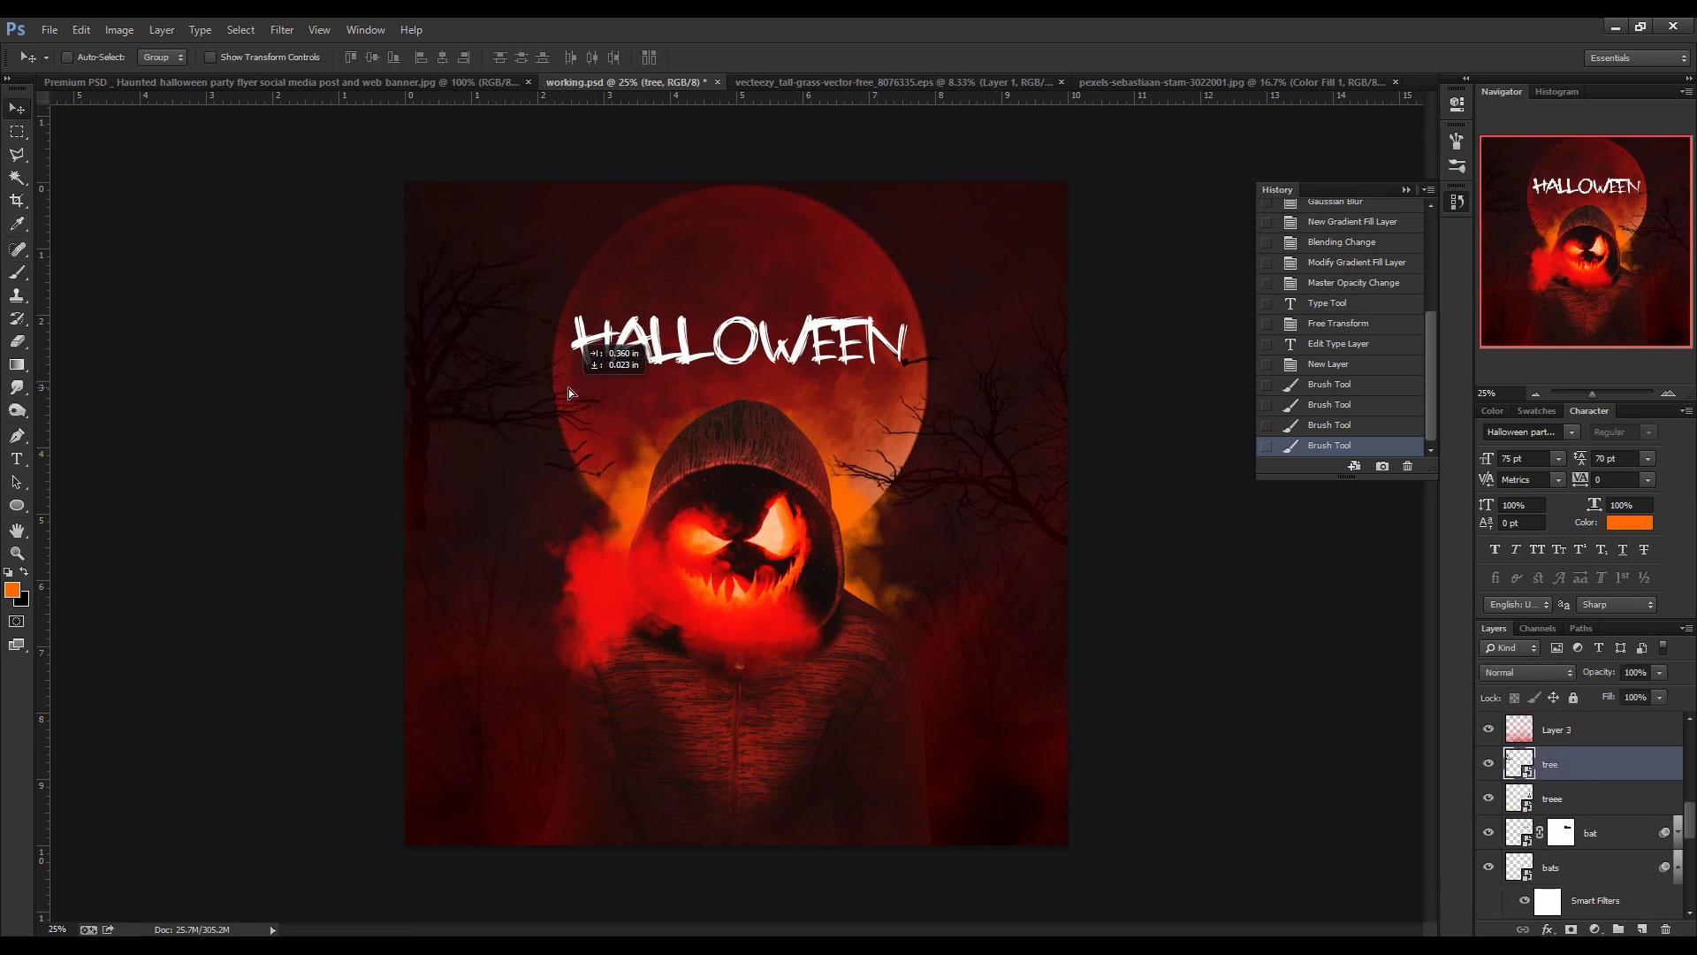
{"action": "left_click_drag", "start_coordinate": [573, 478], "coordinate": [576, 477]}
{"action": "key", "text": "ctrl+t"}
{"action": "mouse_move", "coordinate": [658, 261]}
{"action": "left_mouse_down"}
{"action": "mouse_move", "coordinate": [542, 481]}
{"action": "mouse_move", "coordinate": [559, 490]}
{"action": "left_mouse_up"}
{"action": "key", "text": "Return"}
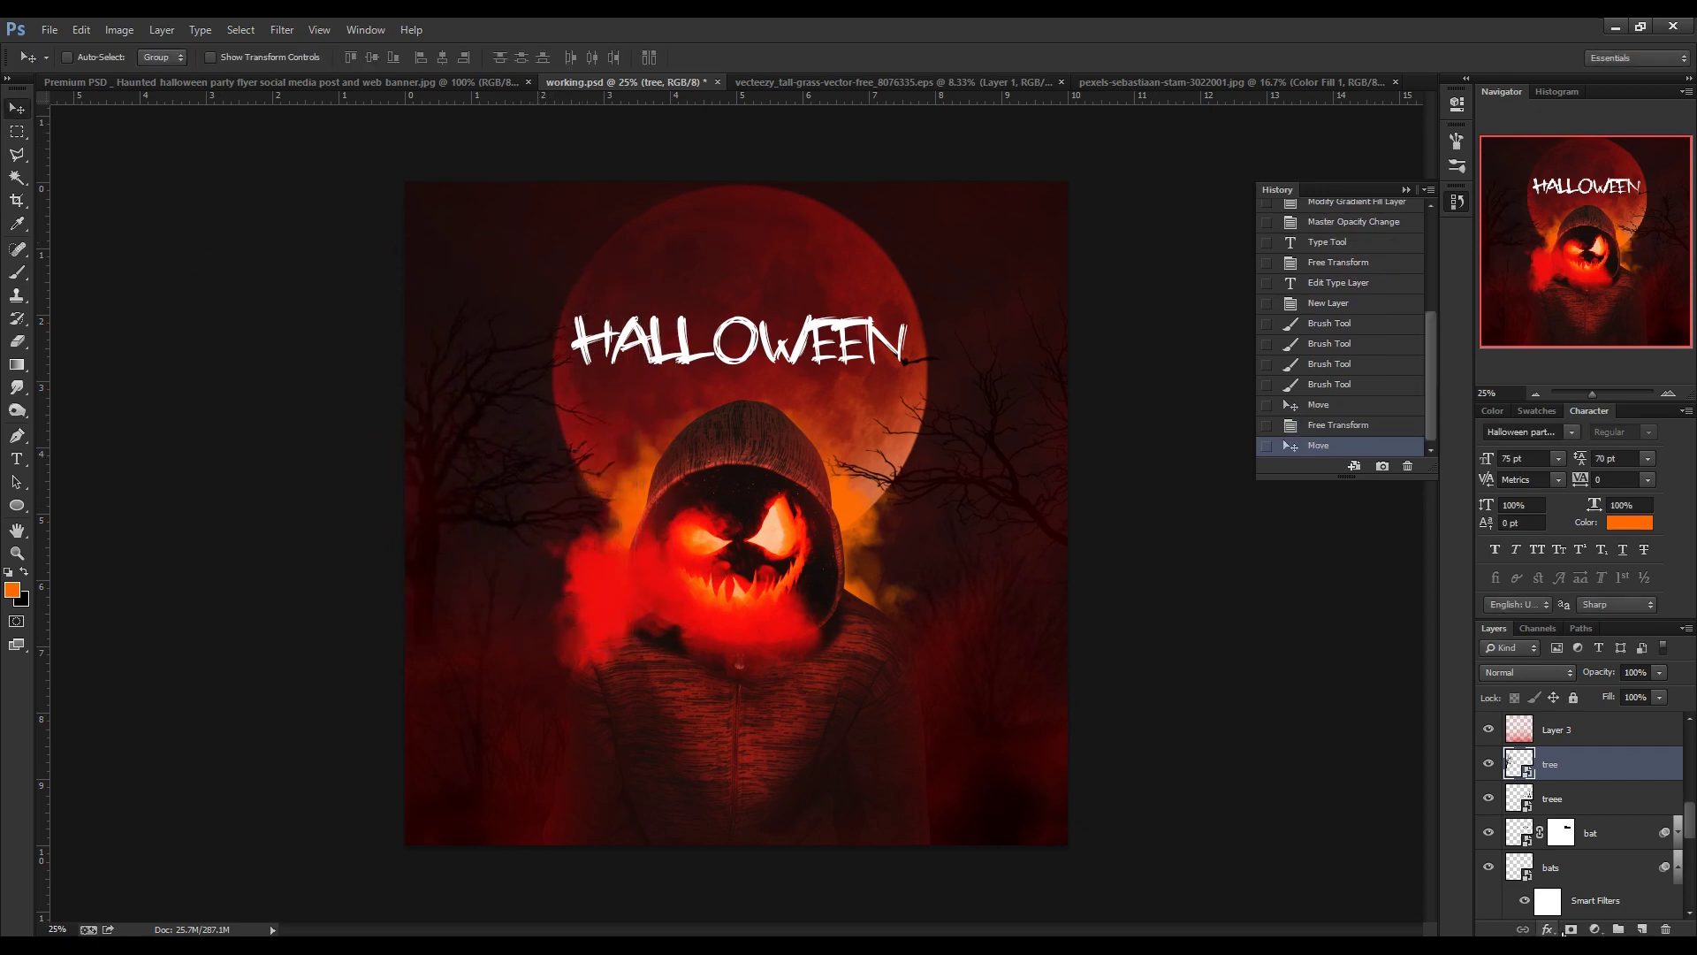
Add a layer mask to the trees and paint away their lower edge
{"action": "left_click", "coordinate": [1571, 929]}
{"action": "left_click", "coordinate": [17, 272]}
{"action": "right_click", "coordinate": [645, 567]}
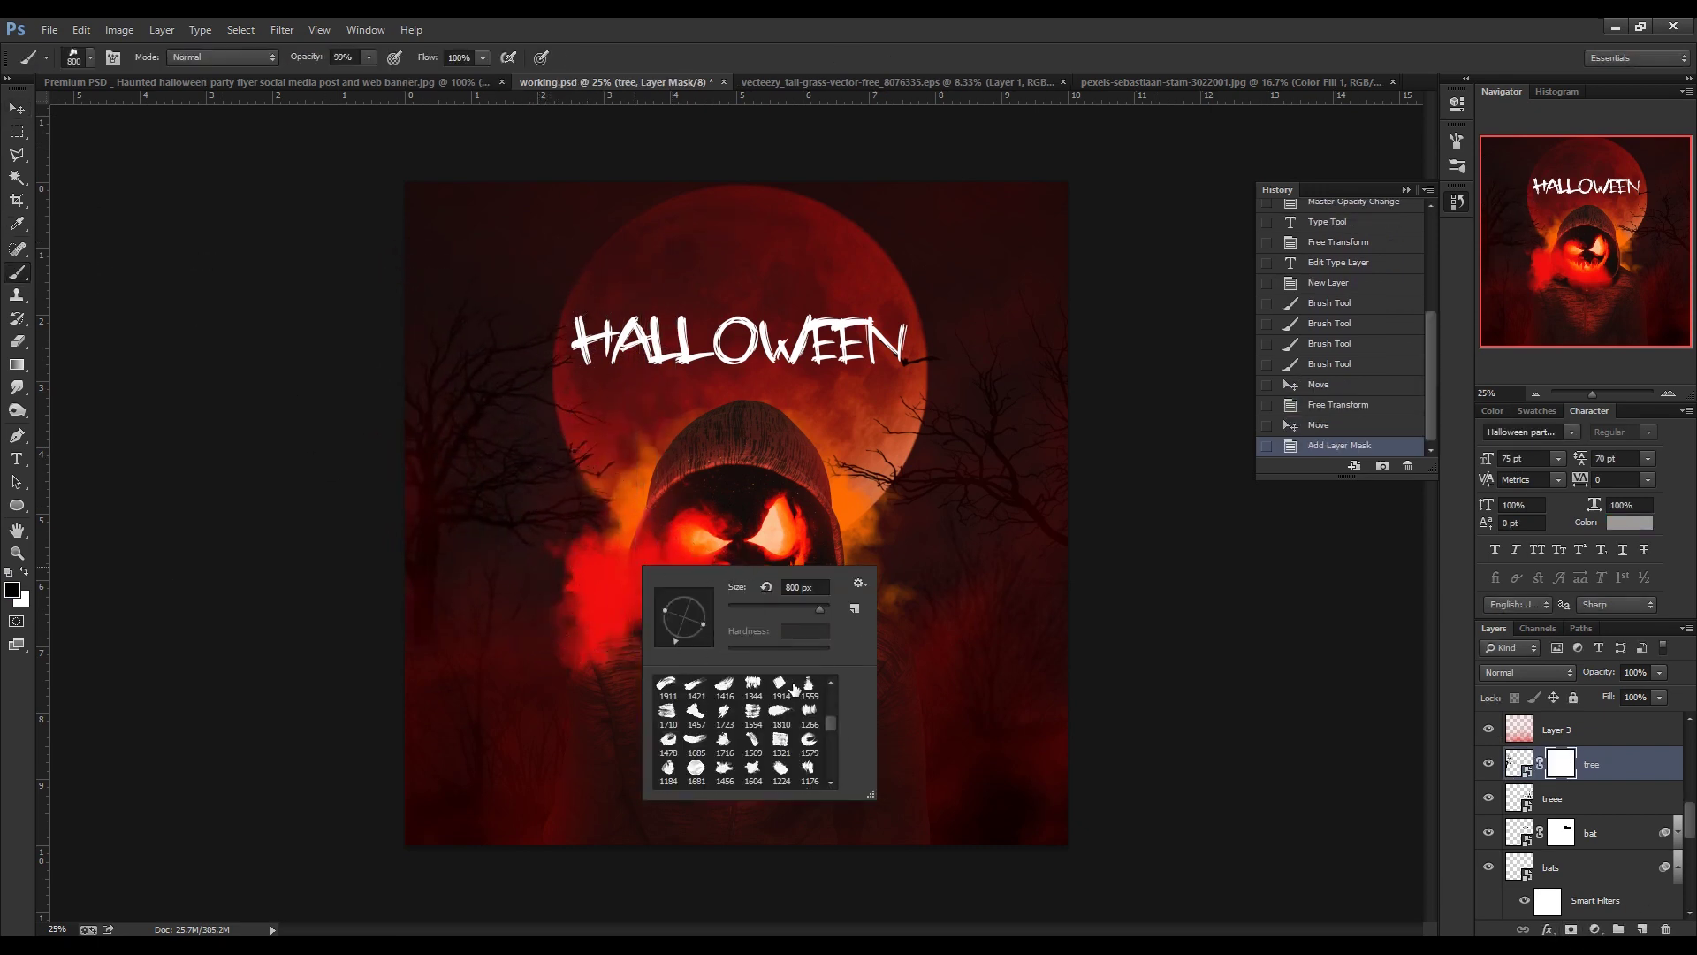
{"action": "left_click_drag", "start_coordinate": [824, 725], "coordinate": [800, 688]}
{"action": "left_click", "coordinate": [424, 689]}
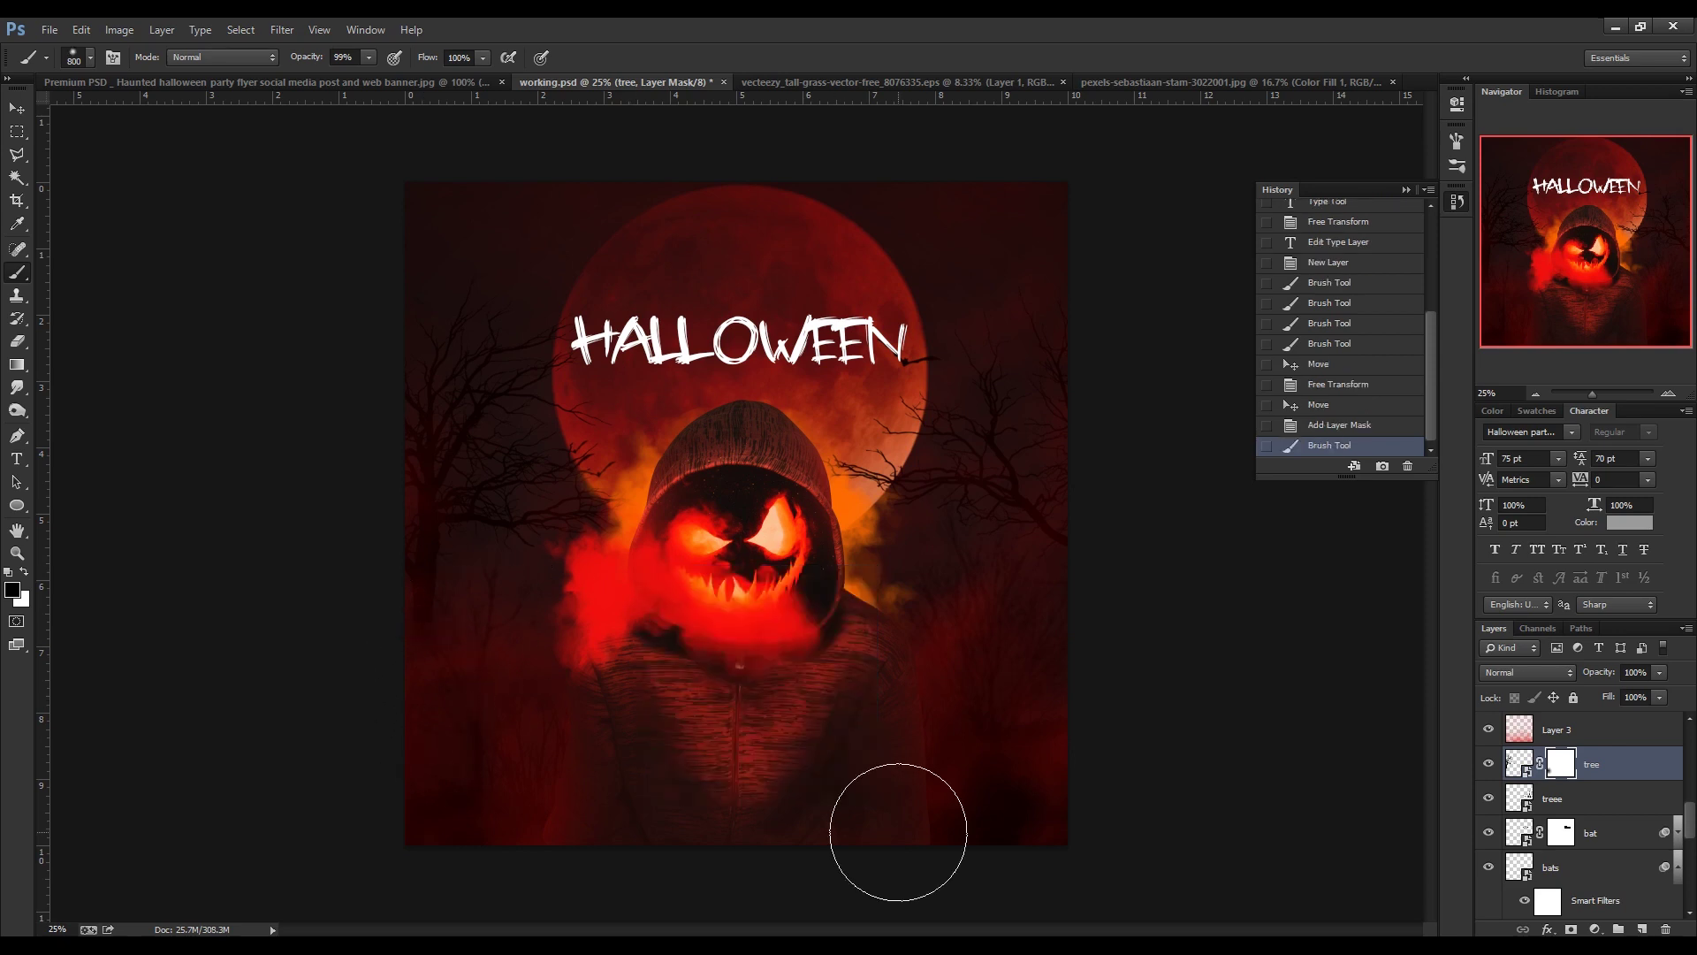
{"action": "left_click_drag", "start_coordinate": [898, 831], "coordinate": [449, 746]}
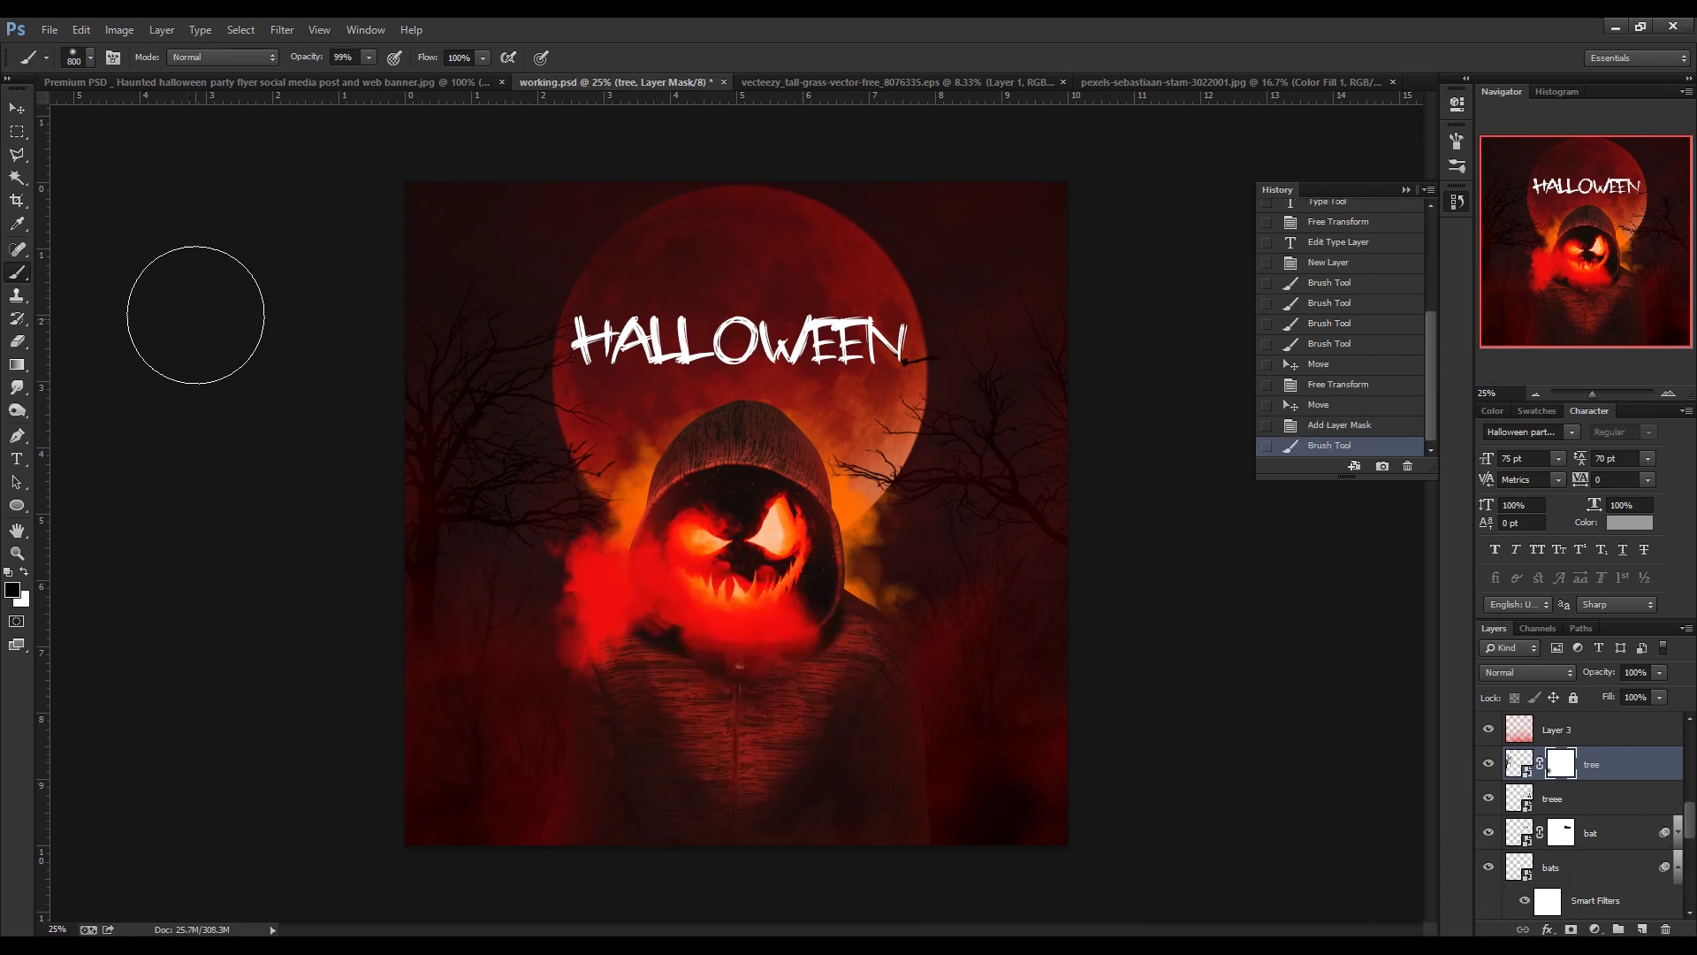
{"action": "left_click", "coordinate": [431, 690]}
Enlarge the trees toward the left edge, move them into place, and add an empty layer
{"action": "key", "text": "v"}
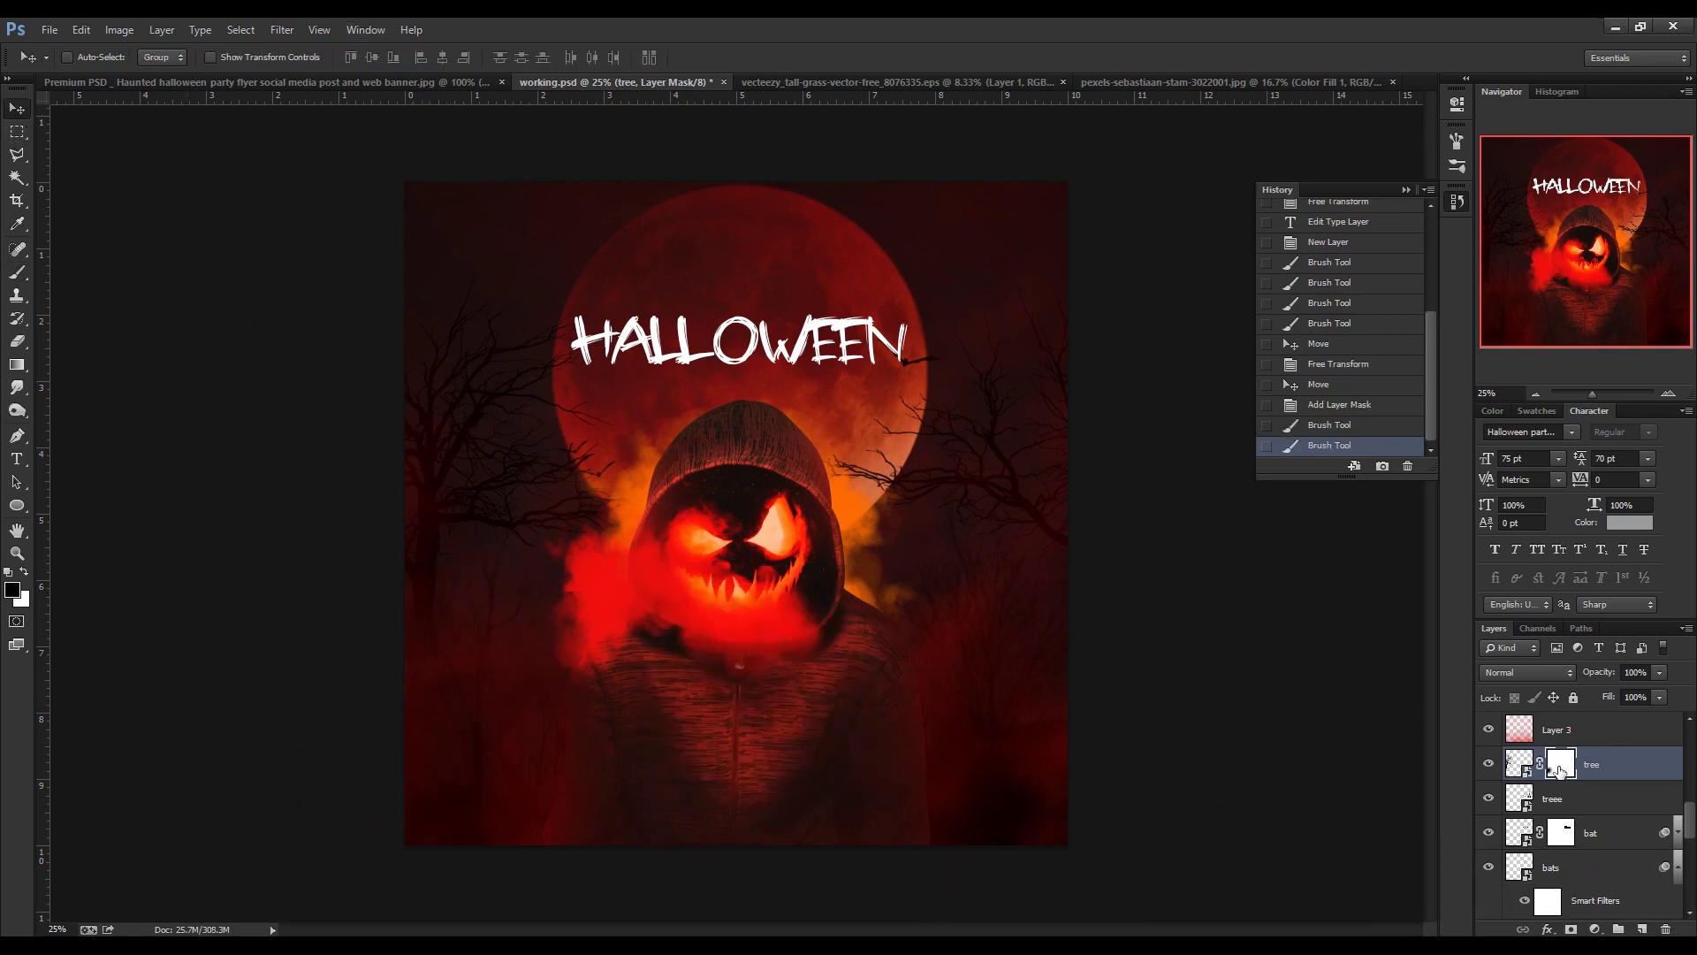
{"action": "left_click", "coordinate": [1518, 764]}
{"action": "key", "text": "ctrl+t"}
{"action": "left_click_drag", "start_coordinate": [651, 265], "coordinate": [409, 220]}
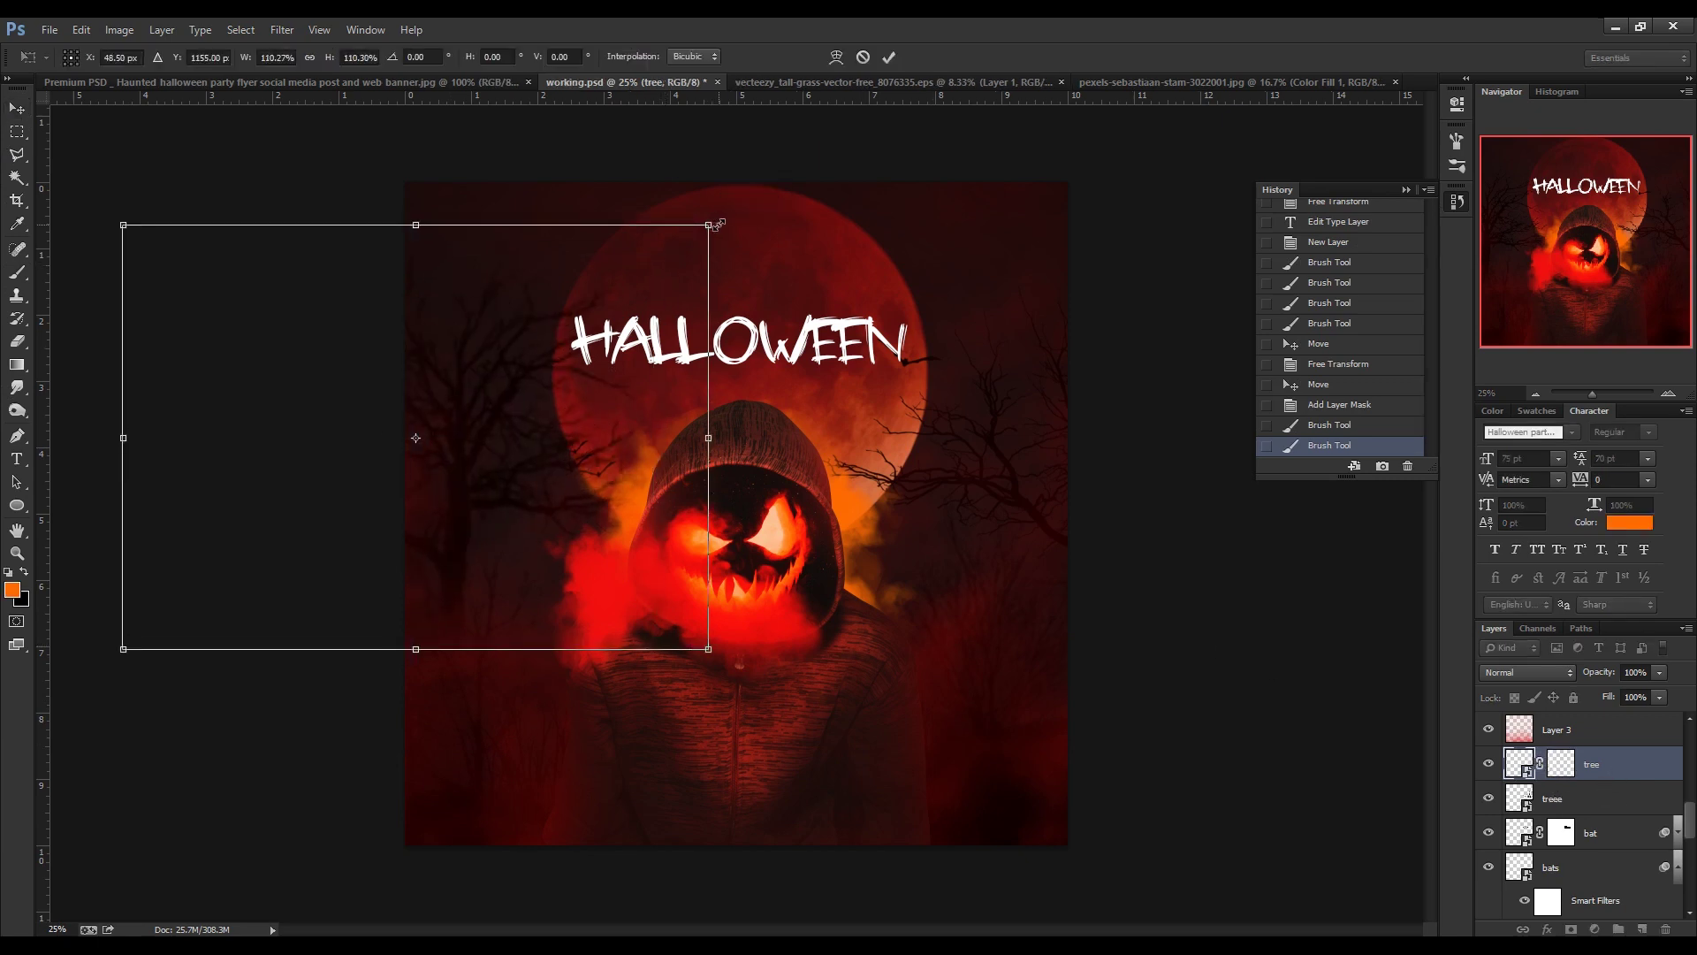
{"action": "key", "text": "Return"}
{"action": "left_click_drag", "start_coordinate": [723, 423], "coordinate": [690, 412]}
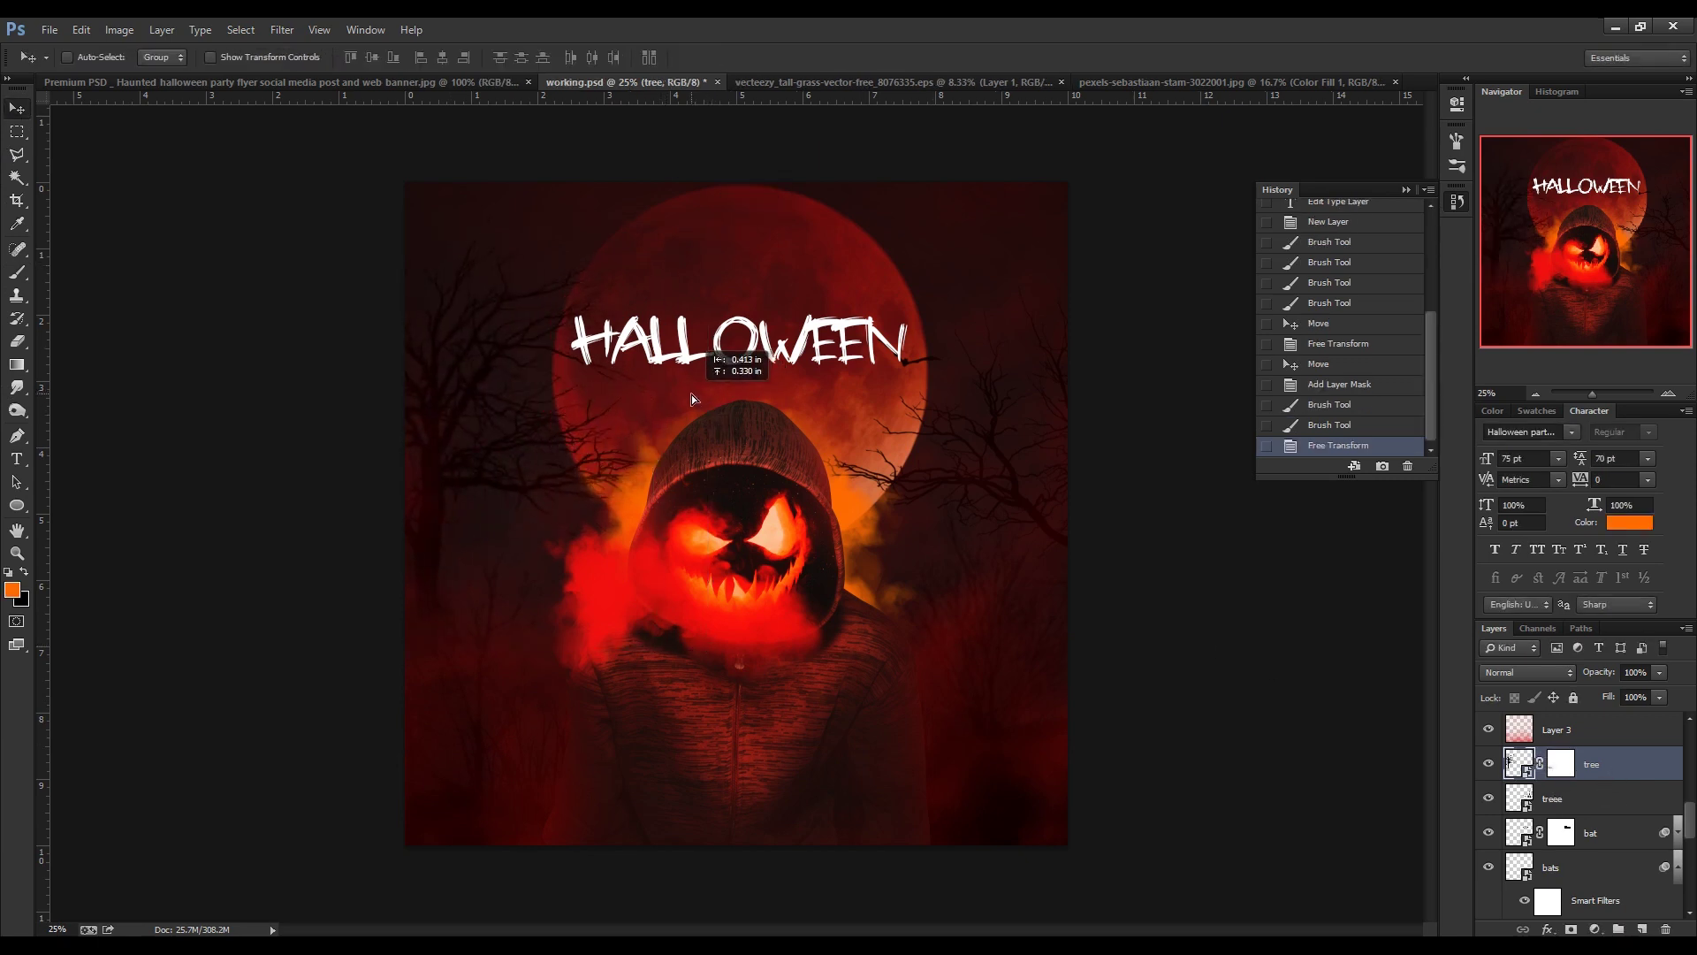
{"action": "left_click", "coordinate": [1642, 928]}
Choose a large smoke brush and test an orange glow behind the left tree, then undo it
{"action": "key", "text": "b"}
{"action": "right_click", "coordinate": [637, 575]}
{"action": "left_click_drag", "start_coordinate": [825, 707], "coordinate": [824, 765]}
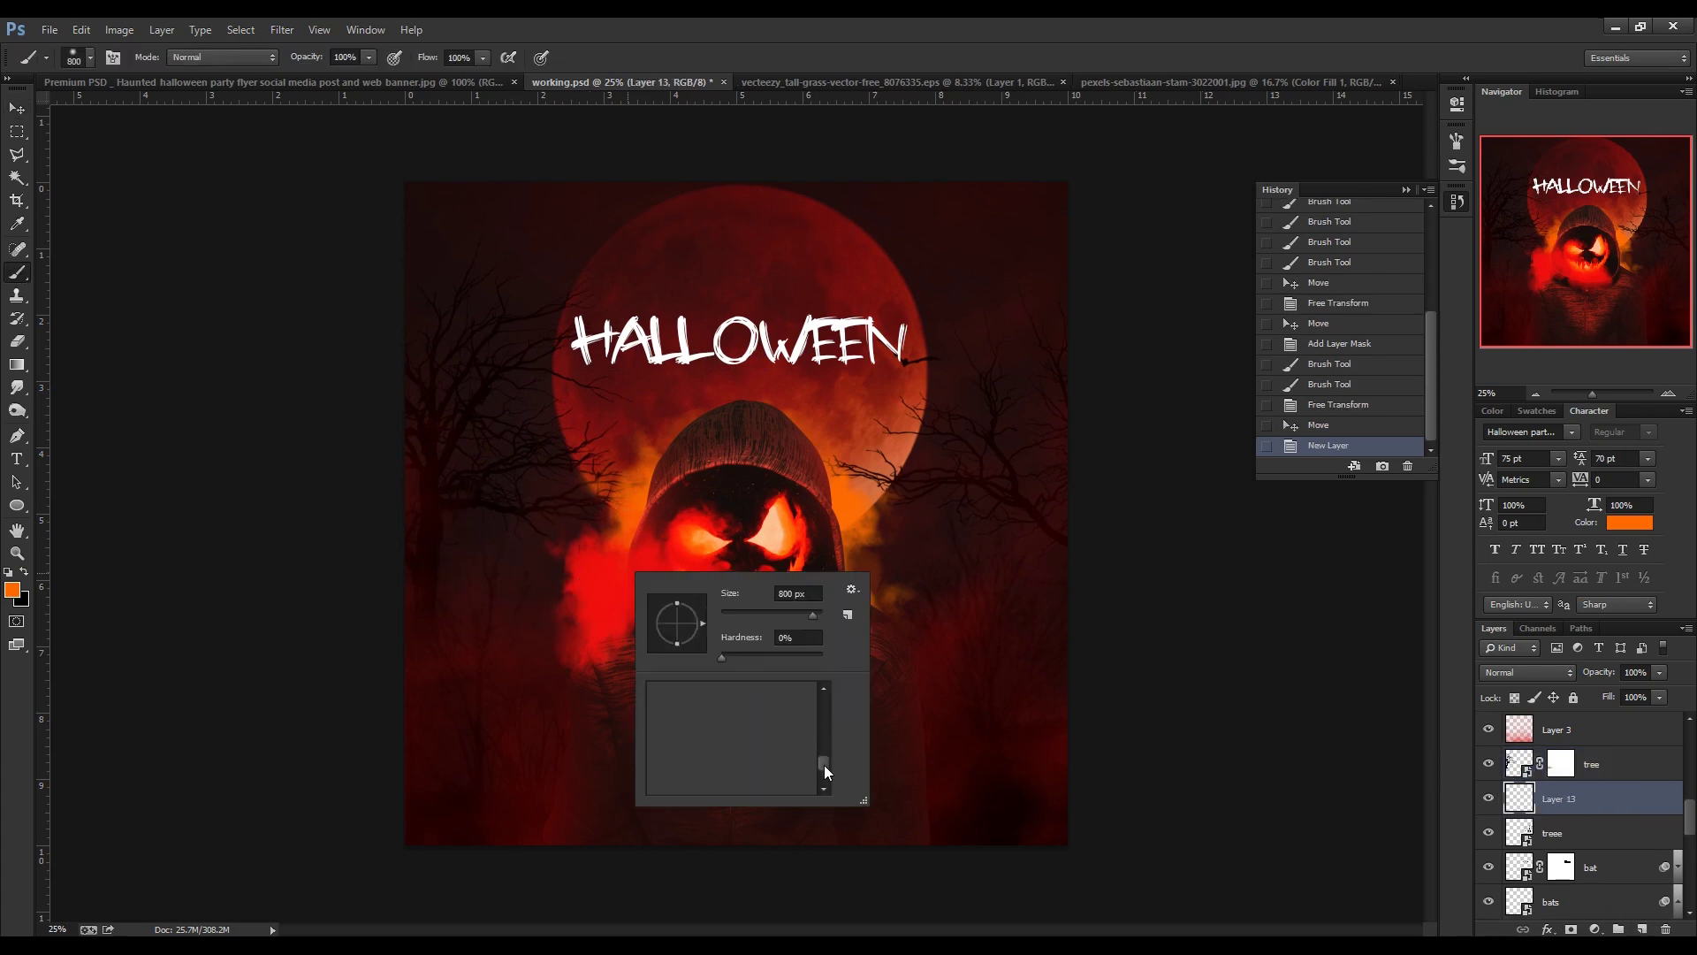
{"action": "left_click", "coordinate": [787, 733]}
{"action": "key", "text": "Return"}
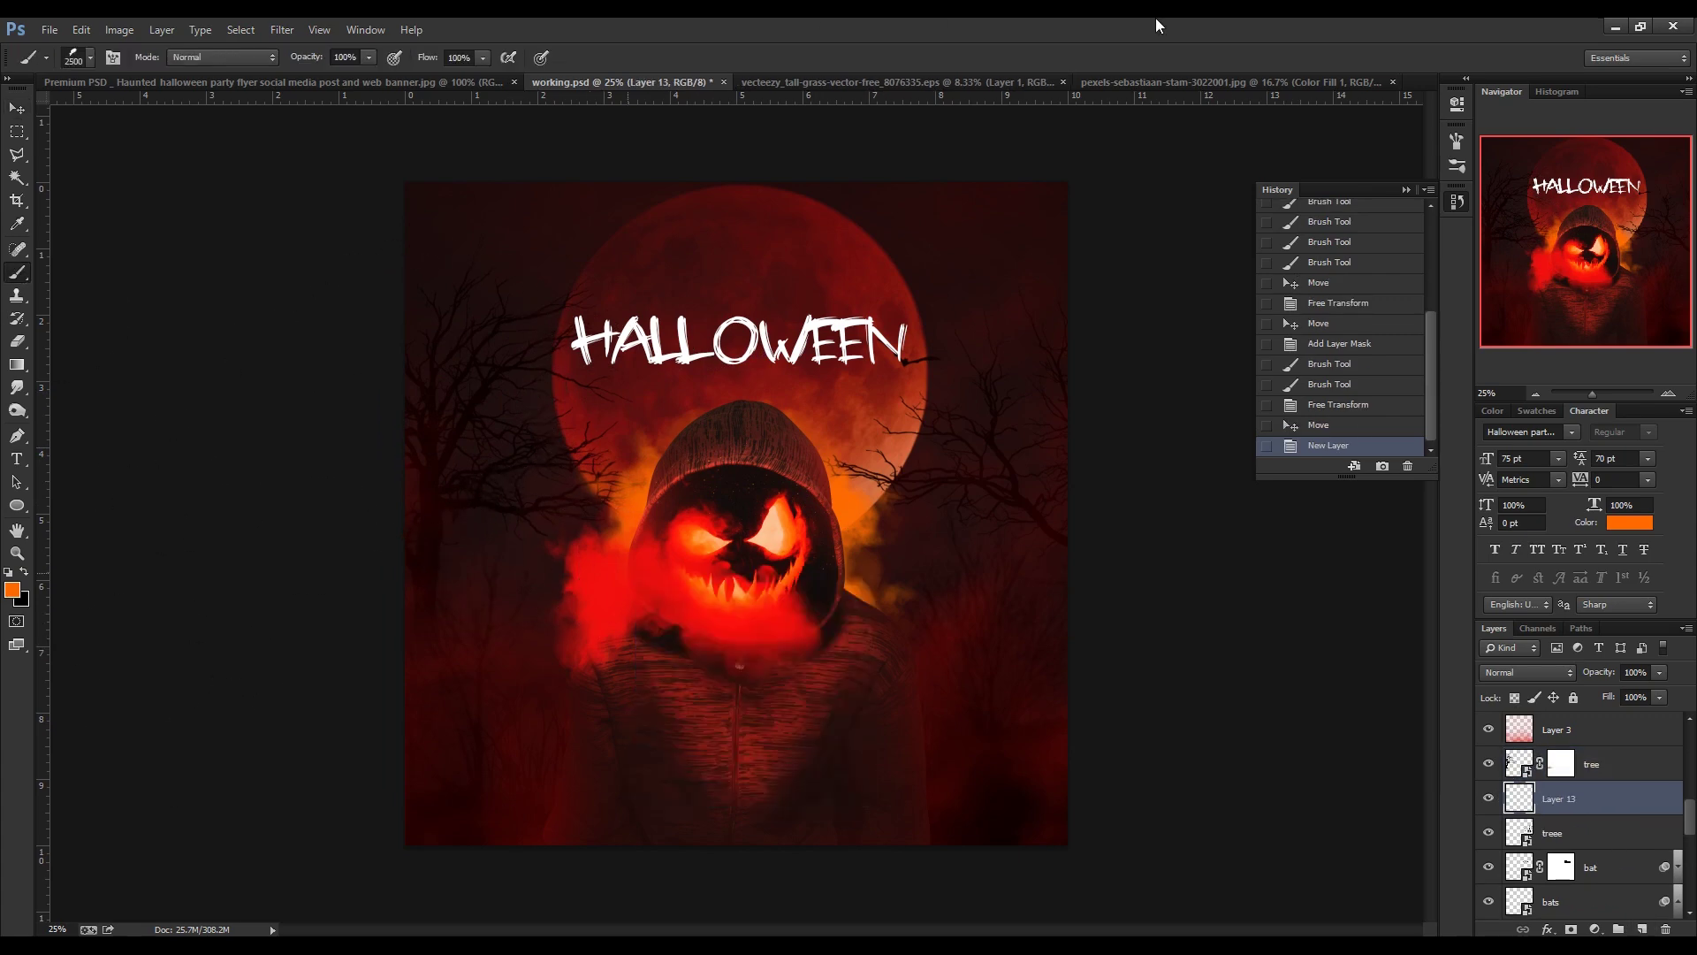
{"action": "left_click", "coordinate": [265, 575]}
{"action": "key", "text": "ctrl+z"}
Lower the brush to 40% opacity, try the 2500 px soft brush, and undo the test strokes
{"action": "key", "text": "Return"}
{"action": "key", "text": "bracketleft"}
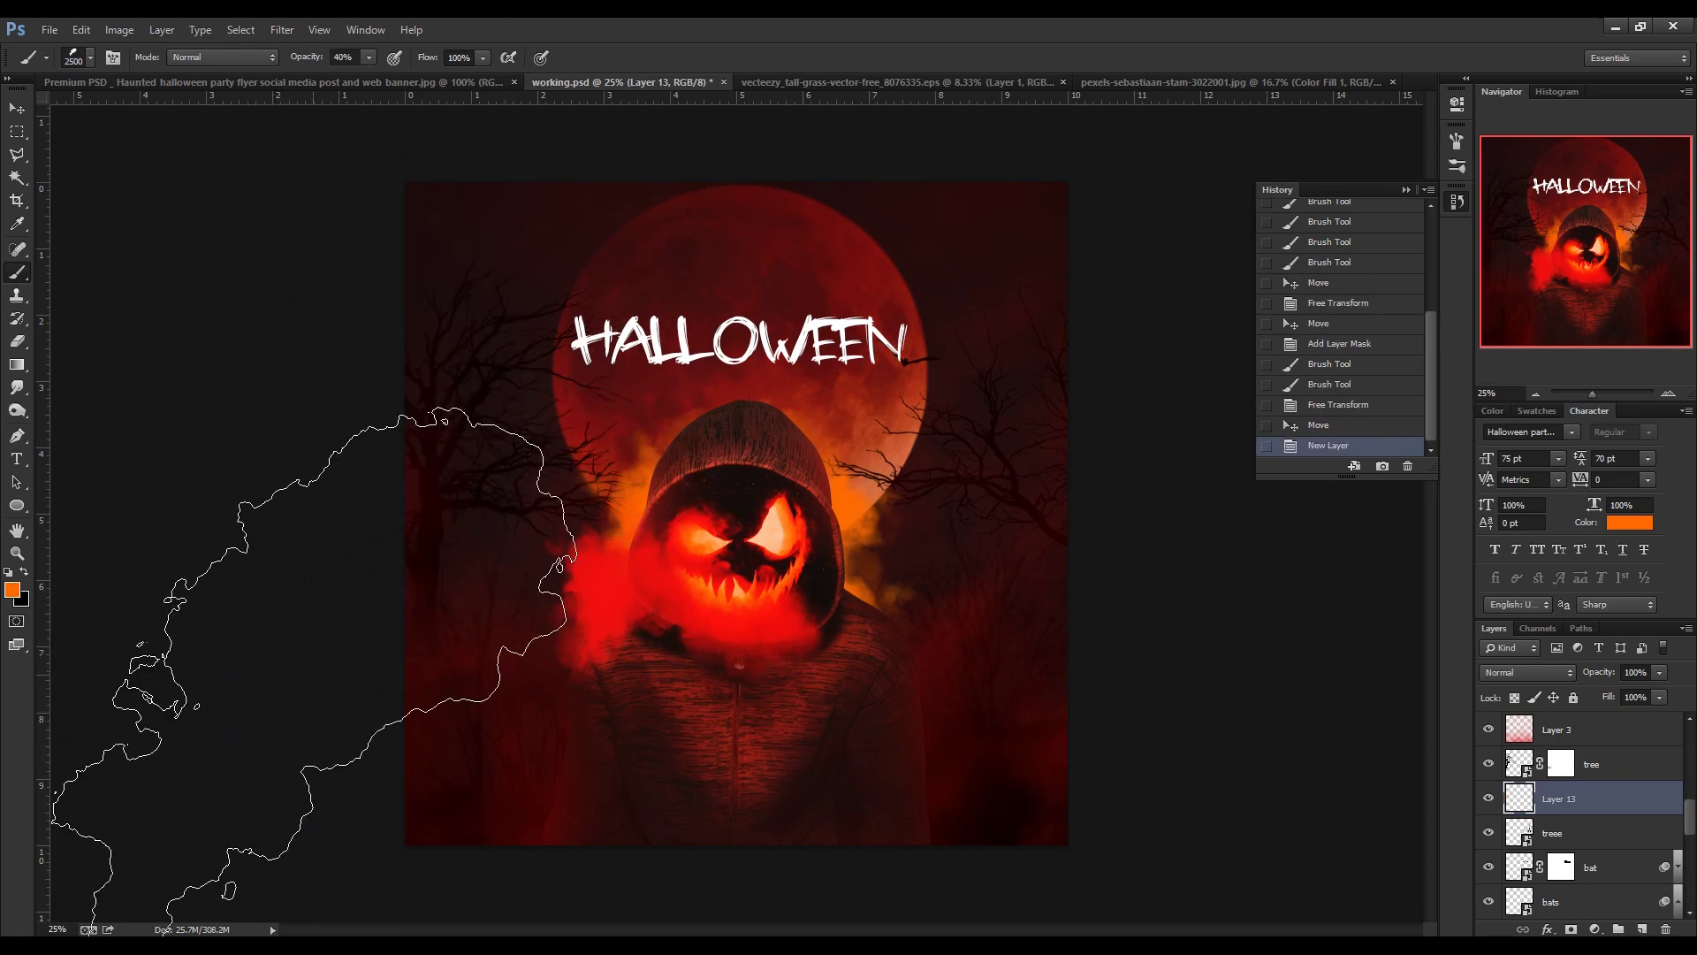
{"action": "key", "text": "bracketleft"}
{"action": "key", "text": "bracketleft"}
{"action": "key", "text": "bracketleft"}
{"action": "left_click", "coordinate": [283, 583]}
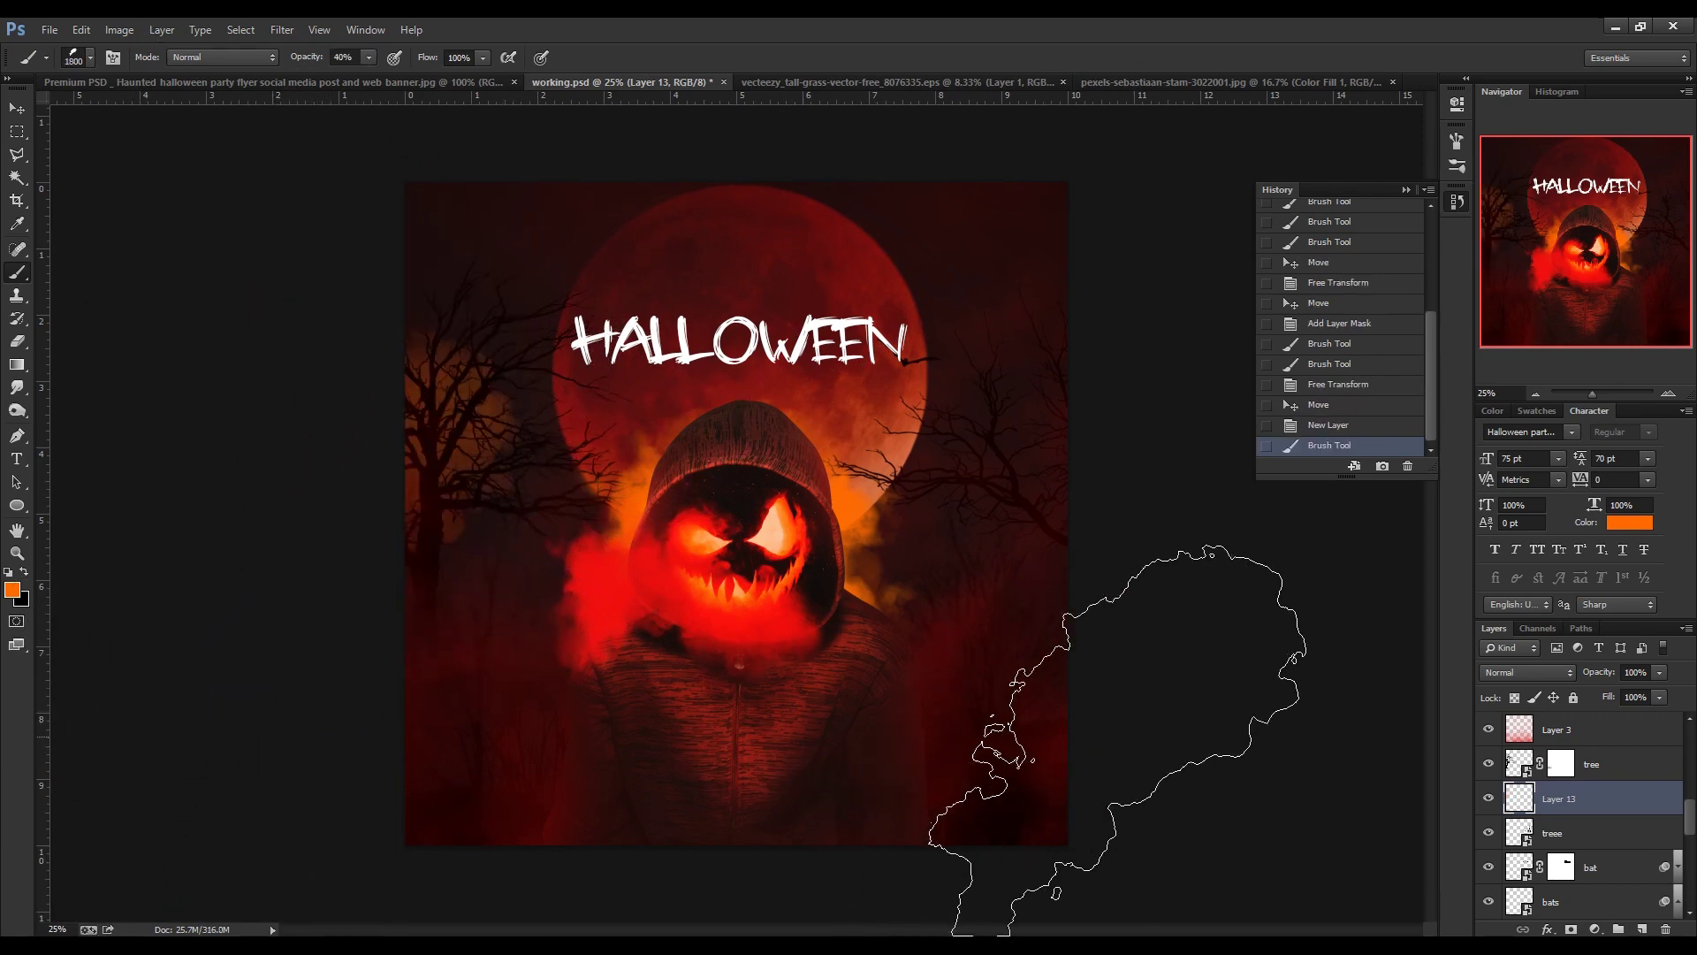
{"action": "key", "text": "ctrl+z"}
{"action": "right_click", "coordinate": [707, 676]}
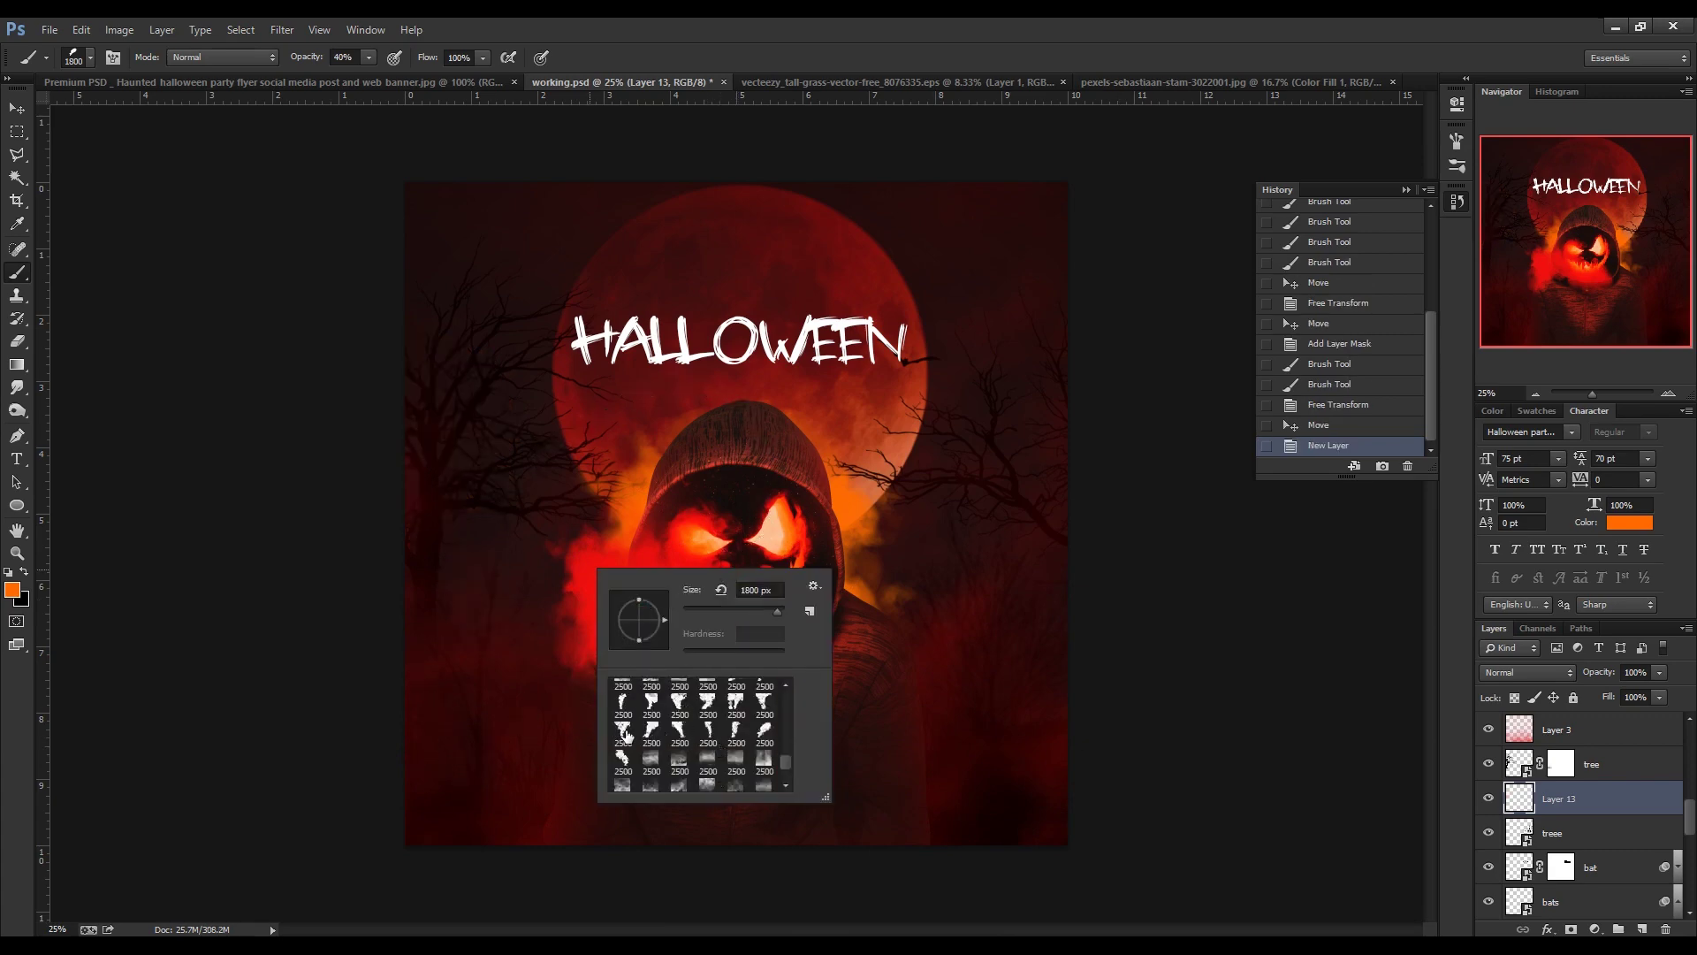
{"action": "left_click", "coordinate": [763, 704]}
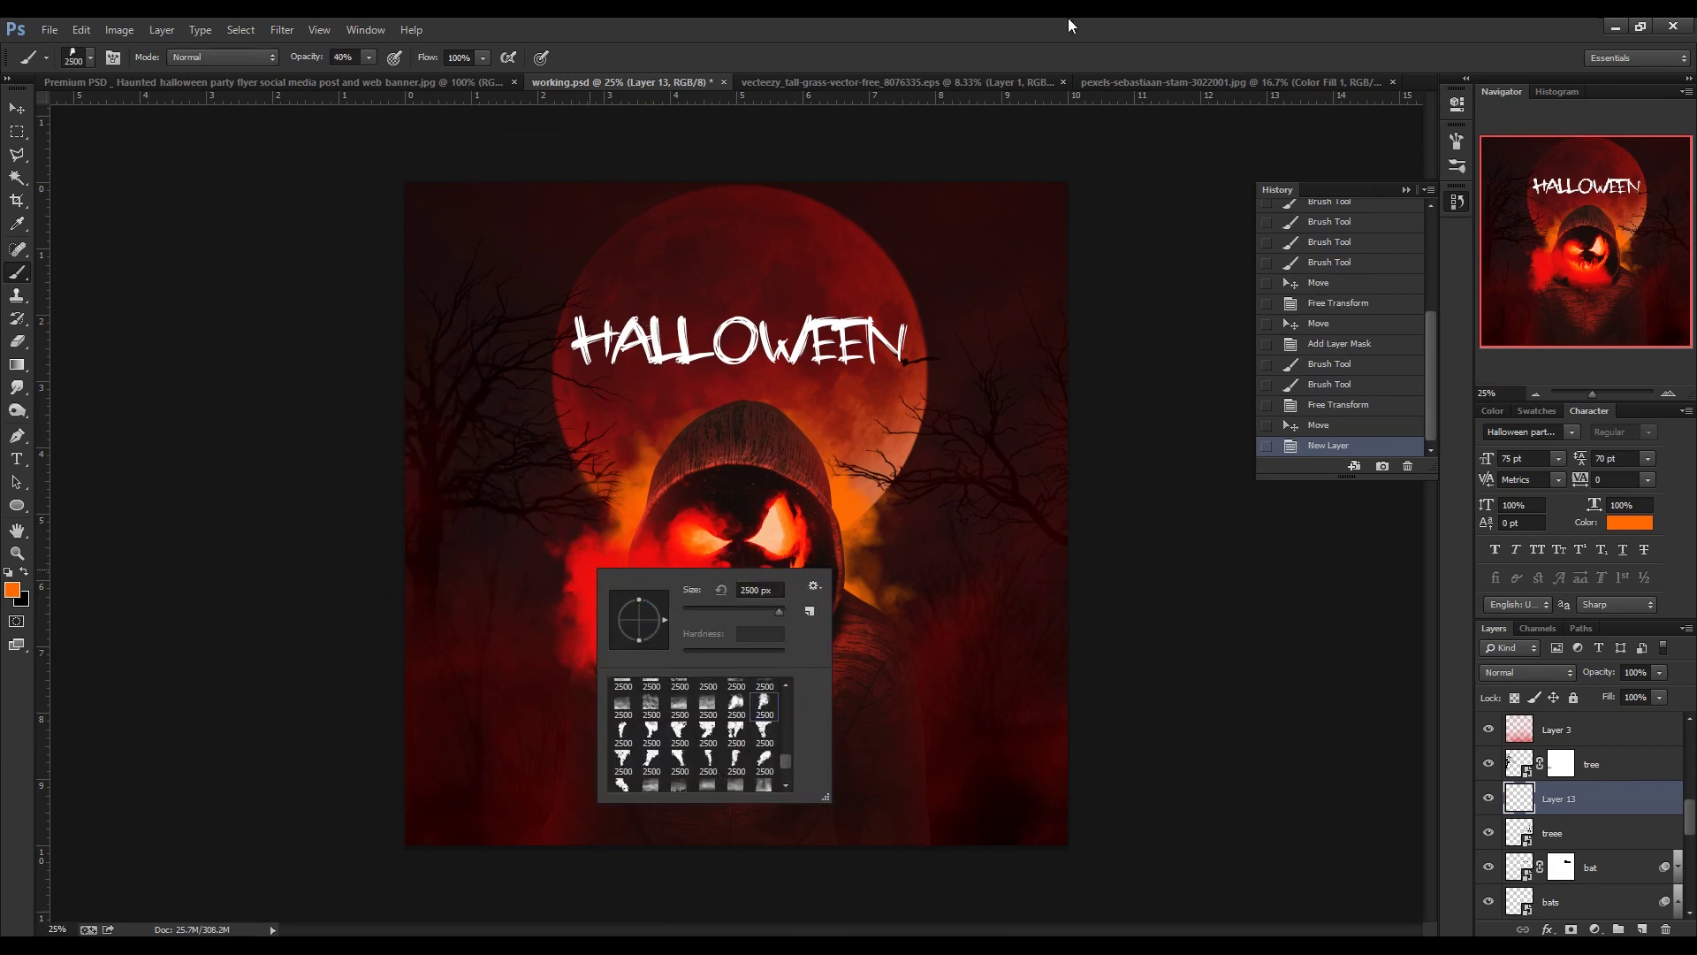
{"action": "left_click", "coordinate": [369, 437]}
{"action": "key", "text": "ctrl+z"}
Sample dark red then orange from the canvas and try an upper-left glow, undoing it
{"action": "left_click", "coordinate": [13, 590]}
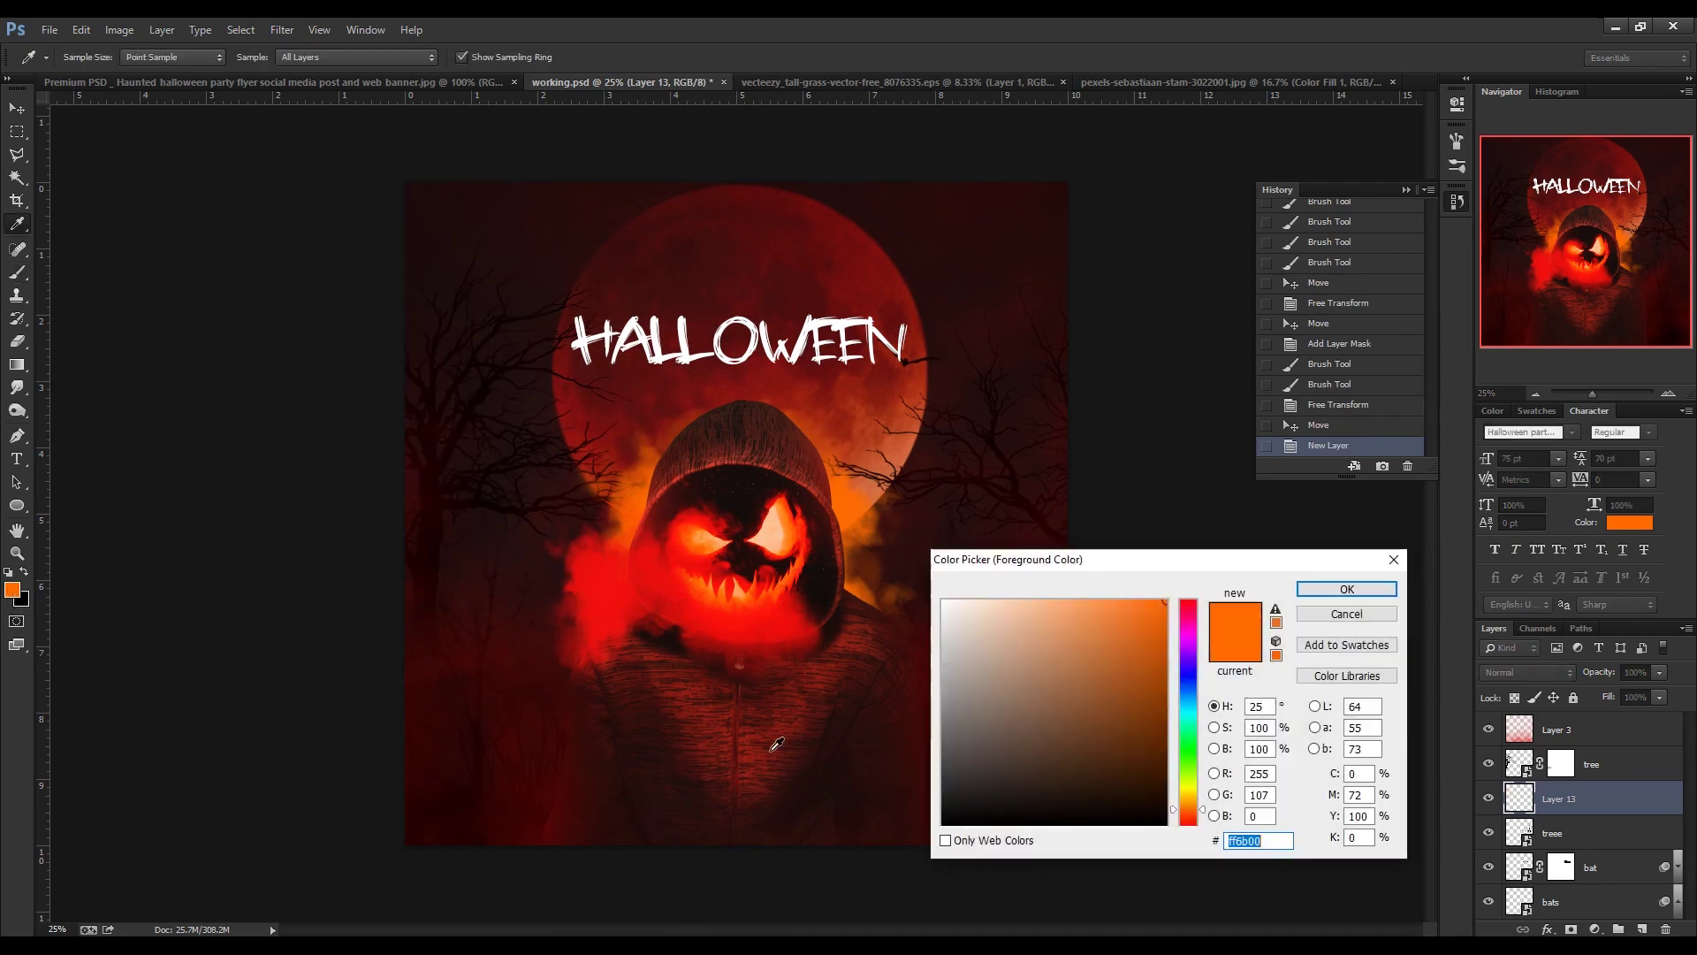
{"action": "left_click", "coordinate": [592, 804]}
{"action": "key", "text": "Return"}
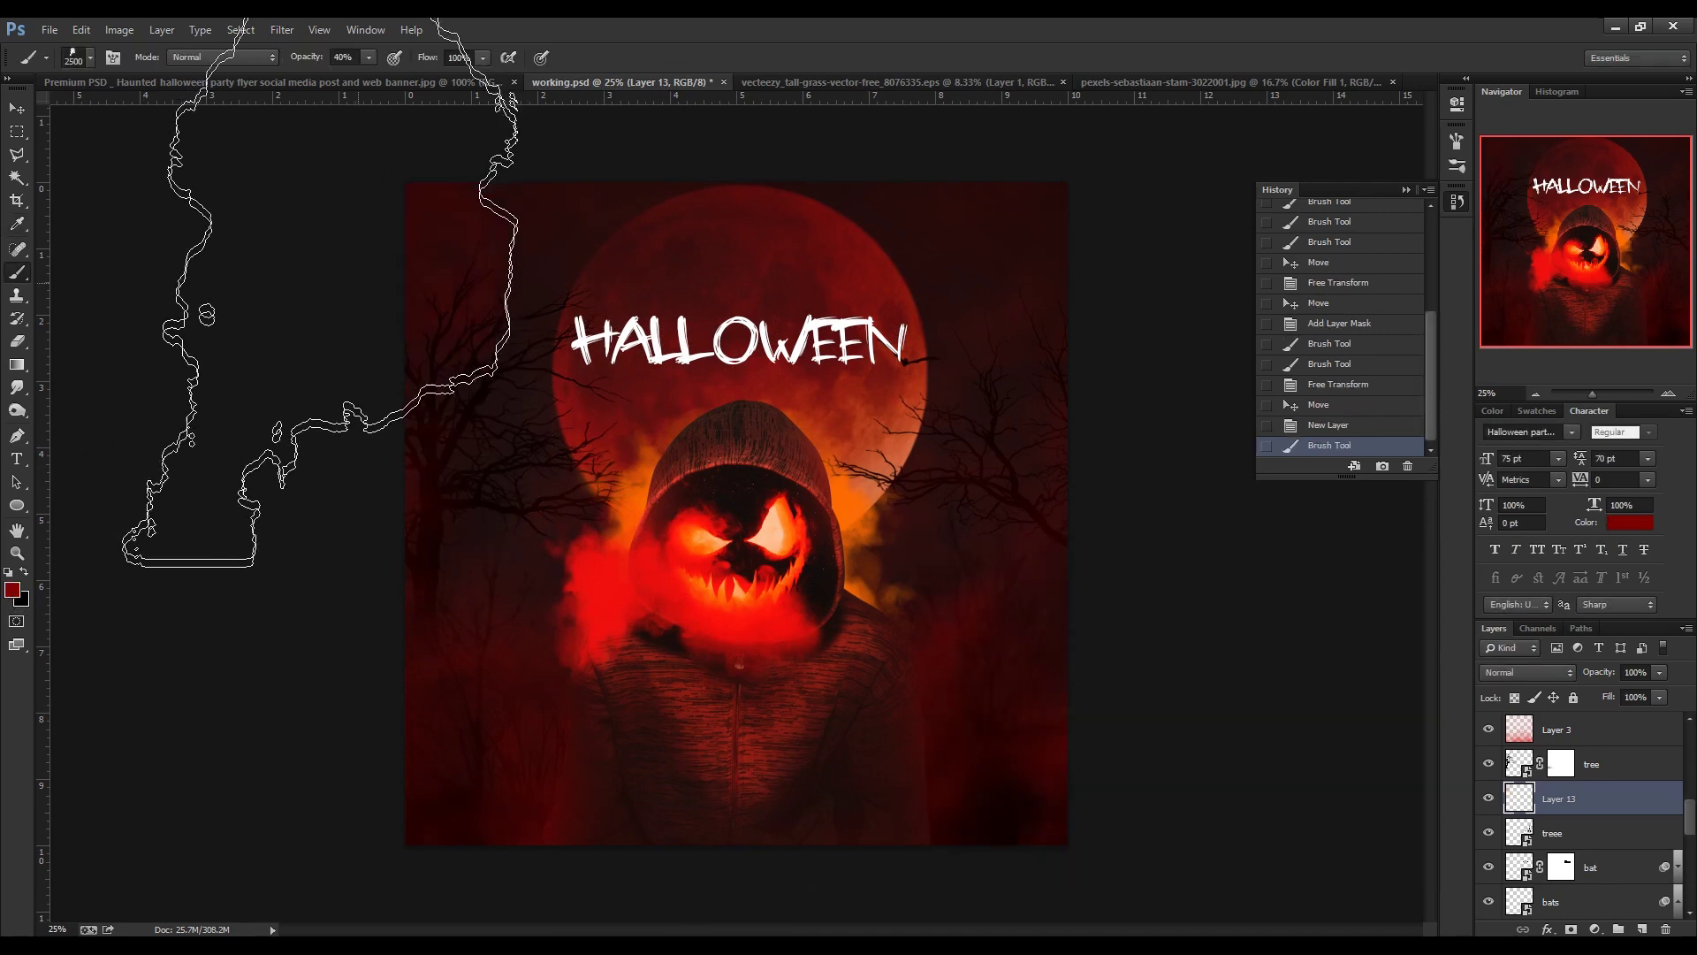
{"action": "left_click", "coordinate": [12, 590]}
{"action": "left_click", "coordinate": [665, 504]}
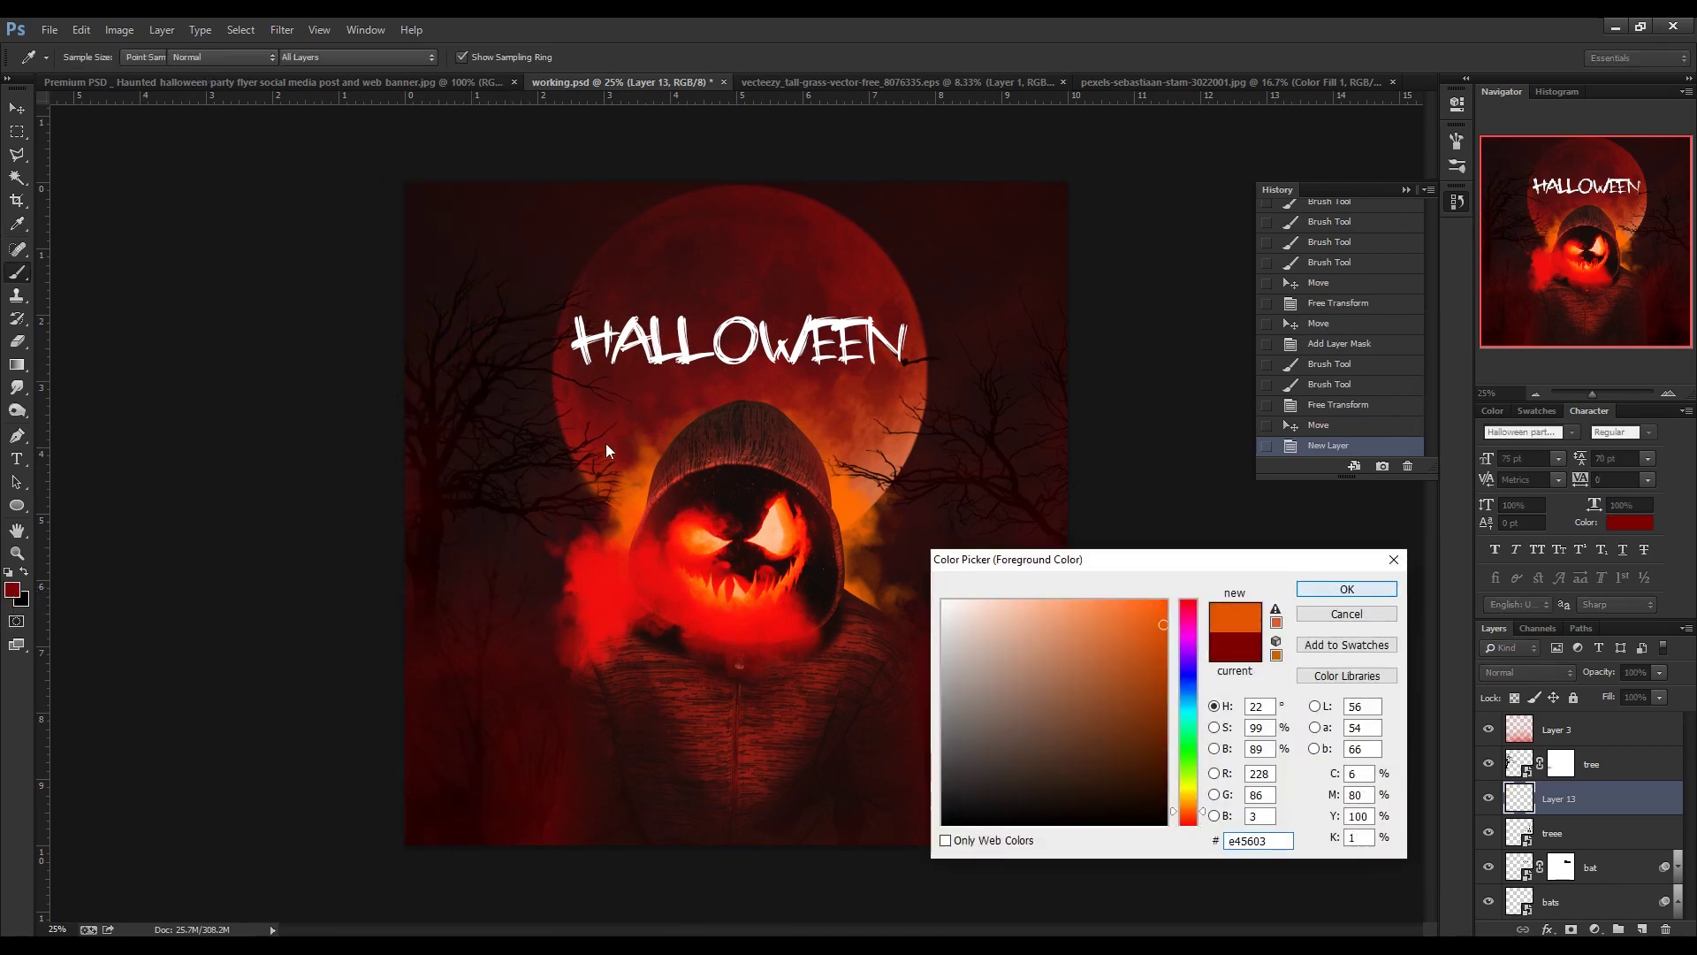
{"action": "key", "text": "Return"}
{"action": "left_click", "coordinate": [380, 248]}
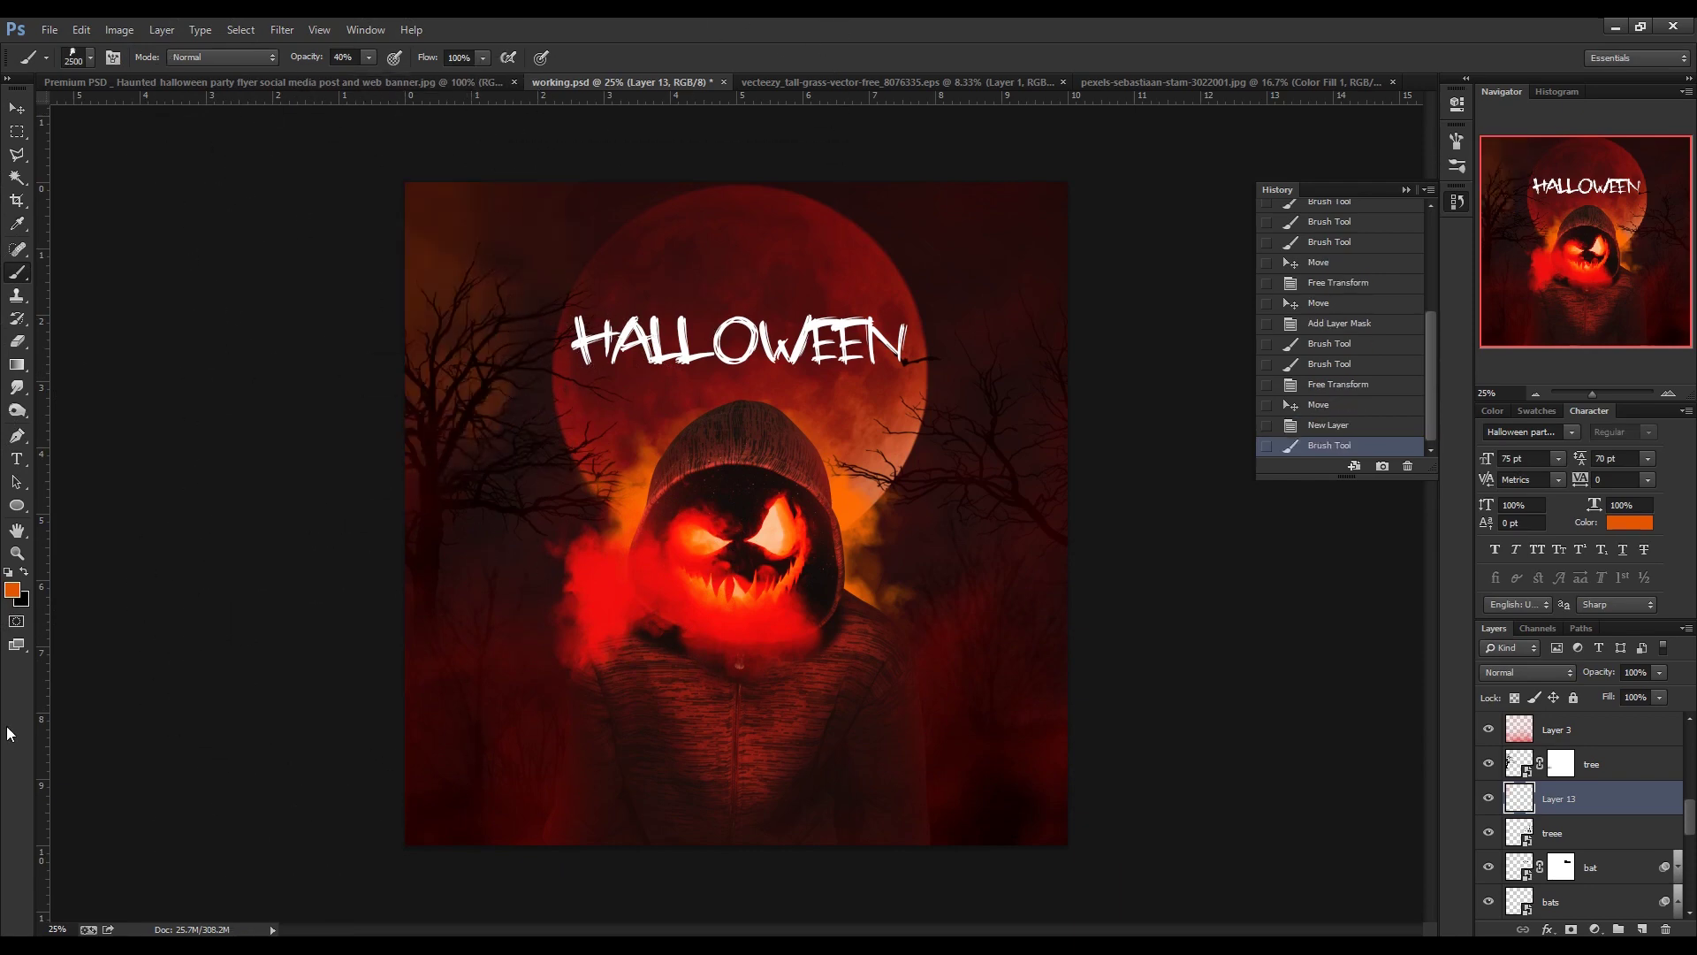
{"action": "key", "text": "ctrl+z"}
Switch the foreground to bright red, paint a red glow, and rotate the brush tip diagonally
{"action": "left_click", "coordinate": [13, 591]}
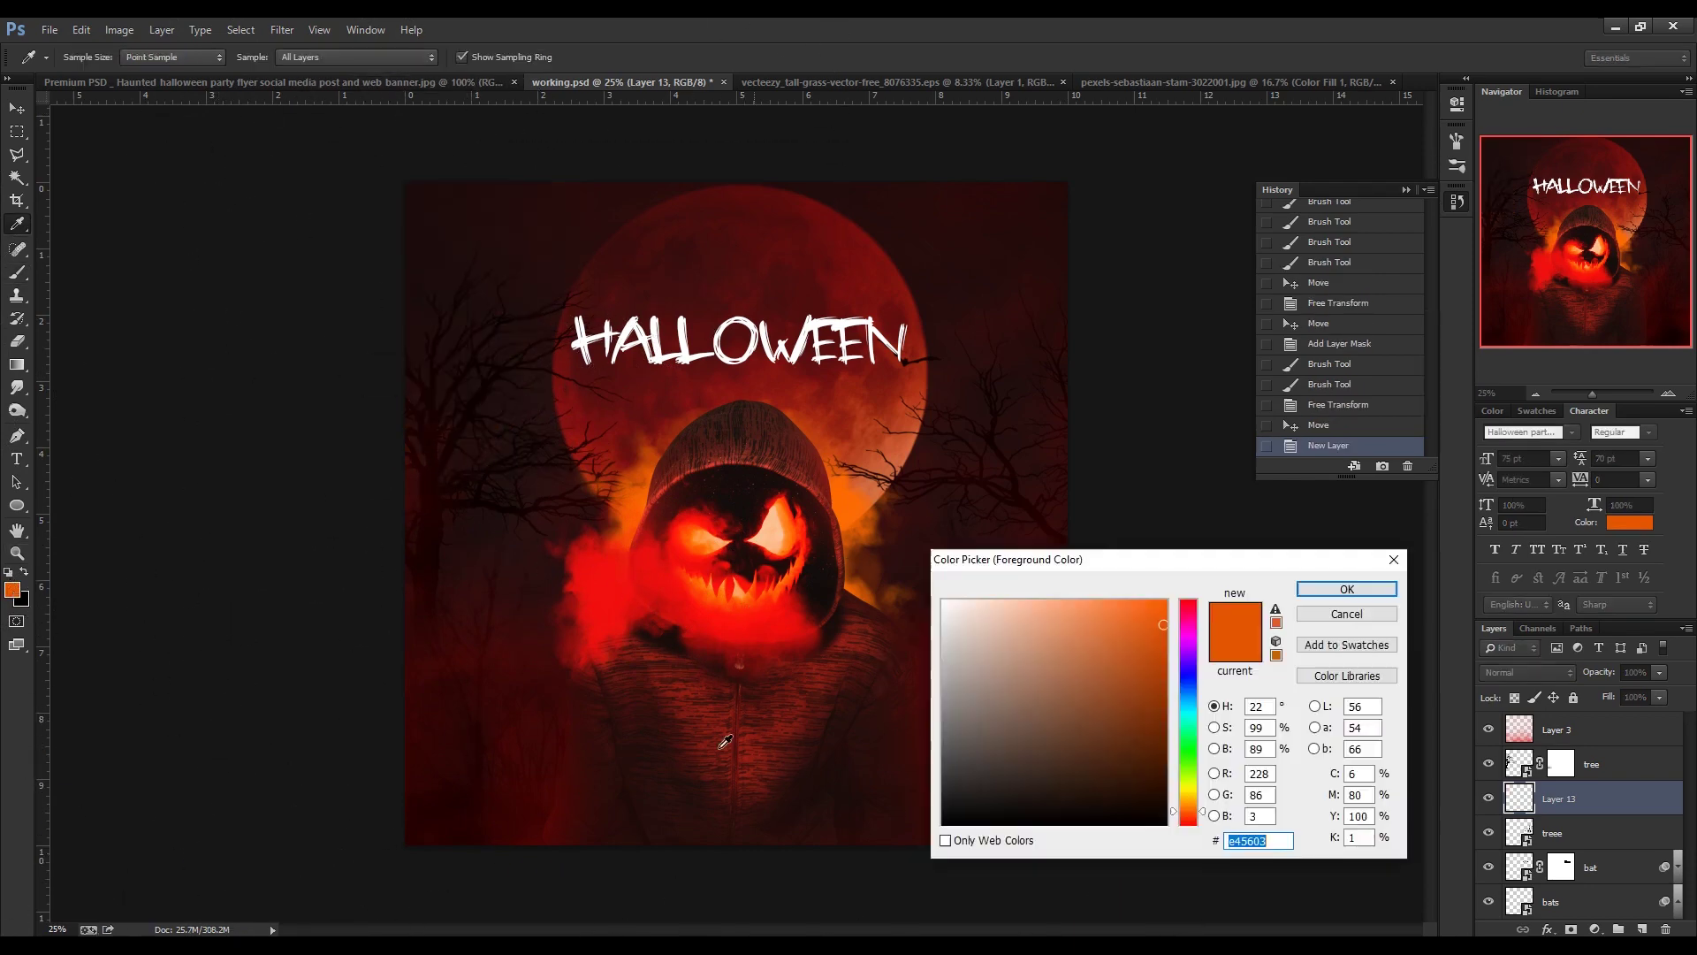
{"action": "left_click", "coordinate": [1202, 822]}
{"action": "key", "text": "Return"}
{"action": "key", "text": "b"}
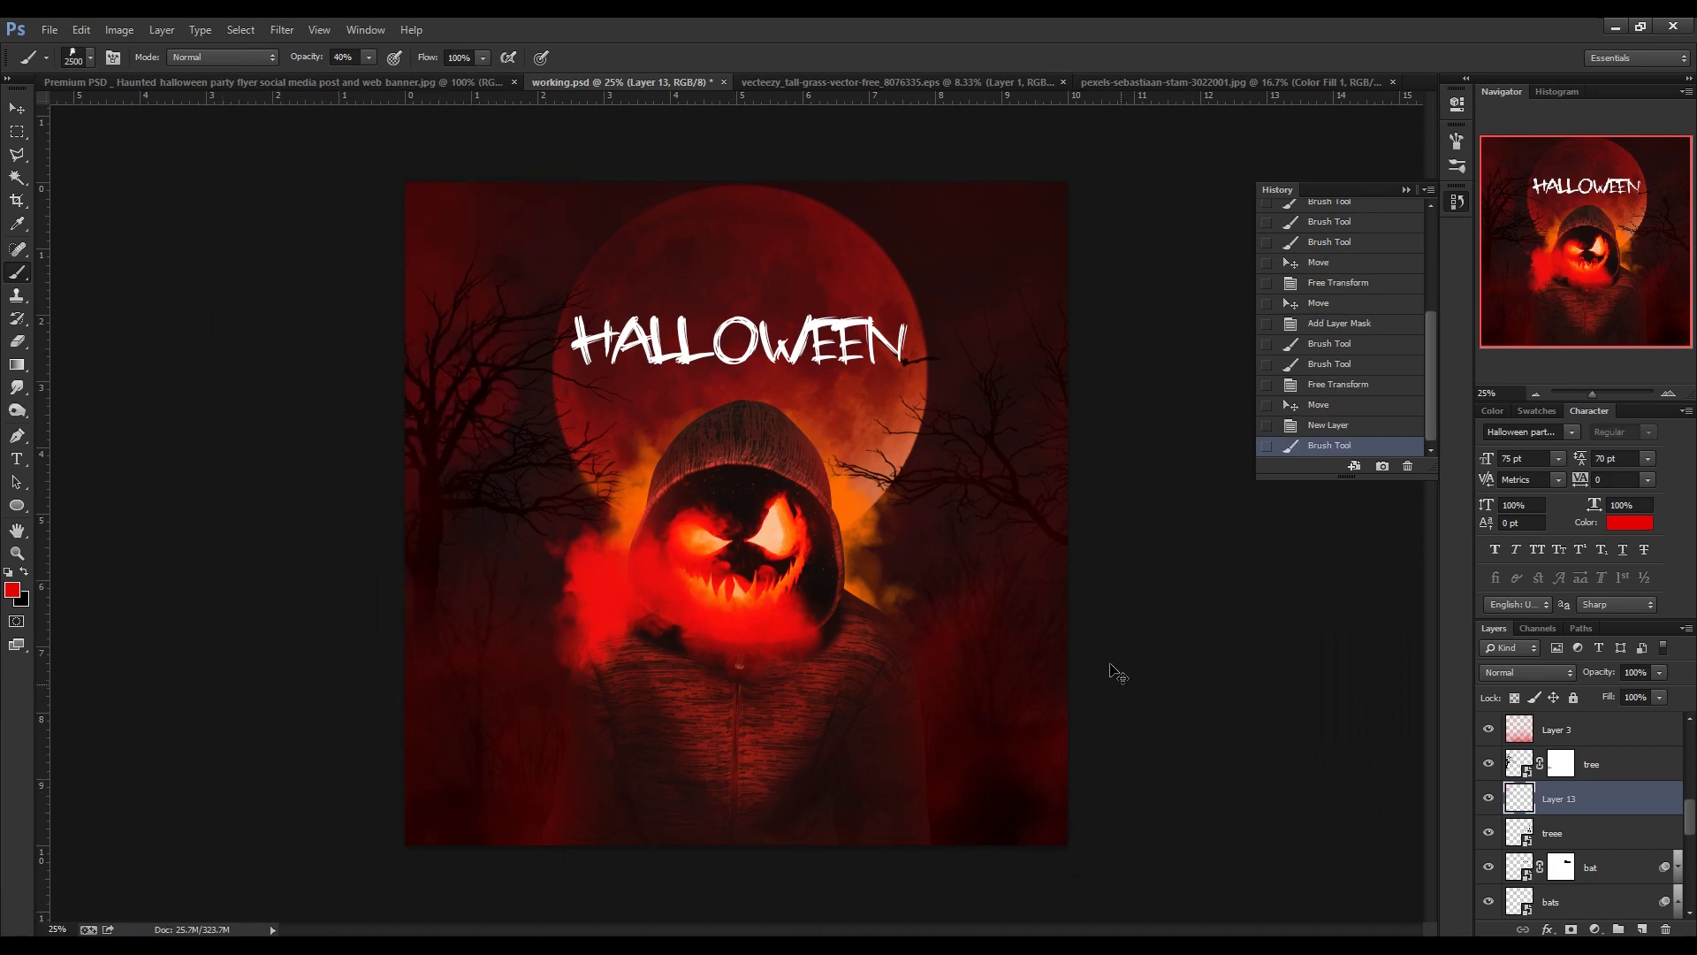
{"action": "left_click", "coordinate": [582, 362]}
{"action": "right_click", "coordinate": [582, 361]}
{"action": "left_click_drag", "start_coordinate": [612, 516], "coordinate": [597, 523]}
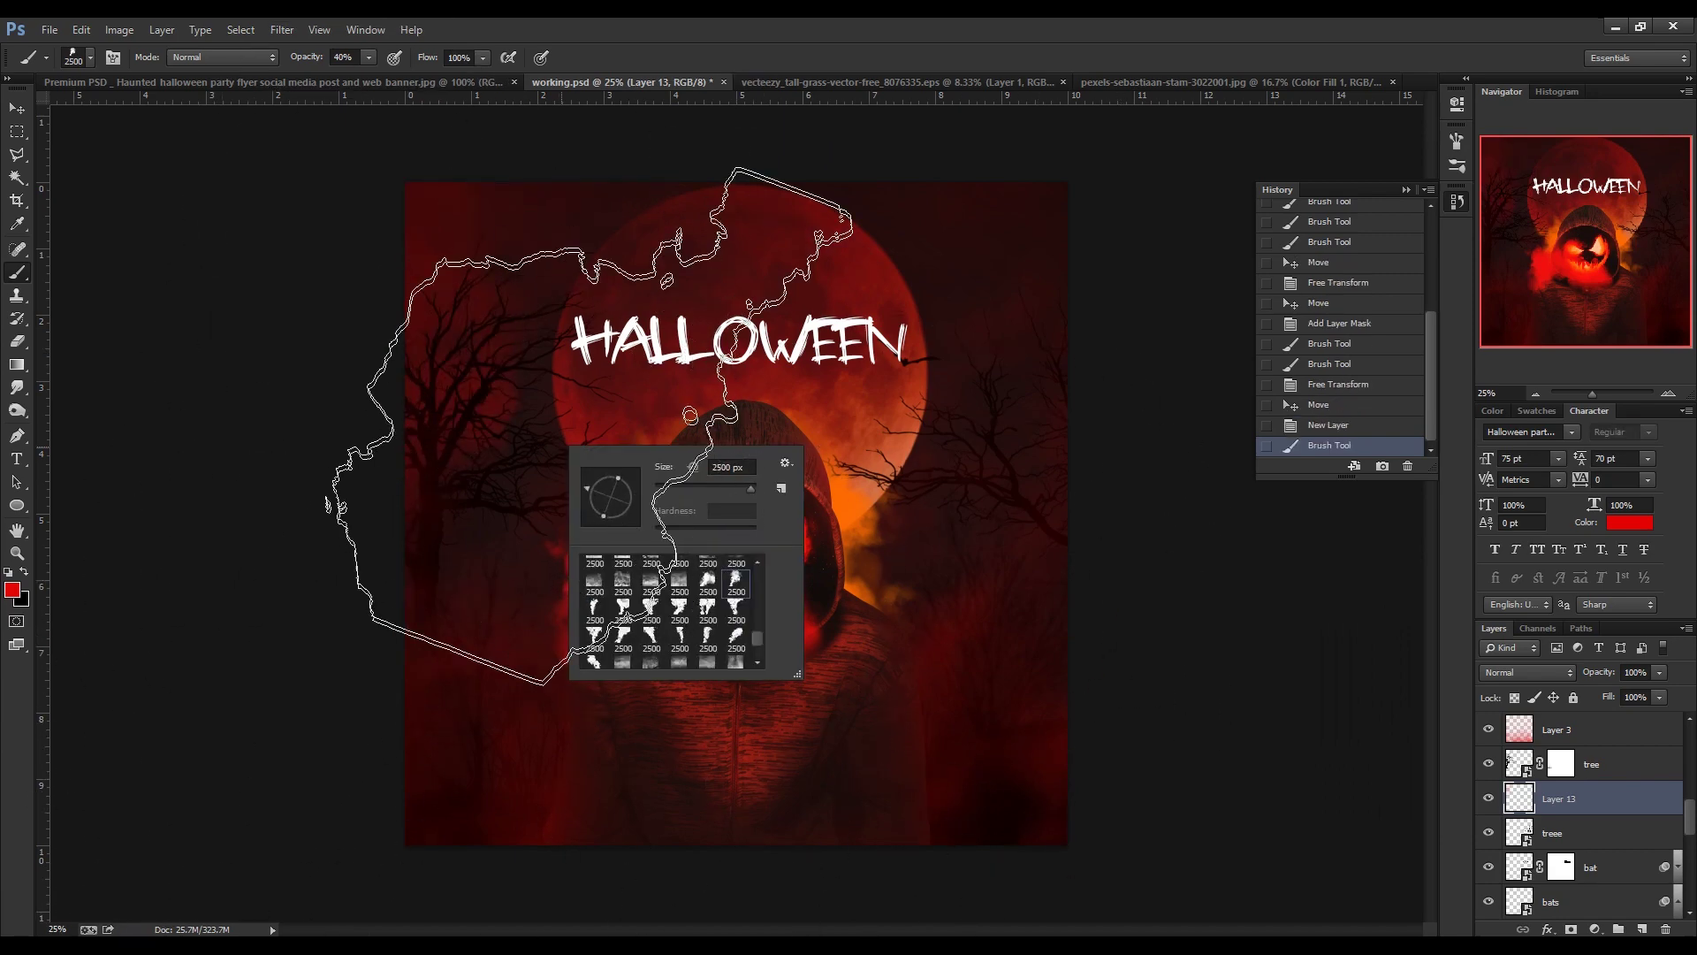
{"action": "key", "text": "Return"}
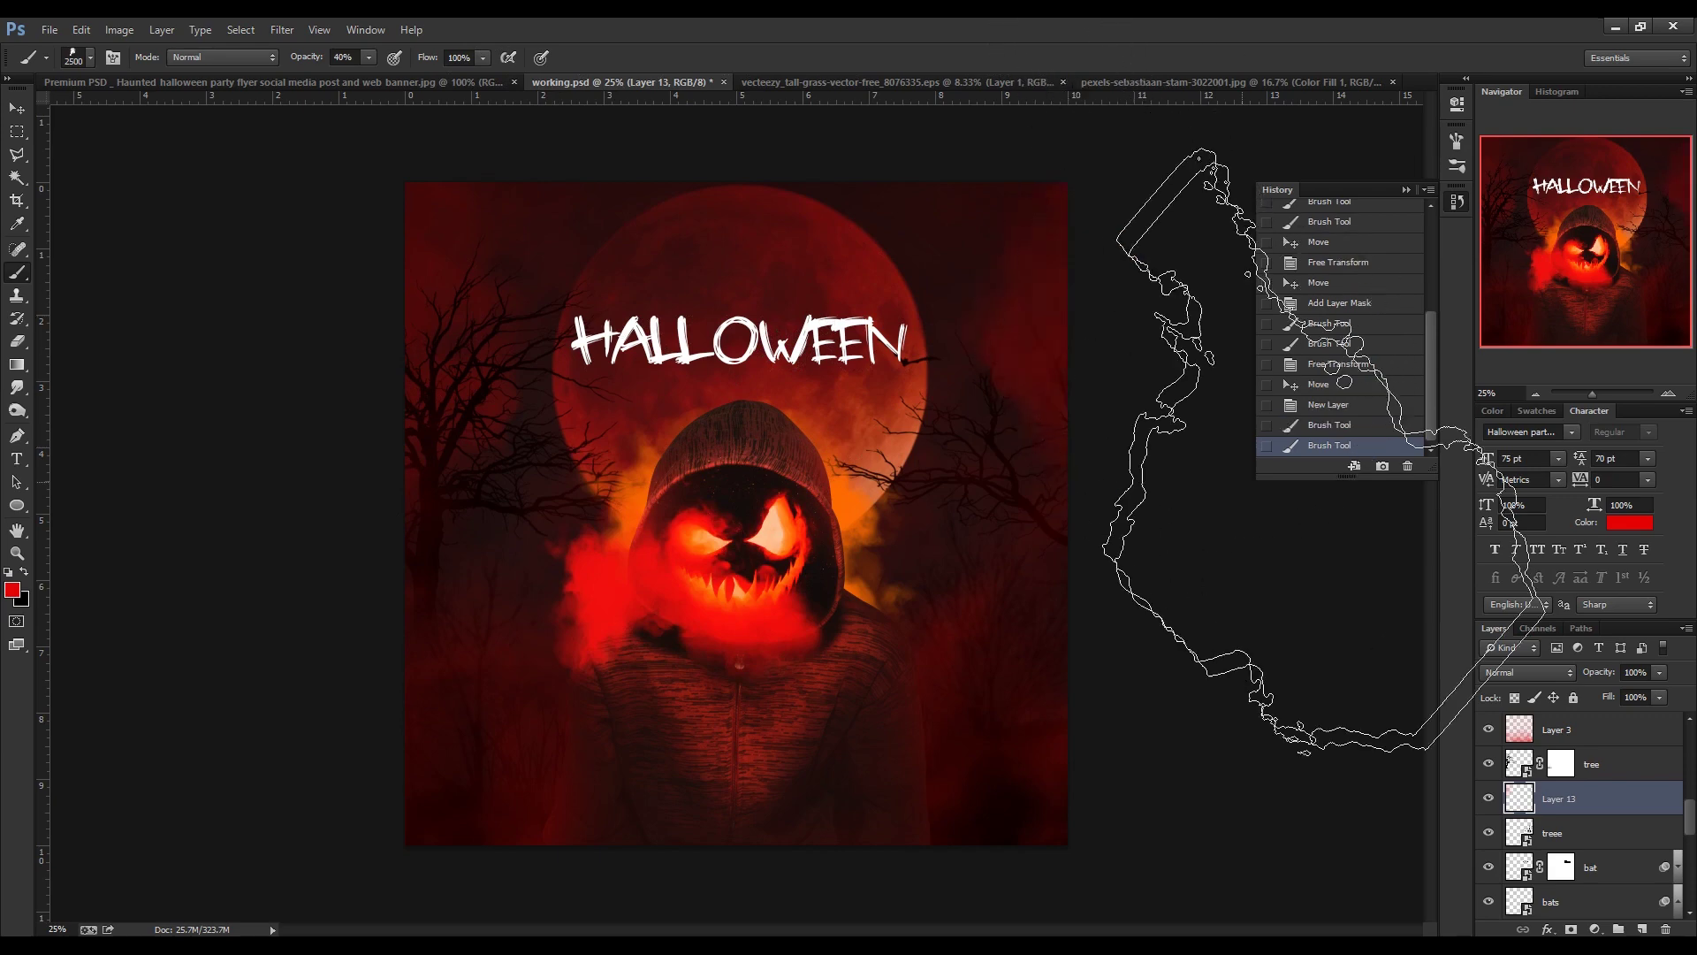
Add Layer 14 below treee and set Layers 13 and 14 to 50% opacity
{"action": "left_click", "coordinate": [1538, 830]}
{"action": "left_click", "coordinate": [1642, 929], "text": "ctrl"}
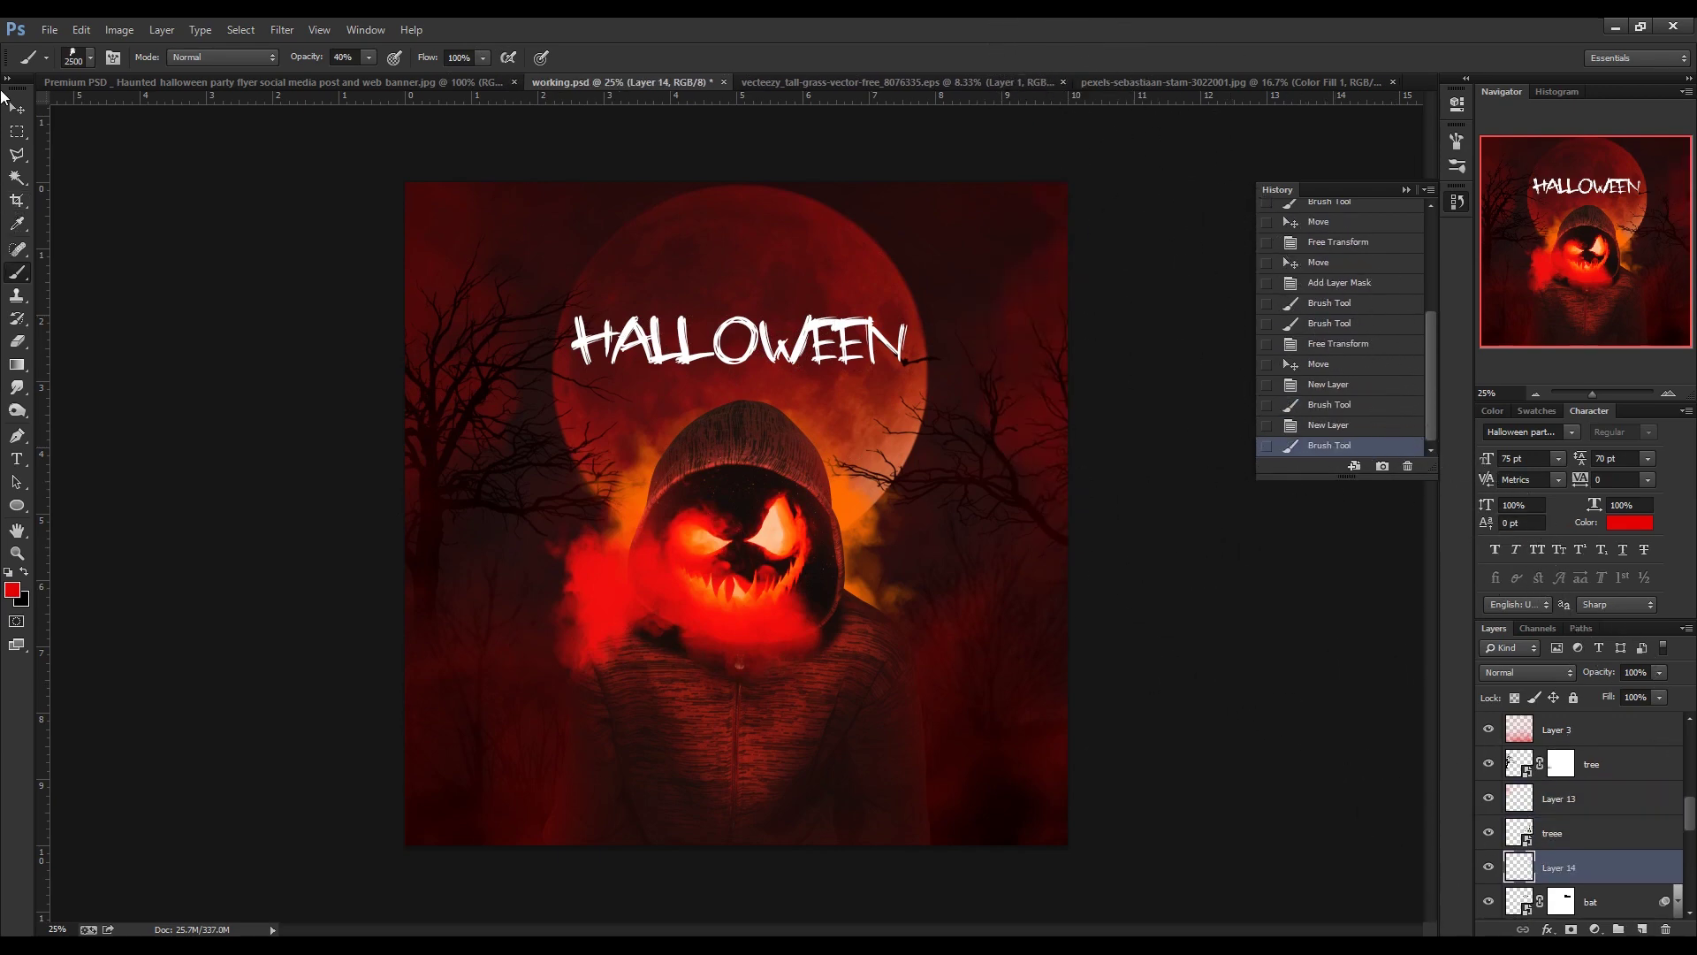
{"action": "left_click", "coordinate": [20, 112]}
{"action": "left_click", "coordinate": [1487, 868]}
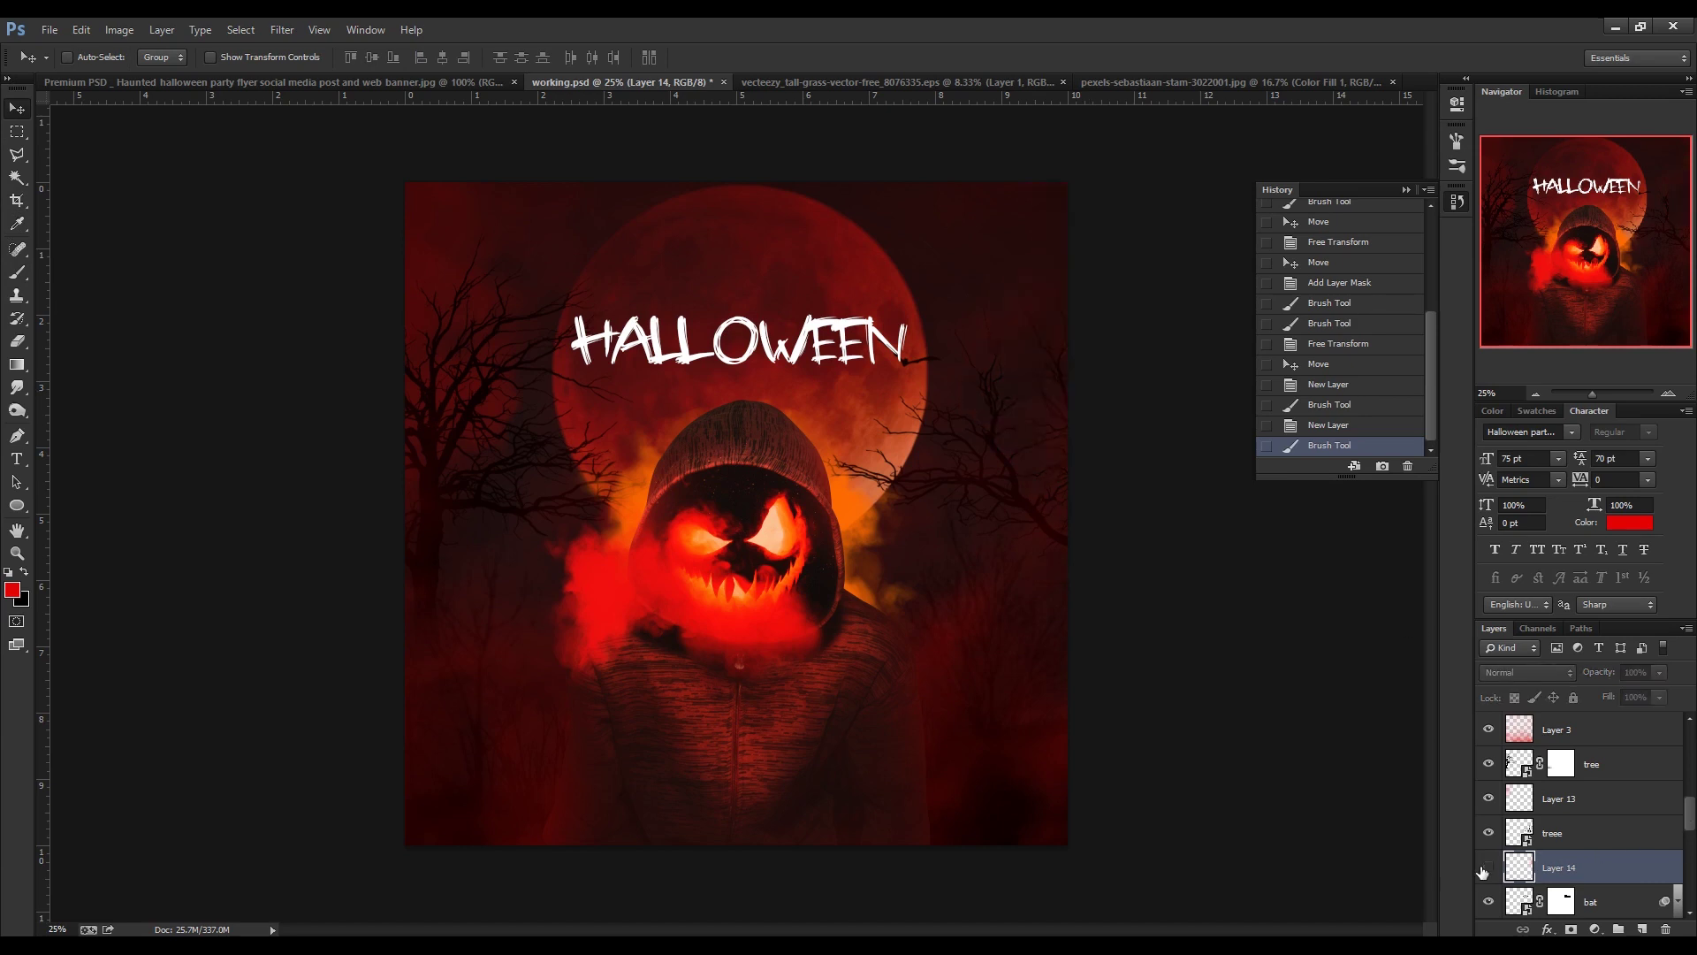
{"action": "left_click", "coordinate": [1600, 802], "text": "ctrl"}
{"action": "type", "text": "50"}
{"action": "key", "text": "Return"}
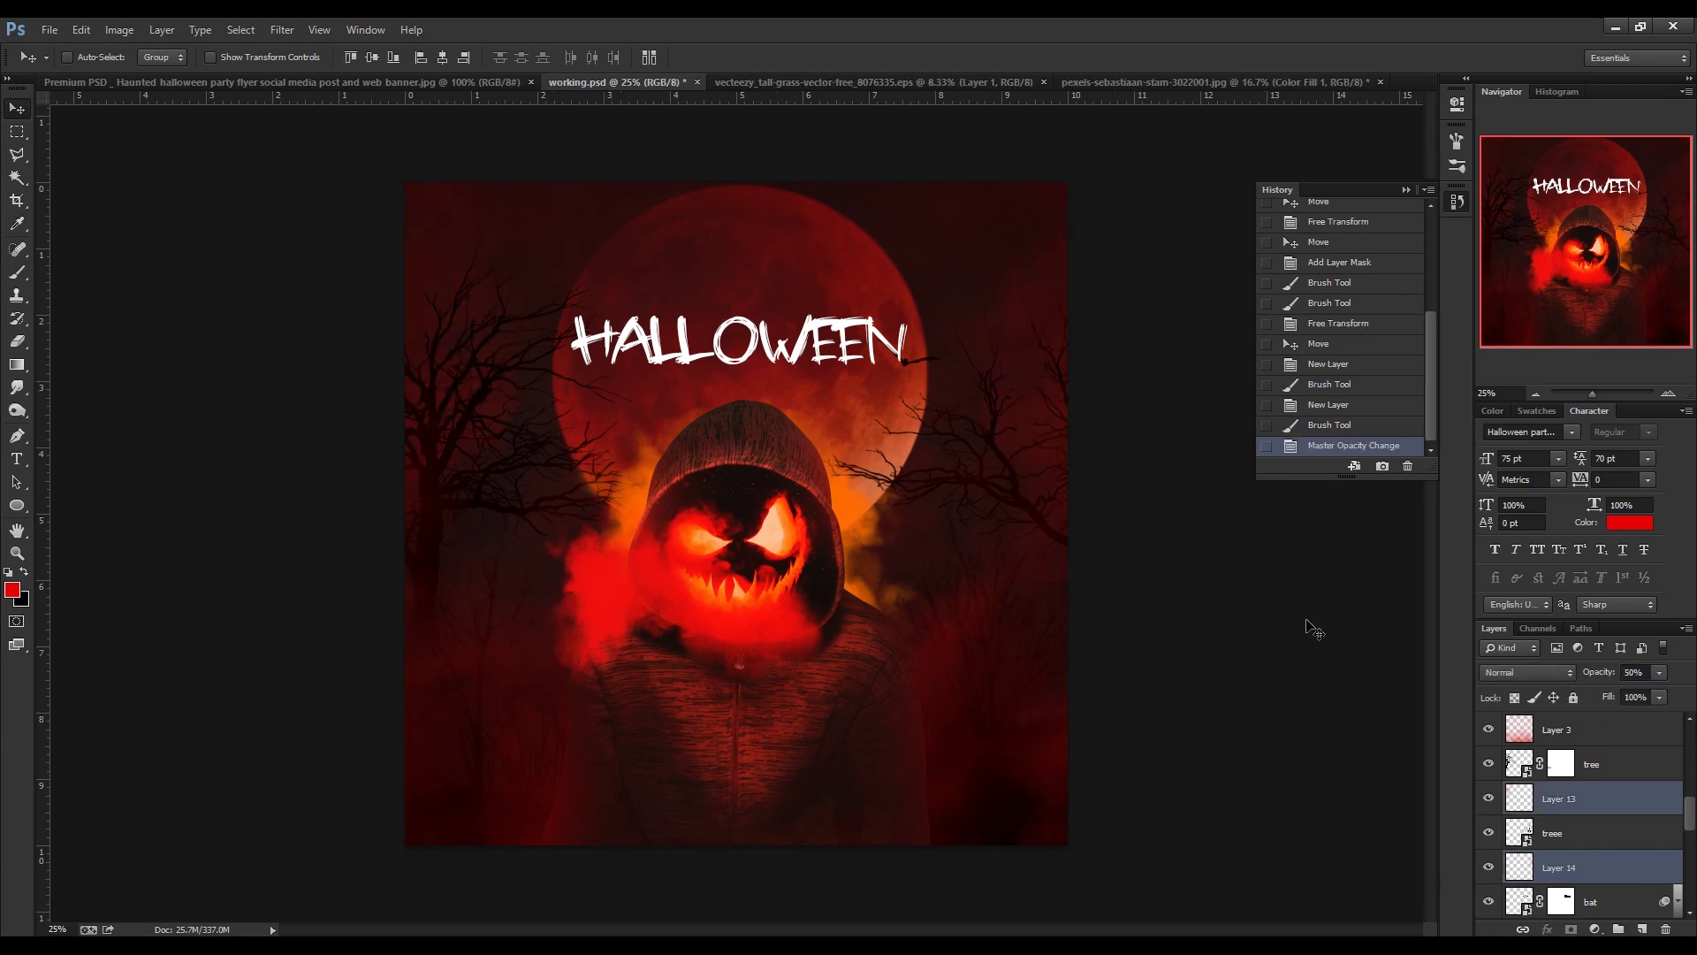
Shift the treee tree layer to the right with Free Transform
{"action": "left_click", "coordinate": [1578, 827]}
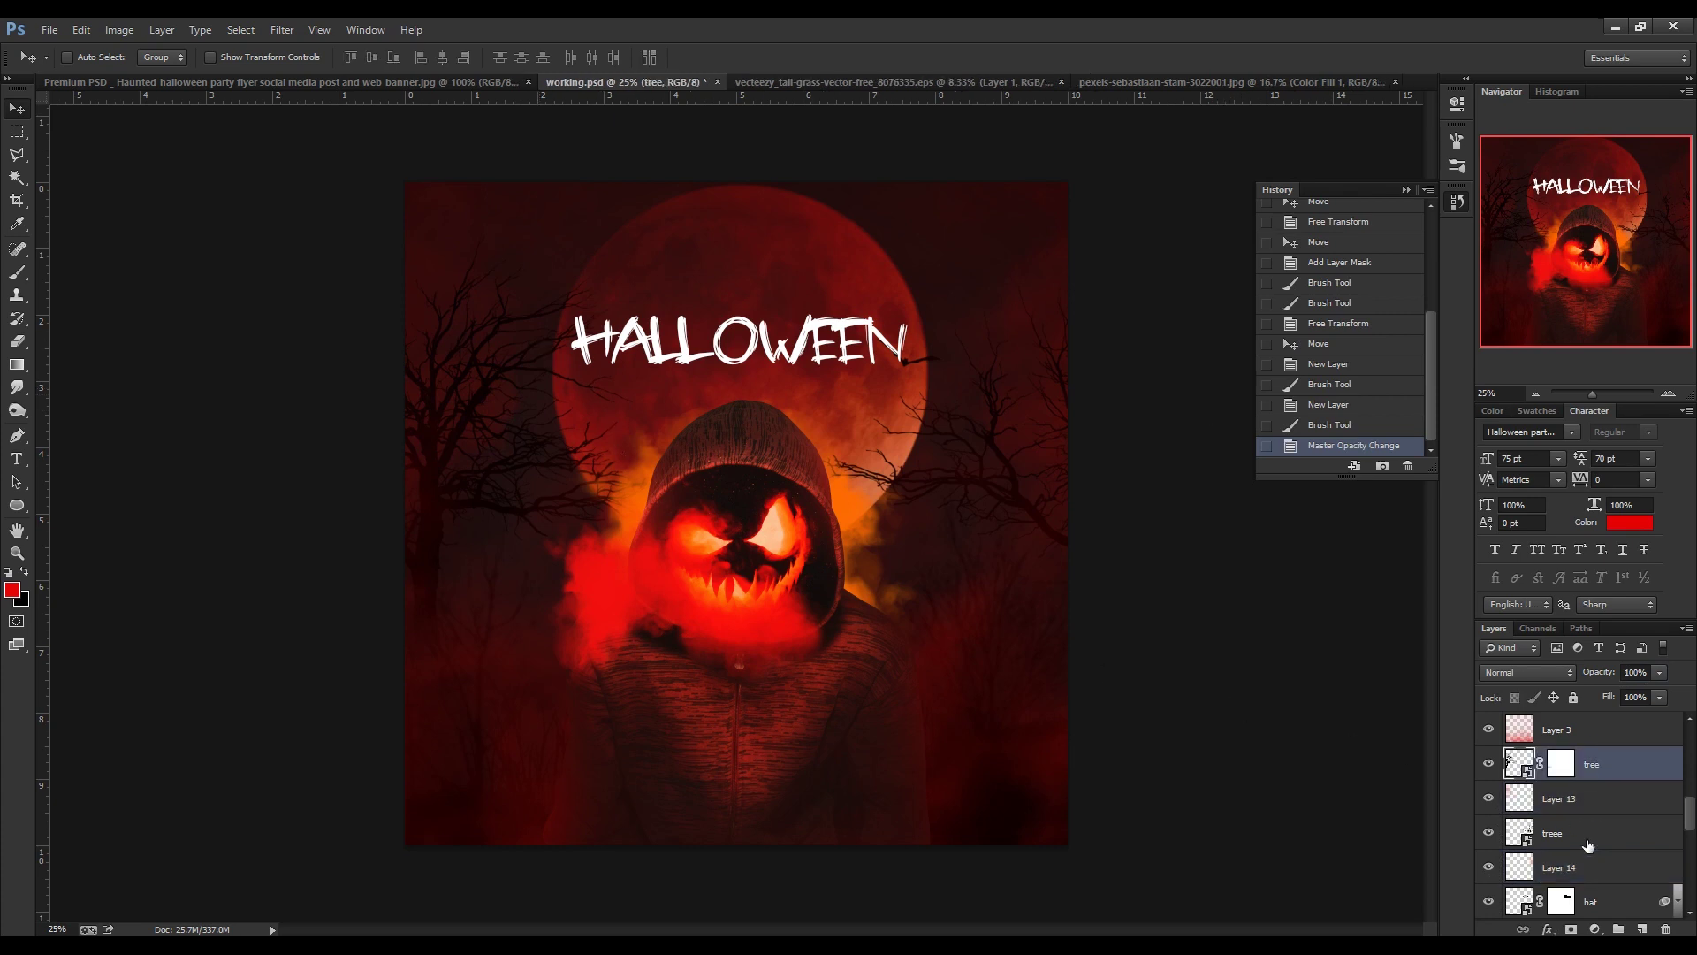
{"action": "key", "text": "ctrl+t"}
{"action": "left_click_drag", "start_coordinate": [1052, 597], "coordinate": [1137, 601]}
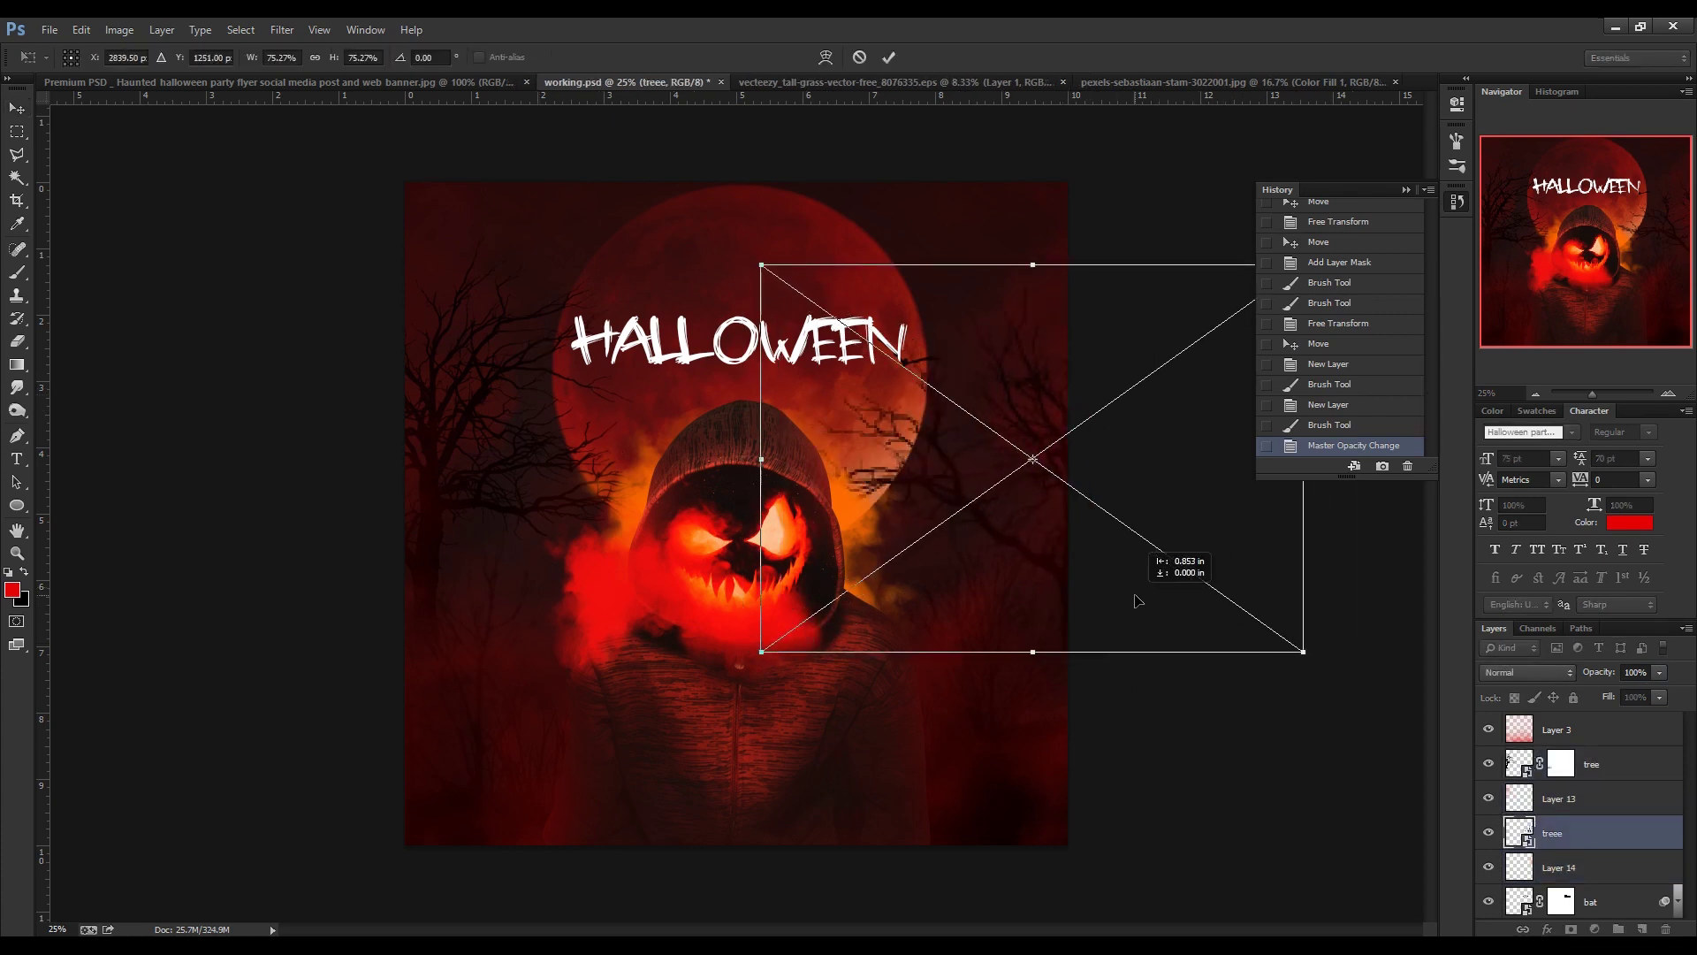
{"action": "key", "text": "Return"}
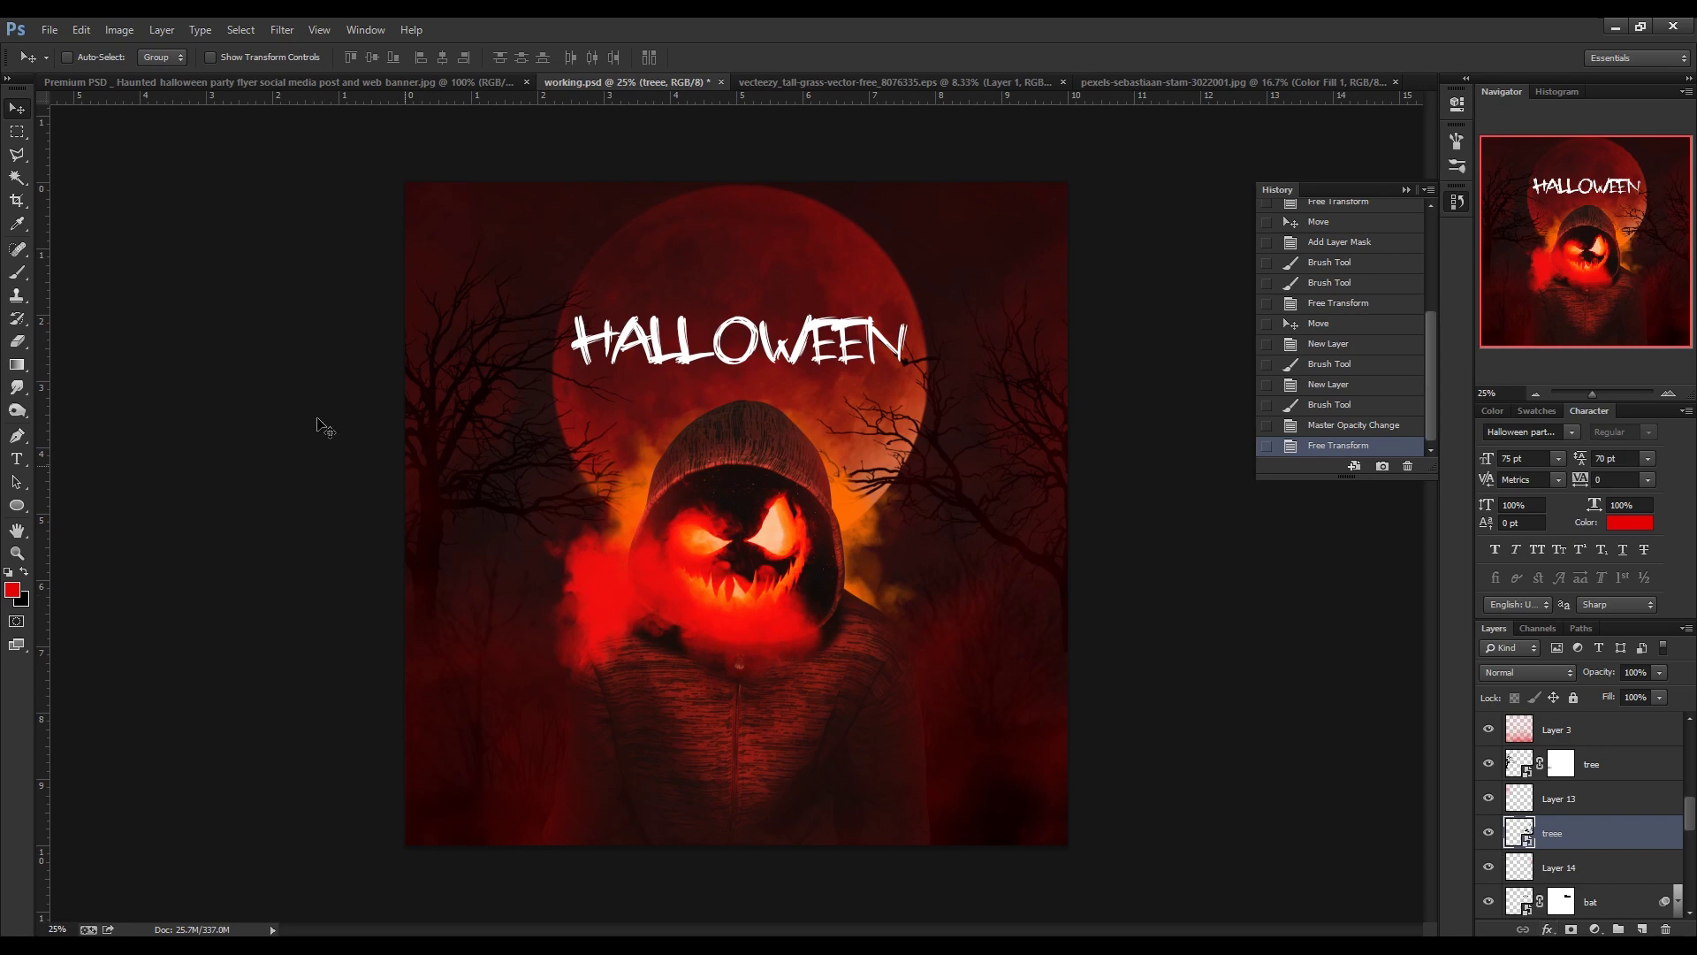
Apply a Gaussian Blur smart filter to the treee layer and add a layer mask
{"action": "key", "text": "ctrl+plus"}
{"action": "left_click_drag", "start_coordinate": [711, 437], "coordinate": [556, 398]}
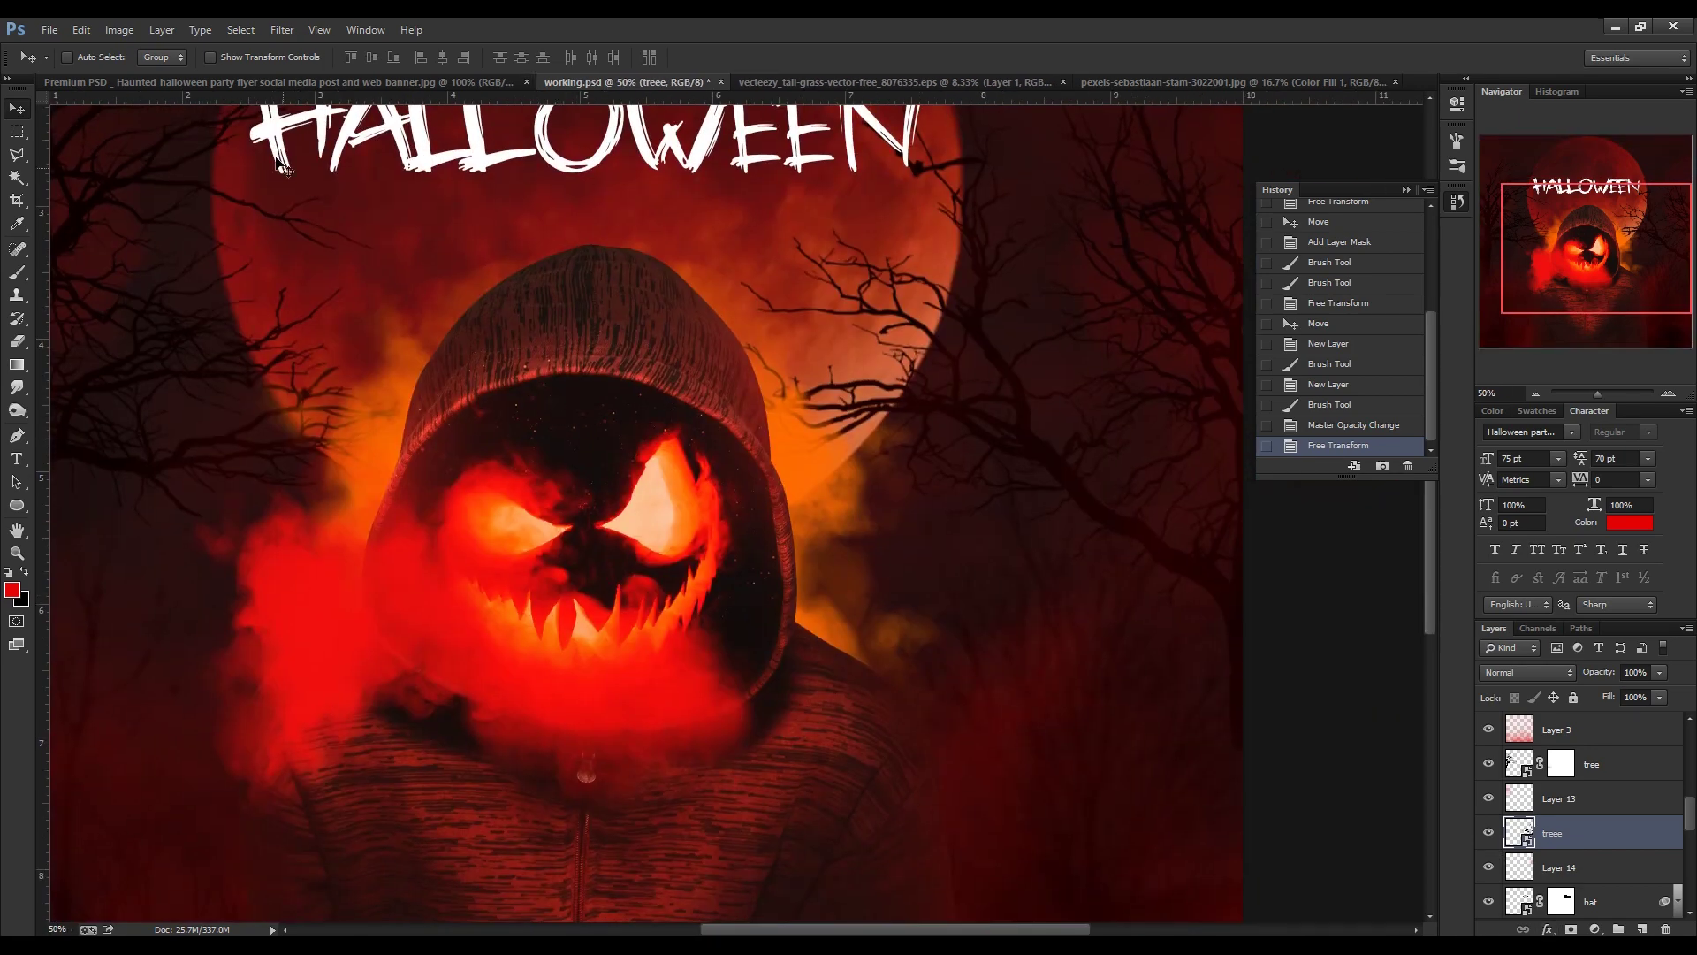
{"action": "left_click", "coordinate": [282, 29]}
{"action": "left_click", "coordinate": [610, 351]}
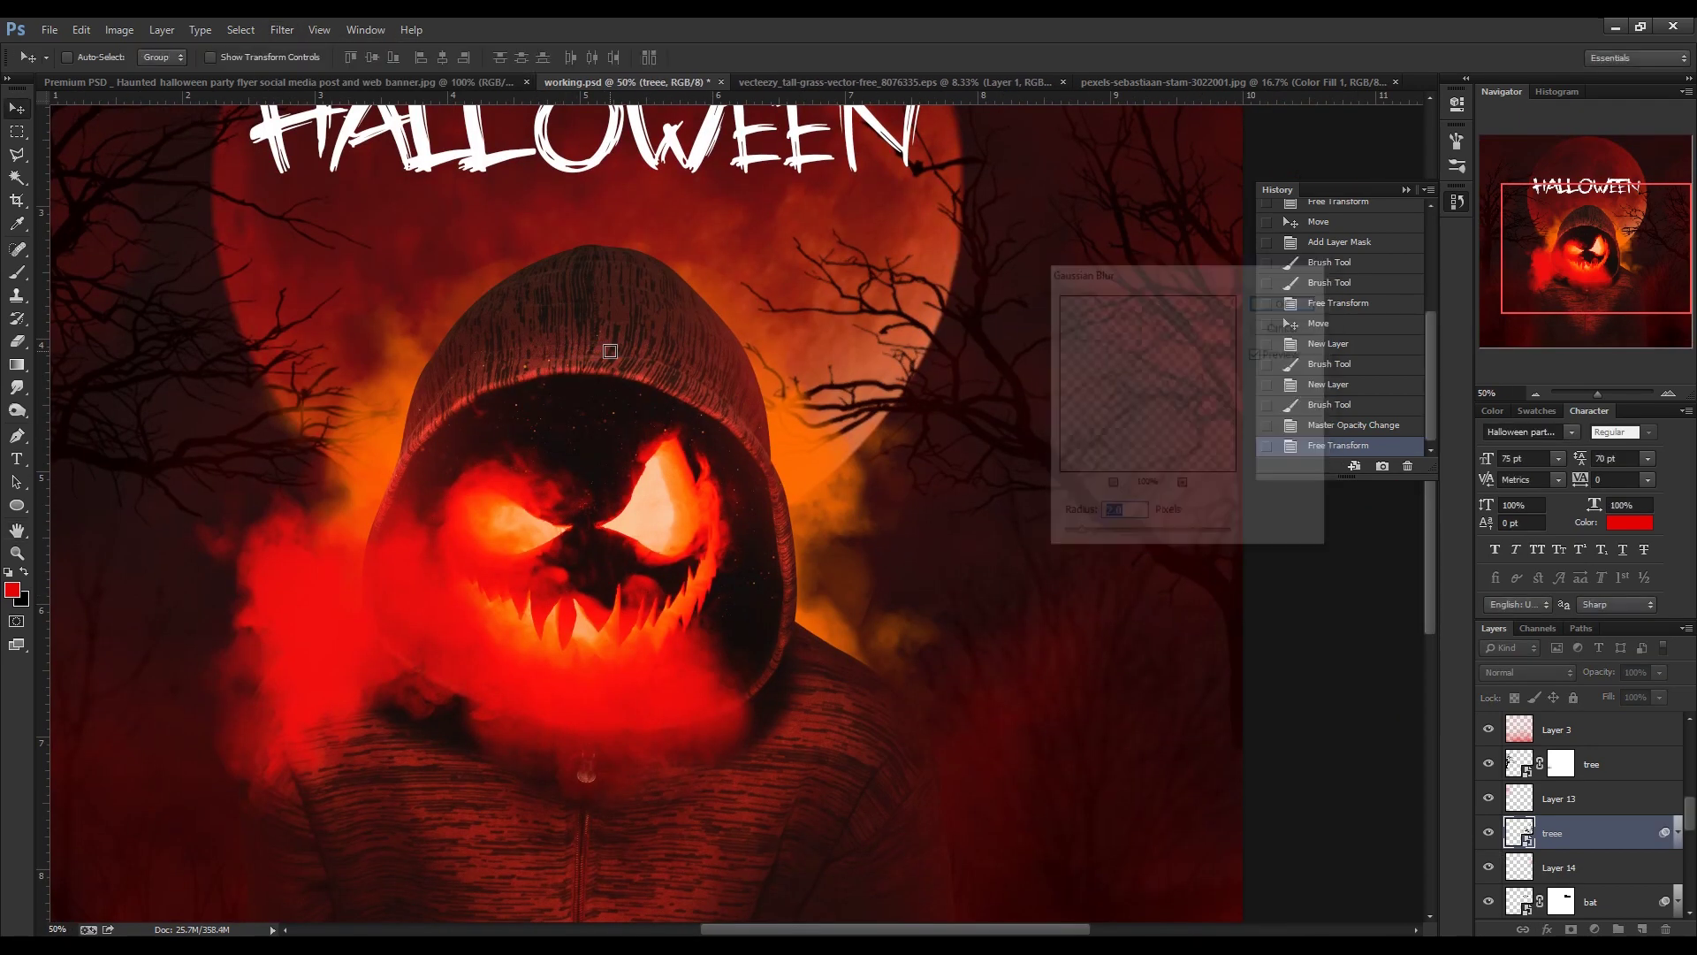
{"action": "key", "text": "Return"}
{"action": "key", "text": "ctrl+minus"}
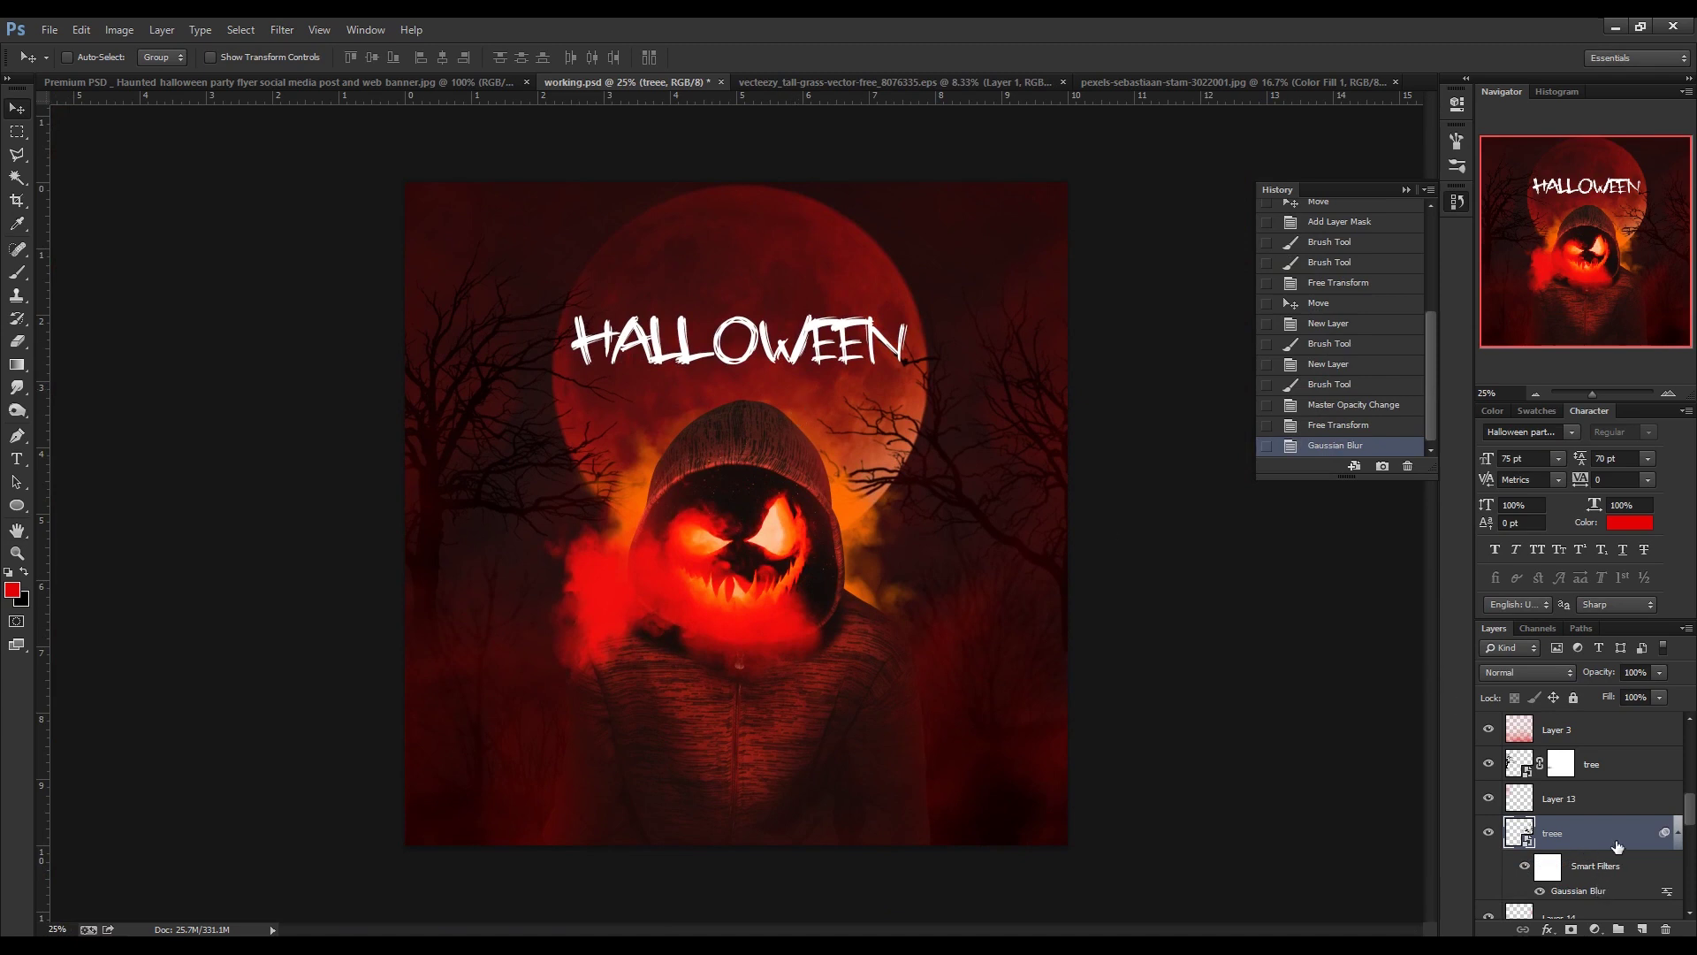
{"action": "left_click", "coordinate": [1564, 928]}
Paint black with a 367 px soft brush on the treee mask near the right edge
{"action": "key", "text": "b"}
{"action": "right_click", "coordinate": [619, 539]}
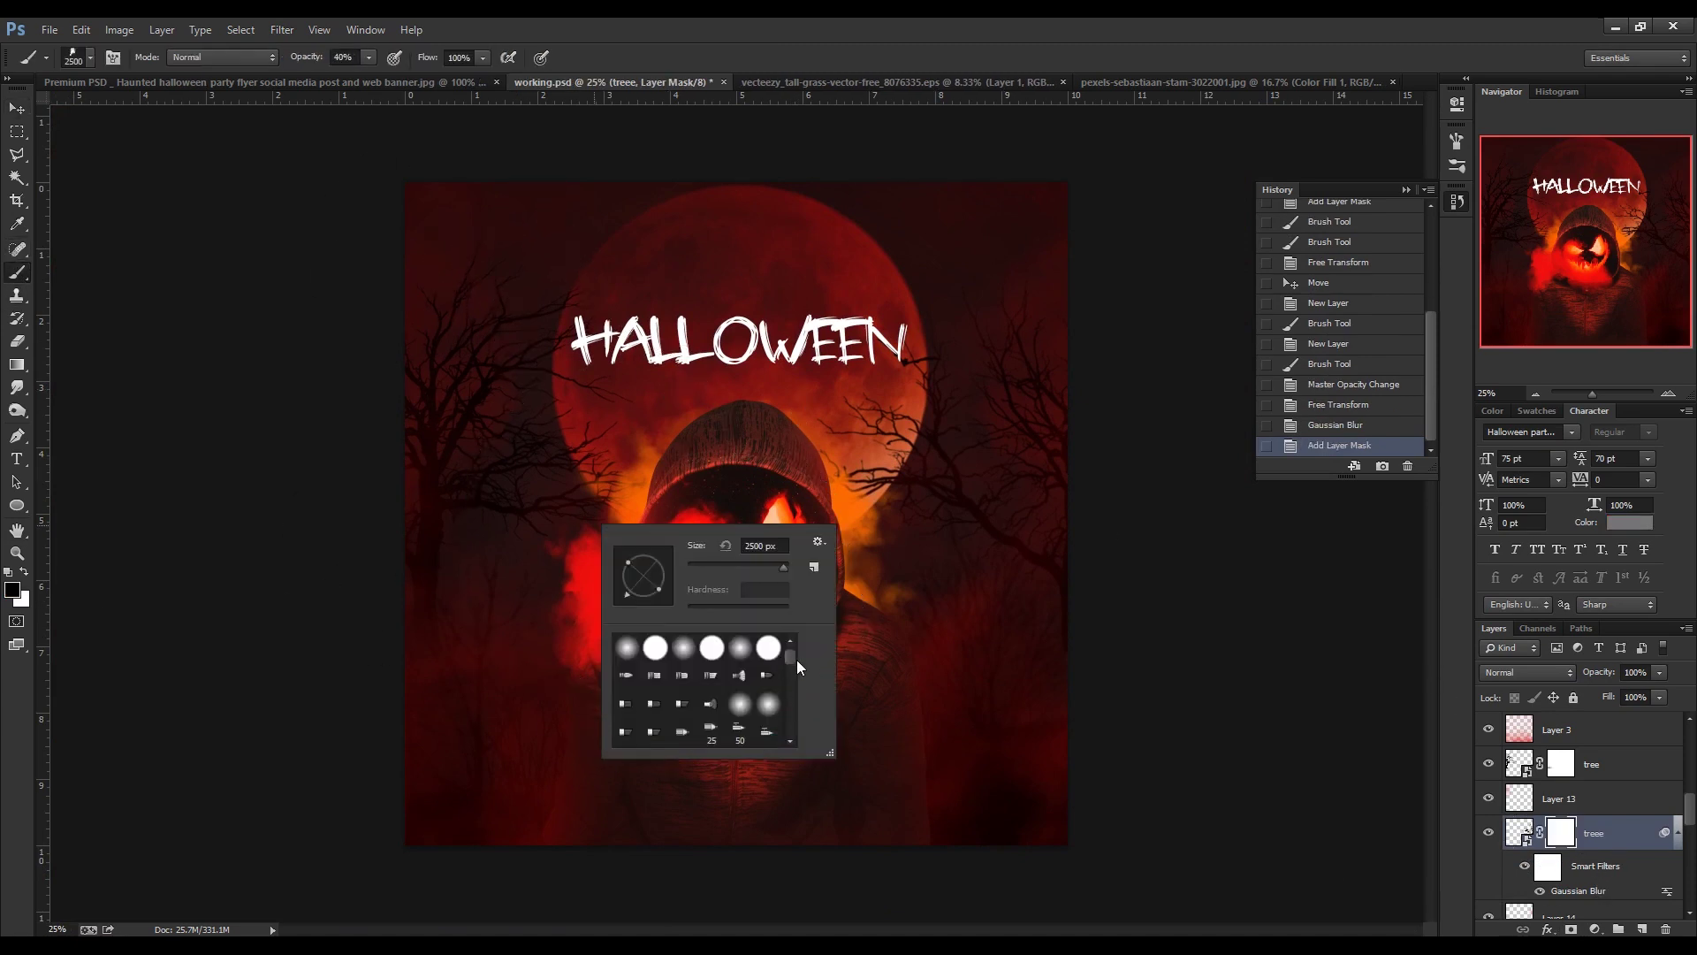
{"action": "left_click", "coordinate": [745, 654]}
{"action": "key", "text": "Return"}
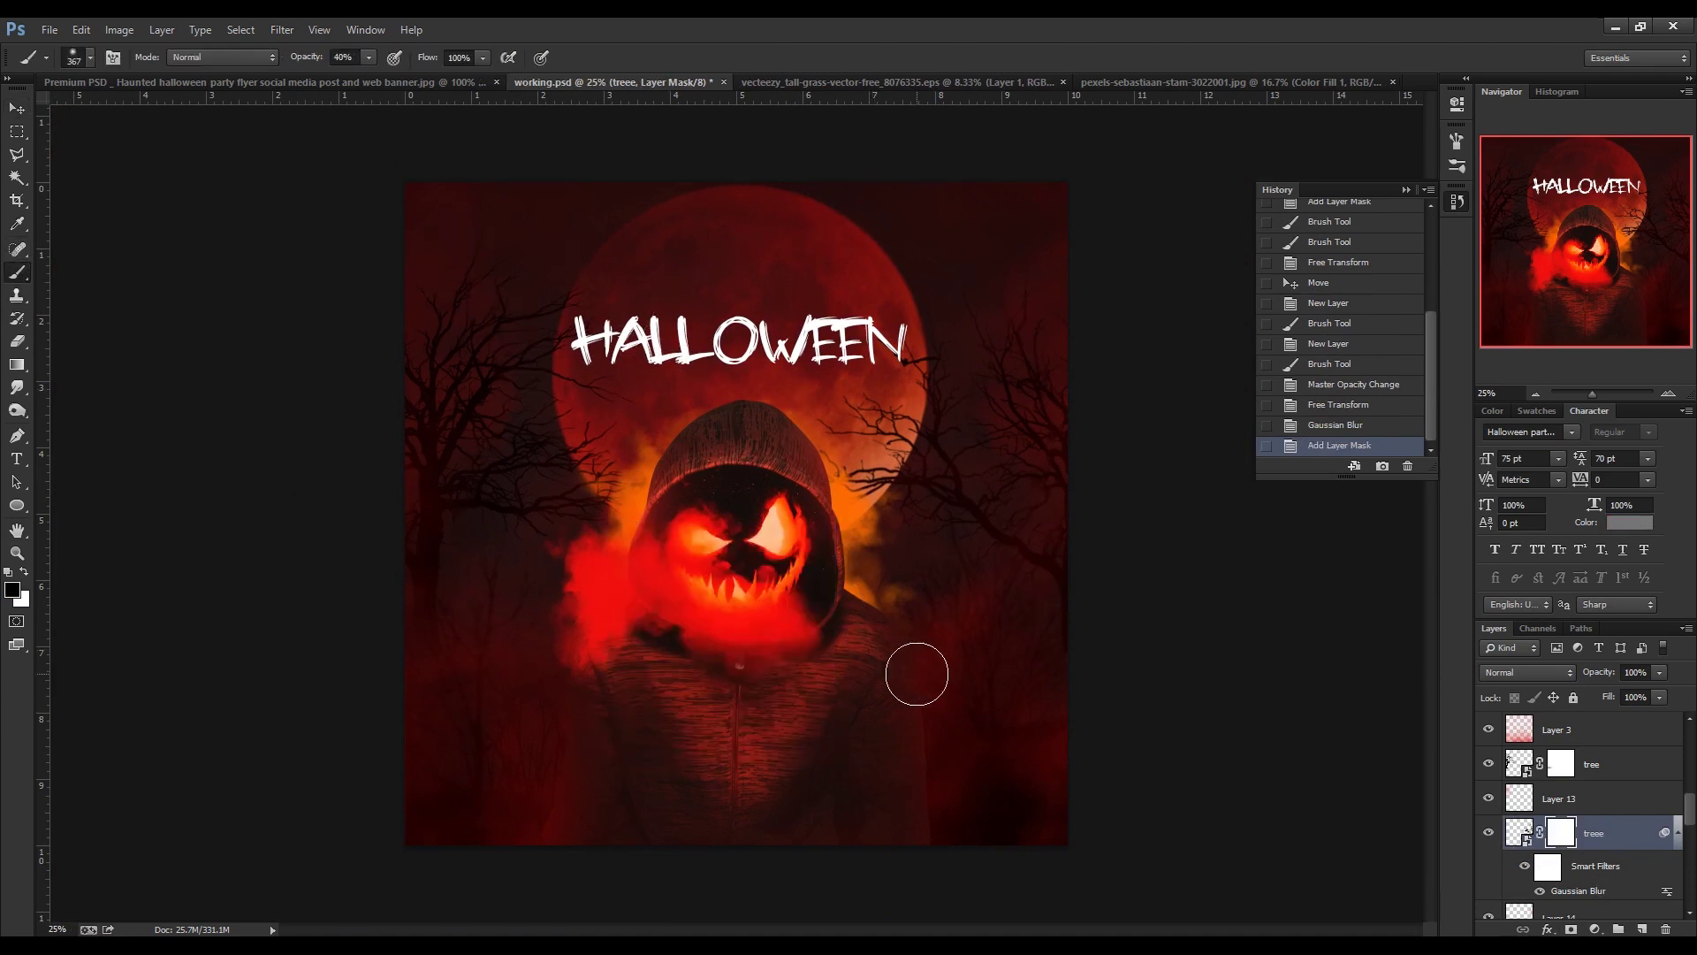
{"action": "mouse_move", "coordinate": [1059, 664]}
{"action": "left_mouse_down"}
{"action": "mouse_move", "coordinate": [1095, 686]}
{"action": "mouse_move", "coordinate": [1075, 709]}
{"action": "left_mouse_up"}
{"action": "left_click_drag", "start_coordinate": [1074, 709], "coordinate": [1058, 777]}
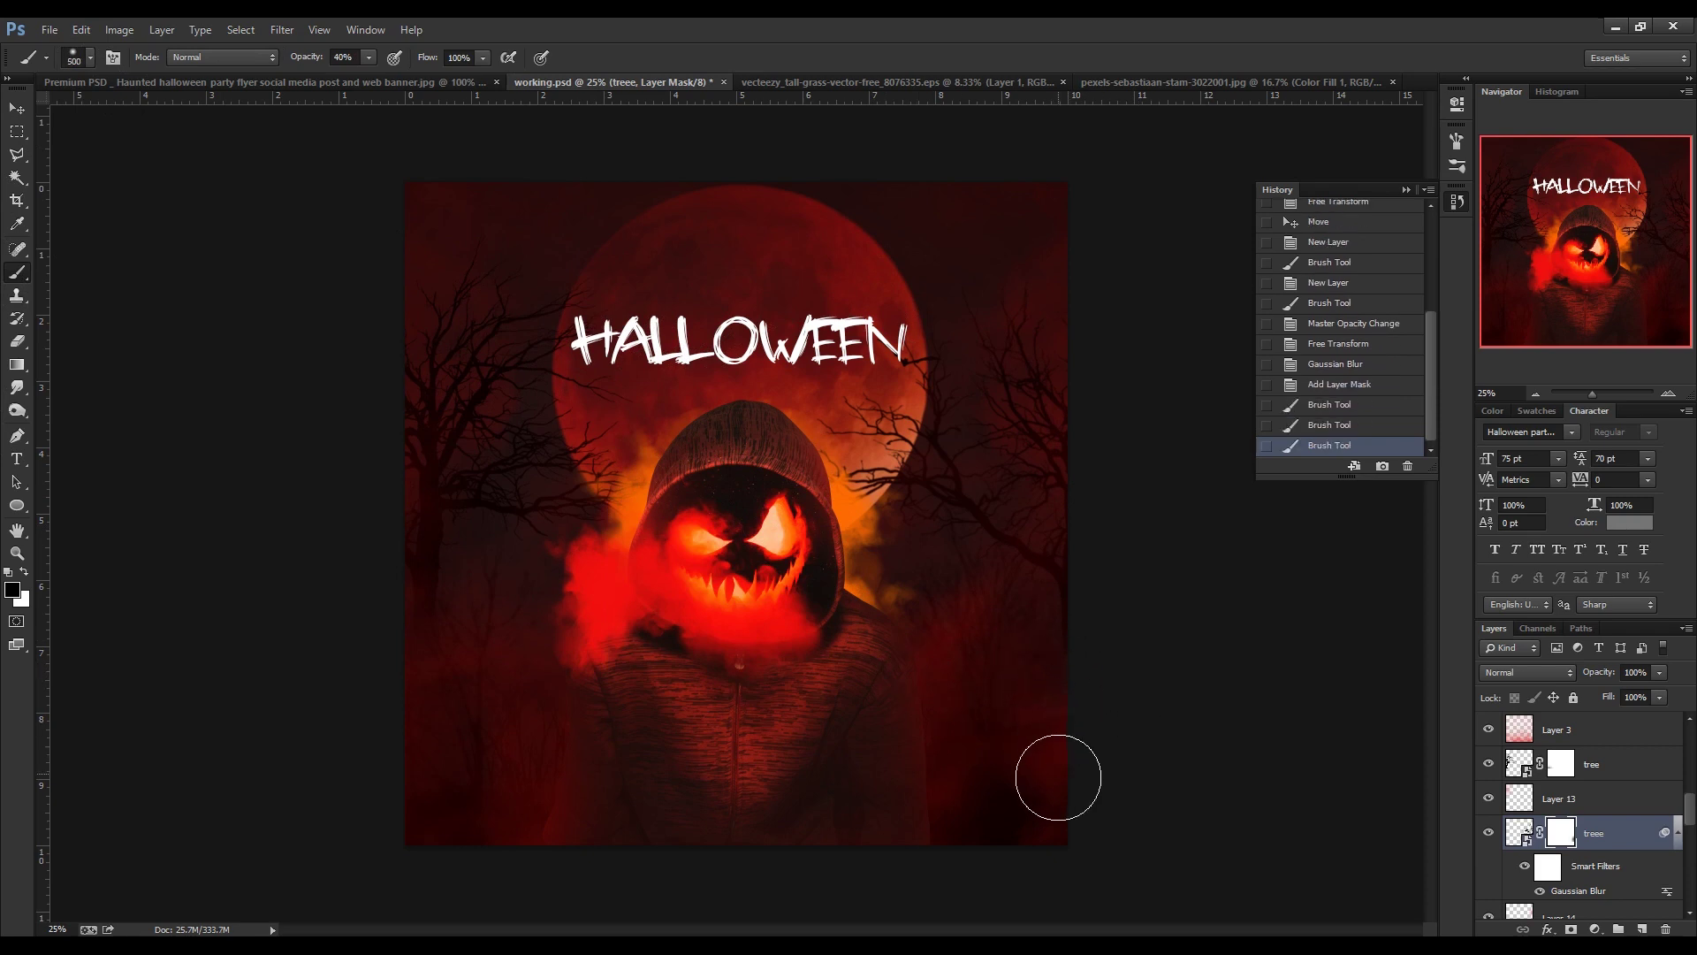
Move the treee tree into a new position, then select Layer 13
{"action": "key", "text": "v"}
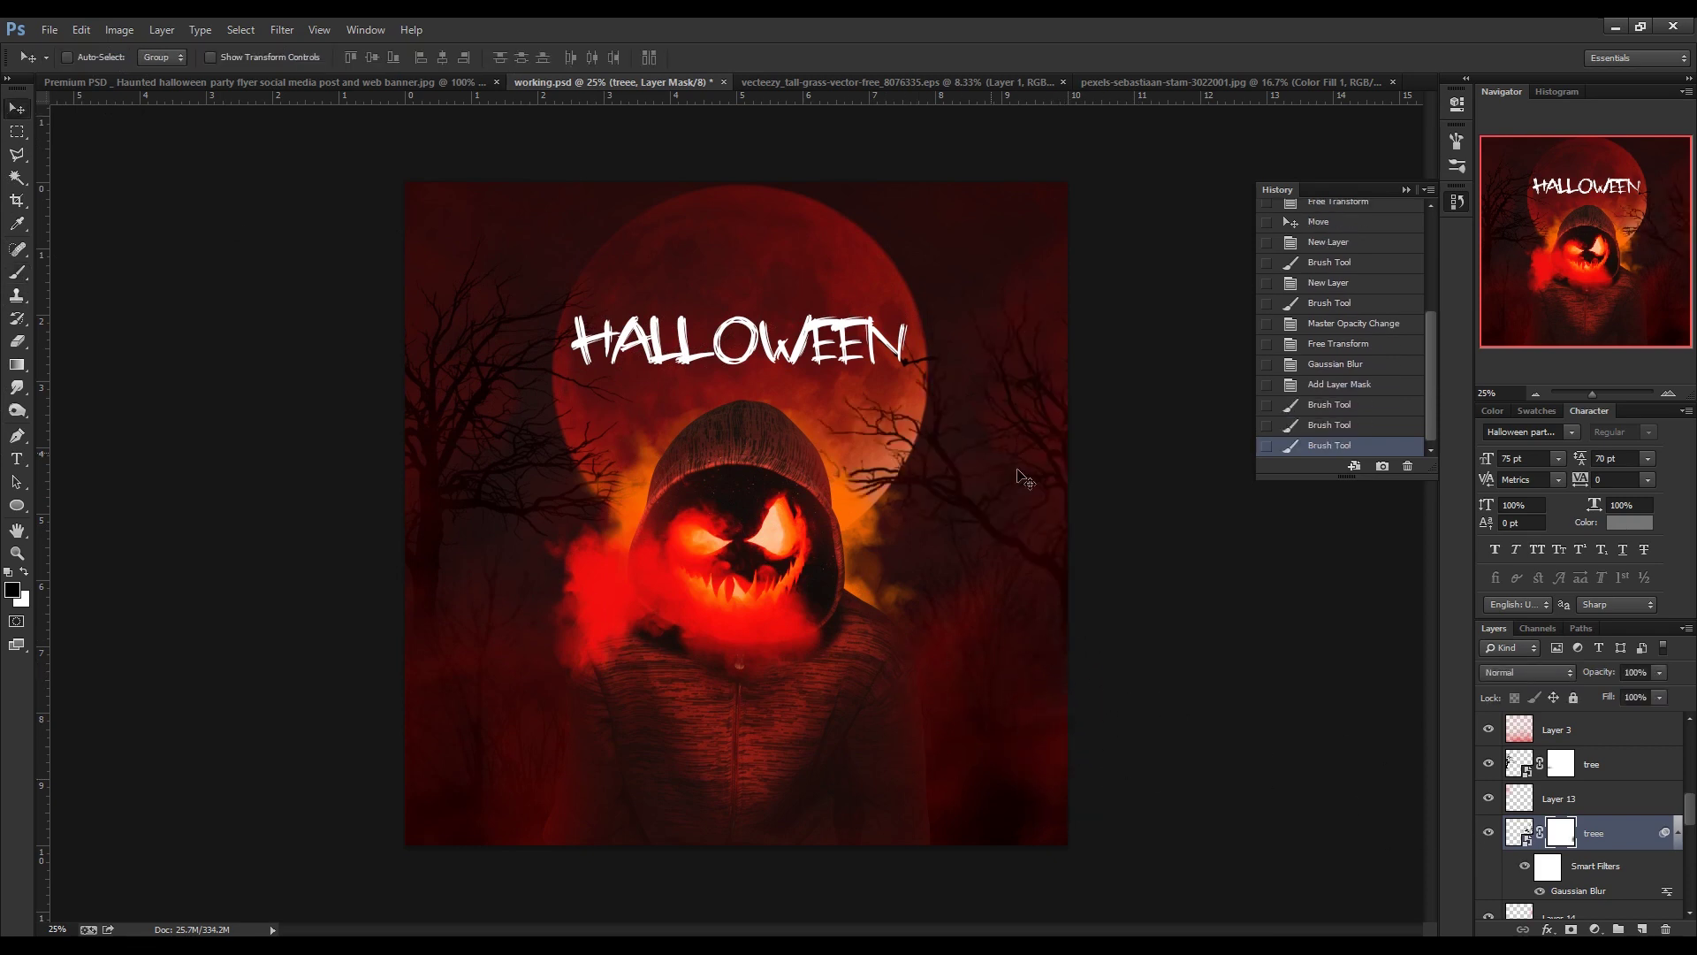
{"action": "left_click_drag", "start_coordinate": [1024, 482], "coordinate": [1107, 612]}
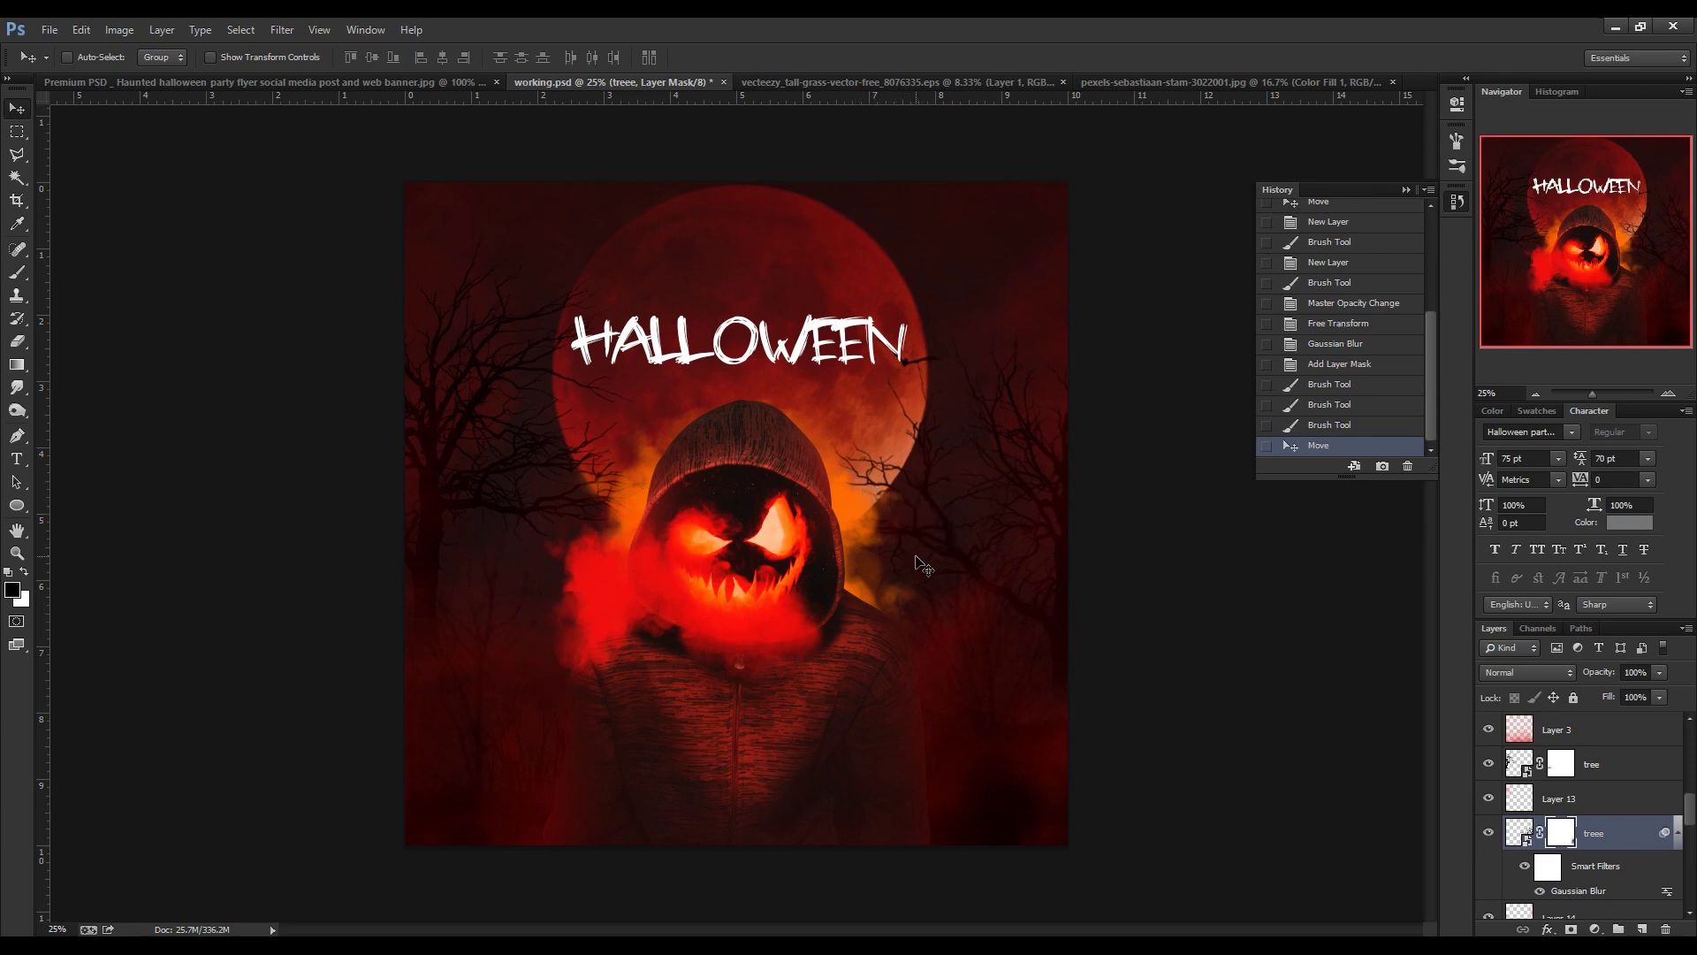
{"action": "left_click", "coordinate": [1591, 811]}
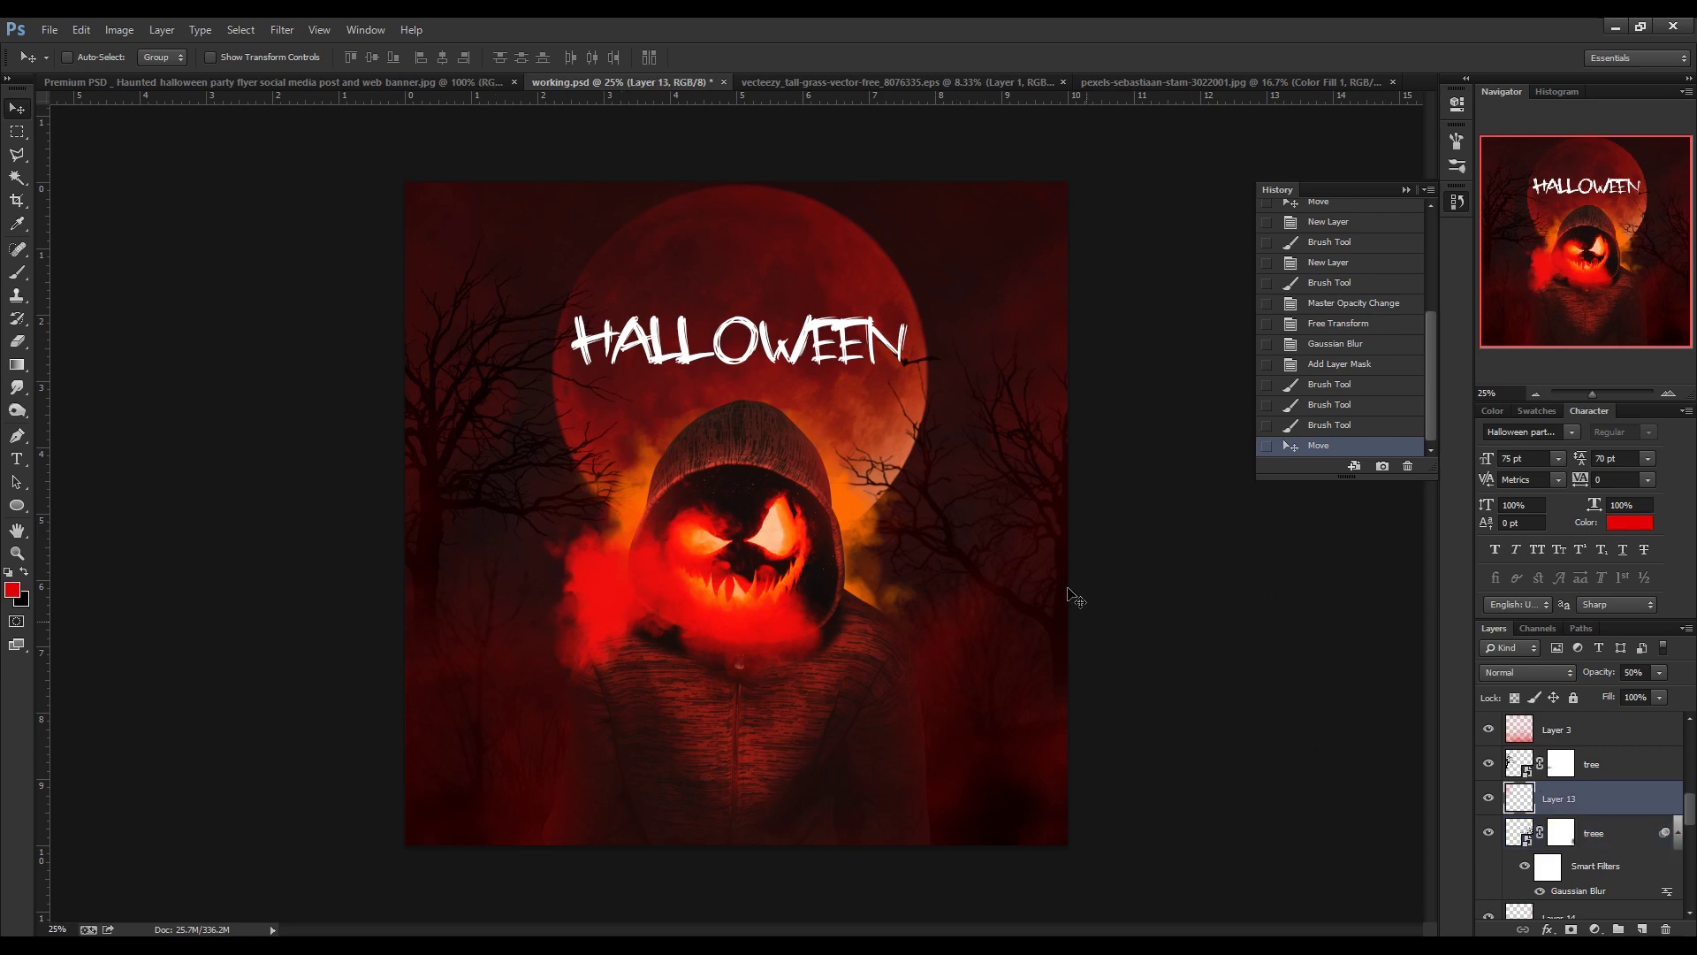
Move the bat near the moon, raise its opacity to 100% and scale it down
{"action": "right_click", "coordinate": [934, 370]}
{"action": "left_click", "coordinate": [983, 431]}
{"action": "left_click_drag", "start_coordinate": [981, 433], "coordinate": [933, 484]}
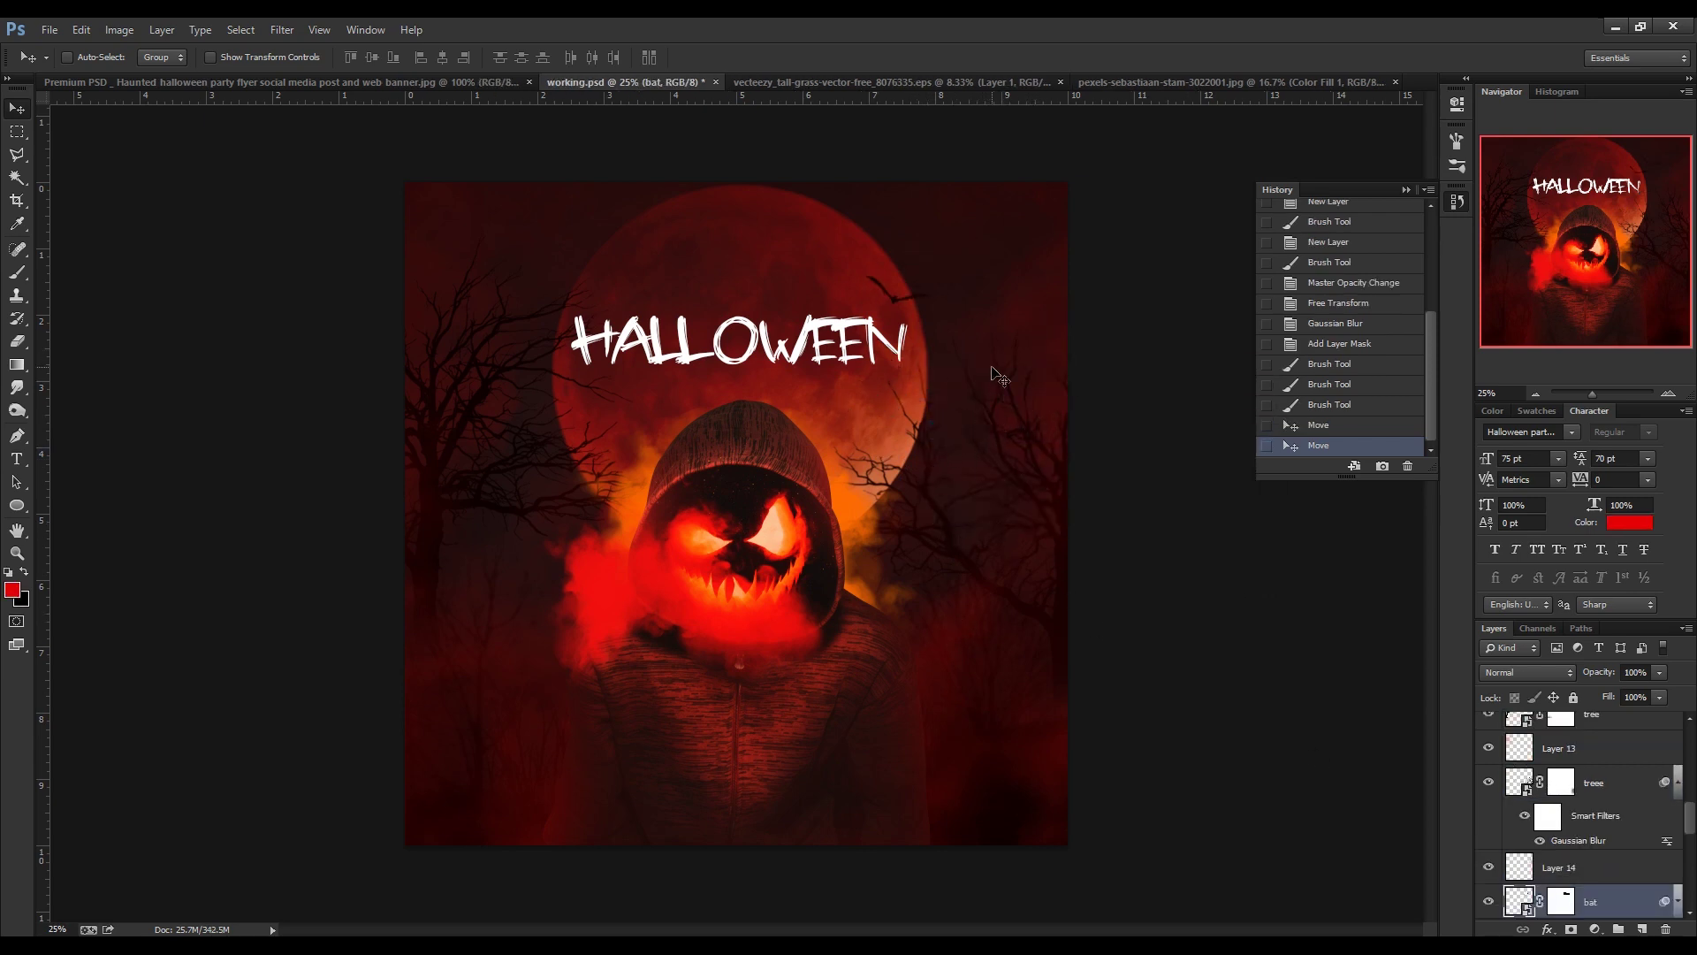
{"action": "left_click_drag", "start_coordinate": [997, 375], "coordinate": [1005, 439]}
{"action": "left_click_drag", "start_coordinate": [995, 618], "coordinate": [998, 616]}
{"action": "left_click_drag", "start_coordinate": [1570, 677], "coordinate": [1617, 677]}
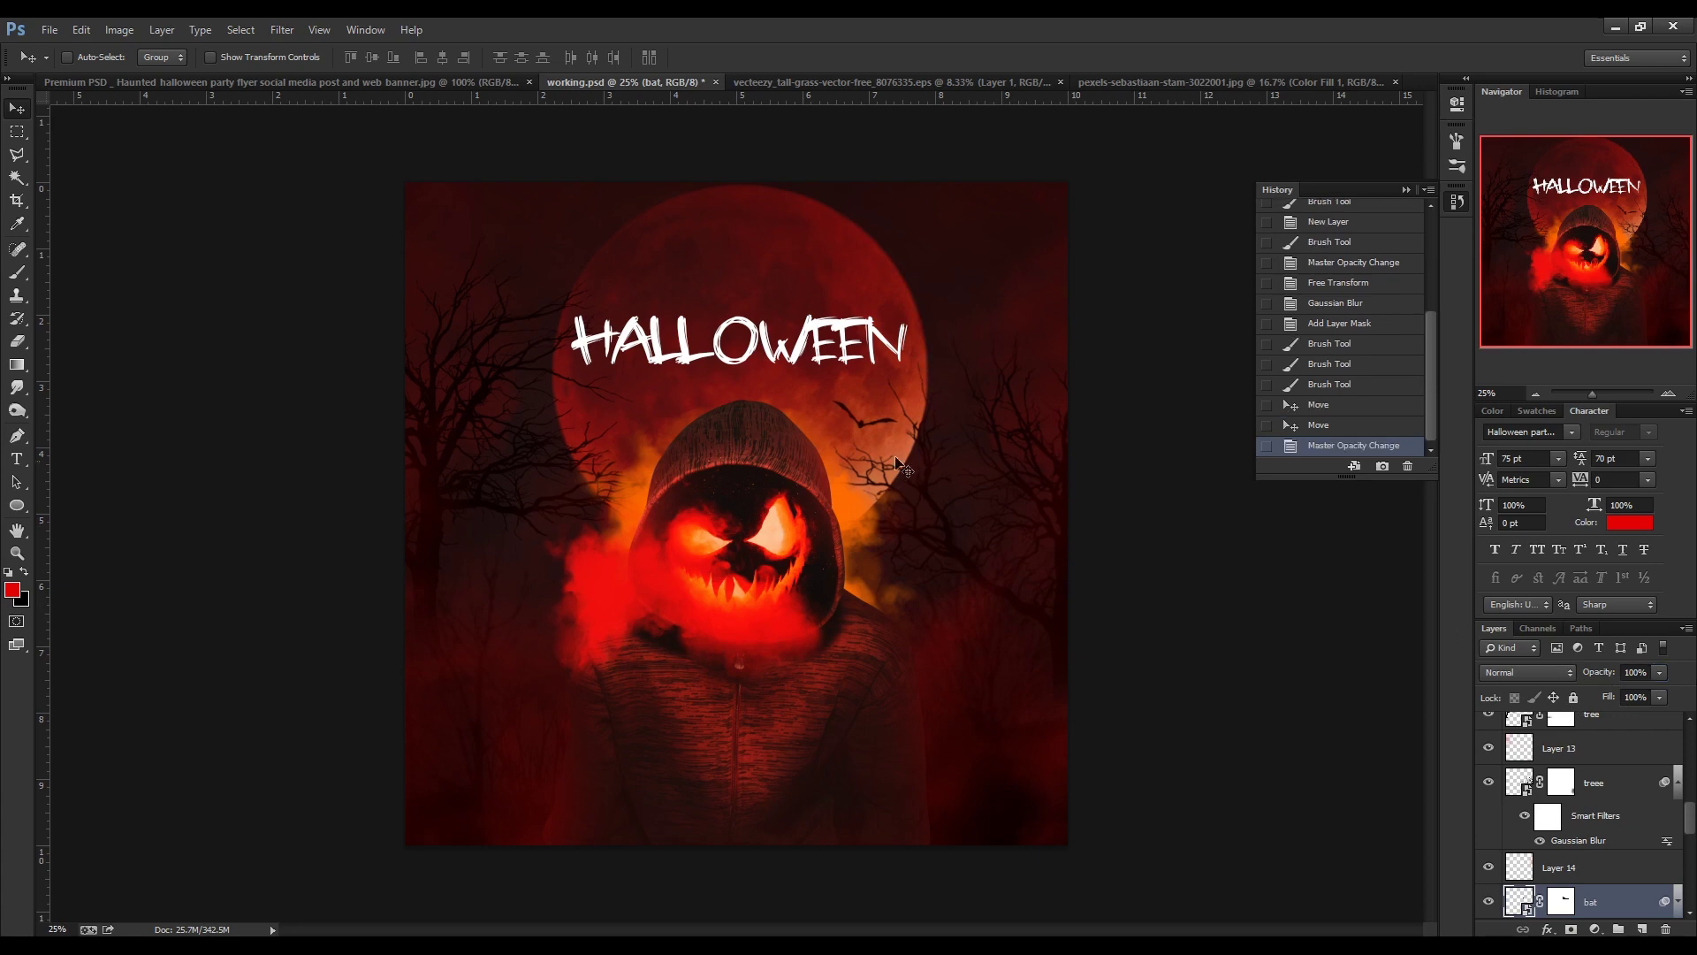
{"action": "key", "text": "ctrl+t"}
{"action": "mouse_move", "coordinate": [928, 482]}
{"action": "left_mouse_down"}
{"action": "mouse_move", "coordinate": [913, 462]}
{"action": "mouse_move", "coordinate": [970, 477]}
{"action": "left_mouse_up"}
{"action": "key", "text": "Return"}
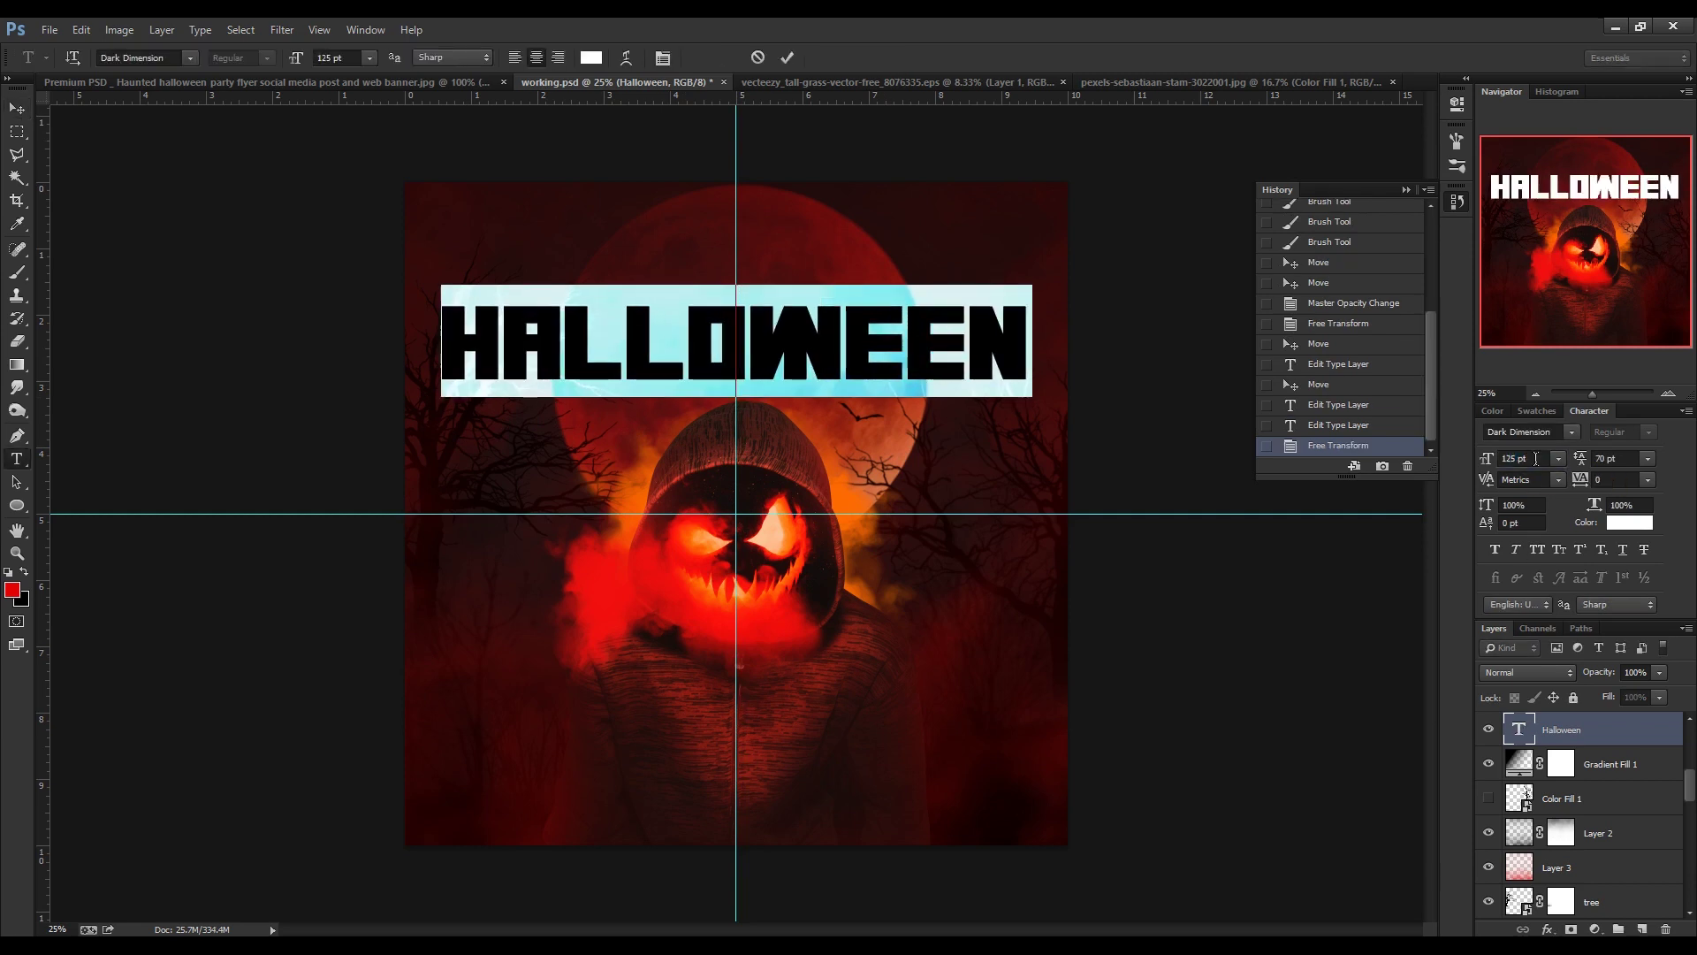
Stretch the HALLOWEEN title taller and set its vertical scale to 120%
{"action": "key", "text": "ctrl+Return"}
{"action": "key", "text": "ctrl+t"}
{"action": "mouse_move", "coordinate": [736, 400]}
{"action": "left_mouse_down"}
{"action": "mouse_move", "coordinate": [734, 430]}
{"action": "mouse_move", "coordinate": [751, 416]}
{"action": "left_mouse_up"}
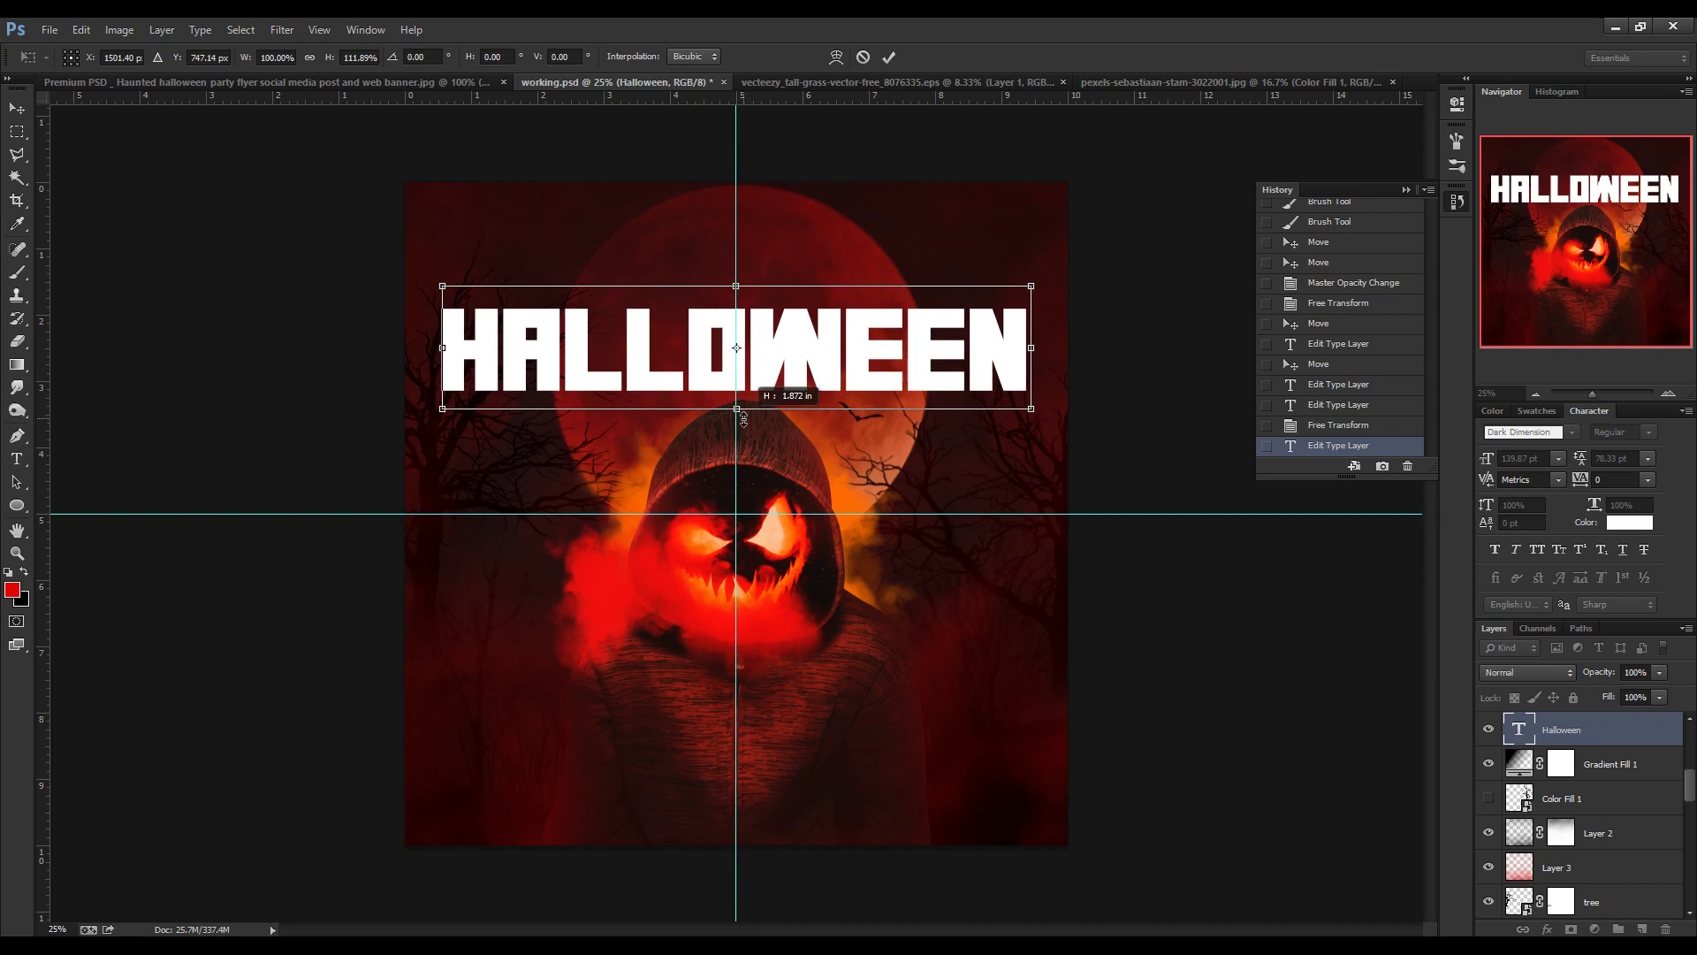
{"action": "left_click", "coordinate": [890, 56]}
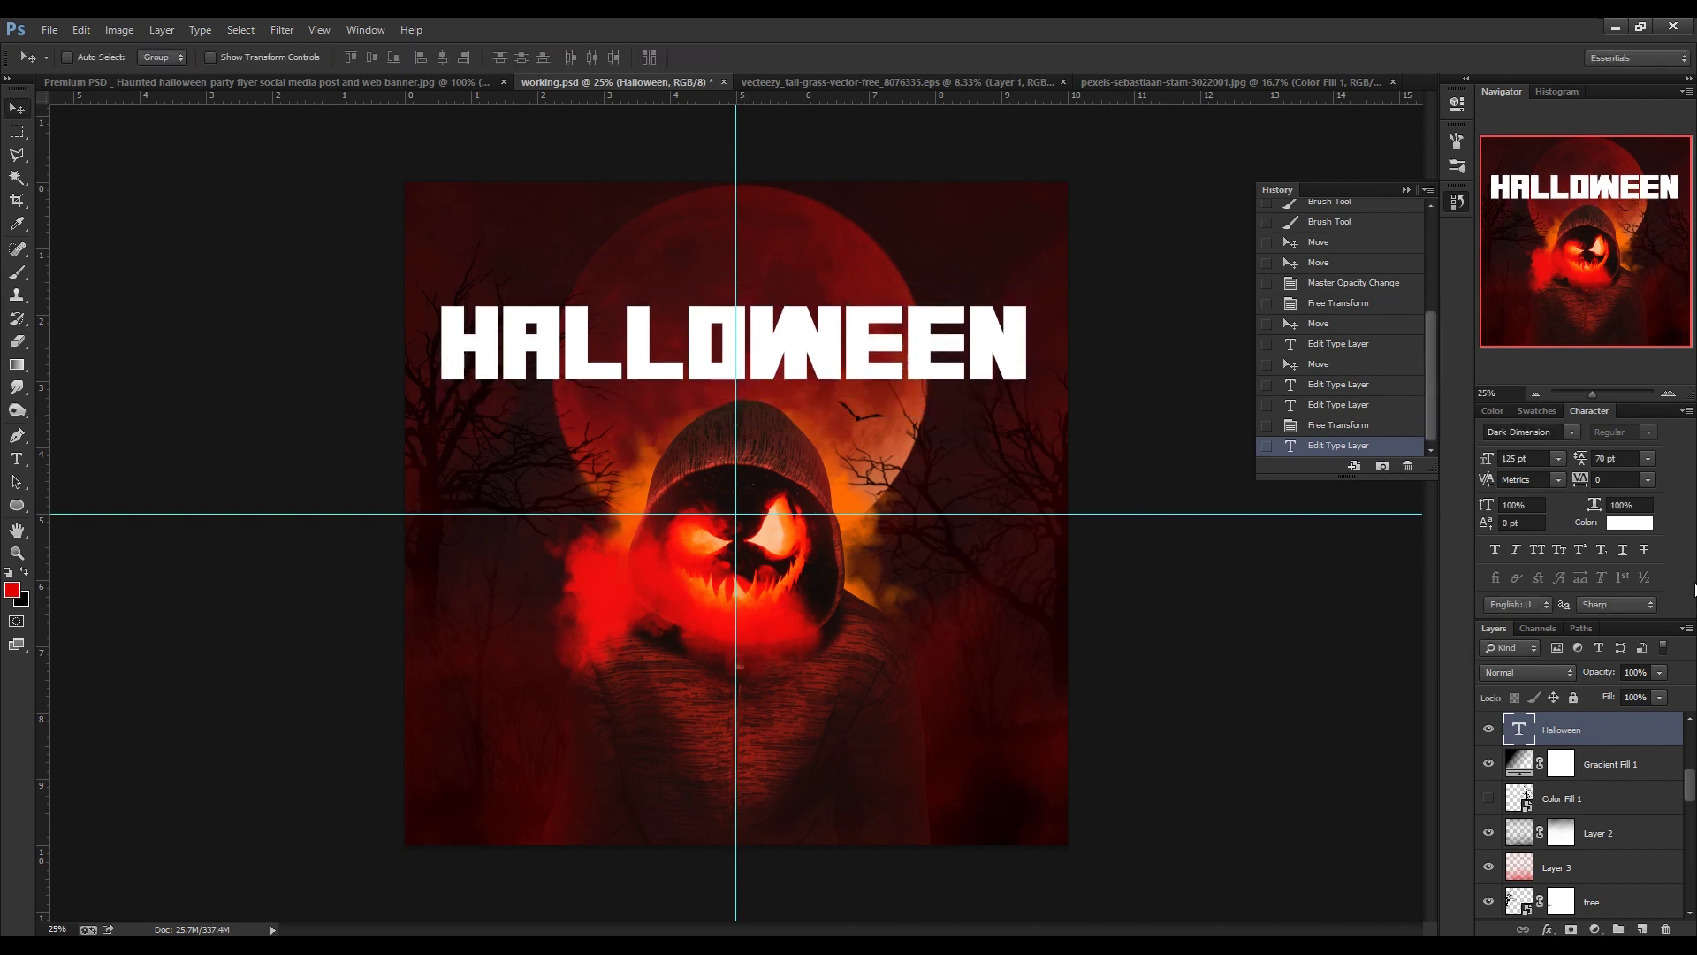
{"action": "double_click", "coordinate": [1519, 729]}
{"action": "triple_click", "coordinate": [1515, 505]}
{"action": "type", "text": "120"}
{"action": "key", "text": "Return"}
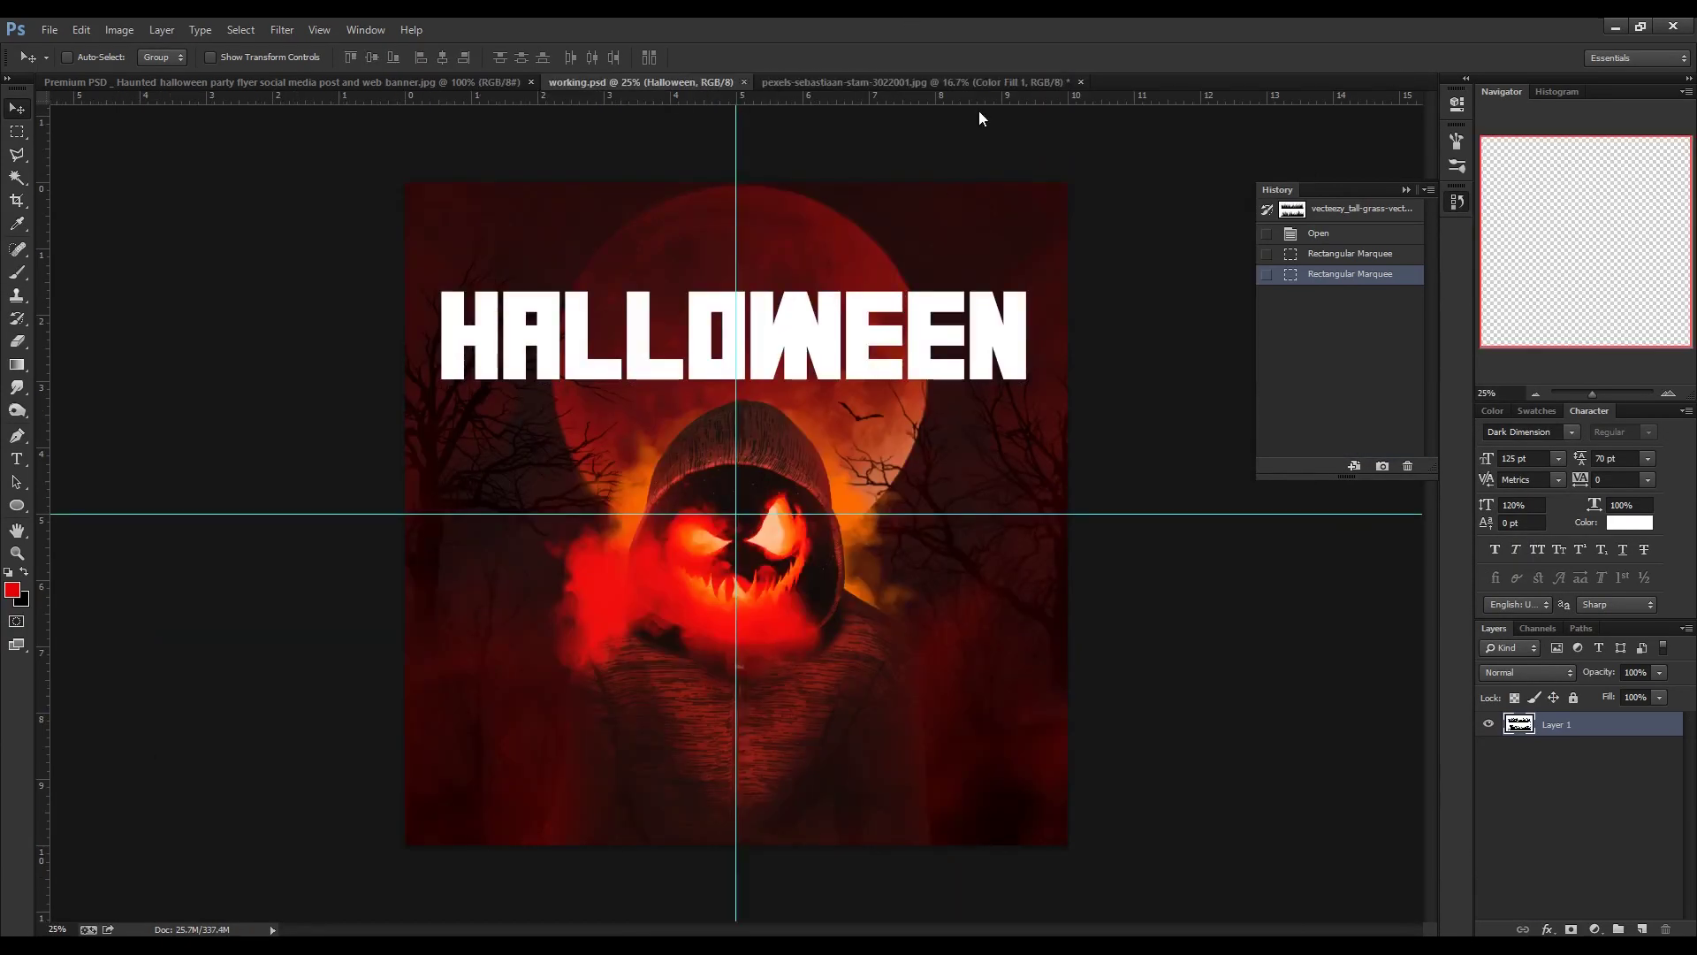
Close the grass and trees source documents without saving and check the reference flyer
{"action": "left_click", "coordinate": [988, 83]}
{"action": "key", "text": "ctrl+w"}
{"action": "left_click", "coordinate": [871, 385]}
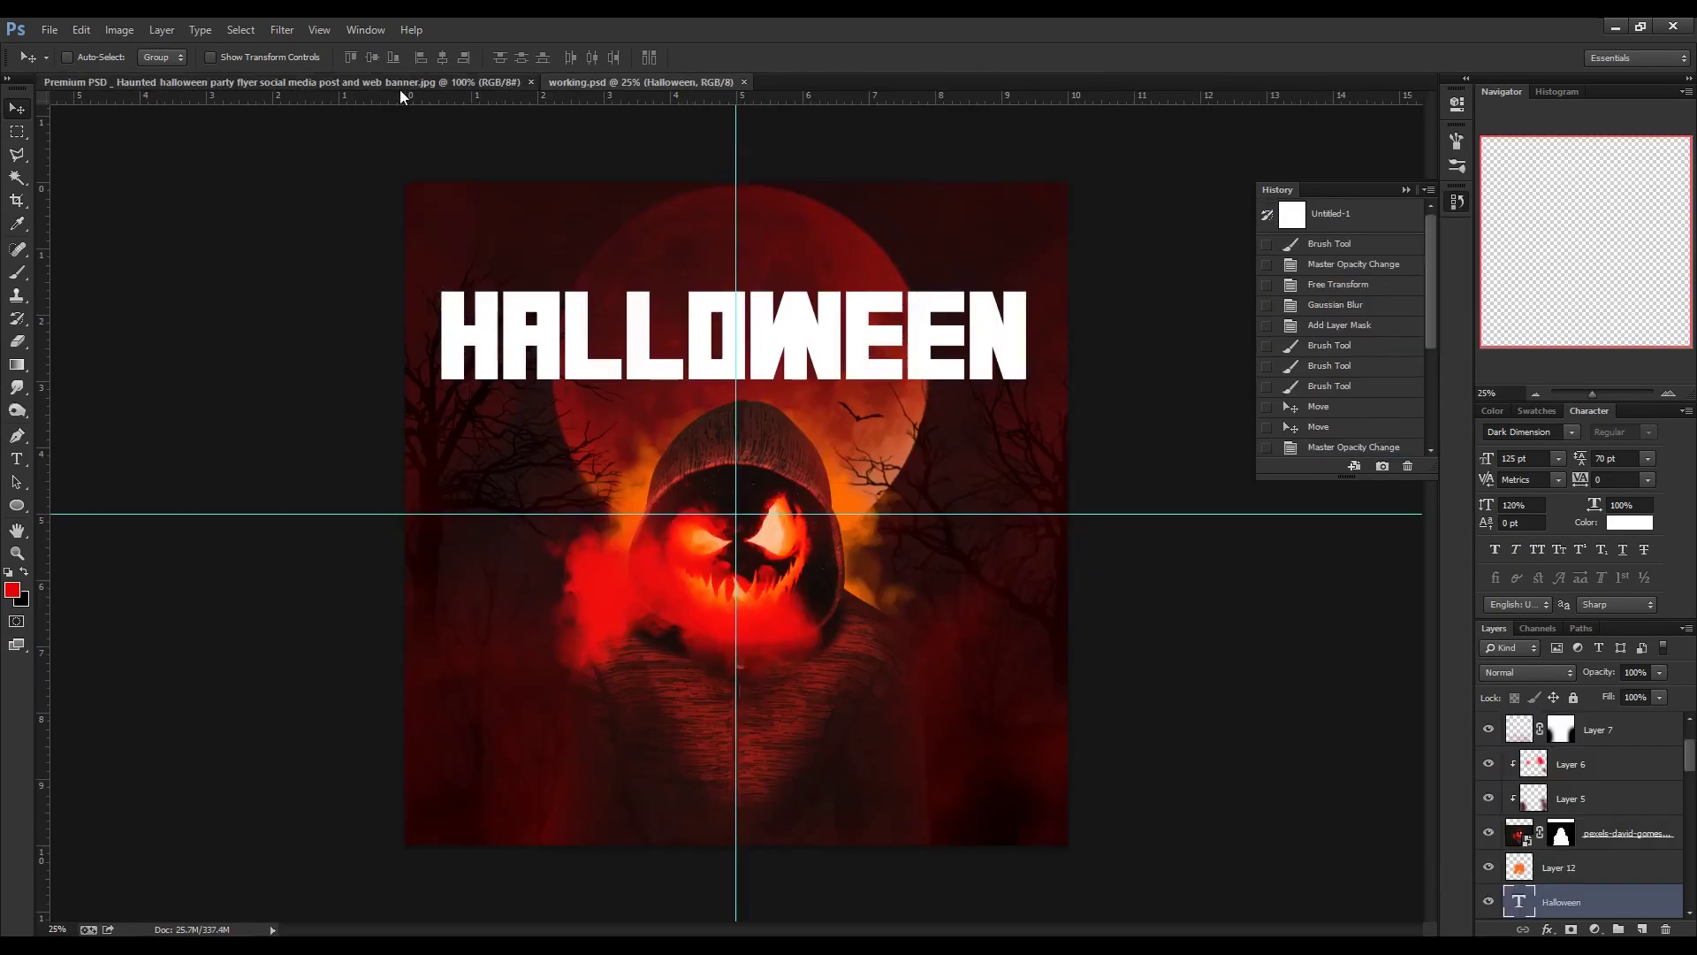
{"action": "left_click", "coordinate": [399, 88]}
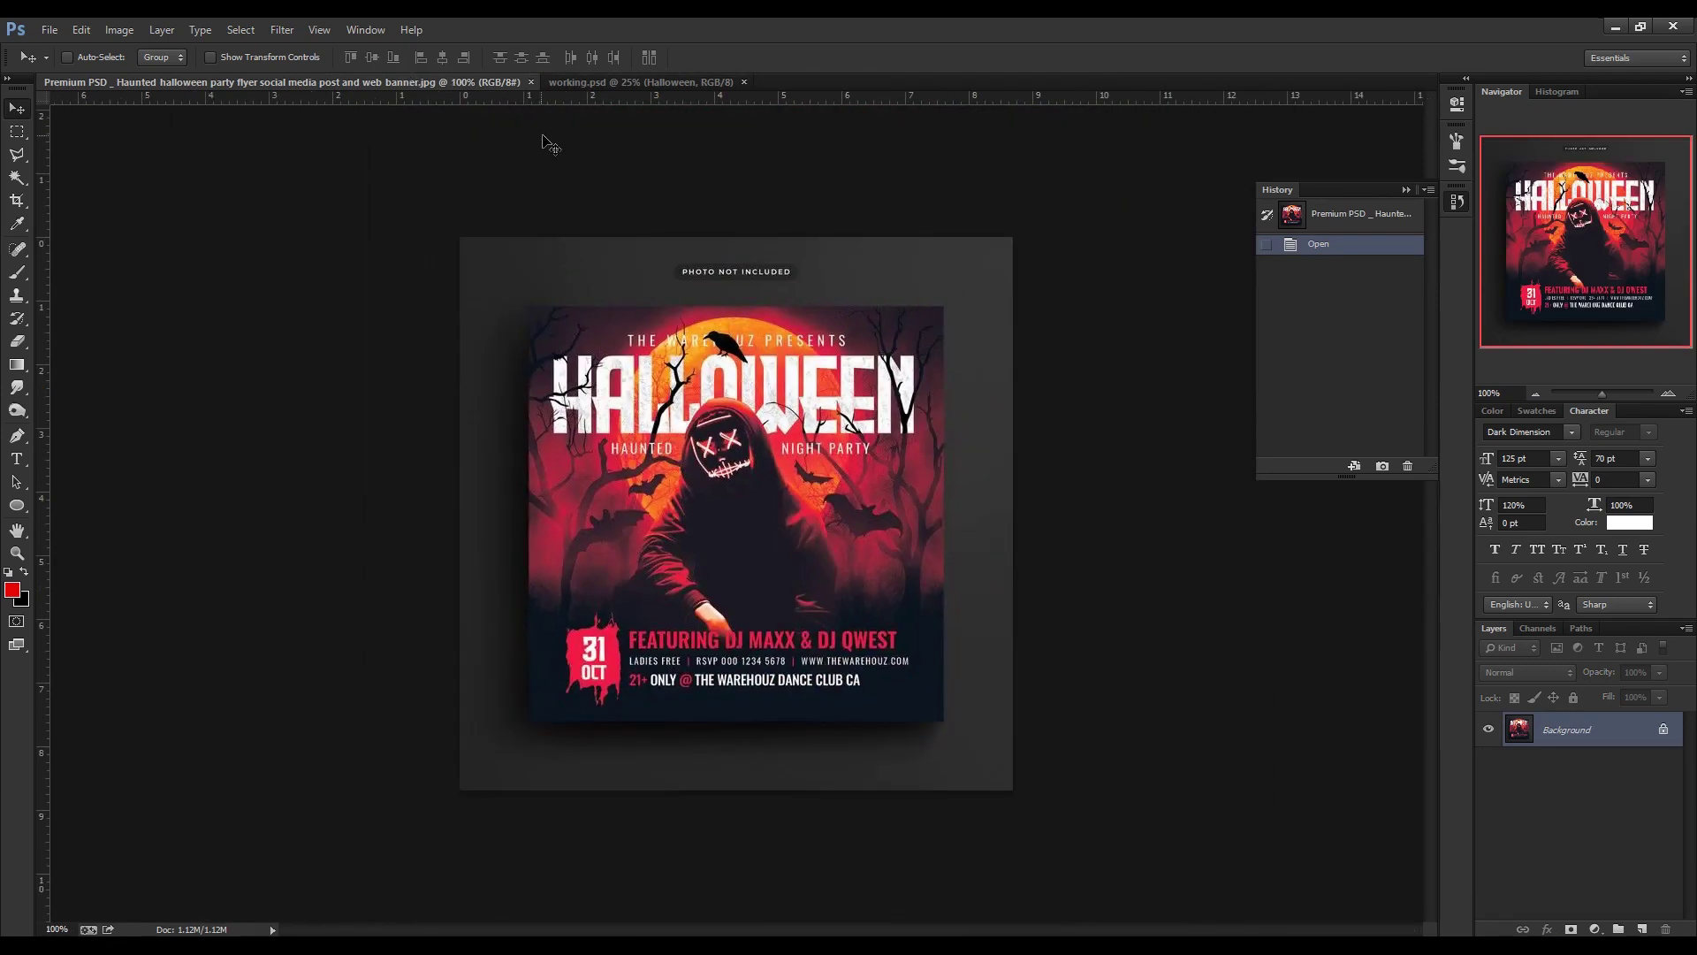
{"action": "left_click", "coordinate": [630, 82]}
Move the HALLOWEEN title lower and place its layer beneath the treee layer
{"action": "scroll", "coordinate": [1575, 837], "scroll_direction": "down", "scroll_amount": 2}
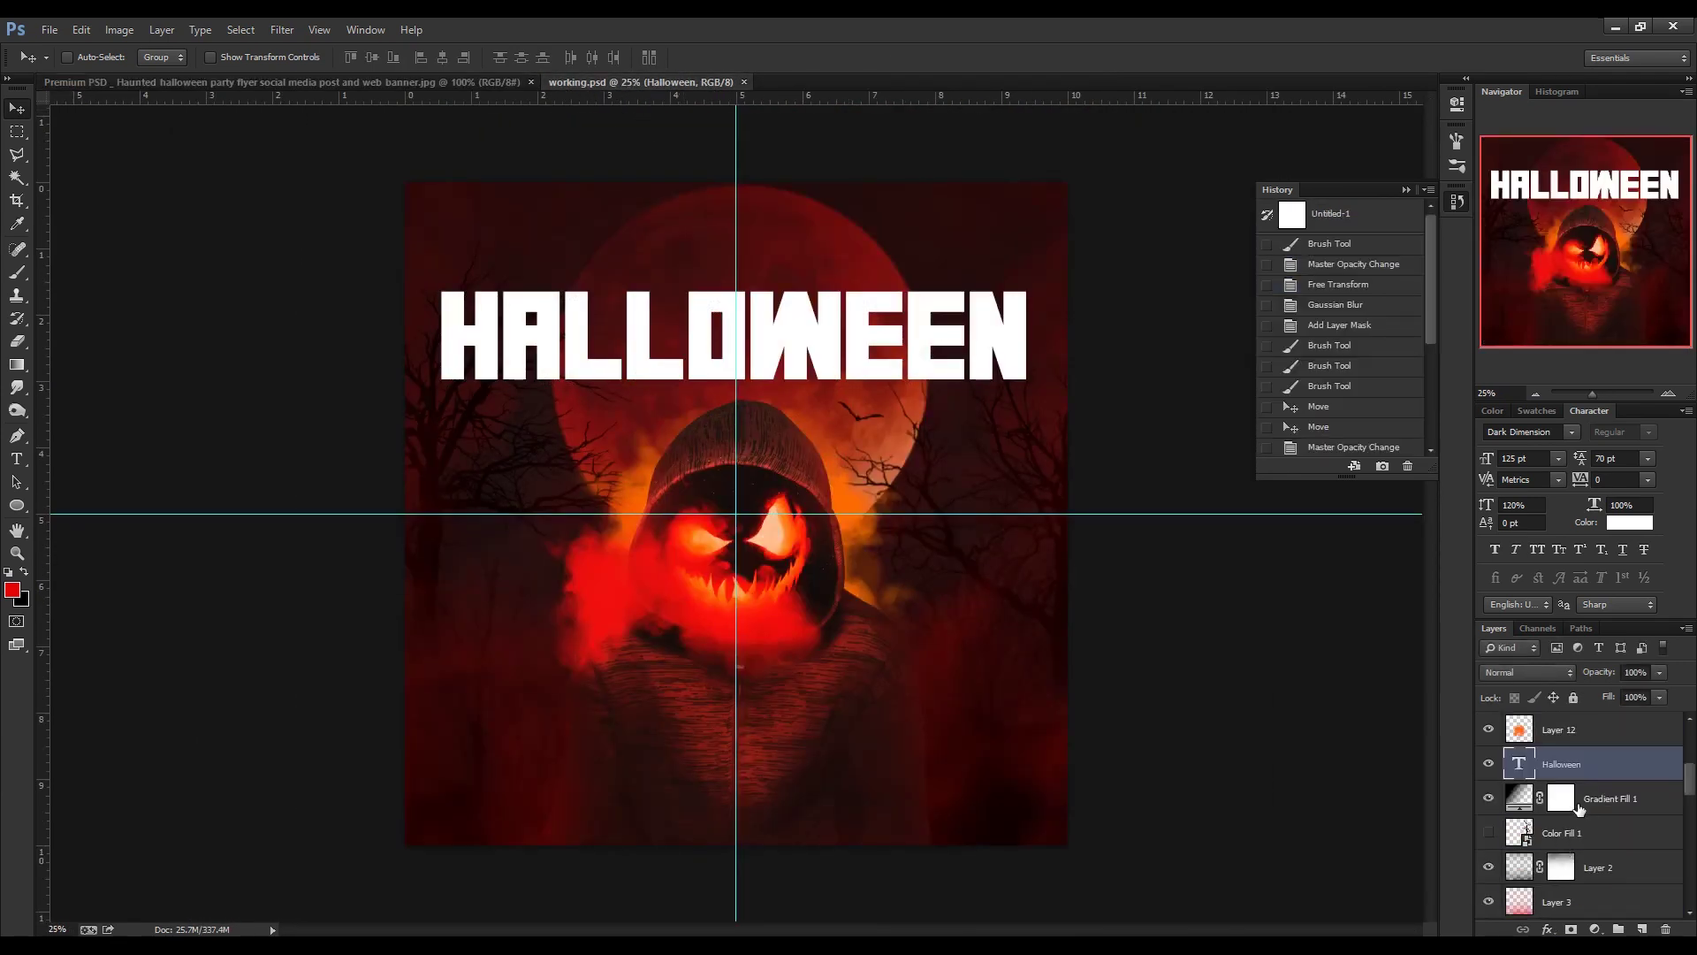
{"action": "left_click_drag", "start_coordinate": [926, 386], "coordinate": [927, 432]}
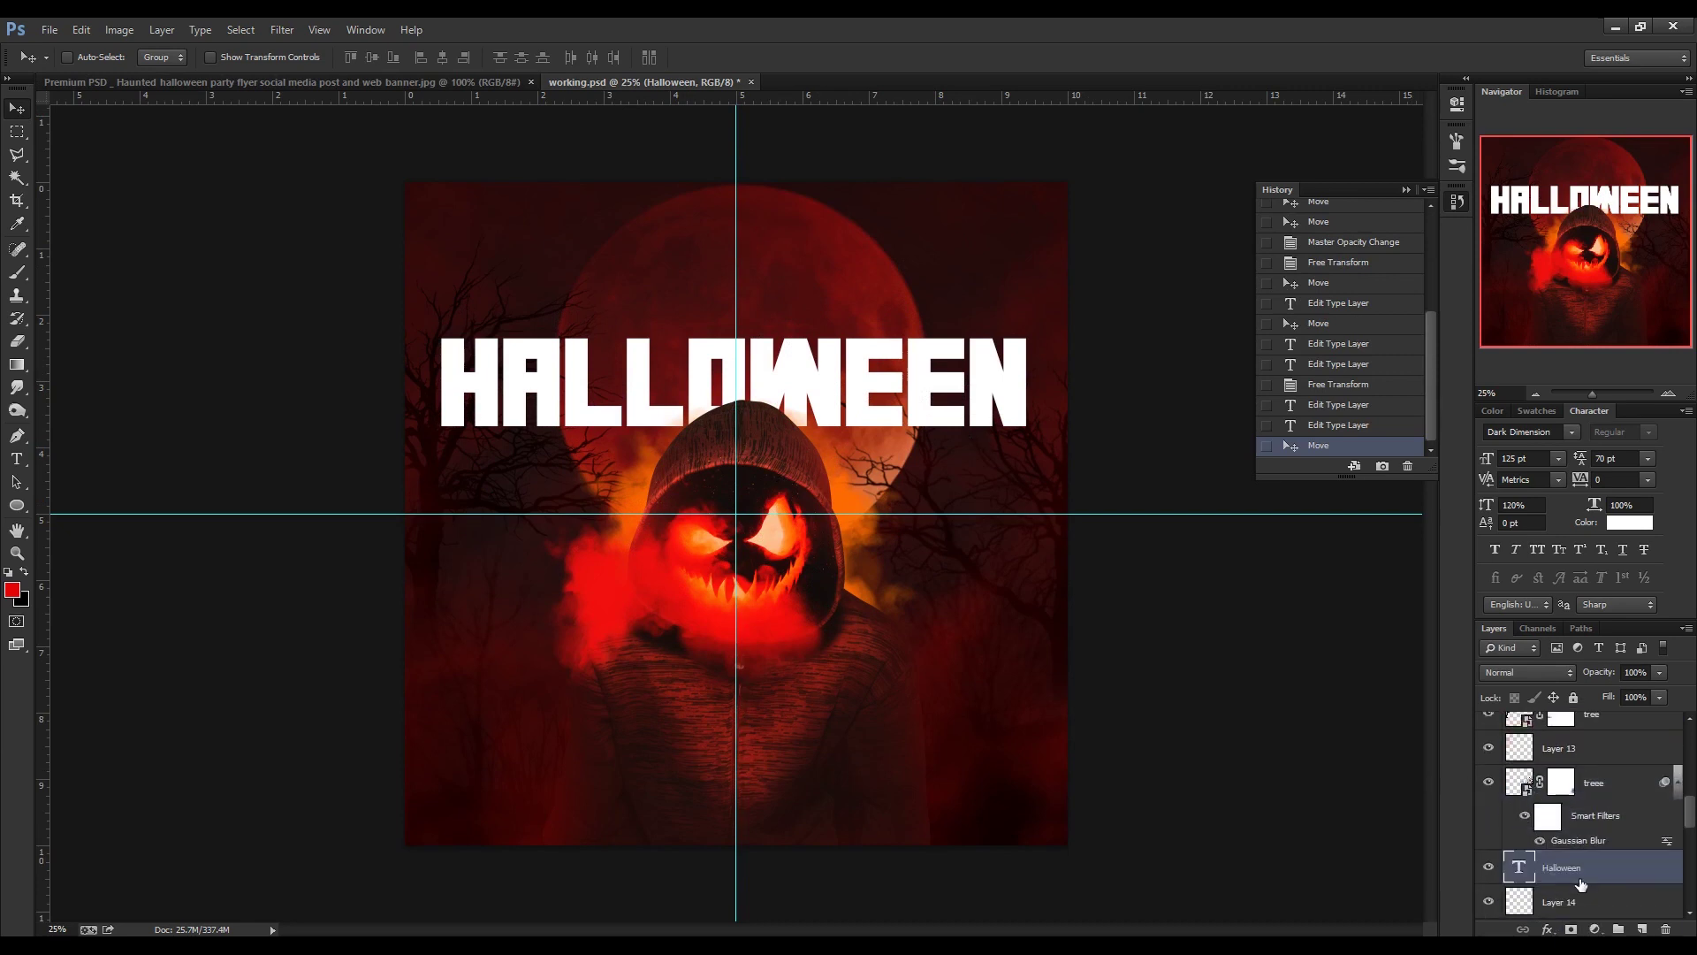
{"action": "left_click_drag", "start_coordinate": [1580, 838], "coordinate": [1586, 846]}
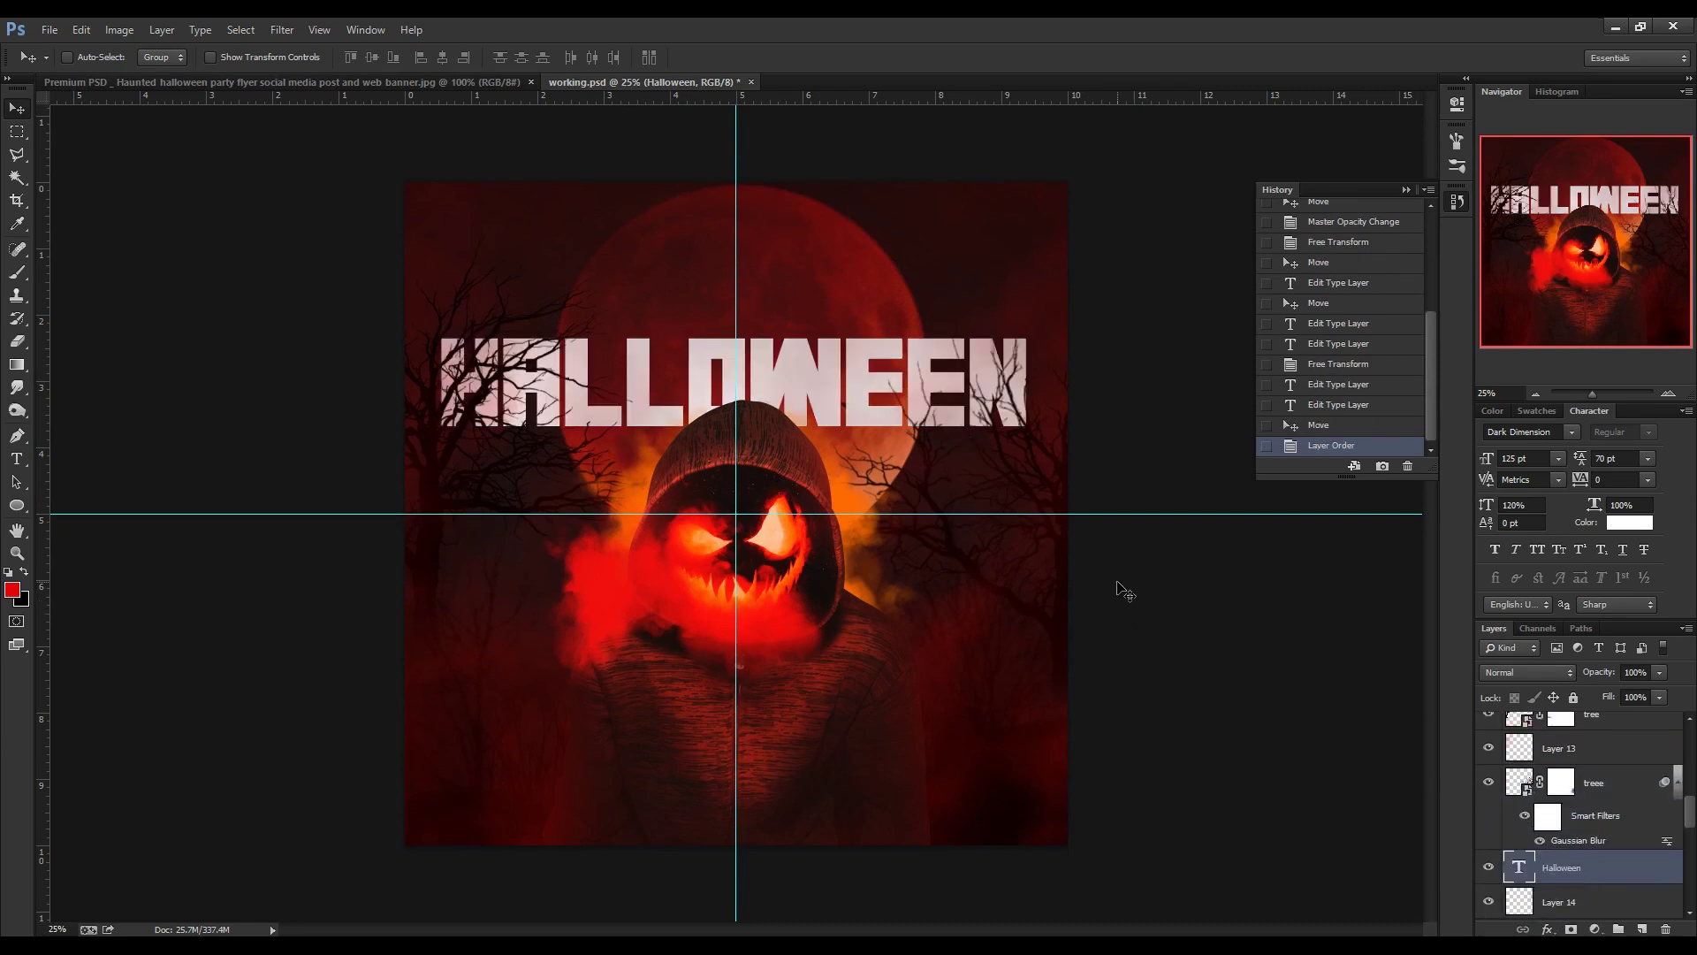
{"action": "key", "text": "ctrl+plus"}
{"action": "left_click", "coordinate": [465, 82]}
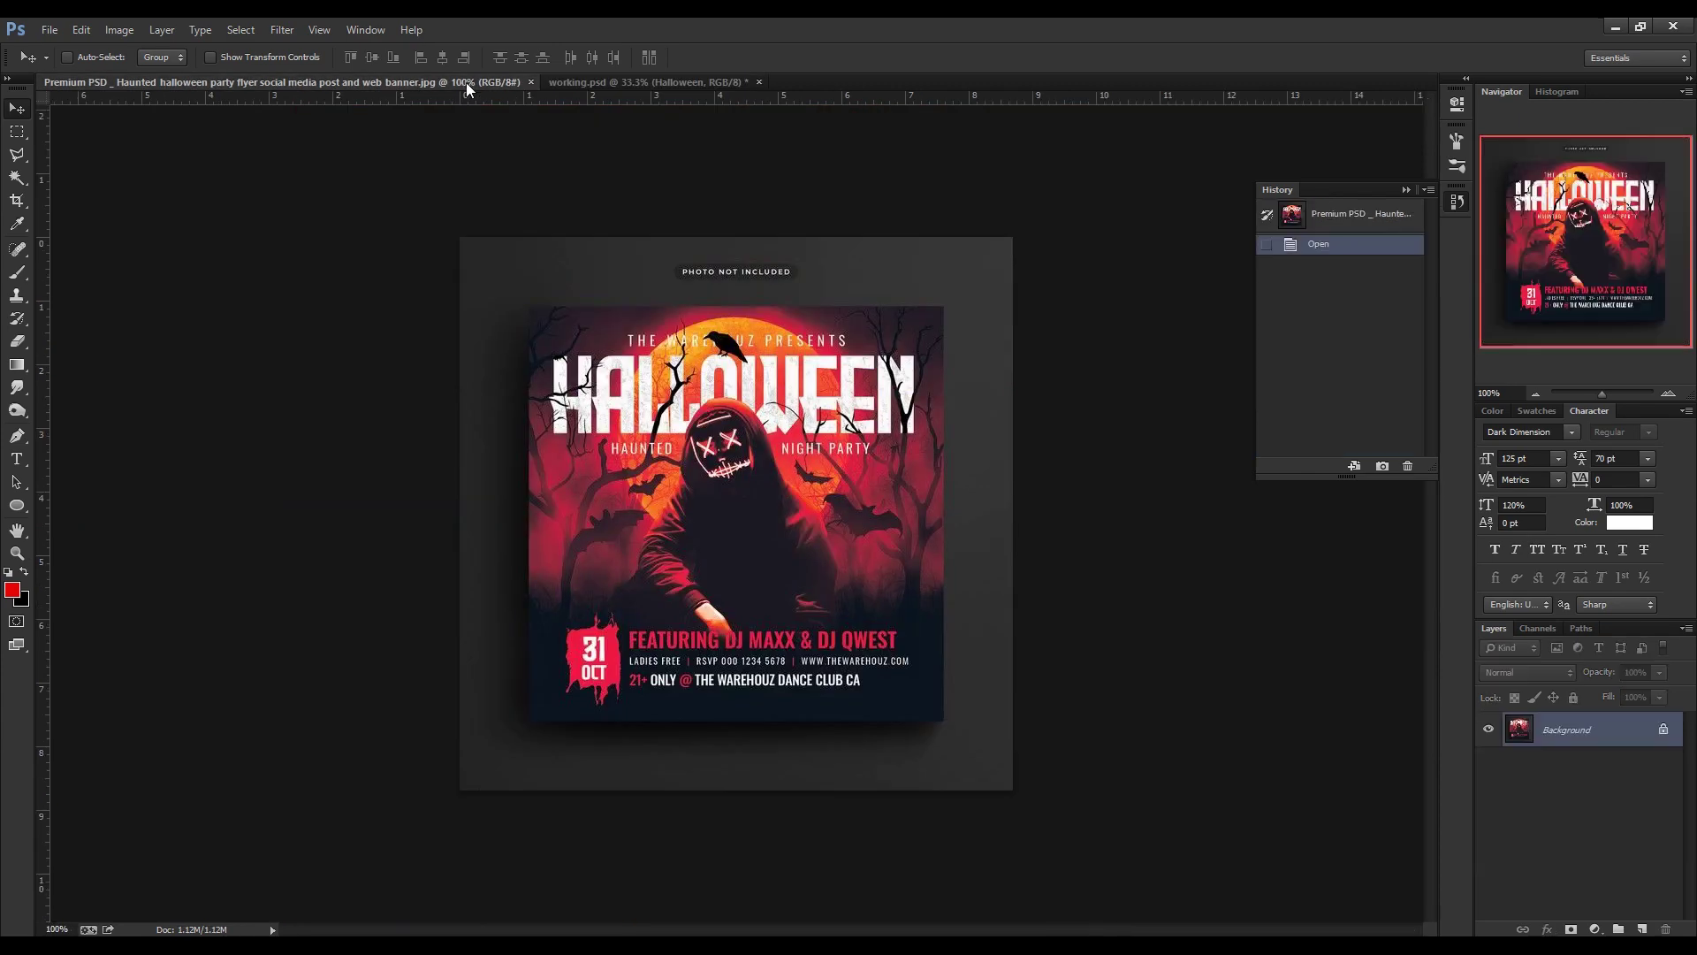
{"action": "left_click", "coordinate": [605, 83]}
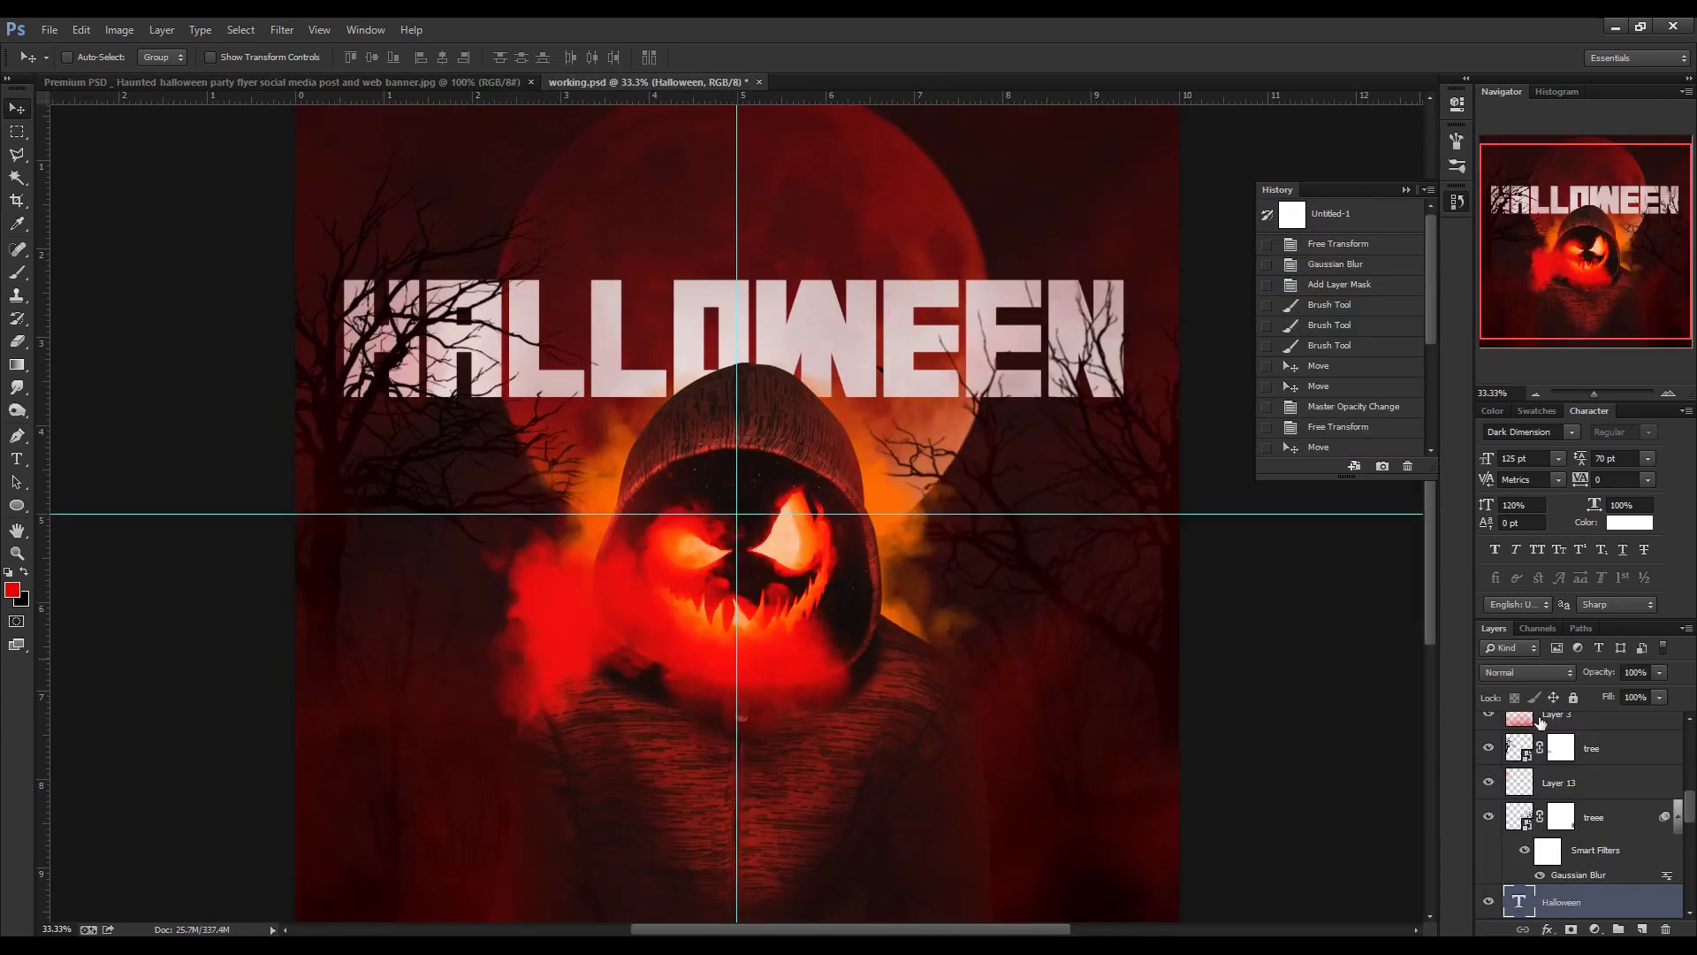
Move the Color Fill 1 tree silhouette to the right edge and duplicate it for the left side
{"action": "scroll", "coordinate": [1539, 720], "scroll_direction": "up", "scroll_amount": 3}
{"action": "left_click", "coordinate": [1561, 817]}
{"action": "mouse_move", "coordinate": [1025, 555]}
{"action": "left_mouse_down"}
{"action": "mouse_move", "coordinate": [1151, 652]}
{"action": "mouse_move", "coordinate": [1119, 620]}
{"action": "left_mouse_up"}
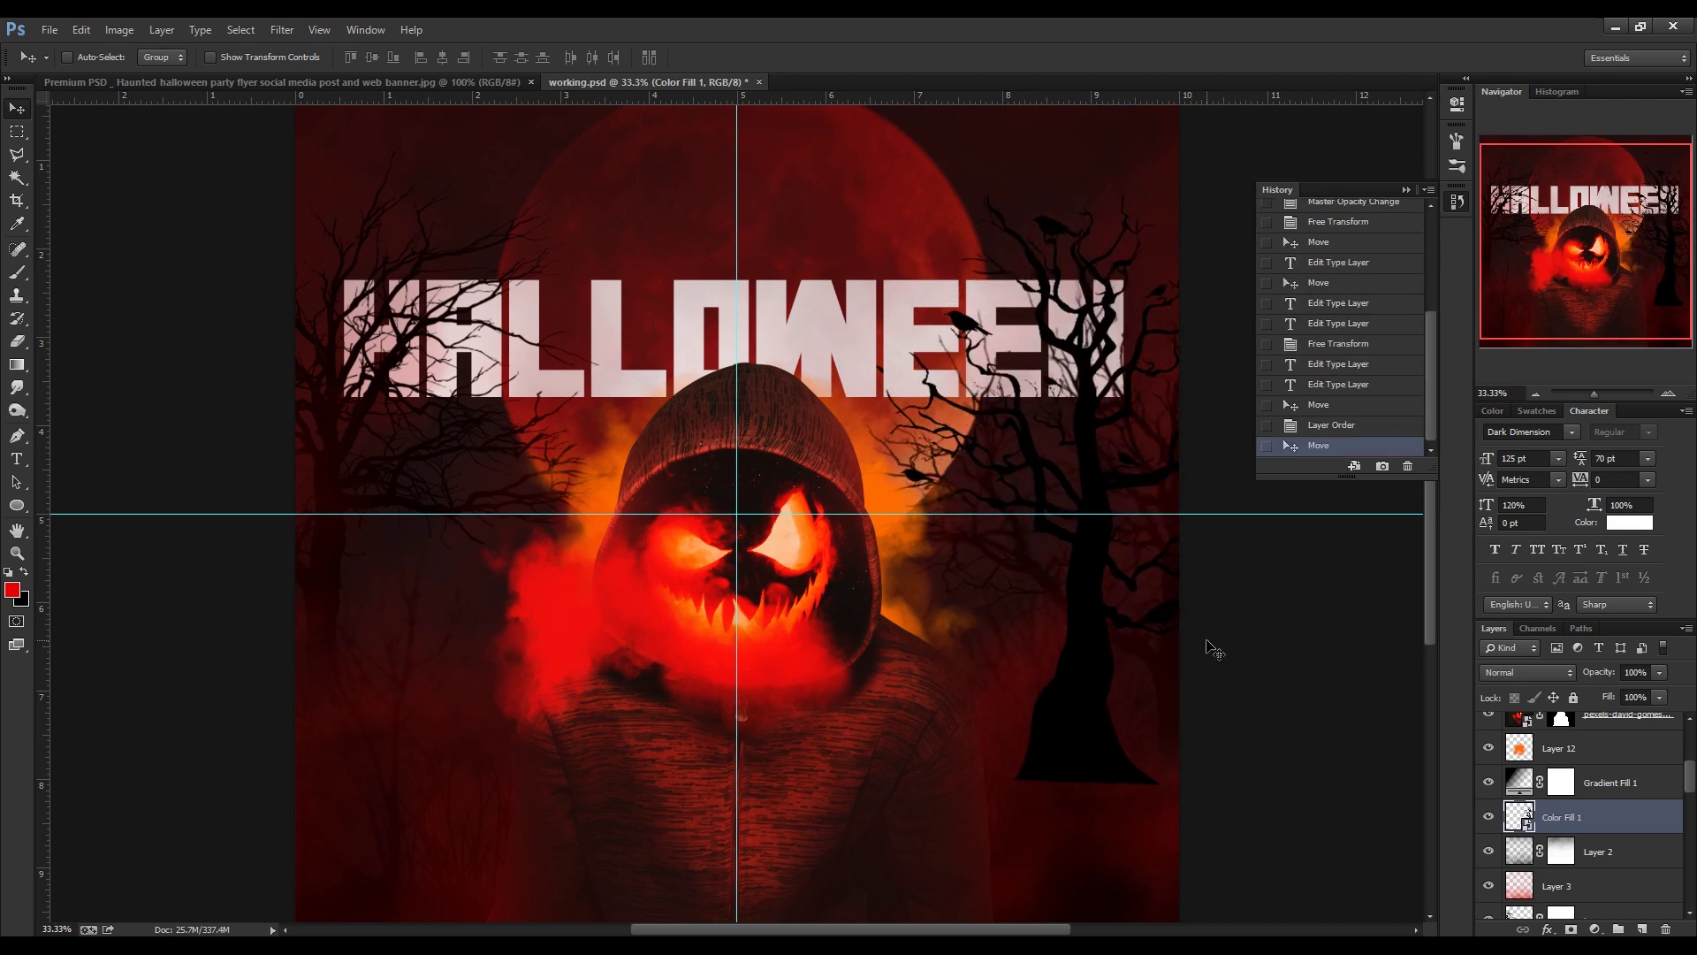
{"action": "mouse_move", "coordinate": [1136, 717]}
{"action": "left_mouse_down"}
{"action": "mouse_move", "coordinate": [1088, 789]}
{"action": "mouse_move", "coordinate": [360, 774]}
{"action": "left_mouse_up"}
{"action": "key", "text": "ctrl+j"}
Restack the Halloween layer above Layer 3 so the title sits in front of the trees
{"action": "scroll", "coordinate": [1582, 895], "scroll_direction": "down", "scroll_amount": 1}
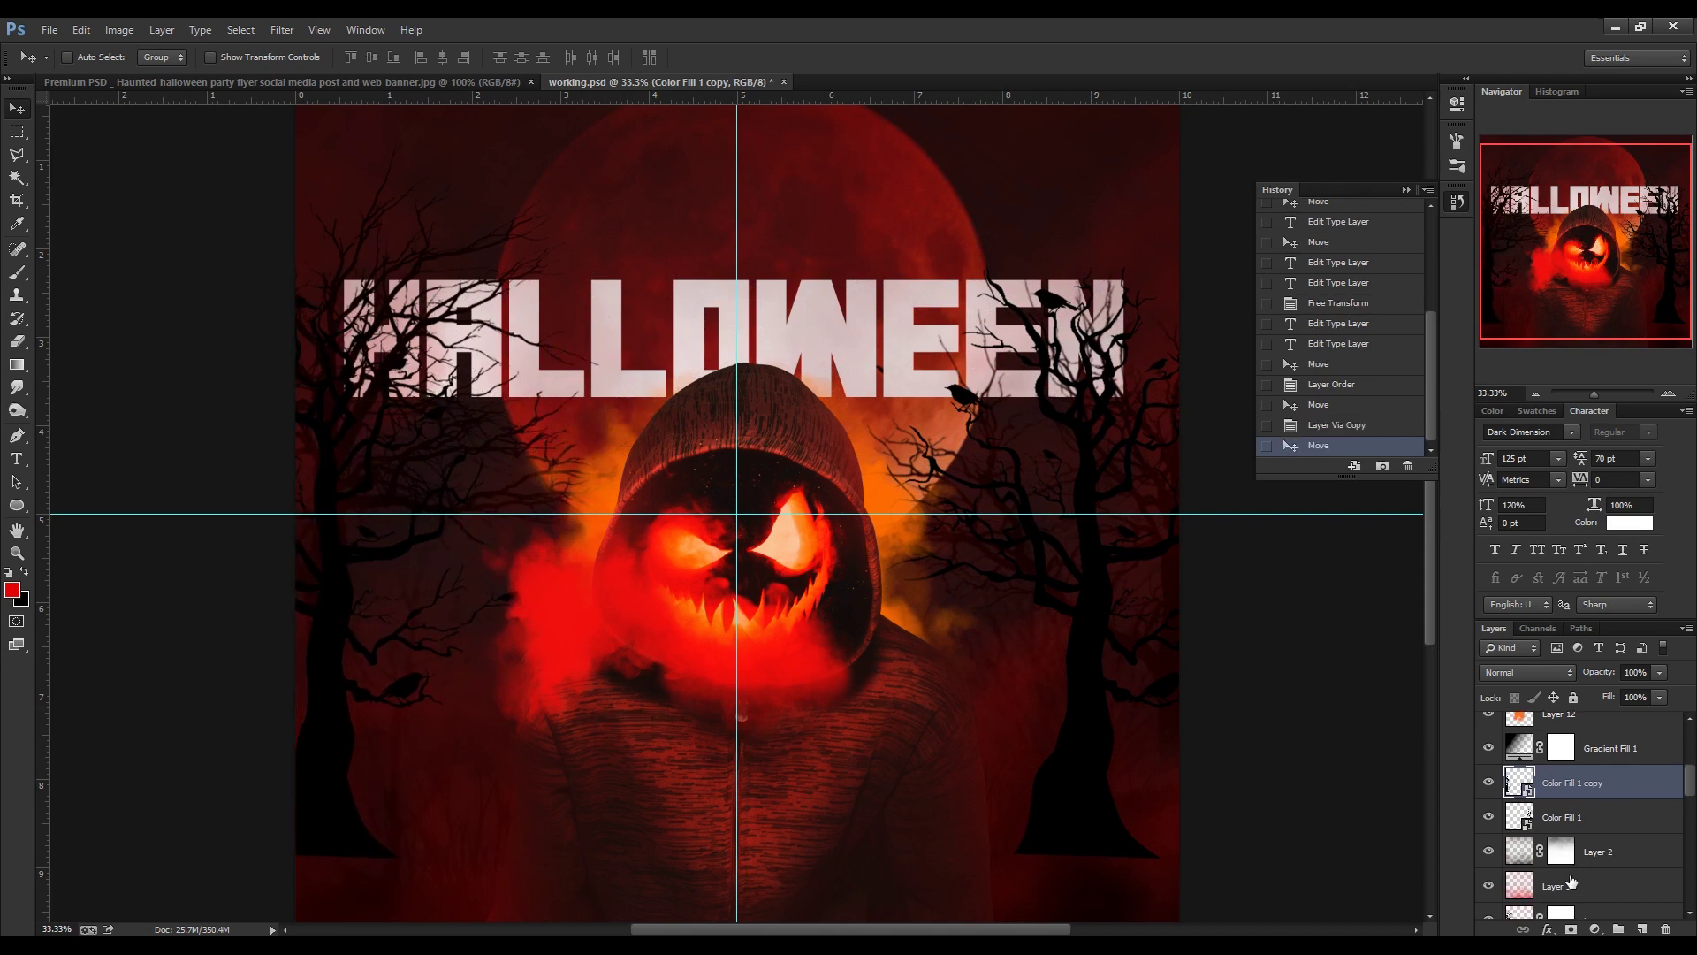
{"action": "scroll", "coordinate": [1586, 891], "scroll_direction": "down", "scroll_amount": 2}
{"action": "scroll", "coordinate": [1591, 888], "scroll_direction": "down", "scroll_amount": 1}
{"action": "scroll", "coordinate": [1595, 884], "scroll_direction": "down", "scroll_amount": 1}
{"action": "left_click_drag", "start_coordinate": [1595, 851], "coordinate": [1601, 801]}
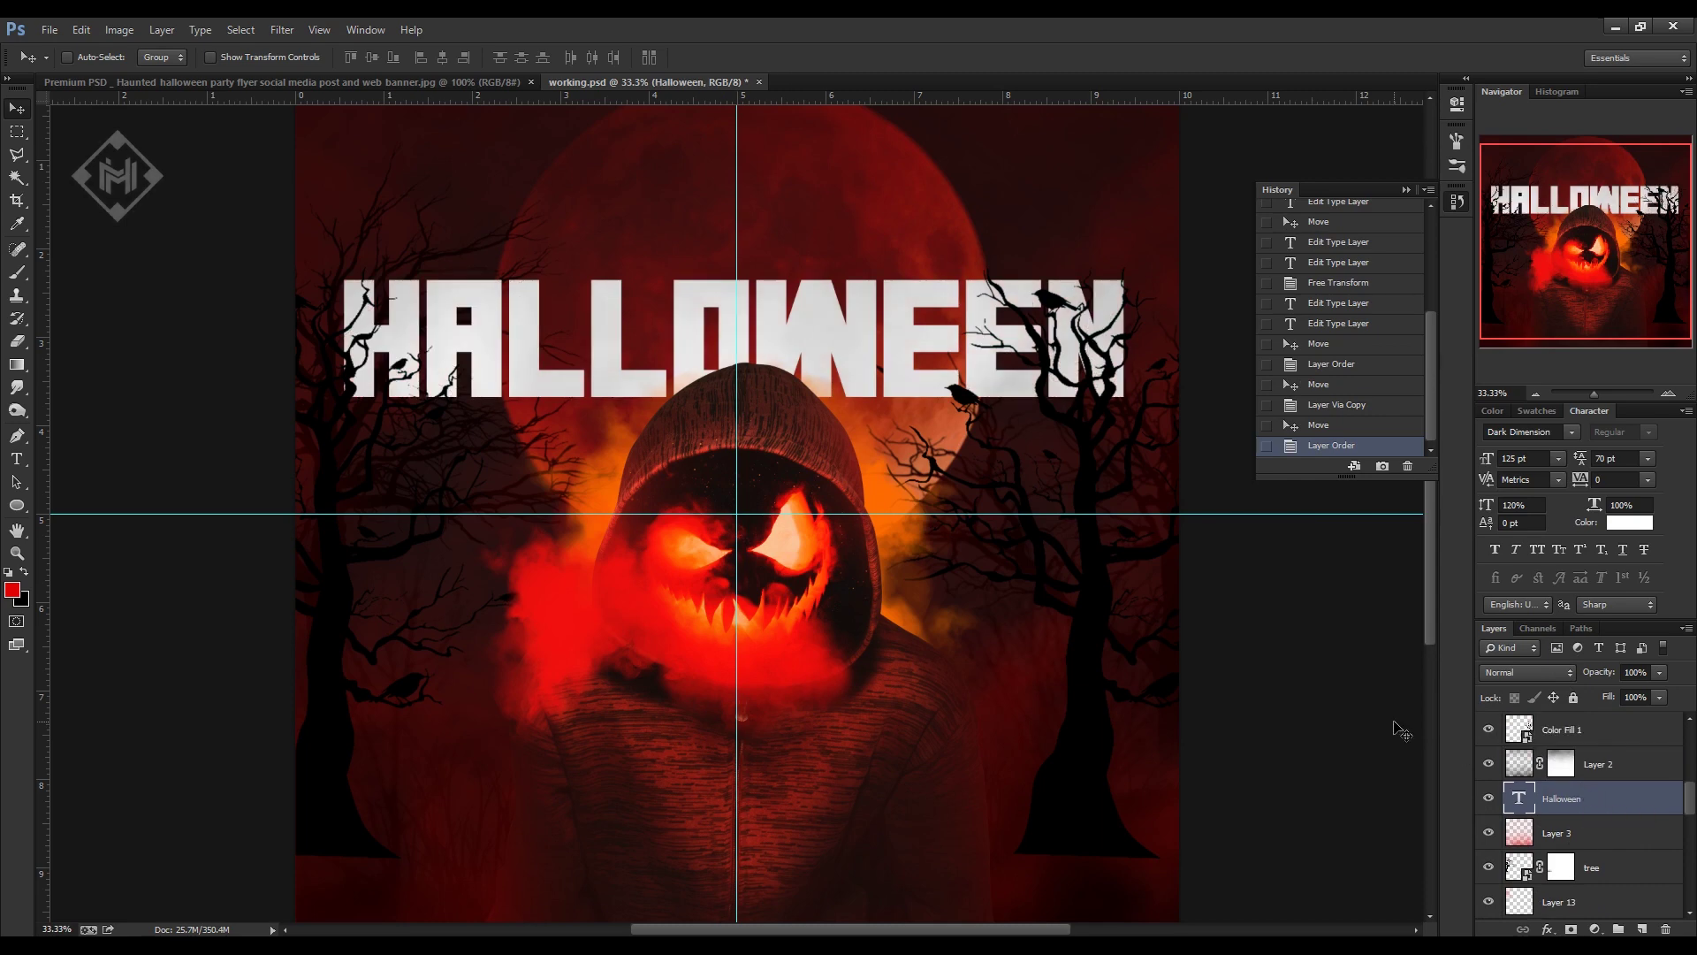
Hide the guides, set HALLOWEEN tracking to -40, and nudge the title up slightly
{"action": "key", "text": "ctrl+semicolon"}
{"action": "key", "text": "ctrl+minus"}
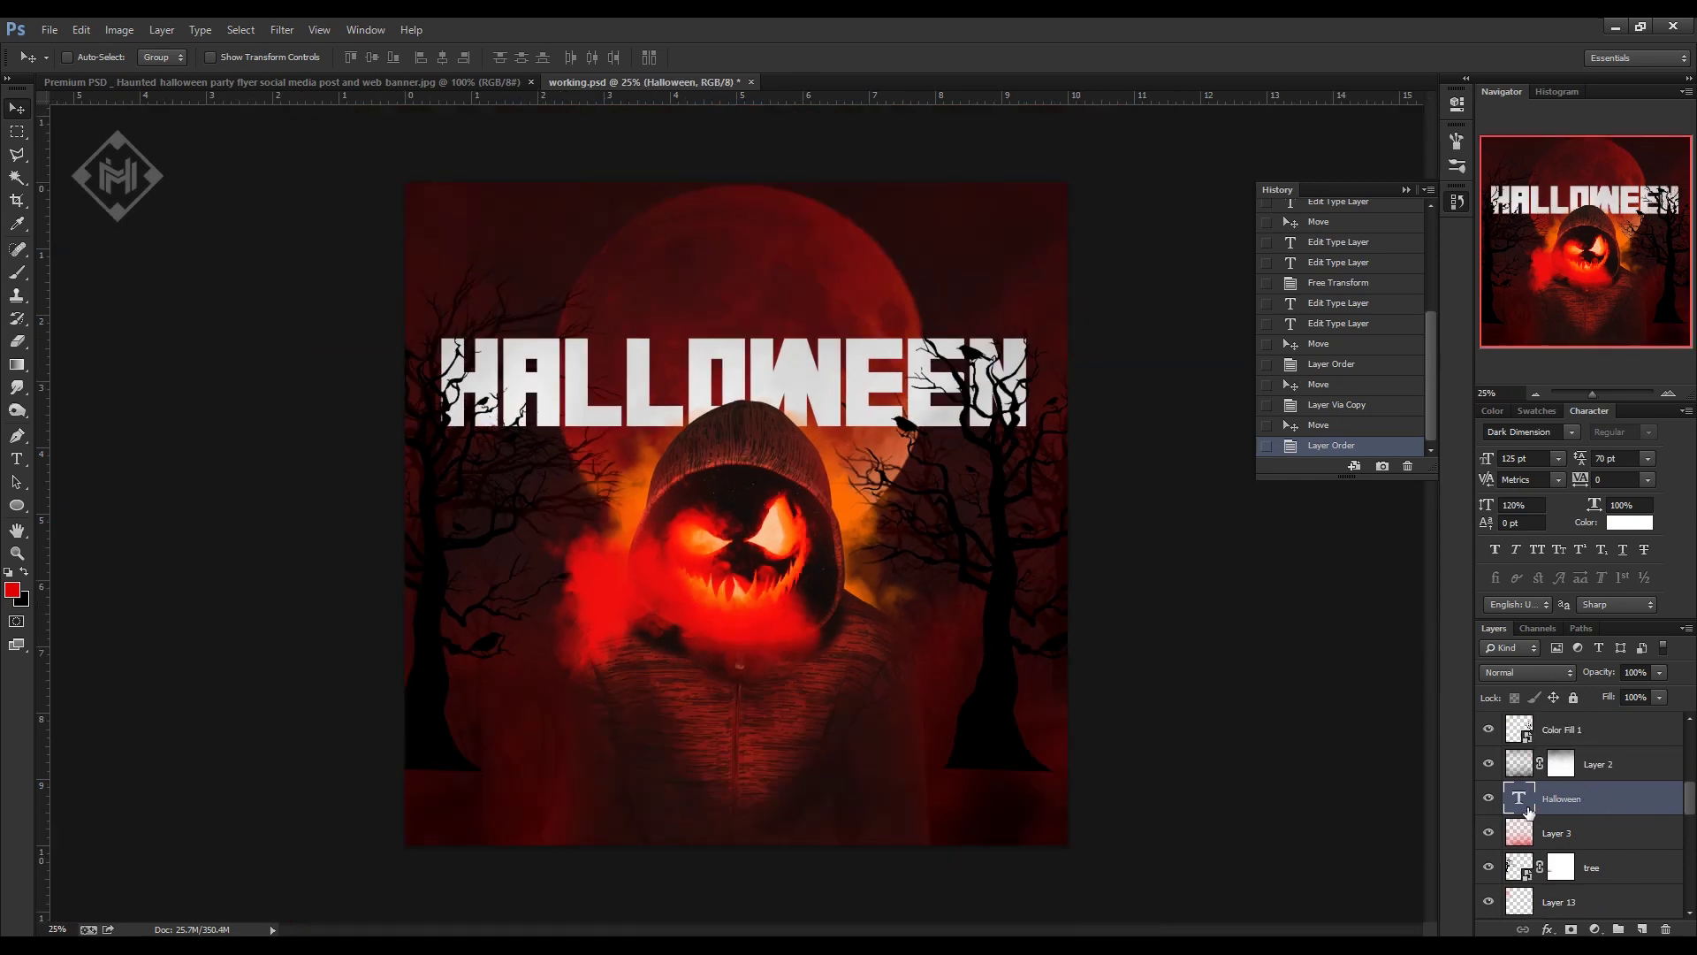
{"action": "double_click", "coordinate": [1528, 811]}
{"action": "left_click", "coordinate": [1622, 480]}
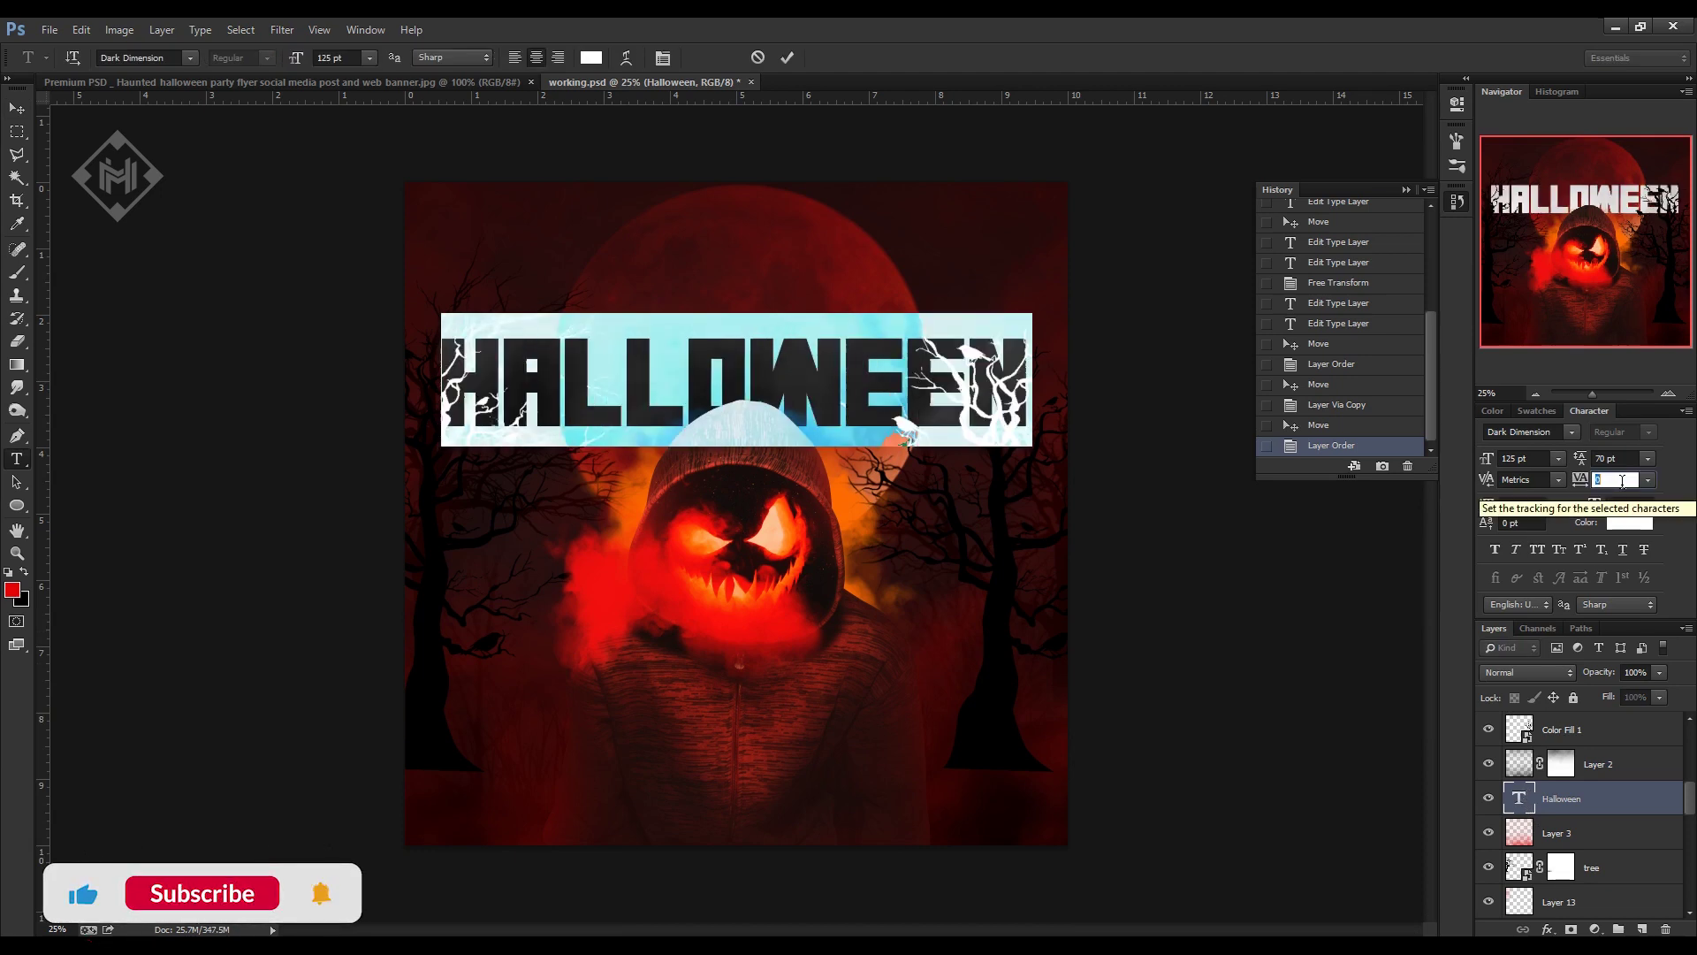
{"action": "type", "text": "-40"}
{"action": "key", "text": "Return"}
{"action": "key", "text": "ctrl+Return"}
{"action": "key", "text": "v"}
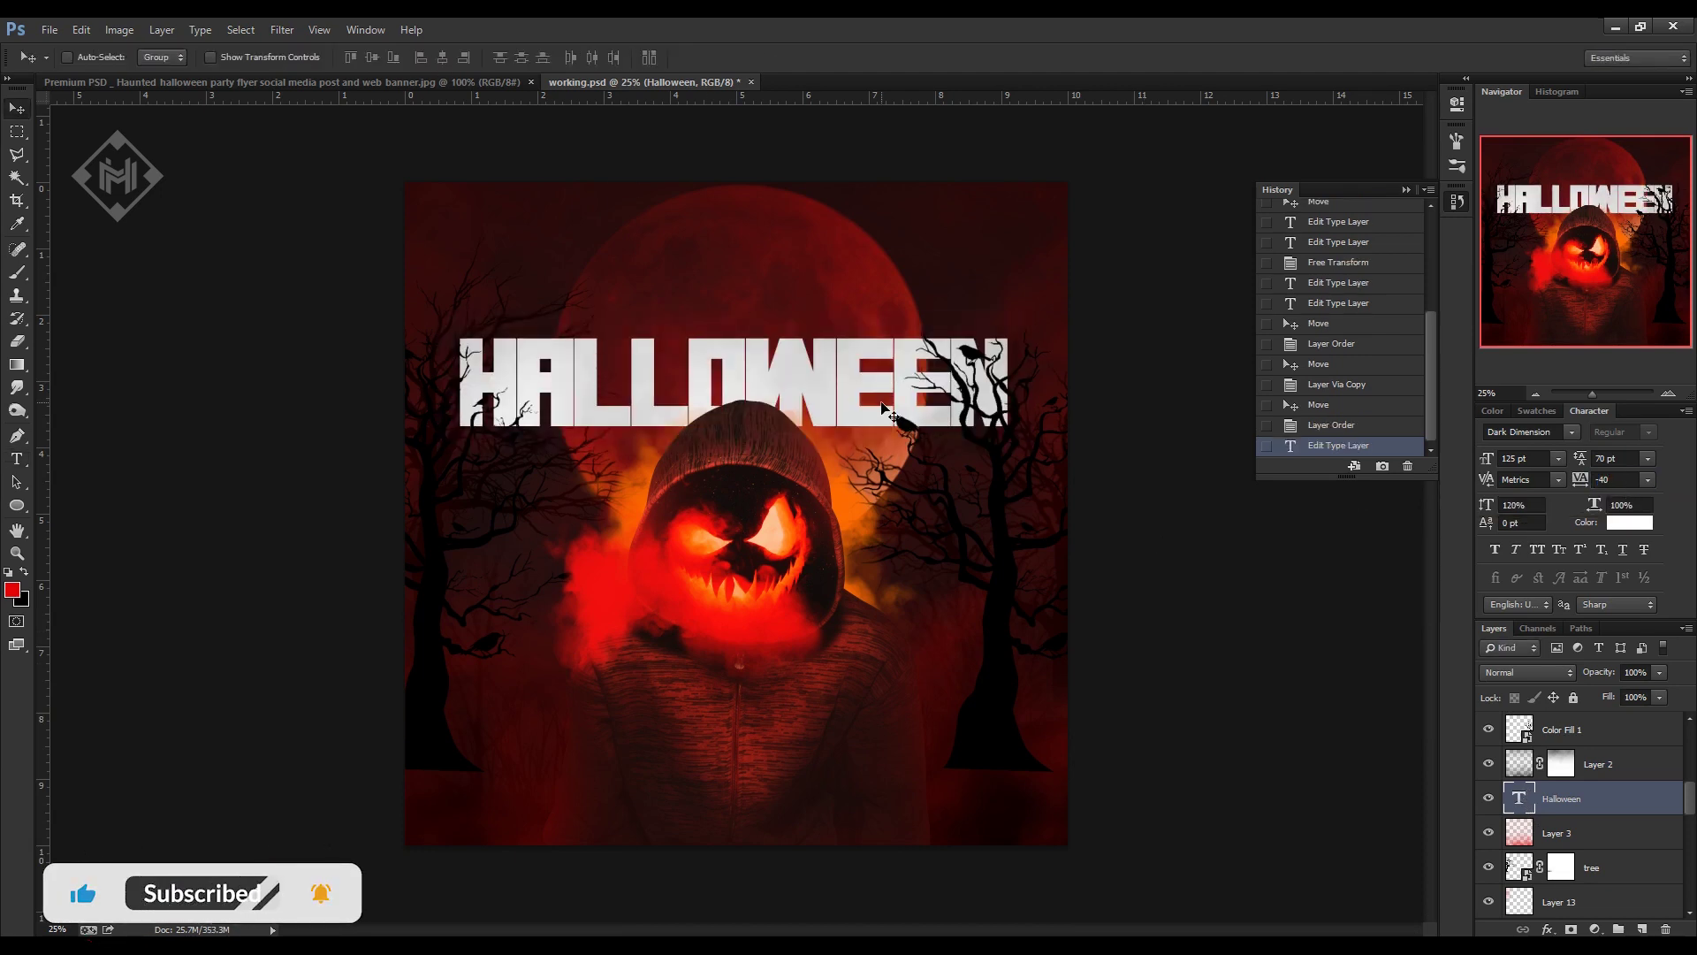
{"action": "mouse_move", "coordinate": [895, 396]}
{"action": "left_mouse_down"}
{"action": "mouse_move", "coordinate": [895, 339]}
{"action": "mouse_move", "coordinate": [877, 373]}
{"action": "left_mouse_up"}
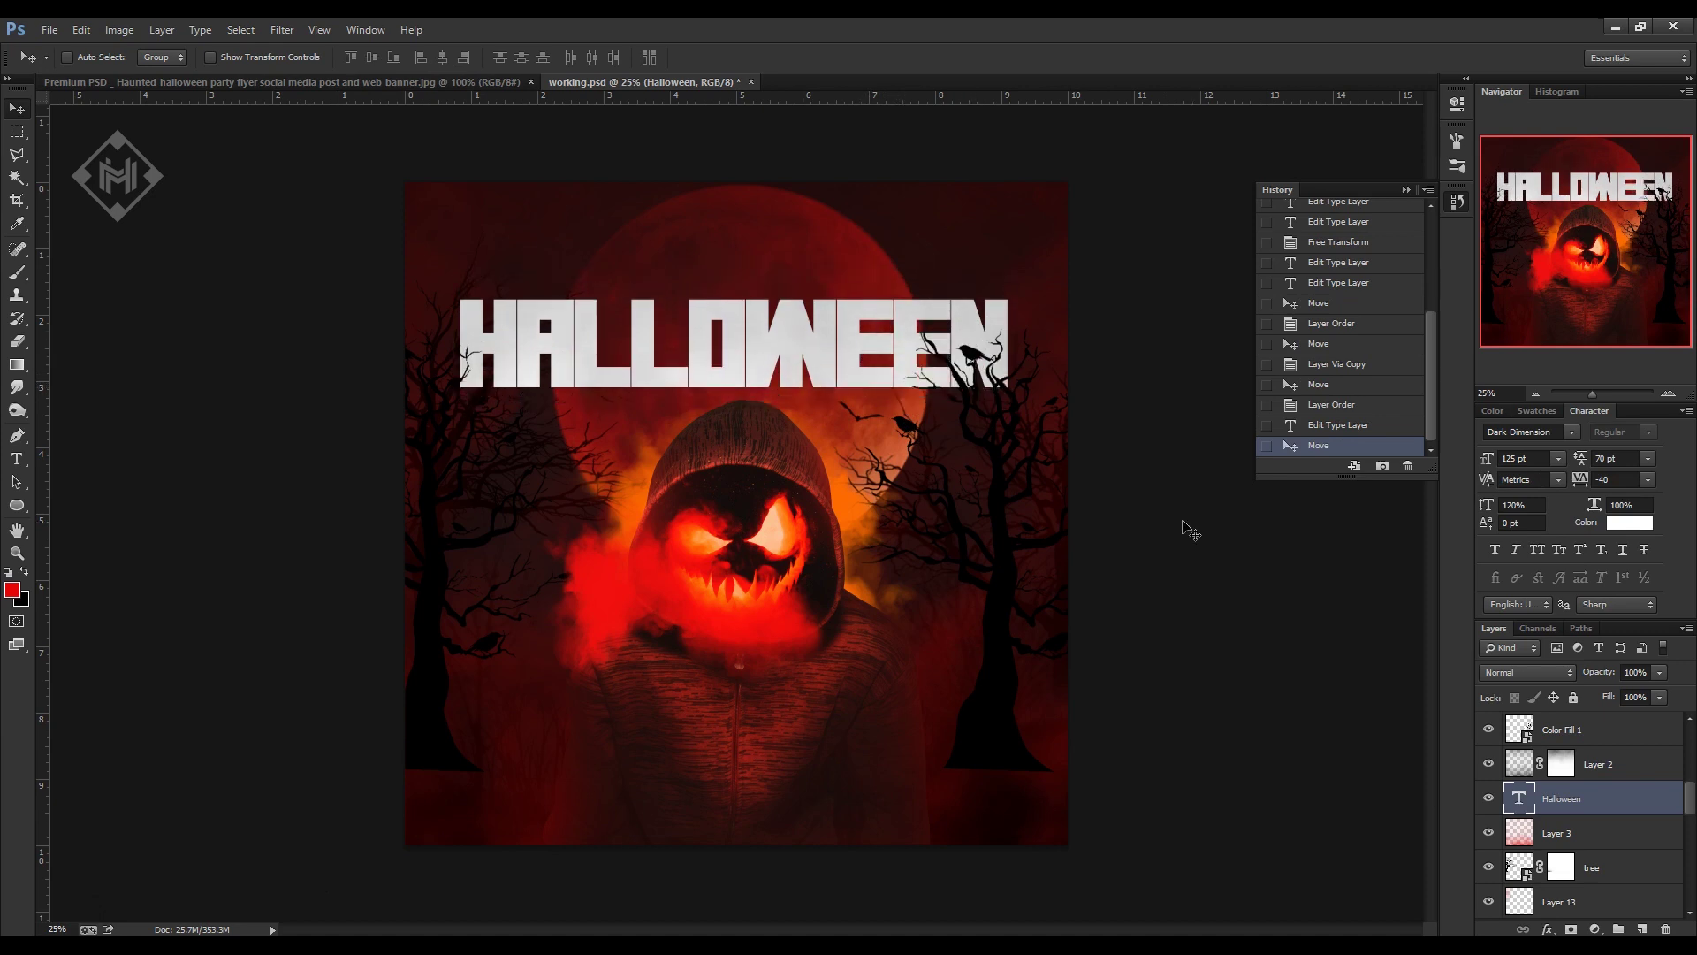
Delete the left tree copy and hide the Color Fill 1 tree silhouette
{"action": "scroll", "coordinate": [1607, 777], "scroll_direction": "up", "scroll_amount": 2}
{"action": "left_click", "coordinate": [1569, 765]}
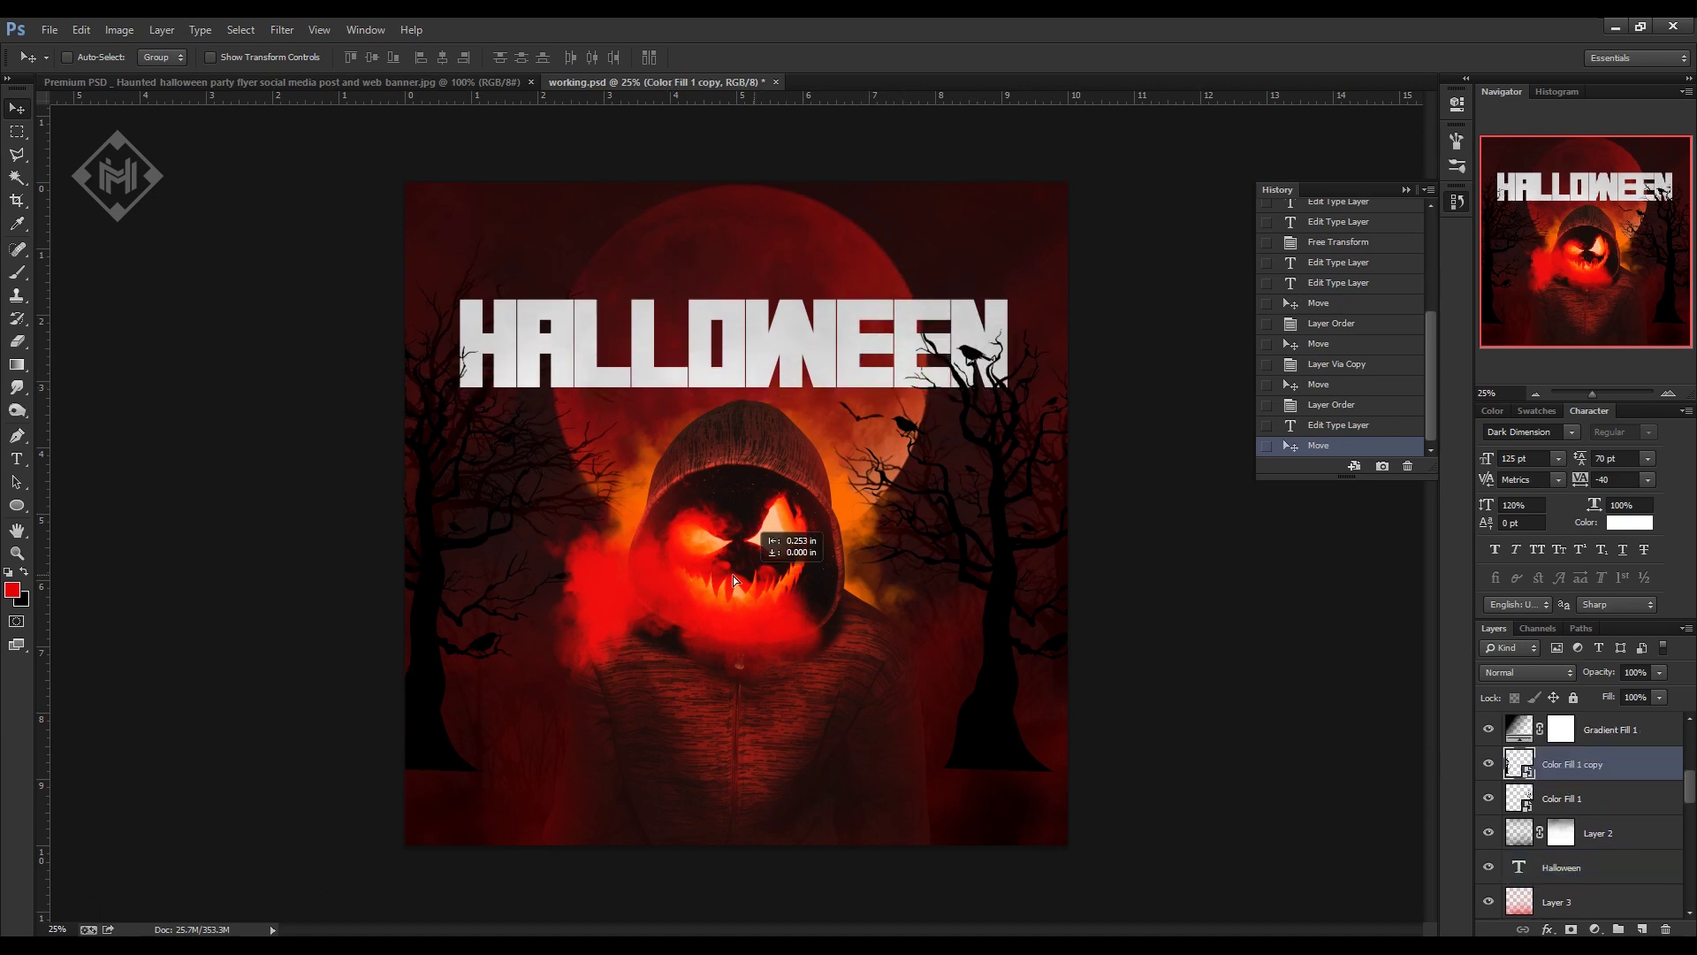
{"action": "mouse_move", "coordinate": [759, 595]}
{"action": "left_mouse_down"}
{"action": "mouse_move", "coordinate": [766, 460]}
{"action": "mouse_move", "coordinate": [742, 468]}
{"action": "left_mouse_up"}
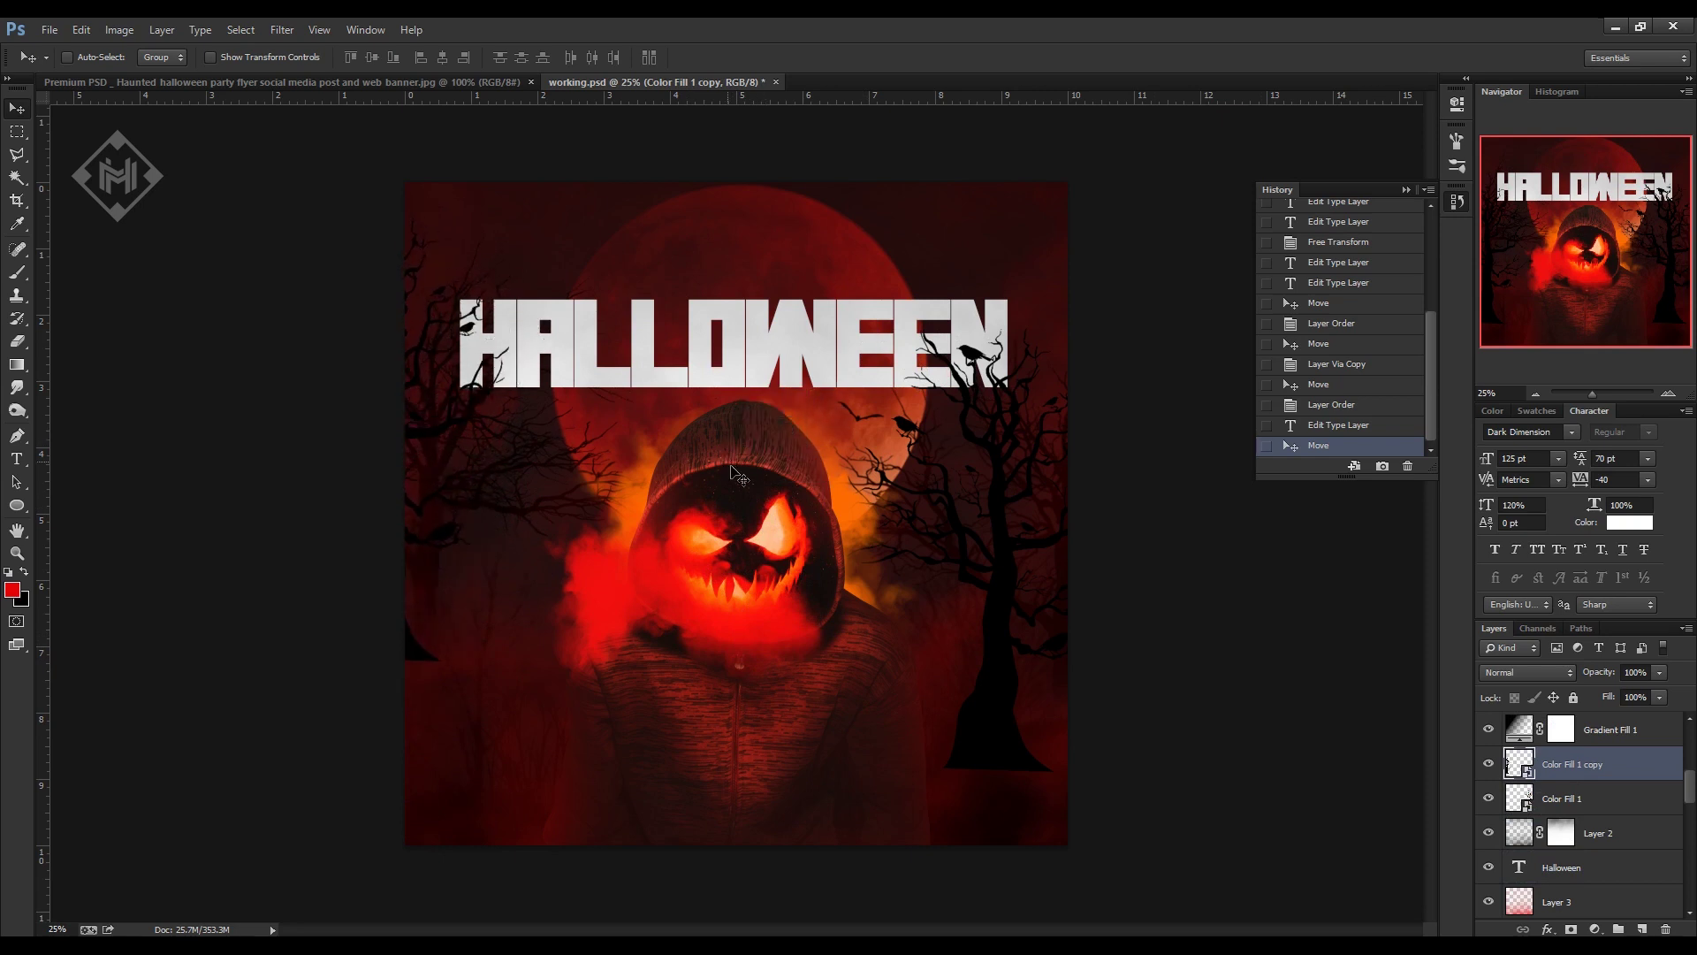
{"action": "key", "text": "Delete"}
{"action": "left_click", "coordinate": [1487, 769]}
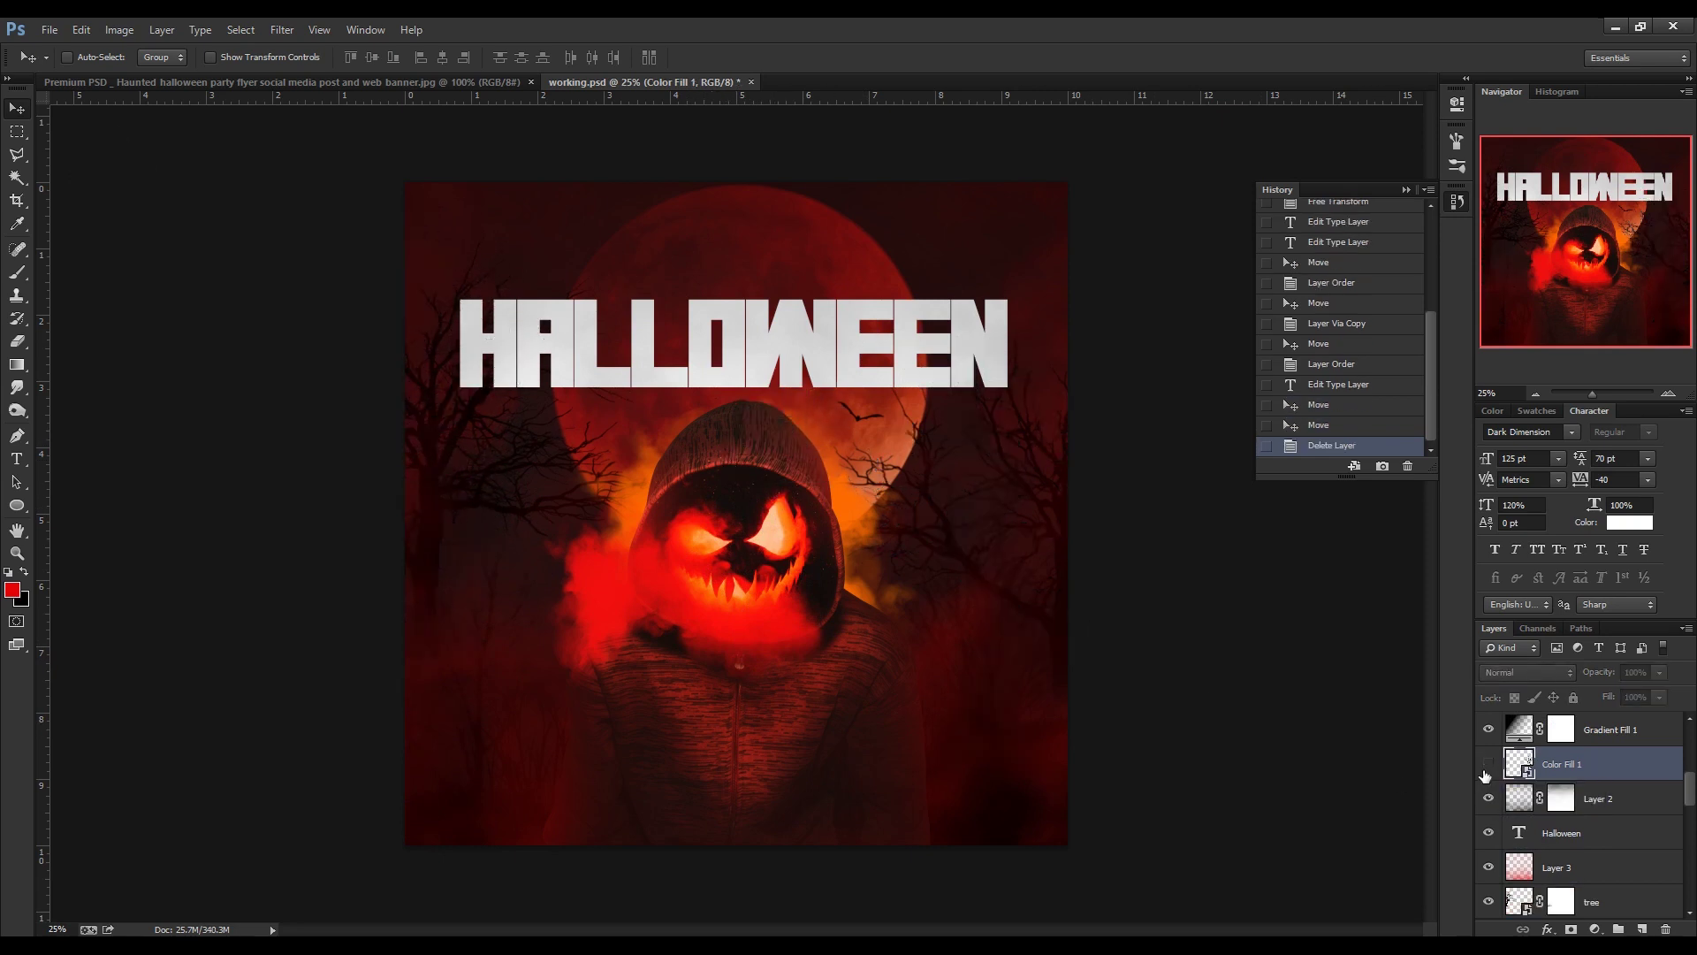
Restack the Halloween layer above Layer 2 and move the title lower with Free Transform
{"action": "left_click_drag", "start_coordinate": [1561, 832], "coordinate": [1560, 782]}
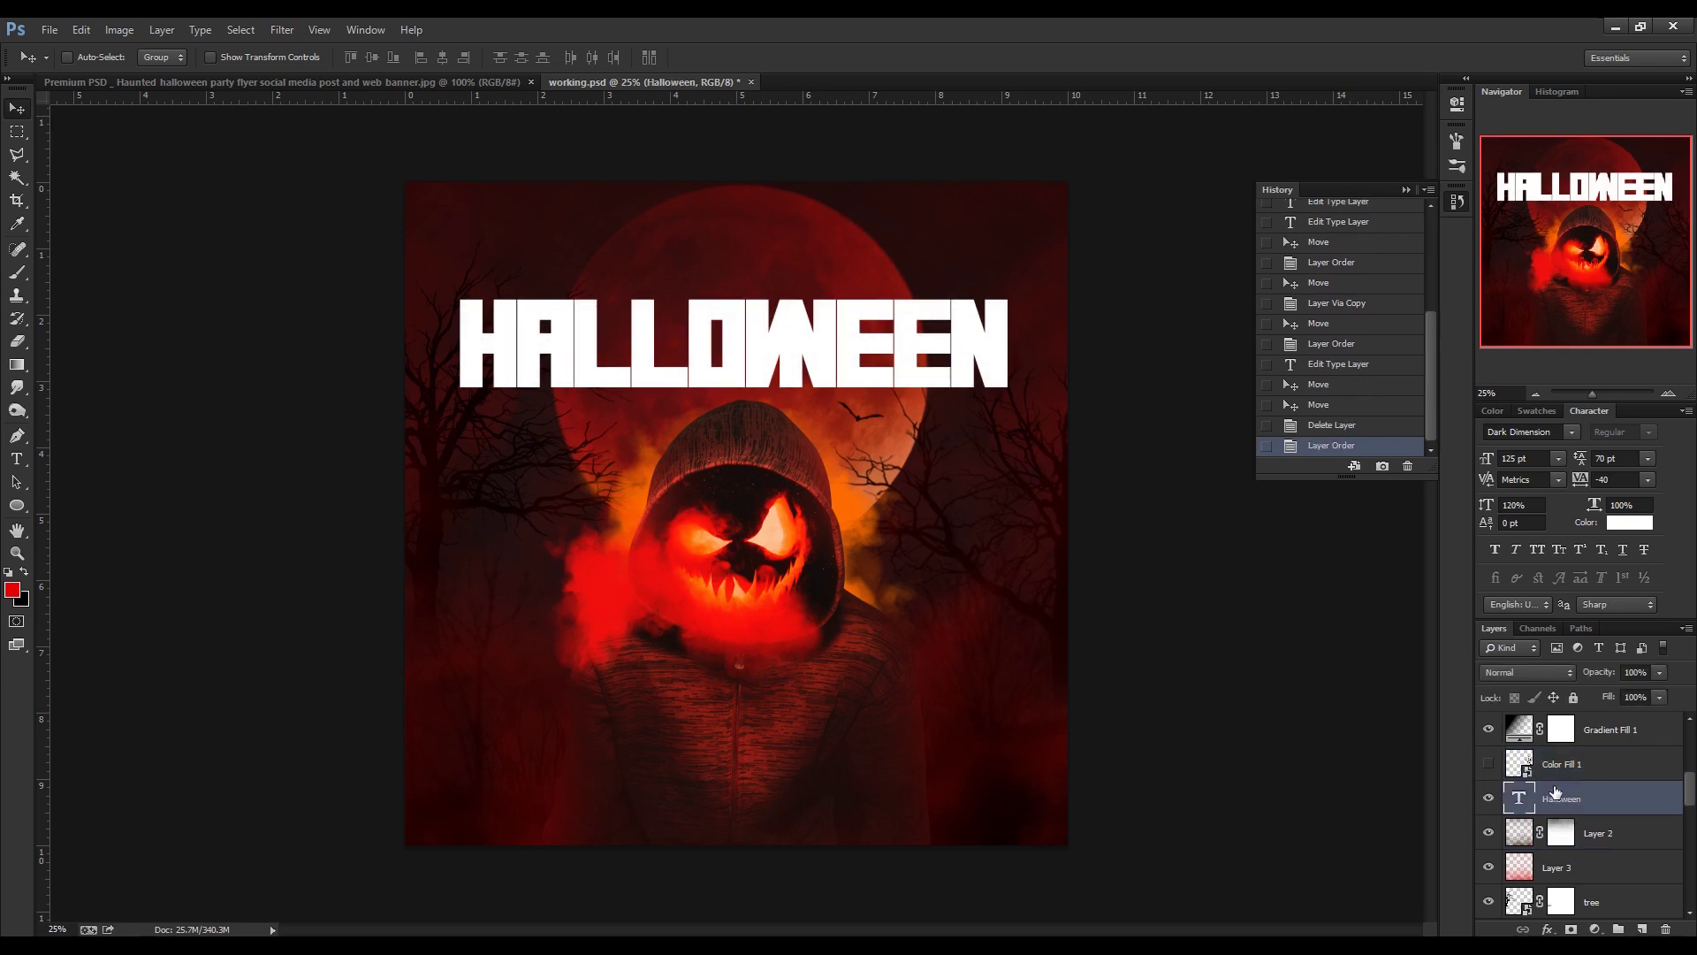
{"action": "left_click_drag", "start_coordinate": [939, 436], "coordinate": [939, 478]}
{"action": "key", "text": "ctrl+z"}
{"action": "key", "text": "ctrl+t"}
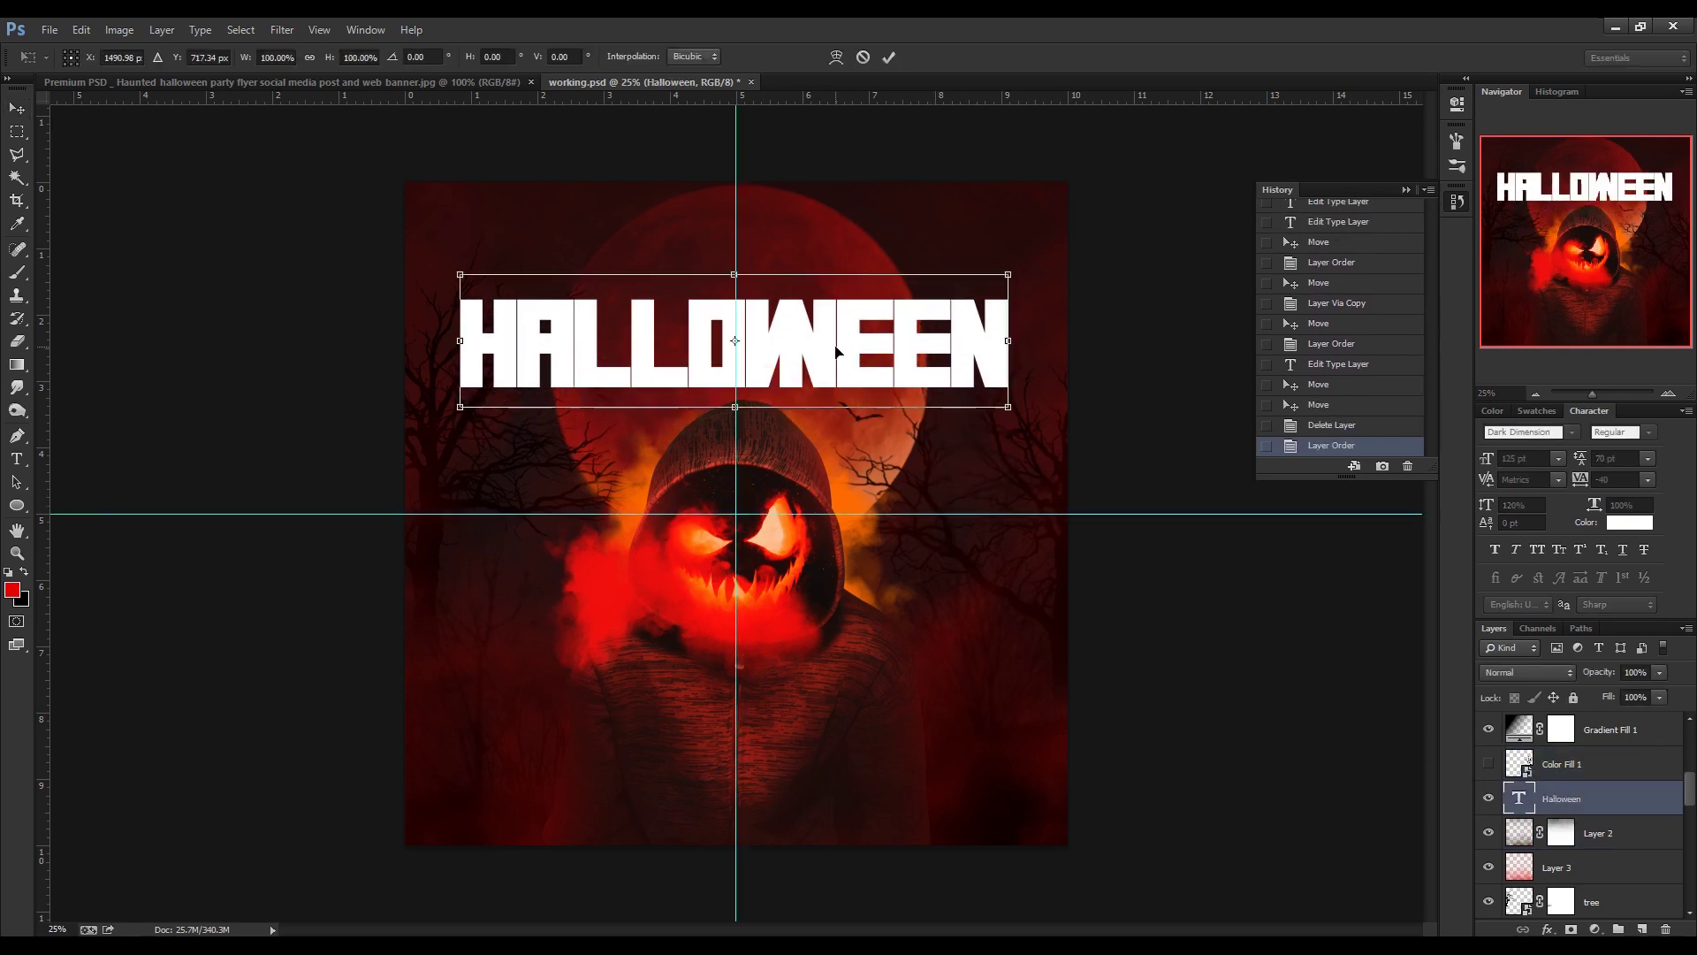
{"action": "left_click_drag", "start_coordinate": [831, 349], "coordinate": [830, 389]}
{"action": "key", "text": "Return"}
{"action": "key", "text": "ctrl+plus"}
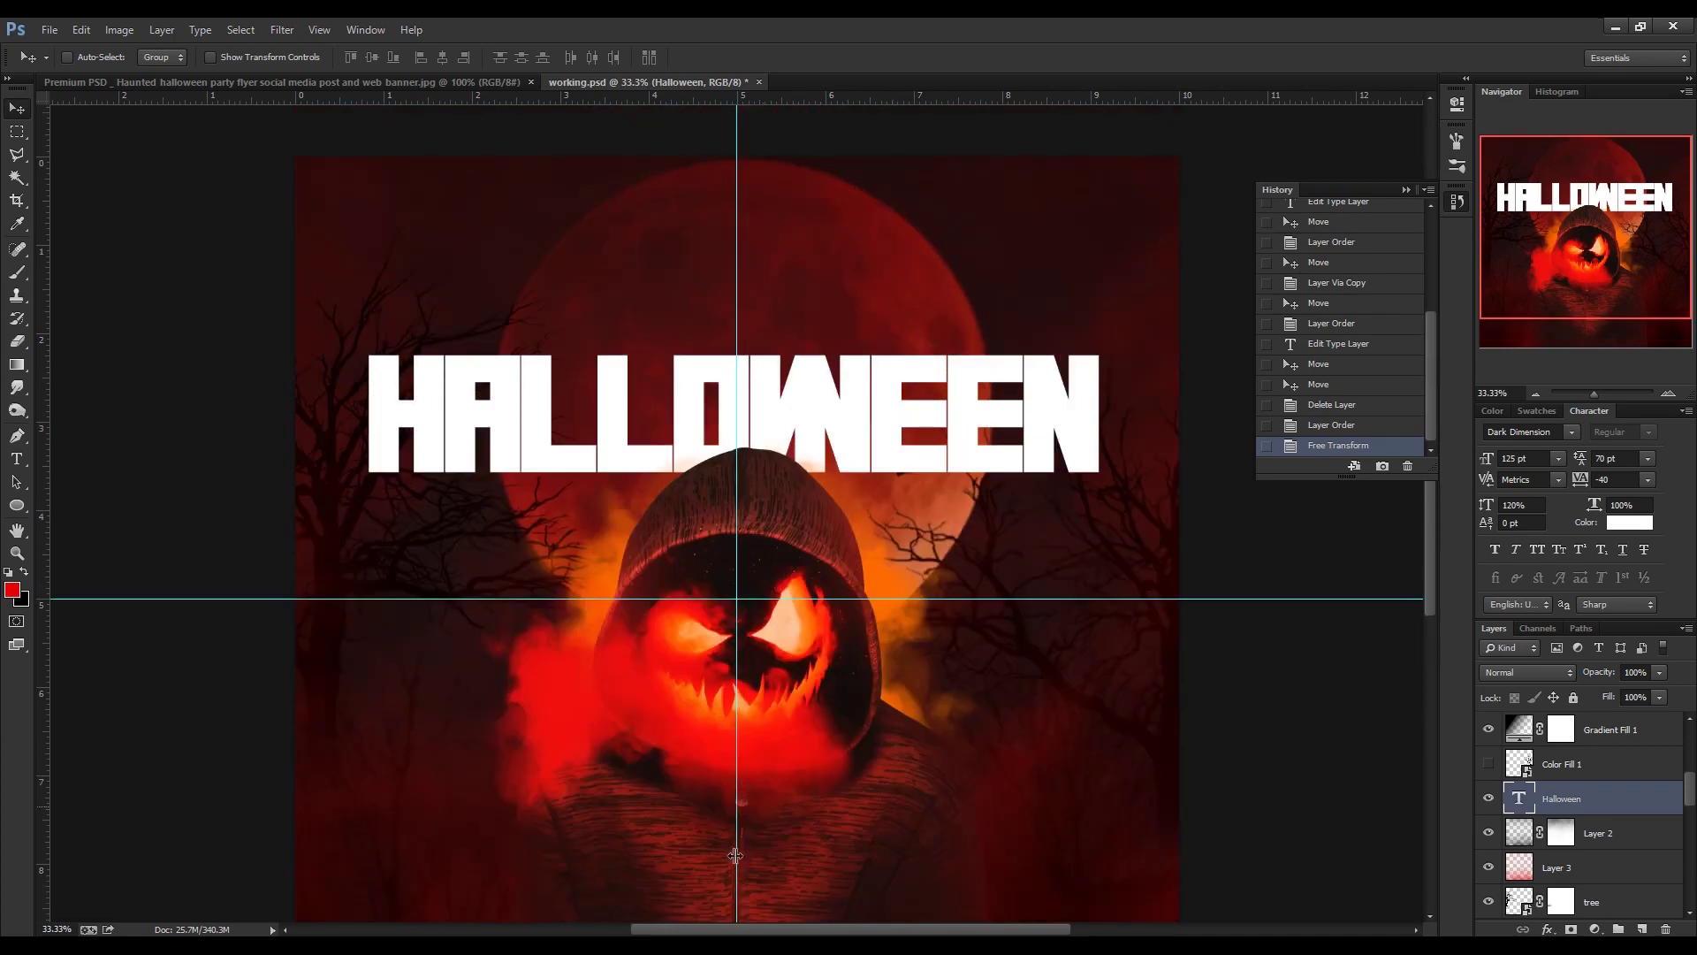
Give HALLOWEEN 140% vertical scale and -30 tracking, checking against the reference flyer
{"action": "left_click", "coordinate": [384, 82]}
{"action": "left_click", "coordinate": [591, 81]}
{"action": "left_click", "coordinate": [1517, 506]}
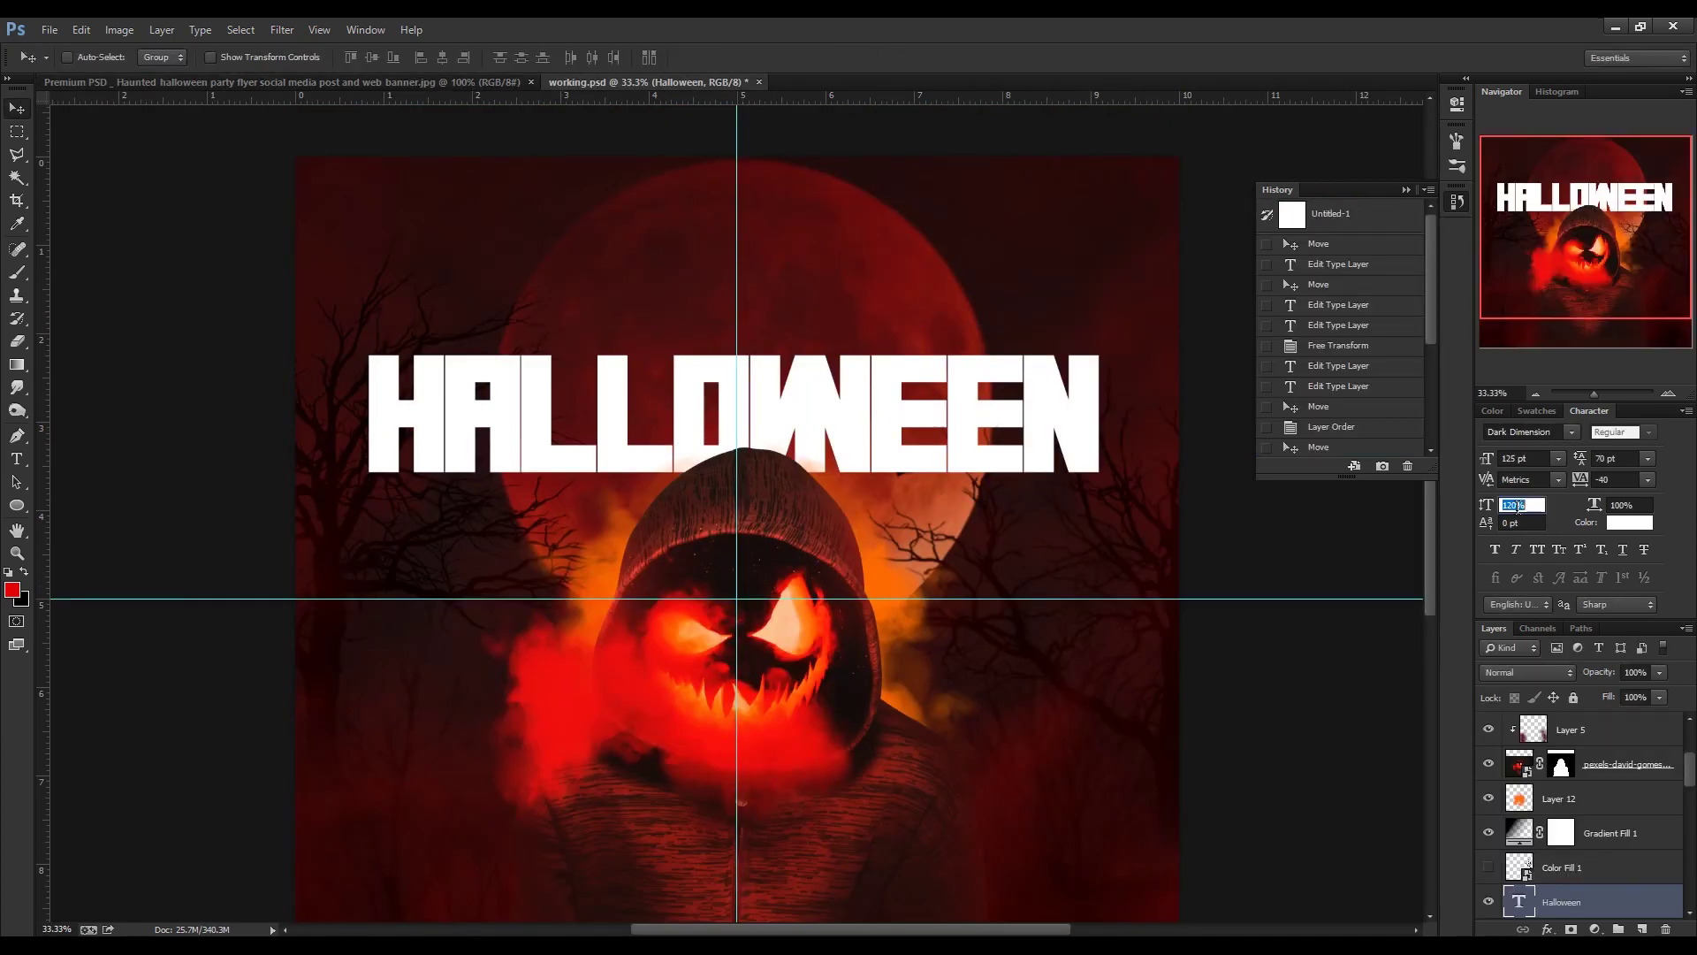
{"action": "type", "text": "140"}
{"action": "key", "text": "Return"}
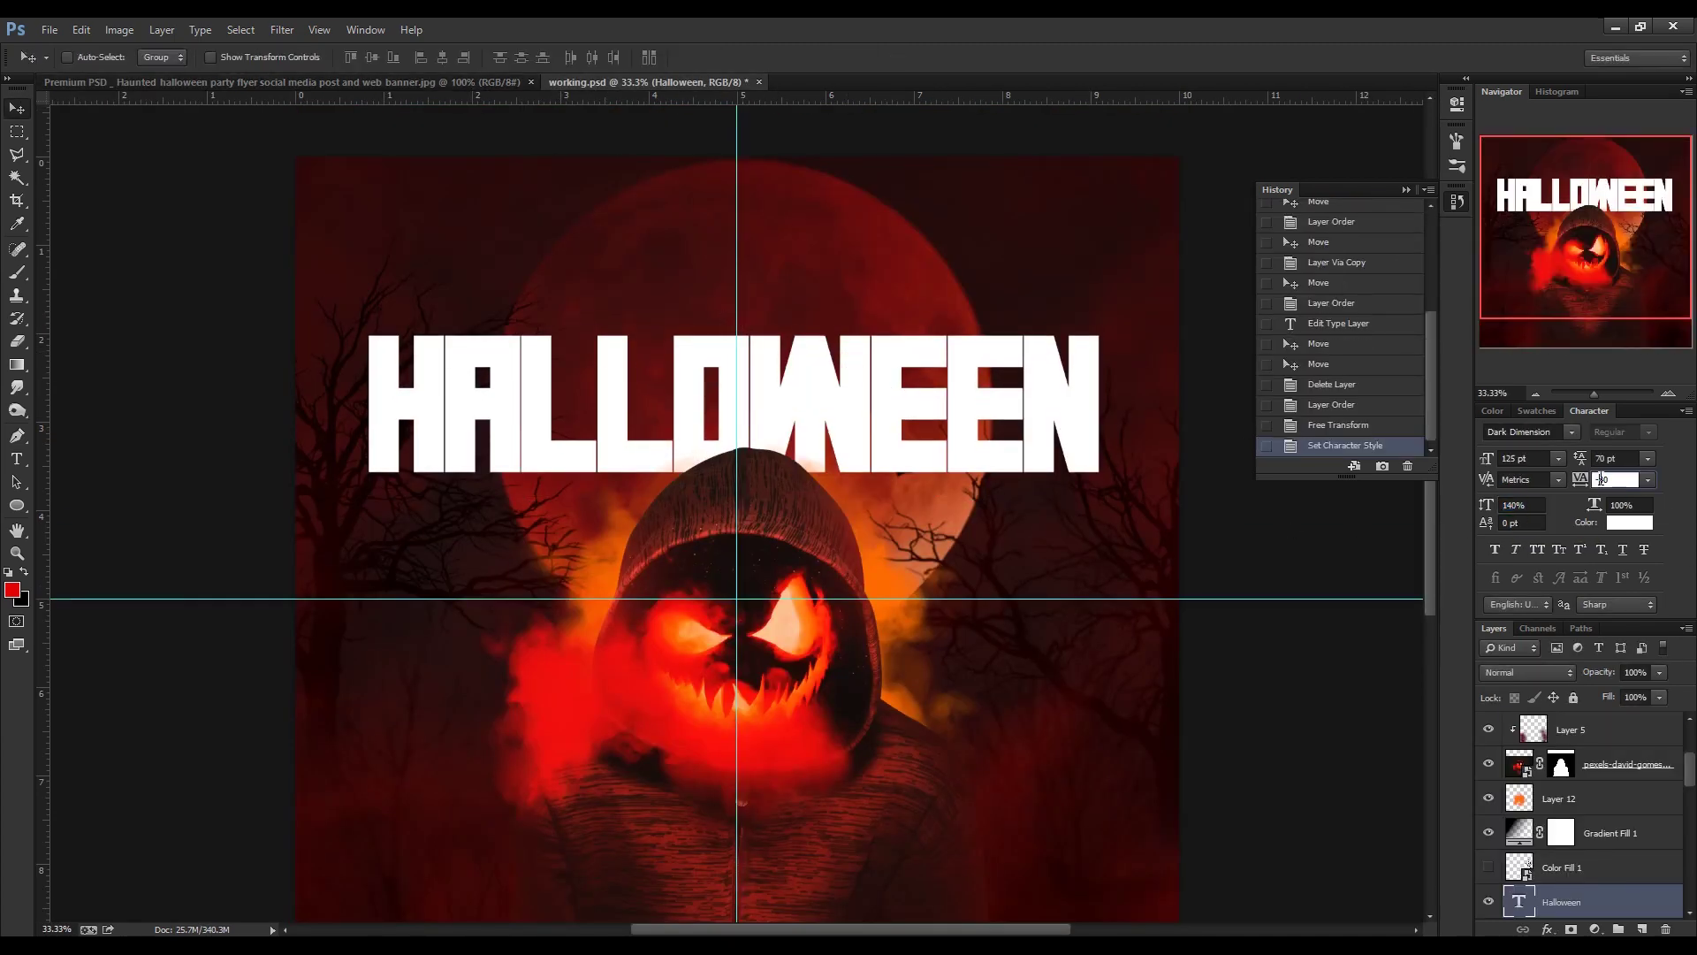
{"action": "type", "text": "5"}
{"action": "key", "text": "Return"}
{"action": "type", "text": "0"}
{"action": "key", "text": "Return"}
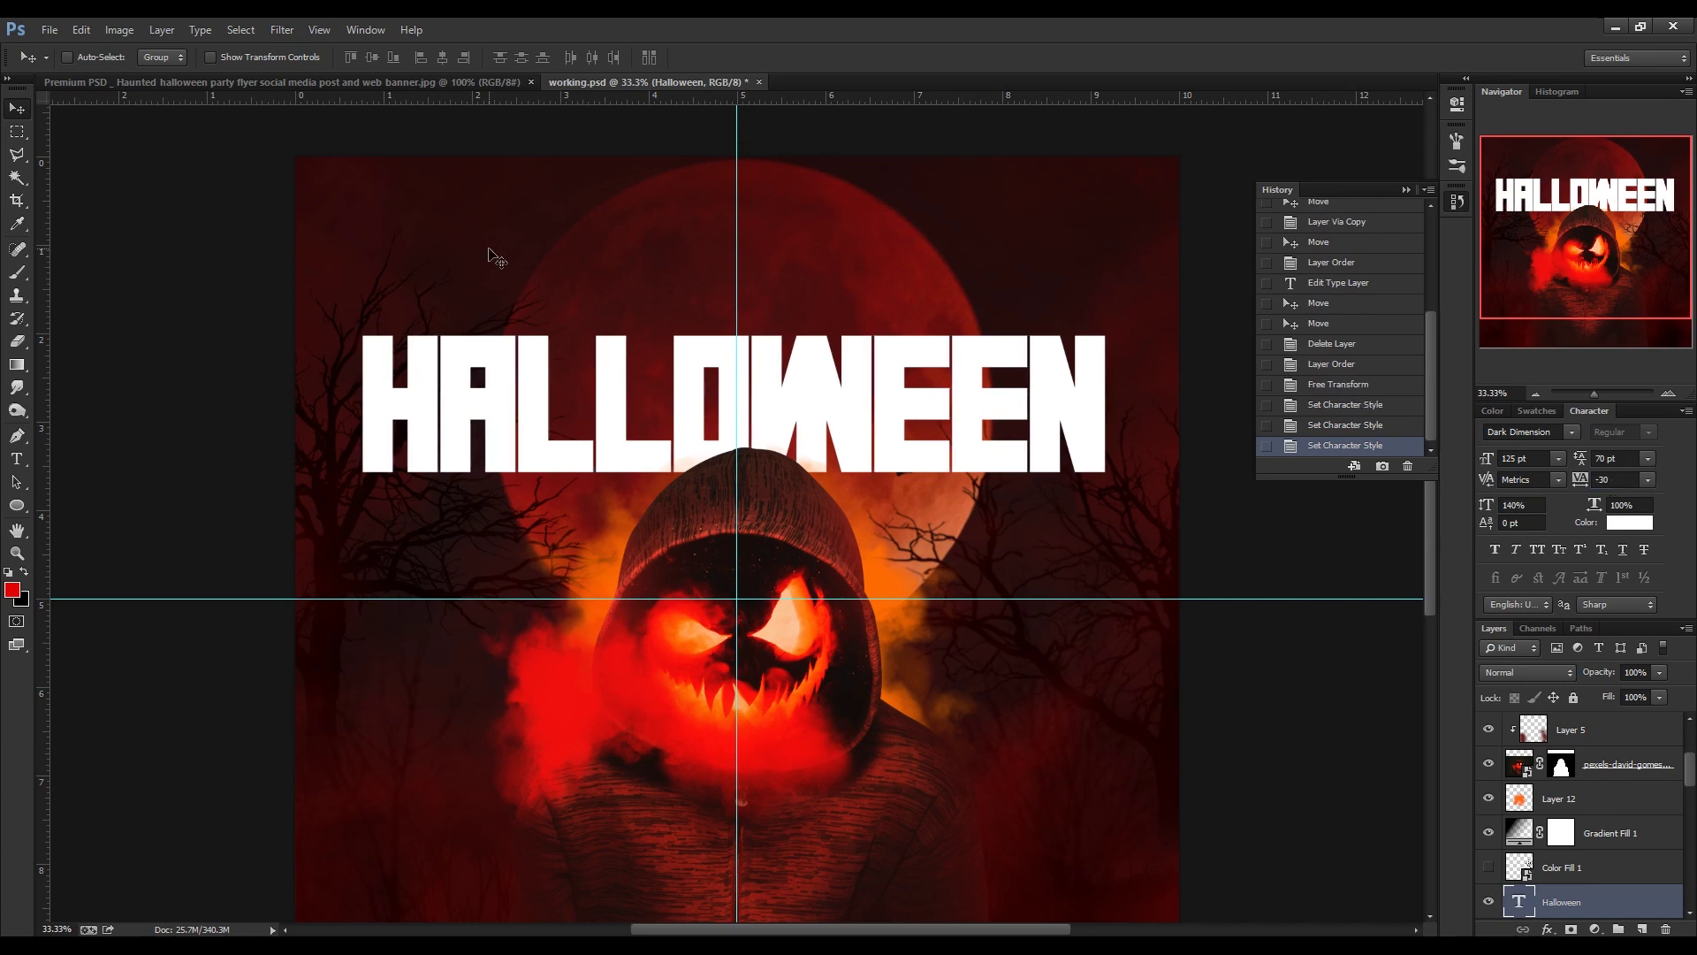
{"action": "left_click", "coordinate": [357, 85]}
{"action": "left_click", "coordinate": [631, 84]}
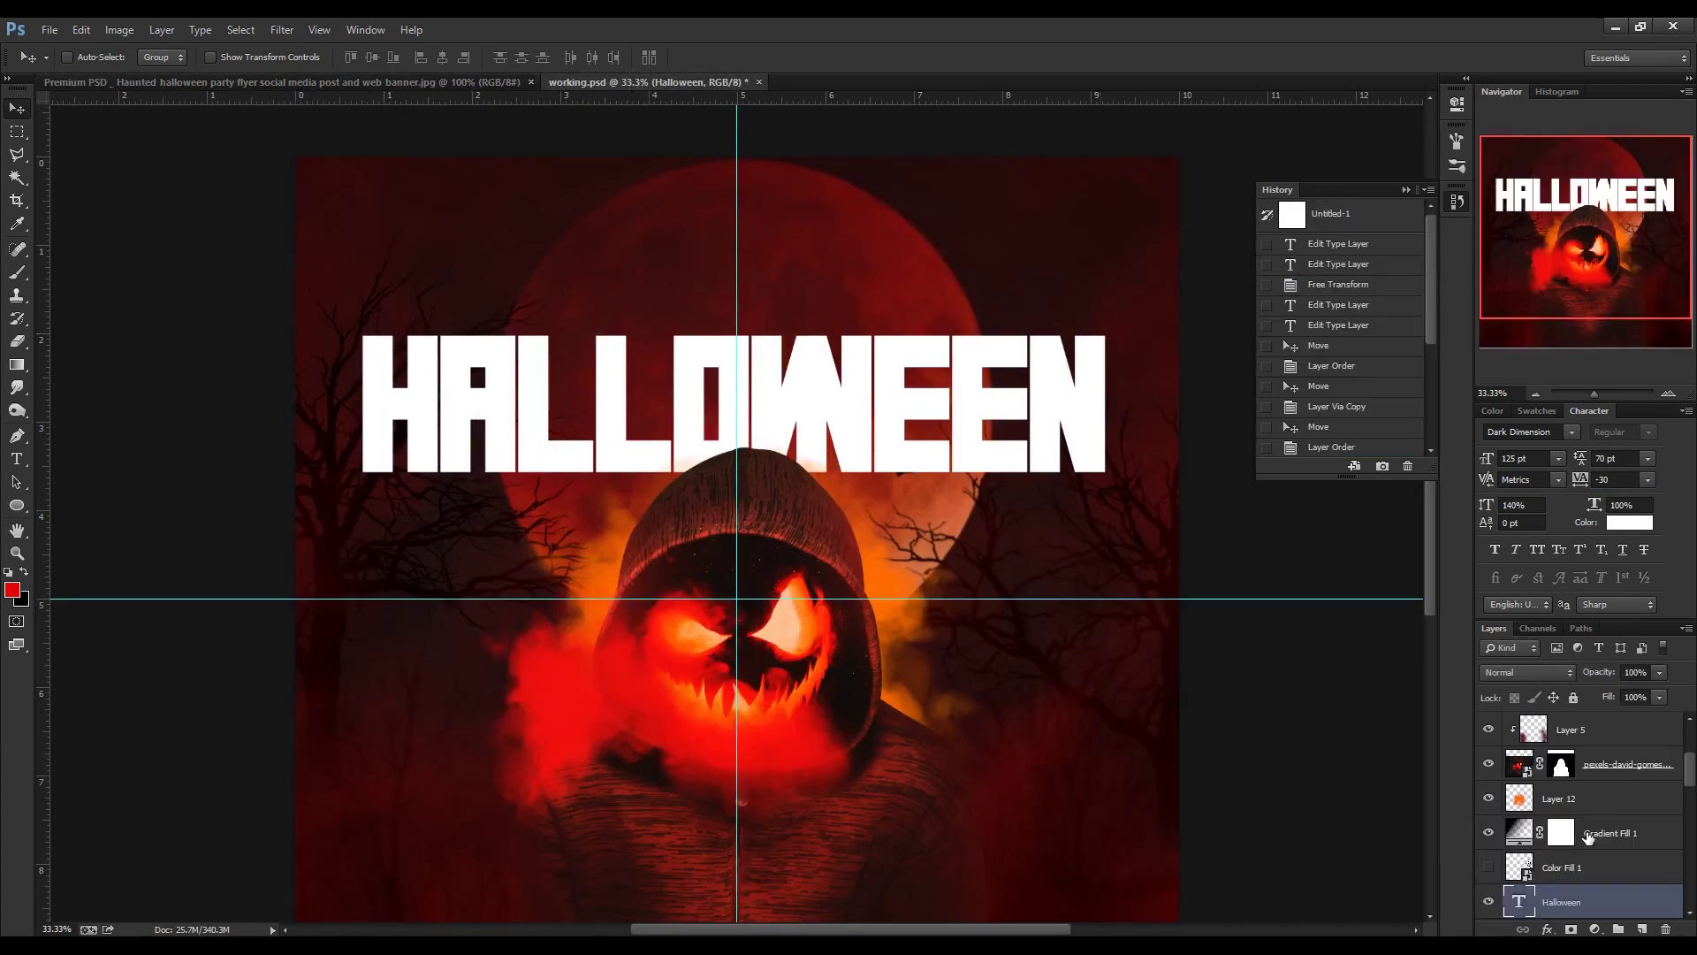
{"action": "left_click", "coordinate": [1642, 928]}
Add a 'Design Presents' credit text line above HALLOWEEN in Futura Md BT
{"action": "key", "text": "t"}
{"action": "key", "text": "ctrl+Tab"}
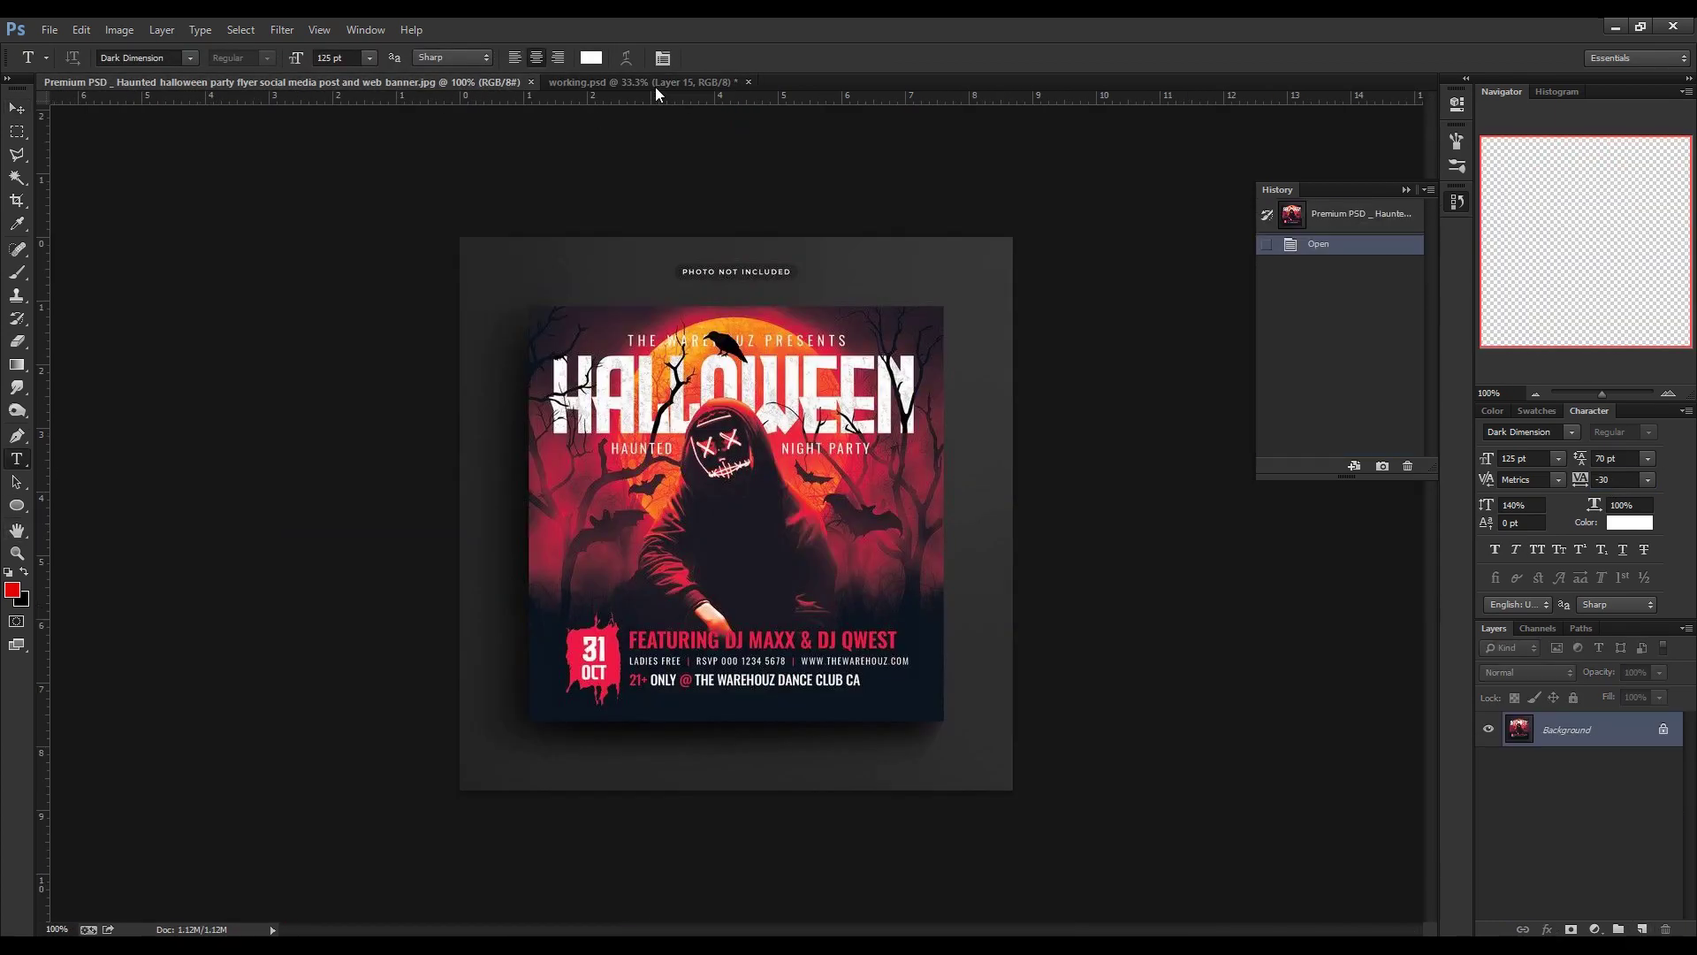
{"action": "left_click", "coordinate": [655, 87]}
{"action": "left_click", "coordinate": [670, 268]}
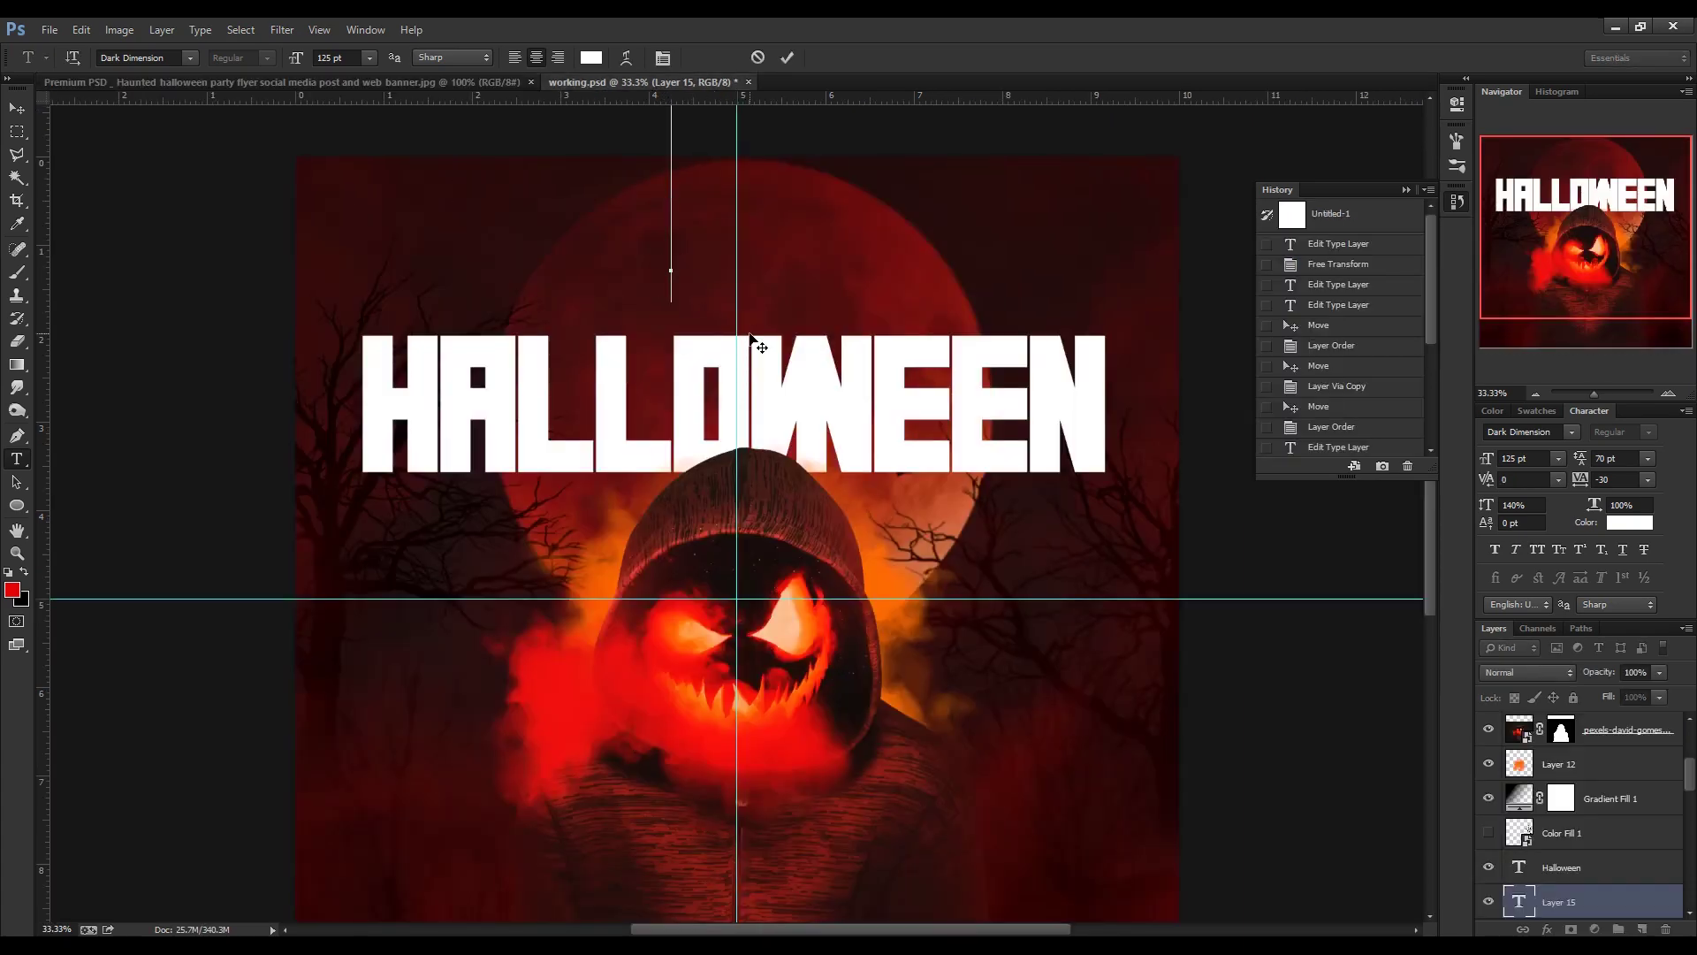
{"action": "left_click", "coordinate": [182, 56]}
{"action": "type", "text": "f"}
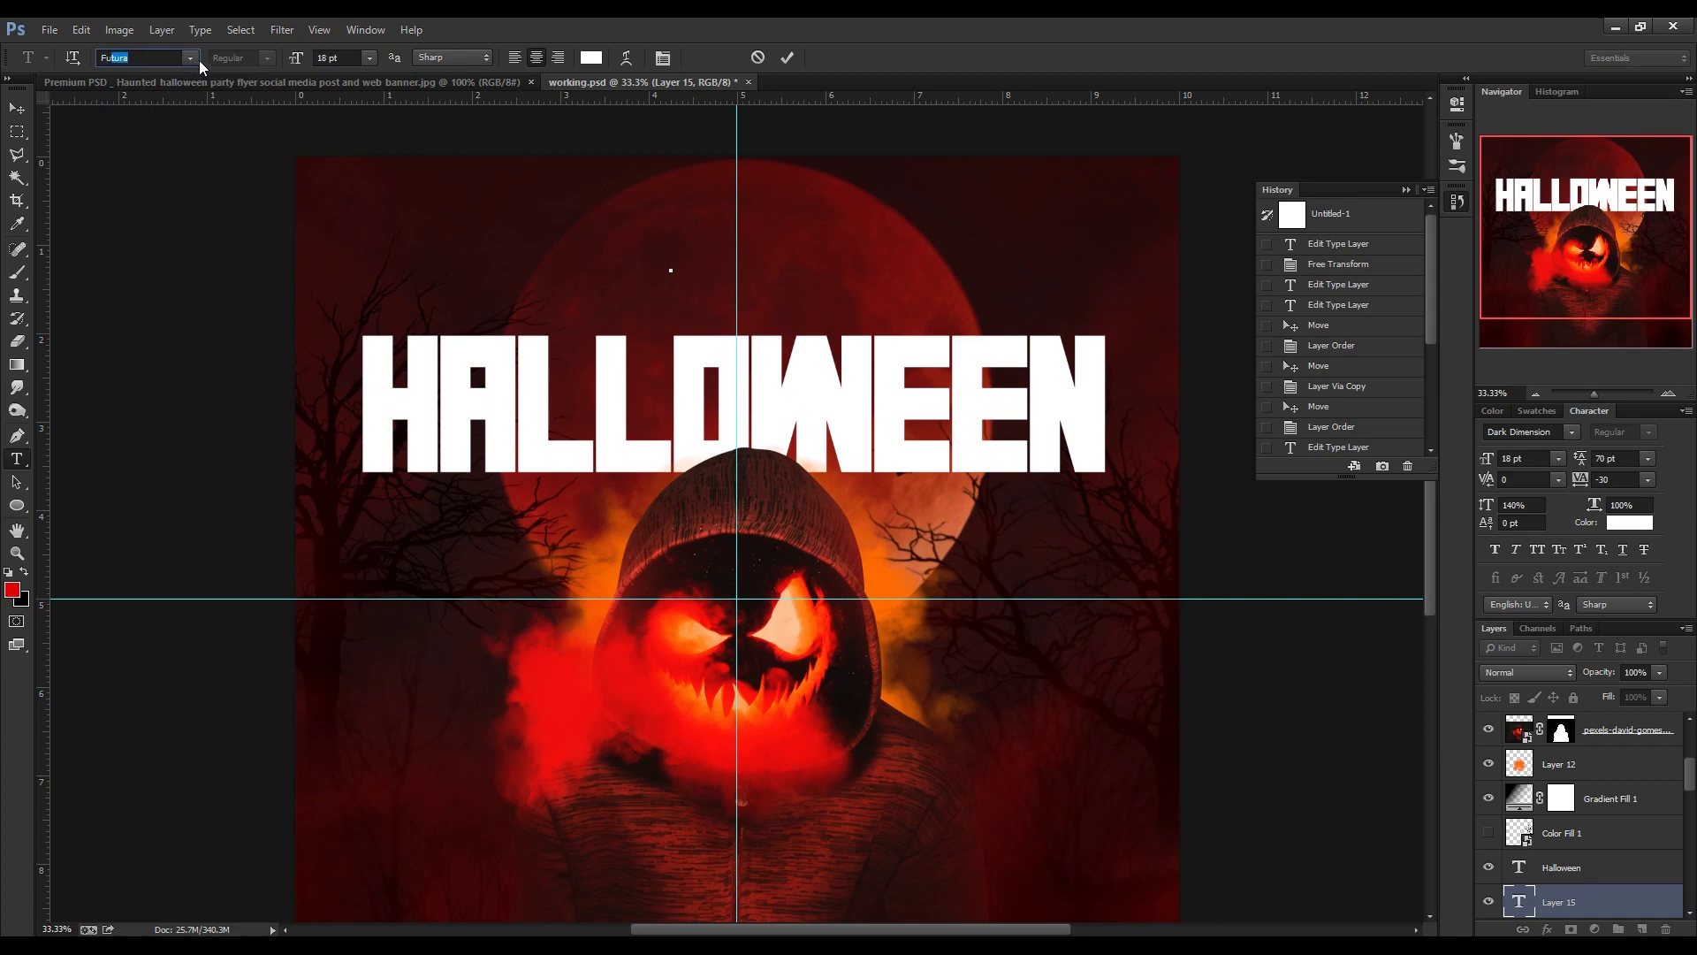
{"action": "left_click", "coordinate": [189, 57]}
{"action": "left_click", "coordinate": [195, 171]}
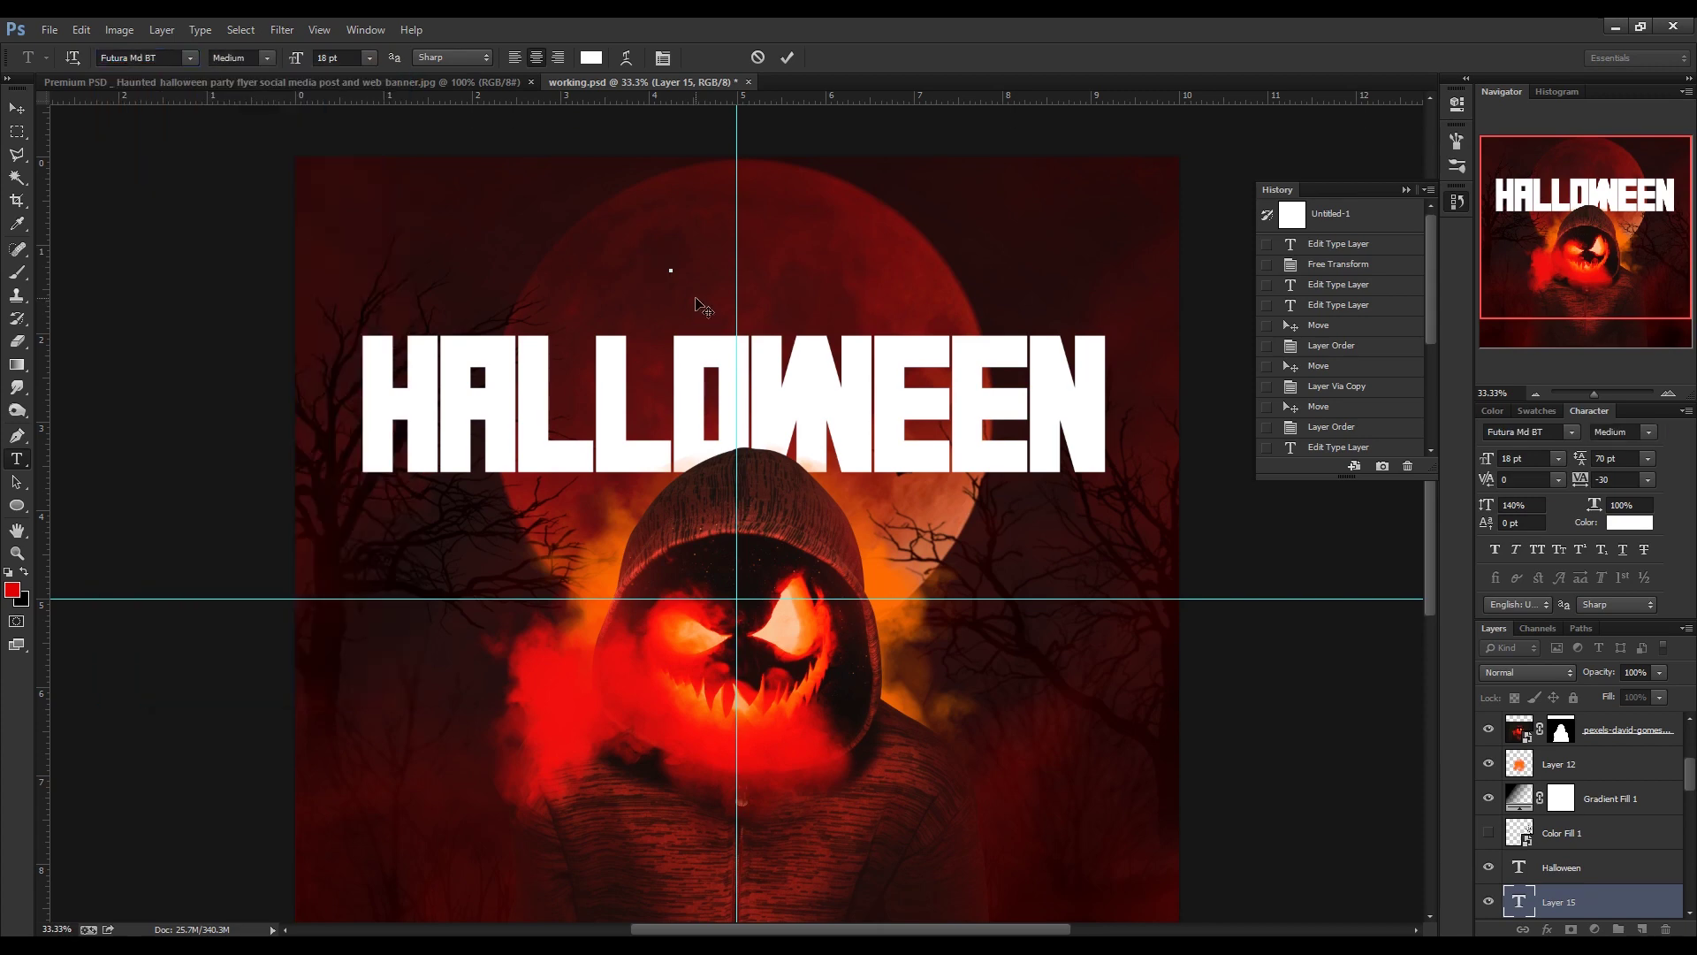
{"action": "type", "text": "n Design Prese"}
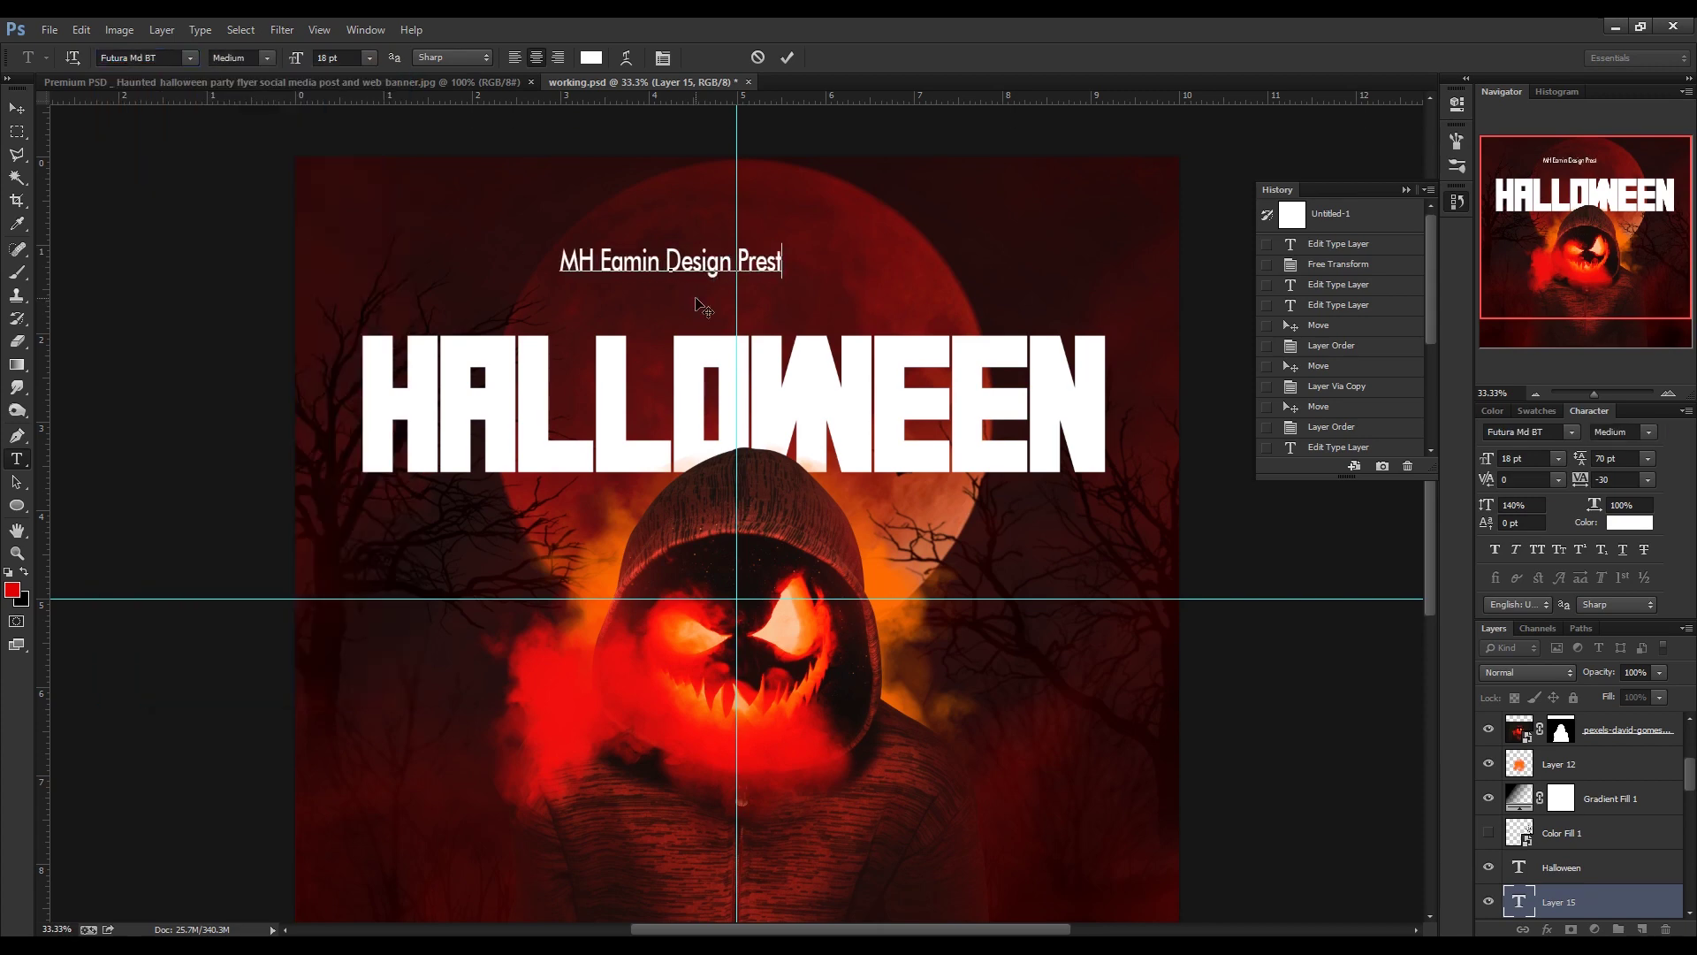
{"action": "type", "text": "nts"}
Make the credit line all-caps Roboto with 100% vertical scale and 390 tracking
{"action": "key", "text": "ctrl+a"}
{"action": "left_click", "coordinate": [1537, 549]}
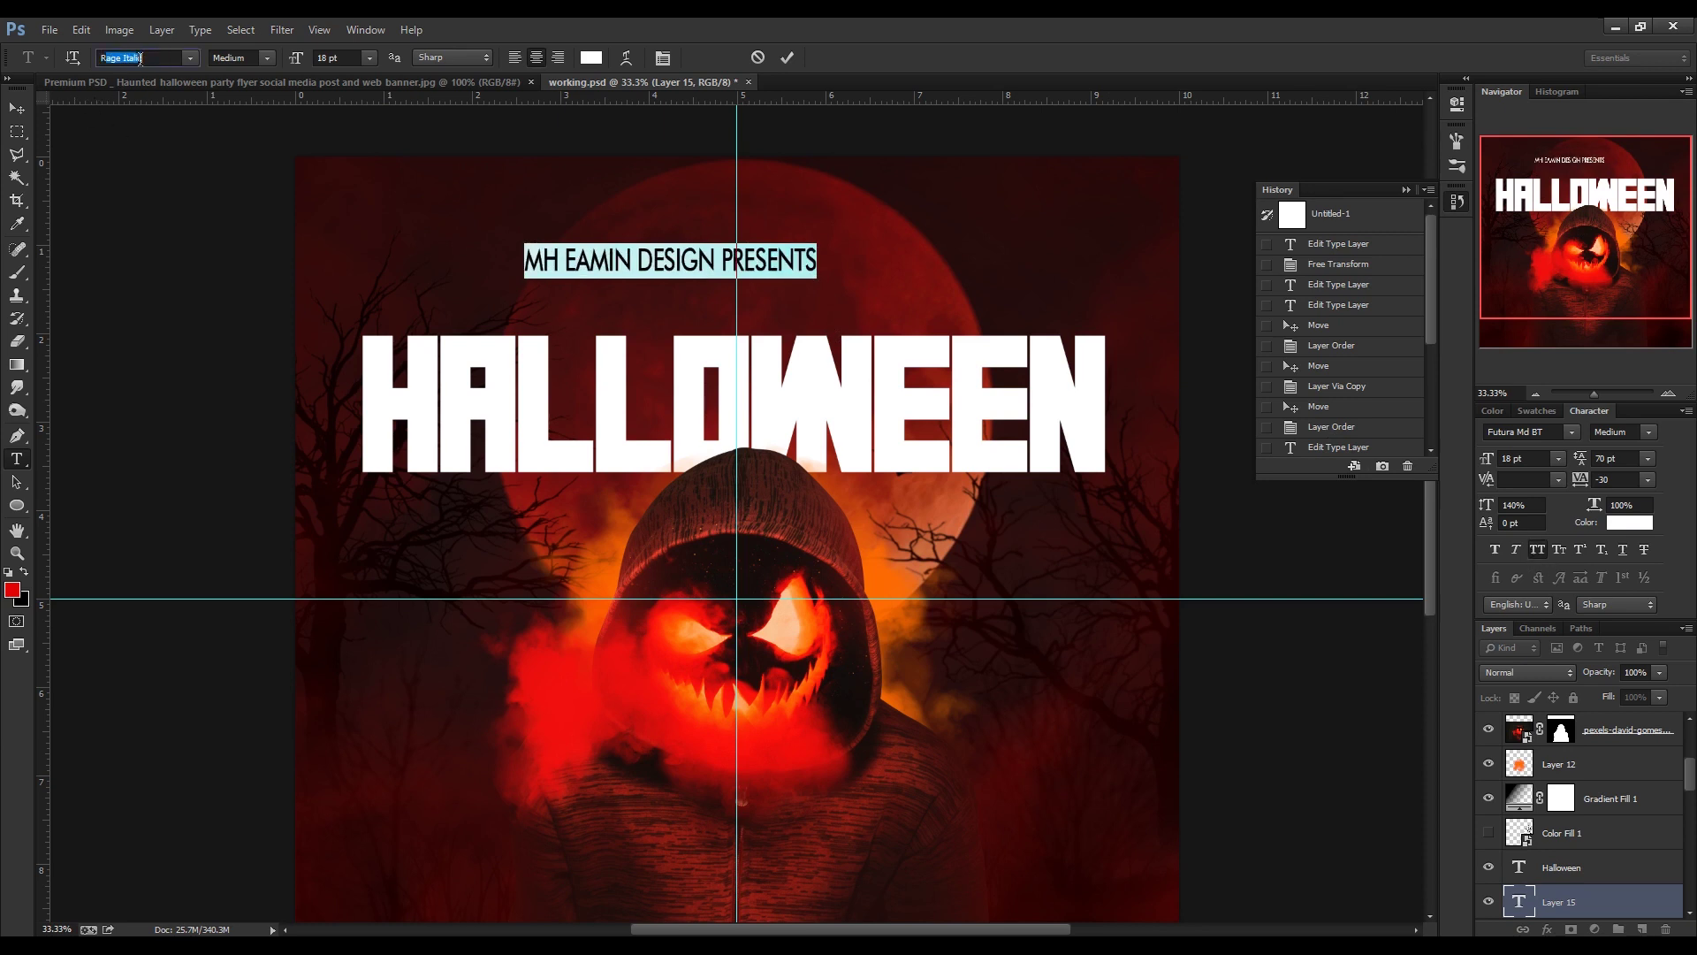
{"action": "type", "text": "Roboto"}
{"action": "key", "text": "Return"}
{"action": "type", "text": "100"}
{"action": "key", "text": "Return"}
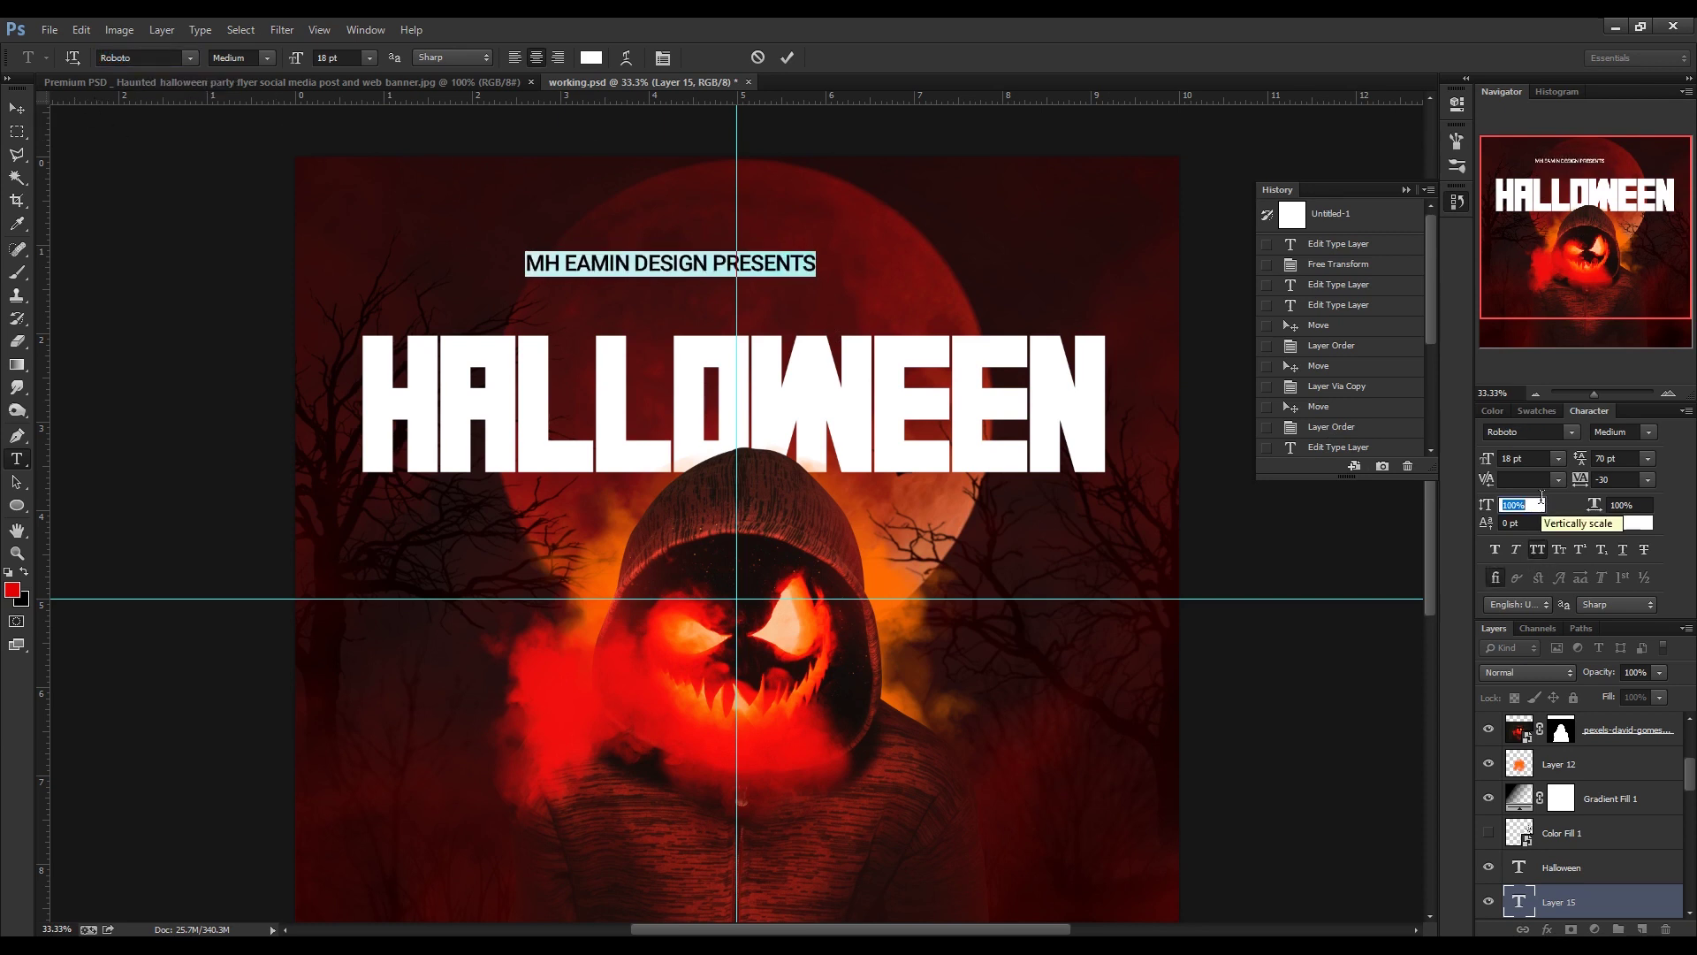
{"action": "left_click", "coordinate": [1648, 479]}
{"action": "left_click", "coordinate": [1627, 664]}
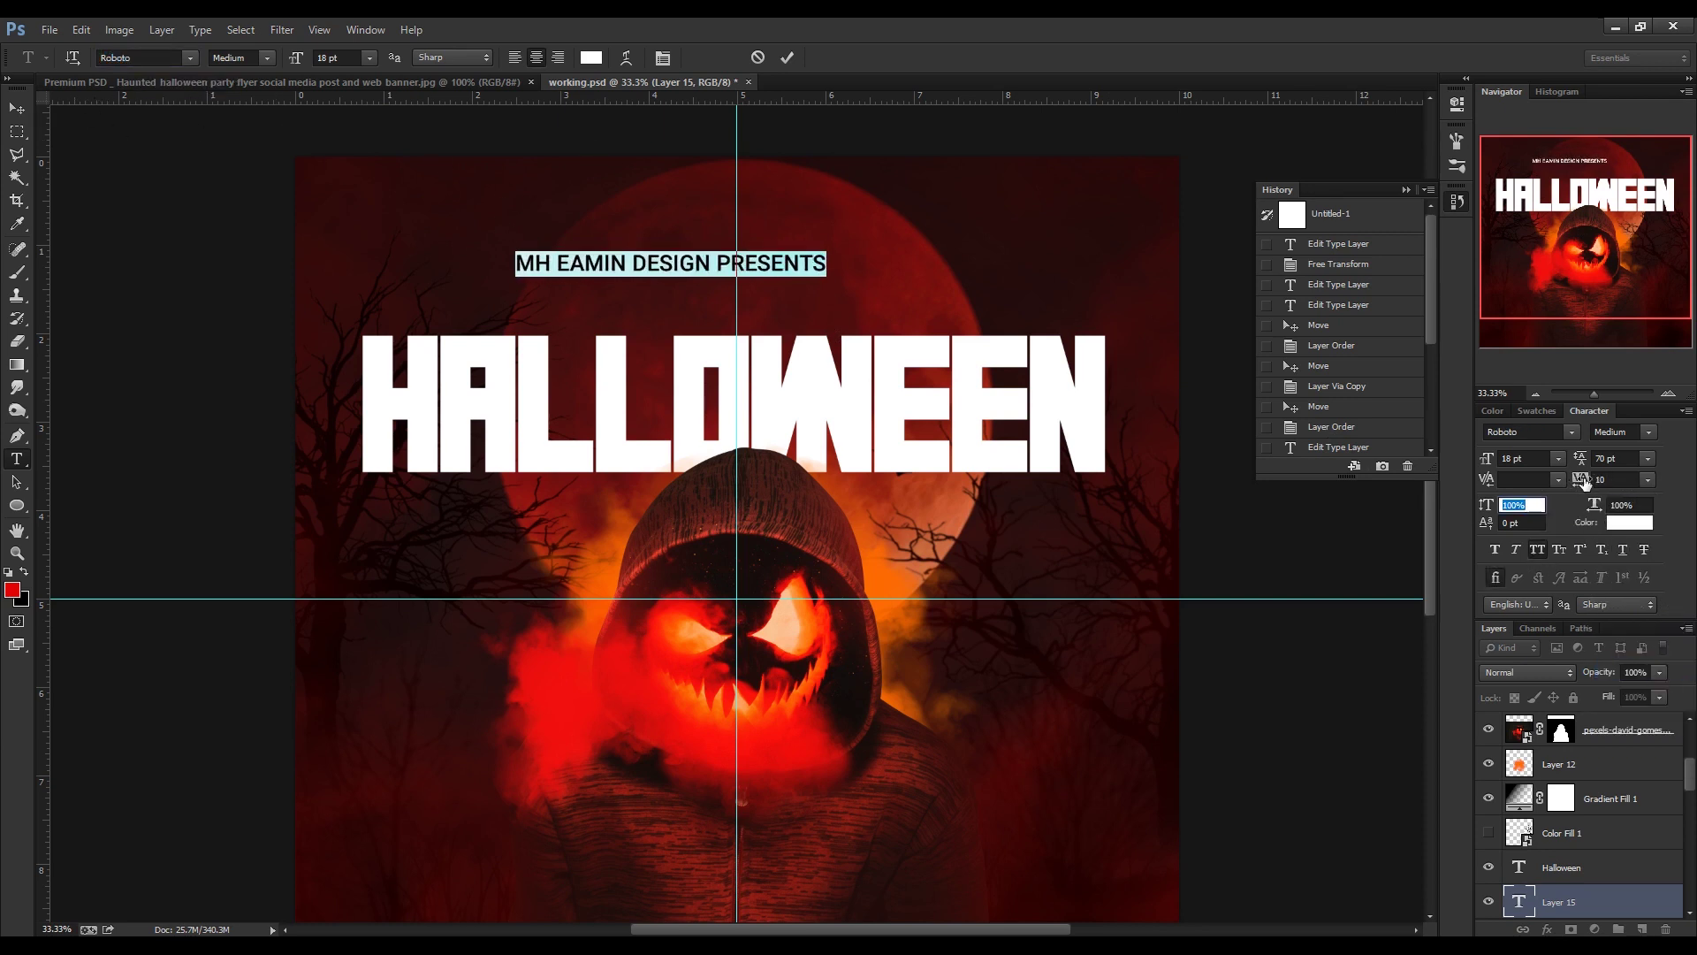
{"action": "left_click_drag", "start_coordinate": [1582, 481], "coordinate": [1644, 481]}
Move the presents line down to sit just above HALLOWEEN
{"action": "key", "text": "ctrl+Return"}
{"action": "key", "text": "ctrl+t"}
{"action": "left_click_drag", "start_coordinate": [856, 267], "coordinate": [856, 298]}
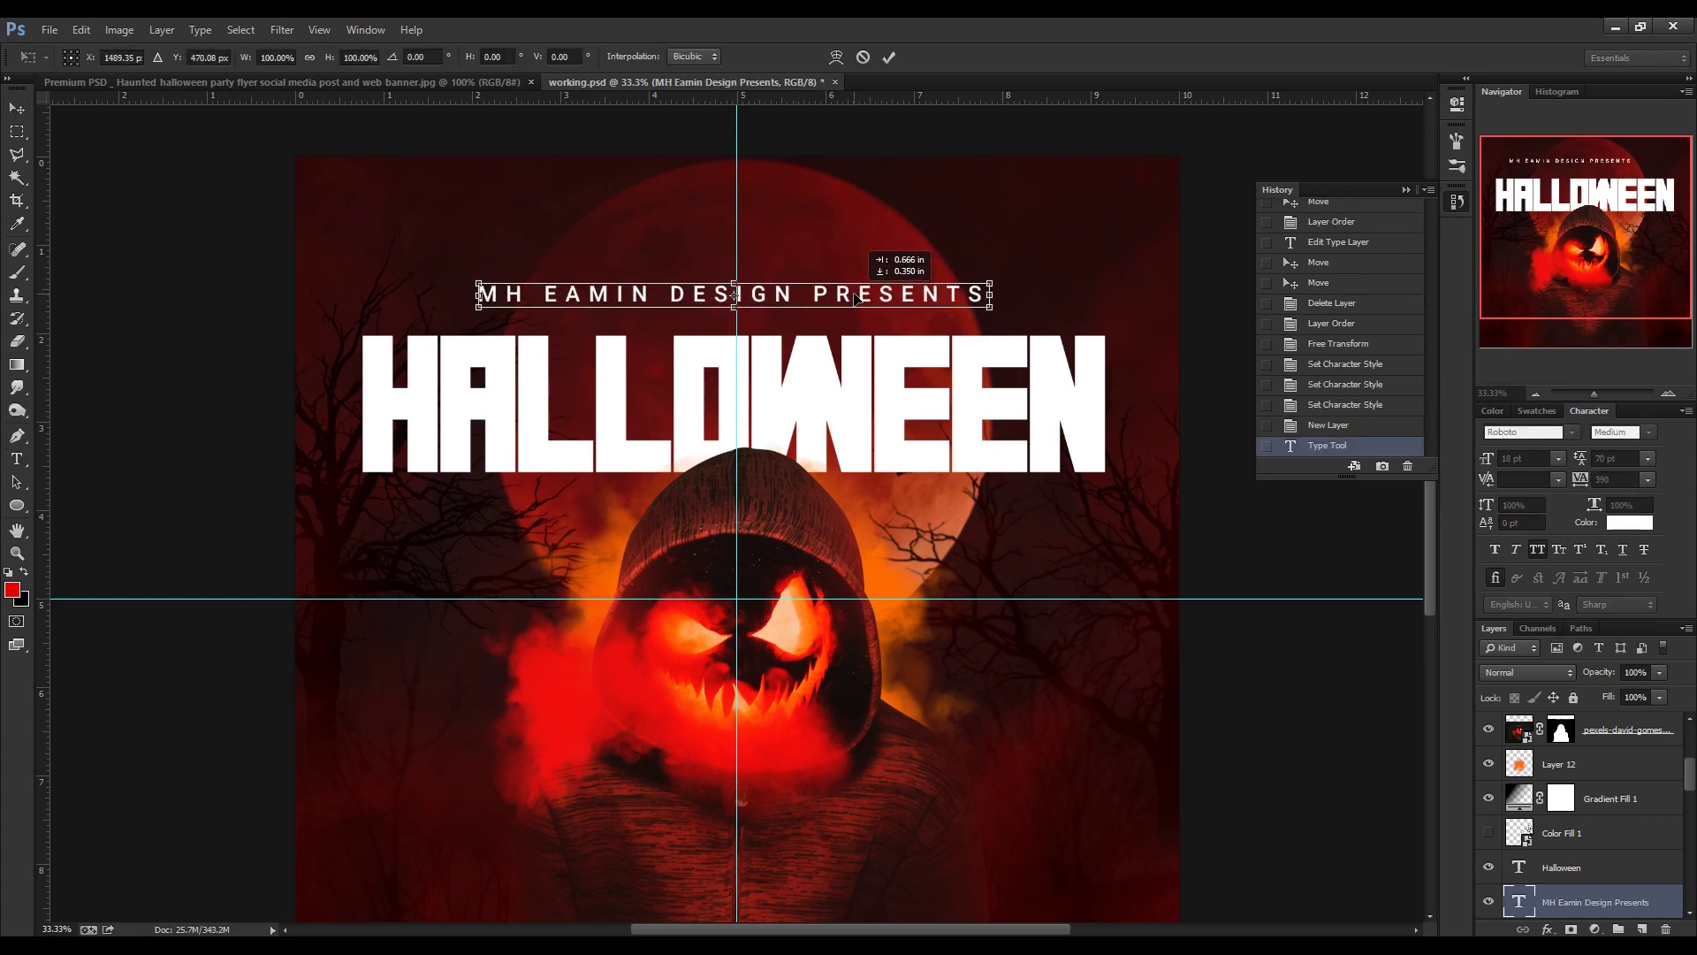
{"action": "key", "text": "Return"}
{"action": "scroll", "coordinate": [736, 512], "scroll_direction": "down", "scroll_amount": 3}
Copy the presents line below HALLOWEEN, retype it as 'haunted', and place it left of the hood
{"action": "left_click", "coordinate": [426, 82]}
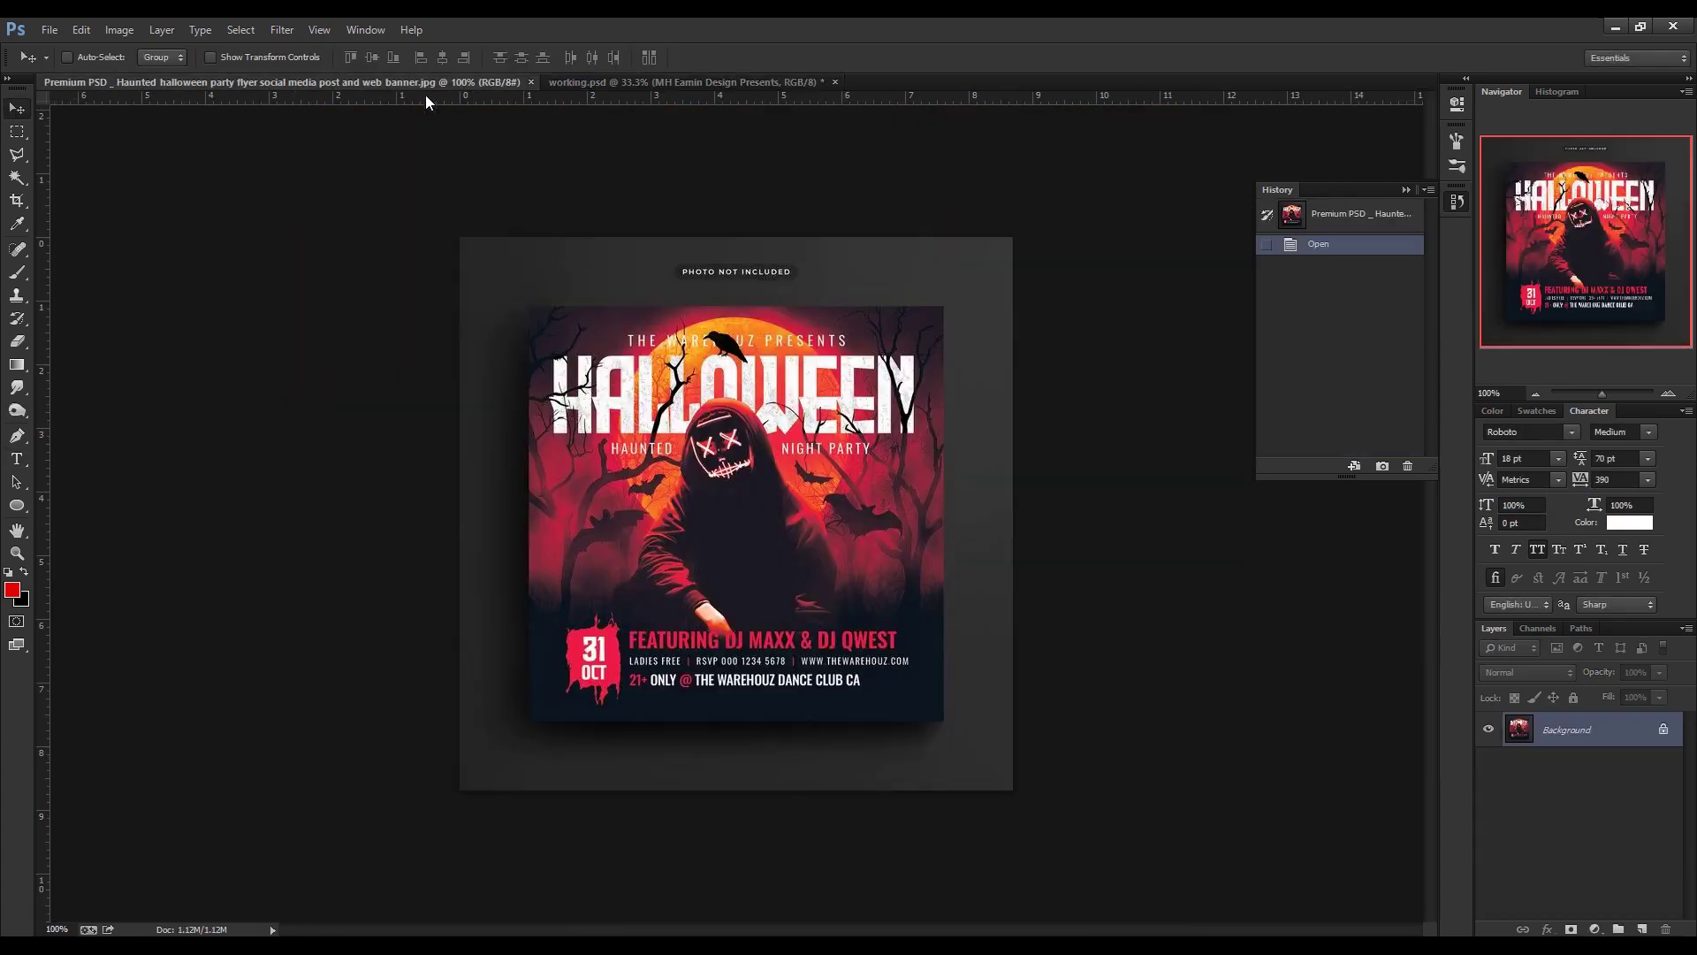
{"action": "left_click", "coordinate": [618, 82]}
{"action": "key", "text": "ctrl+j"}
{"action": "left_click_drag", "start_coordinate": [772, 321], "coordinate": [772, 528]}
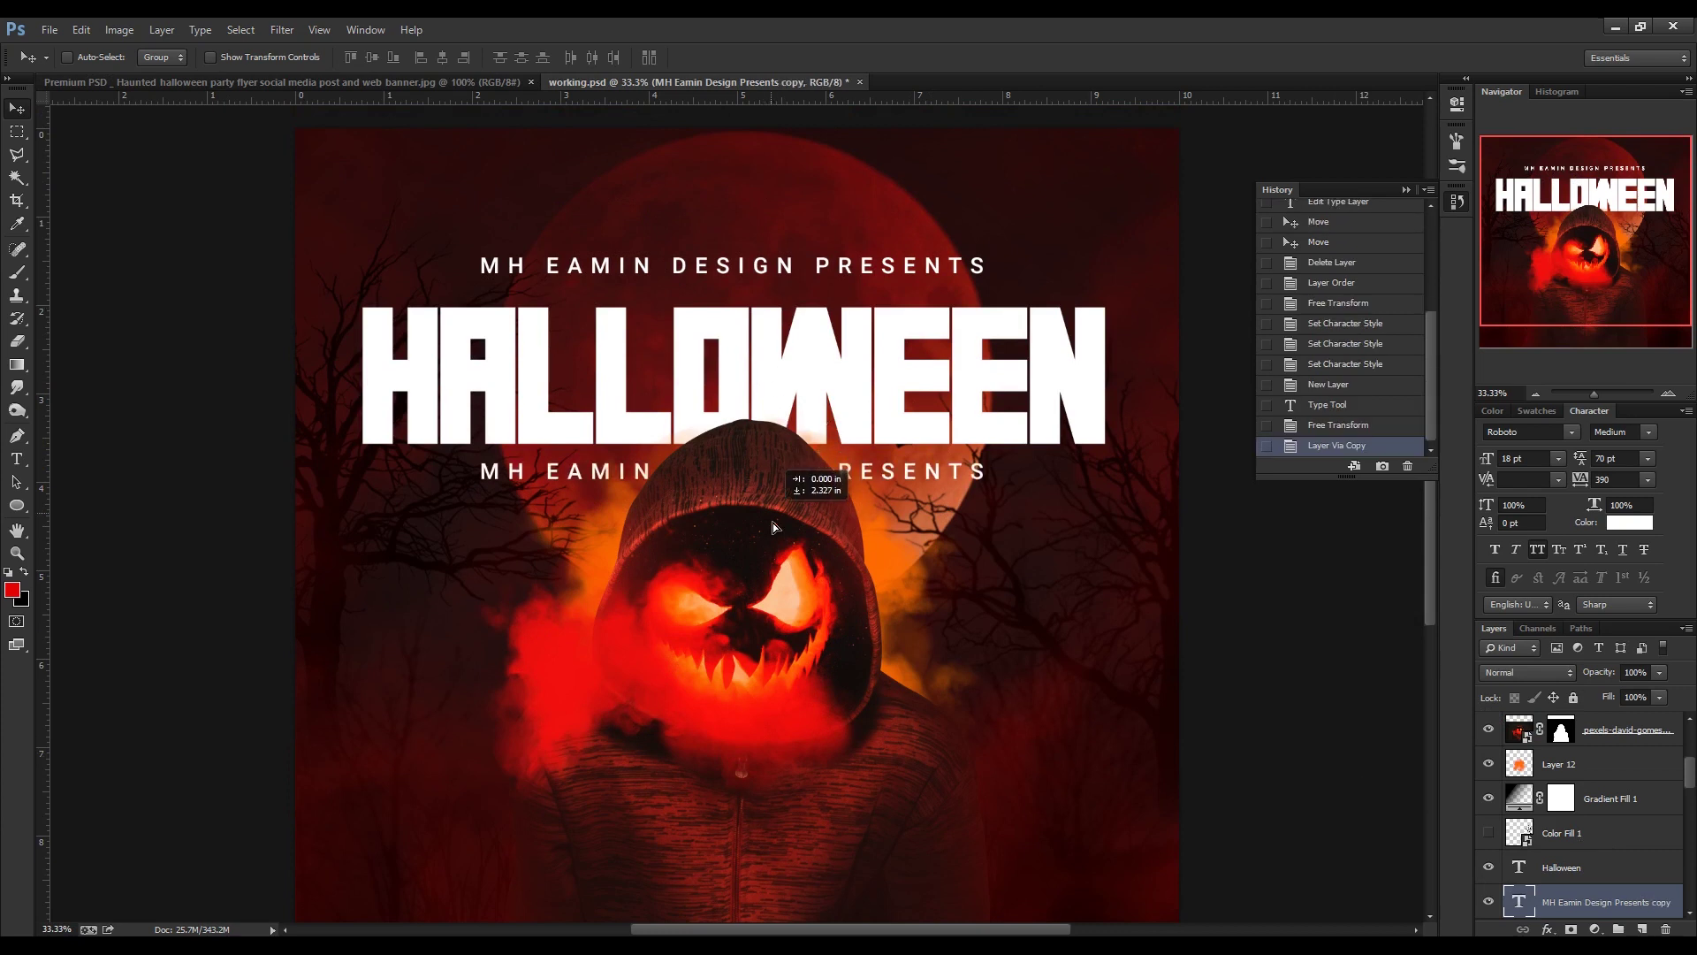
{"action": "double_click", "coordinate": [1520, 902]}
{"action": "key", "text": "BackSpace"}
{"action": "type", "text": "haunted"}
{"action": "left_click", "coordinate": [16, 107]}
{"action": "left_click_drag", "start_coordinate": [896, 548], "coordinate": [916, 548]}
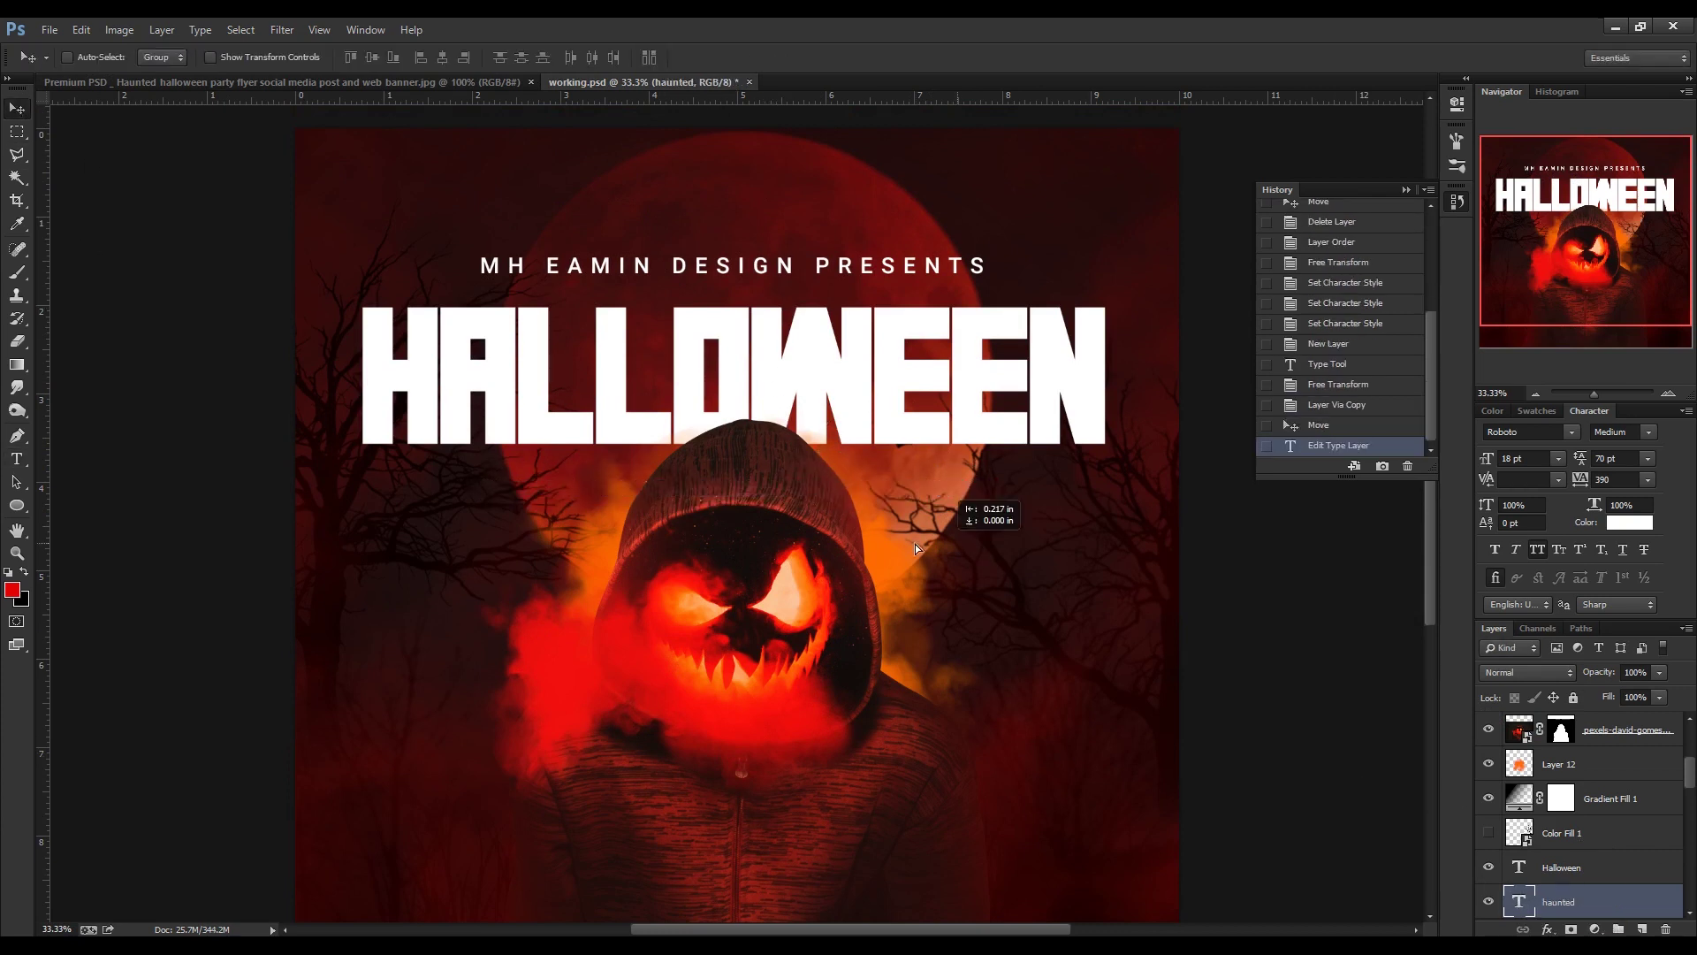
Duplicate HAUNTED to the right of the hood and retype it as 'night party'
{"action": "left_click_drag", "start_coordinate": [775, 555], "coordinate": [778, 555]}
{"action": "key", "text": "ctrl+j"}
{"action": "left_click_drag", "start_coordinate": [550, 514], "coordinate": [947, 514]}
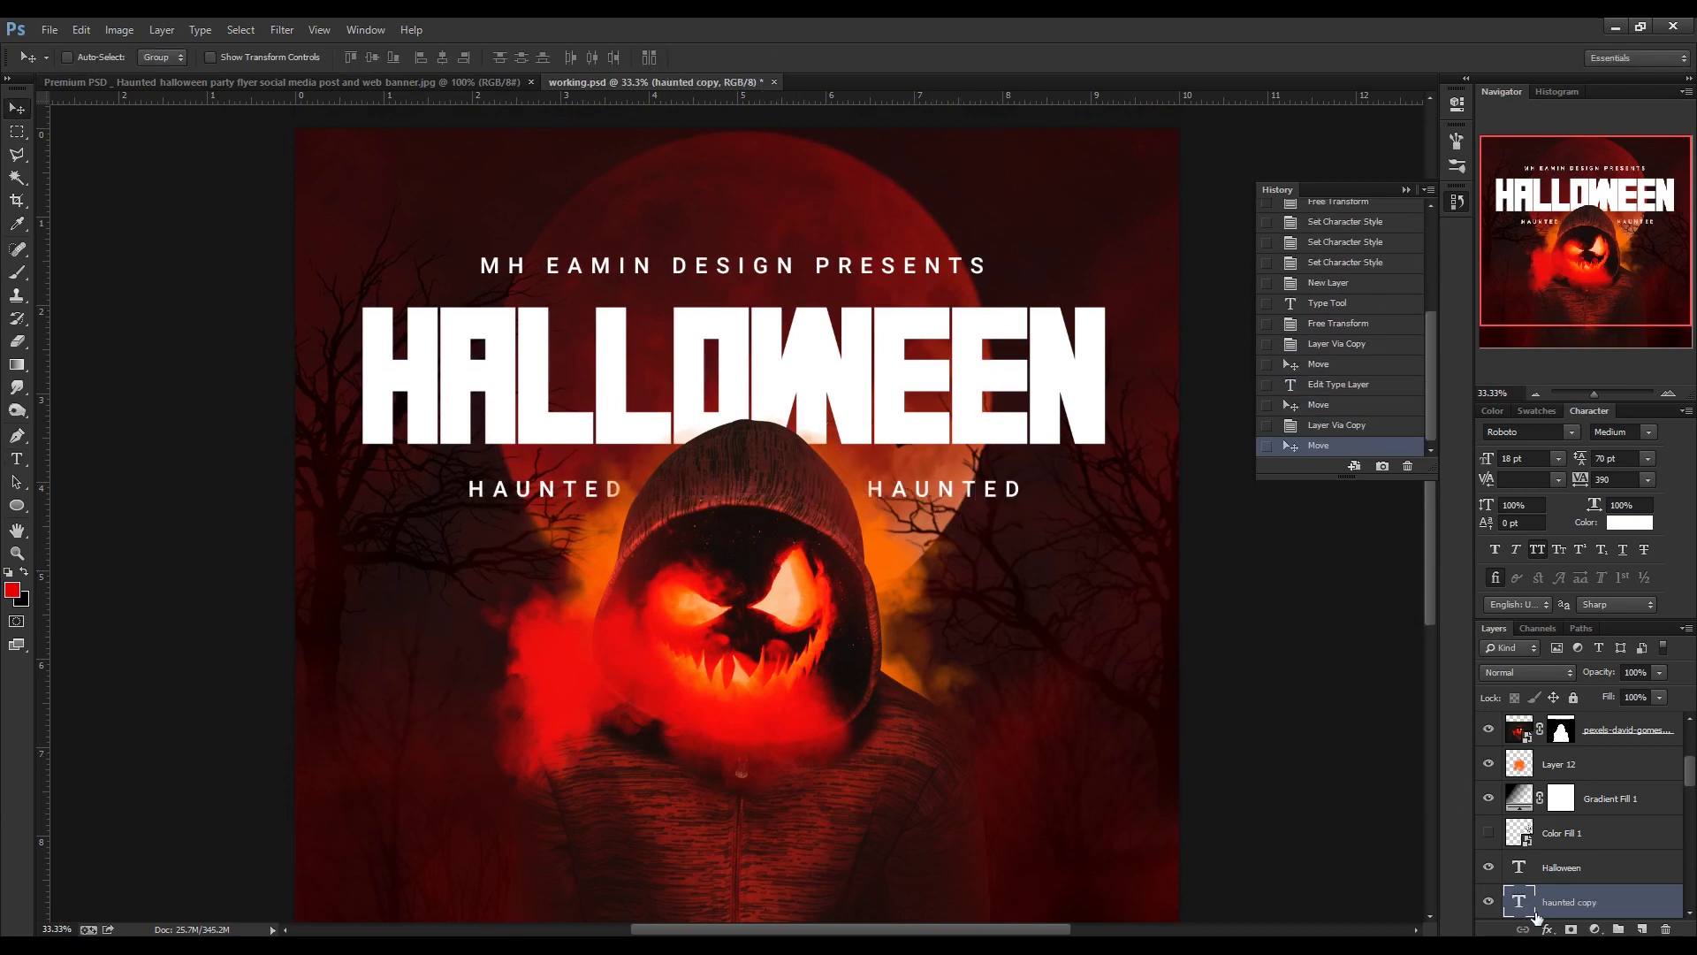
{"action": "double_click", "coordinate": [1517, 901]}
{"action": "type", "text": "night party"}
{"action": "key", "text": "ctrl+Return"}
{"action": "key", "text": "v"}
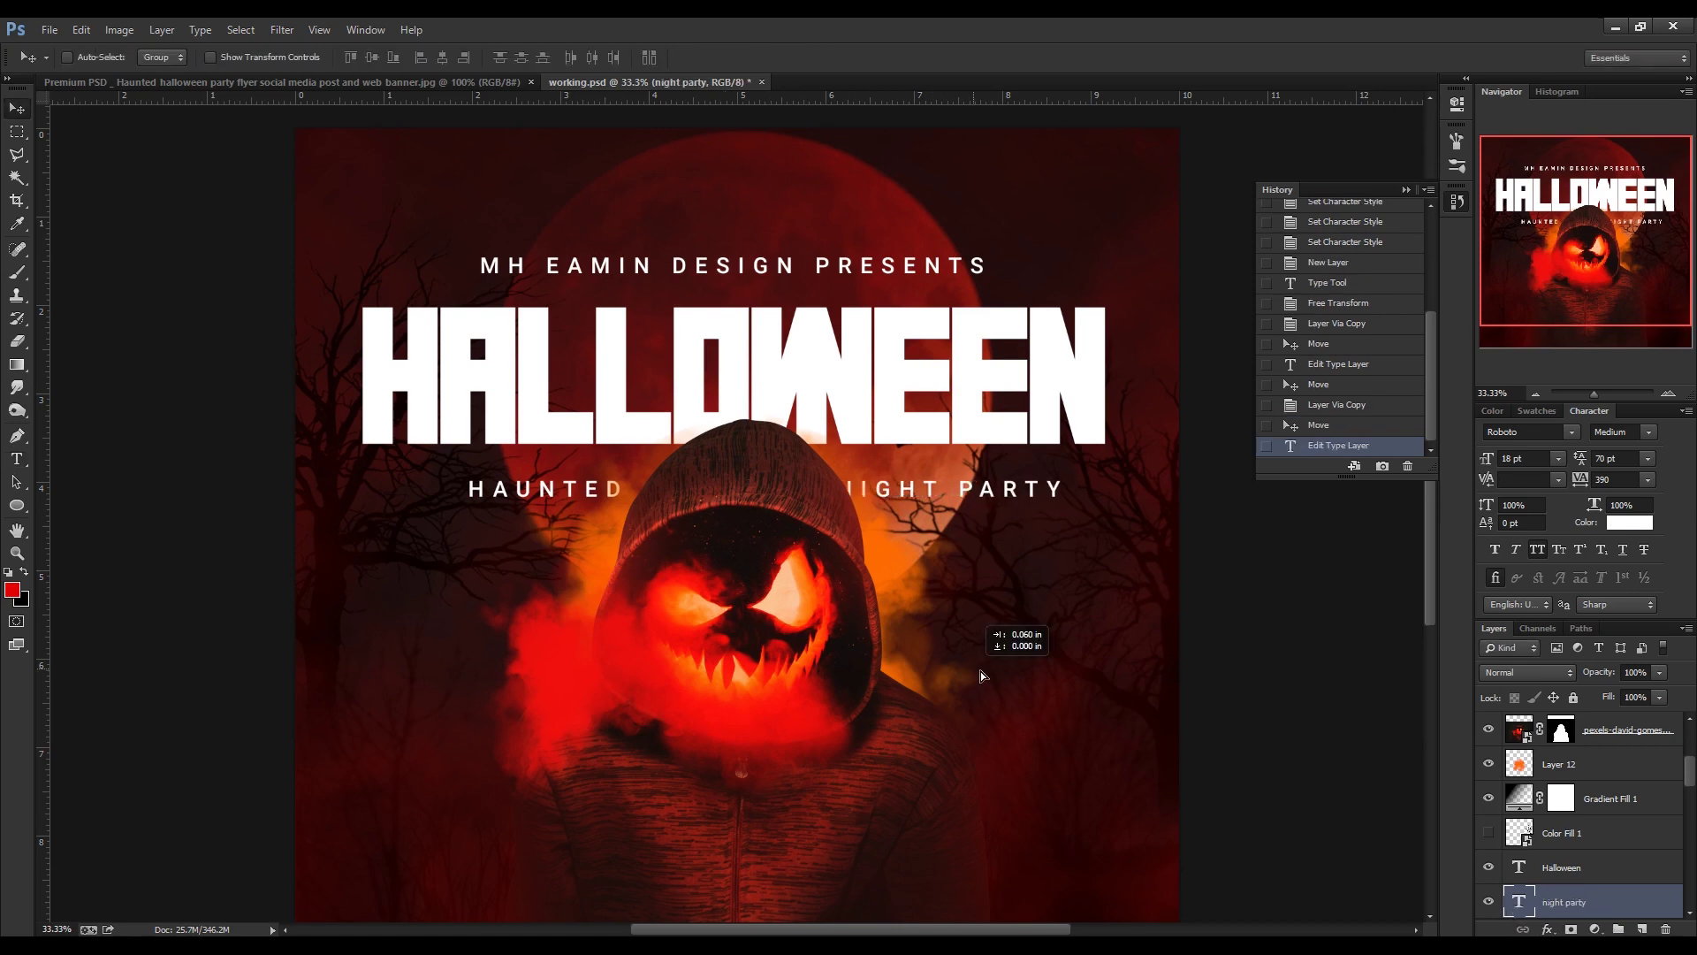
{"action": "left_click_drag", "start_coordinate": [973, 680], "coordinate": [997, 687]}
Nudge NIGHT PARTY slightly left, comparing the layout with the reference flyer
{"action": "key", "text": "ctrl+minus"}
{"action": "key", "text": "ctrl+minus"}
{"action": "left_click", "coordinate": [476, 81]}
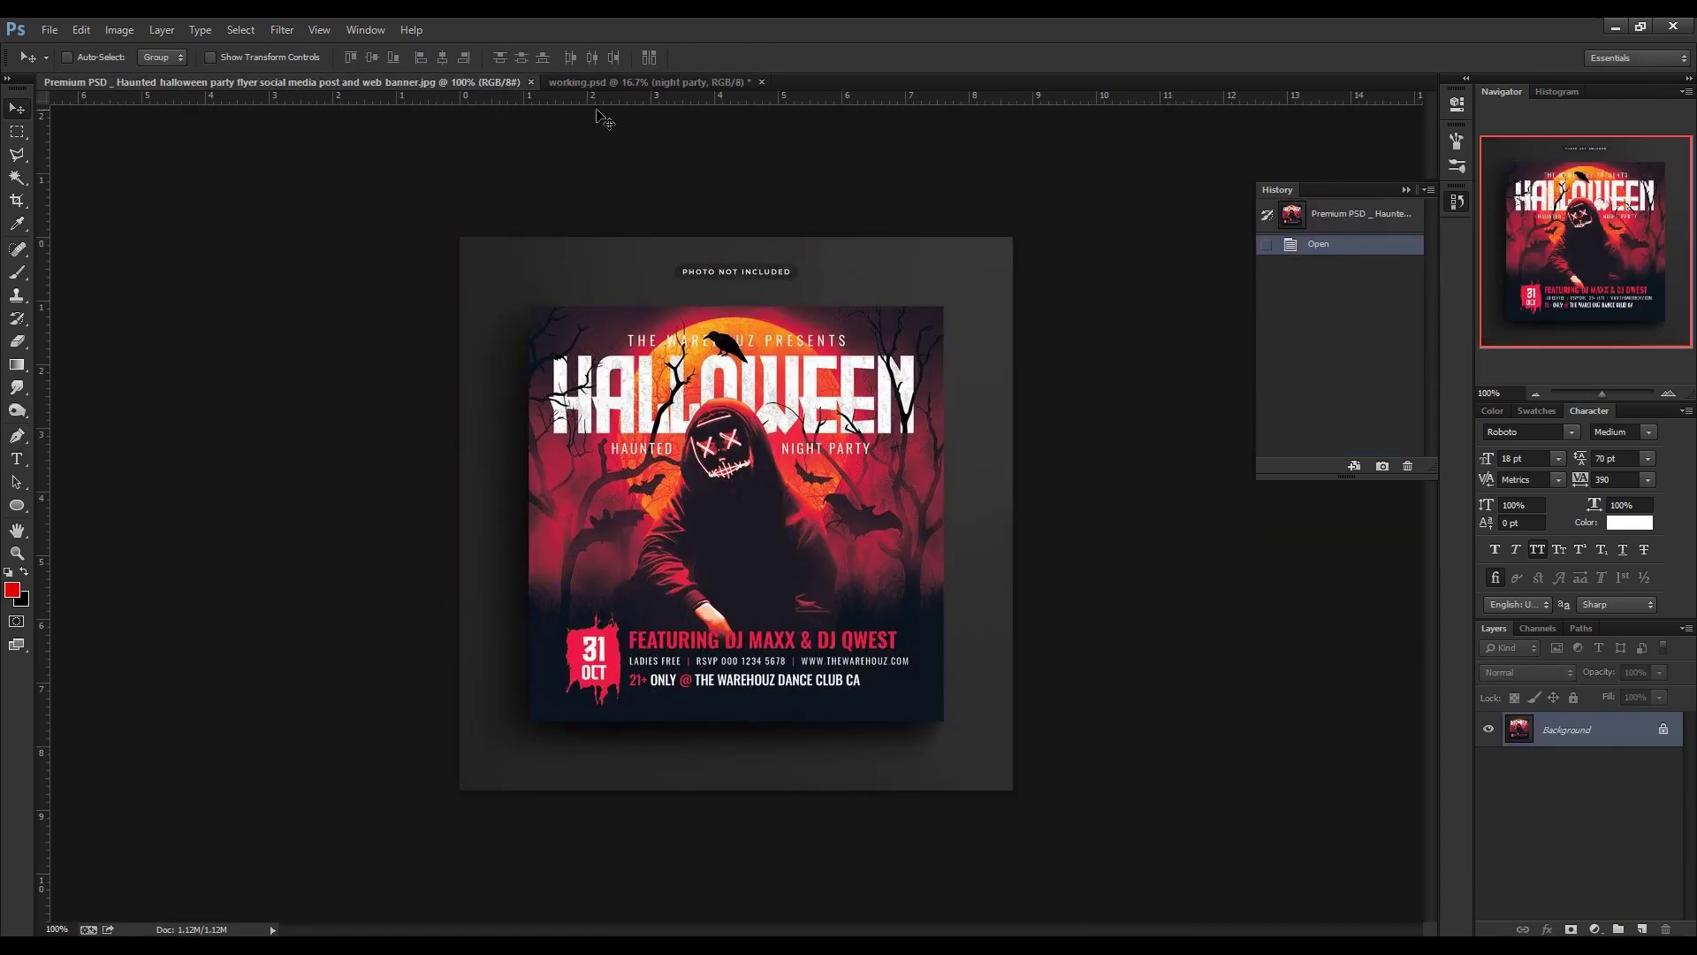
{"action": "left_click", "coordinate": [613, 85]}
{"action": "double_click", "coordinate": [1518, 902]}
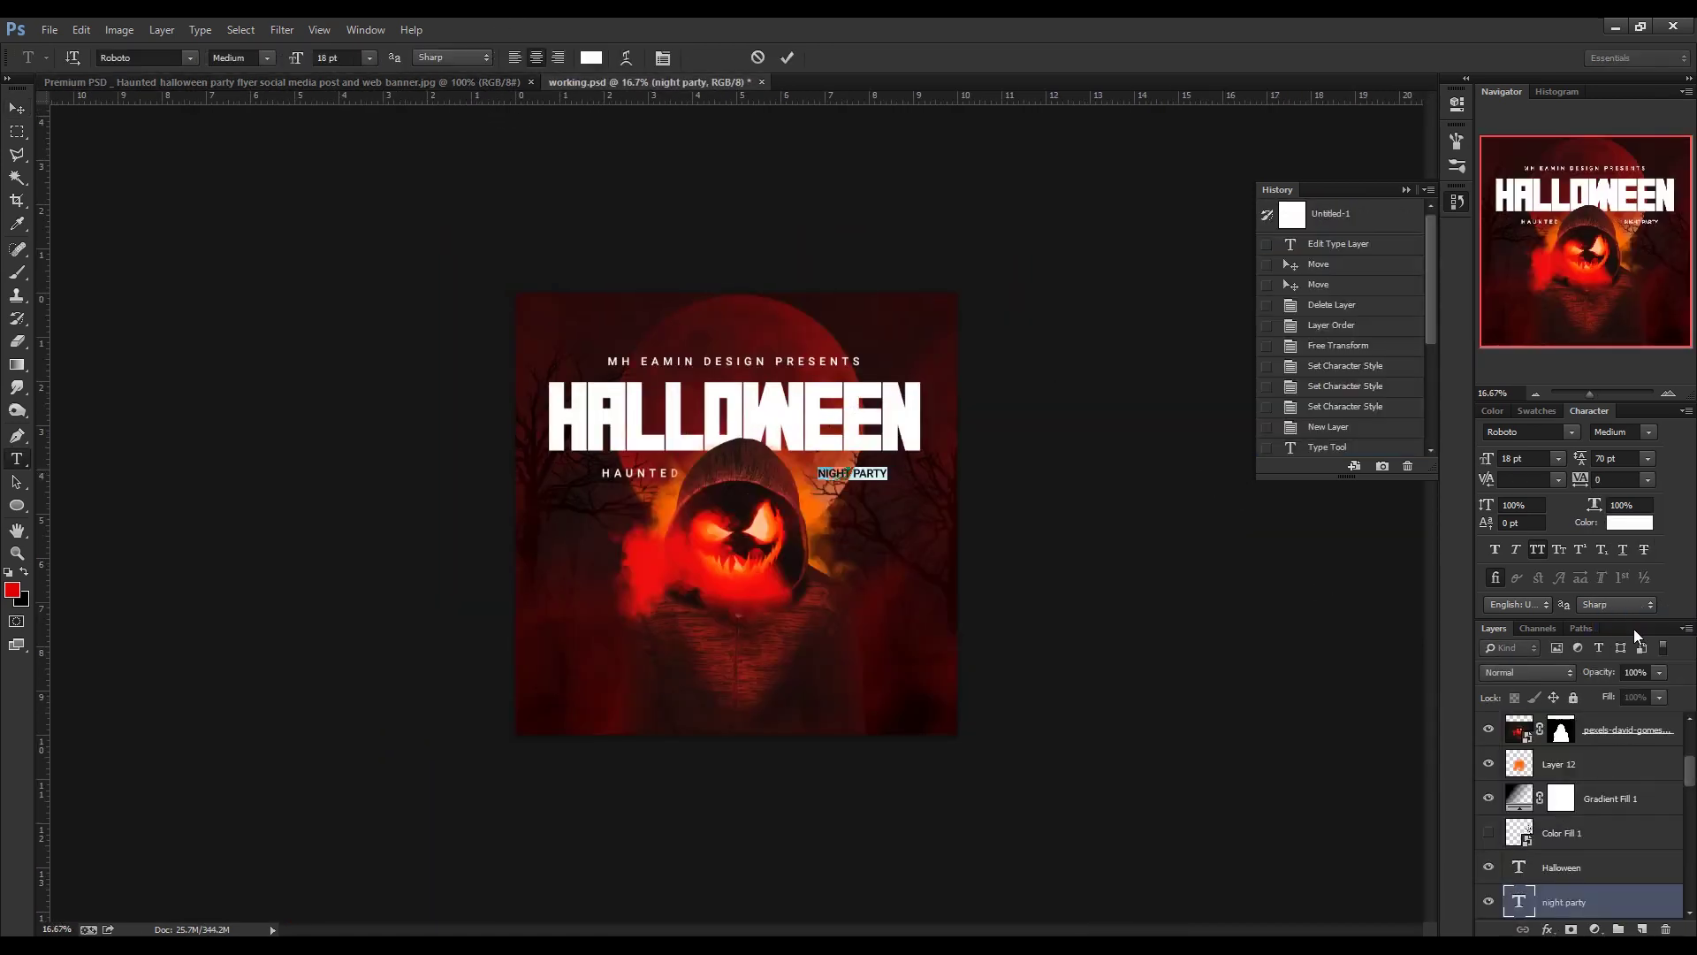
{"action": "key", "text": "ctrl+Return"}
{"action": "key", "text": "v"}
{"action": "key", "text": "Left"}
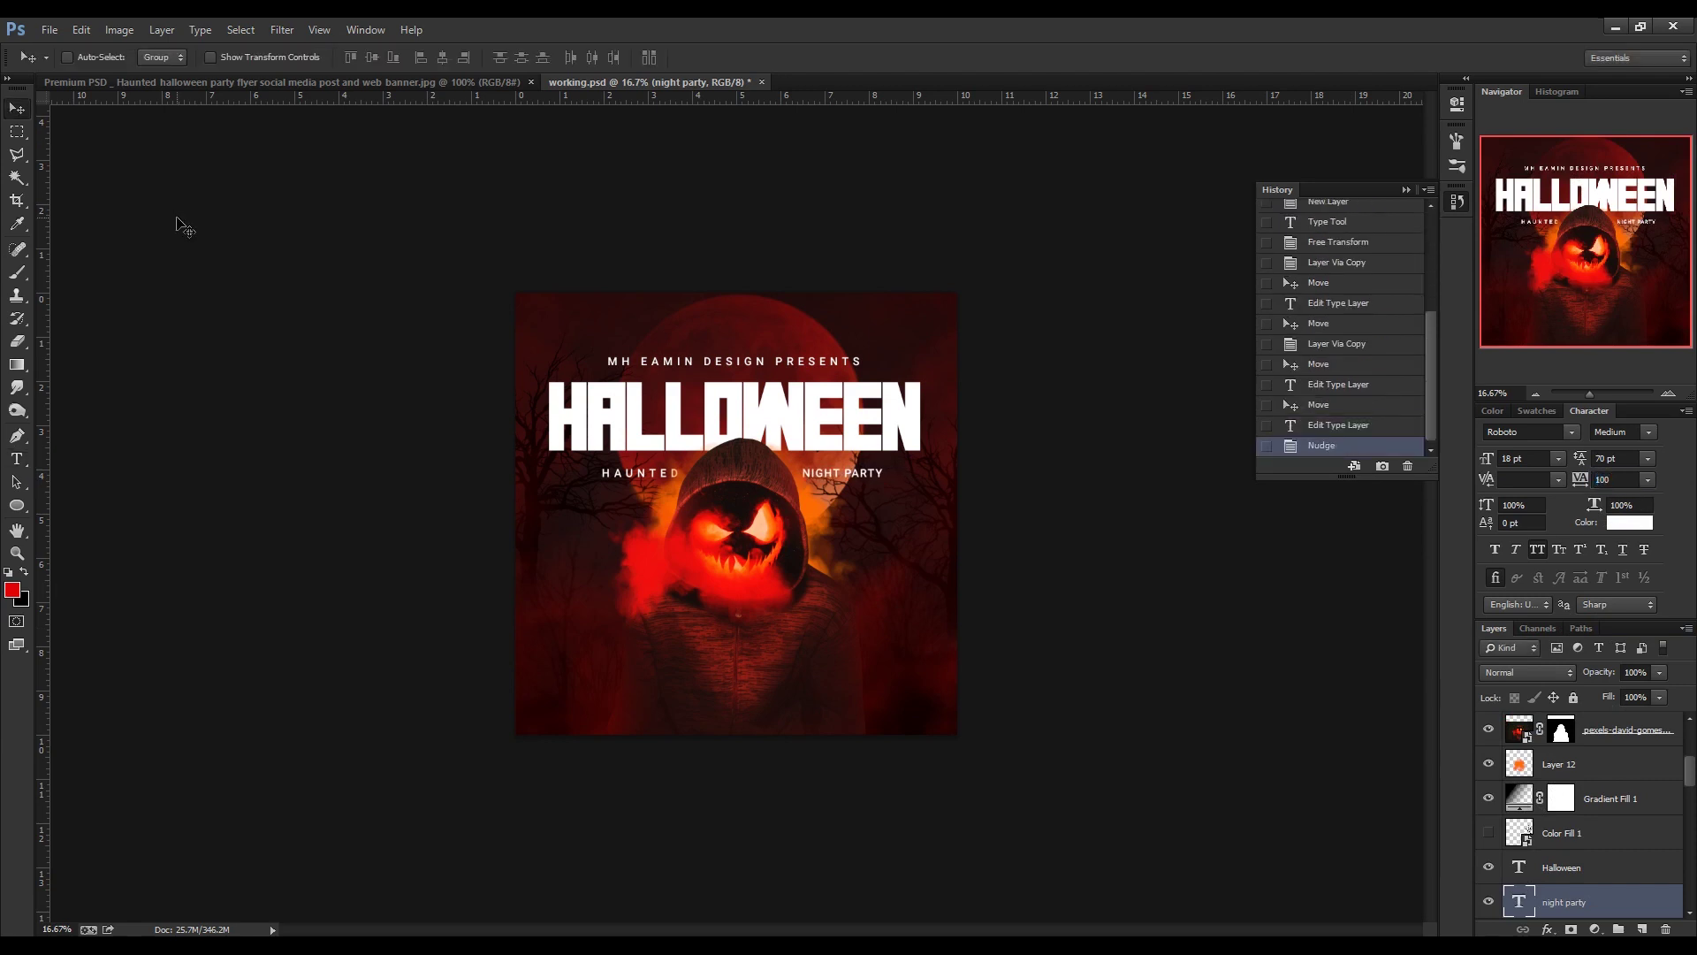
{"action": "key", "text": "ctrl+Tab"}
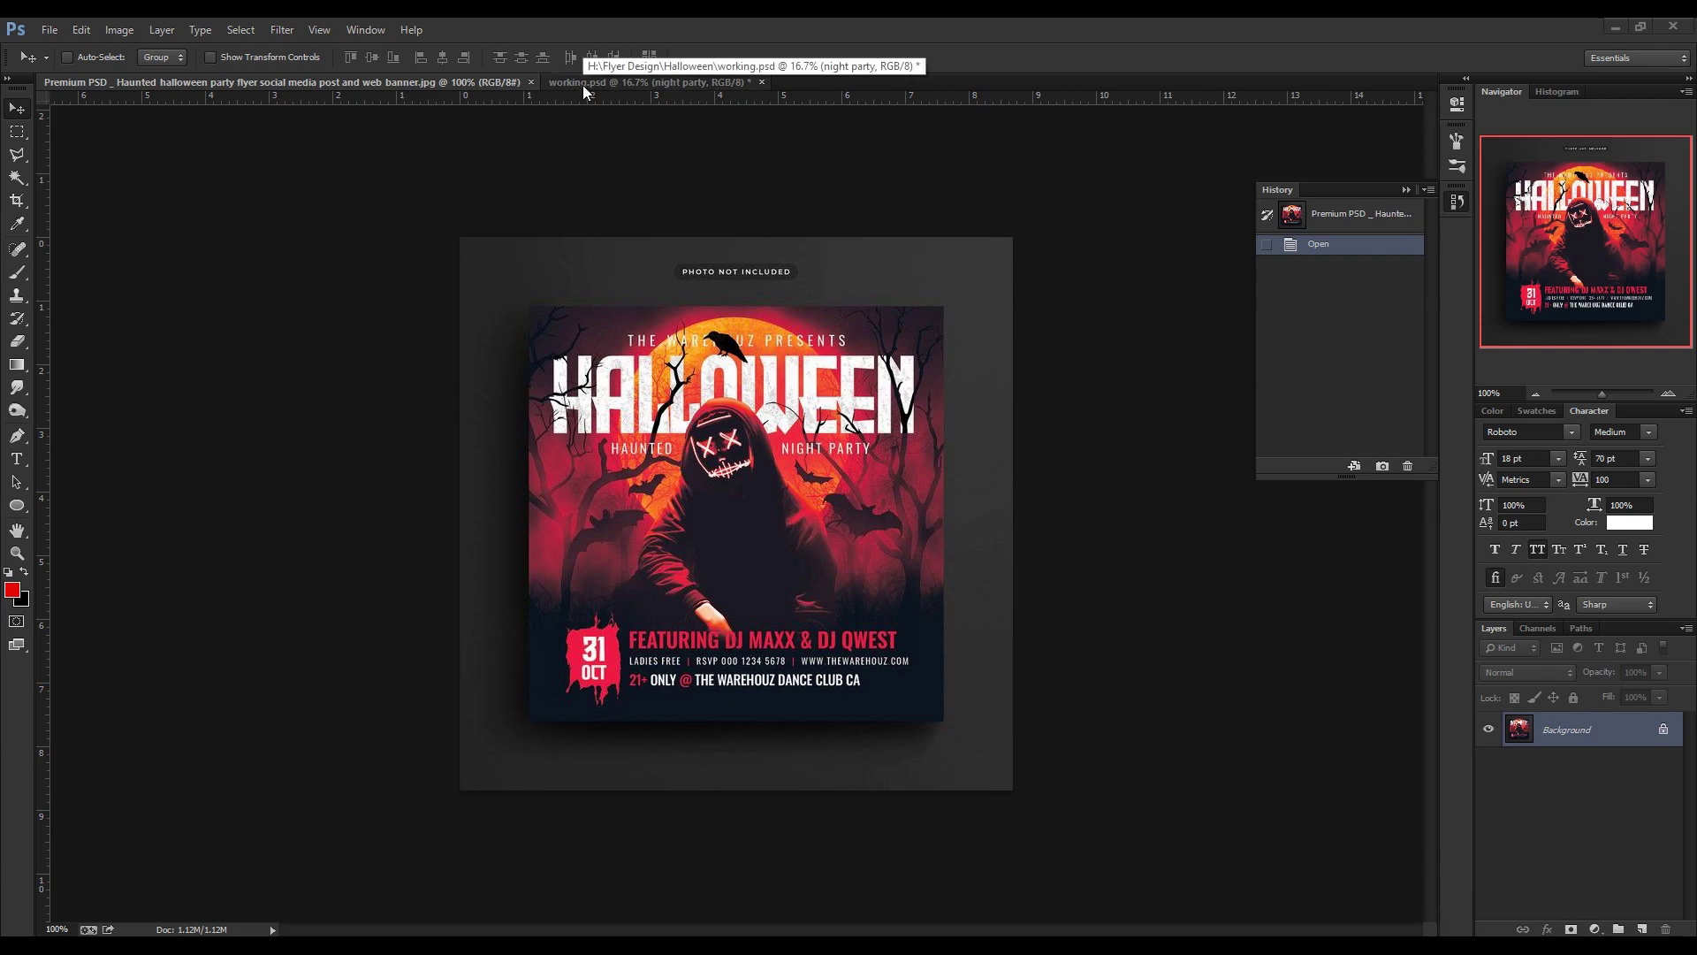
{"action": "left_click", "coordinate": [582, 85]}
Group the figure artwork layers and toggle the group's visibility to check it
{"action": "key", "text": "ctrl+plus"}
{"action": "left_click", "coordinate": [1582, 798]}
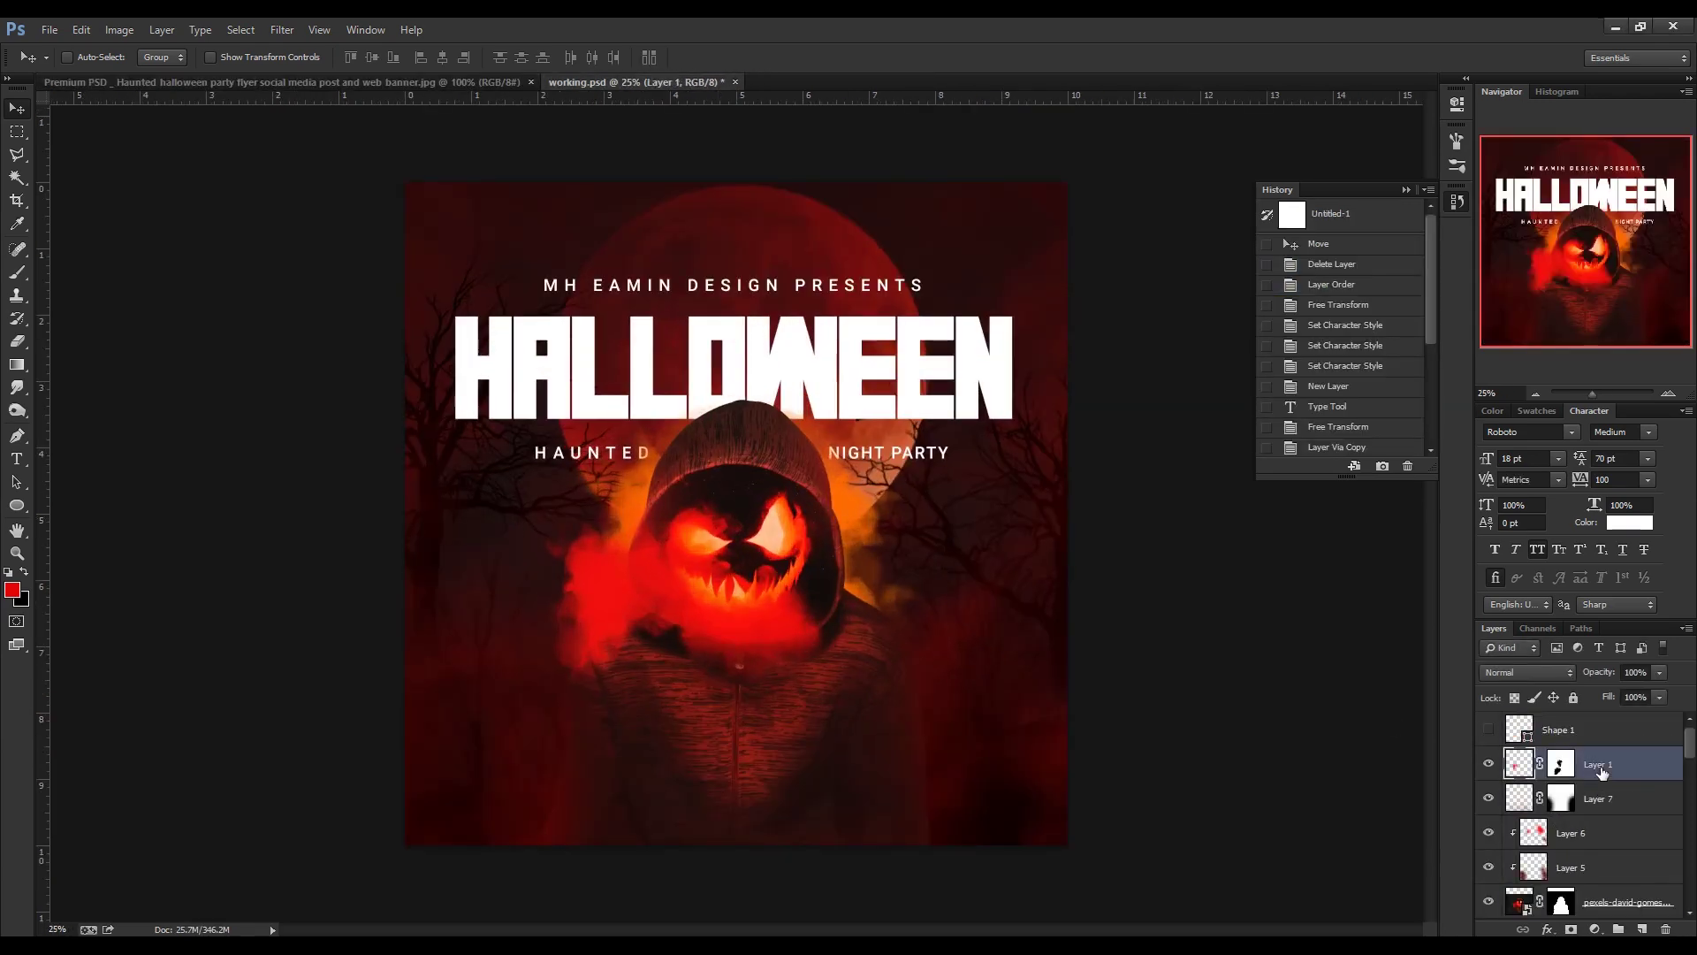
{"action": "left_click", "coordinate": [1582, 729], "text": "shift"}
{"action": "key", "text": "ctrl+g"}
{"action": "left_click", "coordinate": [1489, 722]}
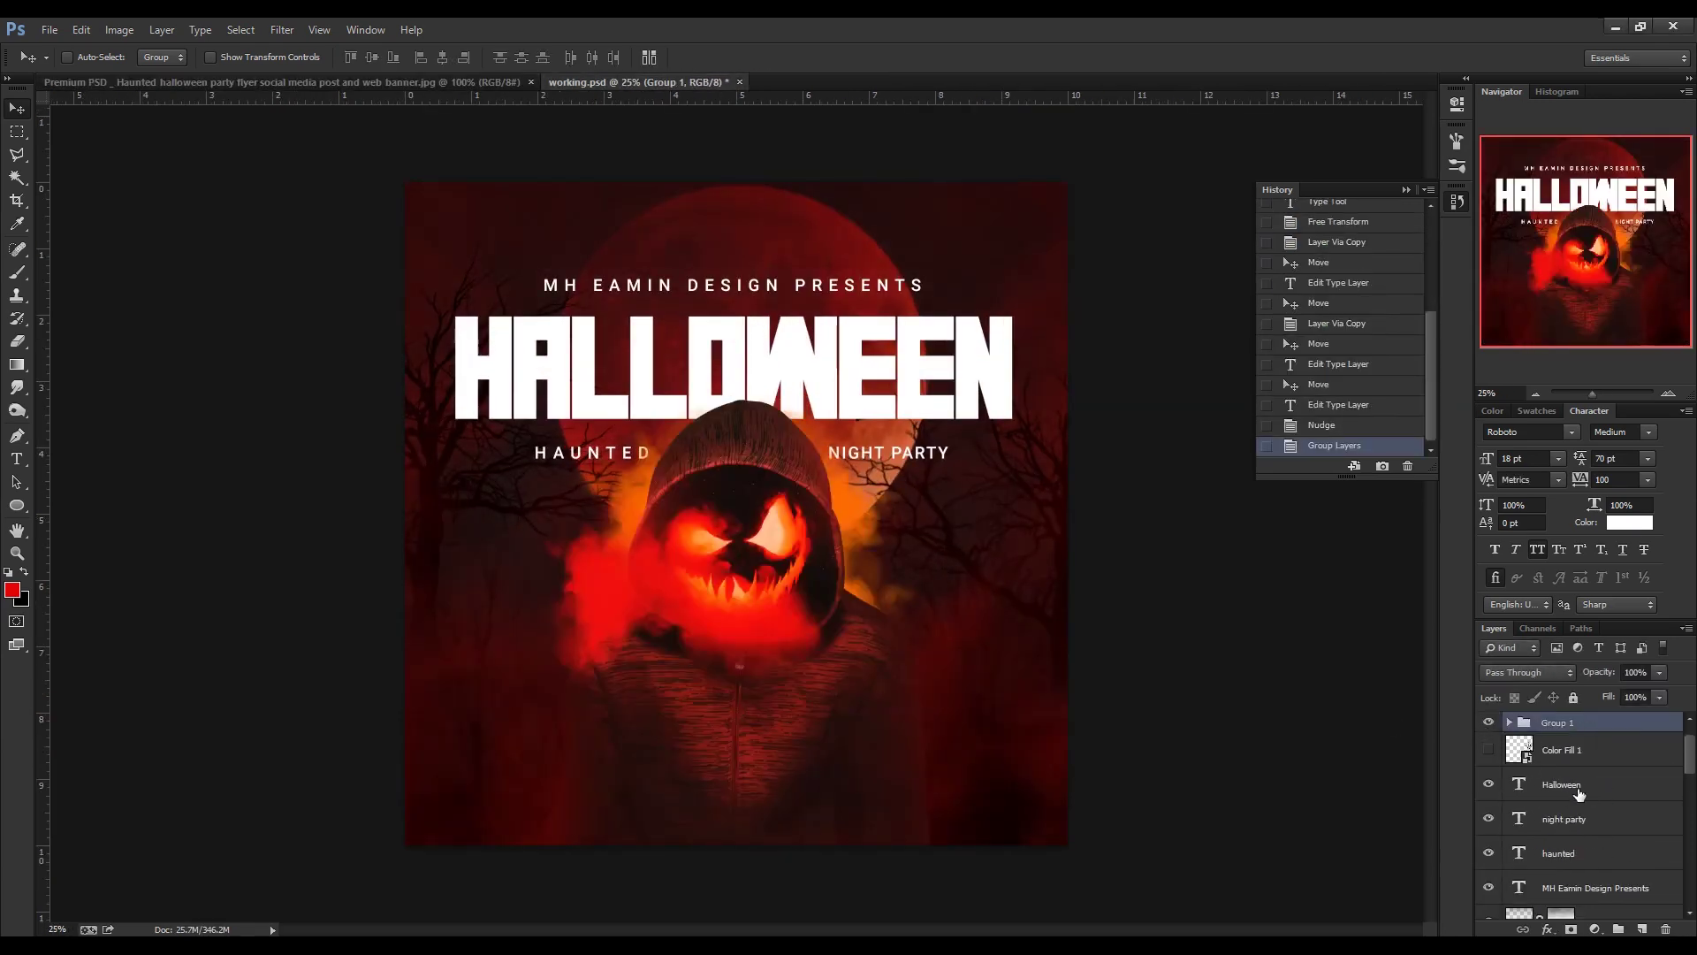
{"action": "left_click", "coordinate": [1510, 722]}
Move the bat layer up near the moon
{"action": "scroll", "coordinate": [1591, 796], "scroll_direction": "down", "scroll_amount": 3}
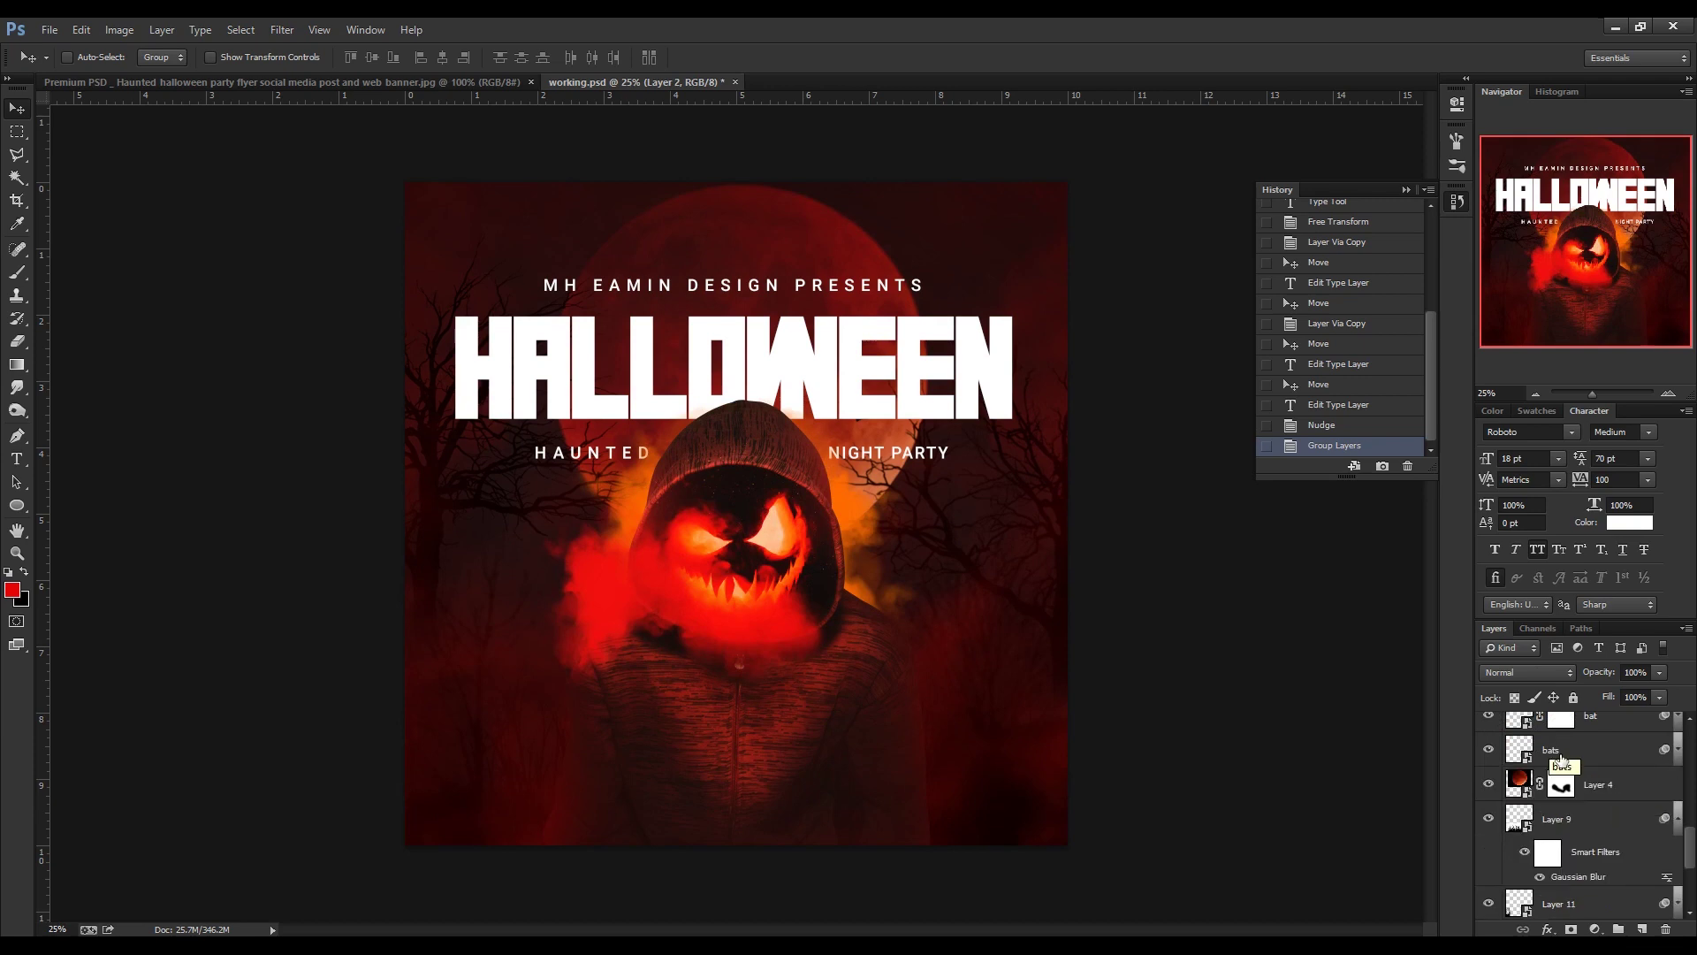
{"action": "left_click", "coordinate": [1635, 721]}
{"action": "scroll", "coordinate": [1600, 764], "scroll_direction": "up", "scroll_amount": 2}
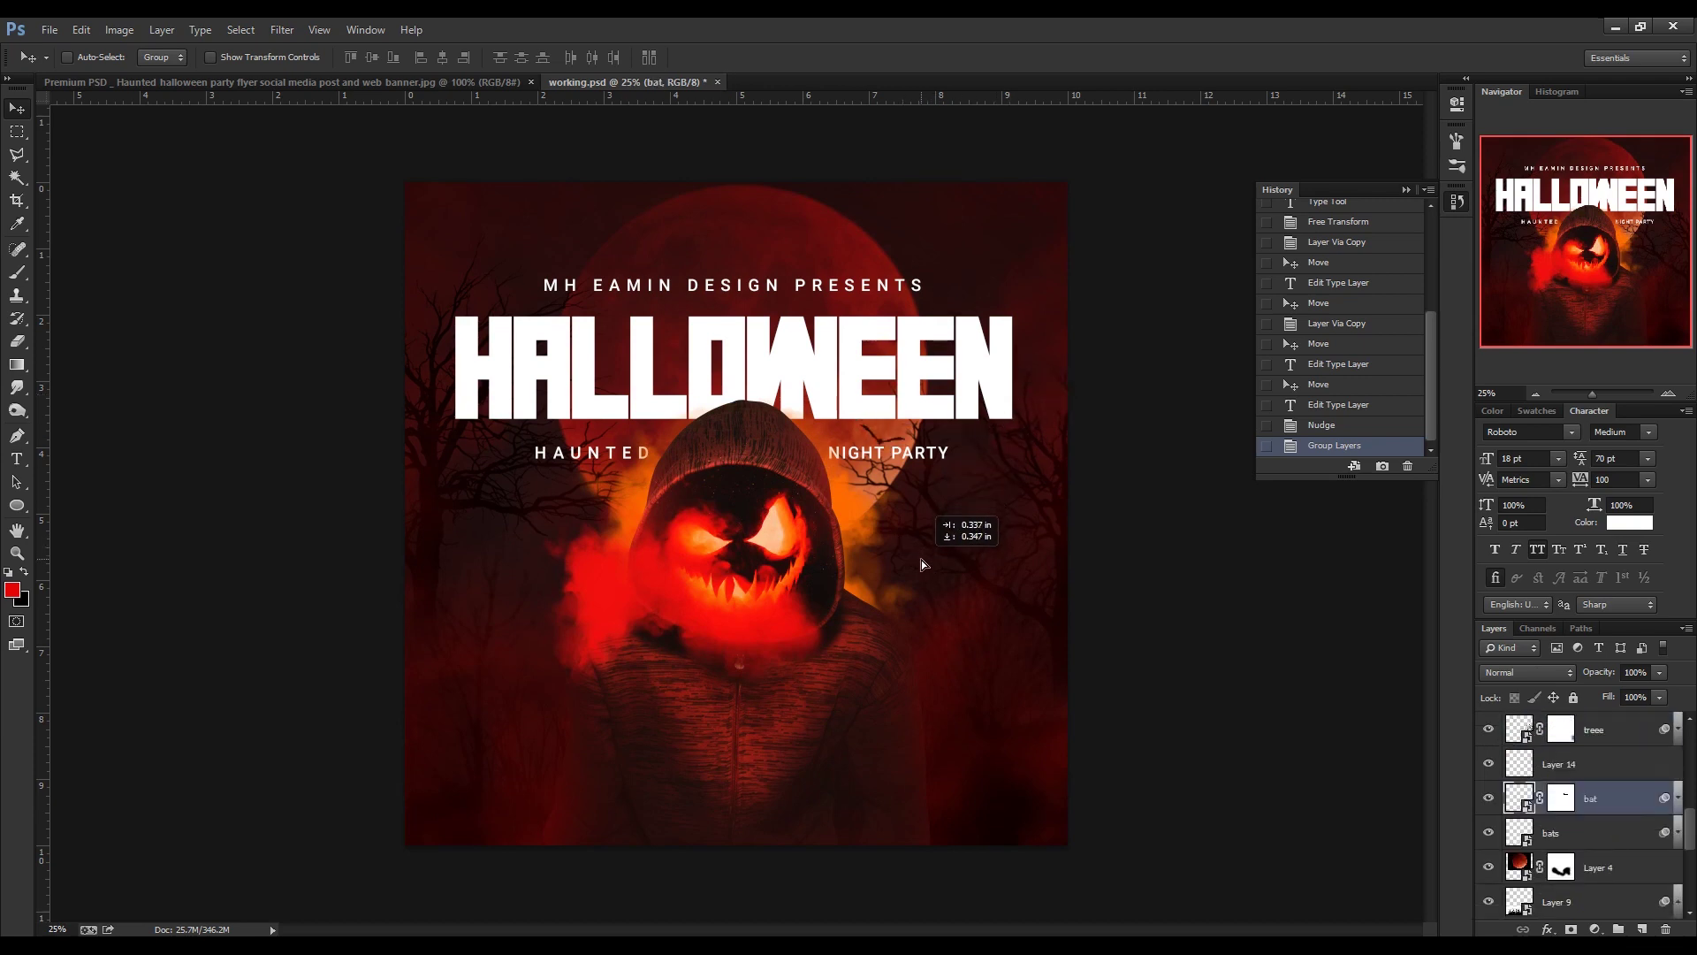
{"action": "left_click_drag", "start_coordinate": [928, 552], "coordinate": [921, 560]}
{"action": "left_click_drag", "start_coordinate": [934, 630], "coordinate": [902, 465]}
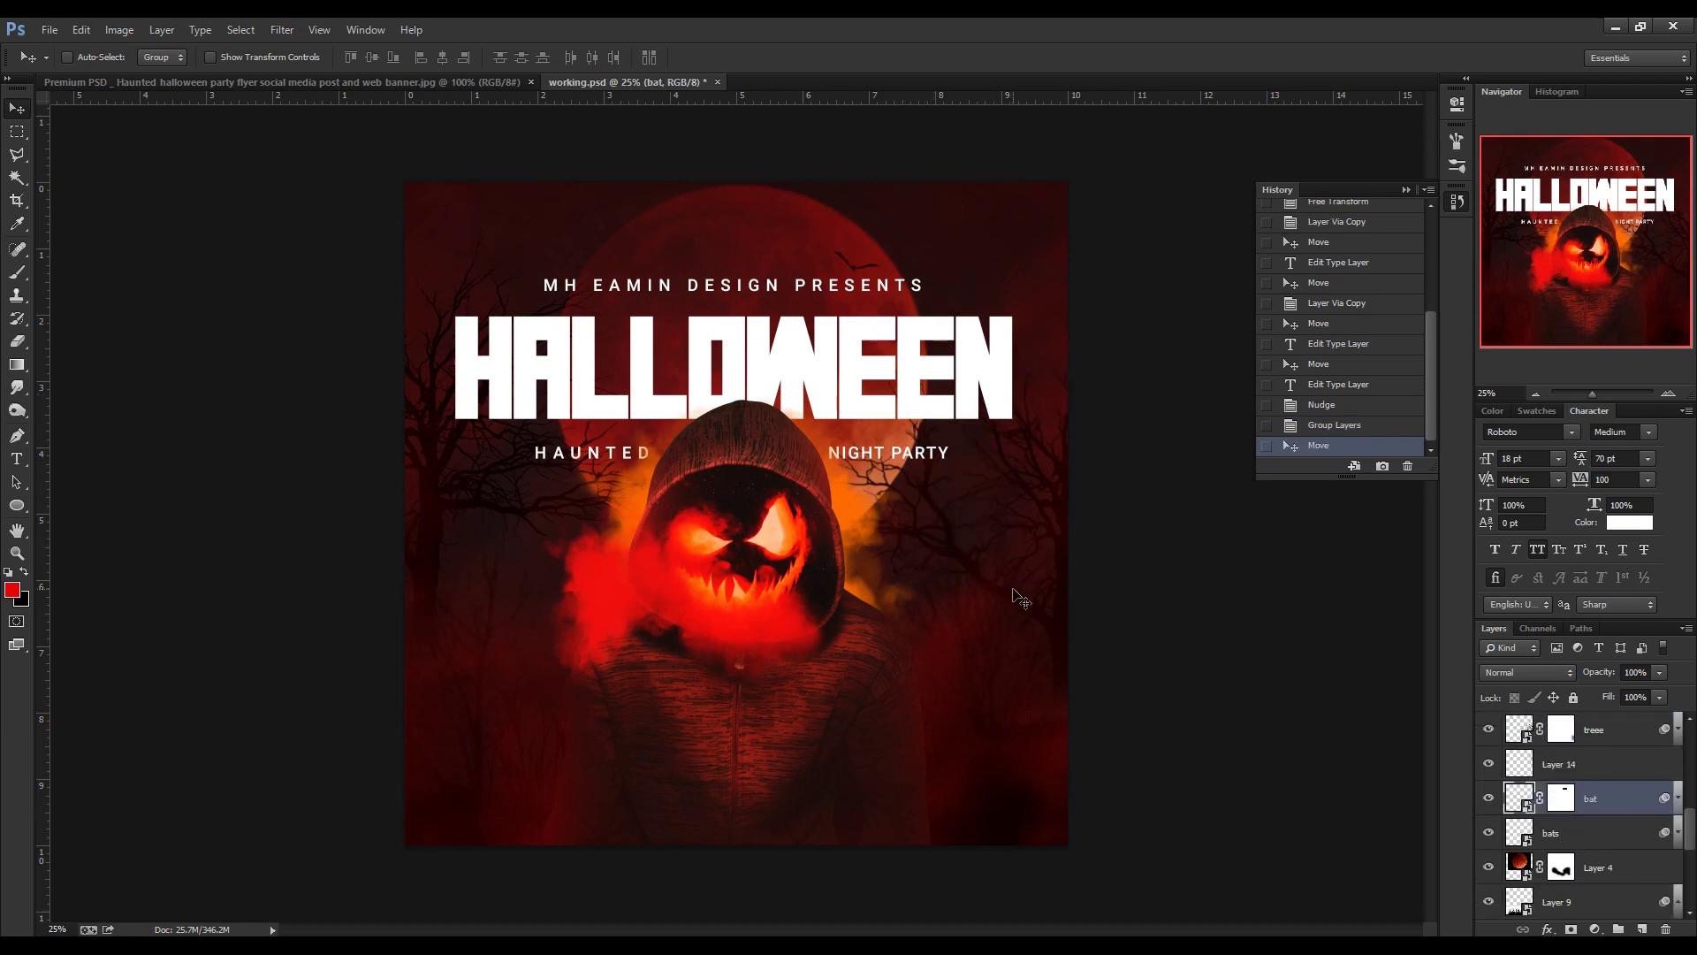
Apply a Gaussian Blur filter to the tree layer and make it visible
{"action": "key", "text": "ctrl+plus"}
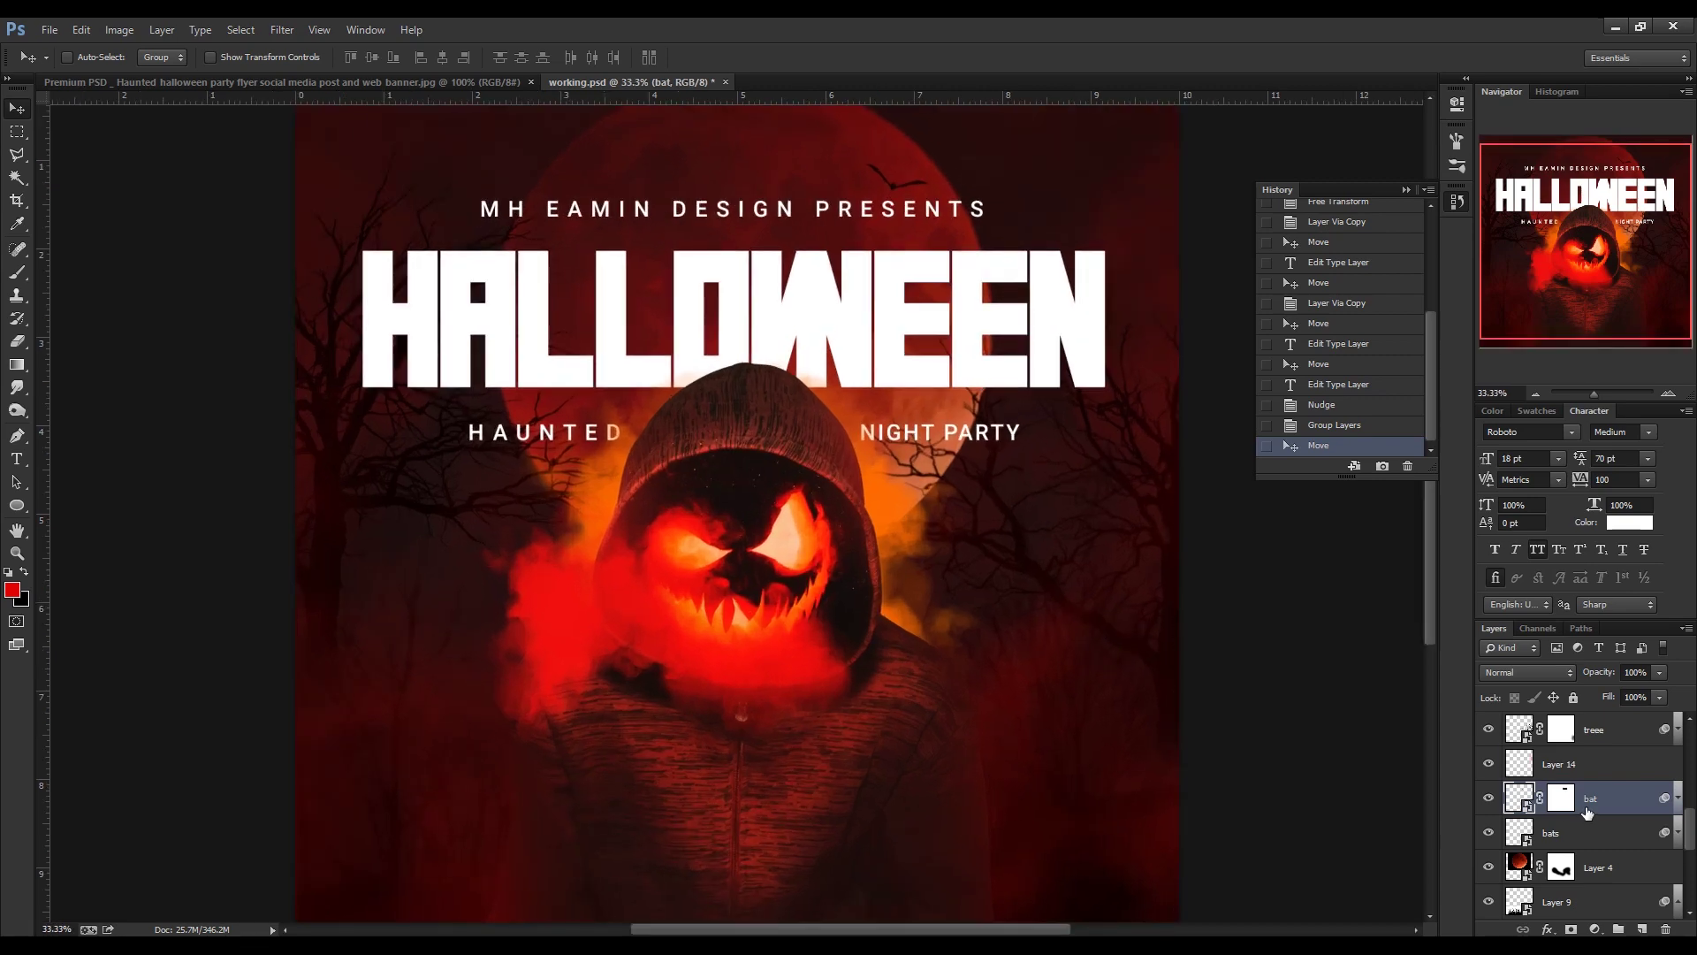
{"action": "scroll", "coordinate": [1587, 811], "scroll_direction": "up", "scroll_amount": 1}
{"action": "scroll", "coordinate": [1586, 811], "scroll_direction": "up", "scroll_amount": 1}
{"action": "scroll", "coordinate": [1587, 811], "scroll_direction": "up", "scroll_amount": 1}
{"action": "left_click", "coordinate": [1591, 764]}
{"action": "left_click", "coordinate": [282, 29]}
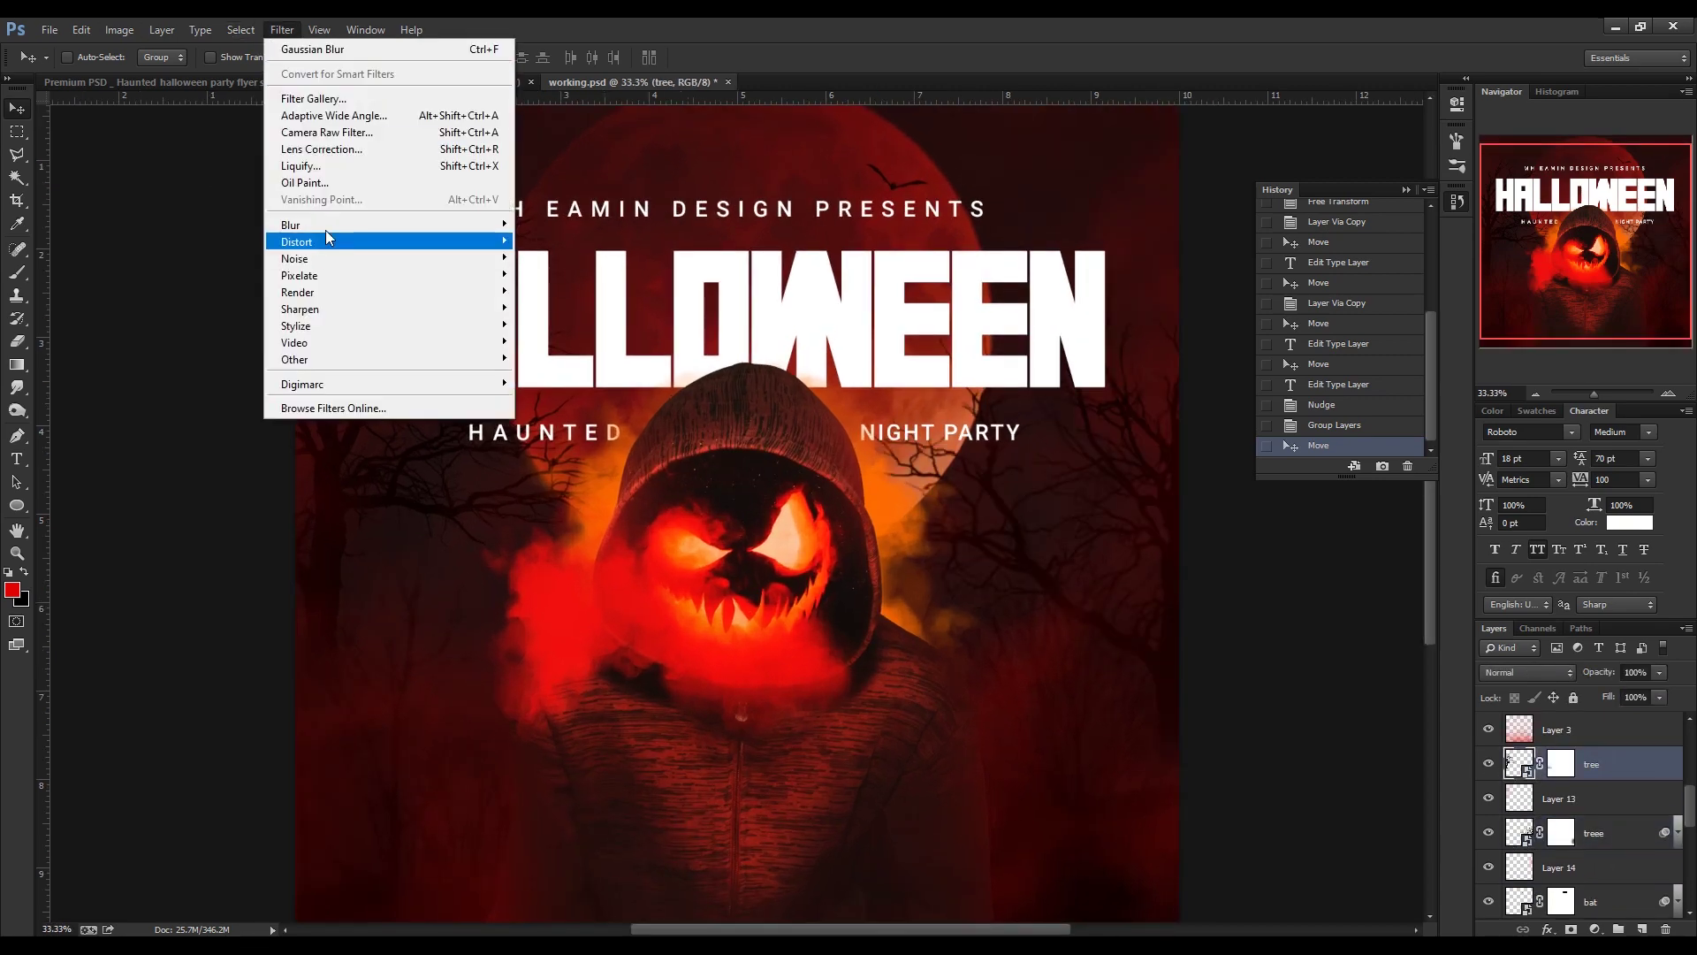
{"action": "left_click", "coordinate": [557, 336]}
{"action": "key", "text": "Return"}
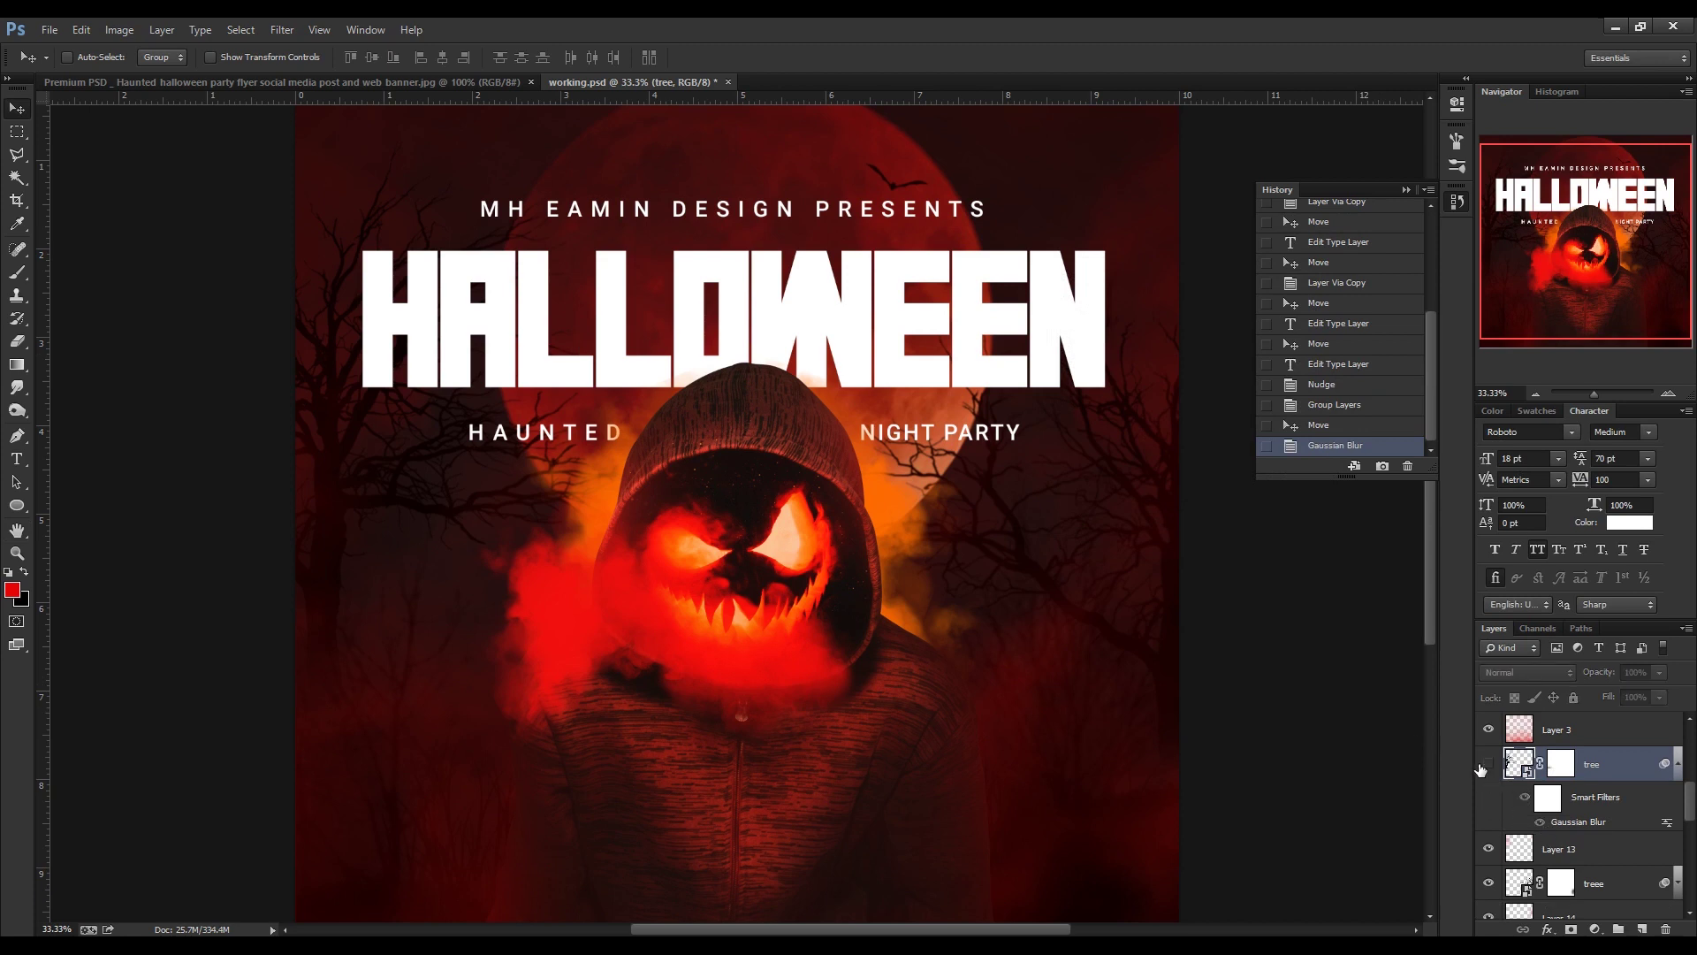
{"action": "left_click", "coordinate": [1487, 765]}
{"action": "key", "text": "ctrl+minus"}
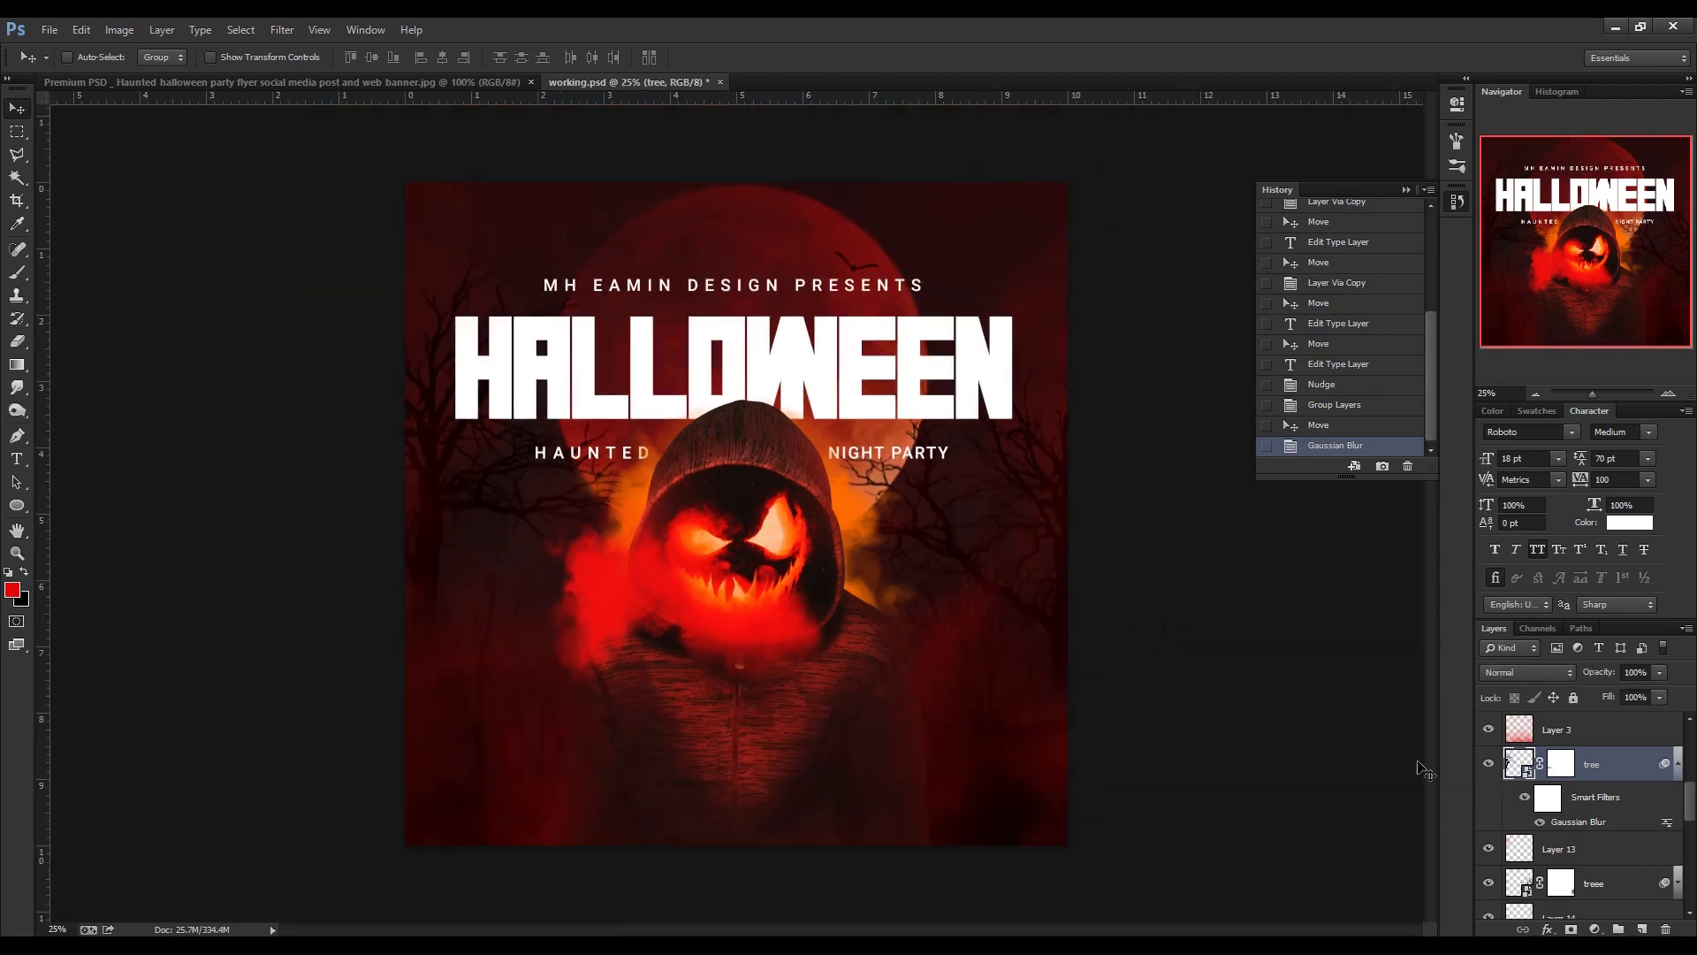
On a new layer, paint a red smoke patch at the lower left with a smoke brush
{"action": "key", "text": "ctrl+shift+alt+n"}
{"action": "key", "text": "b"}
{"action": "right_click", "coordinate": [612, 574]}
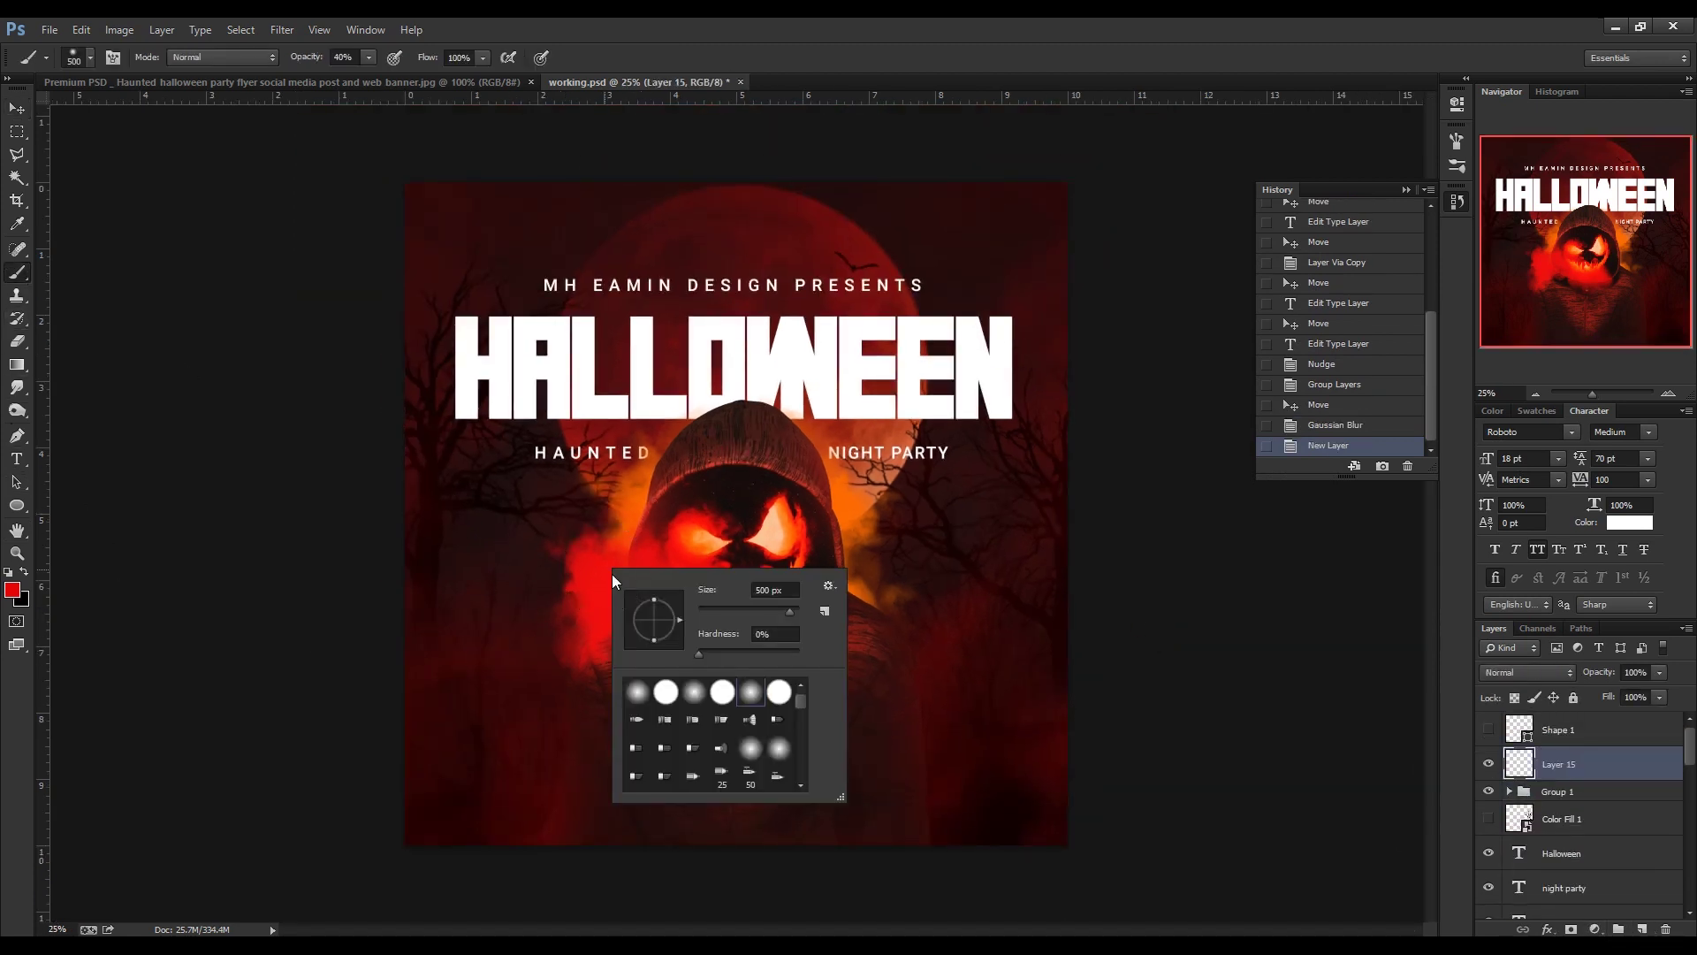
{"action": "scroll", "coordinate": [799, 726], "scroll_direction": "down", "scroll_amount": 3}
{"action": "scroll", "coordinate": [797, 755], "scroll_direction": "down", "scroll_amount": 3}
{"action": "double_click", "coordinate": [754, 753]}
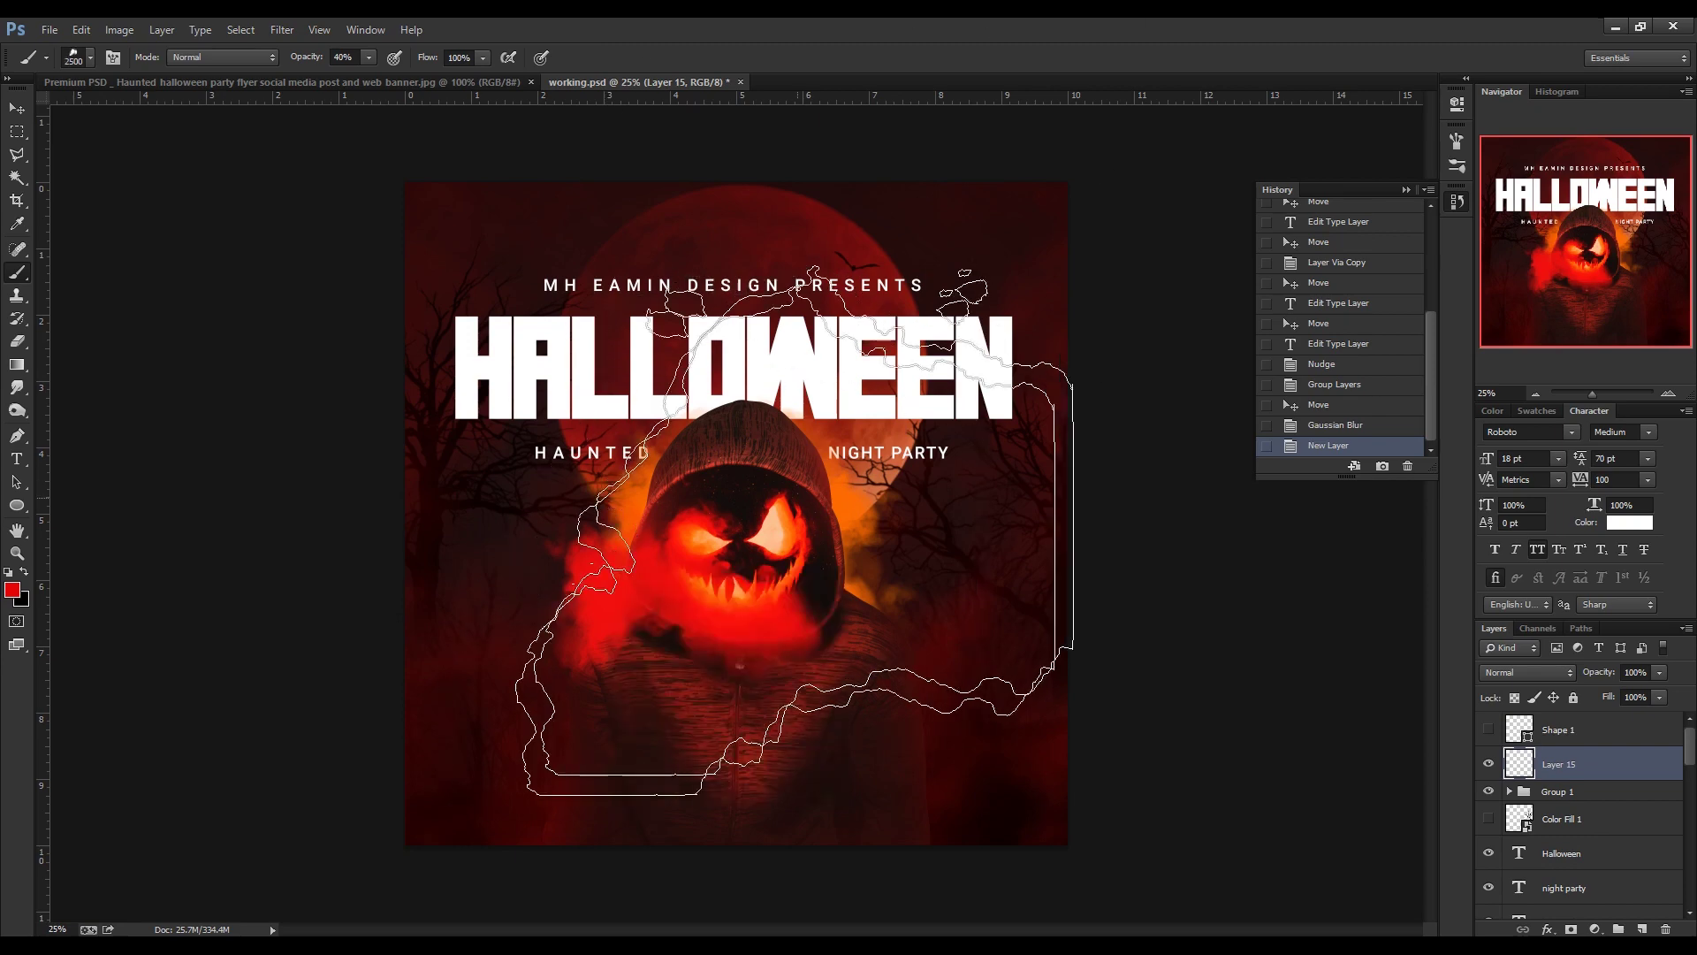
{"action": "left_click", "coordinate": [671, 584]}
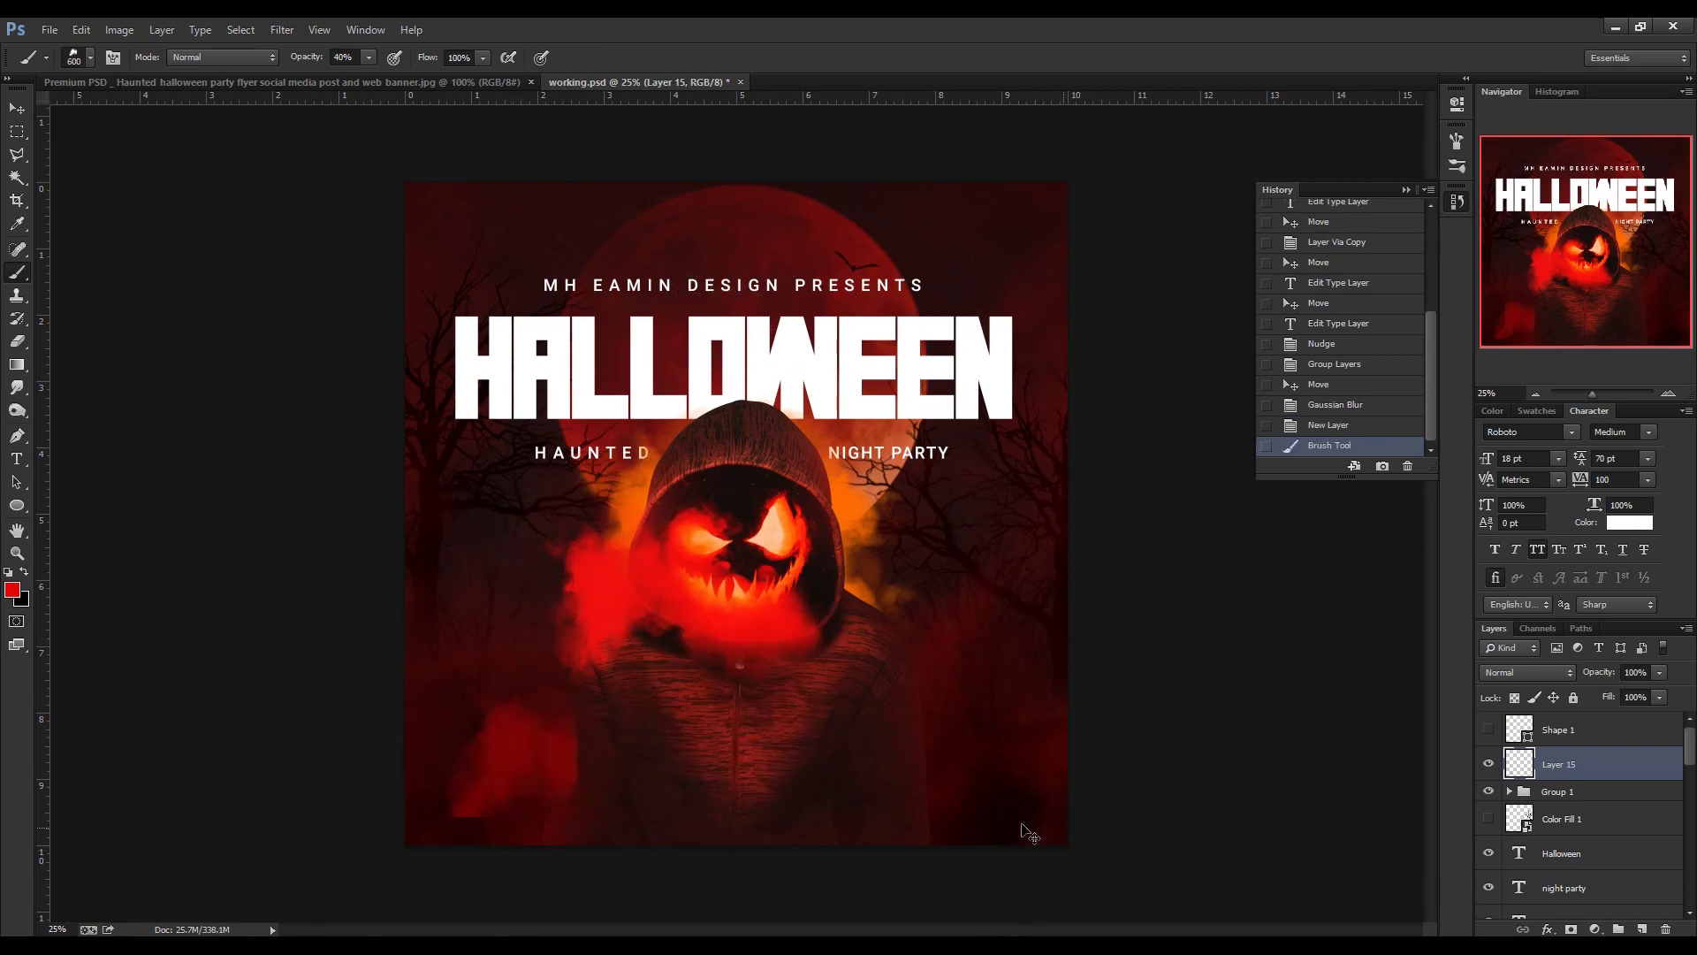
{"action": "key", "text": "0"}
{"action": "key", "text": "ctrl+plus"}
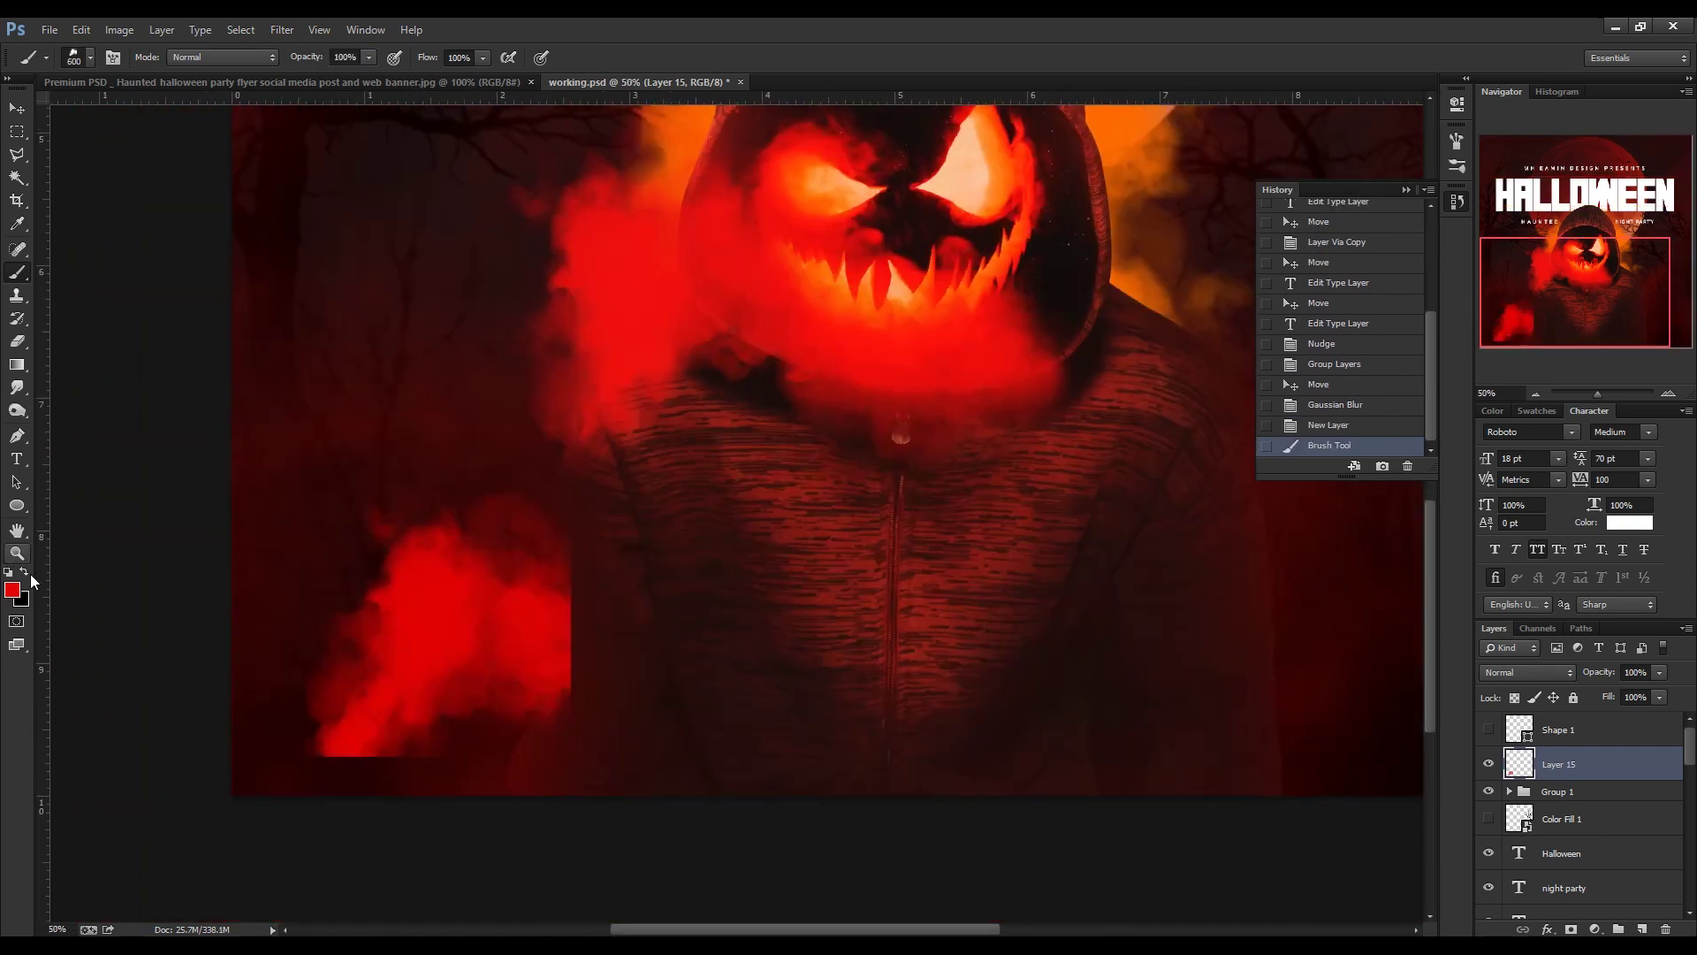
{"action": "key", "text": "d"}
{"action": "mouse_move", "coordinate": [303, 776]}
{"action": "left_mouse_down"}
{"action": "mouse_move", "coordinate": [682, 559]}
{"action": "mouse_move", "coordinate": [650, 663]}
{"action": "mouse_move", "coordinate": [566, 690]}
{"action": "left_mouse_up"}
Soften the smoke's bottom edge on its mask, enlarge it to about 112%, and start the date text
{"action": "right_click", "coordinate": [545, 624]}
{"action": "key", "text": "Escape"}
{"action": "left_click_drag", "start_coordinate": [380, 795], "coordinate": [292, 822]}
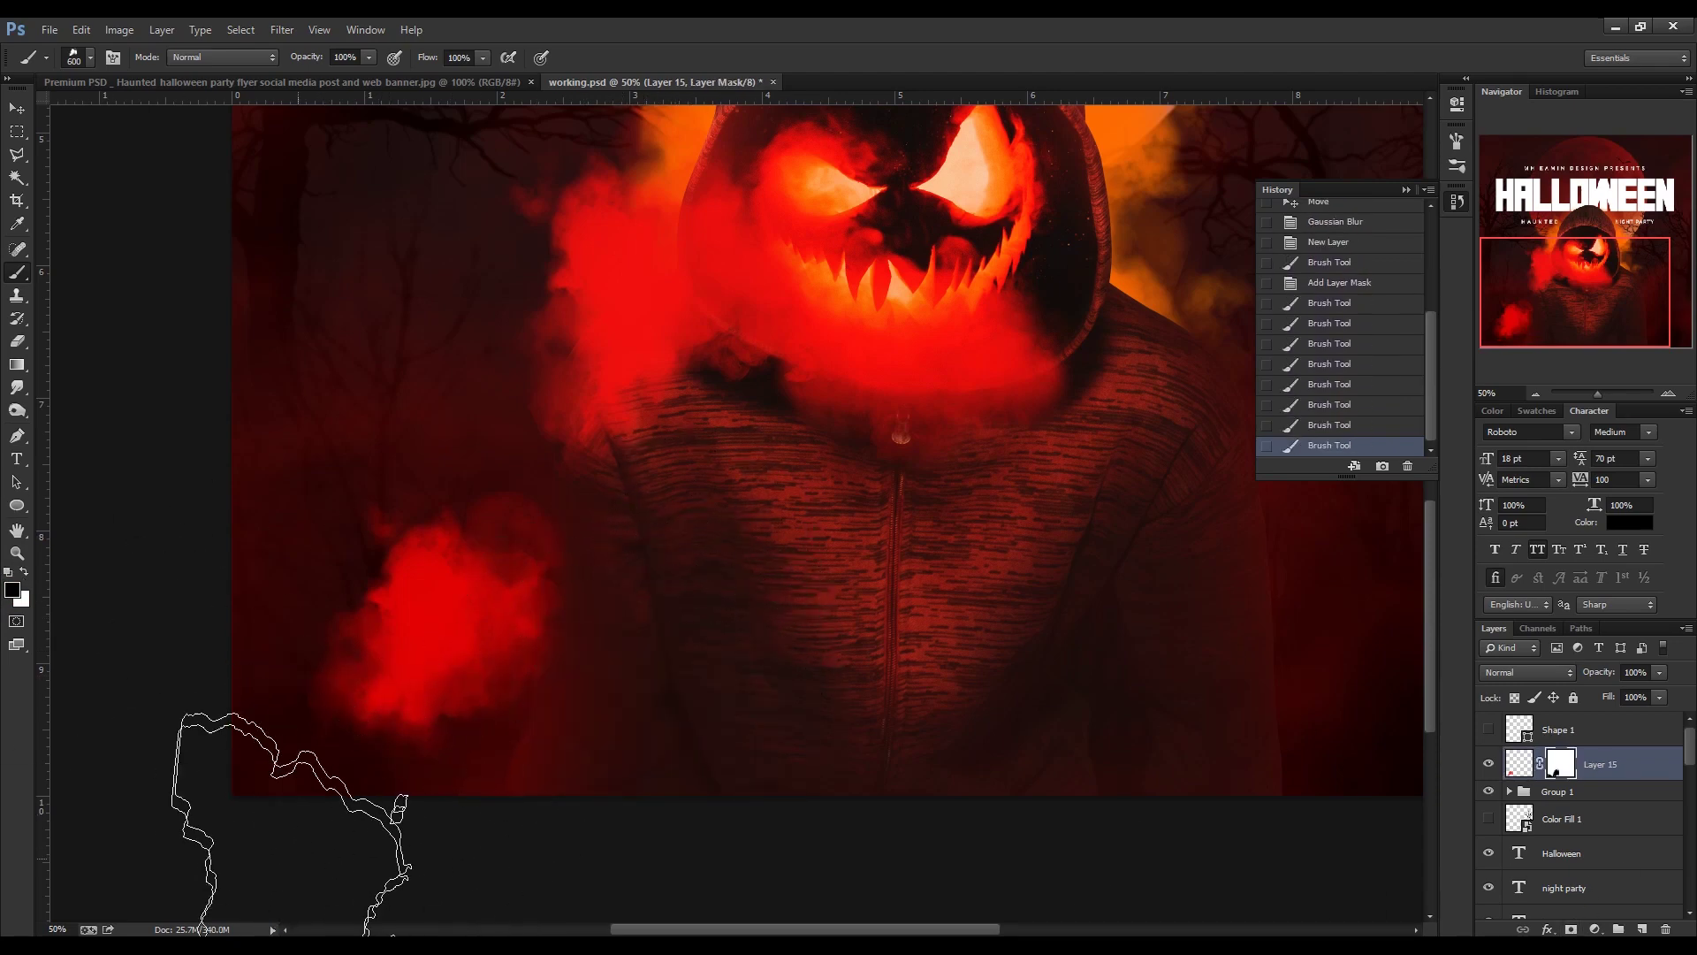
{"action": "left_click", "coordinate": [1519, 763]}
{"action": "key", "text": "ctrl+t"}
{"action": "left_click_drag", "start_coordinate": [571, 757], "coordinate": [607, 785]}
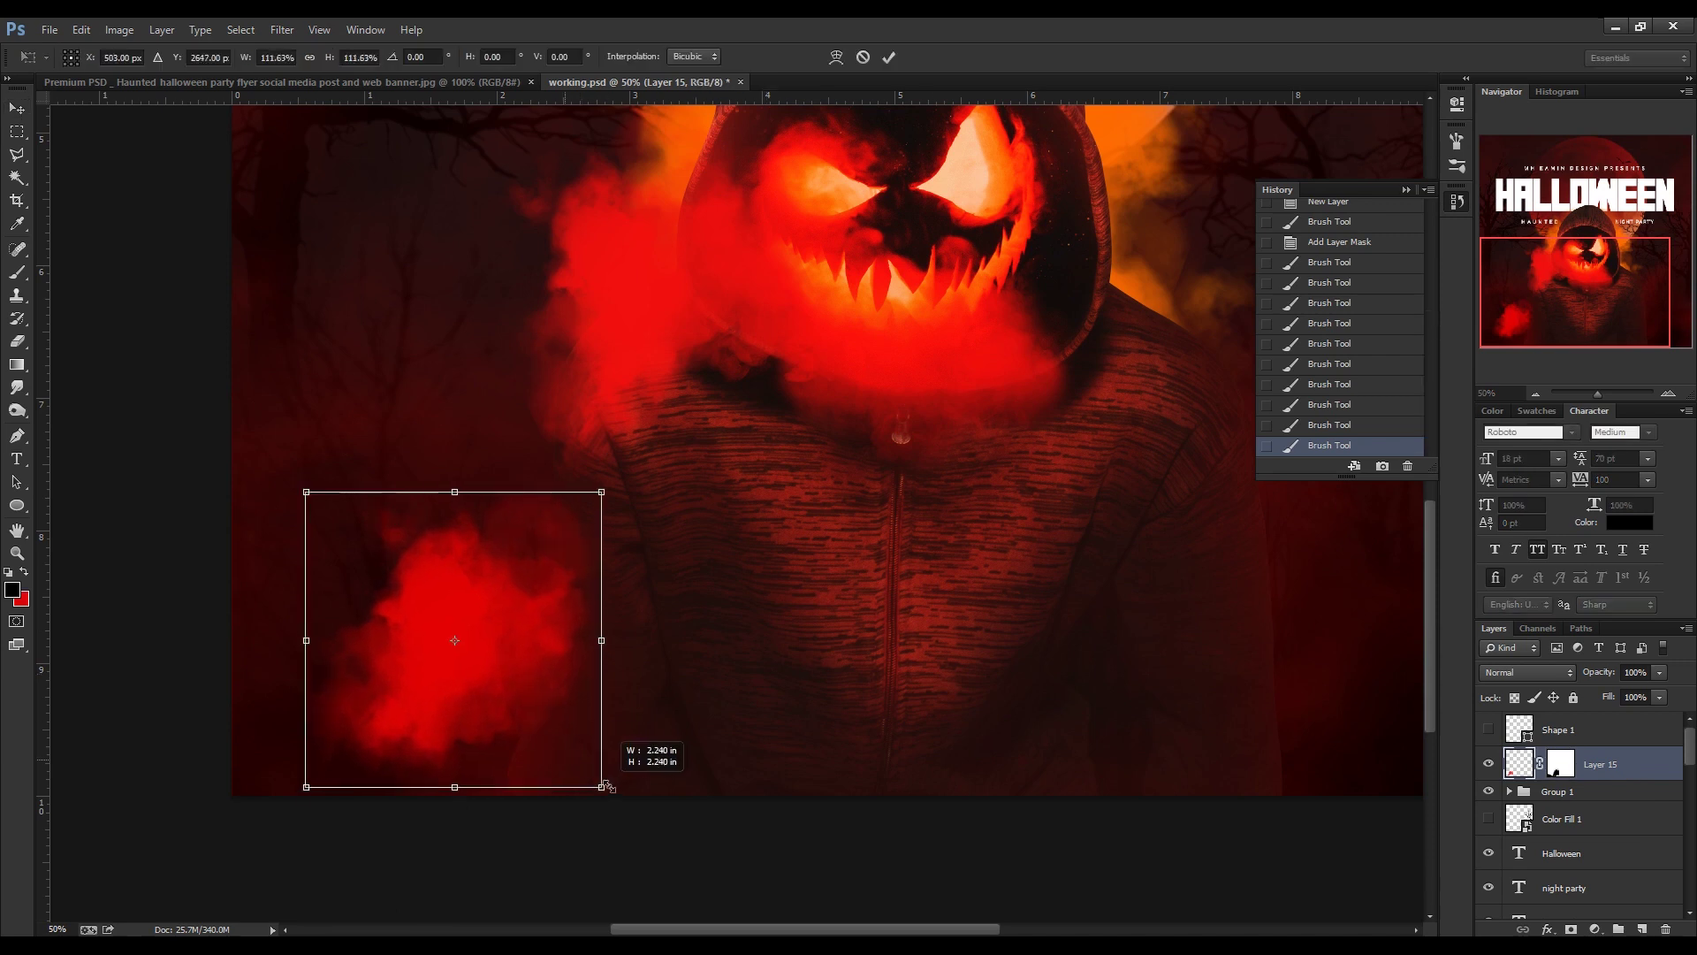
{"action": "key", "text": "Return"}
{"action": "key", "text": "t"}
{"action": "left_click", "coordinate": [487, 614]}
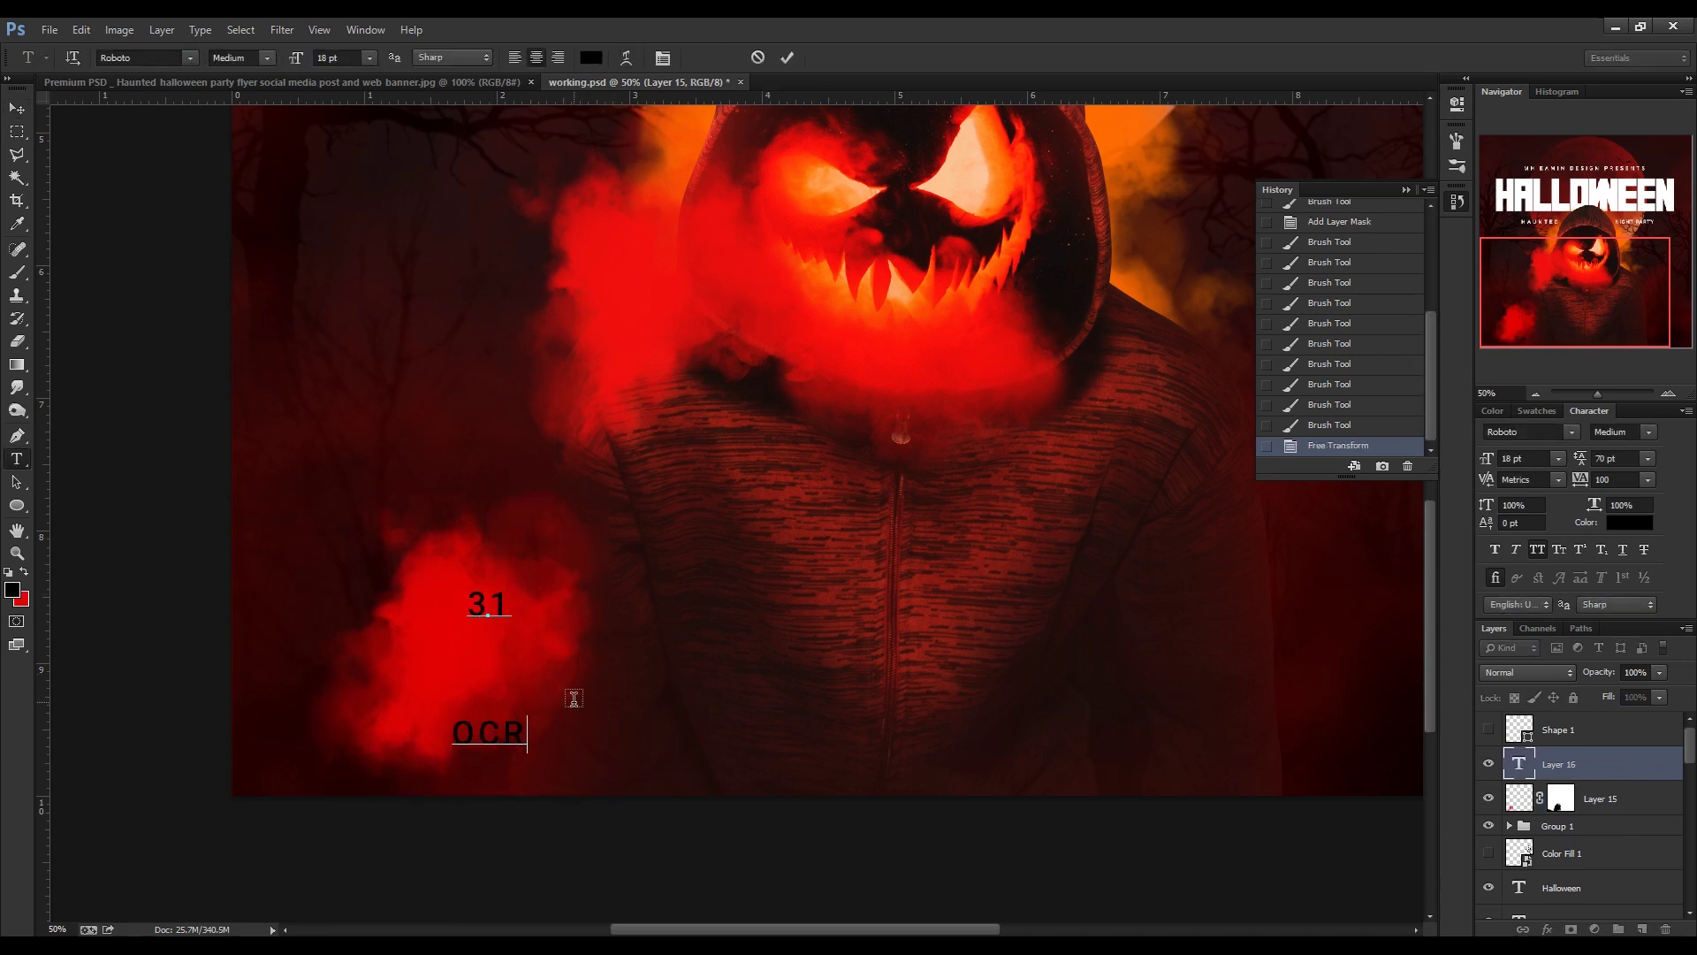
Tighten the line spacing of the 31 OCT date text and change its font
{"action": "key", "text": "ctrl+a"}
{"action": "key", "text": "ctrl+alt+shift+a"}
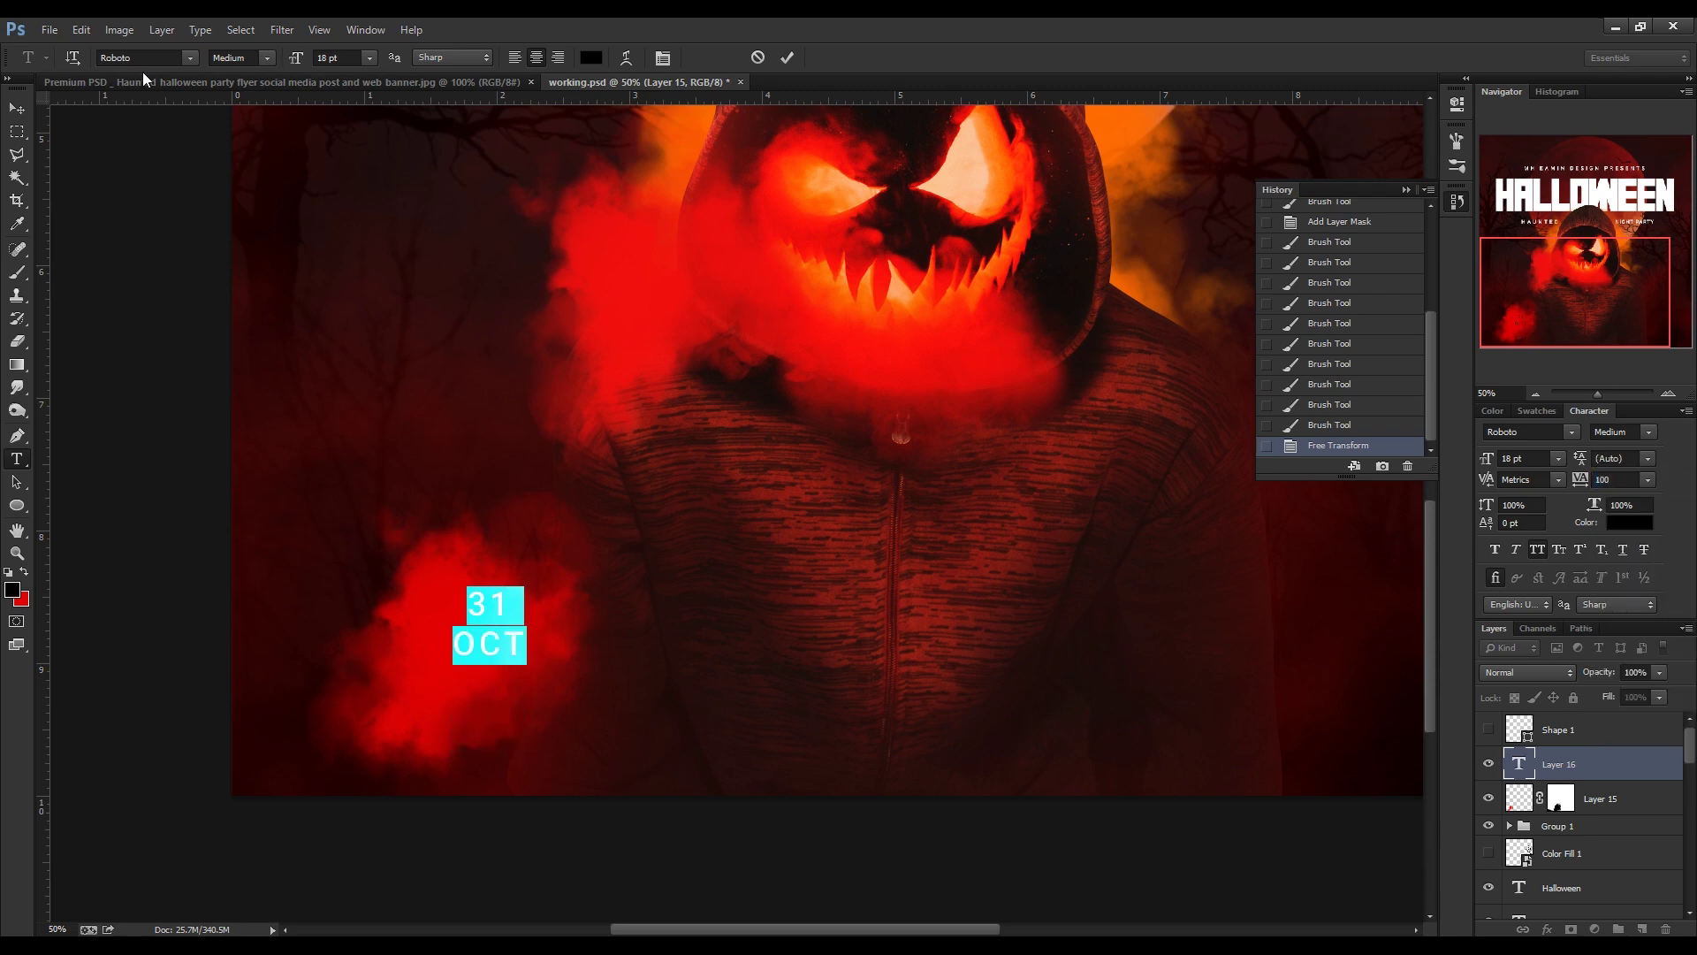
{"action": "left_click", "coordinate": [13, 111]}
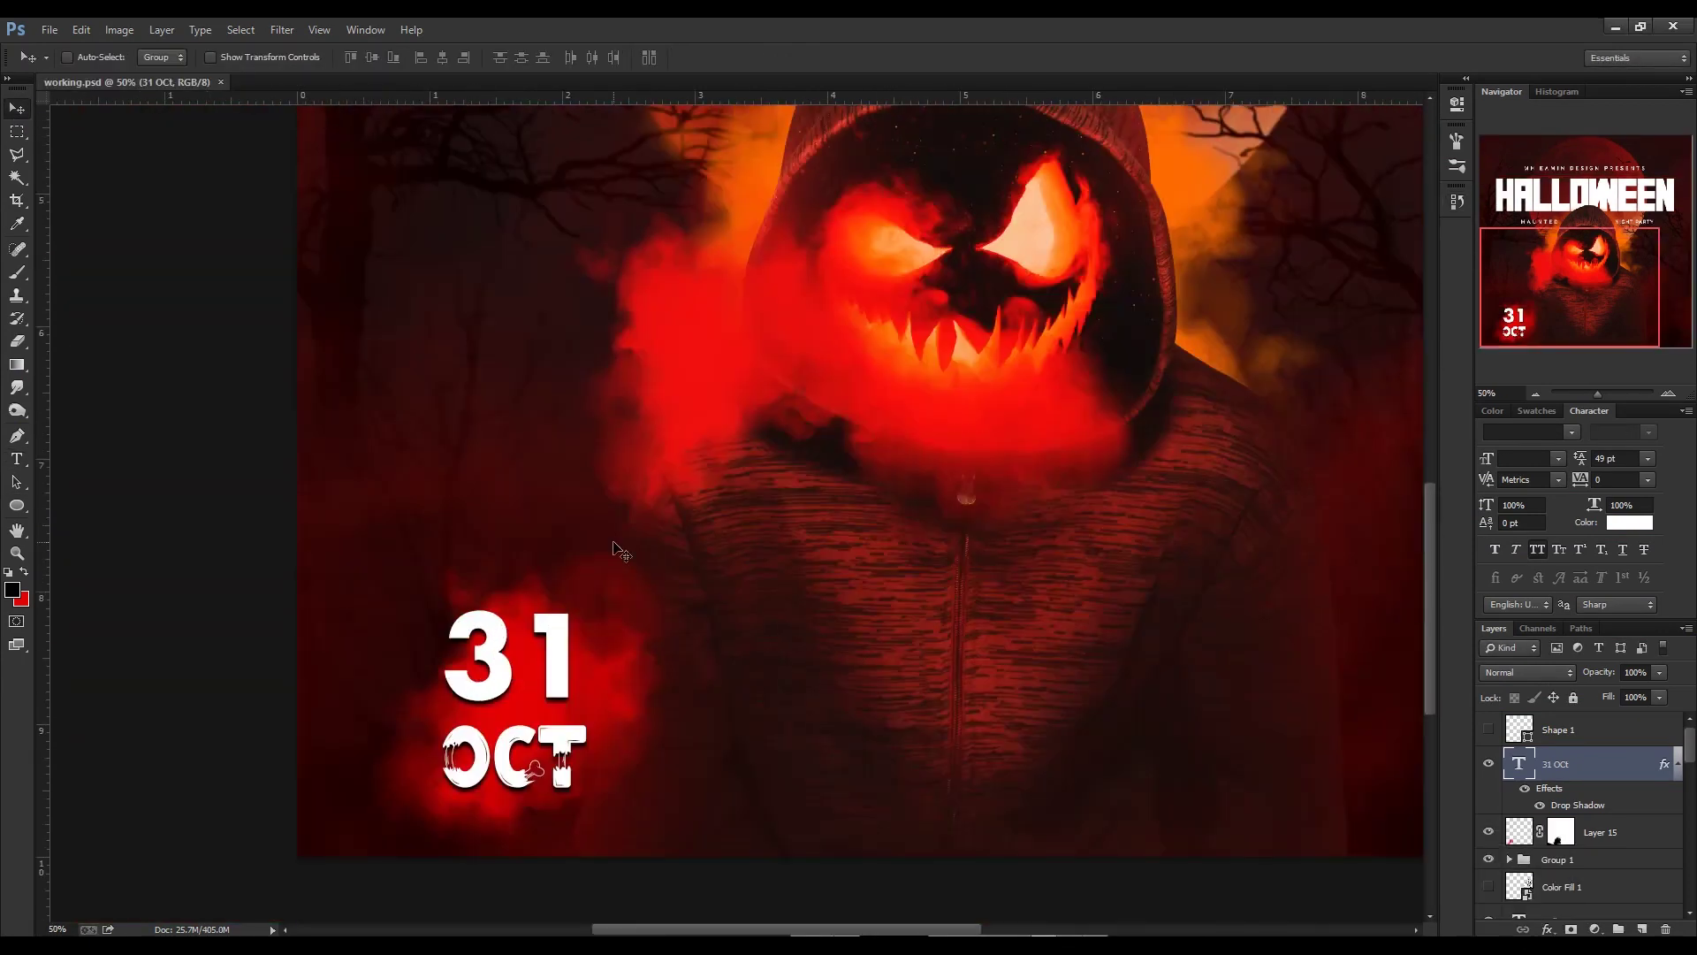
{"action": "left_click", "coordinate": [191, 58]}
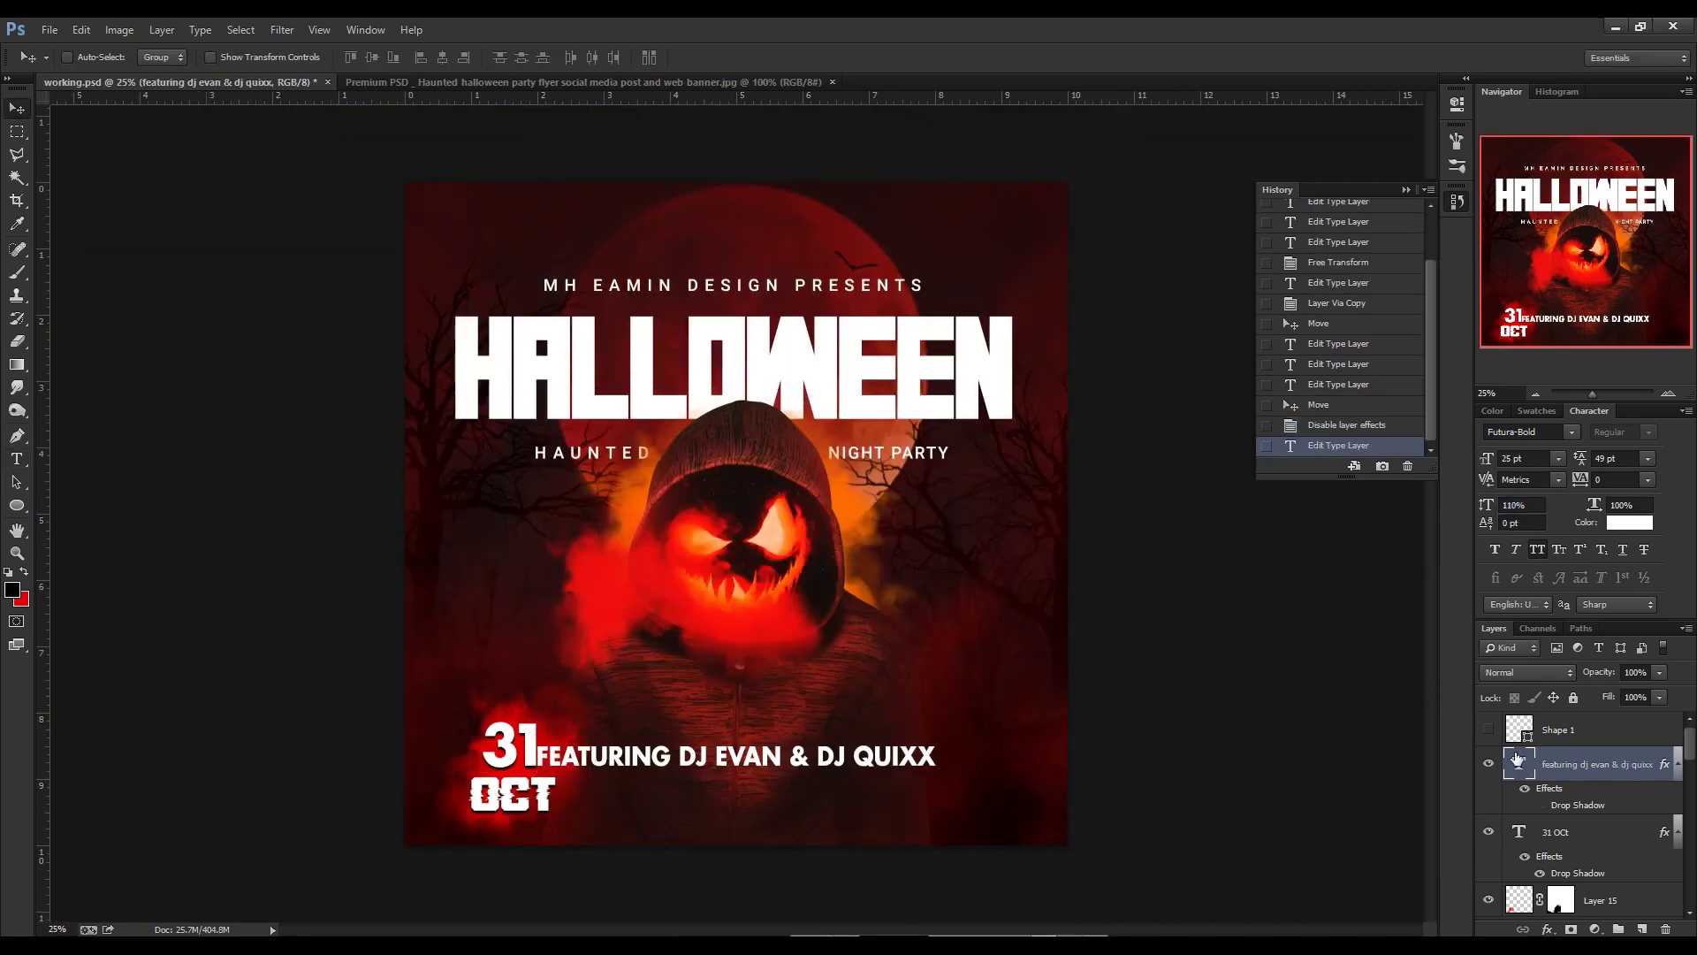
Make the FEATURING DJ EVAN & DJ QUIXX line orange and scale it into place beside the date
{"action": "left_click", "coordinate": [1629, 523]}
{"action": "left_click_drag", "start_coordinate": [1189, 778], "coordinate": [1204, 822]}
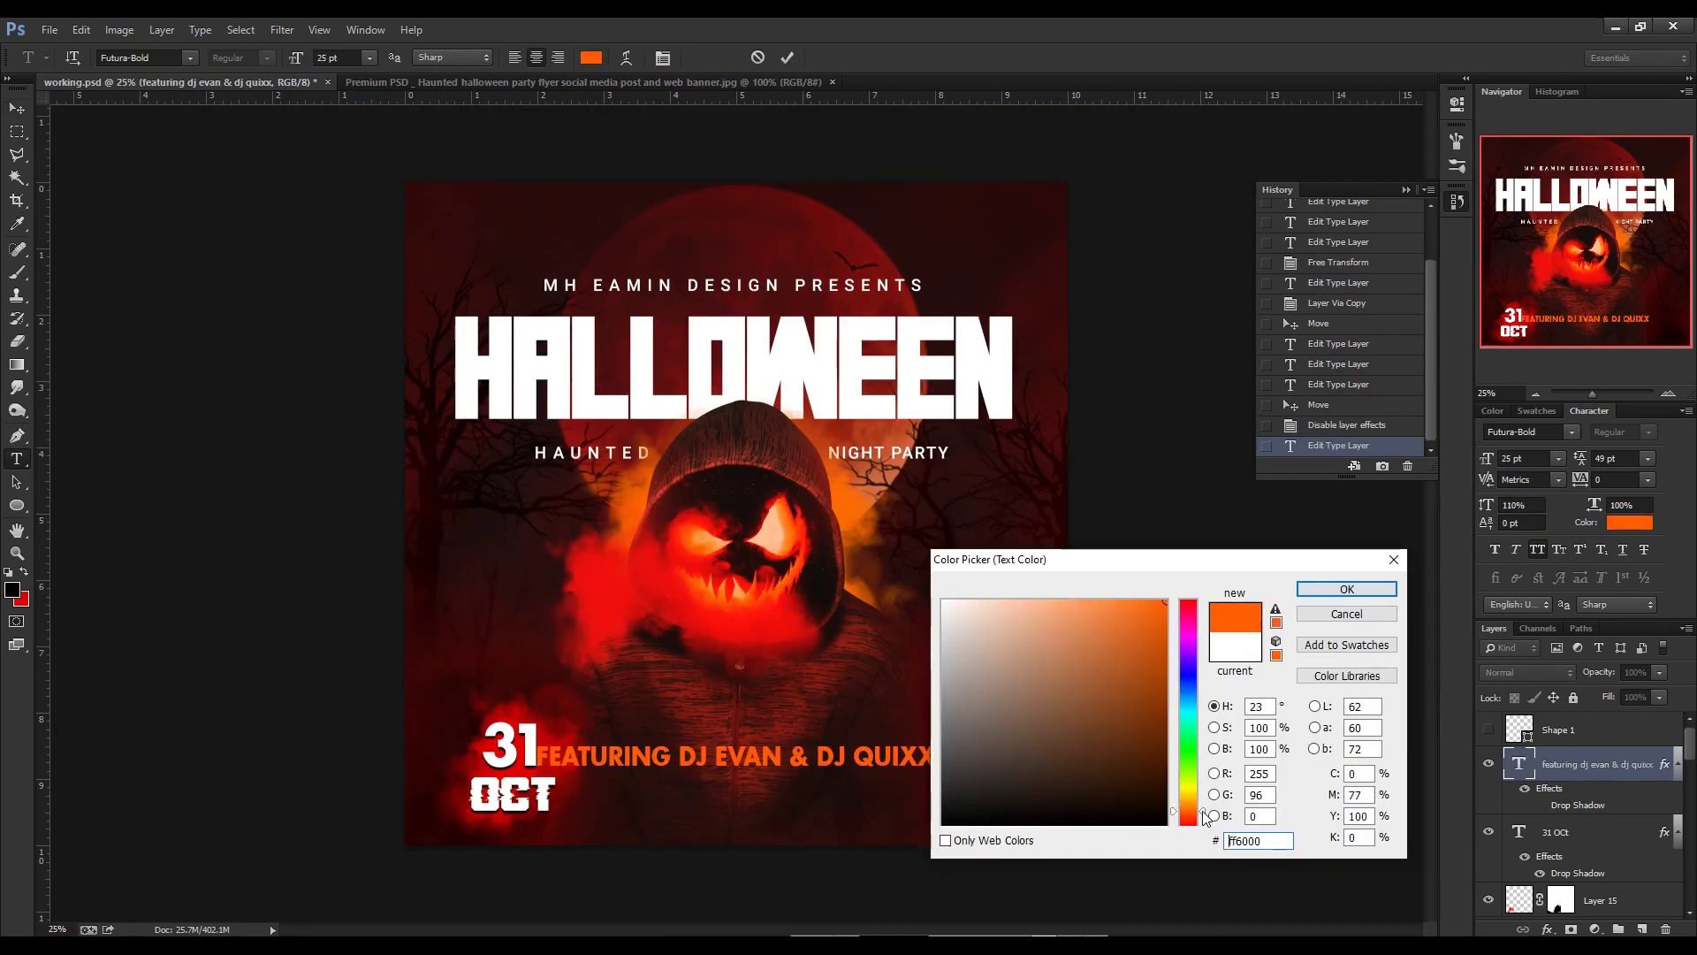
{"action": "left_click", "coordinate": [1346, 588]}
{"action": "key", "text": "ctrl+t"}
{"action": "left_click_drag", "start_coordinate": [822, 765], "coordinate": [820, 749]}
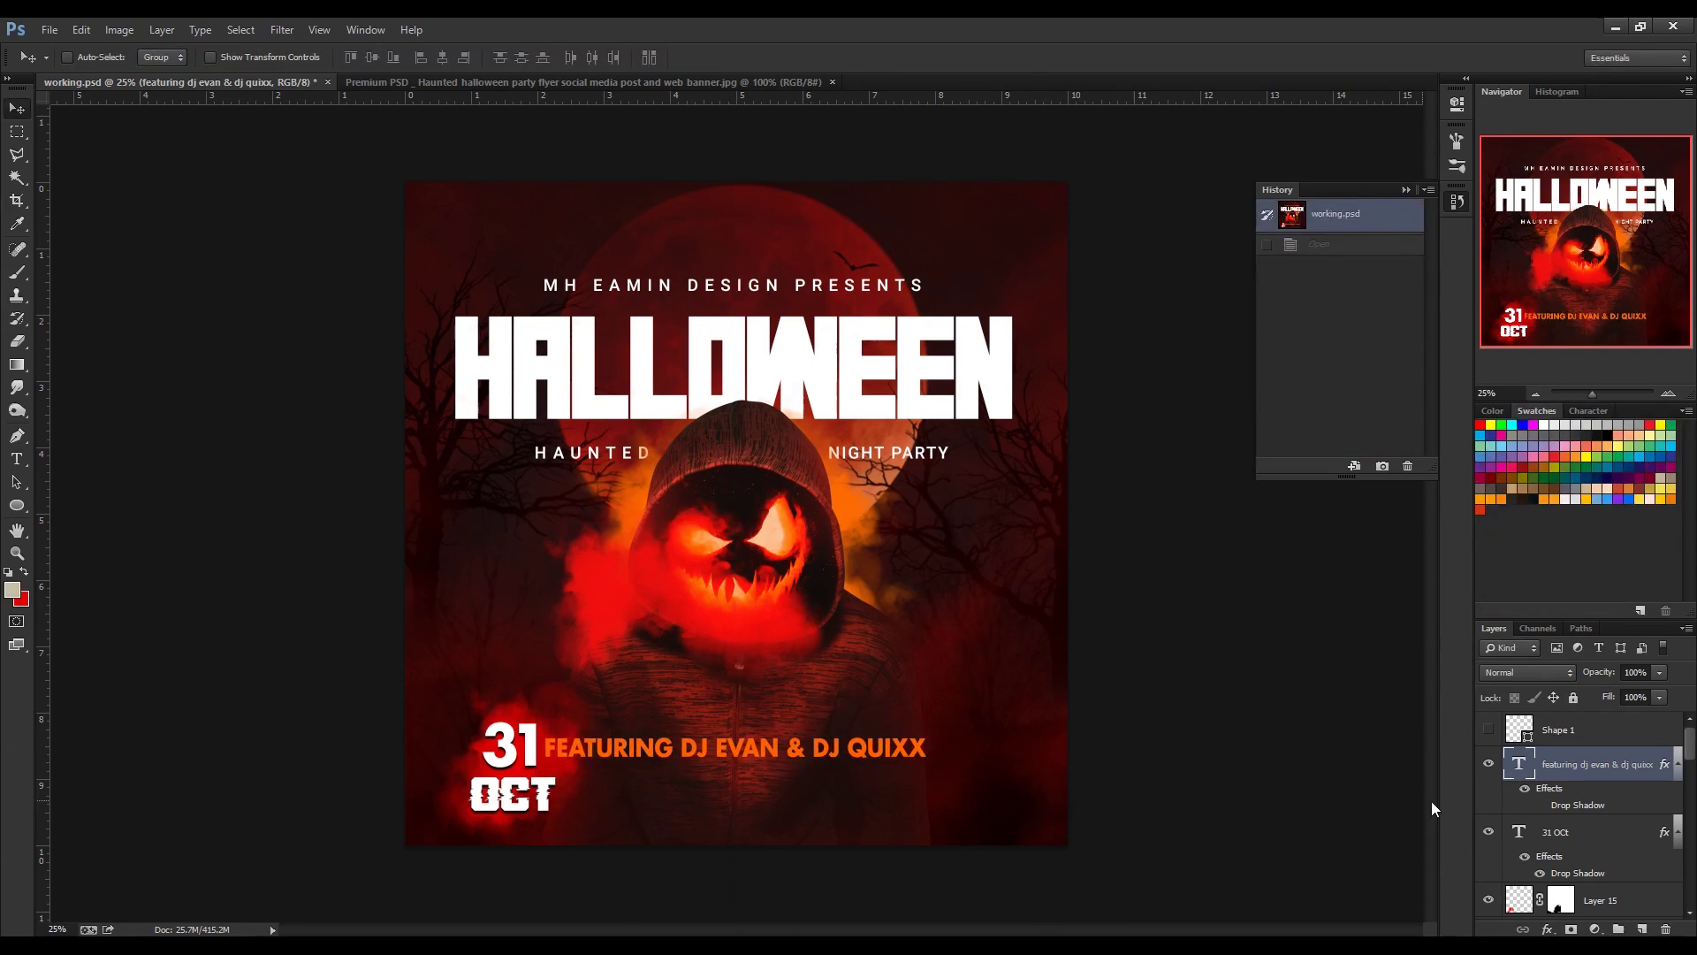
{"action": "left_click", "coordinate": [394, 81]}
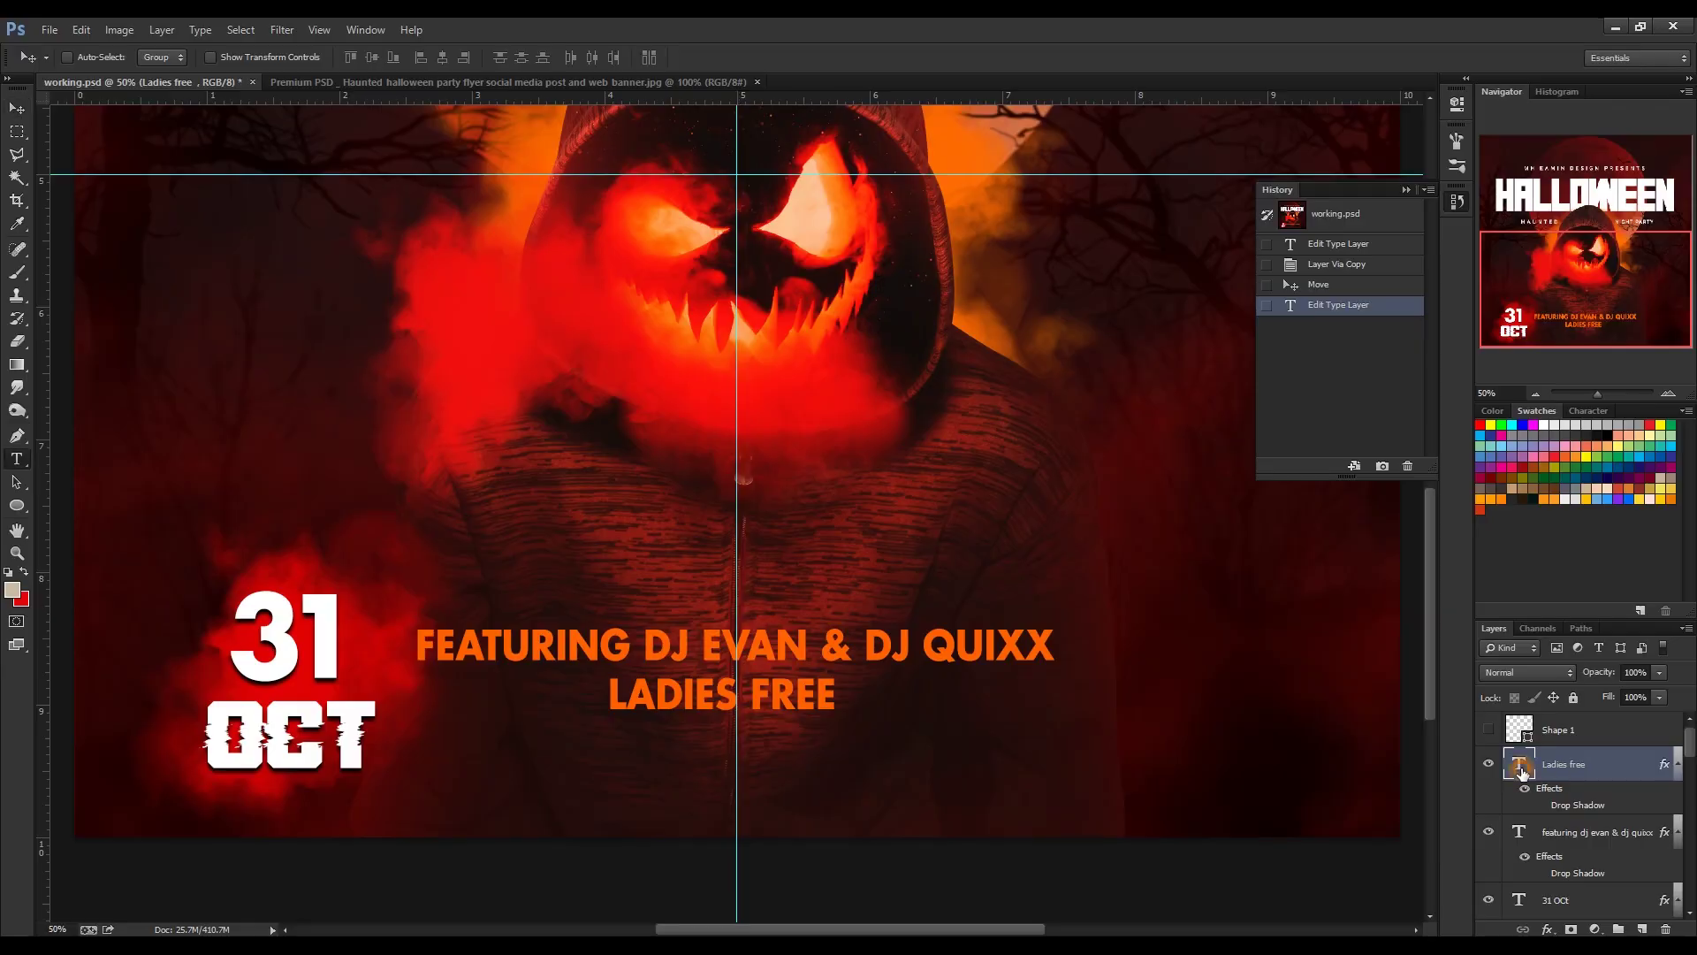
Retype the duplicated line as 'LADIES FREE | RSVP 001 234 567'
{"action": "double_click", "coordinate": [1520, 772]}
{"action": "key", "text": "ctrl+v"}
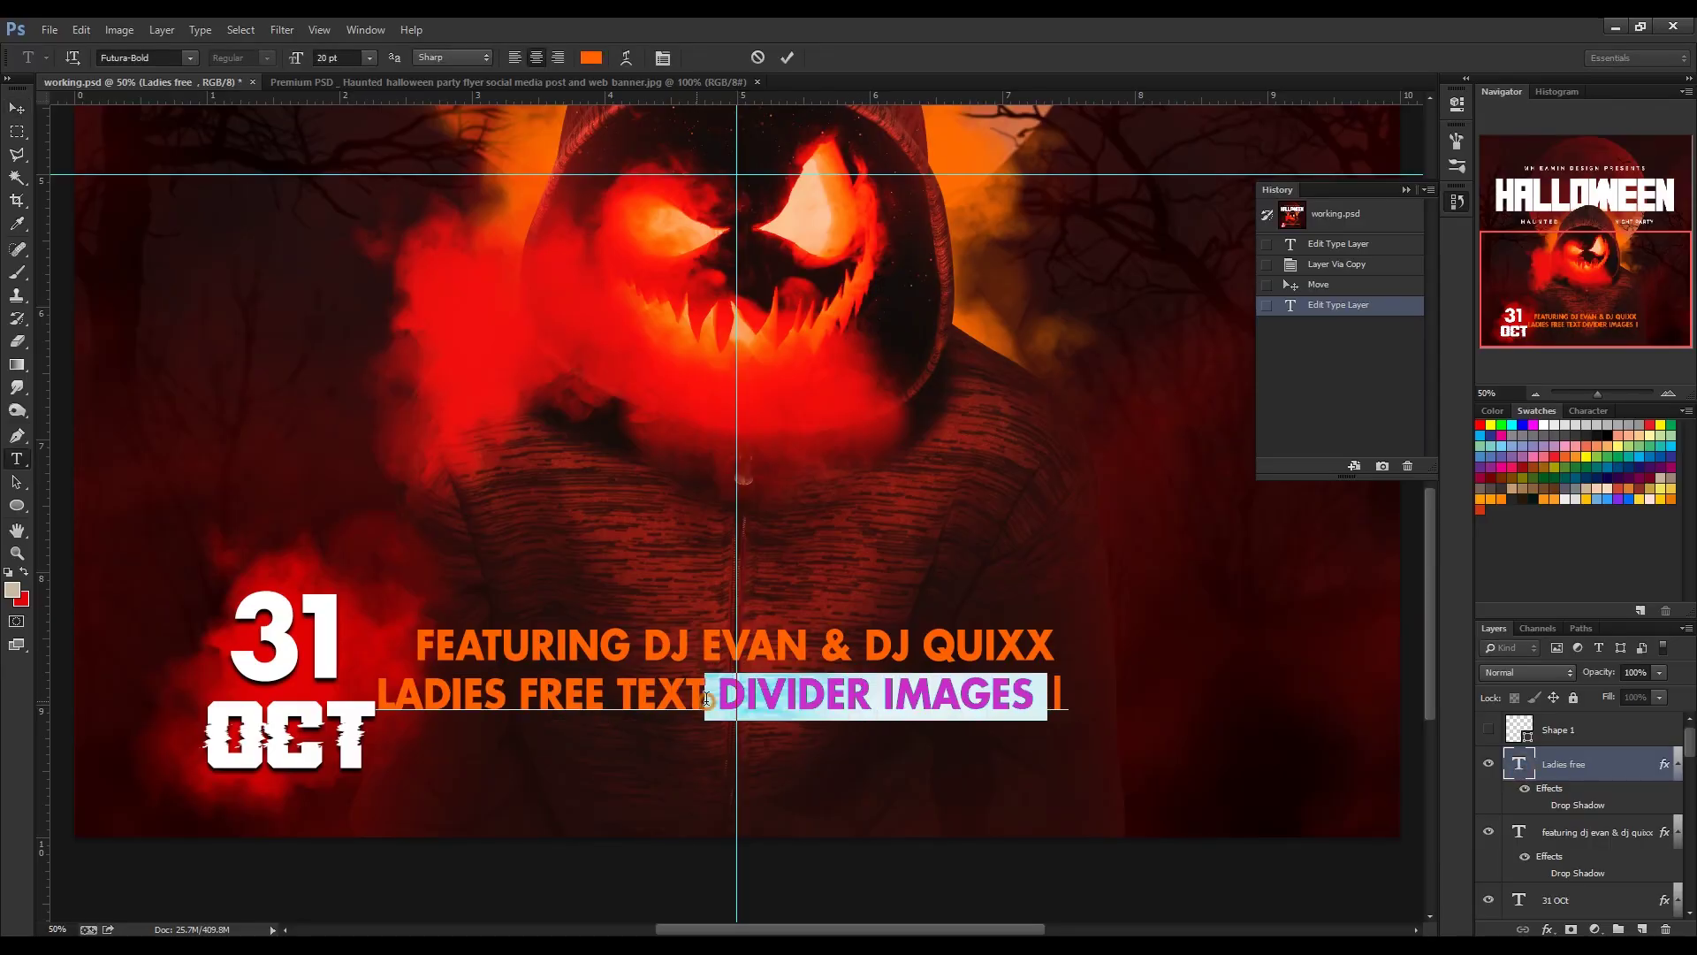
{"action": "key", "text": "BackSpace"}
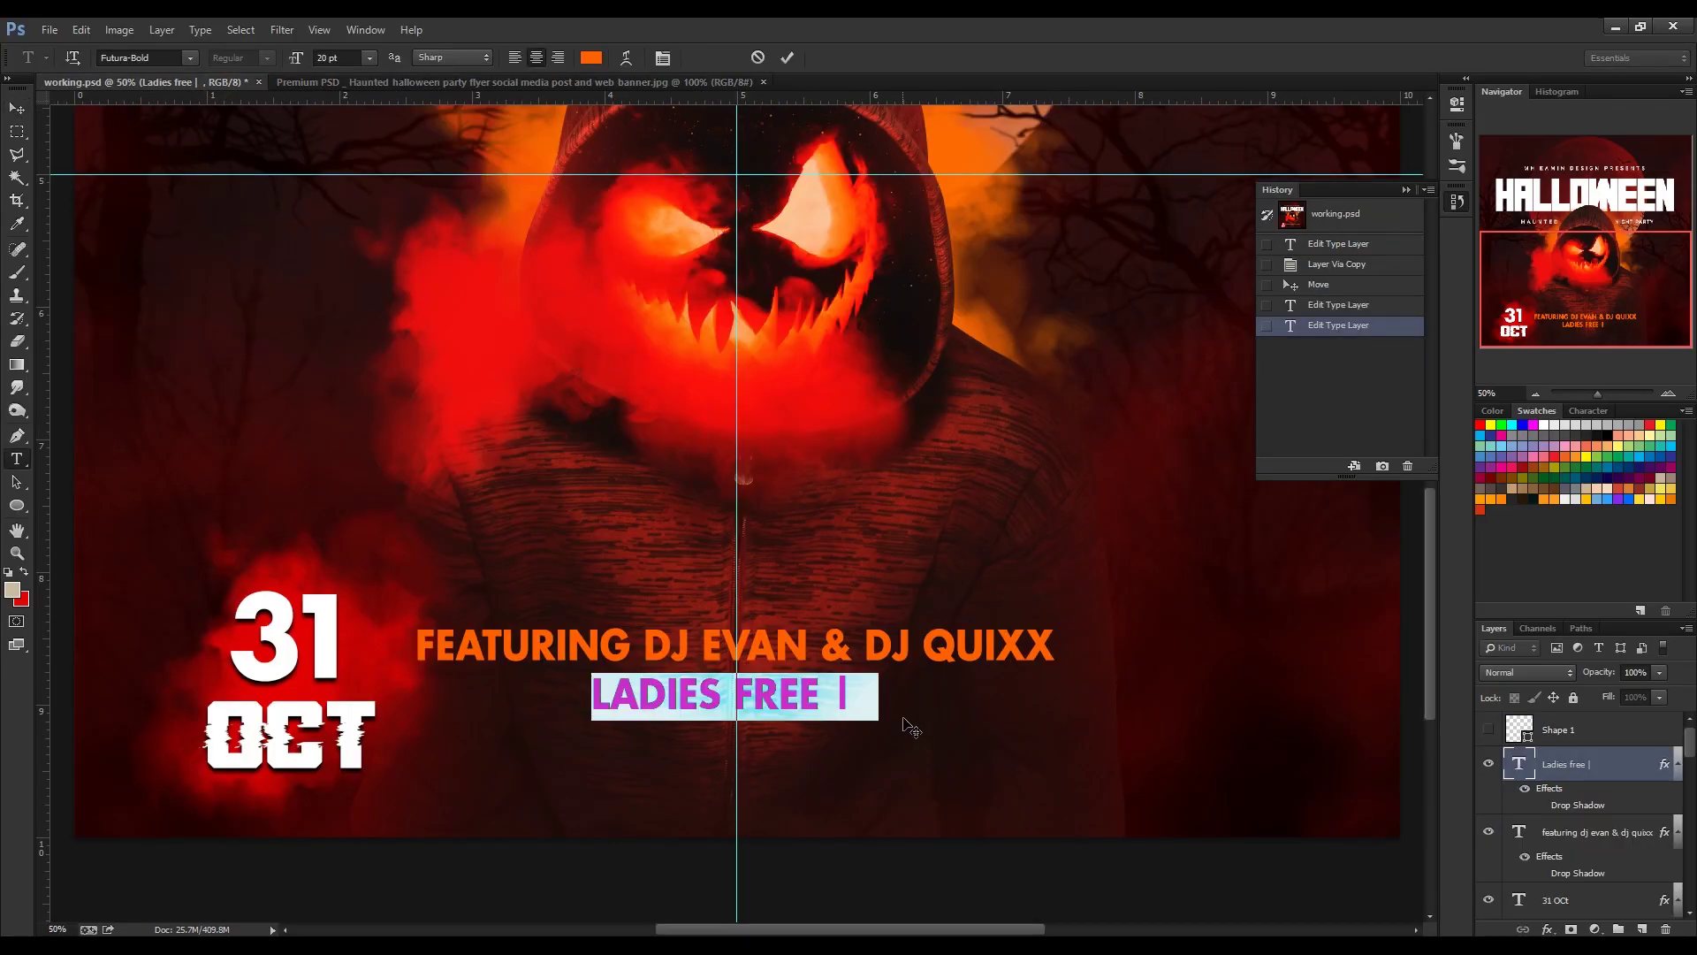
{"action": "type", "text": "RSVP 001 234 567 89"}
{"action": "key", "text": "BackSpace"}
{"action": "key", "text": "BackSpace"}
{"action": "key", "text": "BackSpace"}
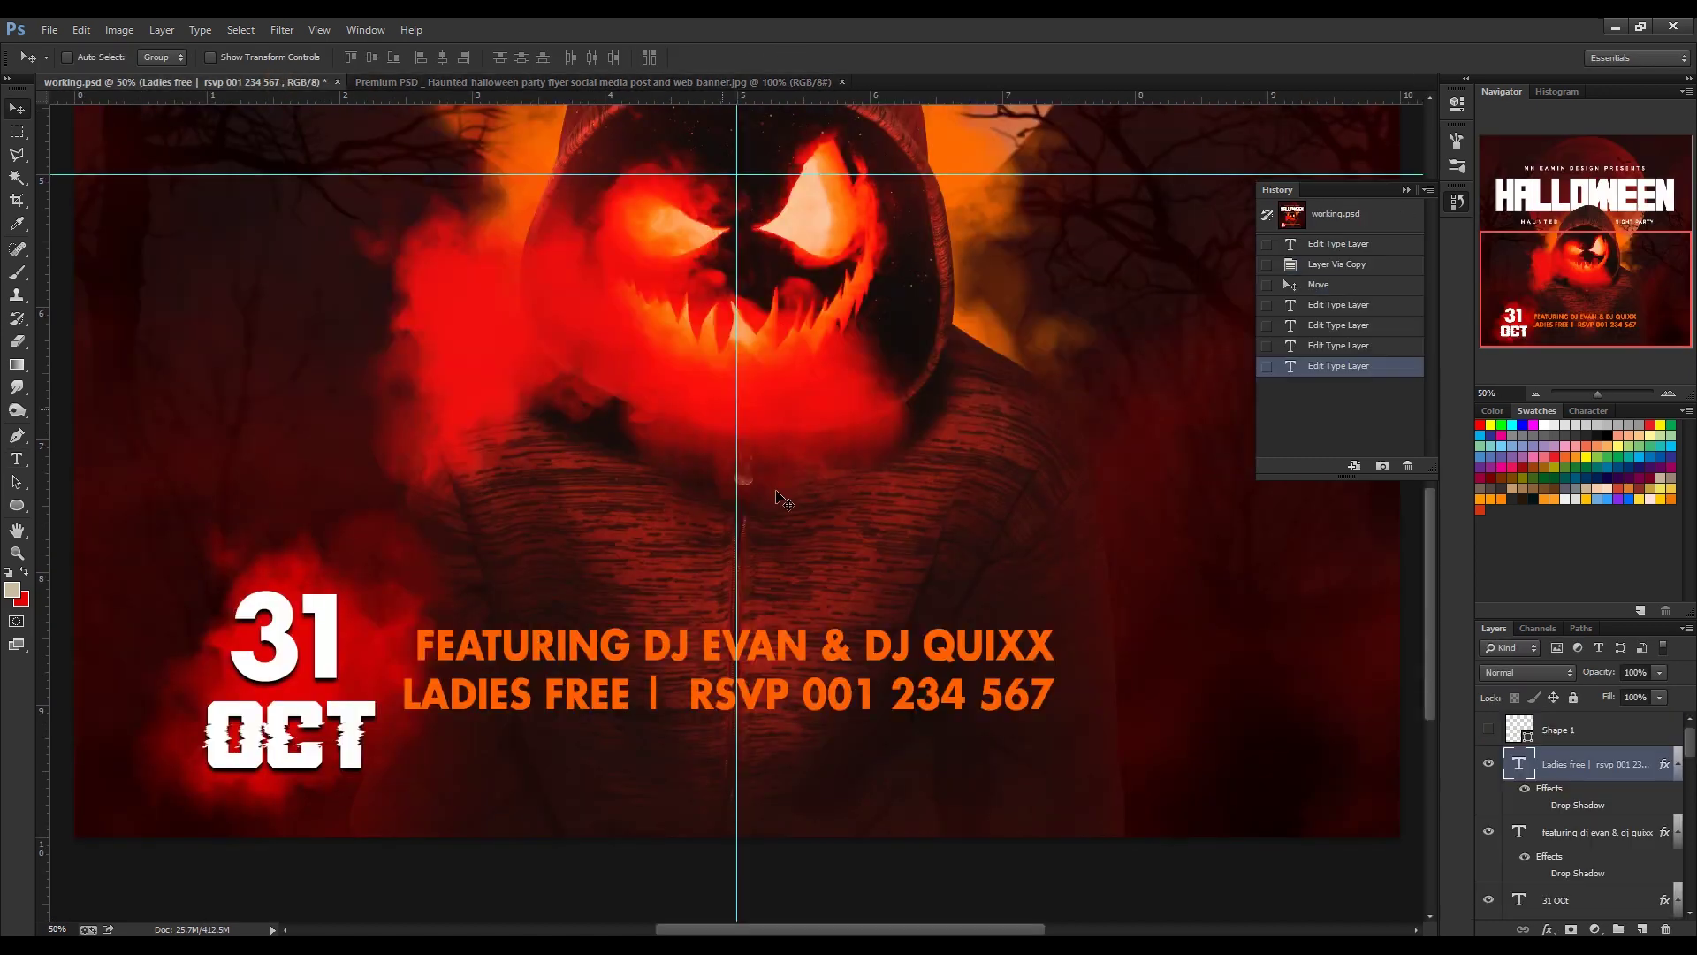
{"action": "type", "text": "|  WW"}
{"action": "key", "text": "BackSpace"}
{"action": "key", "text": "BackSpace"}
{"action": "key", "text": "BackSpace"}
{"action": "key", "text": "ctrl+a"}
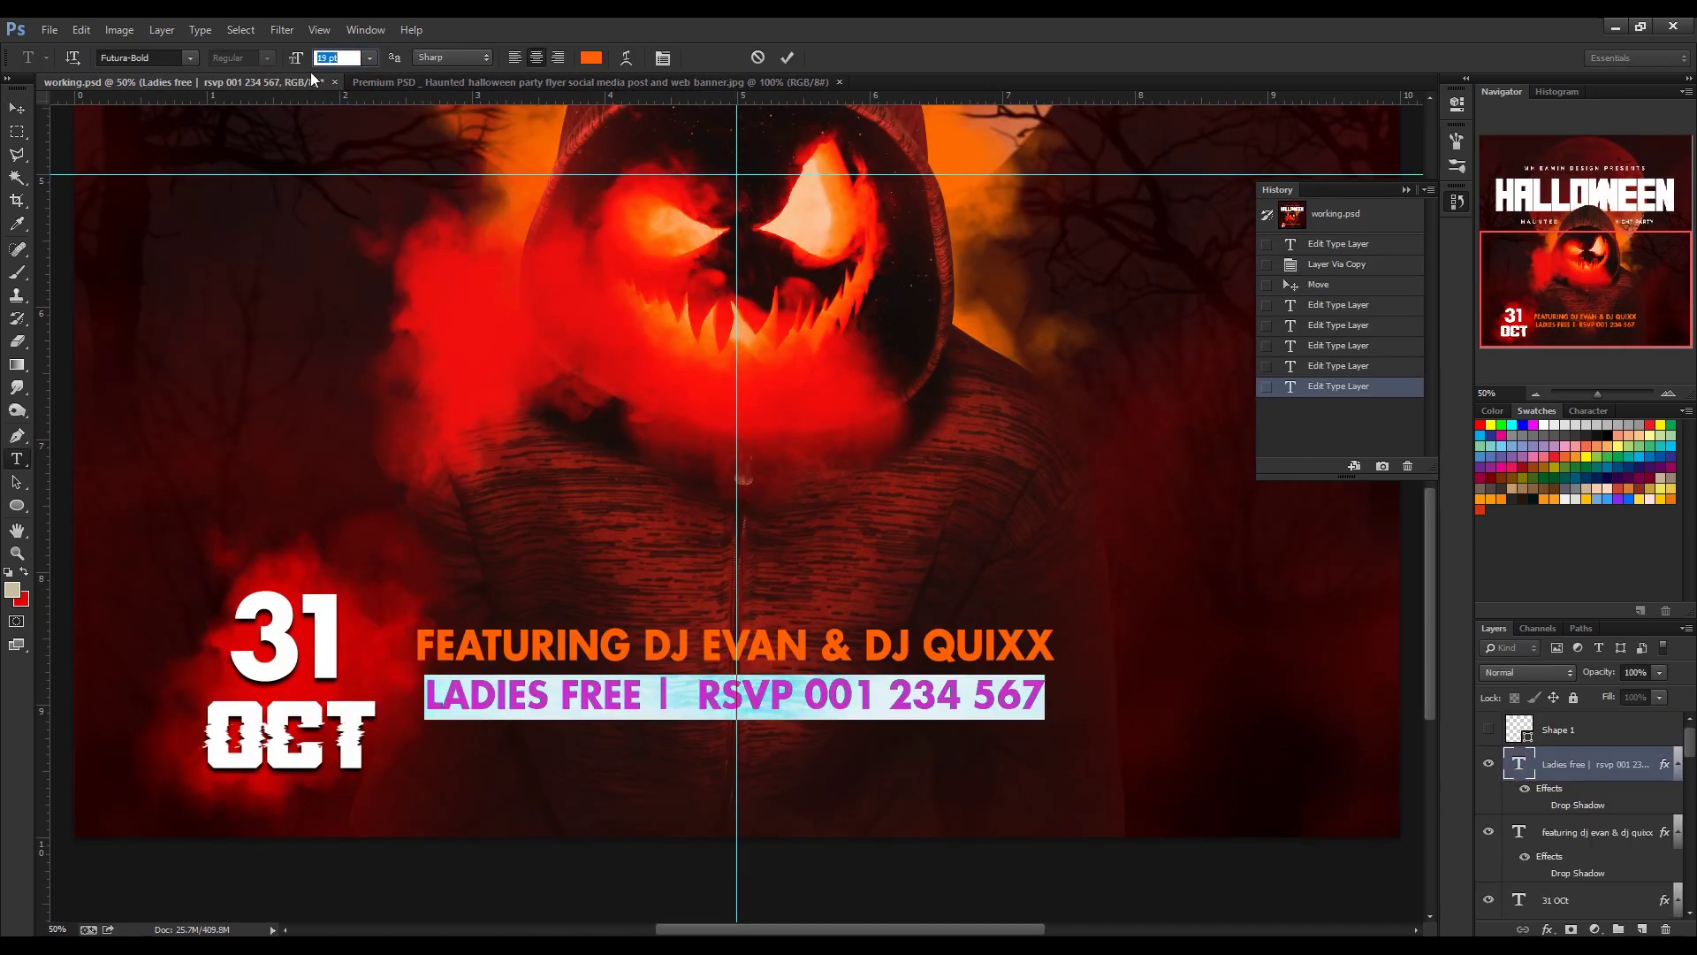
{"action": "left_click", "coordinate": [14, 107]}
{"action": "double_click", "coordinate": [1519, 764]}
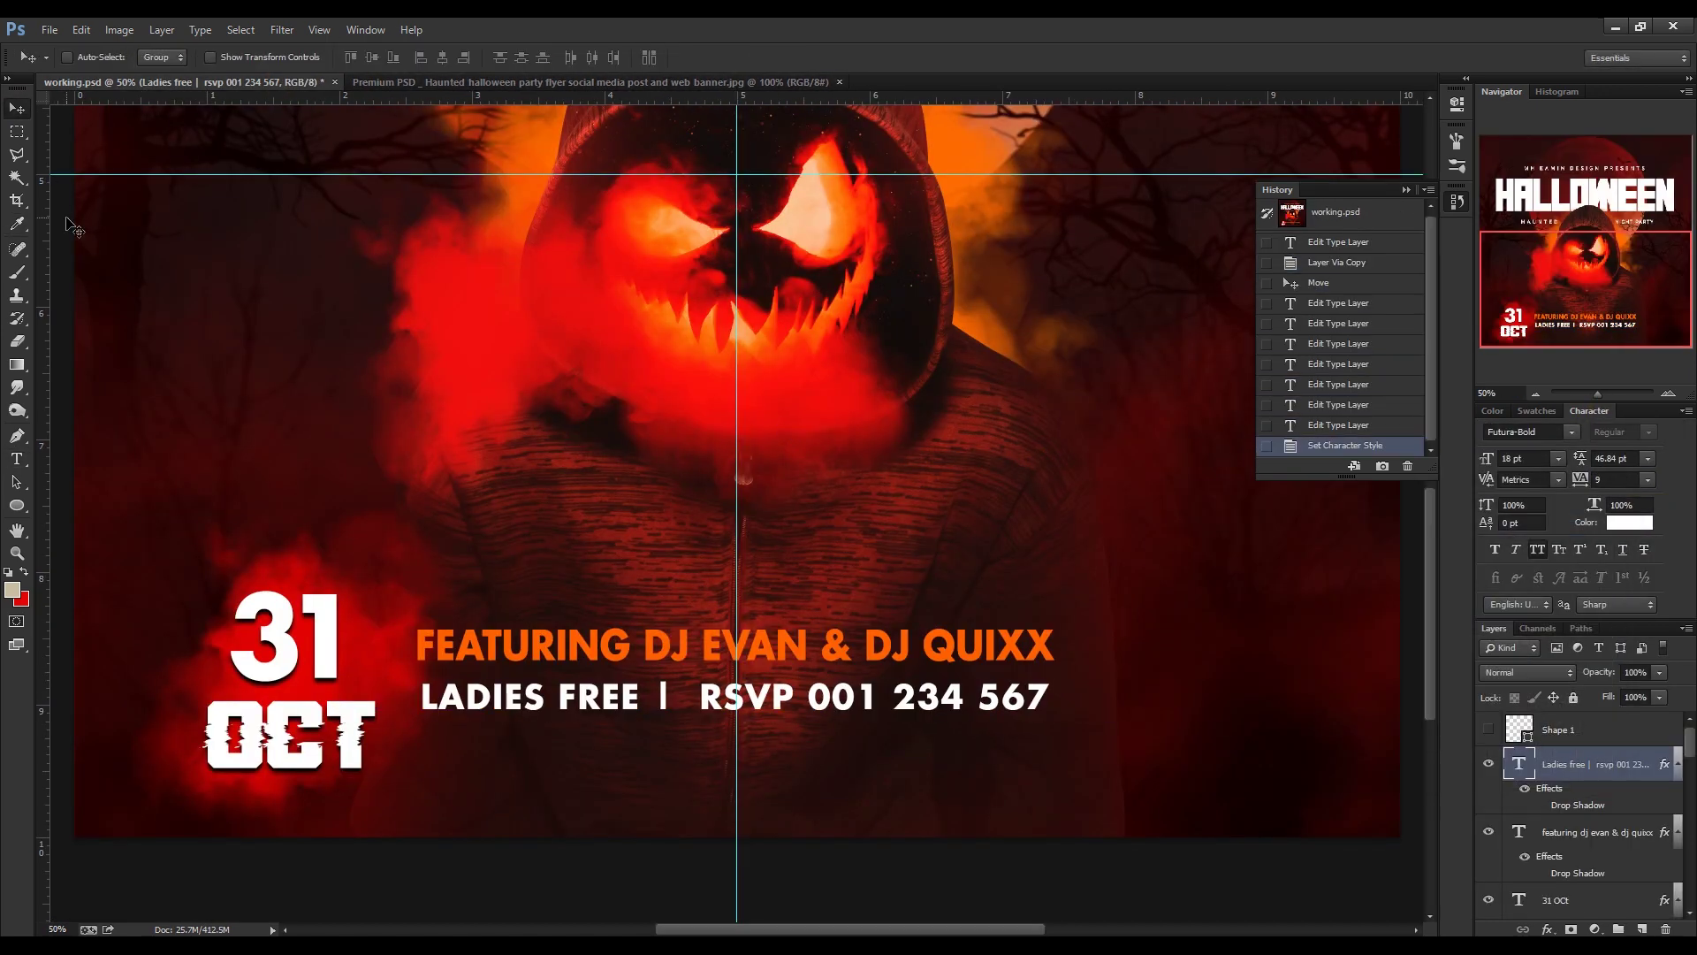
{"action": "double_click", "coordinate": [1519, 831]}
{"action": "left_click", "coordinate": [591, 57]}
{"action": "key", "text": "ctrl+Return"}
{"action": "mouse_move", "coordinate": [822, 699]}
{"action": "left_mouse_down"}
{"action": "mouse_move", "coordinate": [822, 747]}
{"action": "mouse_move", "coordinate": [734, 787]}
{"action": "left_mouse_up"}
{"action": "double_click", "coordinate": [1527, 769]}
{"action": "type", "text": "WWW.MHEAMINDESIGN.COM"}
{"action": "key", "text": "ctrl+Return"}
Shrink the web address and add a '21+ ONLY DA WARHOUSE CLUB CA' venue line
{"action": "key", "text": "ctrl+j"}
{"action": "double_click", "coordinate": [1518, 763]}
{"action": "left_click", "coordinate": [1524, 458]}
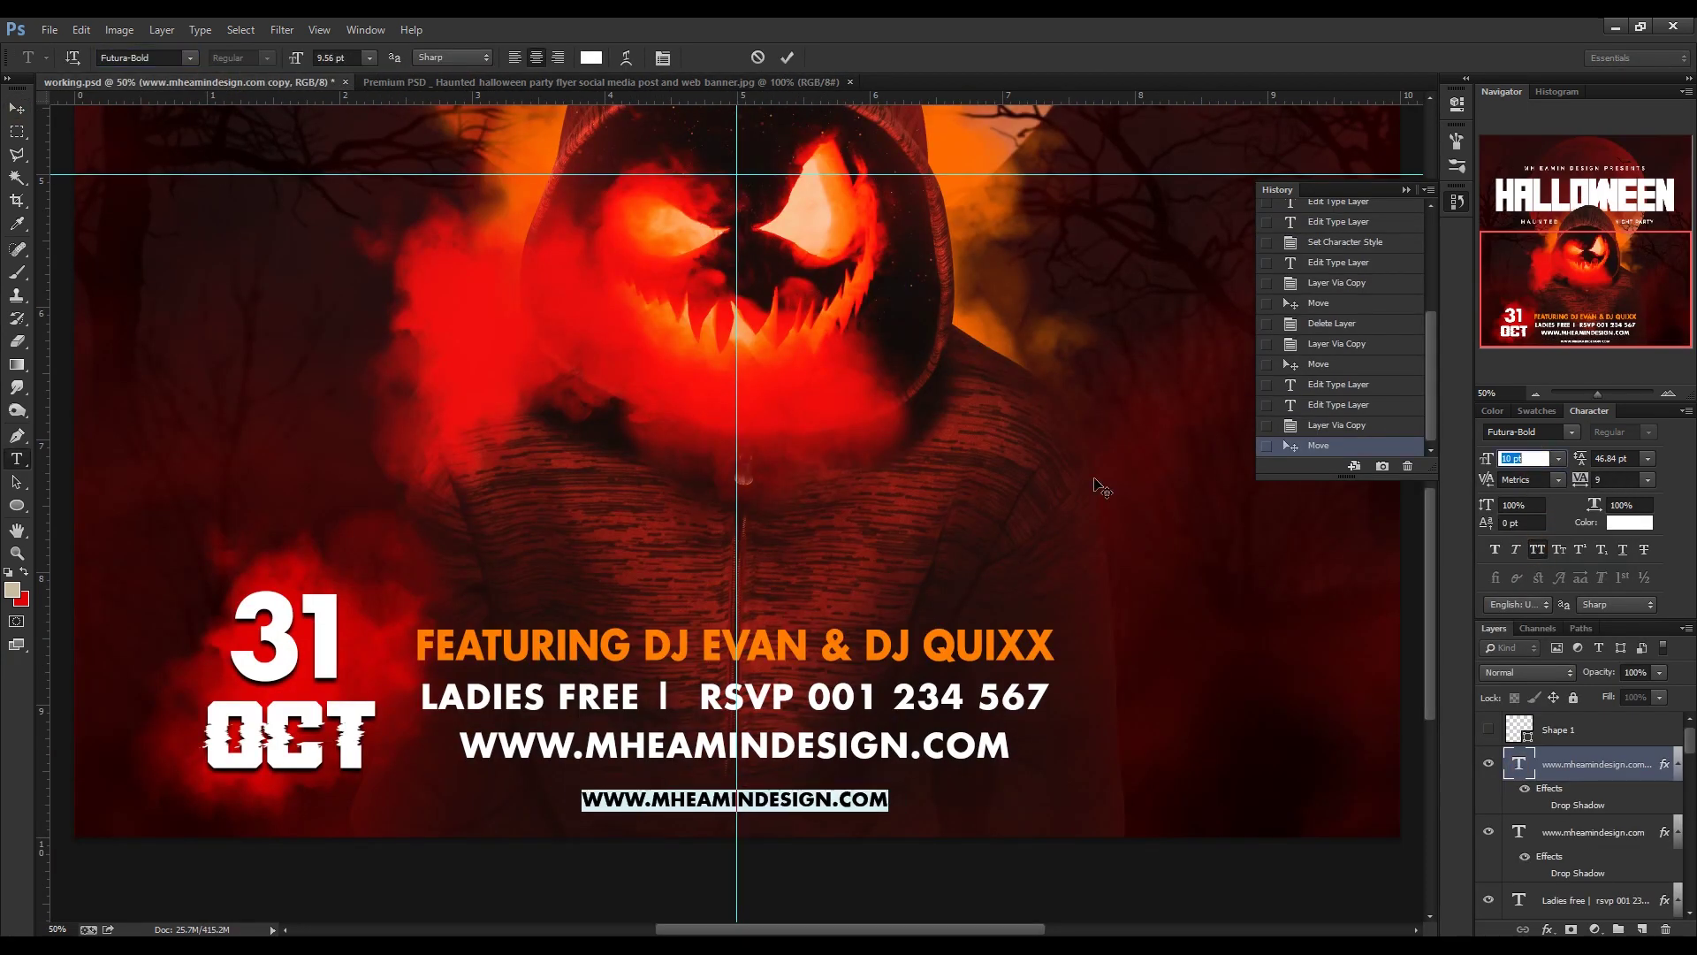
{"action": "key", "text": "Return"}
{"action": "double_click", "coordinate": [1518, 832]}
{"action": "type", "text": "21+ only"}
{"action": "key", "text": "ctrl+Return"}
{"action": "key", "text": "ctrl+Tab"}
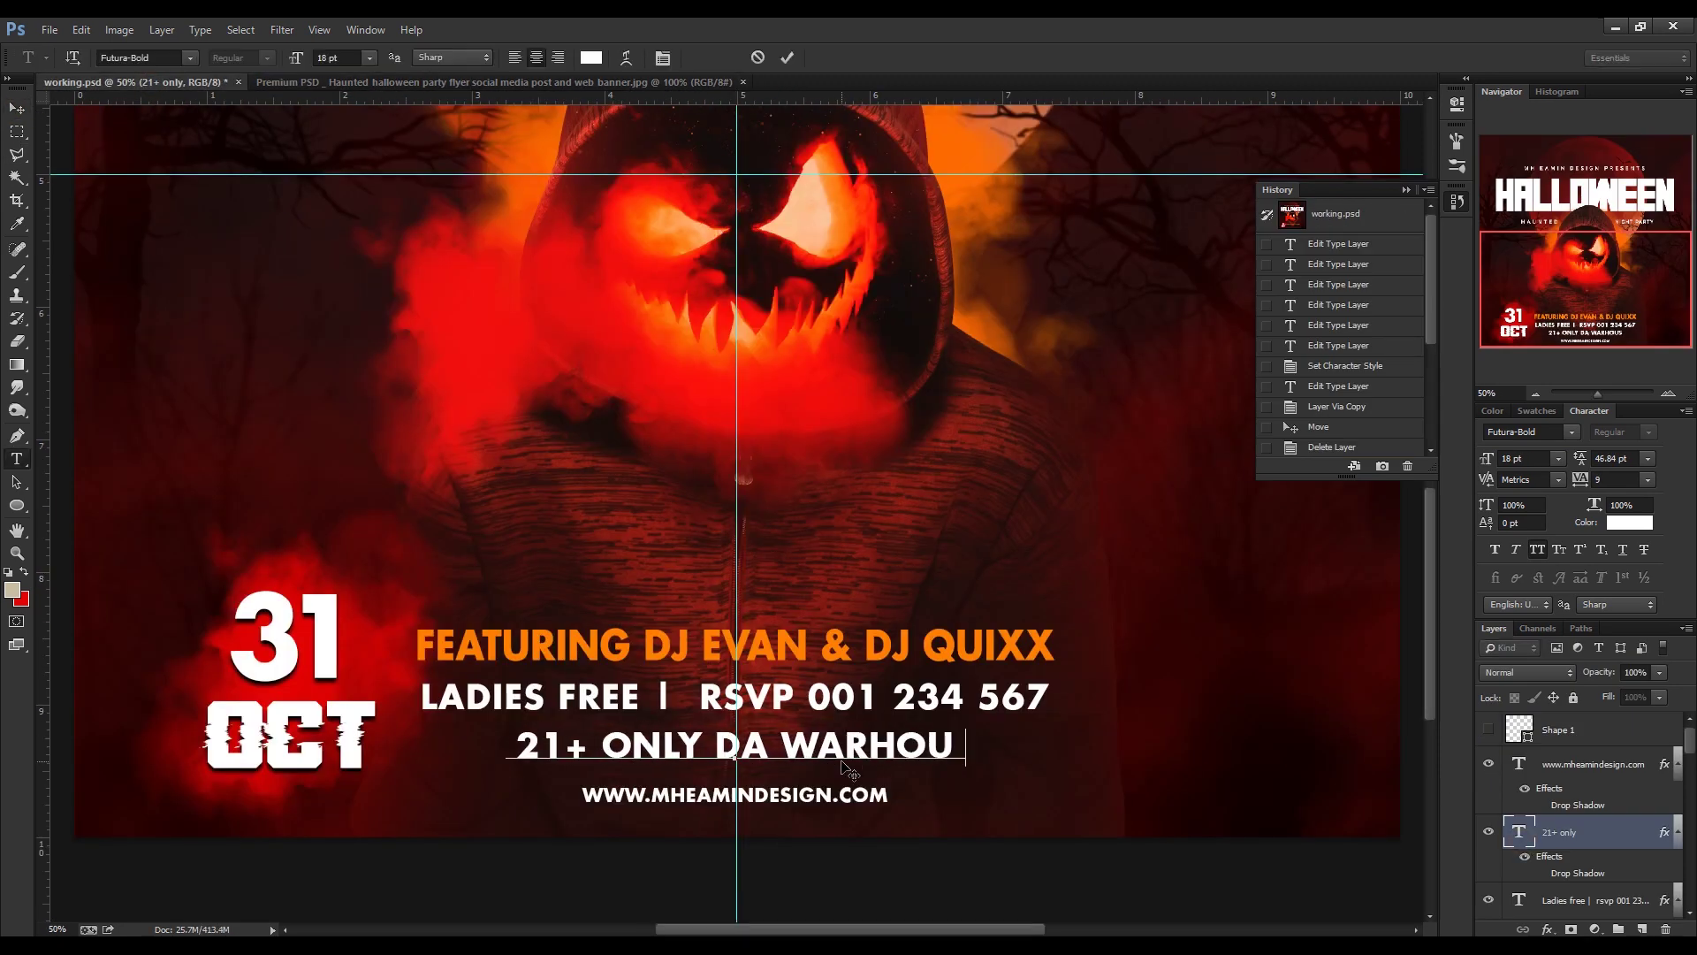
{"action": "type", "text": "SE"}
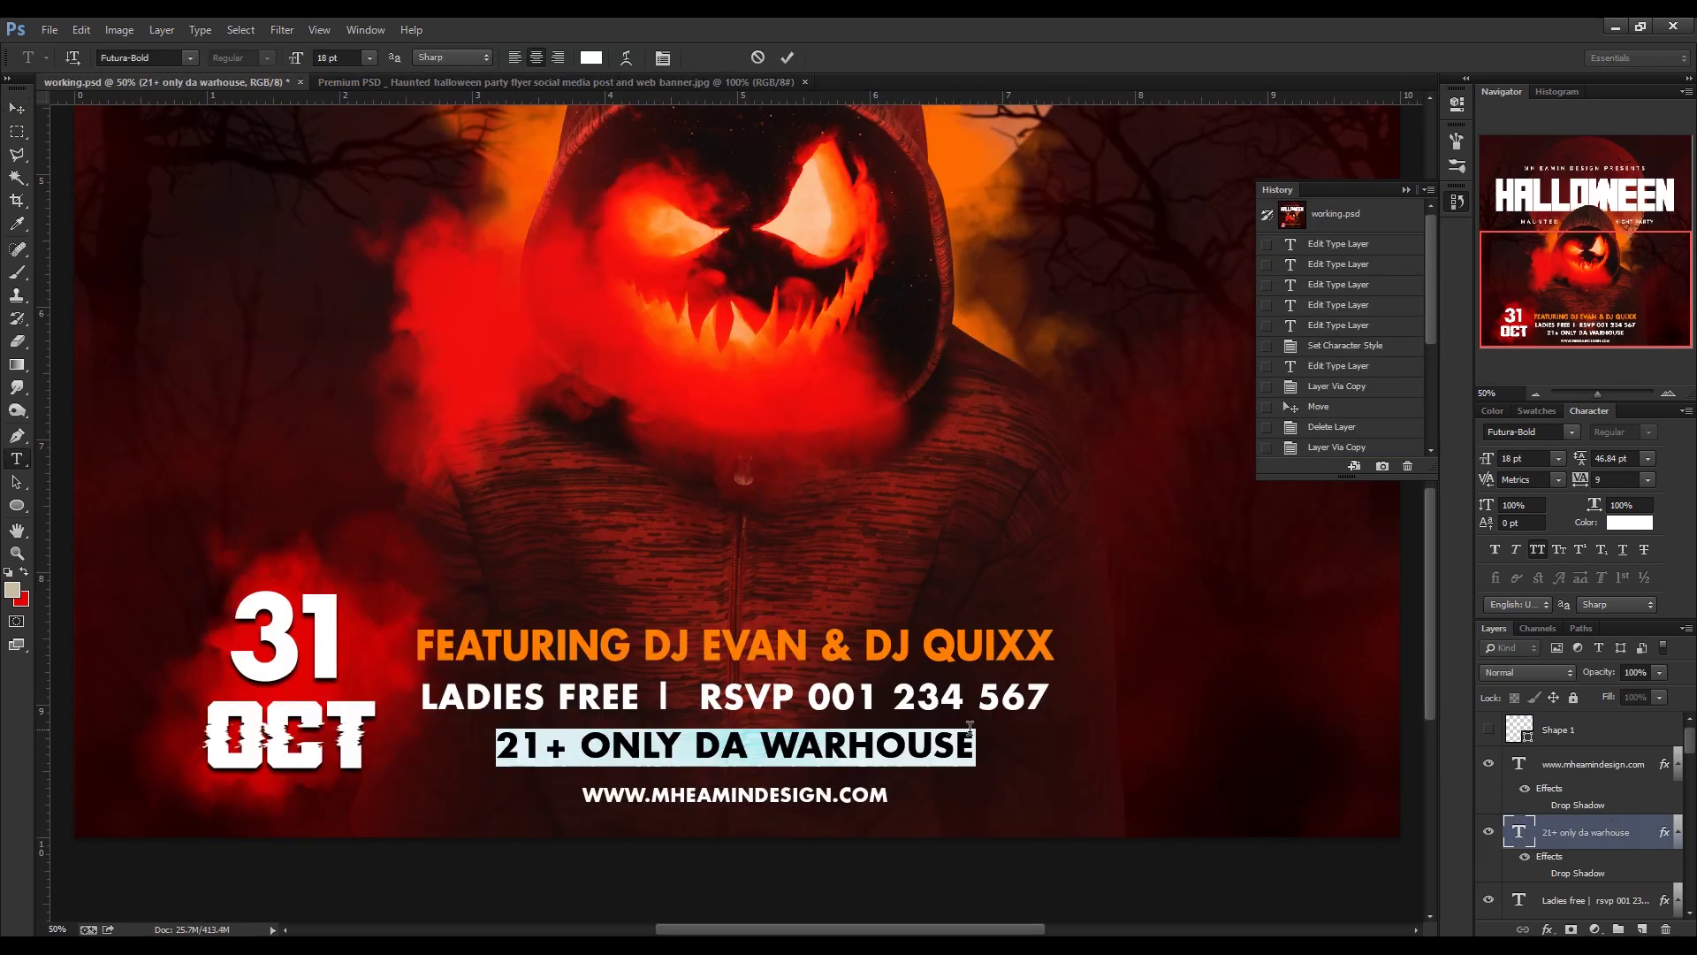
{"action": "type", "text": " CLUB CA"}
{"action": "key", "text": "ctrl+minus"}
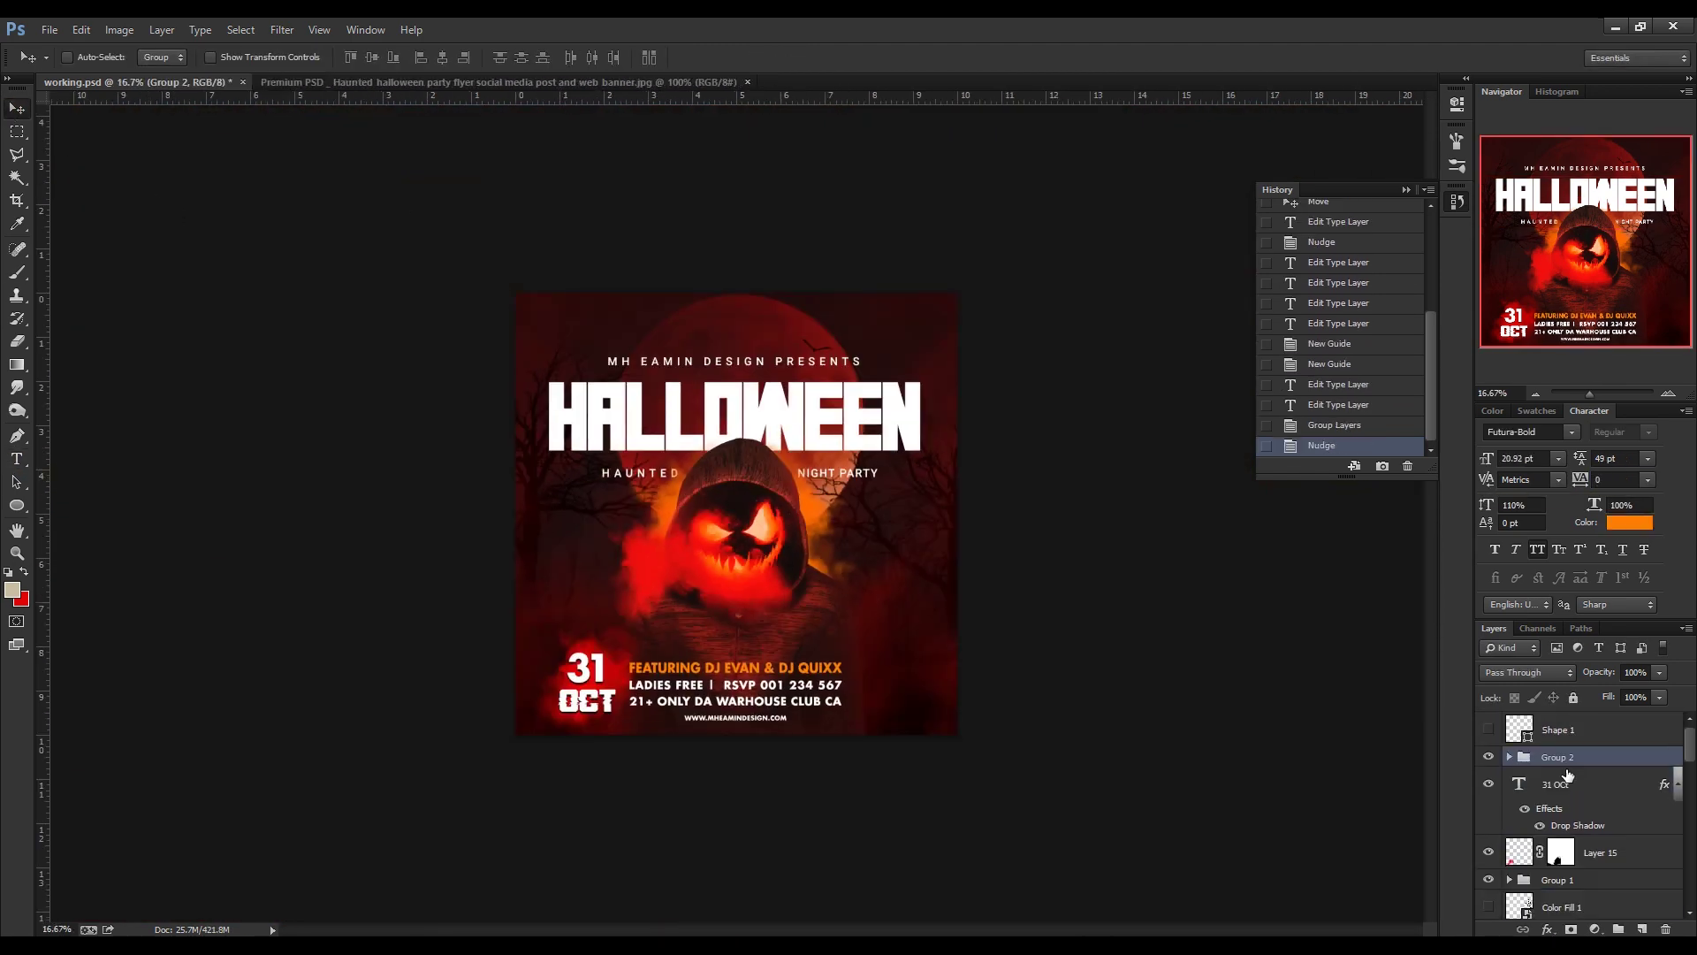
Group the 31 OCT text with its backdrop layer and name the group '31'
{"action": "key", "text": "shift+Up"}
{"action": "key", "text": "shift+Up"}
{"action": "key", "text": "shift+Up"}
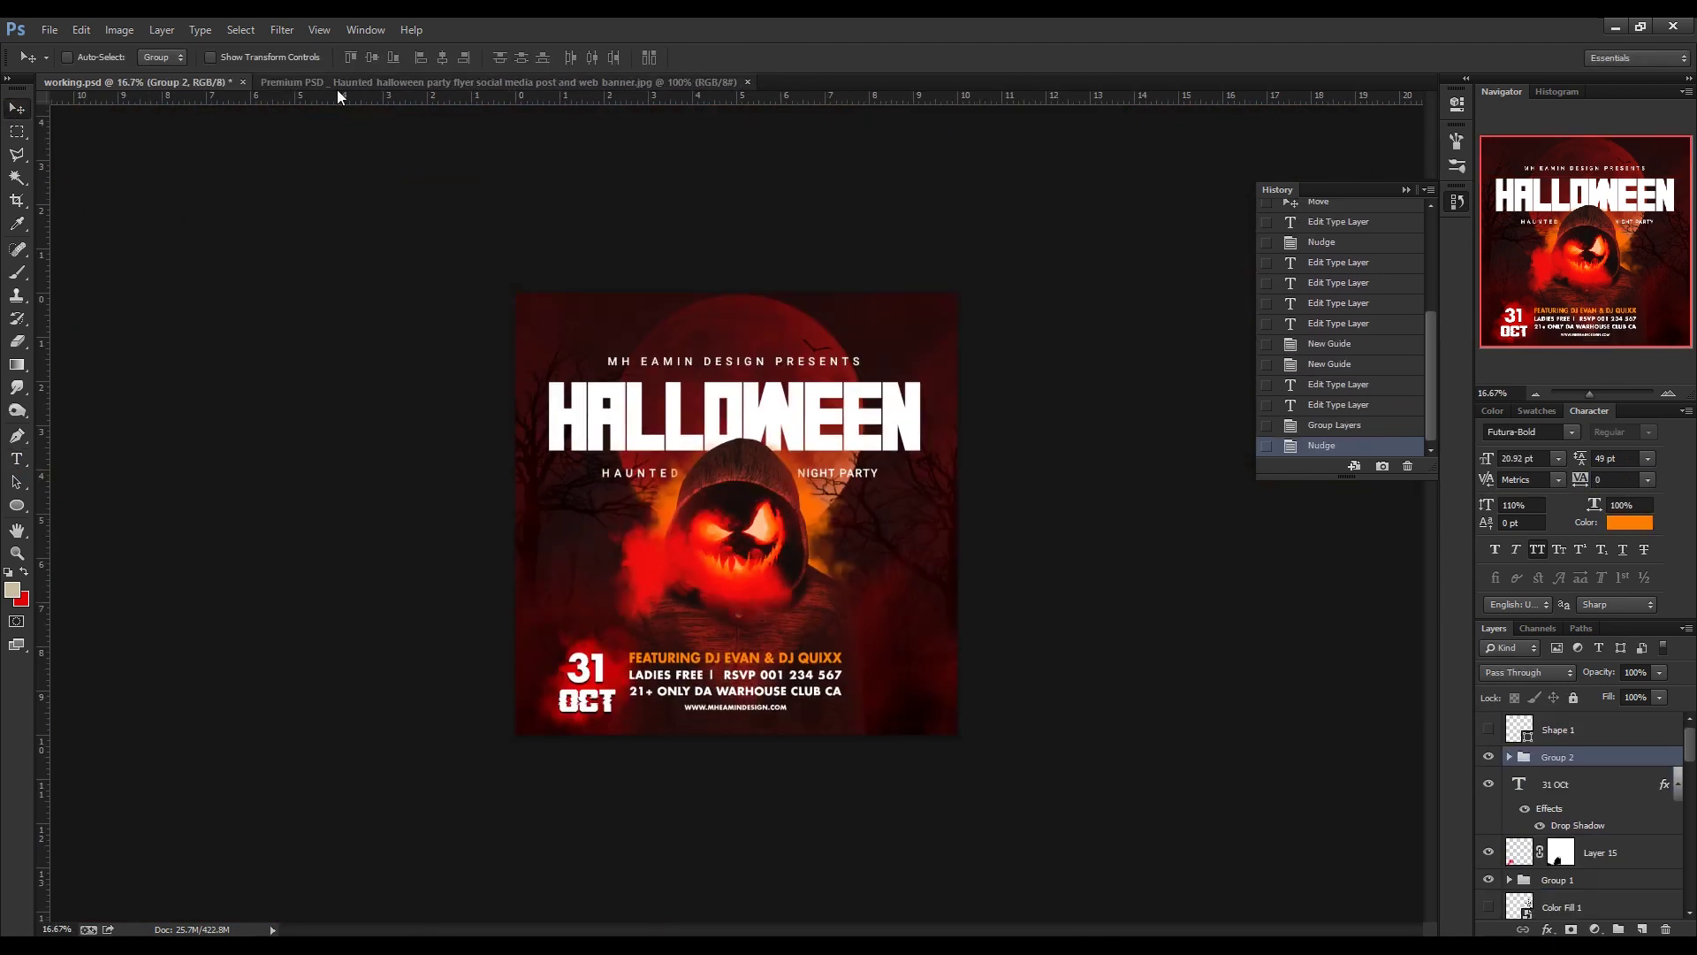
{"action": "left_click", "coordinate": [1567, 774]}
{"action": "left_click", "coordinate": [1600, 852], "text": "shift"}
{"action": "key", "text": "ctrl+g"}
{"action": "double_click", "coordinate": [1556, 777]}
{"action": "type", "text": "31 Oct"}
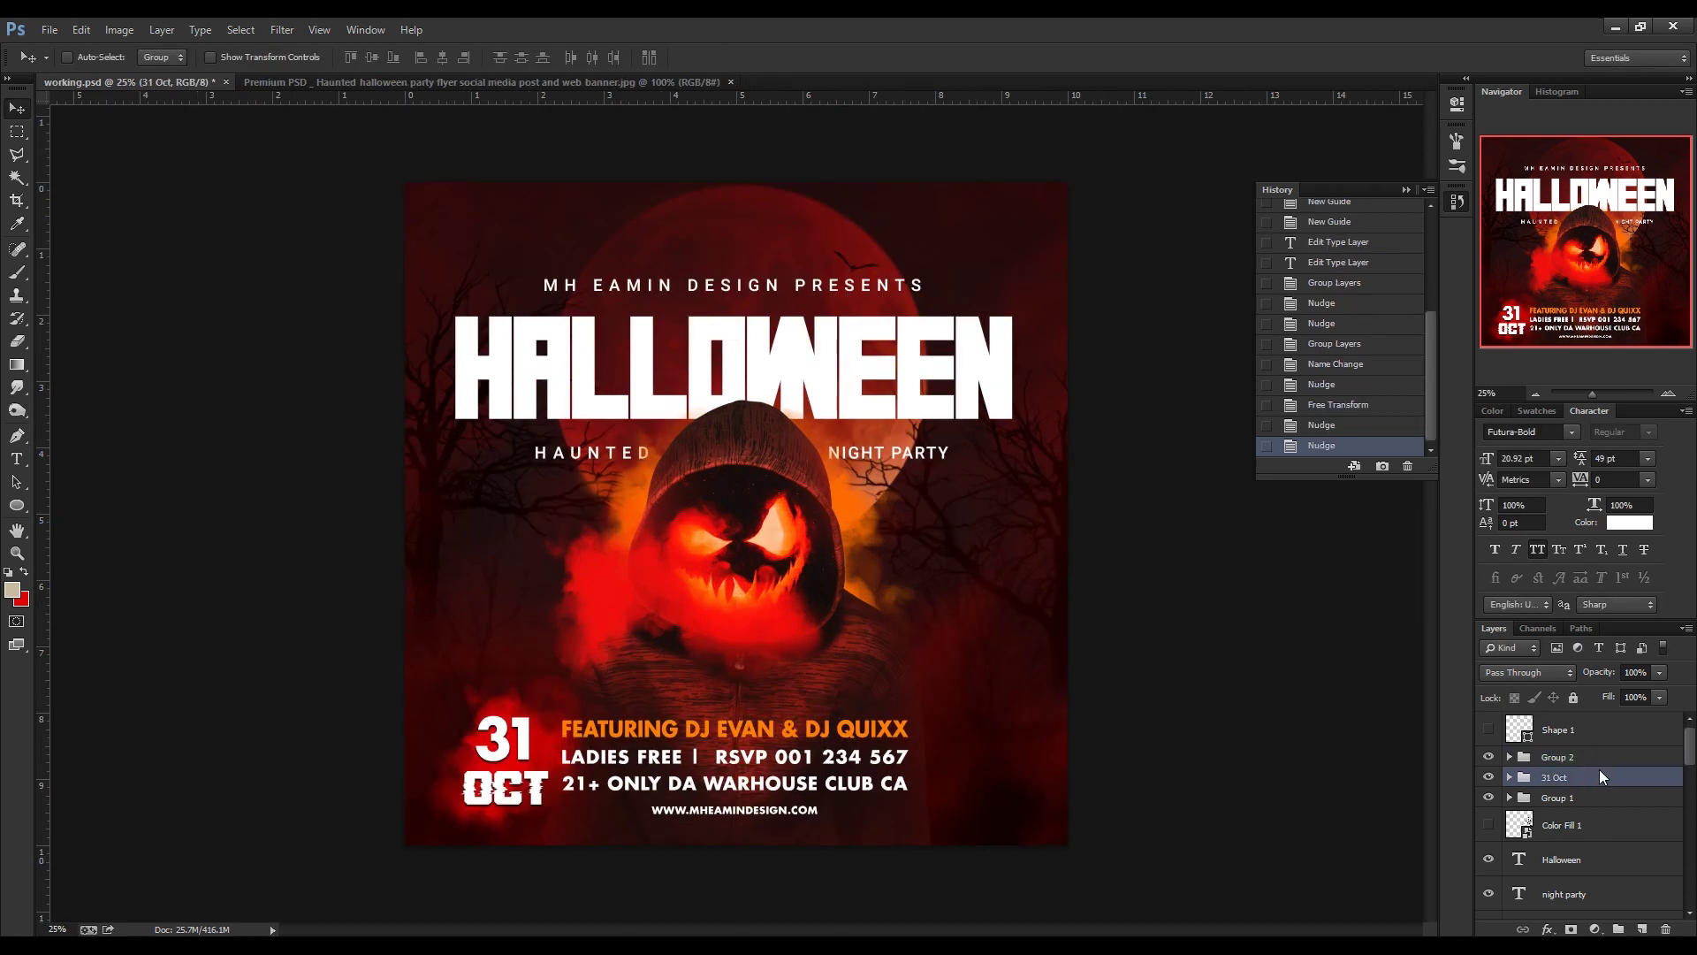
{"action": "key", "text": "ctrl+Tab"}
{"action": "key", "text": "ctrl+Tab"}
{"action": "key", "text": "ctrl+Tab"}
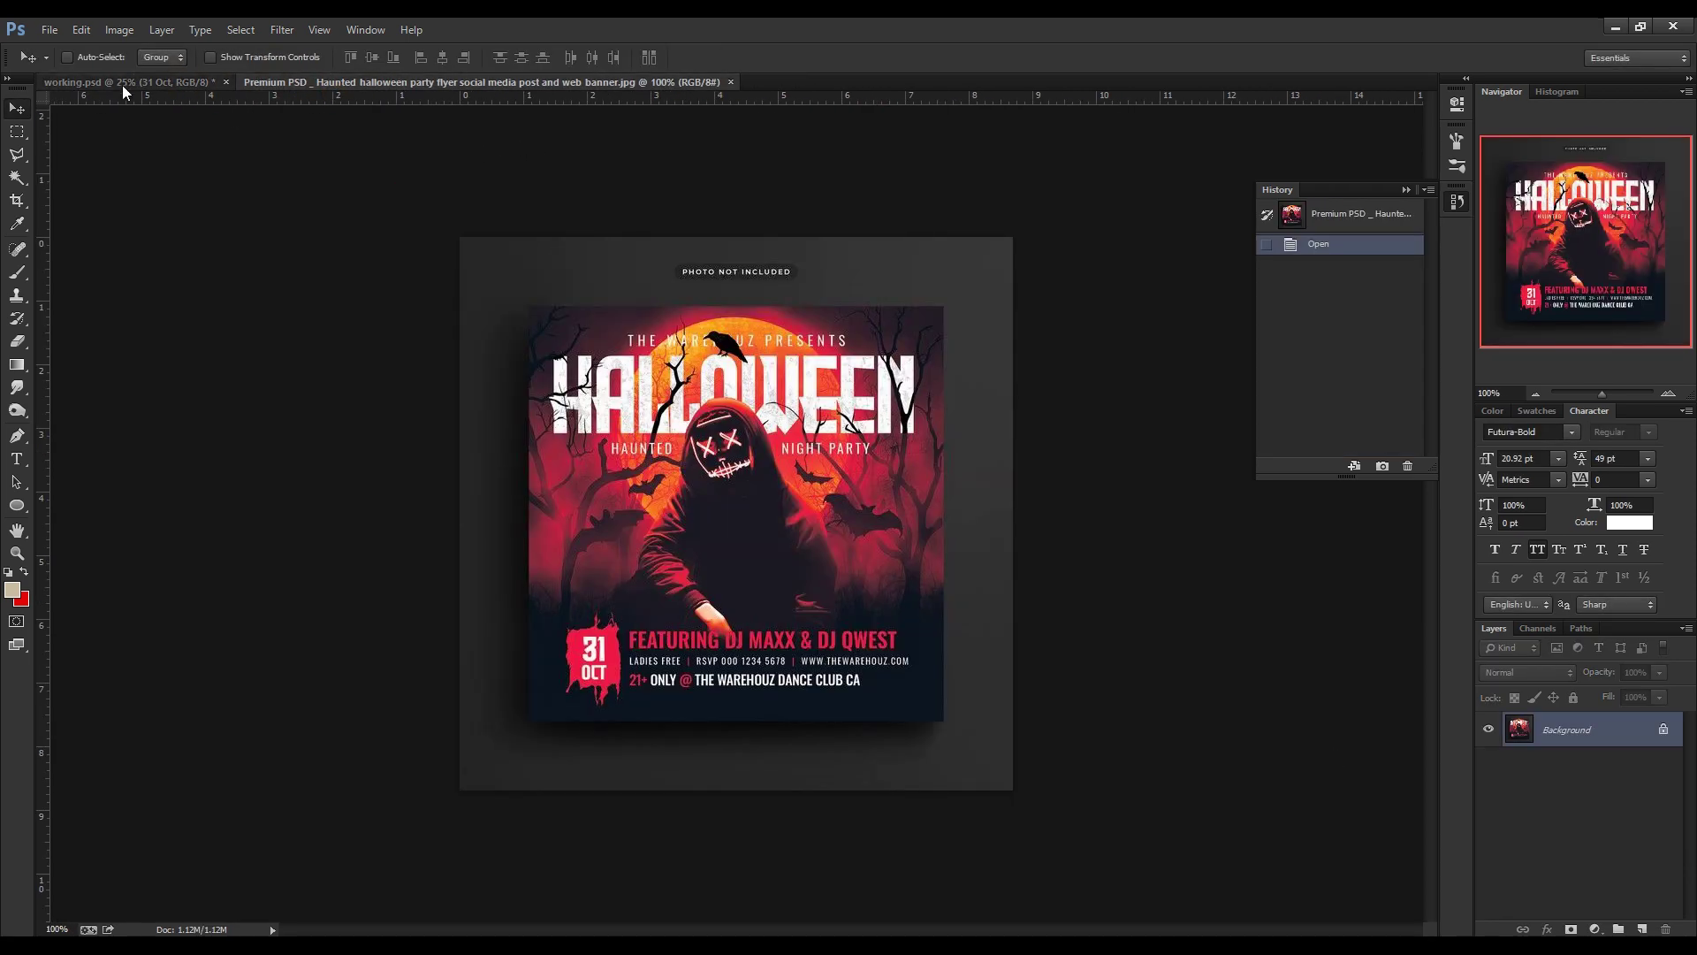
{"action": "key", "text": "ctrl+Tab"}
Revert the HALLOWEEN title to its original blocky font through History
{"action": "left_click", "coordinate": [1301, 370]}
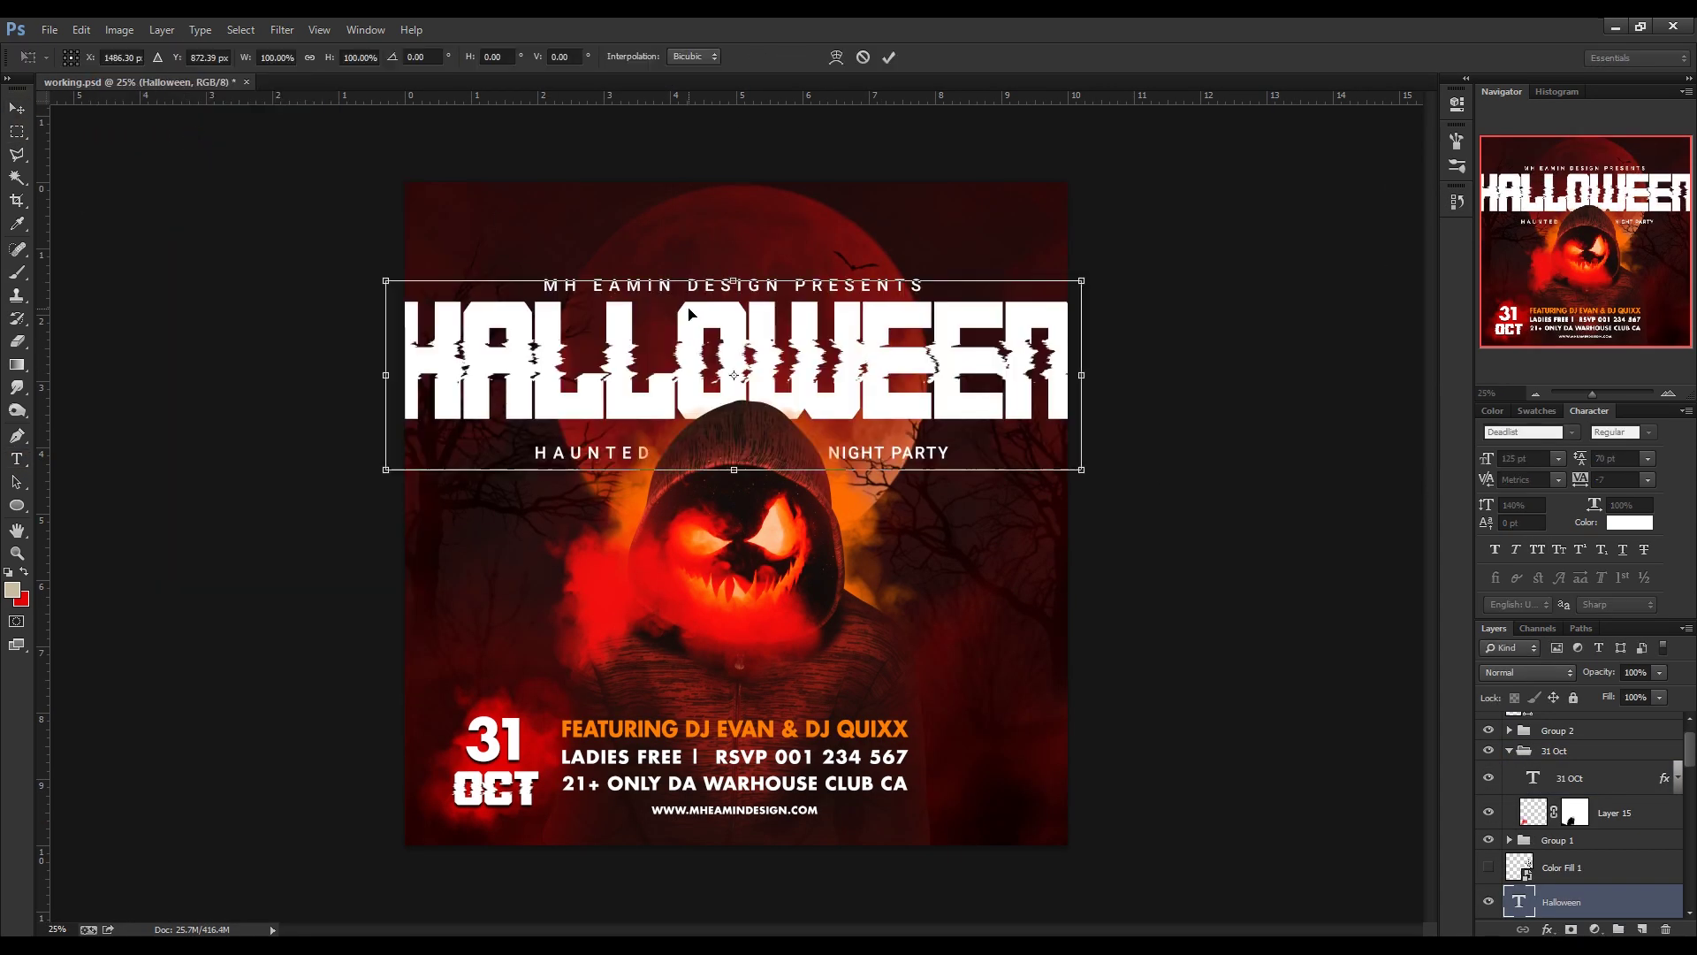
{"action": "key", "text": "Return"}
{"action": "key", "text": "ctrl+minus"}
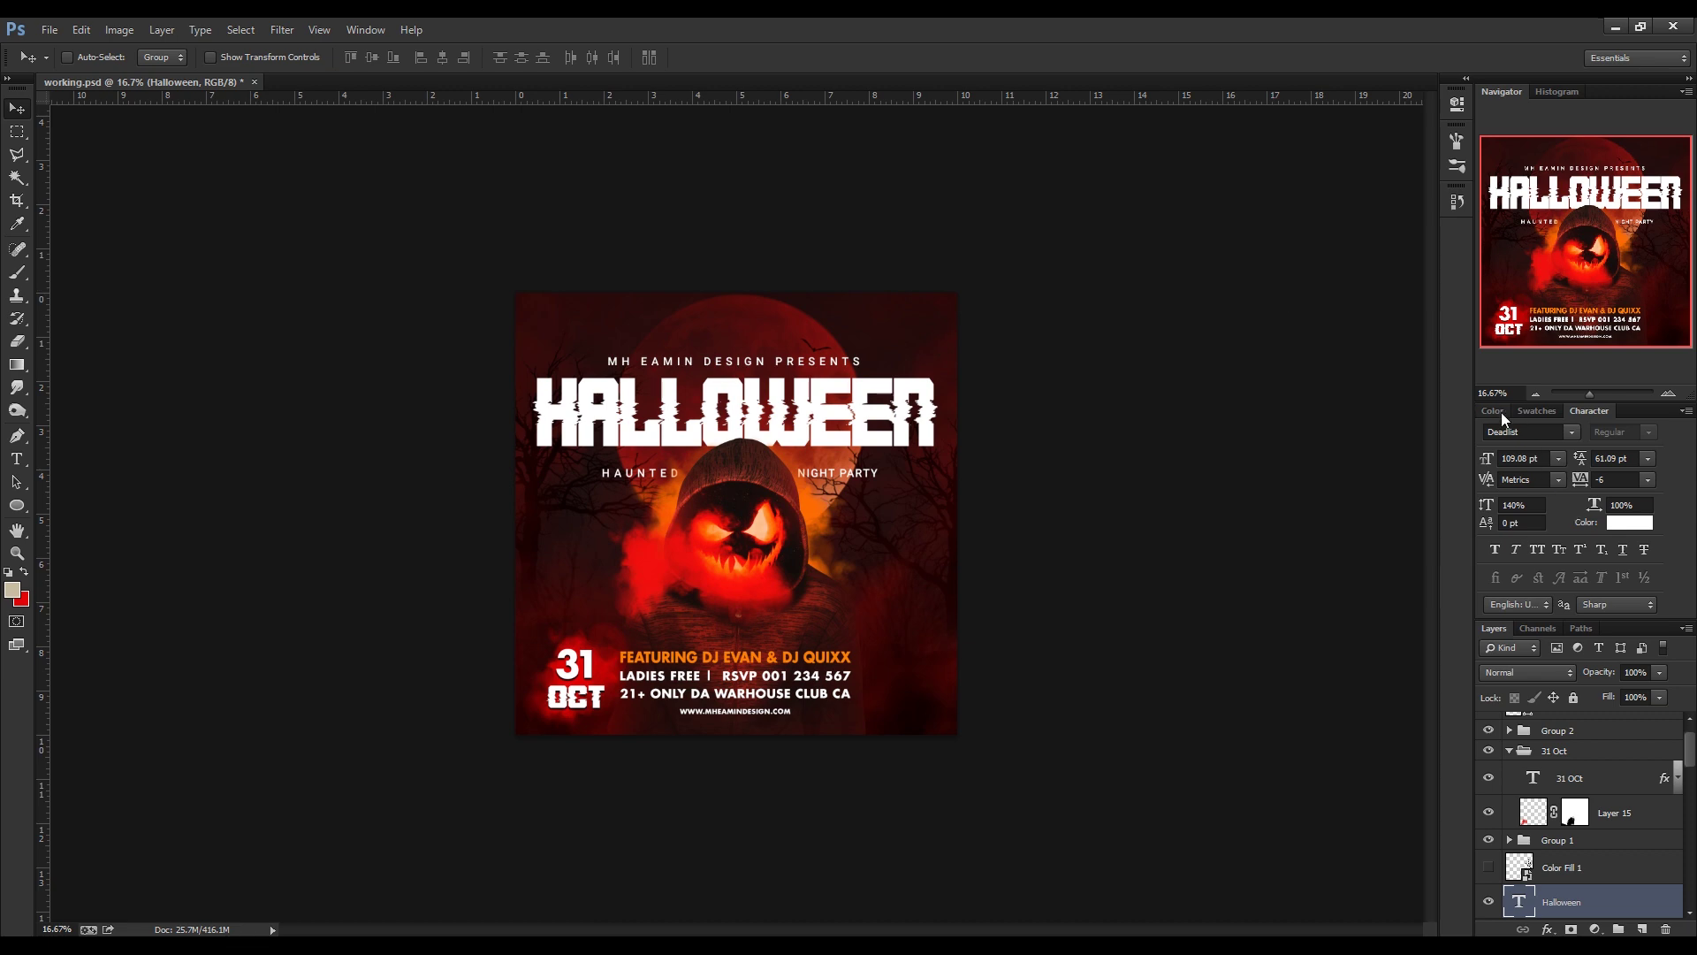
{"action": "left_click", "coordinate": [1457, 202]}
{"action": "left_click", "coordinate": [1338, 384]}
{"action": "key", "text": "ctrl+plus"}
{"action": "key", "text": "ctrl+plus"}
Give the HALLOWEEN title a Drop Shadow and compare it with and without
{"action": "left_click", "coordinate": [1546, 928]}
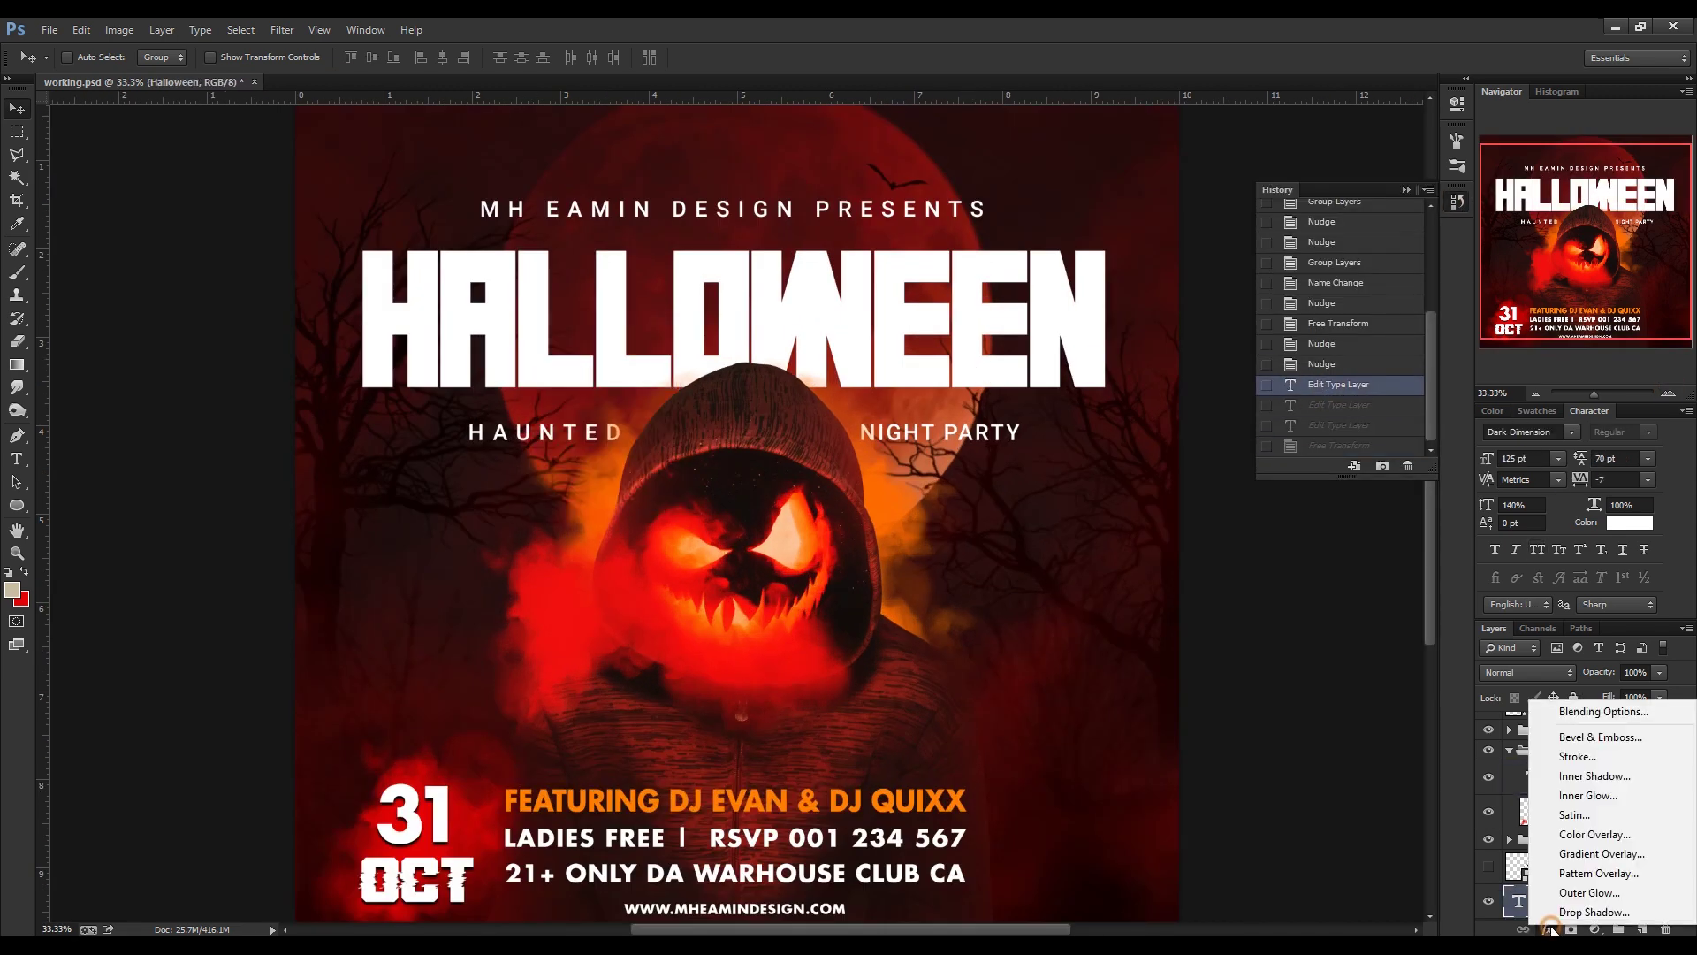
{"action": "left_click", "coordinate": [1594, 911]}
{"action": "left_click", "coordinate": [1404, 644]}
{"action": "key", "text": "Return"}
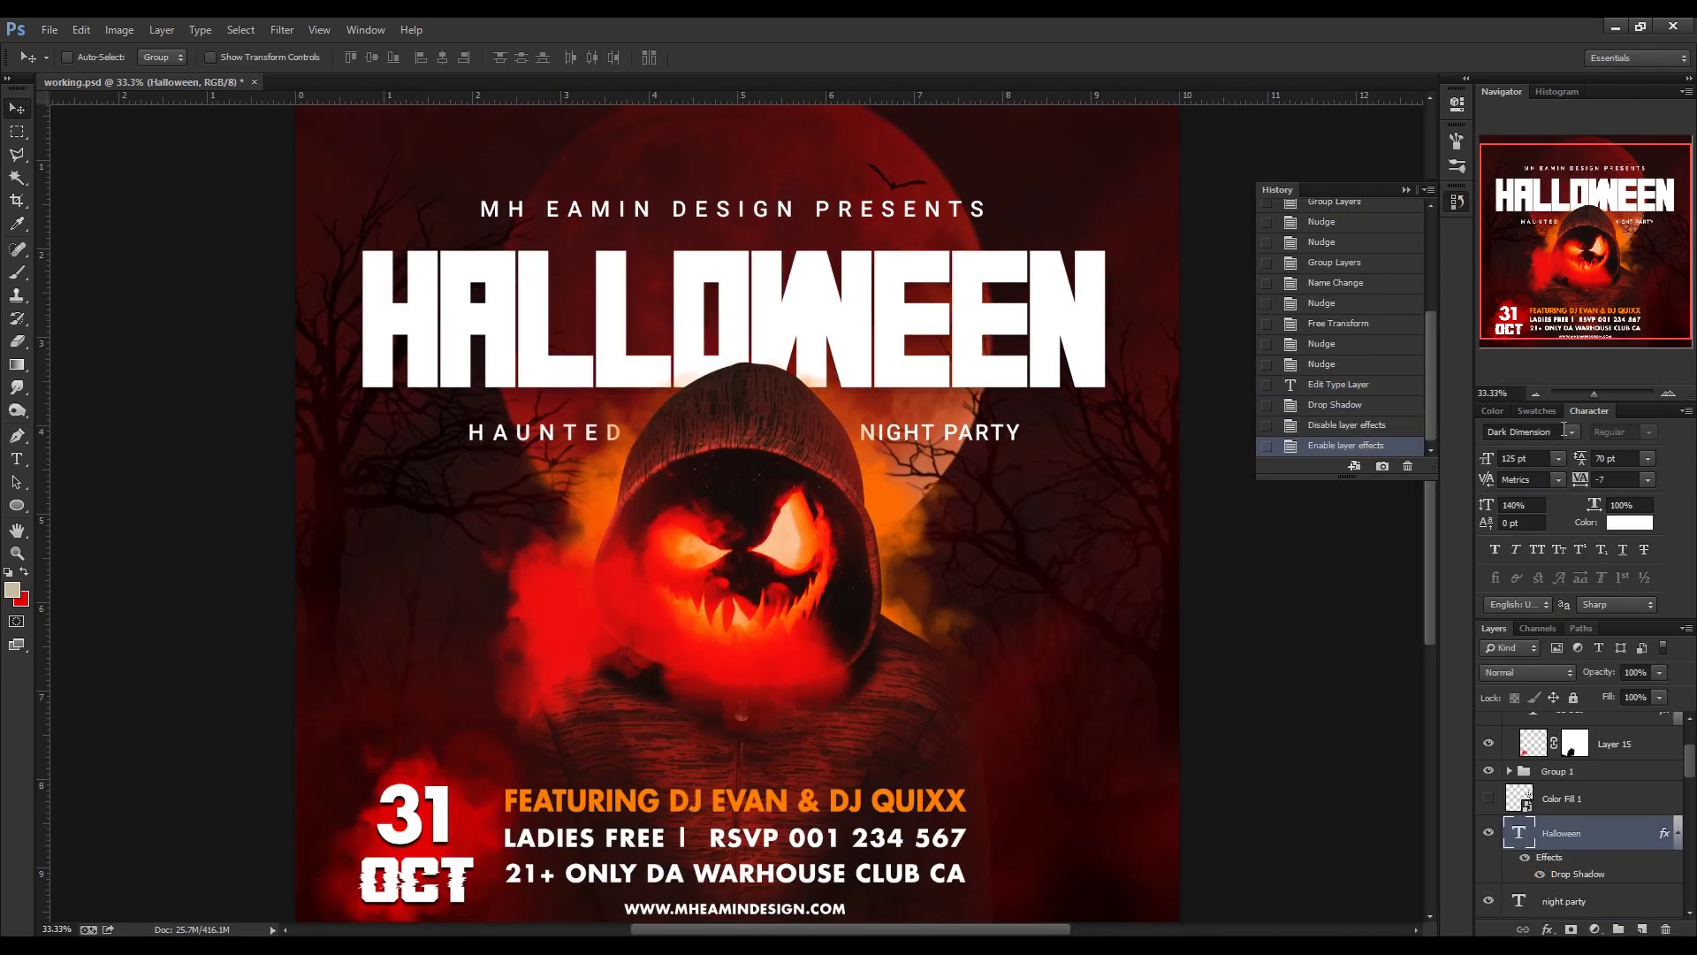
{"action": "key", "text": "ctrl+minus"}
{"action": "left_click", "coordinate": [1542, 875]}
{"action": "left_click", "coordinate": [1541, 874]}
{"action": "key", "text": "ctrl+plus"}
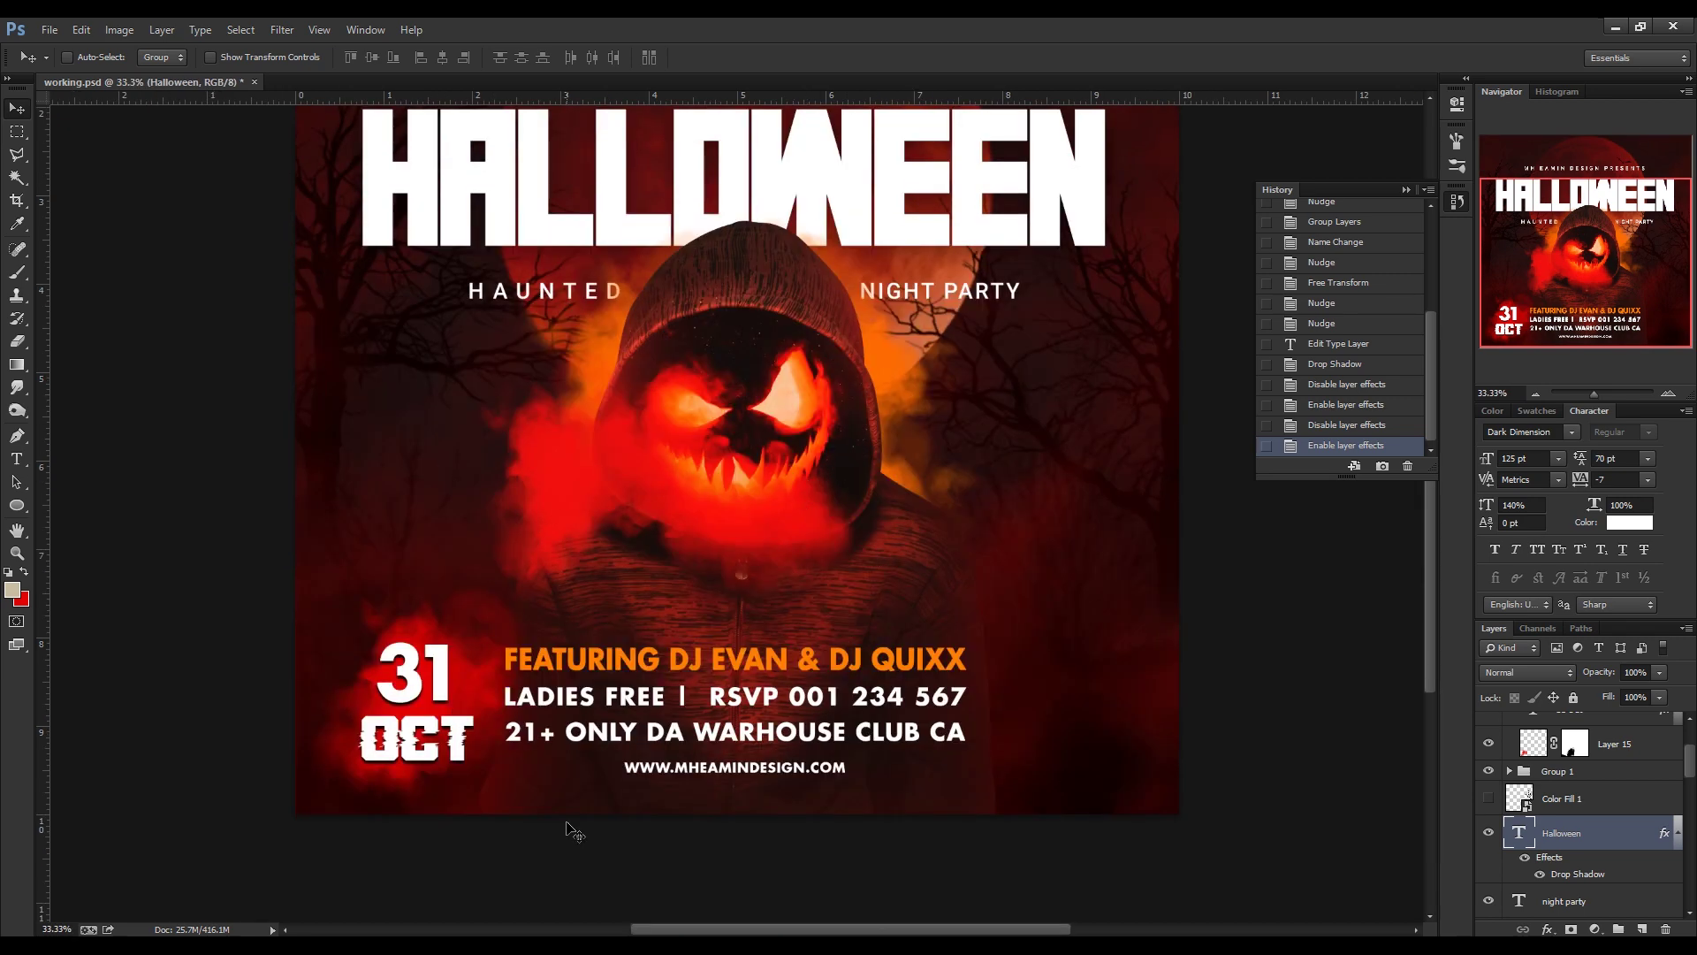
{"action": "key", "text": "ctrl+minus"}
Duplicate the 31 OCT group and move the copy to the flyer's right side
{"action": "key", "text": "ctrl+plus"}
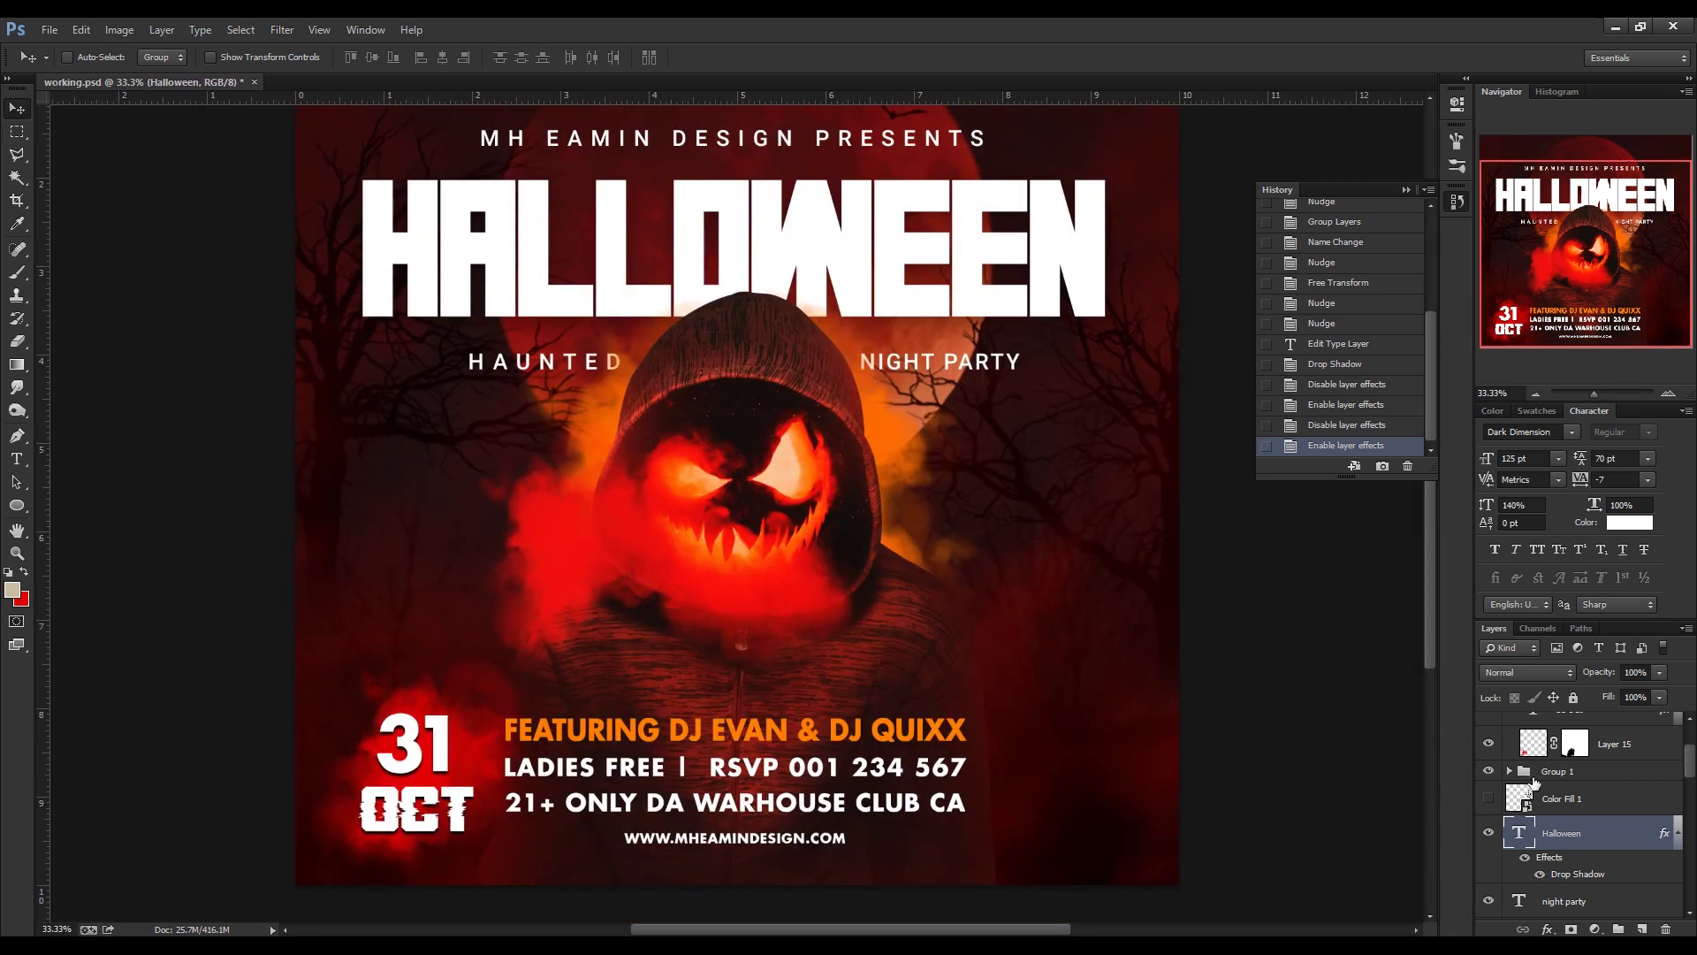
{"action": "left_click_drag", "start_coordinate": [444, 766], "coordinate": [1096, 765]}
{"action": "left_click", "coordinate": [81, 30]}
Flip the right-hand 31 OCT copy horizontally and nudge it rightwards
{"action": "left_click", "coordinate": [362, 610]}
{"action": "left_click", "coordinate": [1509, 750]}
{"action": "key", "text": "shift+Right"}
{"action": "key", "text": "shift+Right"}
{"action": "left_click", "coordinate": [1489, 798]}
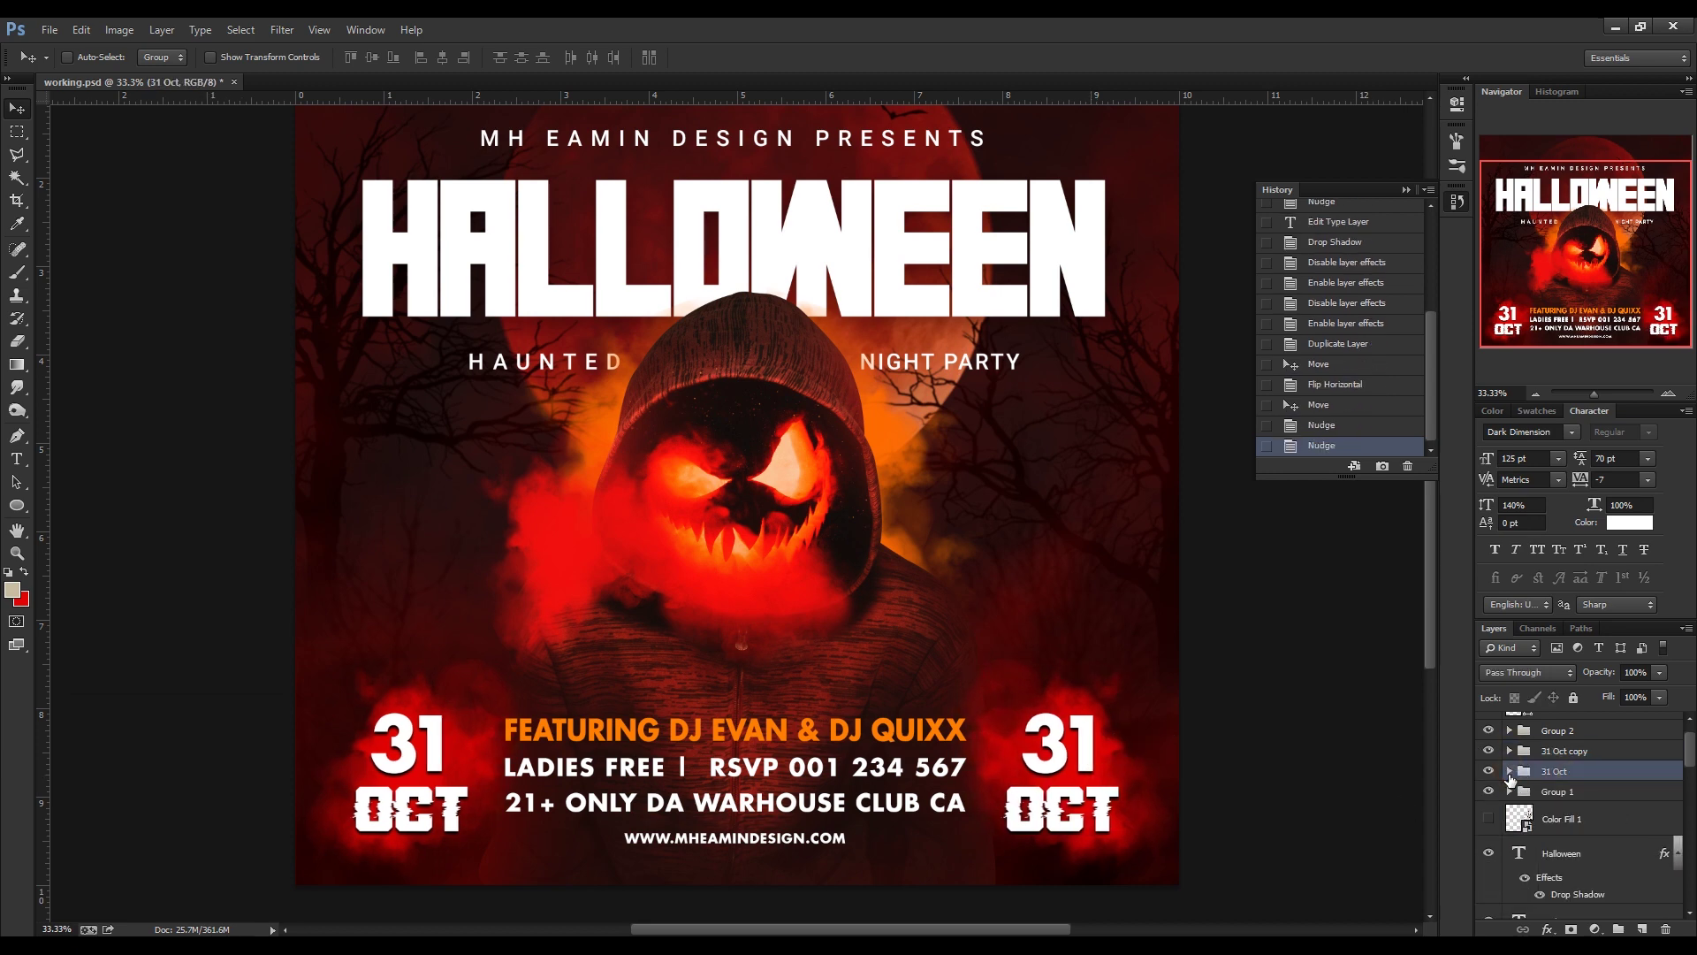
{"action": "double_click", "coordinate": [1509, 831]}
{"action": "key", "text": "Escape"}
{"action": "left_click", "coordinate": [1489, 798]}
{"action": "left_click", "coordinate": [1510, 771]}
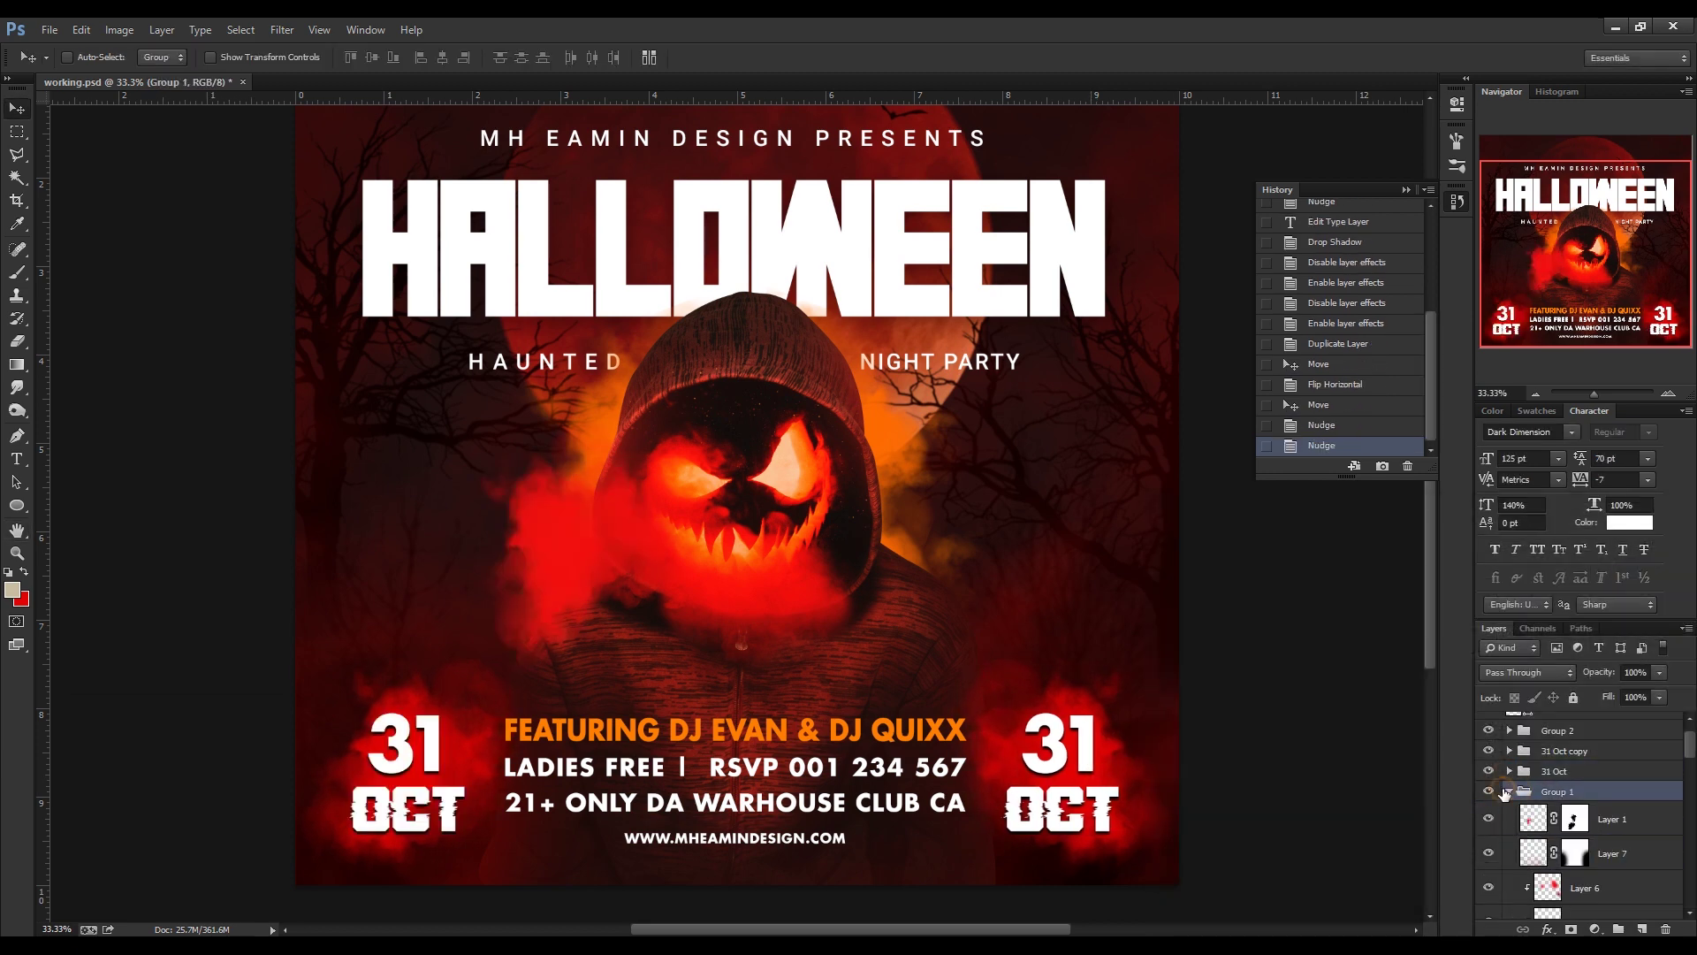
{"action": "left_click", "coordinate": [1510, 751]}
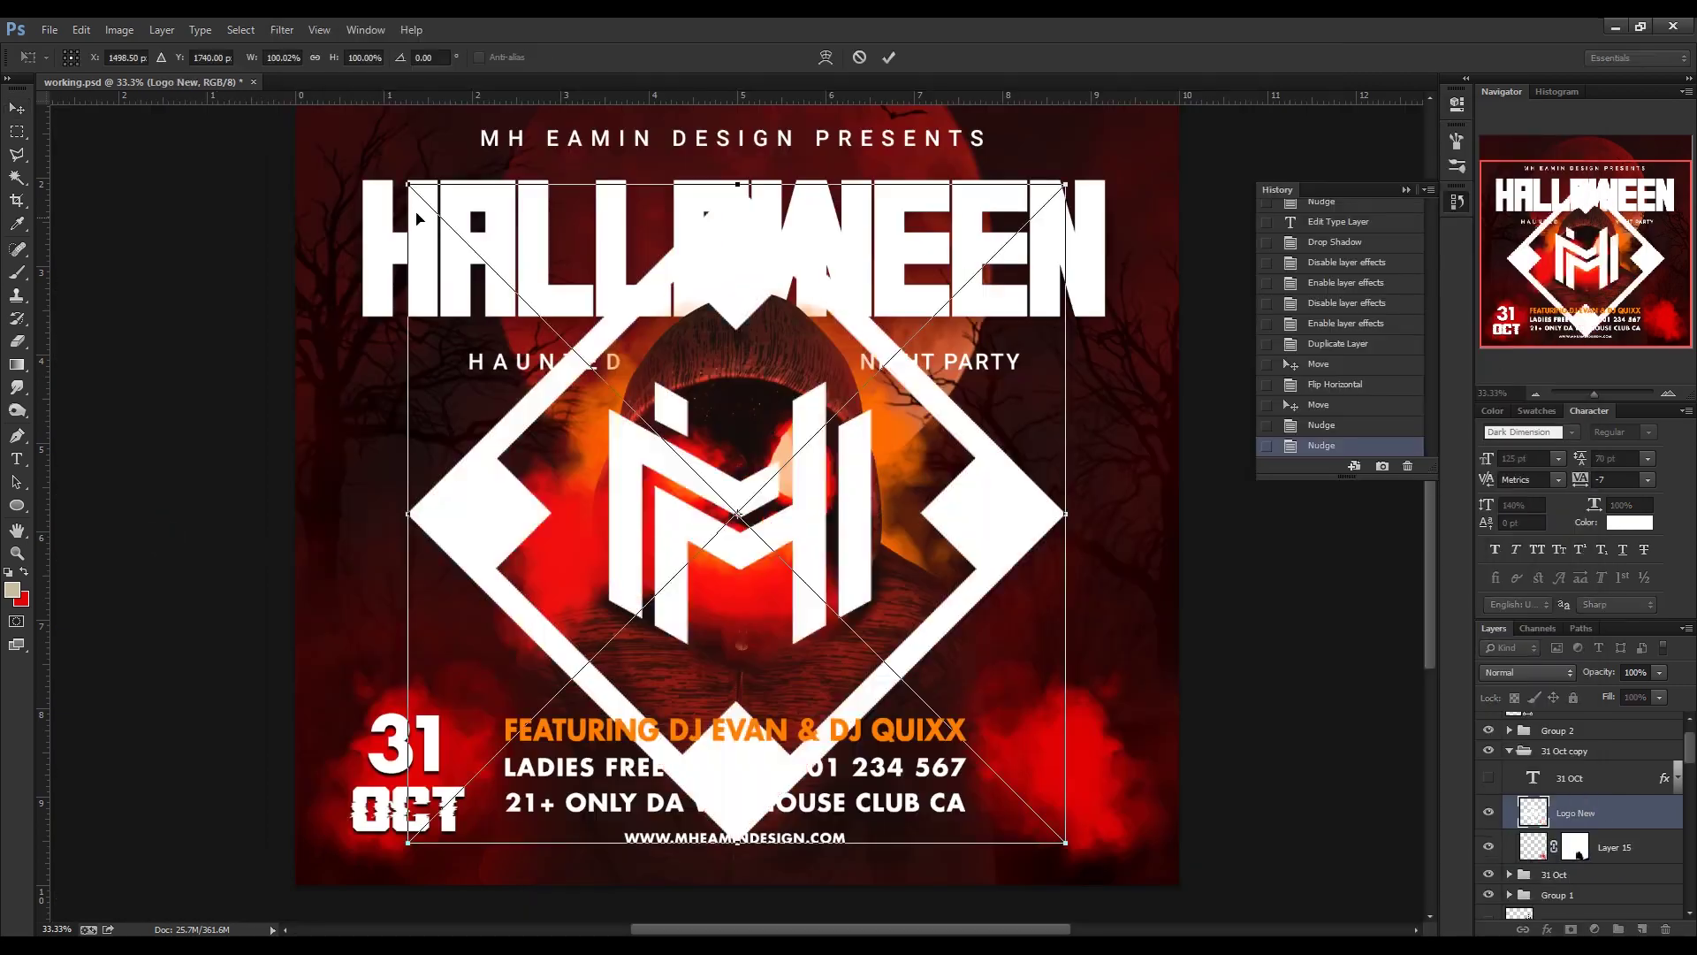
Scale the diamond MH logo into the flyer's bottom-right corner
{"action": "left_click_drag", "start_coordinate": [1175, 814], "coordinate": [1079, 789]}
{"action": "key", "text": "Return"}
{"action": "key", "text": "ctrl+minus"}
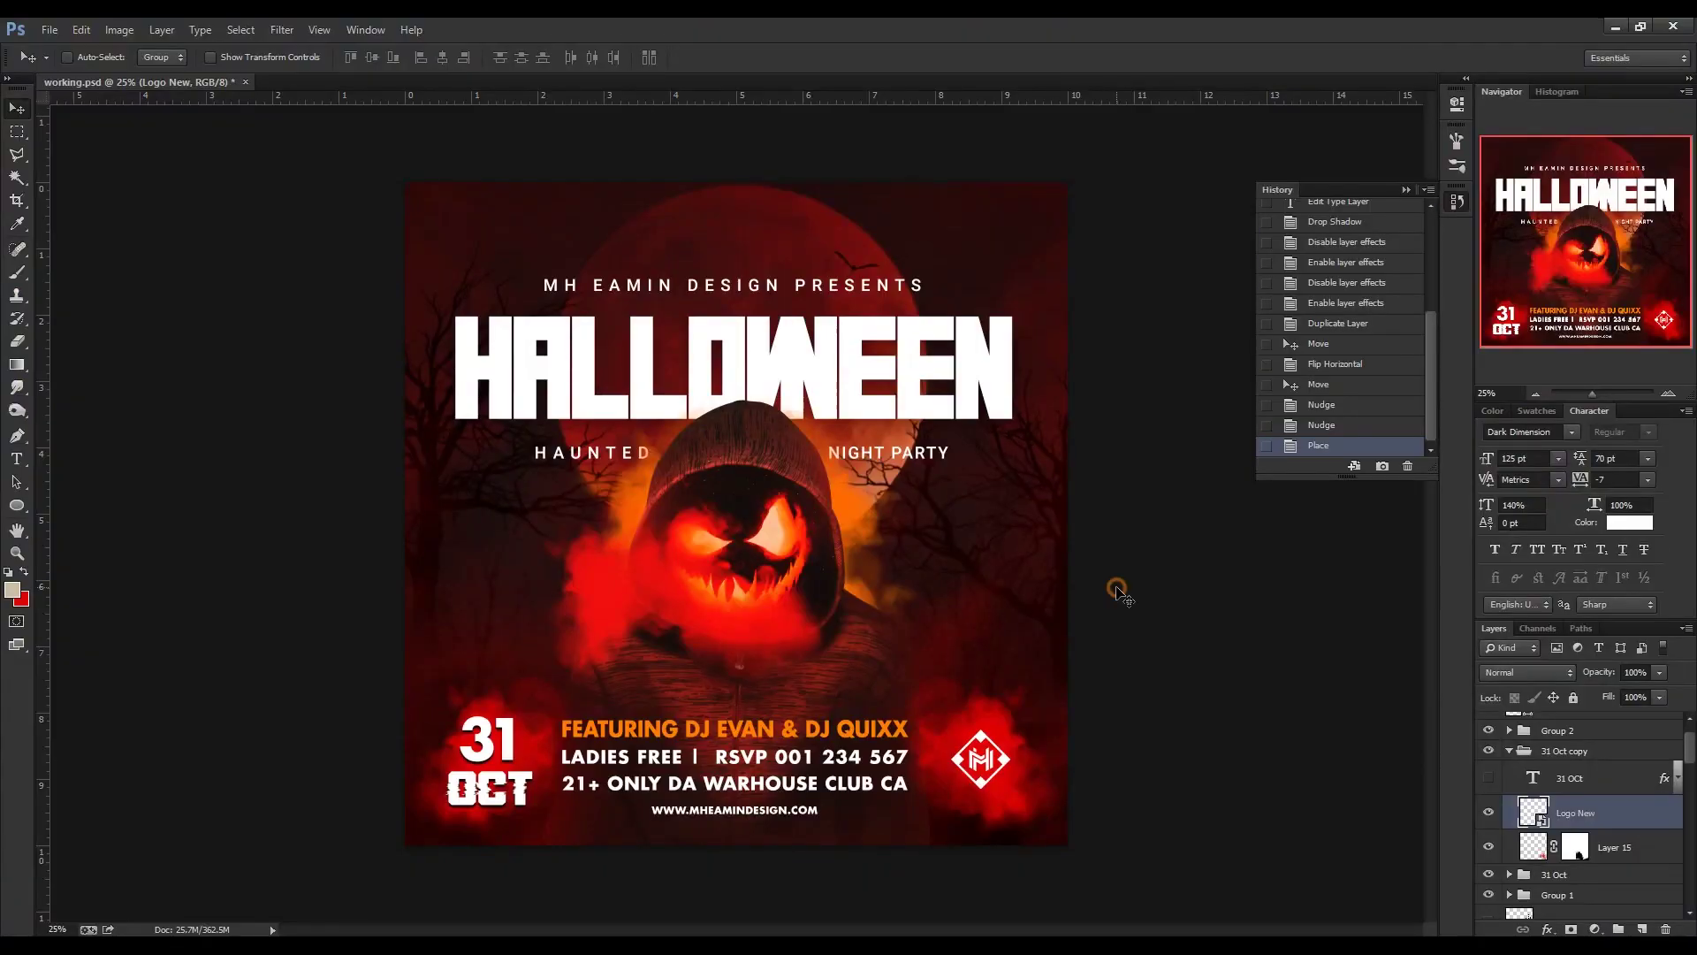